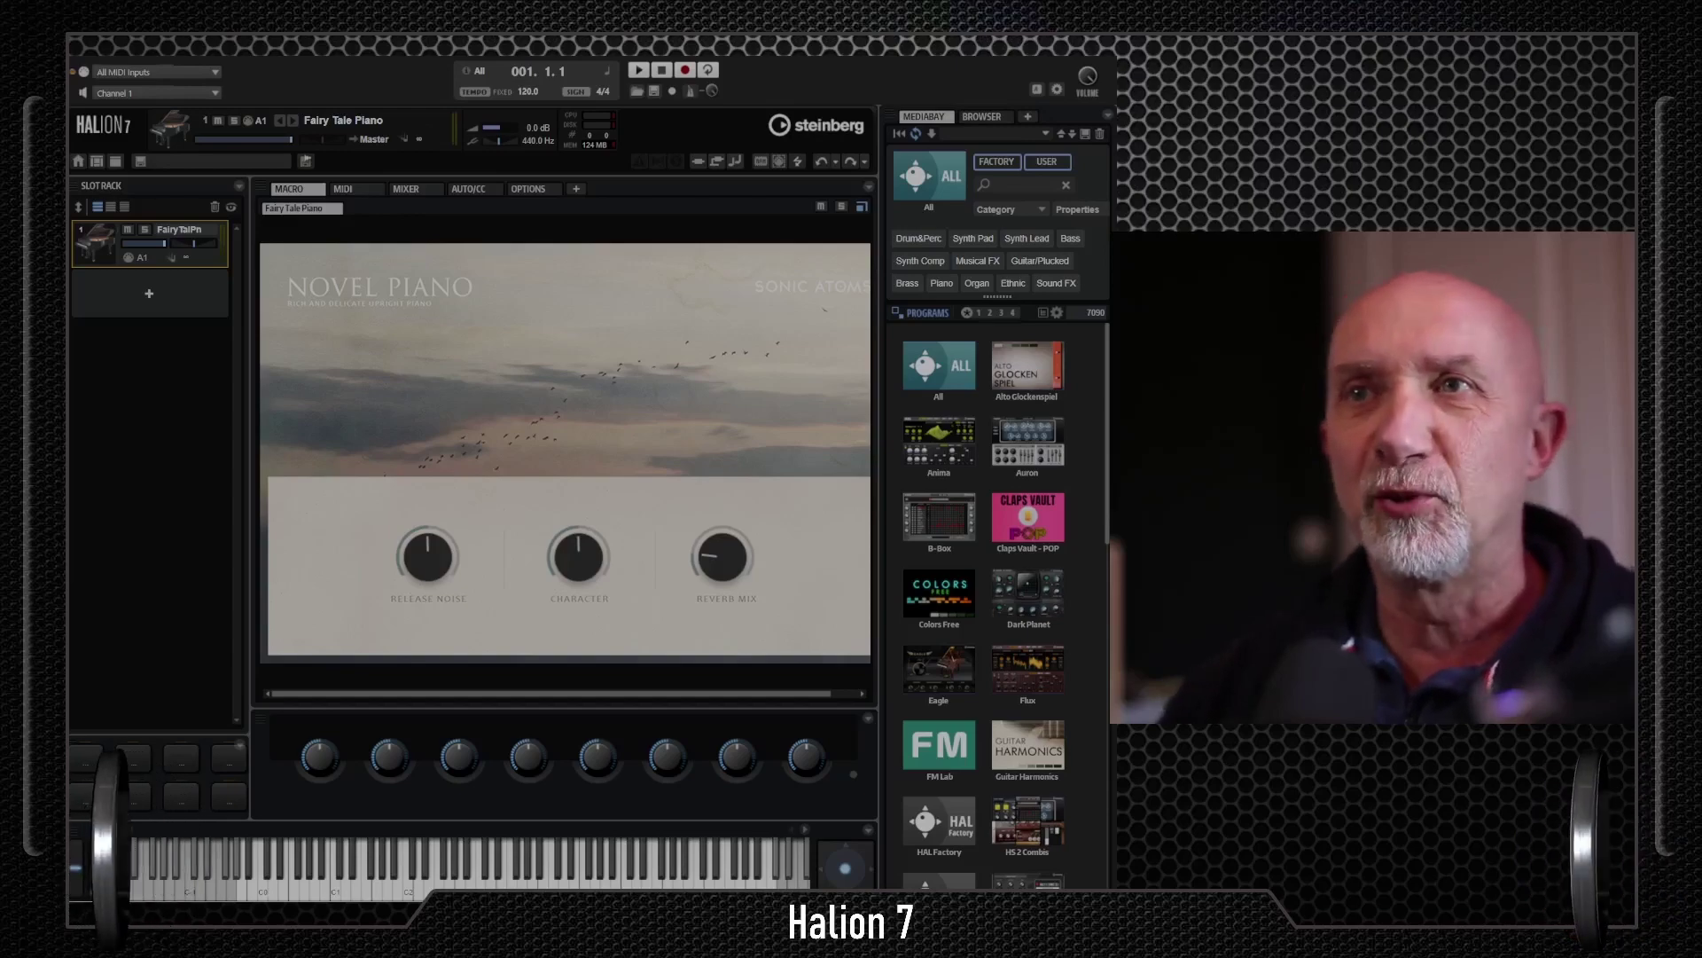
- Resize the interface sections around the Fairy Tale Piano macro page, widening the MediaBay and narrowing the slot rack
left_click_drag(880, 456, 755, 451)
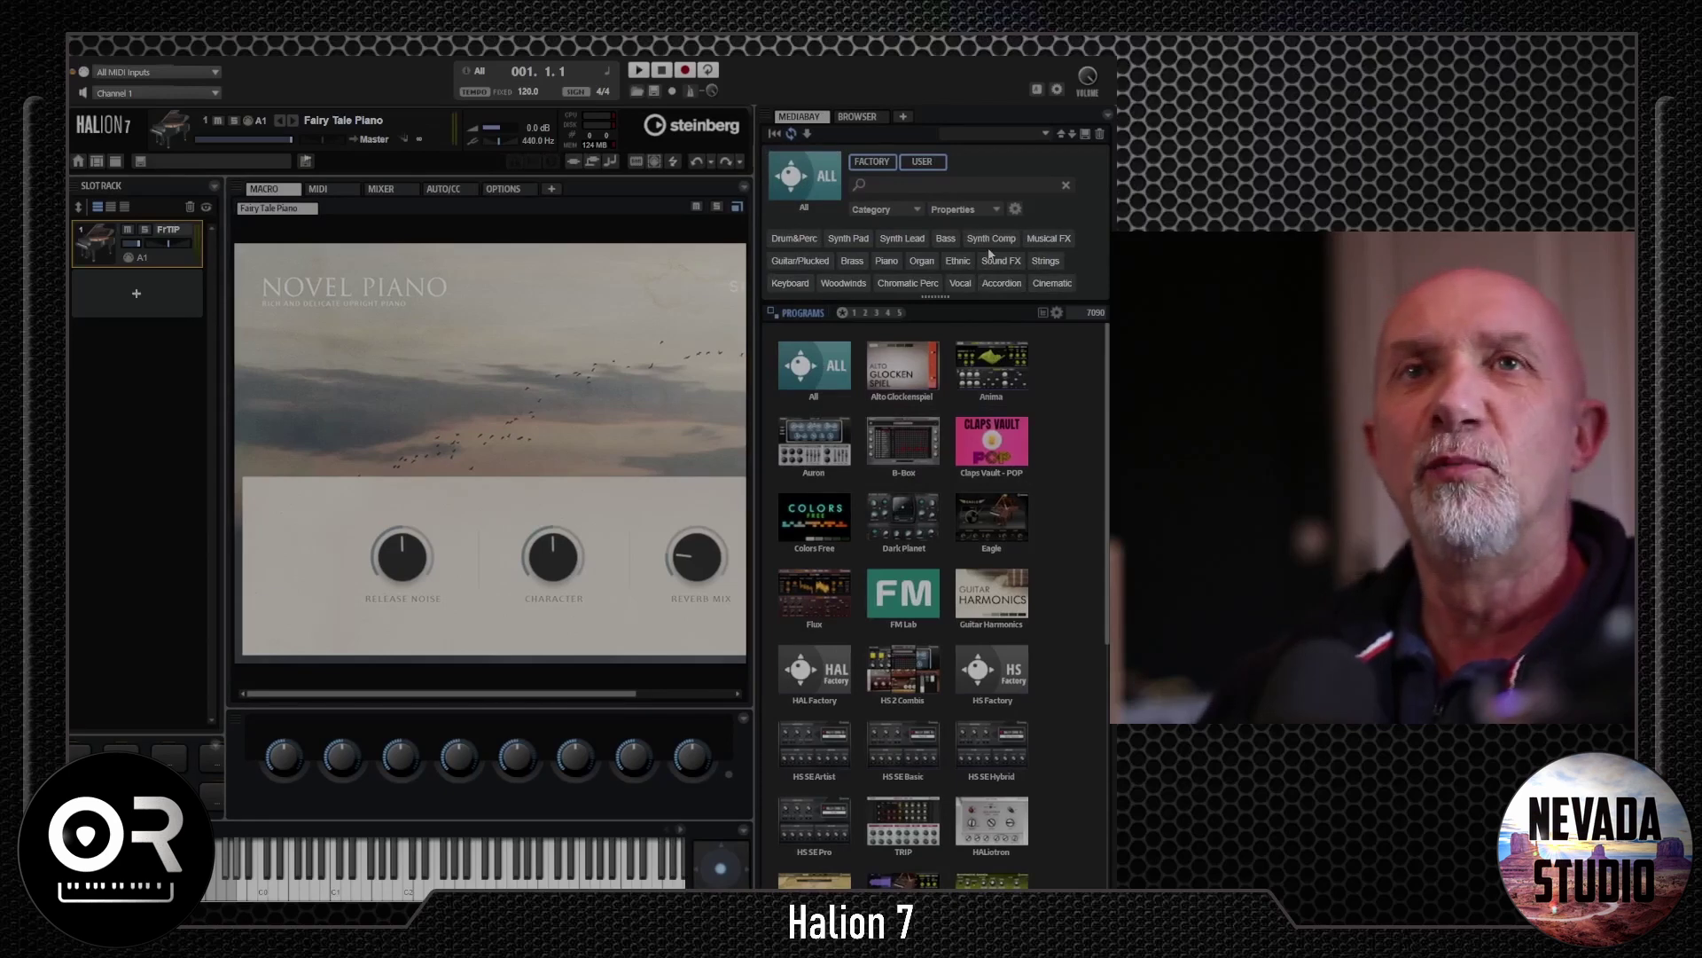
left_click_drag(228, 391, 222, 391)
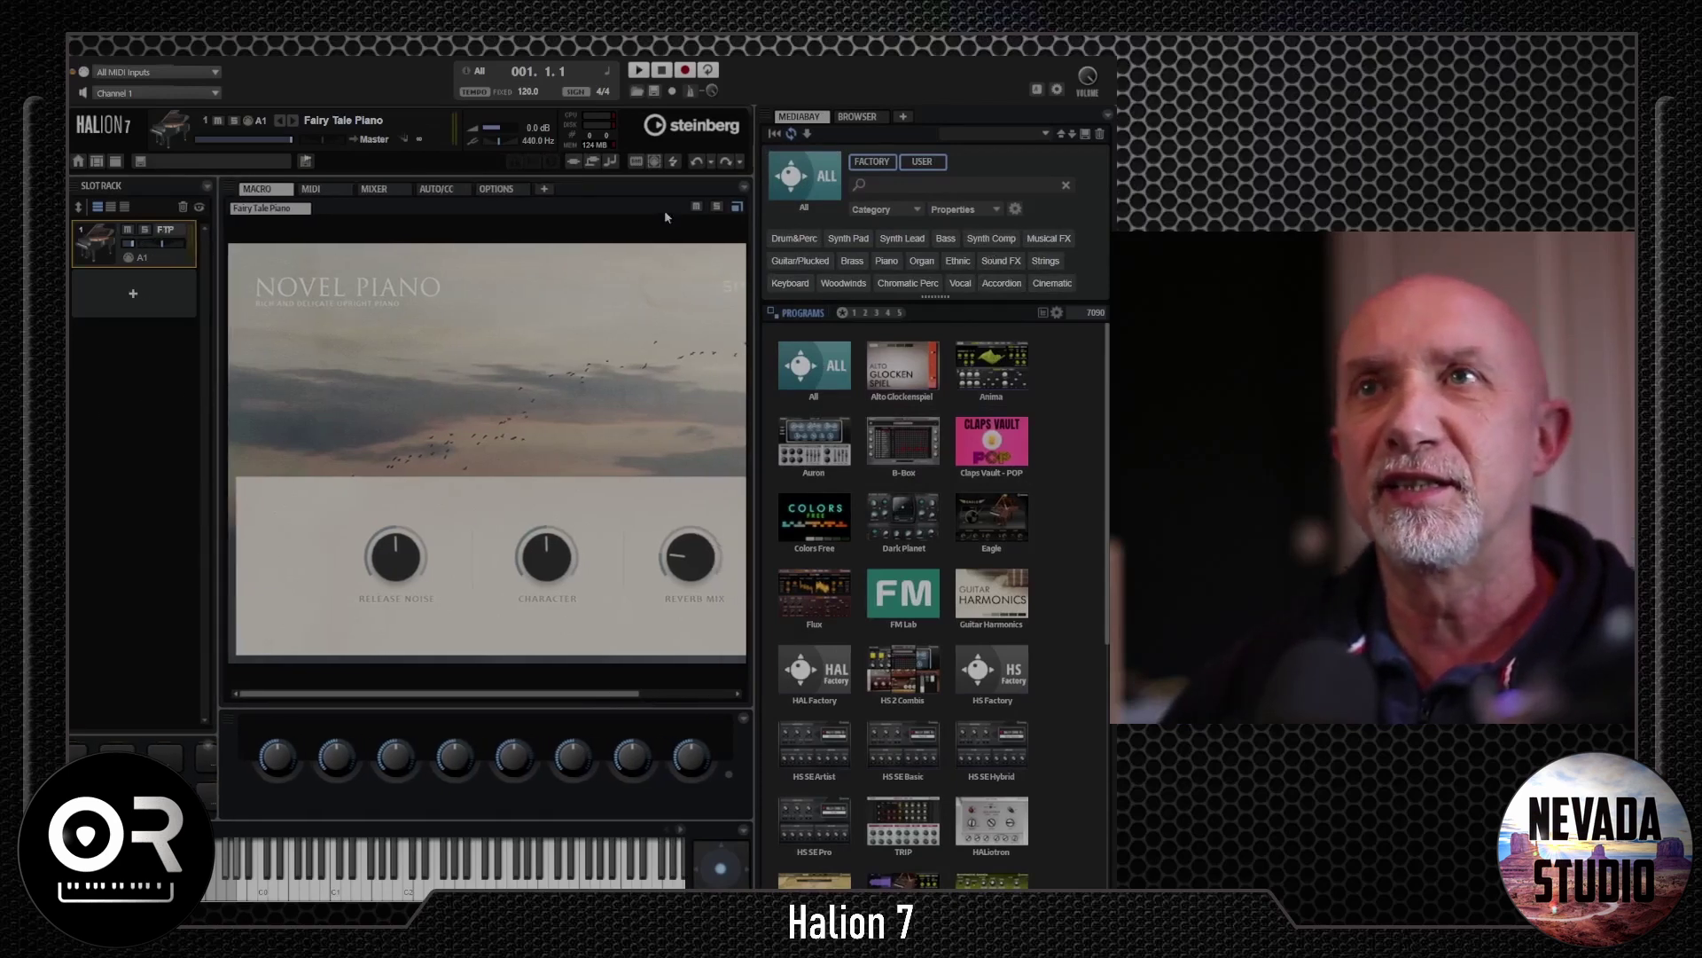
left_click(748, 193)
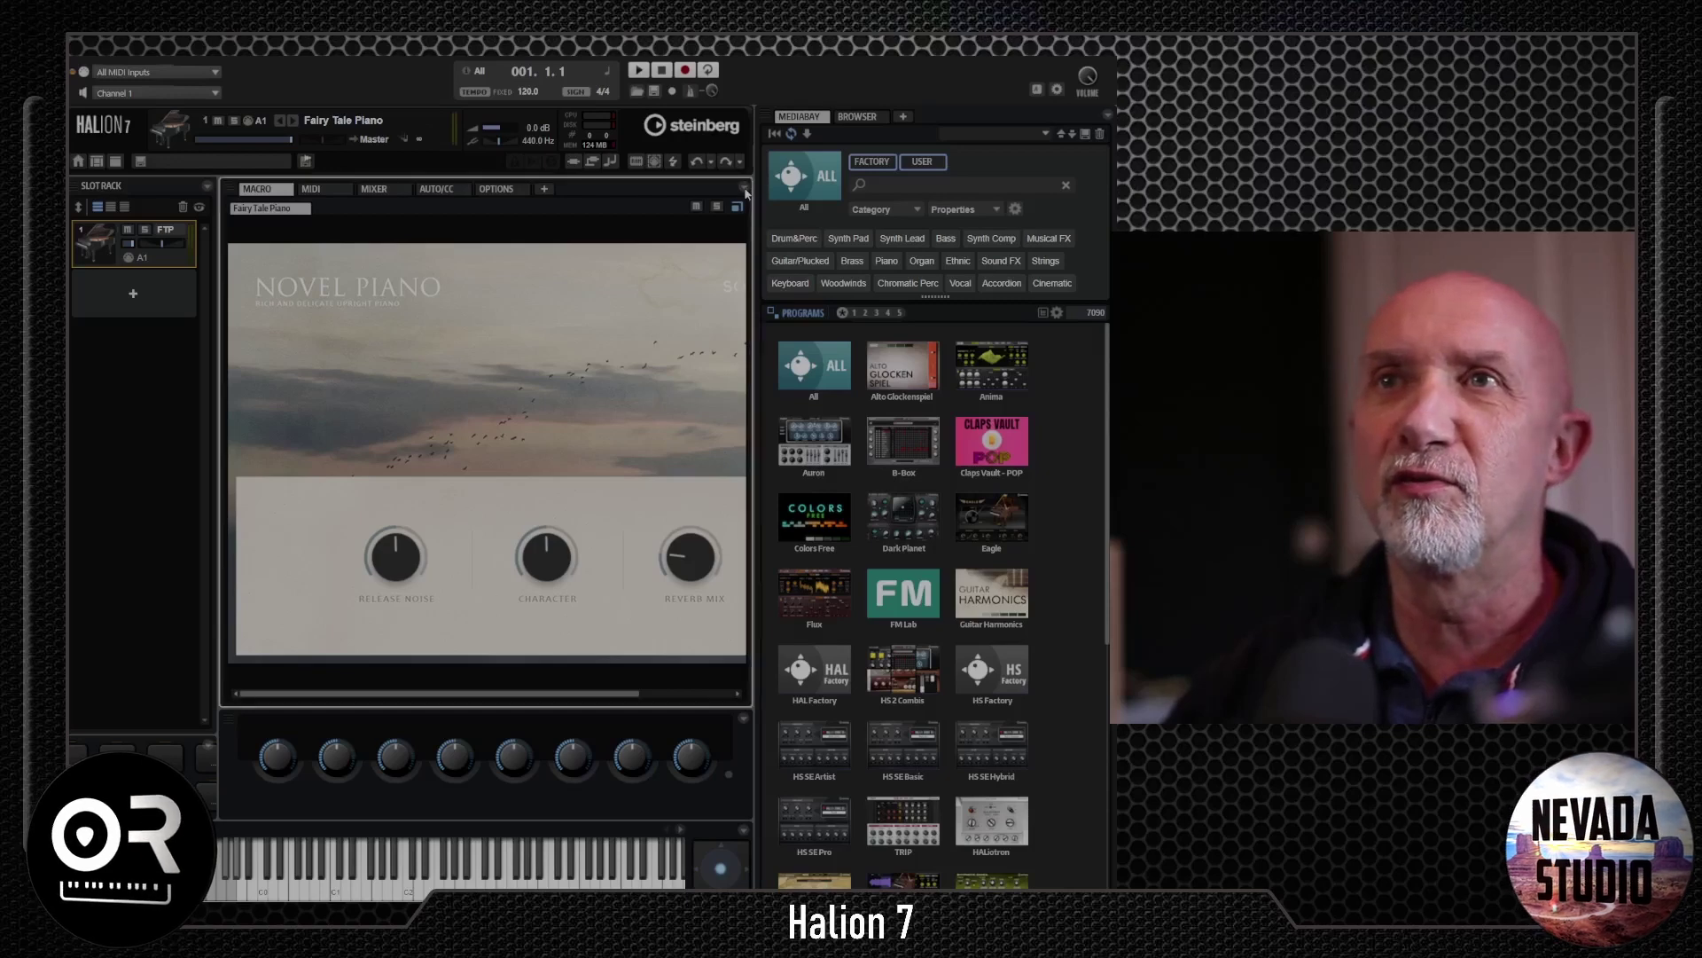
mouse_move(759, 442)
left_mouse_down()
mouse_move(884, 442)
mouse_move(758, 434)
mouse_move(785, 430)
left_mouse_up()
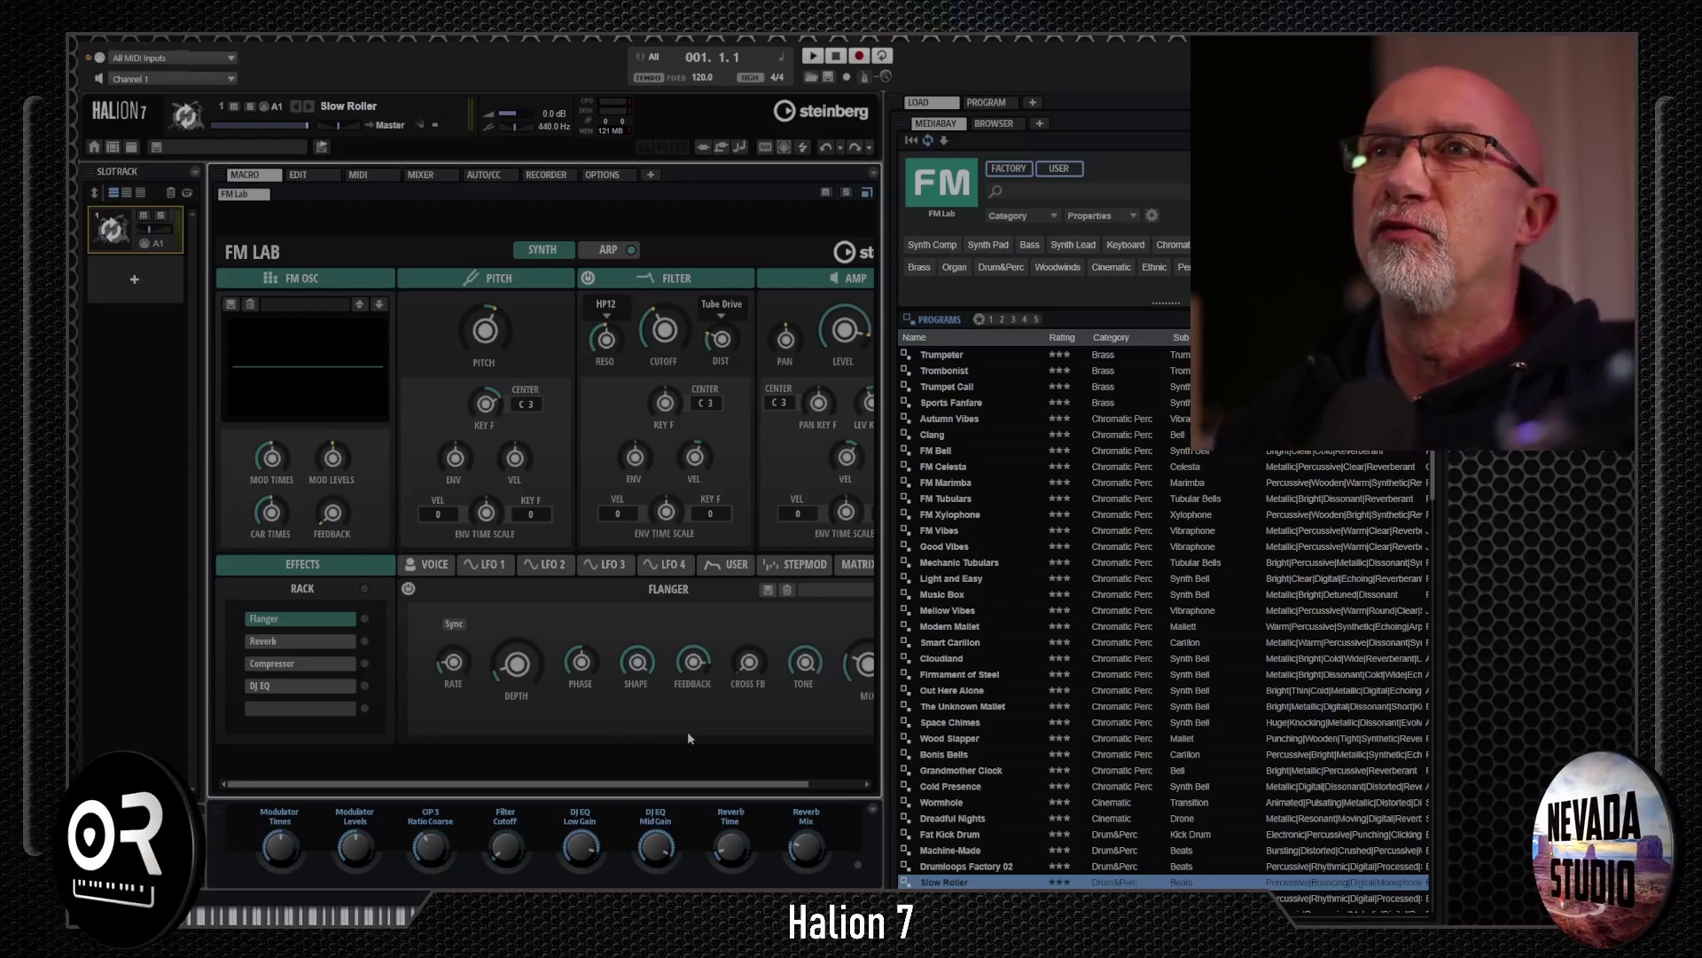
- Widen the macro section to fit all of FM Lab, and view its LFO 1, voice, effects and arpeggiator pages
left_click_drag(883, 717, 1010, 706)
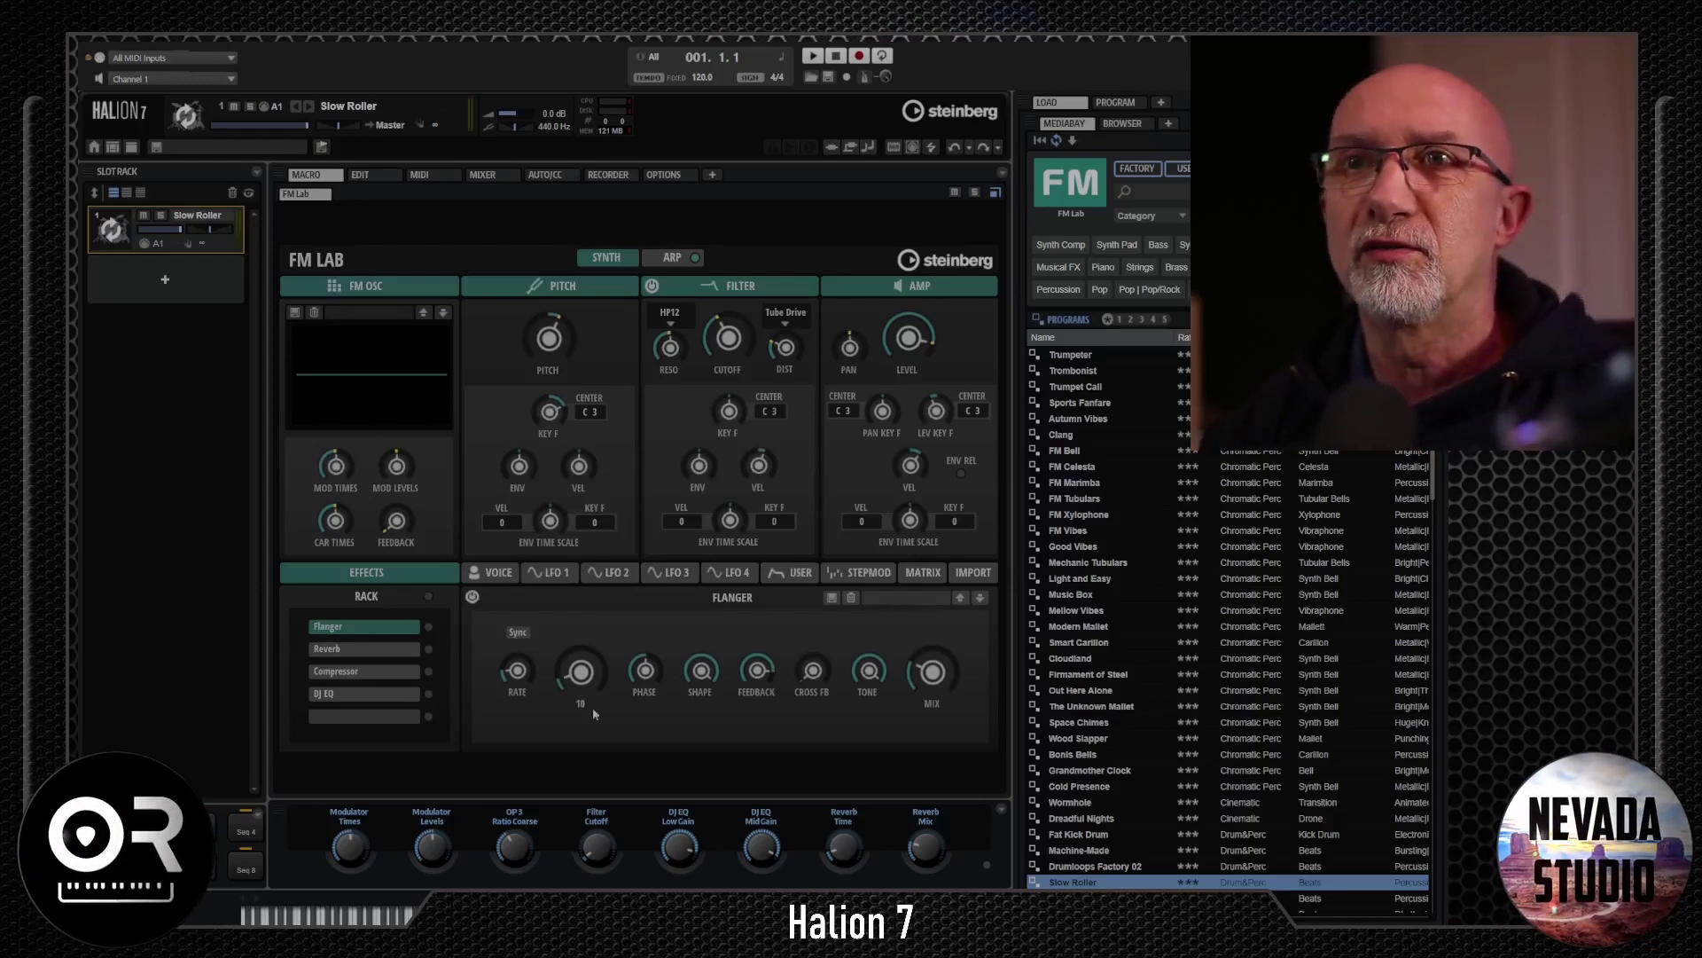
left_click(549, 575)
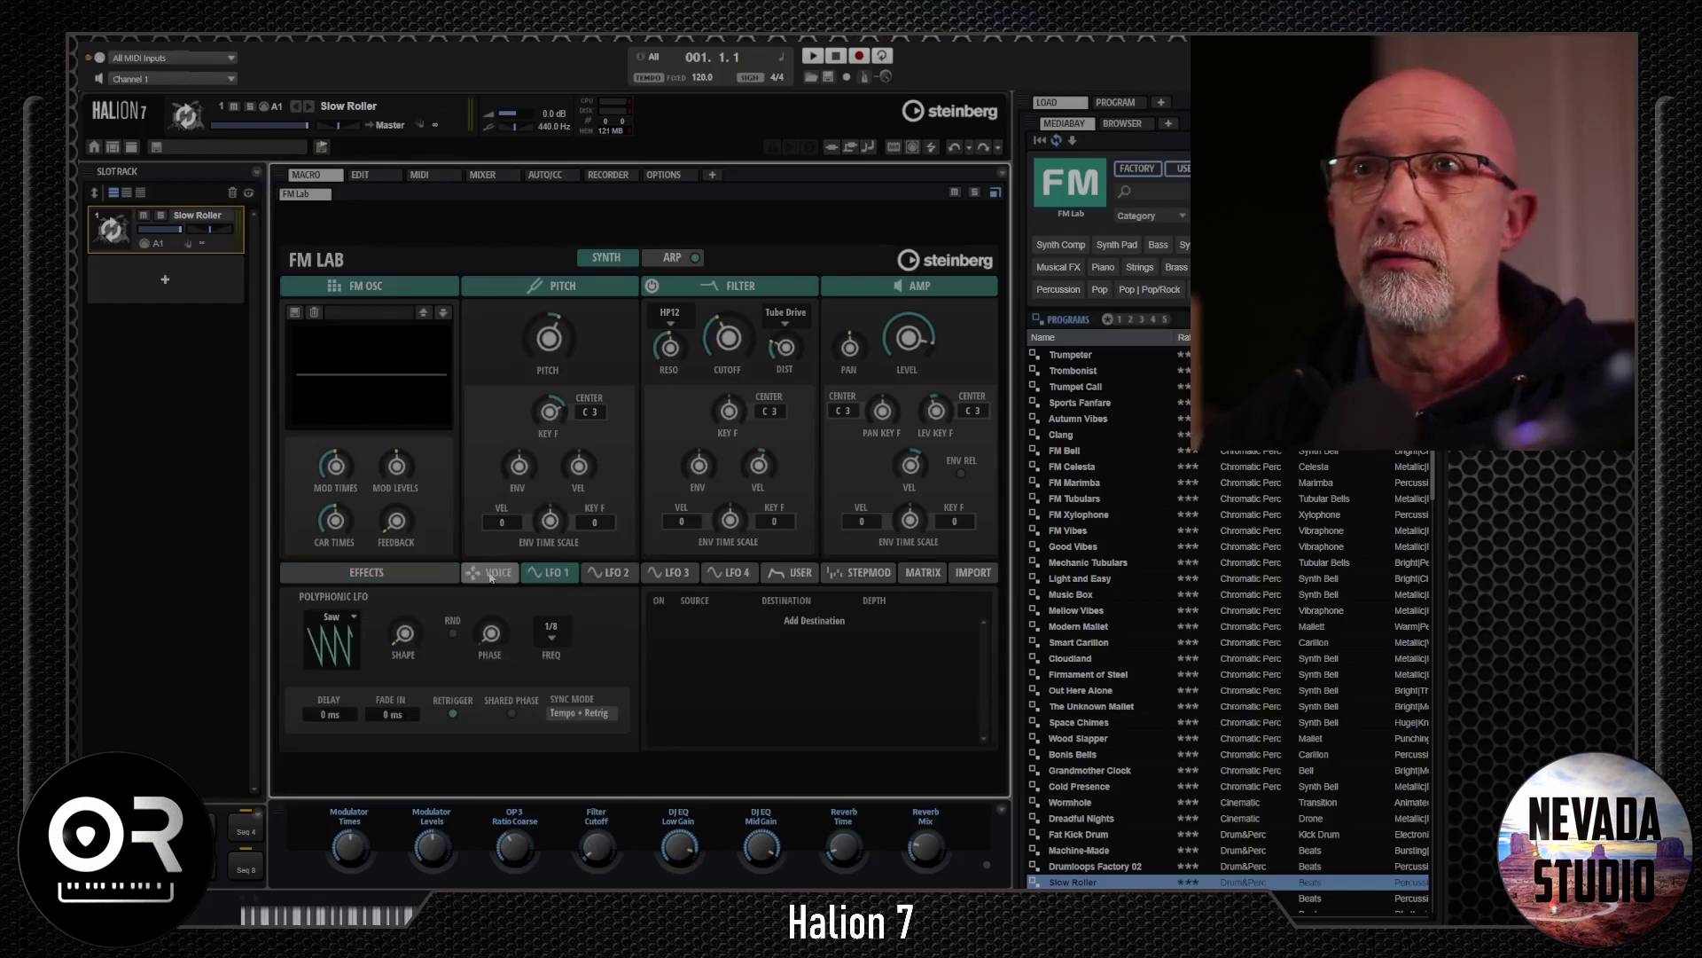
left_click(491, 575)
left_click(555, 574)
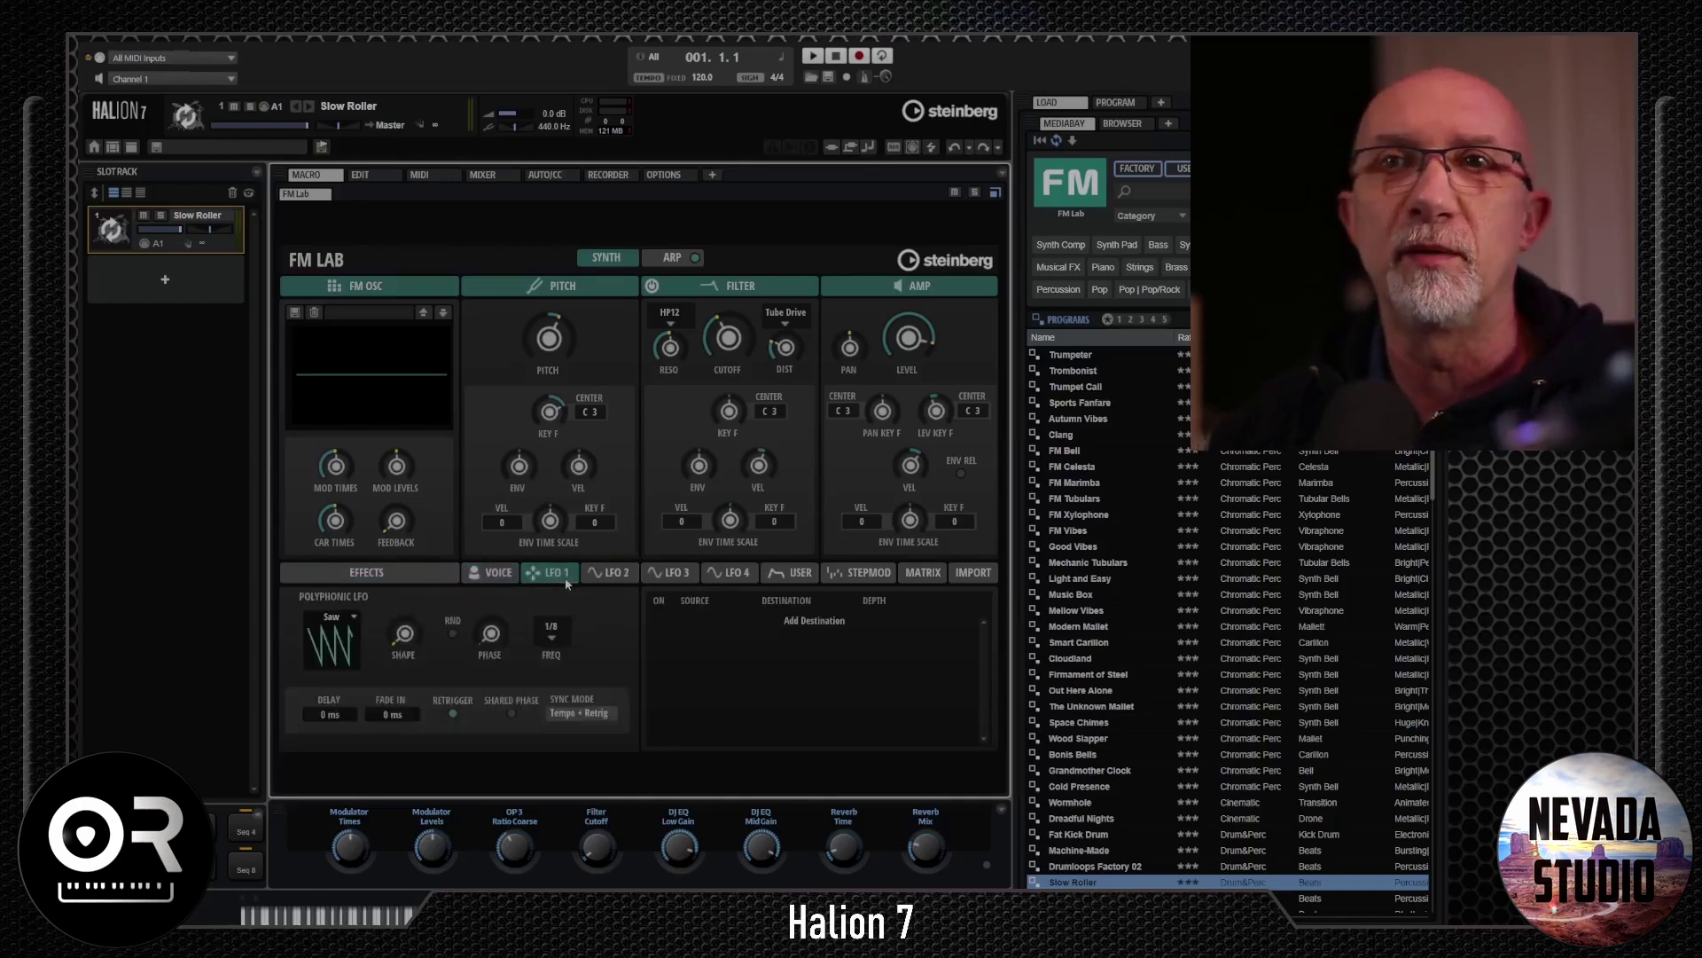
left_click(391, 579)
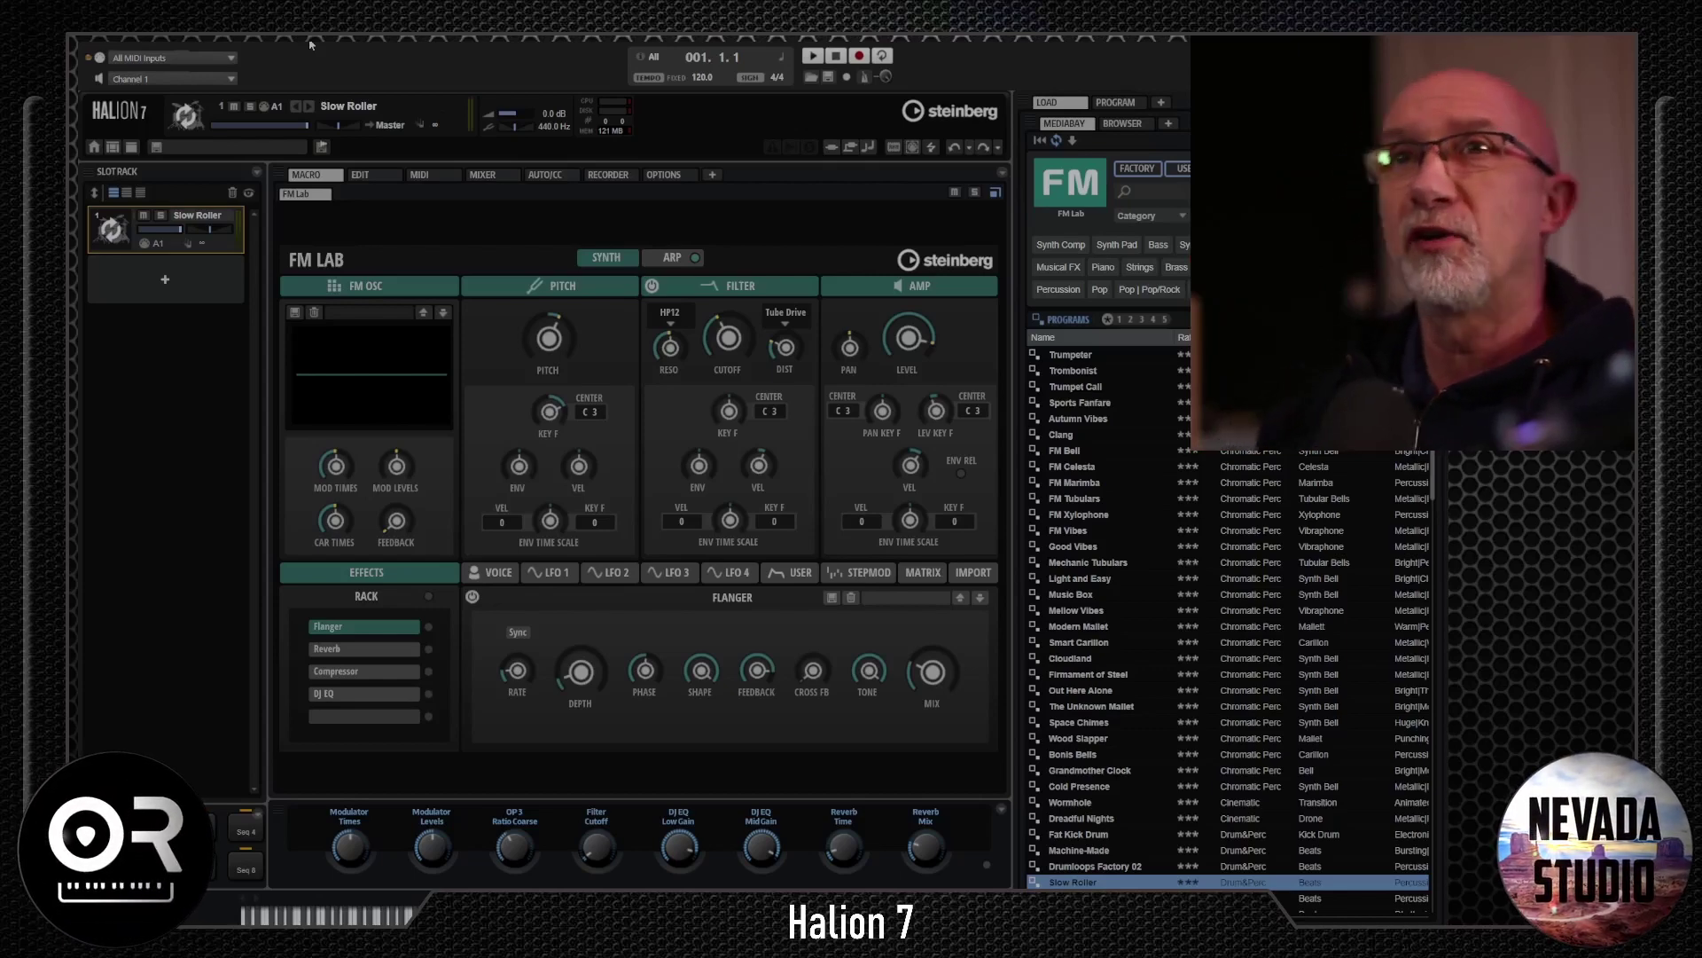
left_click(662, 258)
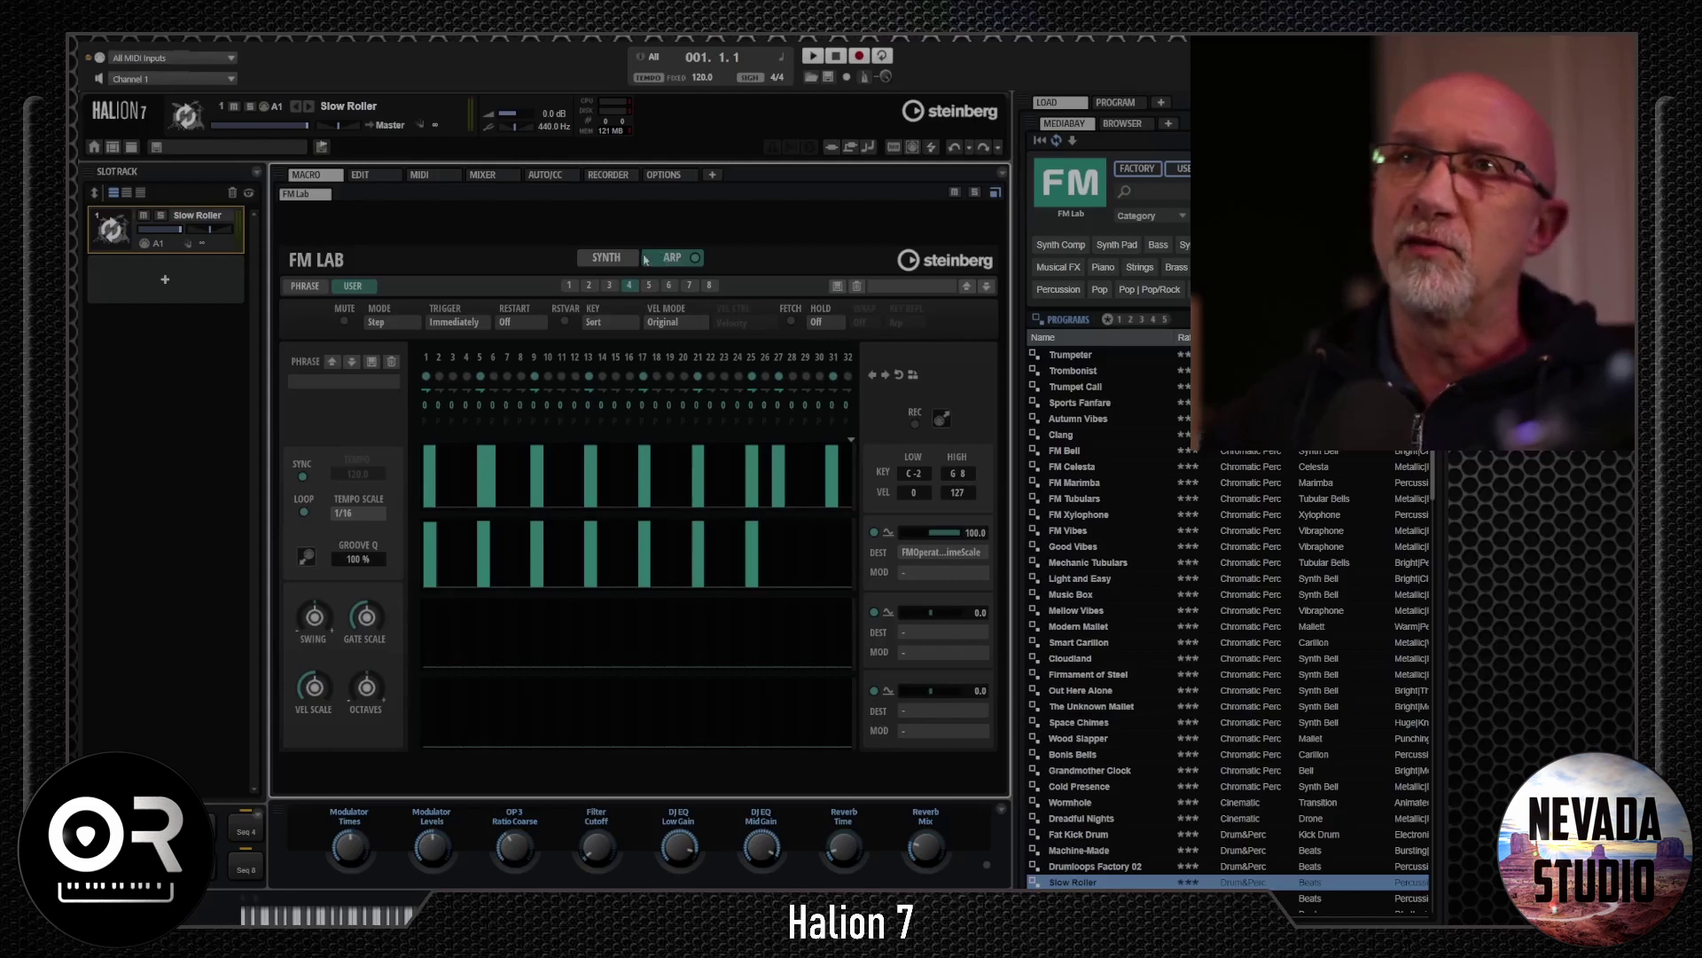
left_click(612, 259)
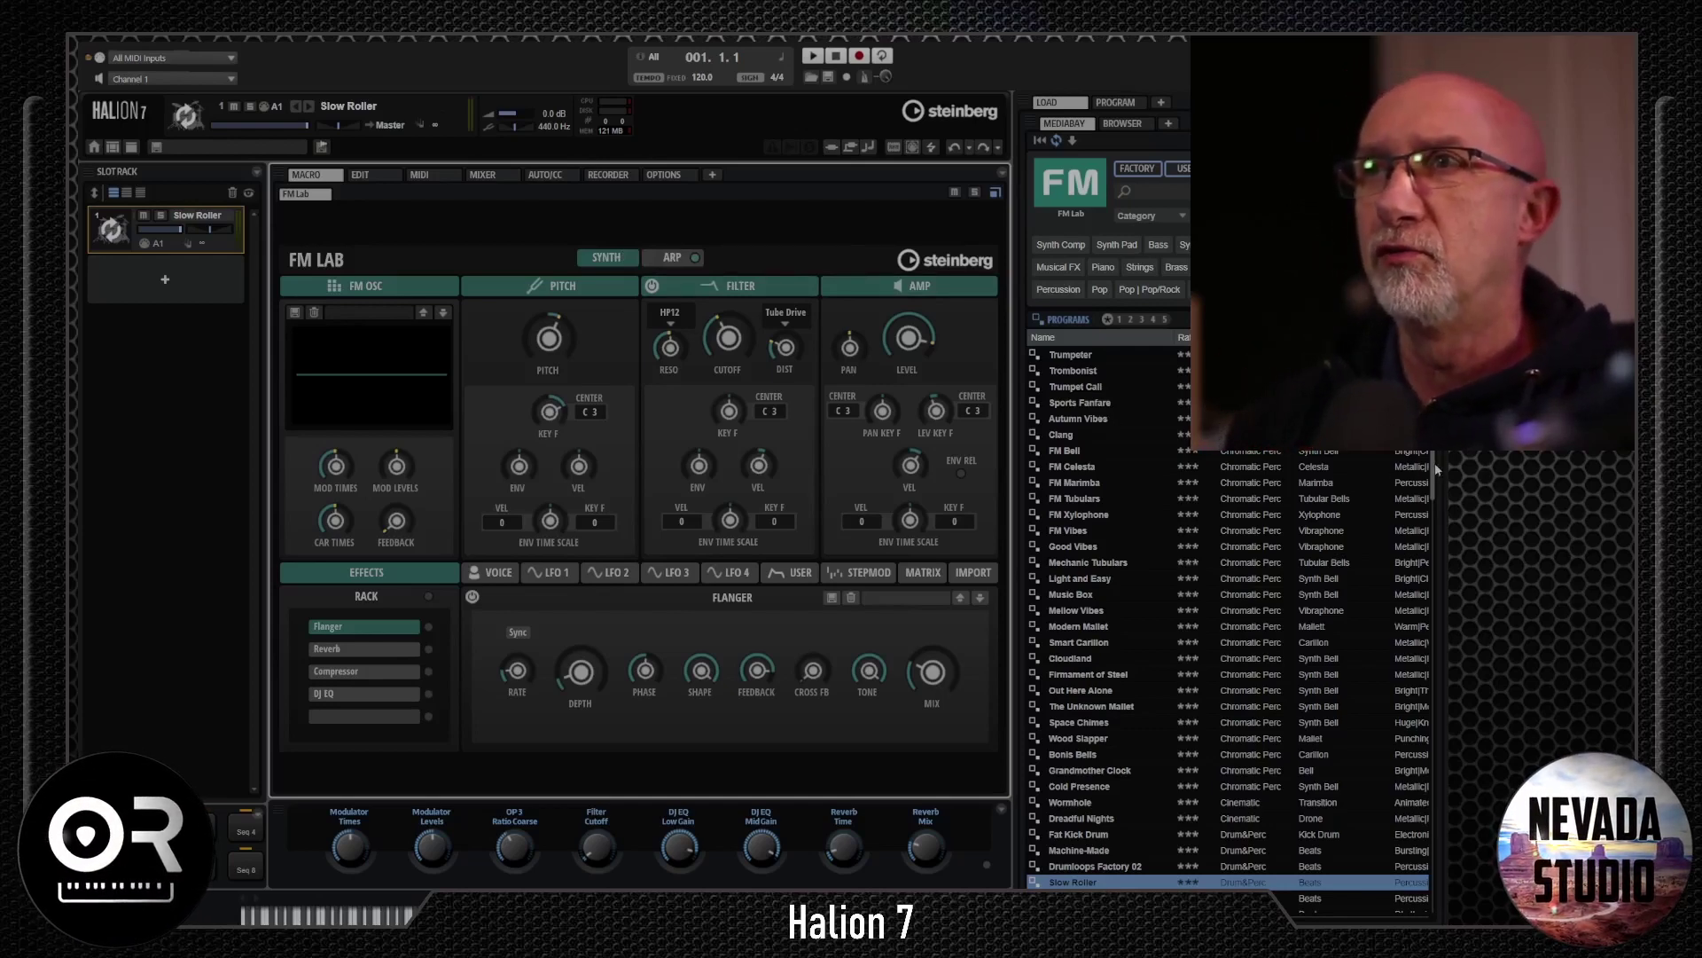
- Browse the FM Lab program list through the percussion, guitar and synth categories towards its end
left_click_drag(1434, 464, 1431, 503)
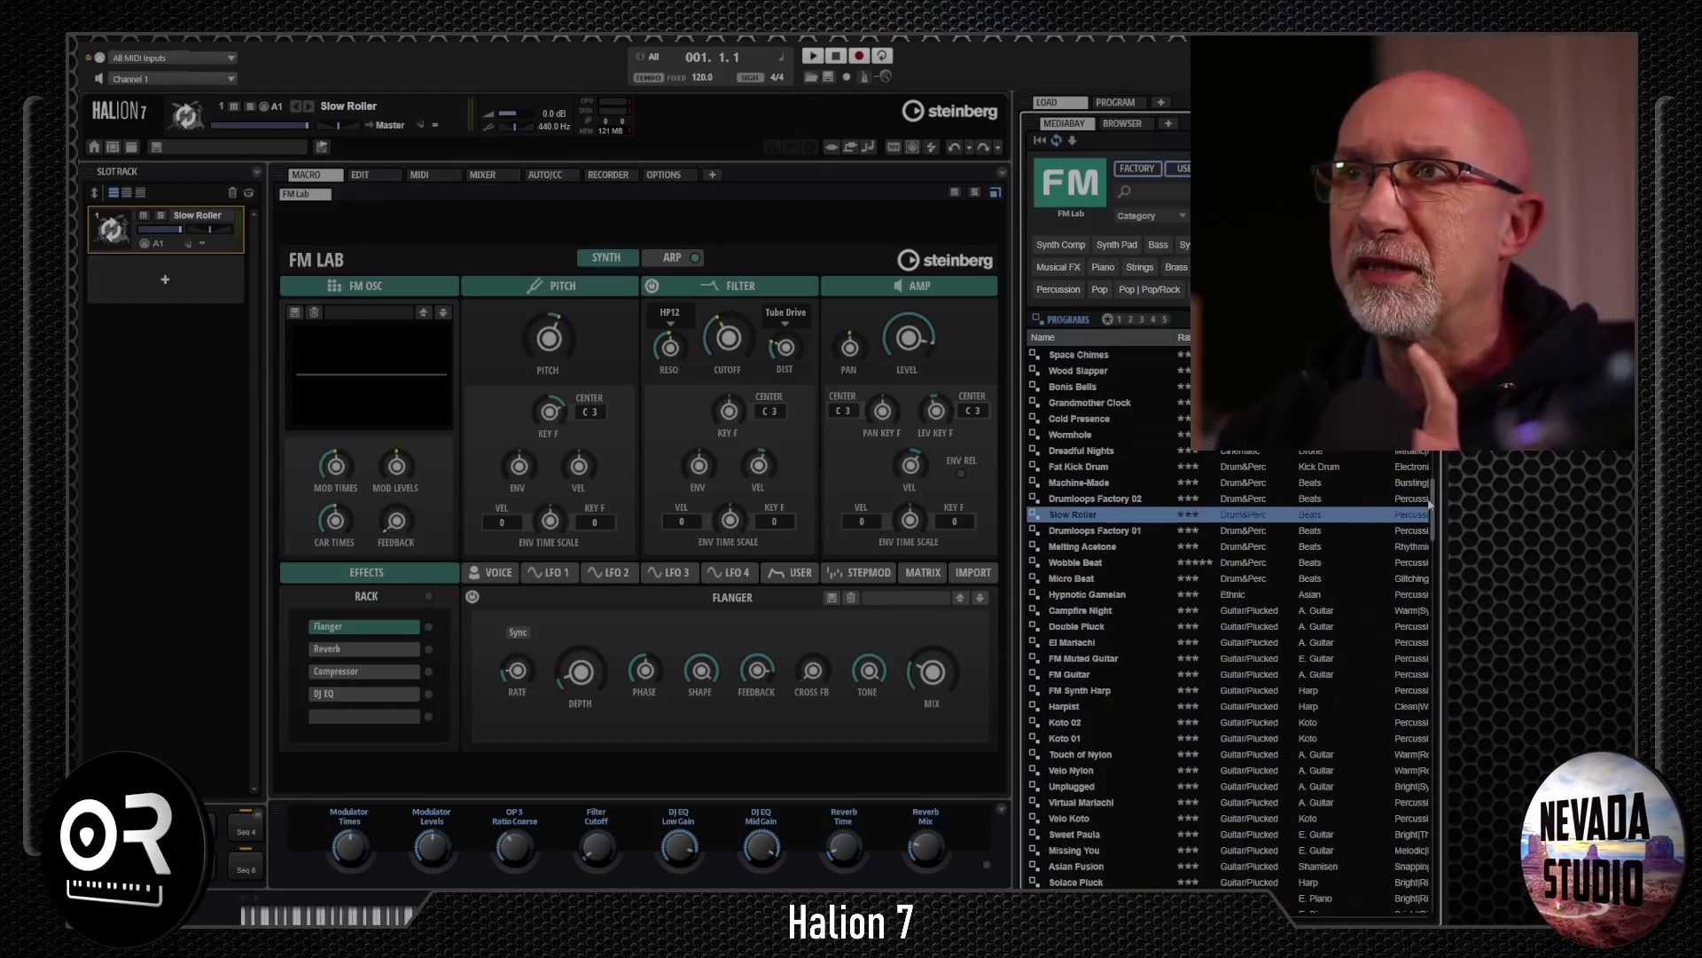
left_click_drag(1429, 503, 1422, 780)
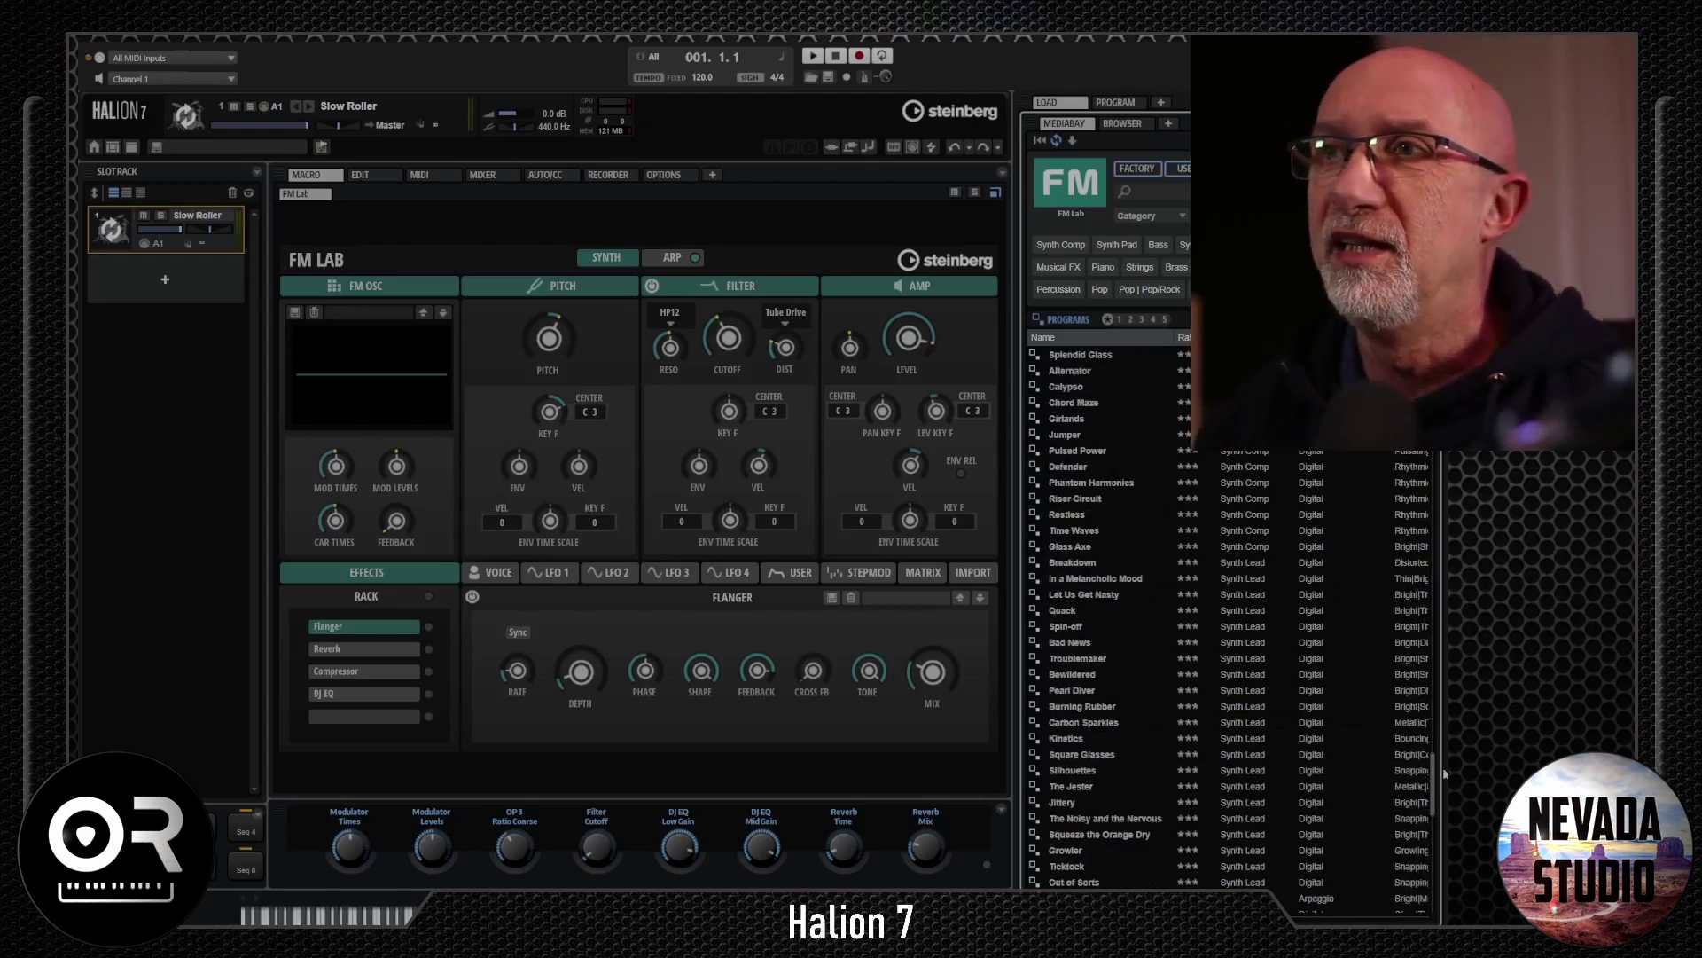
left_click_drag(1437, 778, 1425, 856)
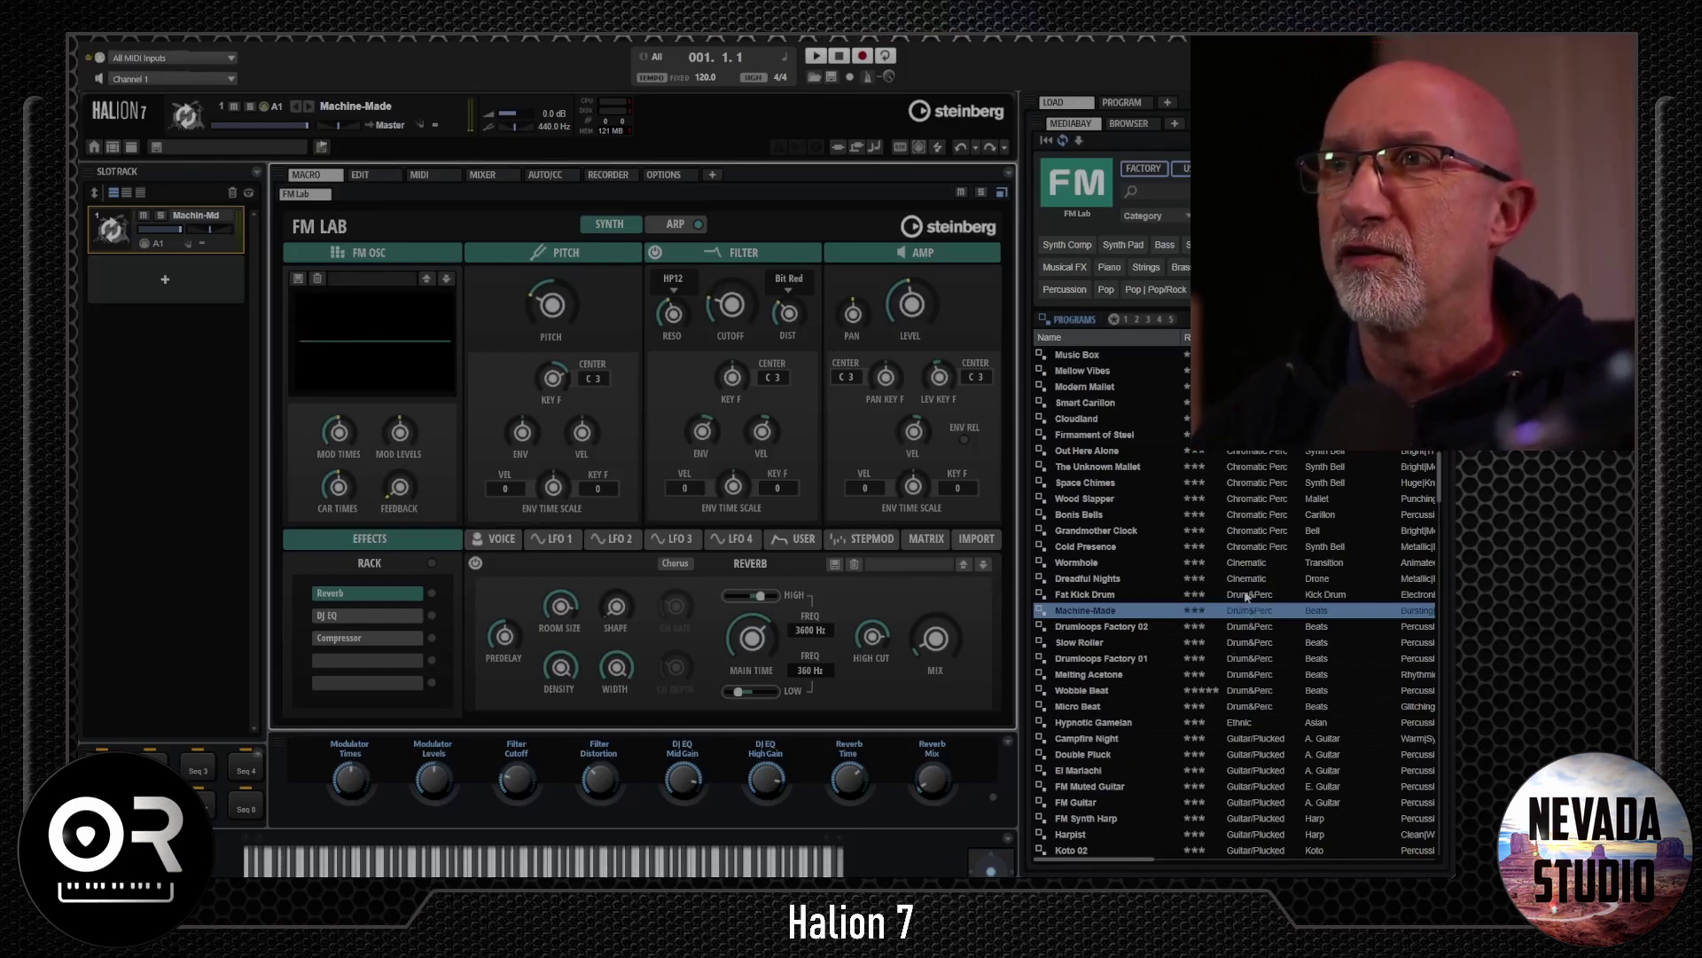
- Load the Drumloops Factory 02 program and adjust its filter cutoff
left_click(1099, 626)
left_click(1082, 642)
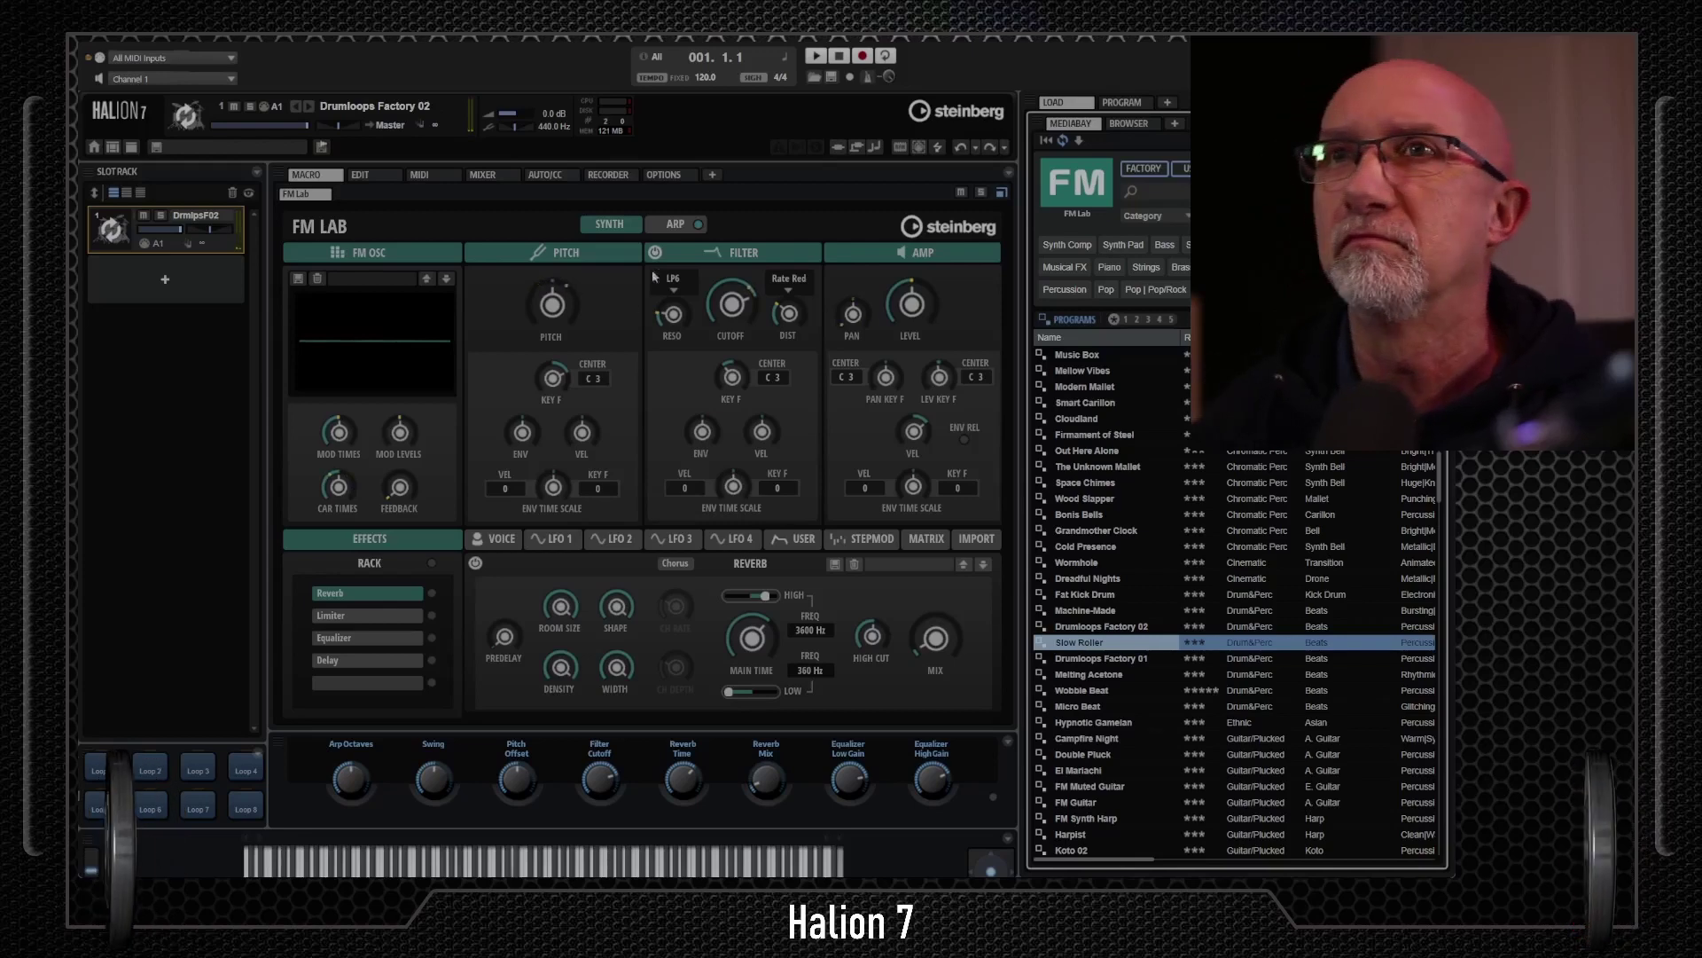
mouse_move(717, 347)
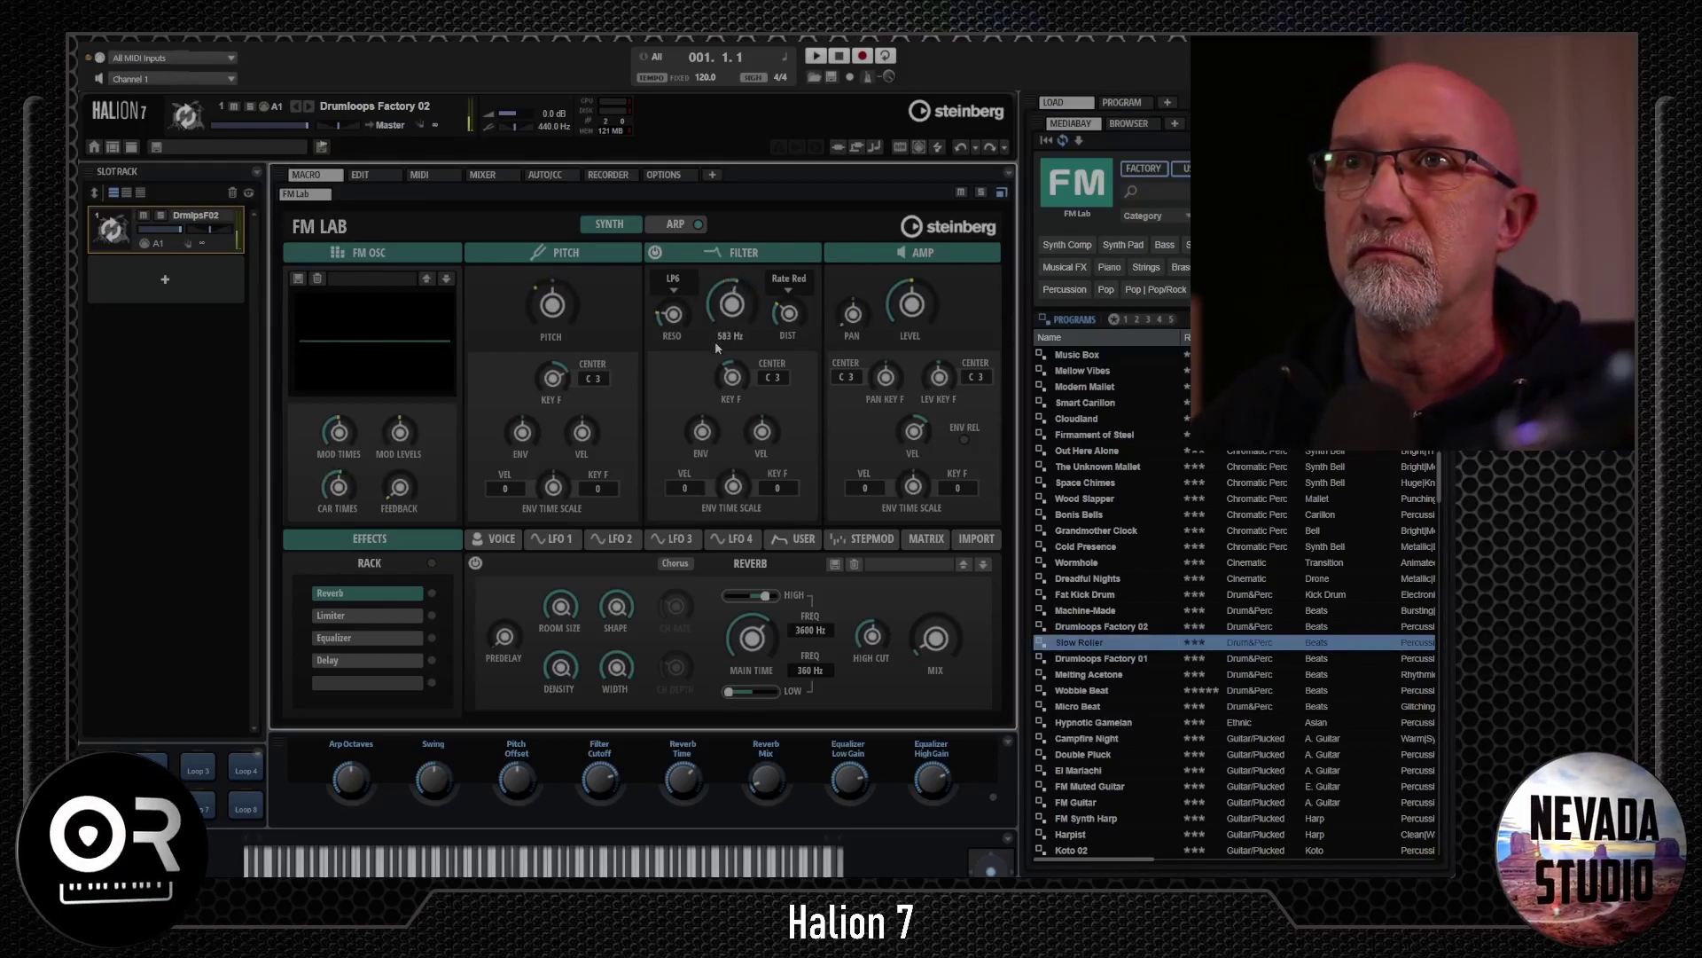
left_click_drag(716, 346, 718, 341)
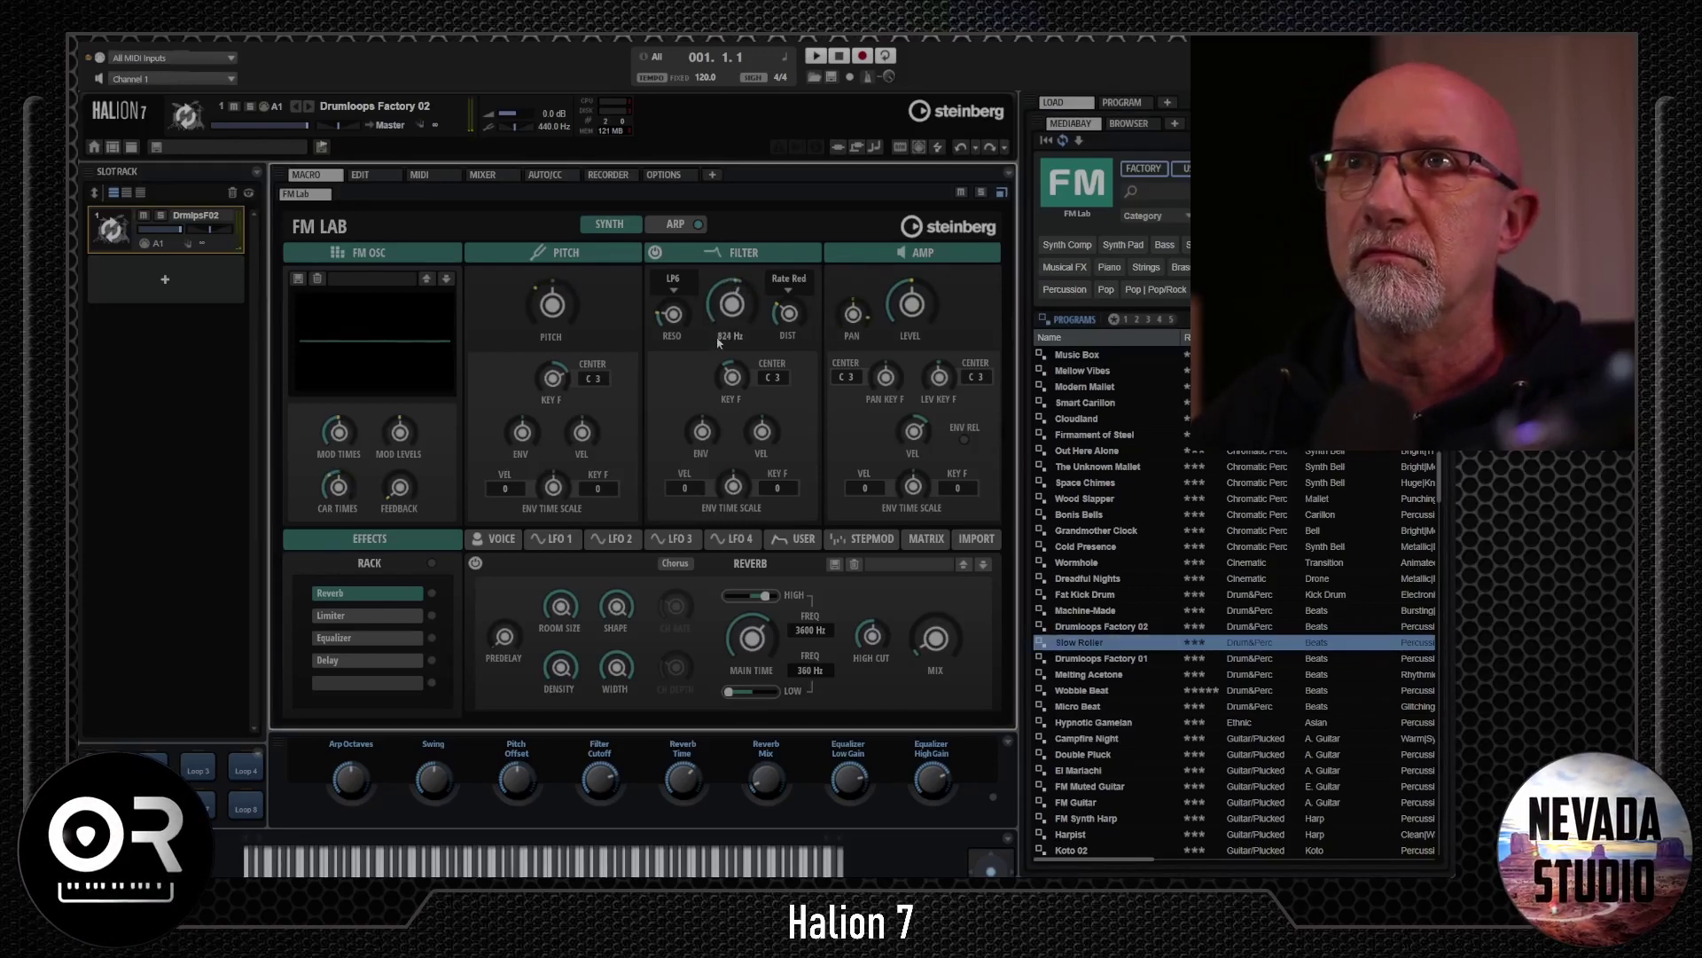
- In the arpeggiator, switch to variation 6, return to variation 1 and lower the last steps of its FM Carrier Time Scale lane
left_click(675, 225)
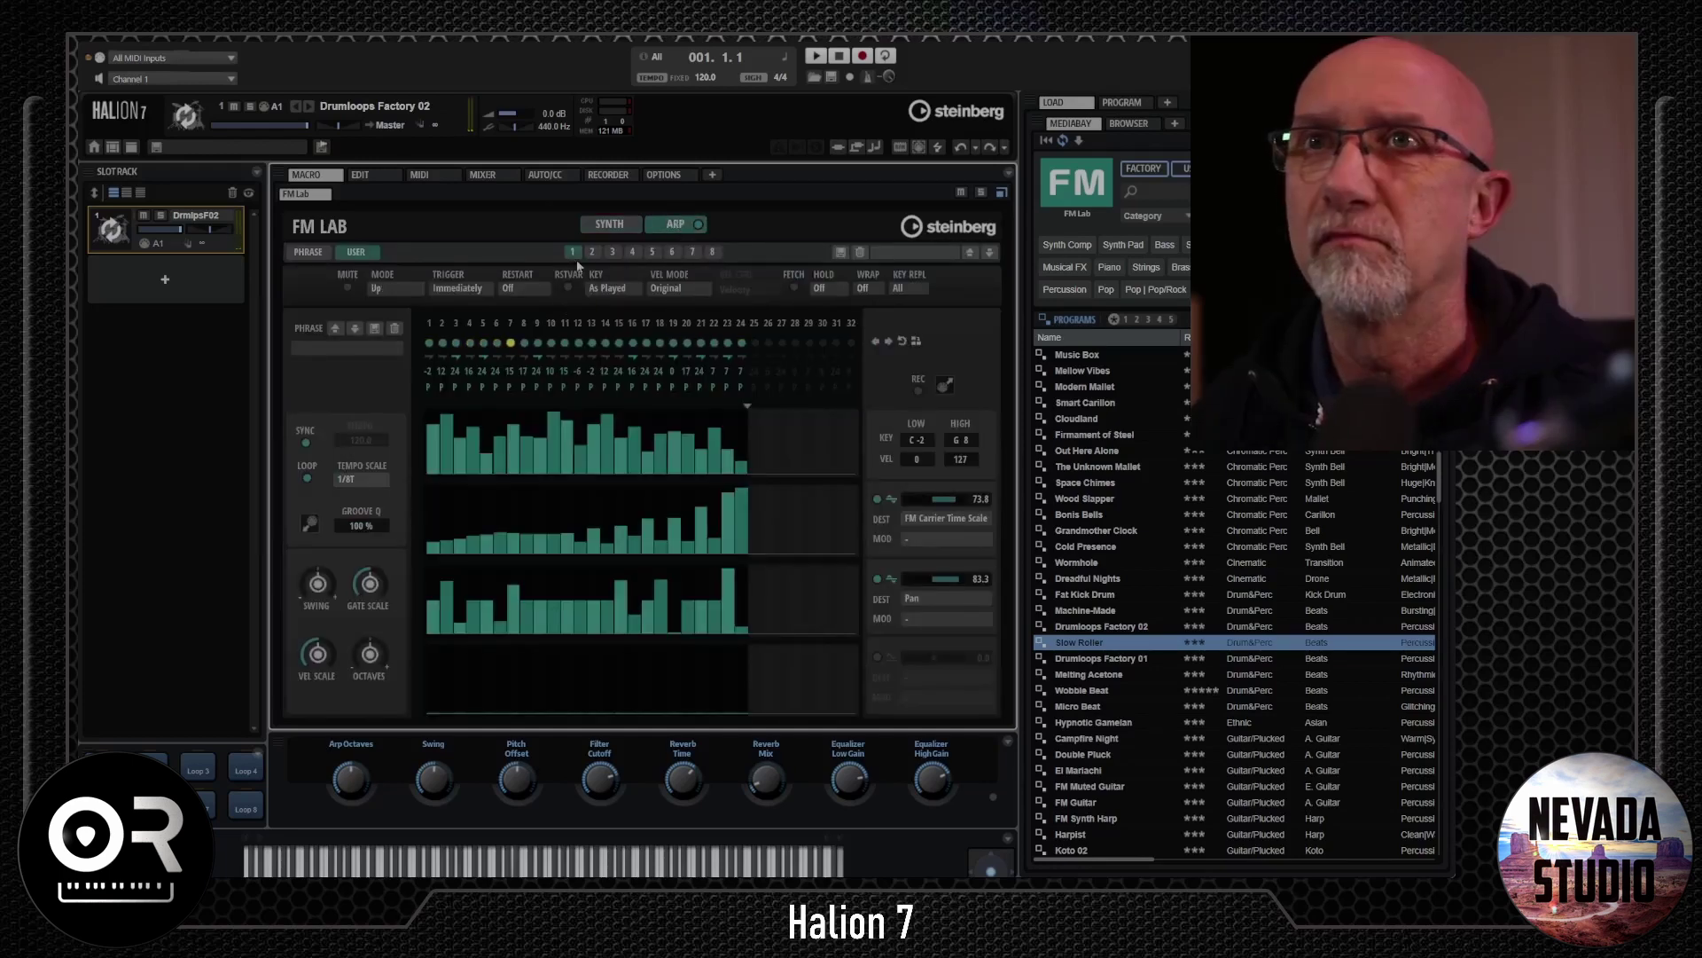
left_click(692, 252)
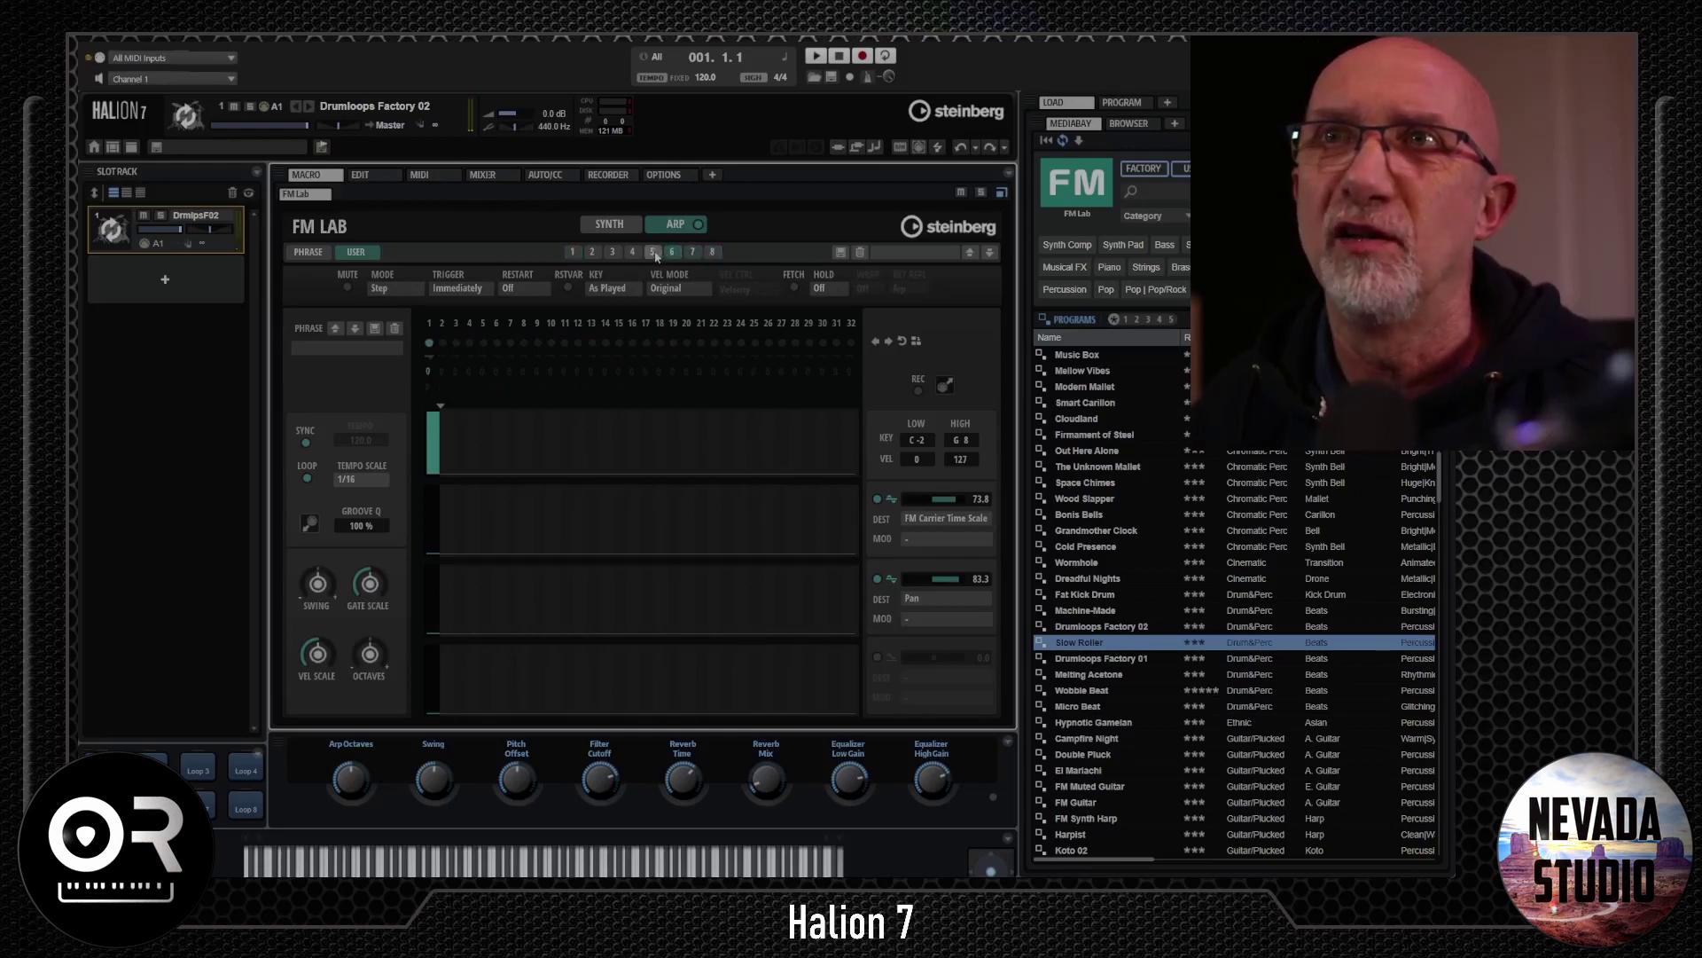
left_click(573, 252)
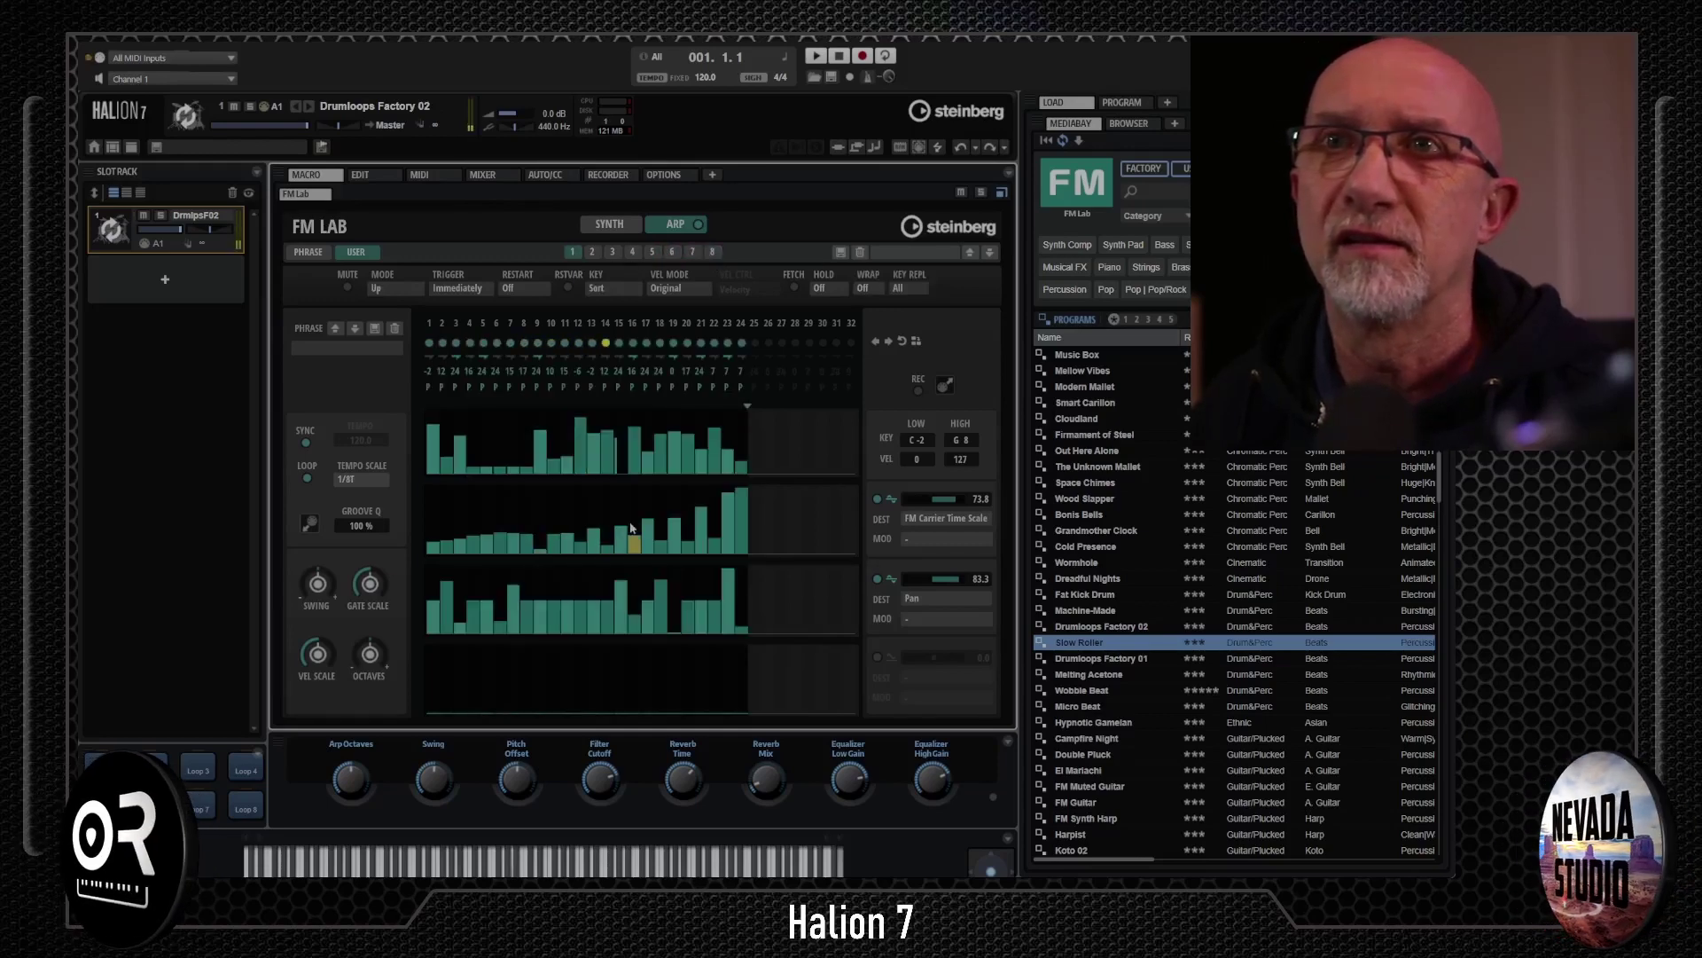
left_click_drag(727, 525, 743, 532)
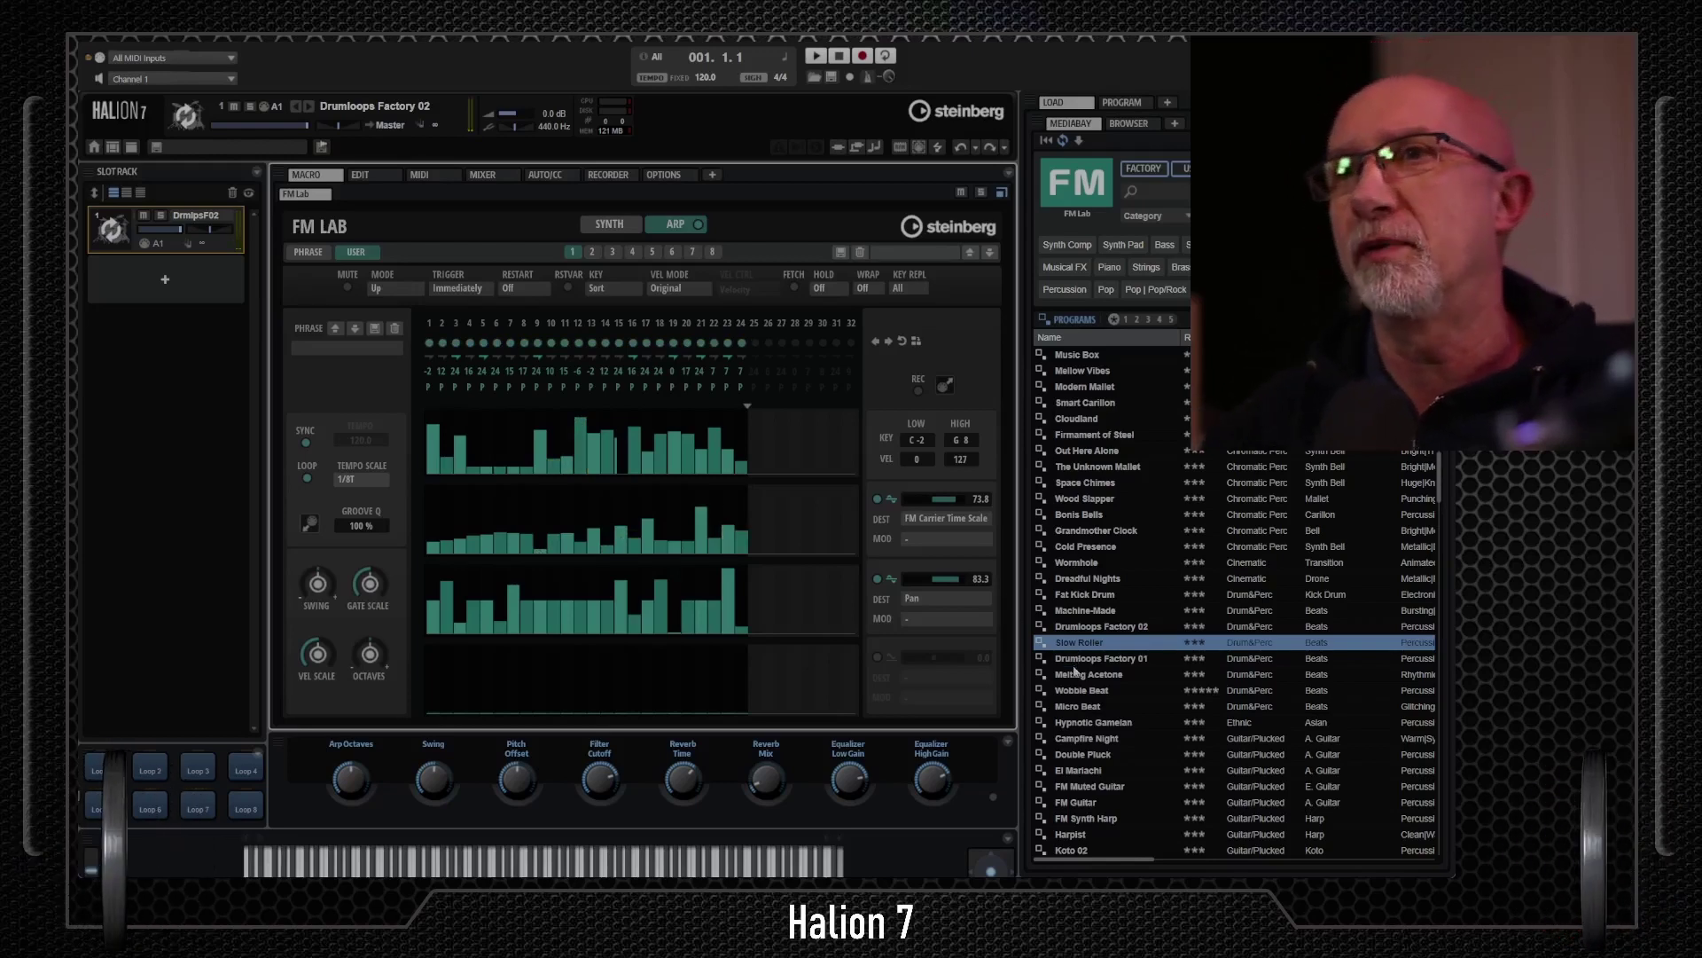
- Load the Drumloops Factory 01 program and adjust its filter cutoff
double_click(1076, 659)
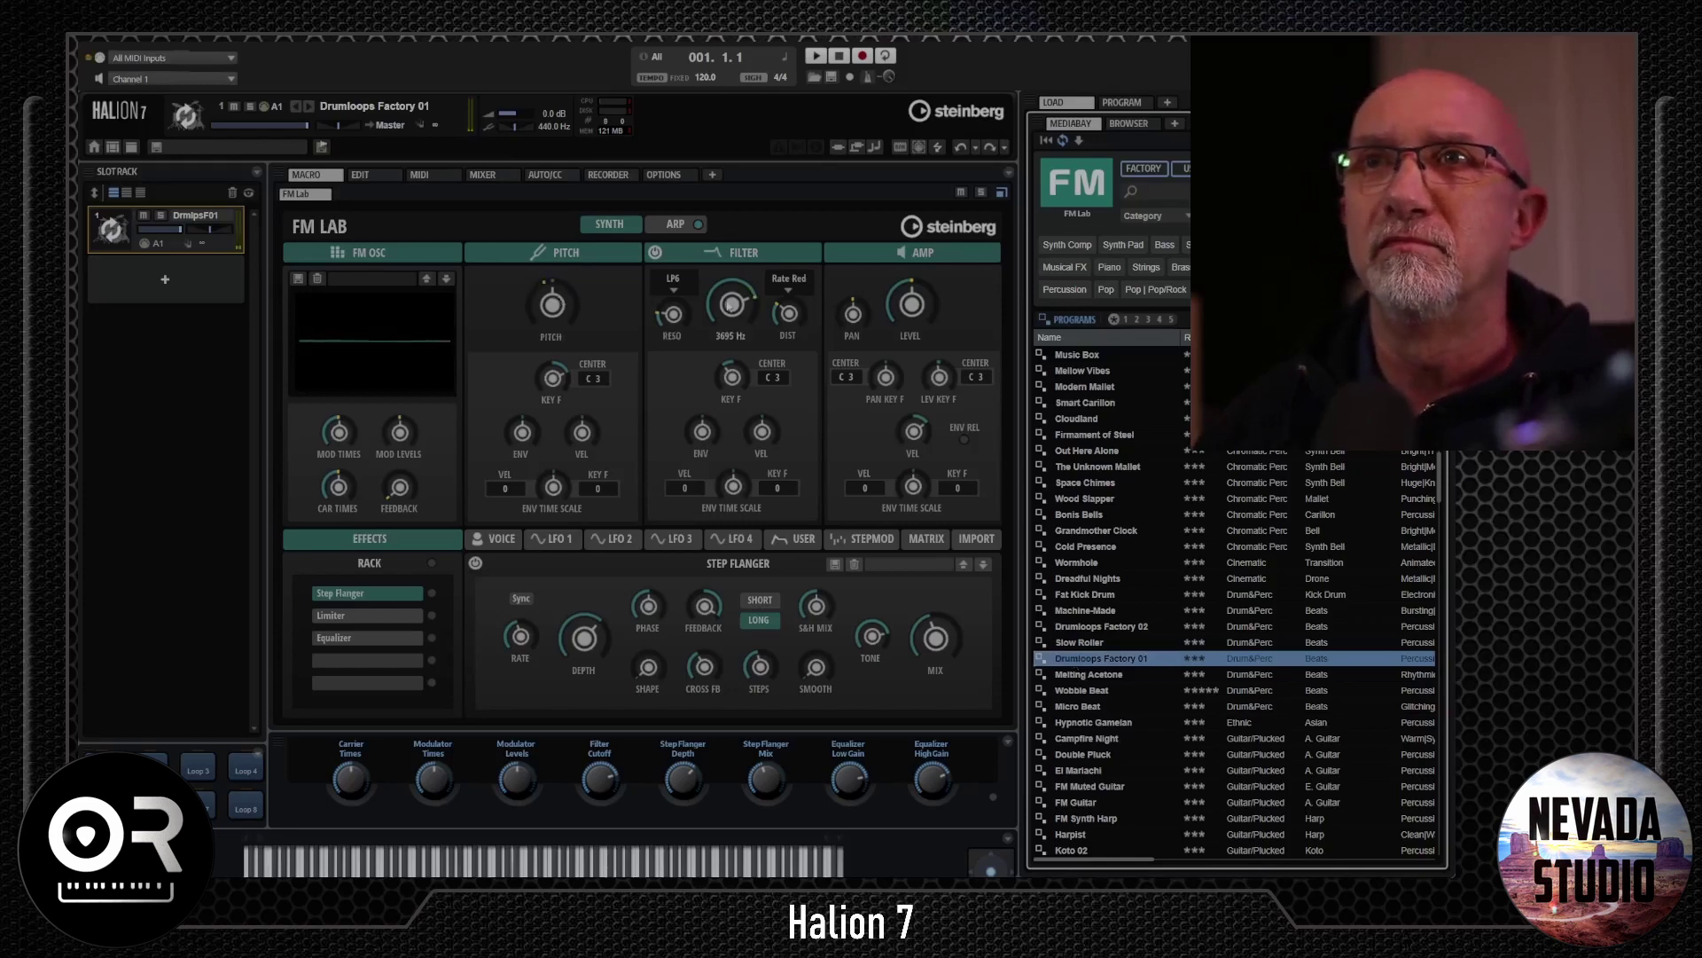
left_click_drag(729, 310, 722, 337)
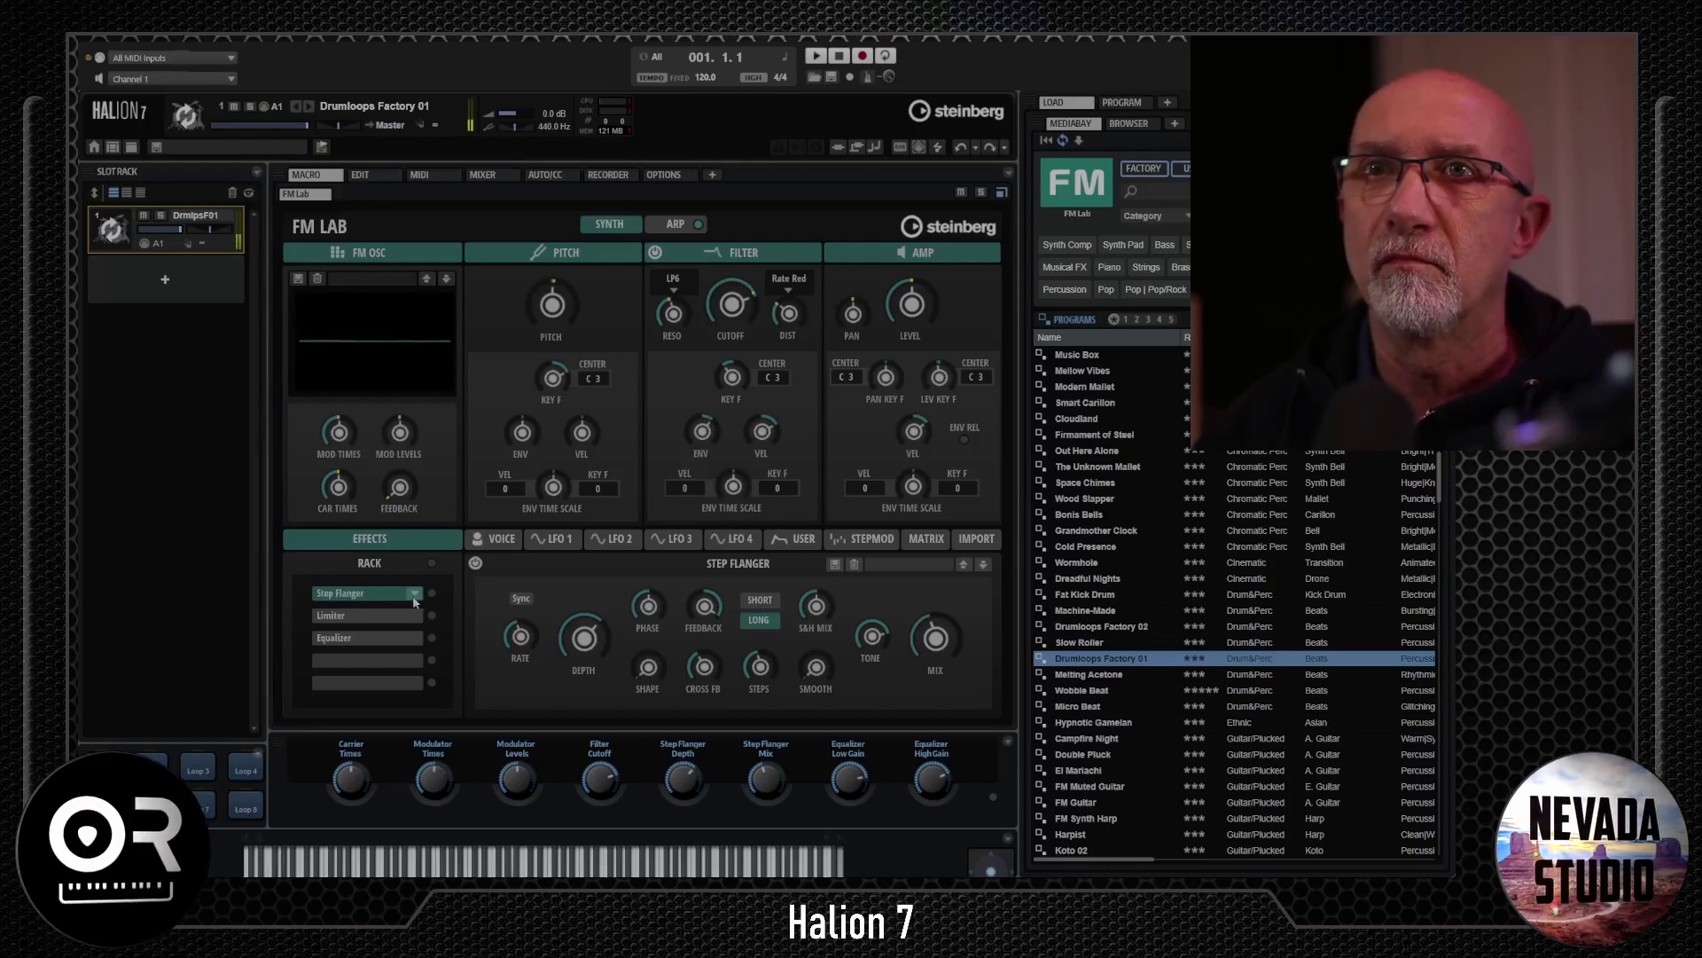
- Examine the Limiter, Equalizer and Step Flanger settings in the effects rack
left_click(350, 618)
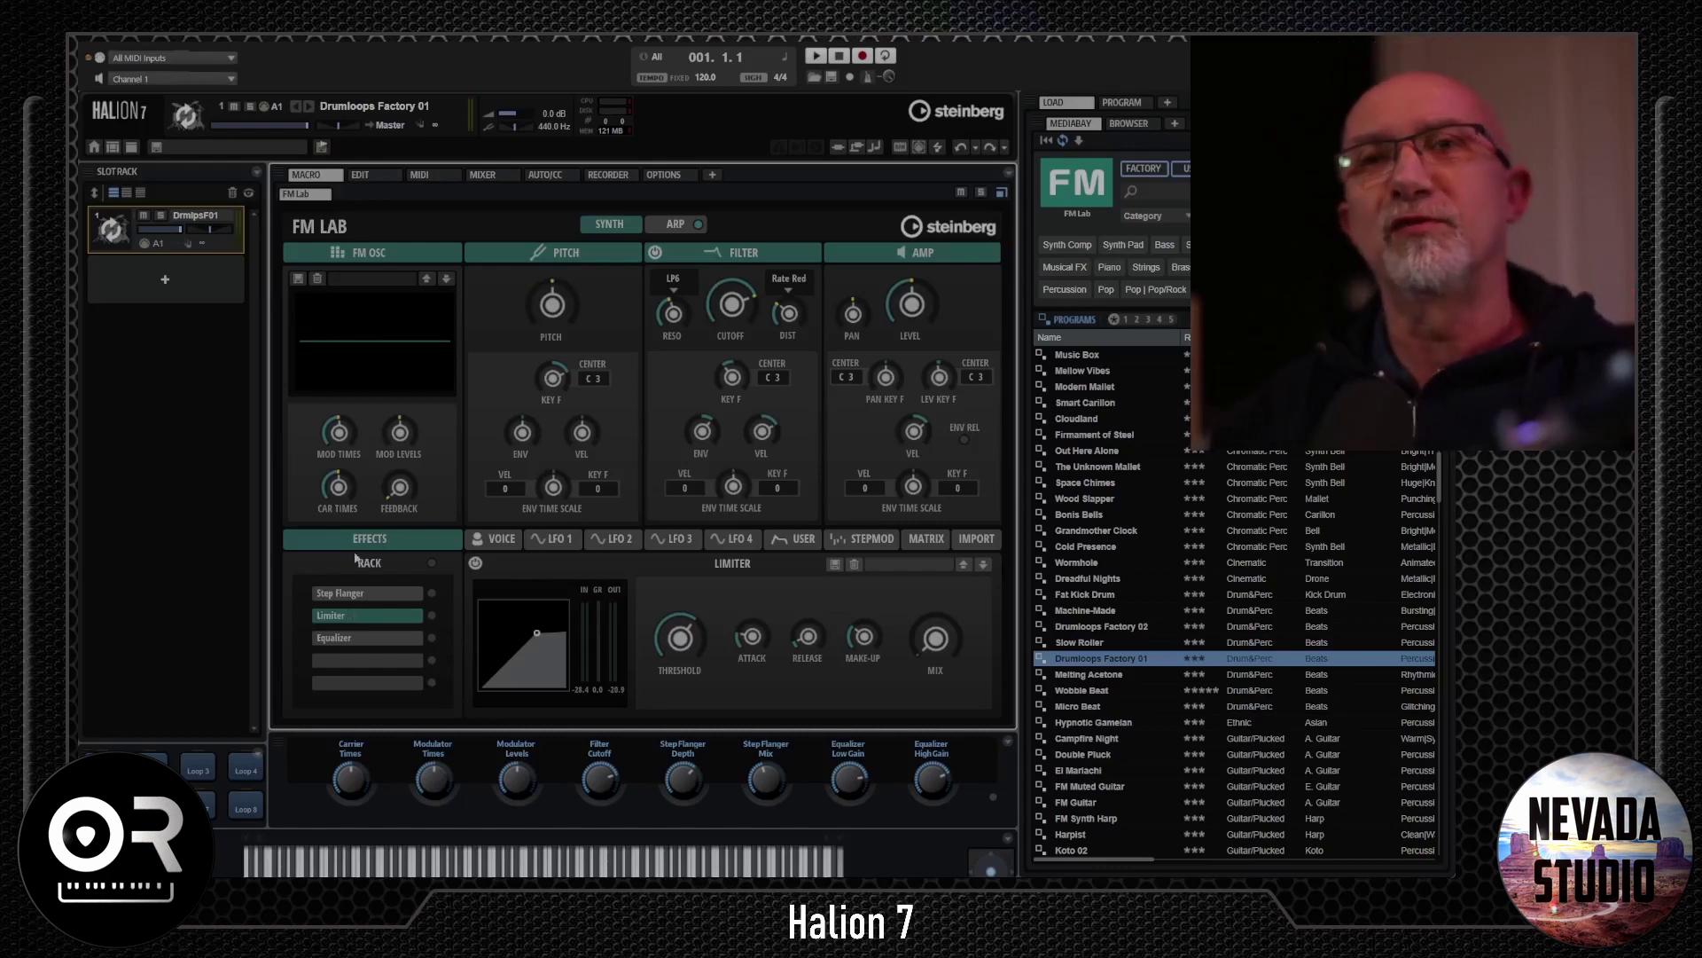
left_click(365, 642)
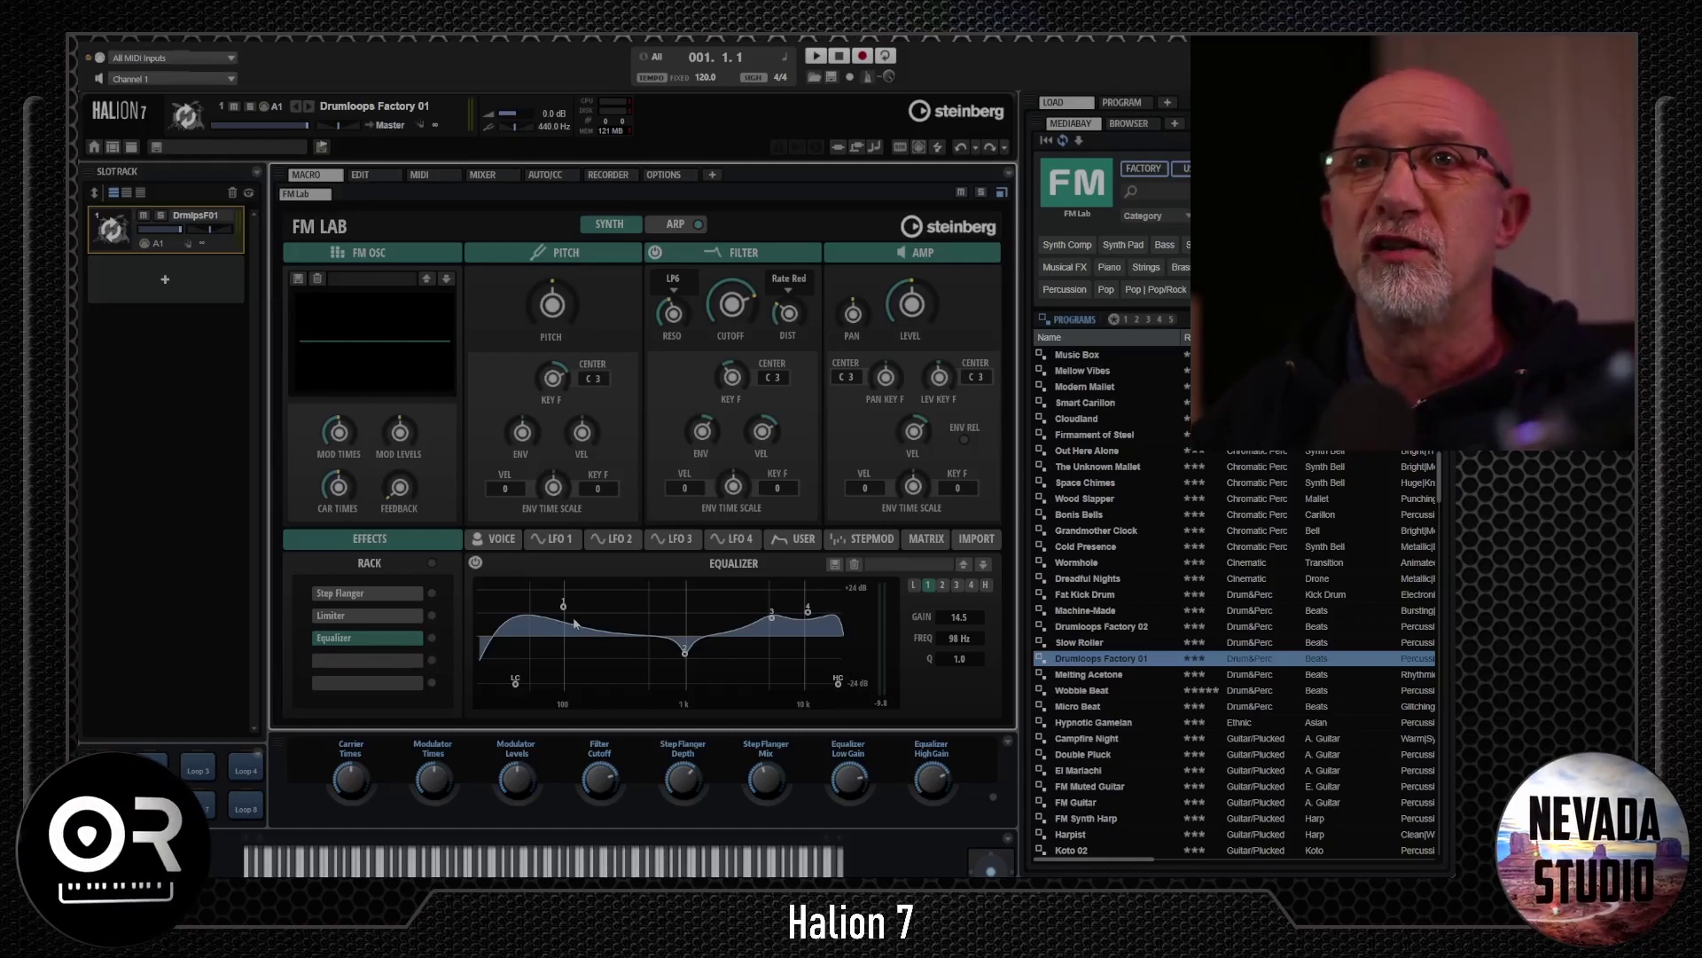
left_click(361, 617)
left_click(374, 601)
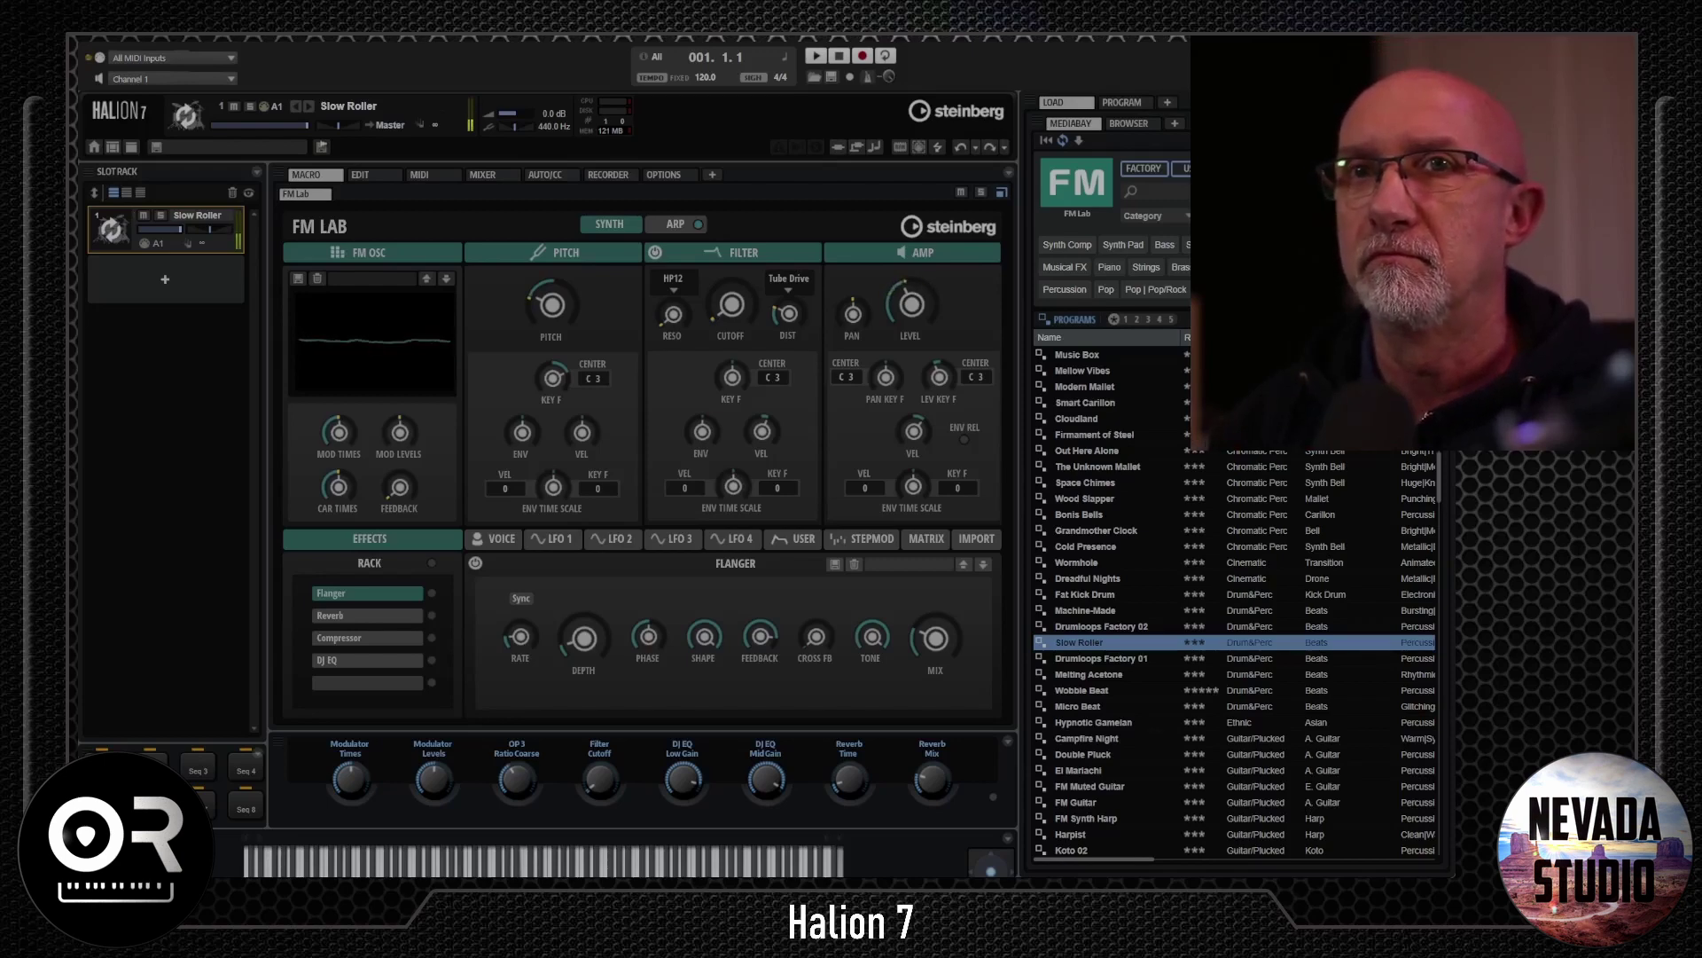
- Adjust the Slow Roller program's filter cutoff and key follow, and set the filter type to HP24
mouse_move(730, 304)
left_mouse_down()
mouse_move(726, 222)
mouse_move(723, 311)
left_mouse_up()
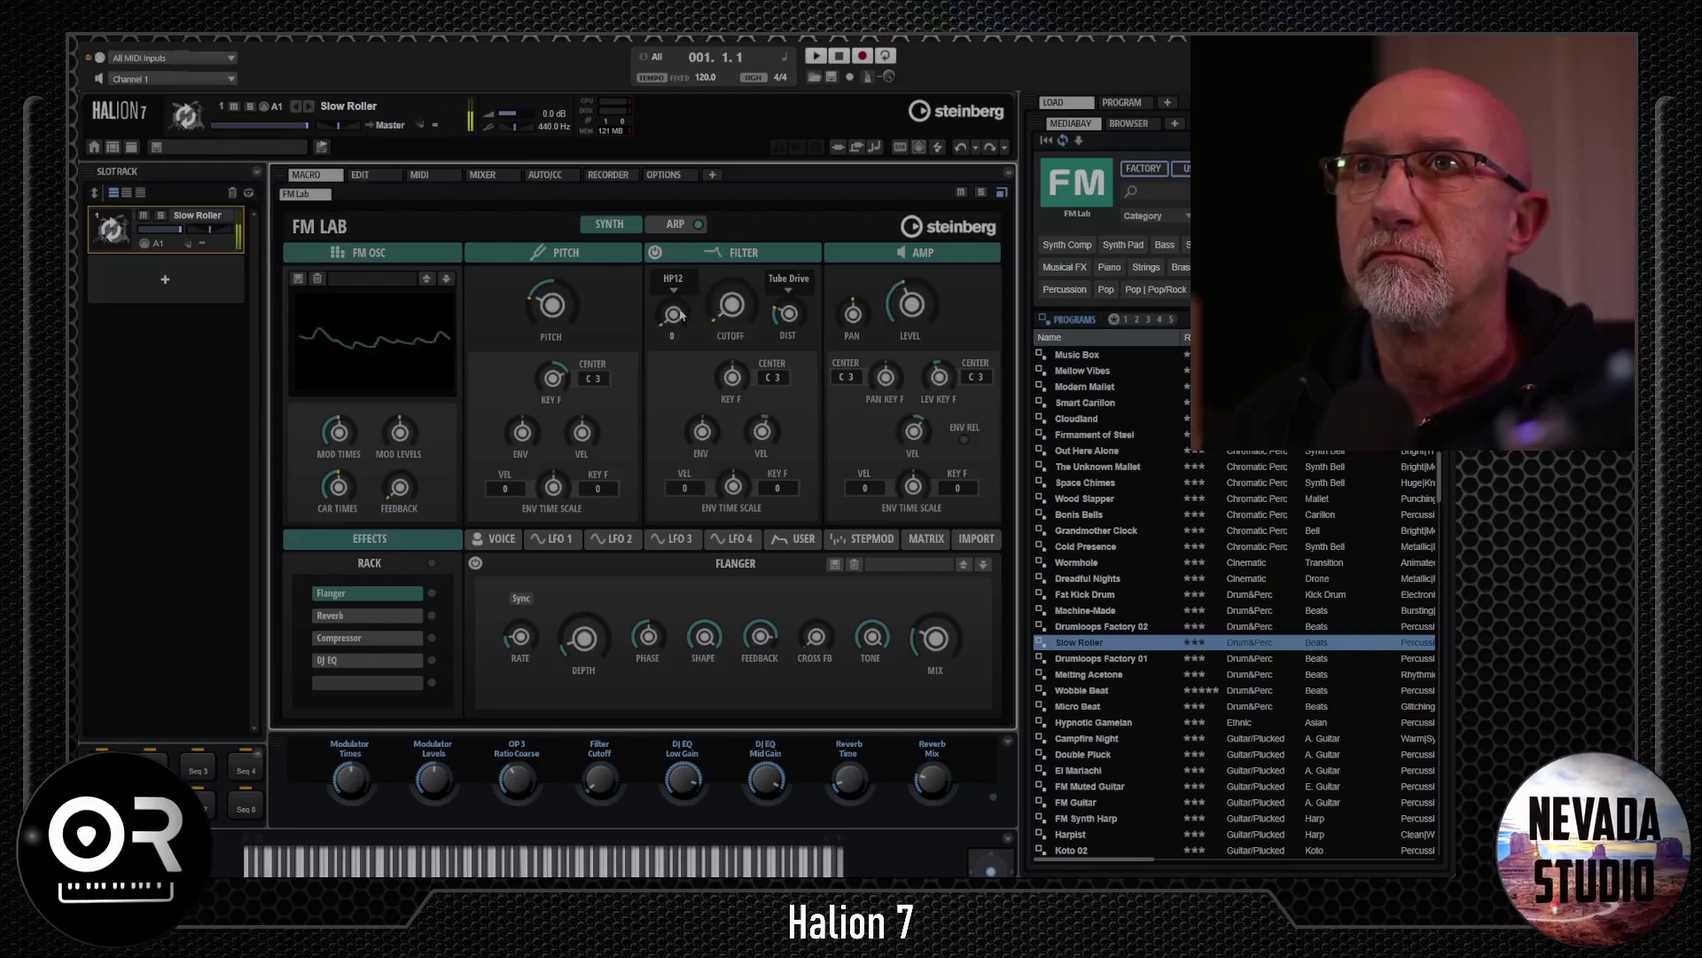
scroll(680, 278, "down", 1)
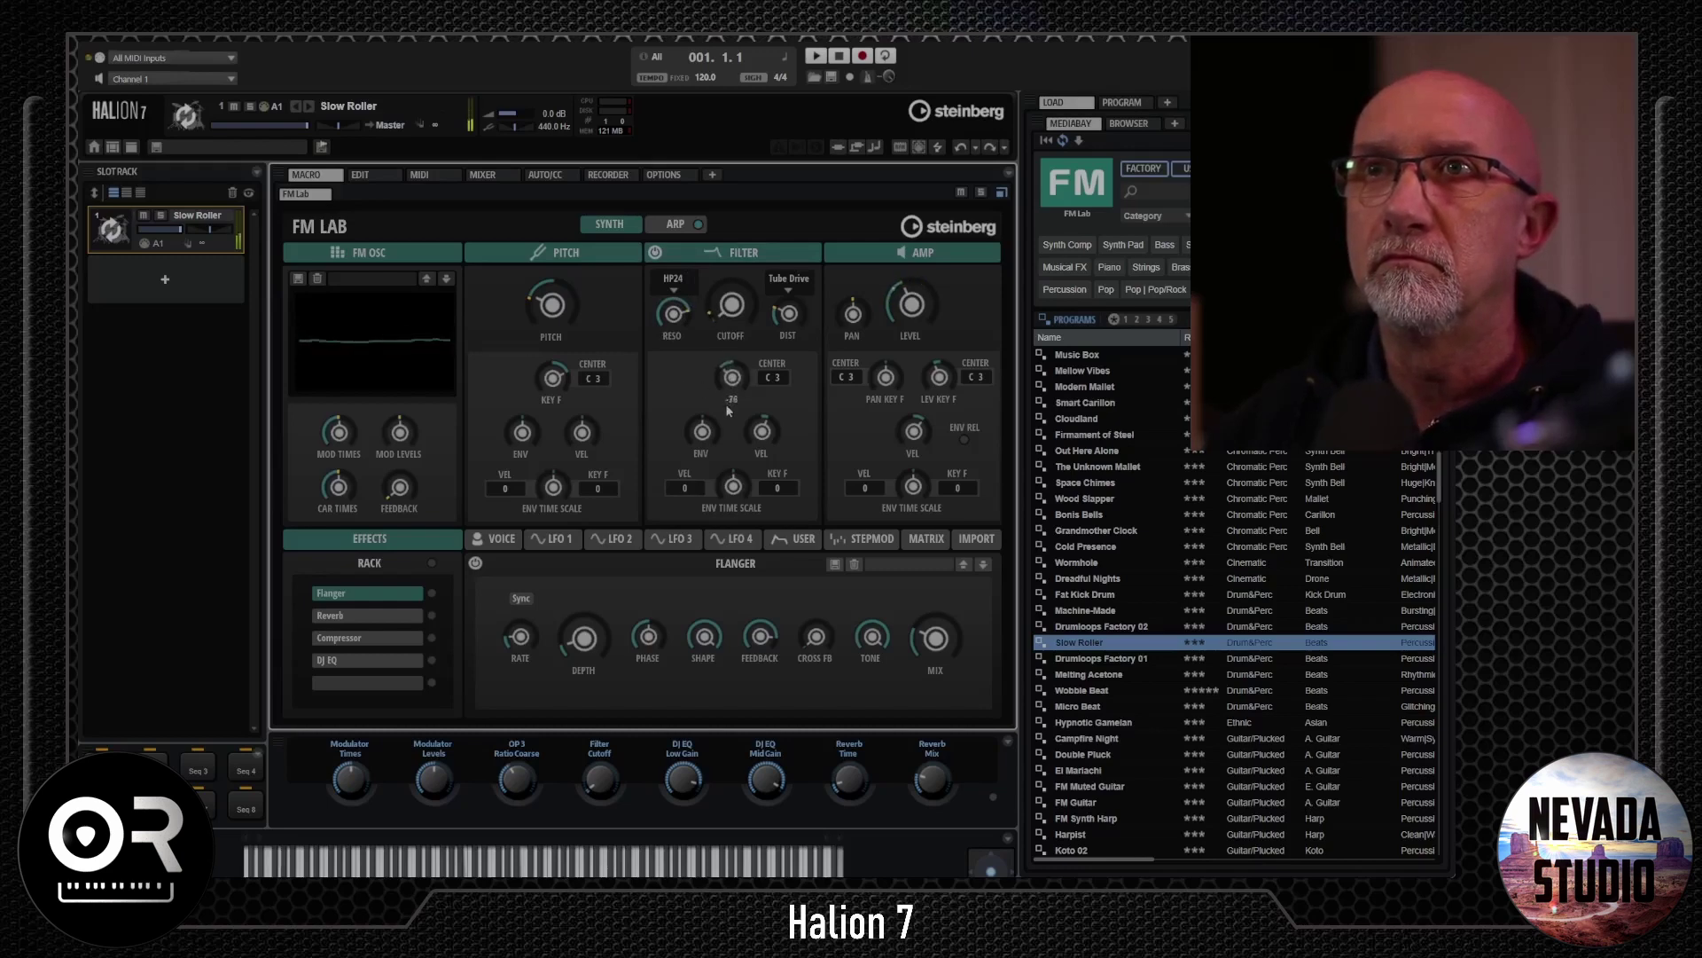
left_click_drag(720, 465, 721, 440)
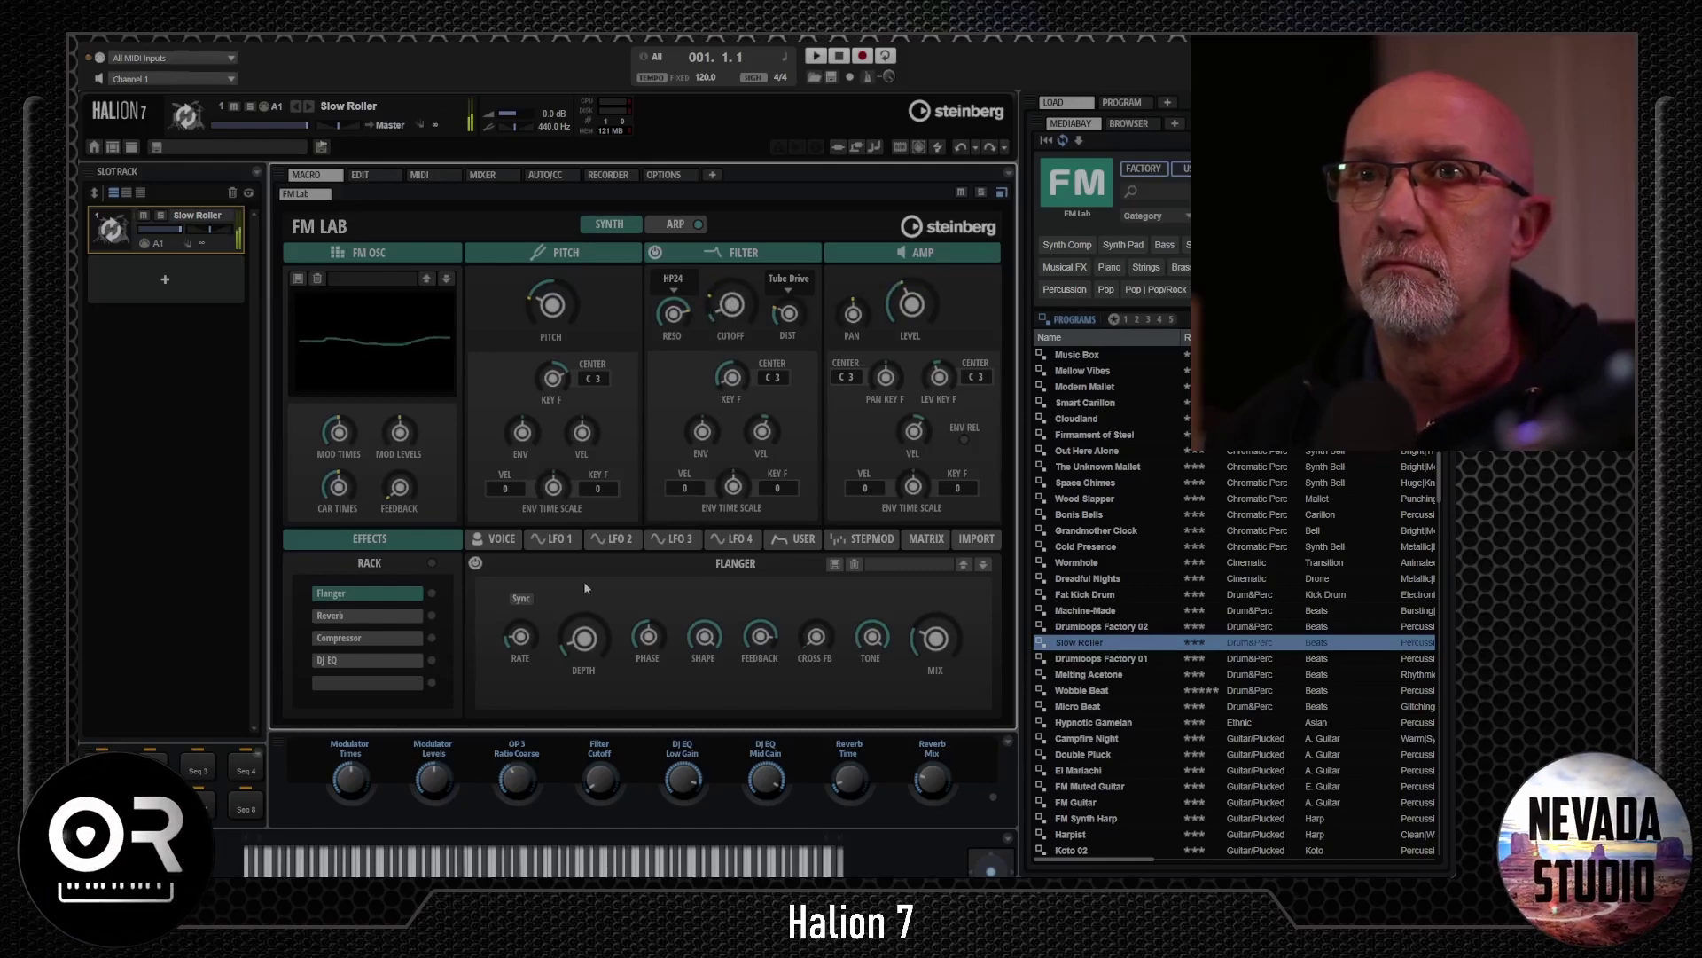
- Bypass the Flanger effect, switch it back on and raise its depth
mouse_move(586, 654)
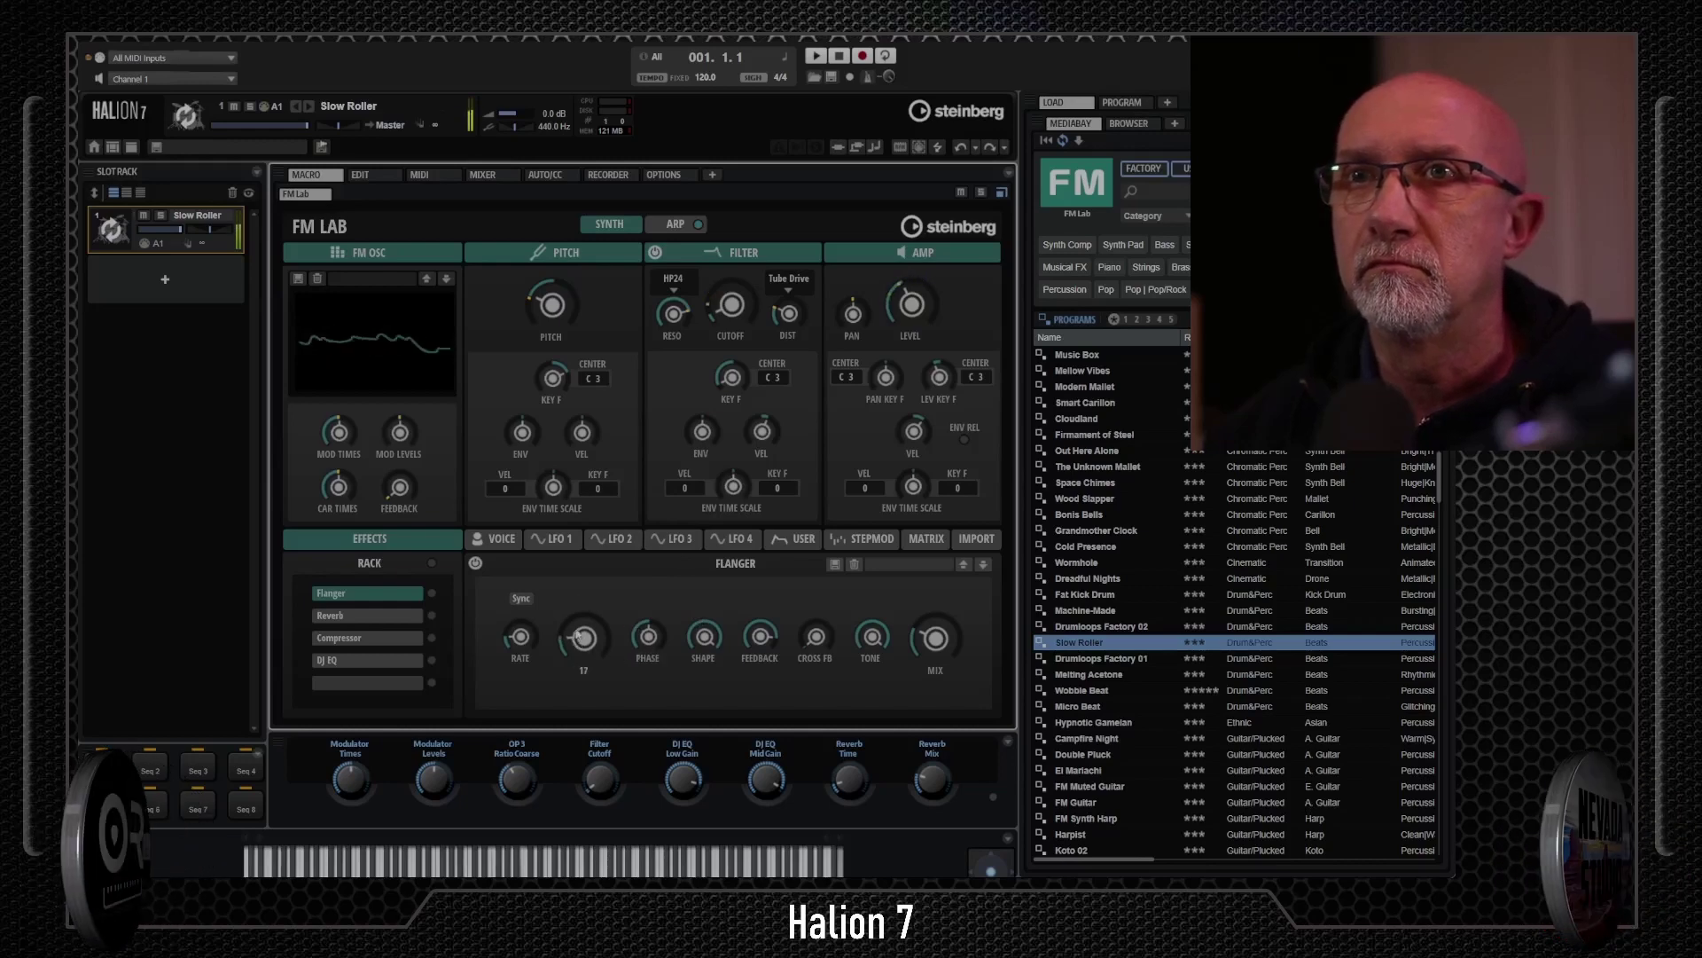
left_click(476, 563)
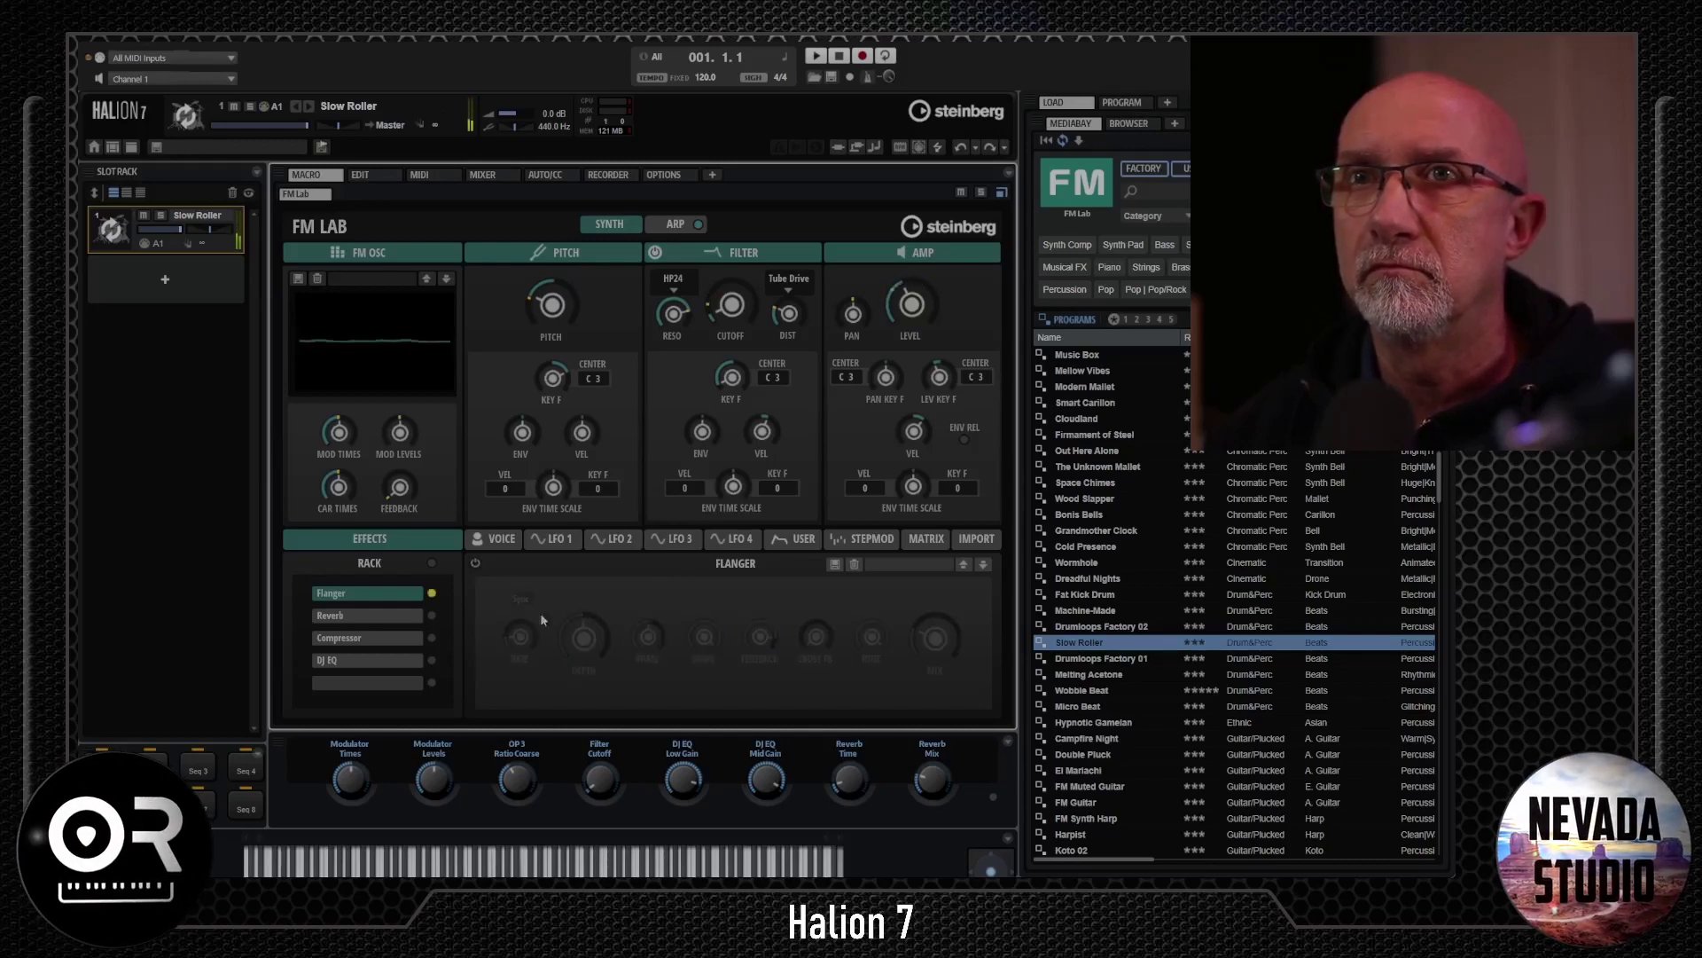
left_click(476, 563)
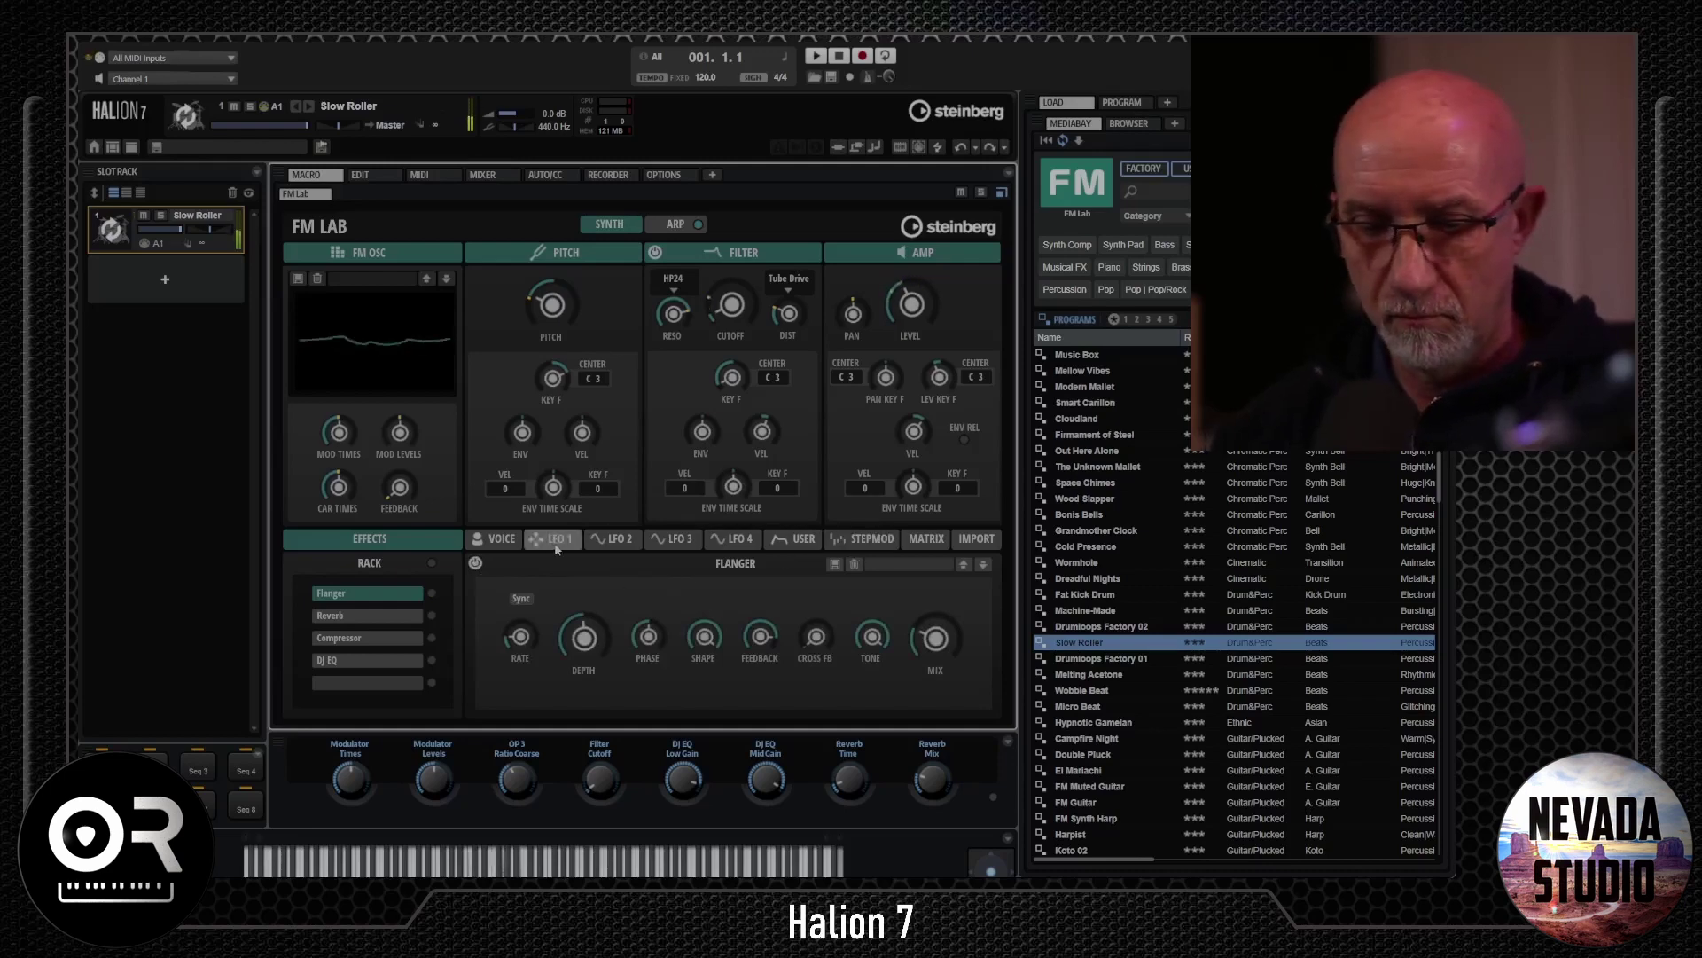
- View the voice settings, set LFO 1's waveform to Pulse and increase its shape
left_click(497, 539)
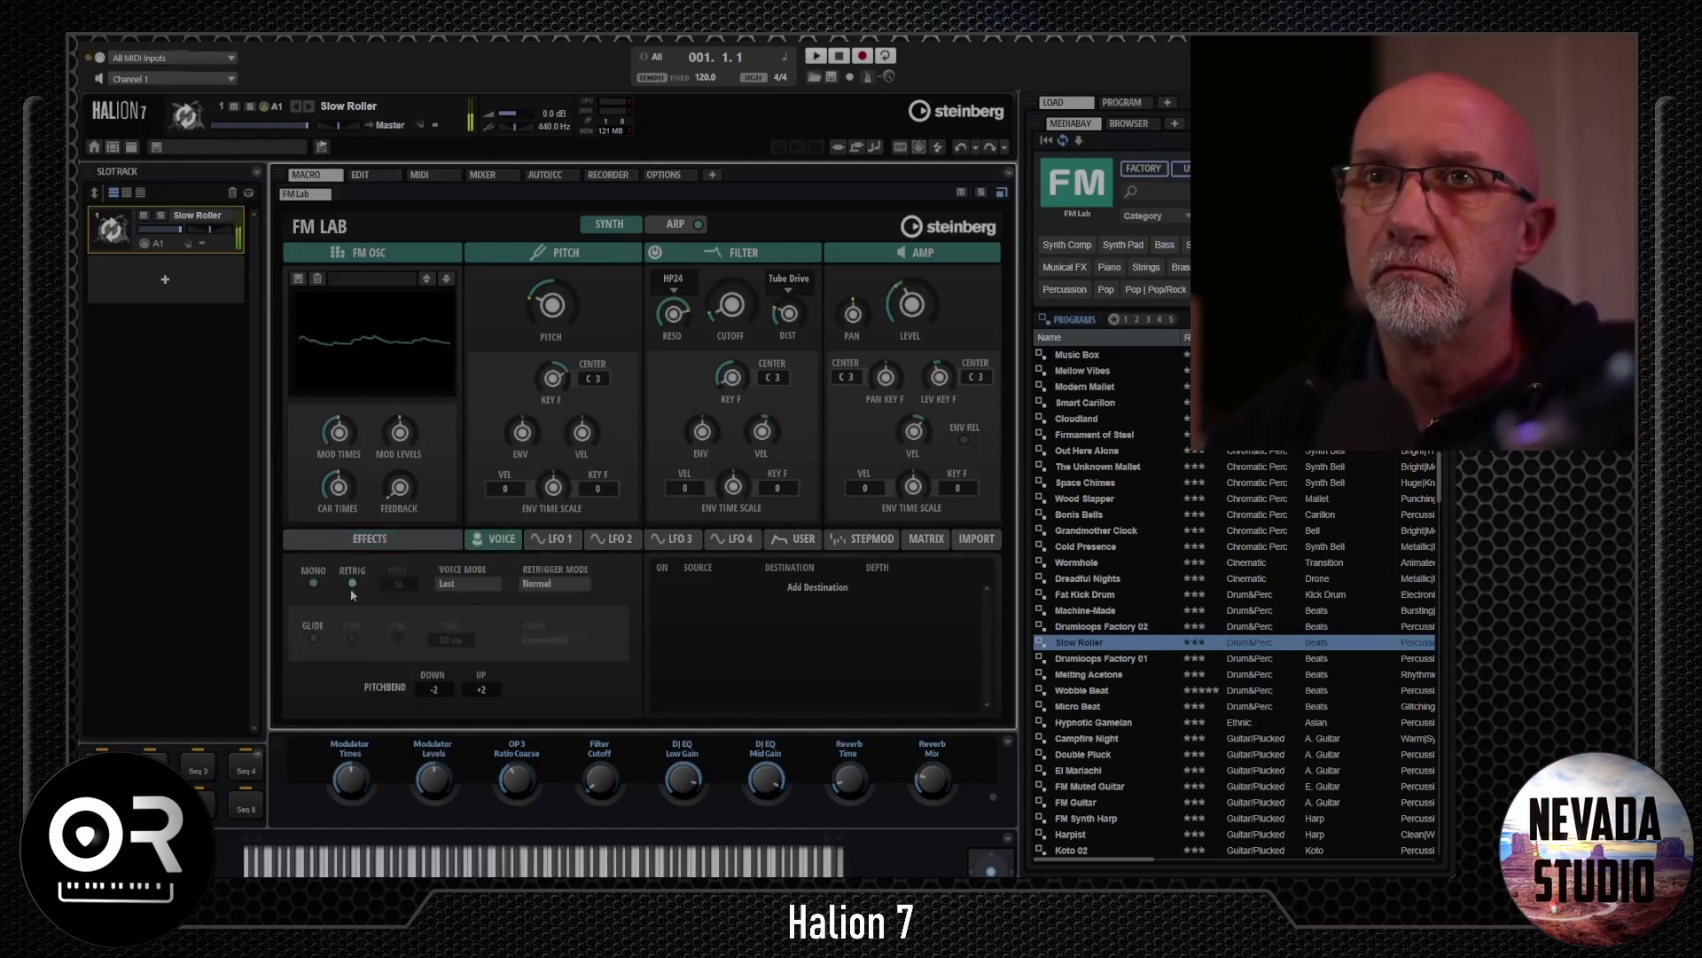
left_click(555, 539)
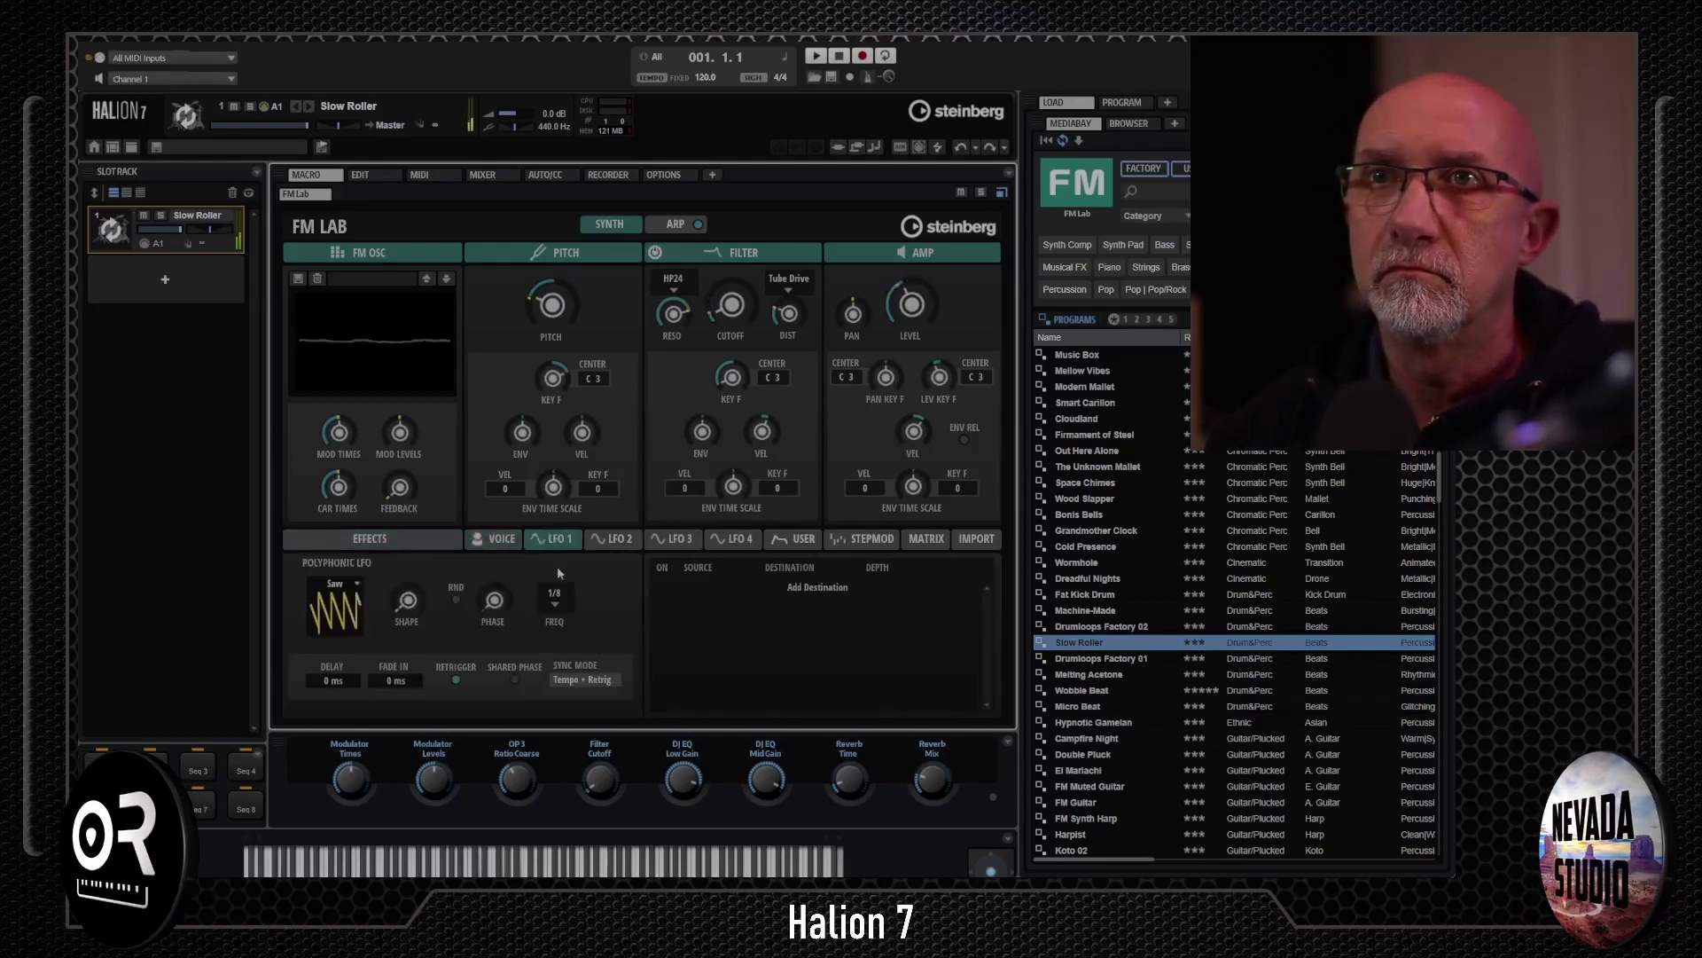
left_click(341, 583)
left_click(390, 635)
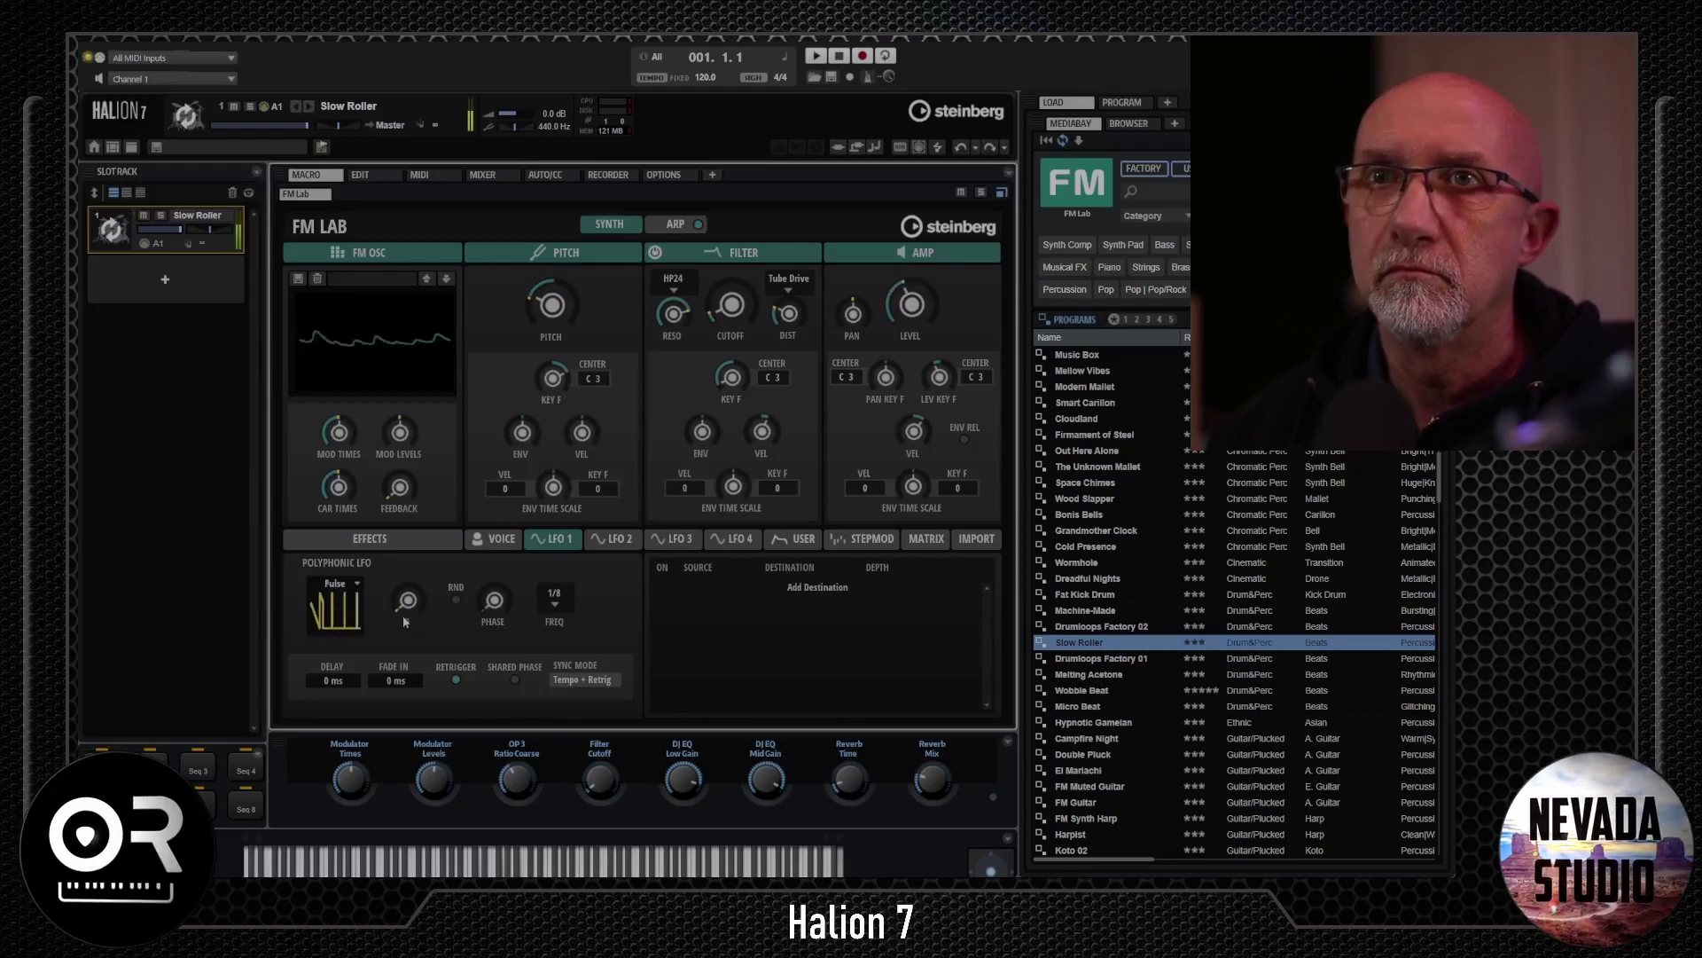
left_click_drag(406, 603, 418, 548)
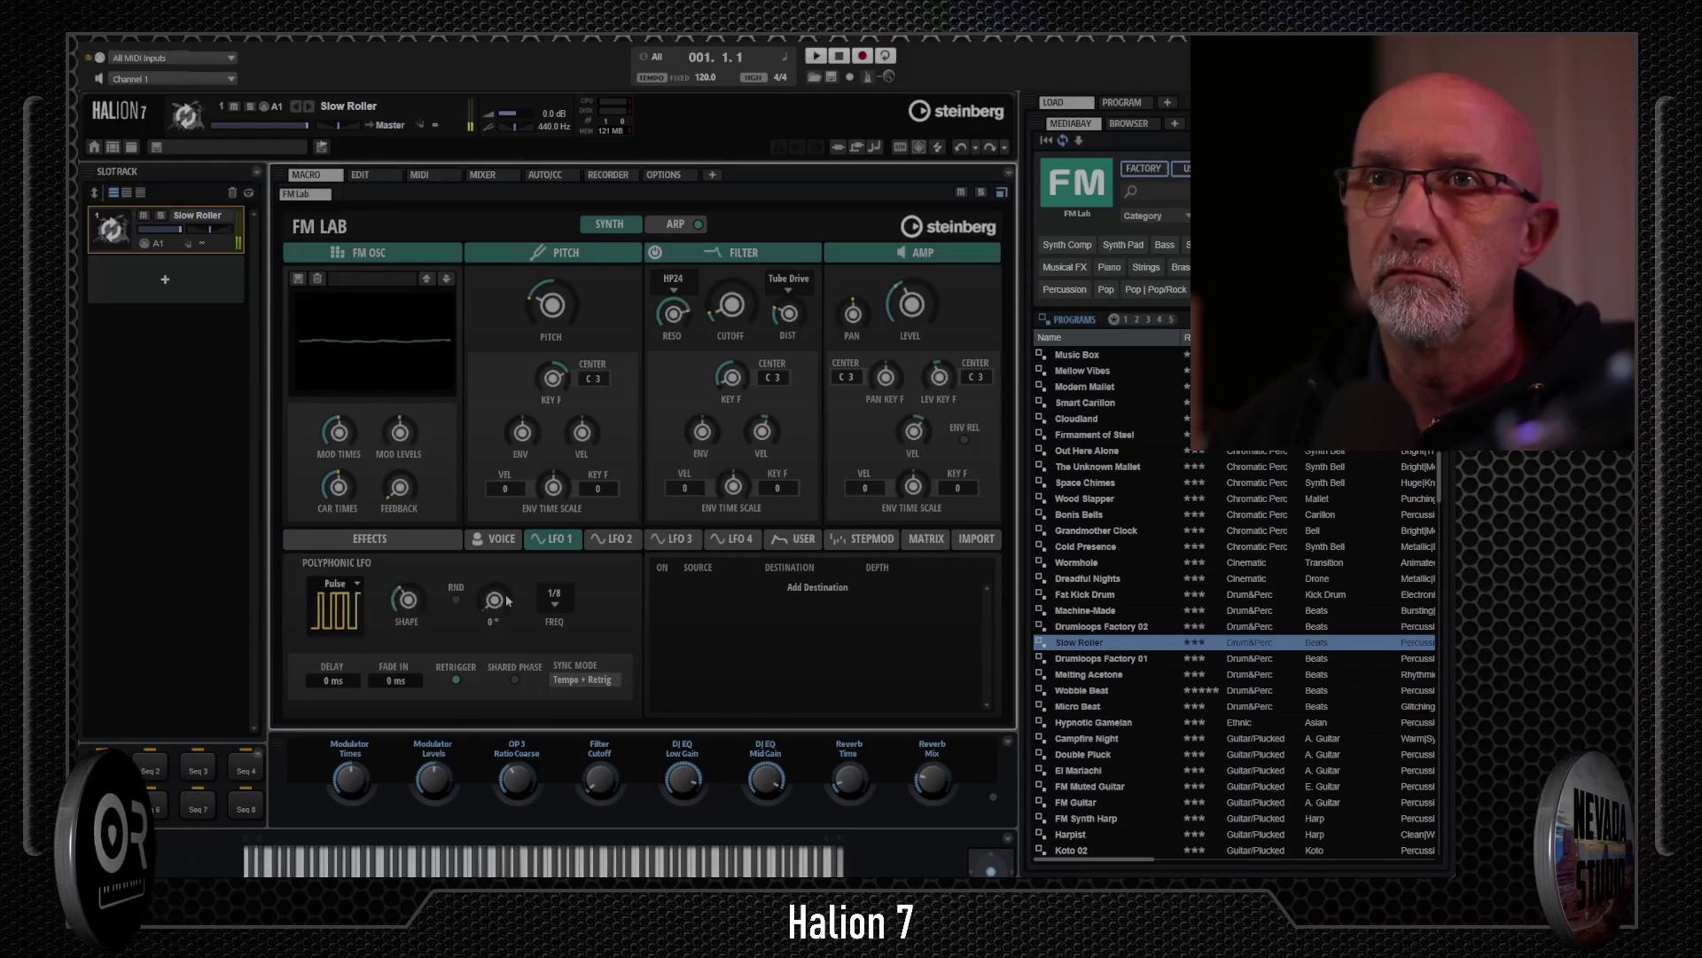
- Raise LFO 1's phase and set LFO 2 to a Pulse waveform with more shape and a 1/4 frequency
left_click_drag(494, 600, 517, 504)
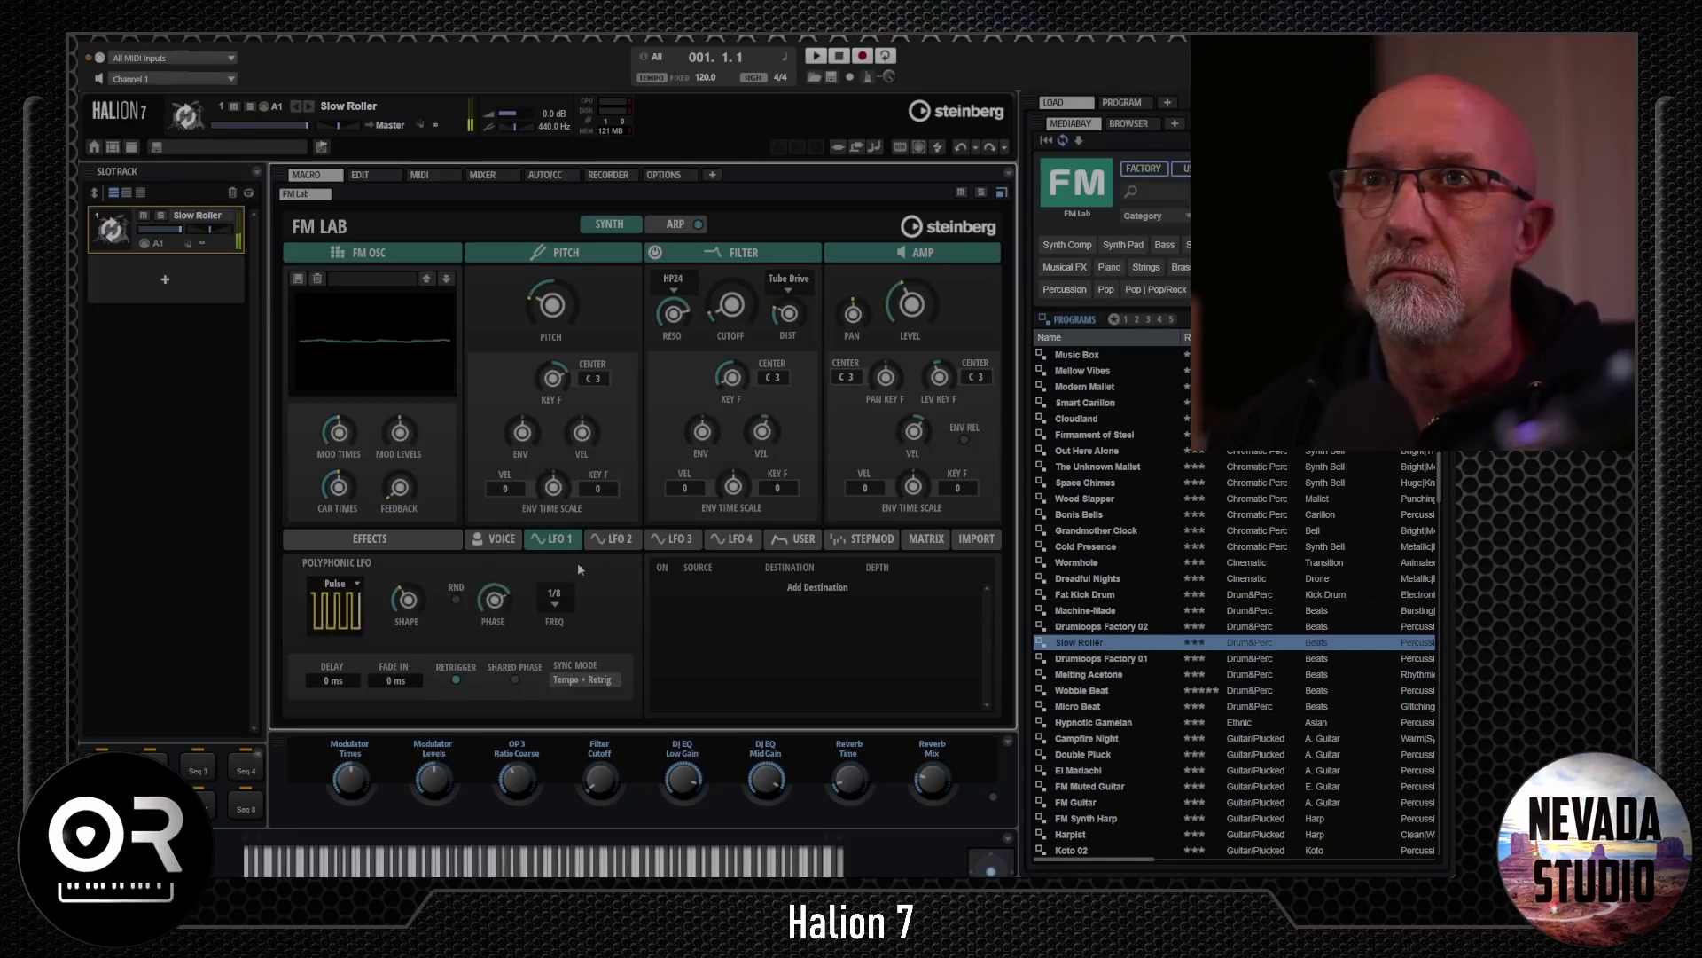
left_click(625, 546)
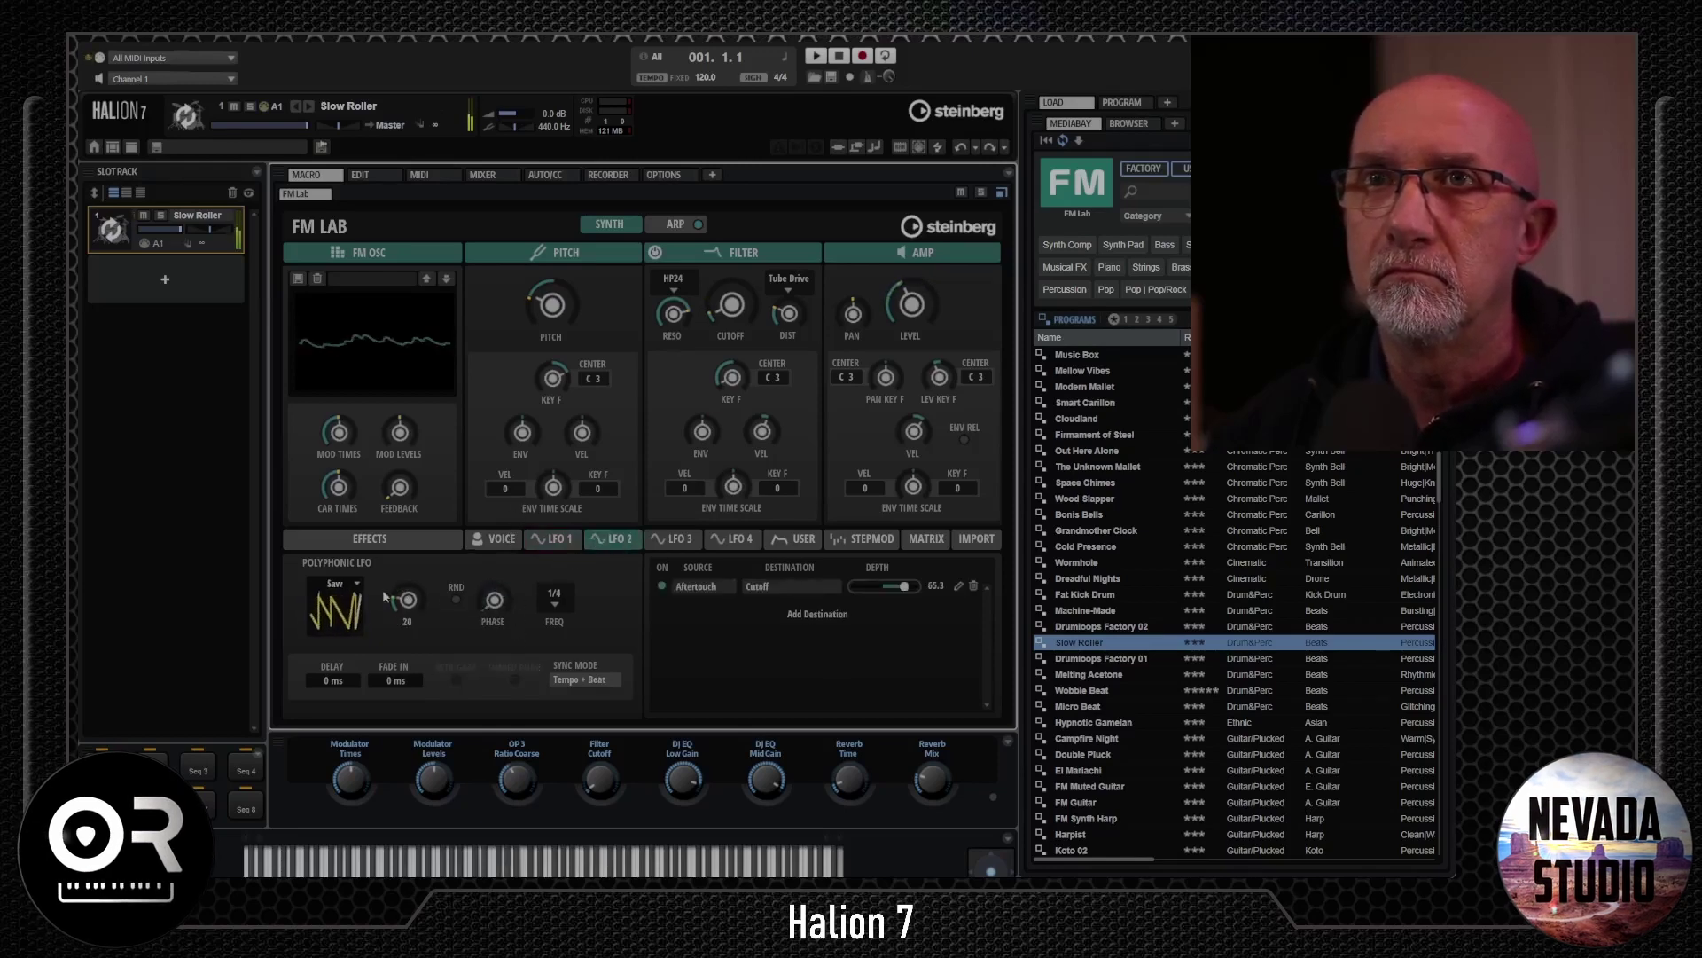
left_click_drag(415, 612, 423, 606)
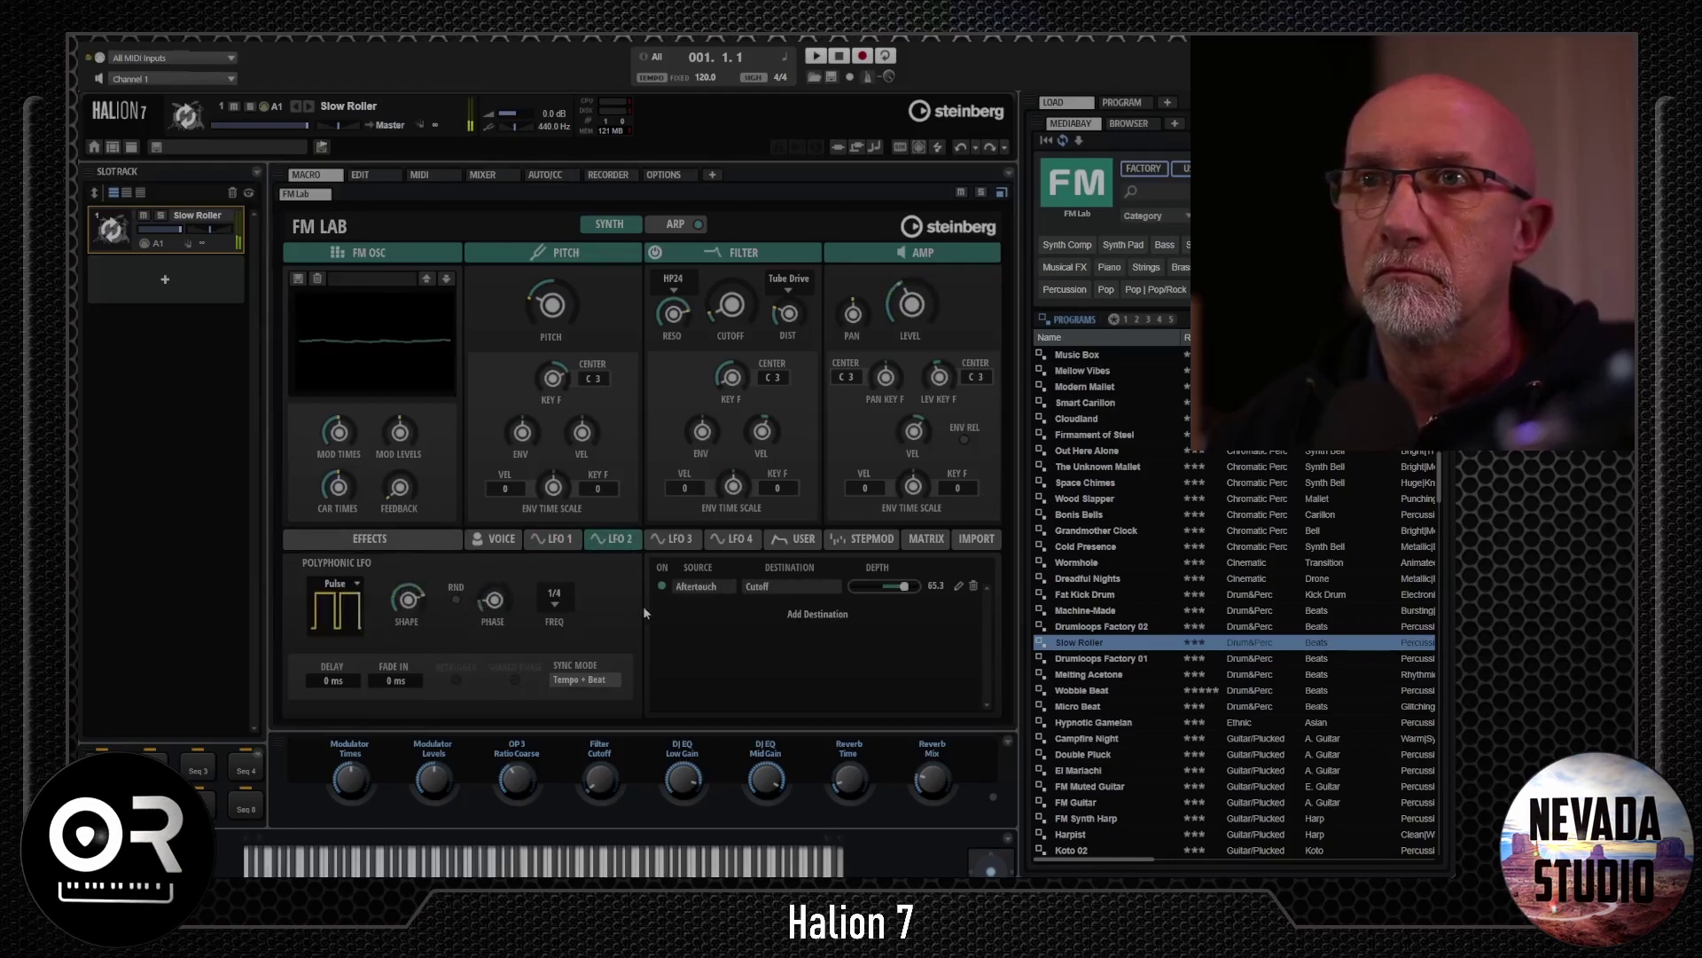
- Adjust the Mod Wheel to Pitch modulation depth of LFO 3 and view LFO 4's settings
left_click(674, 538)
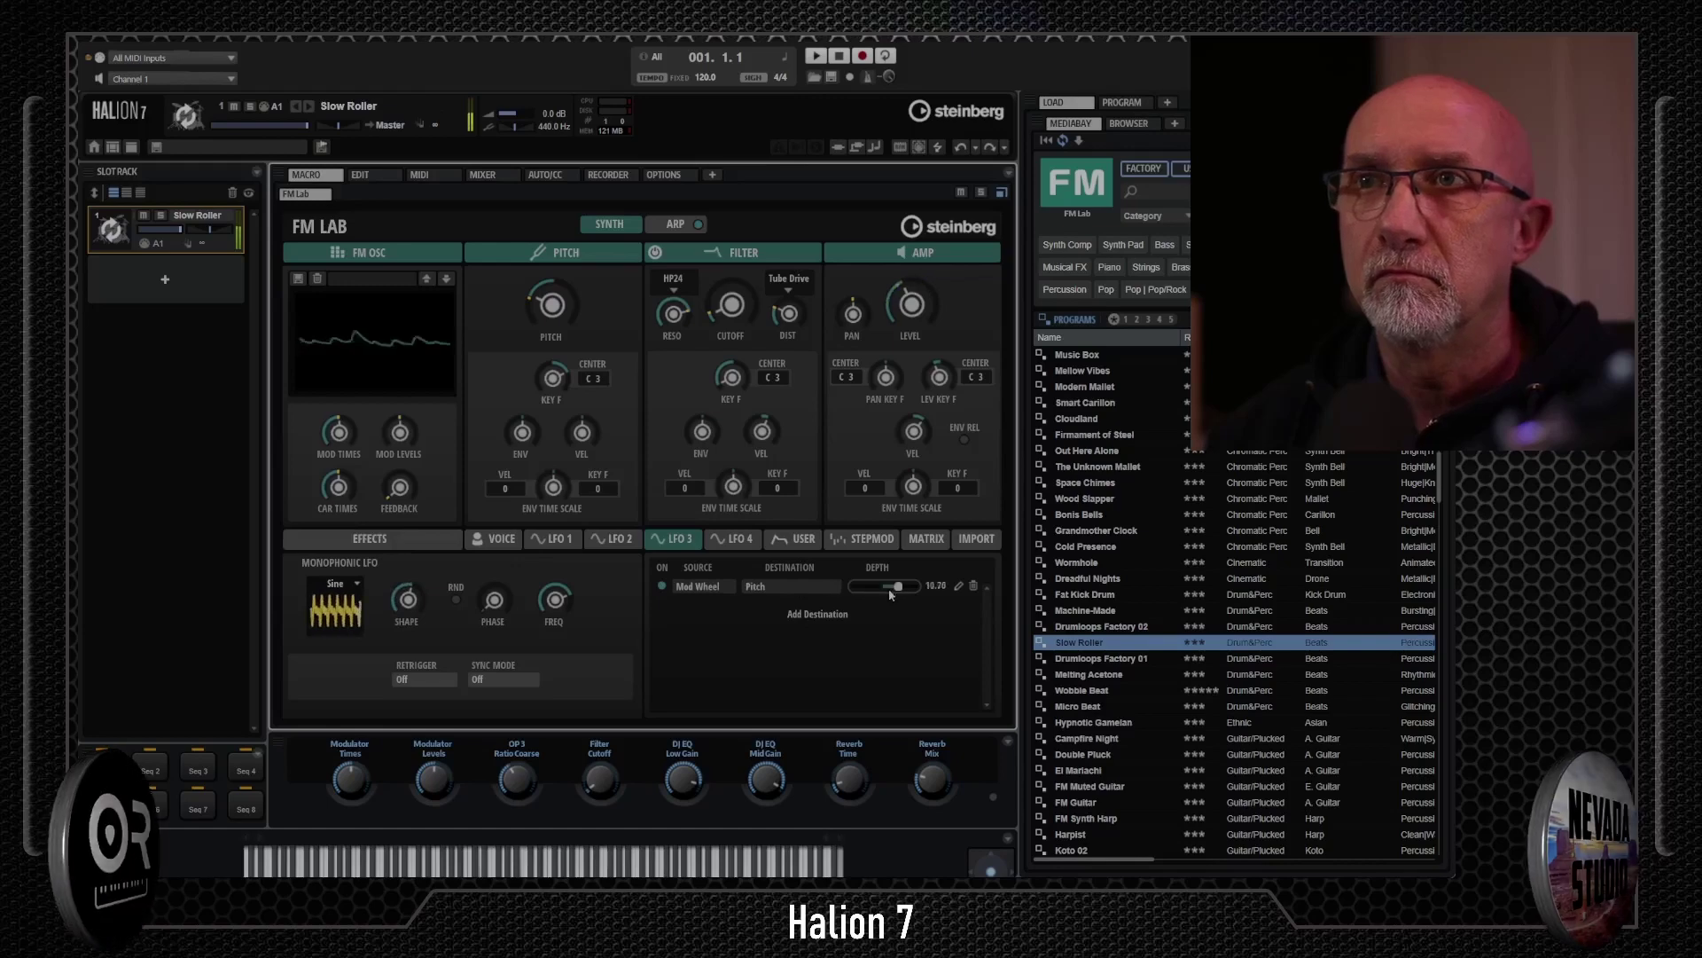
left_click_drag(885, 586, 902, 592)
left_click(735, 538)
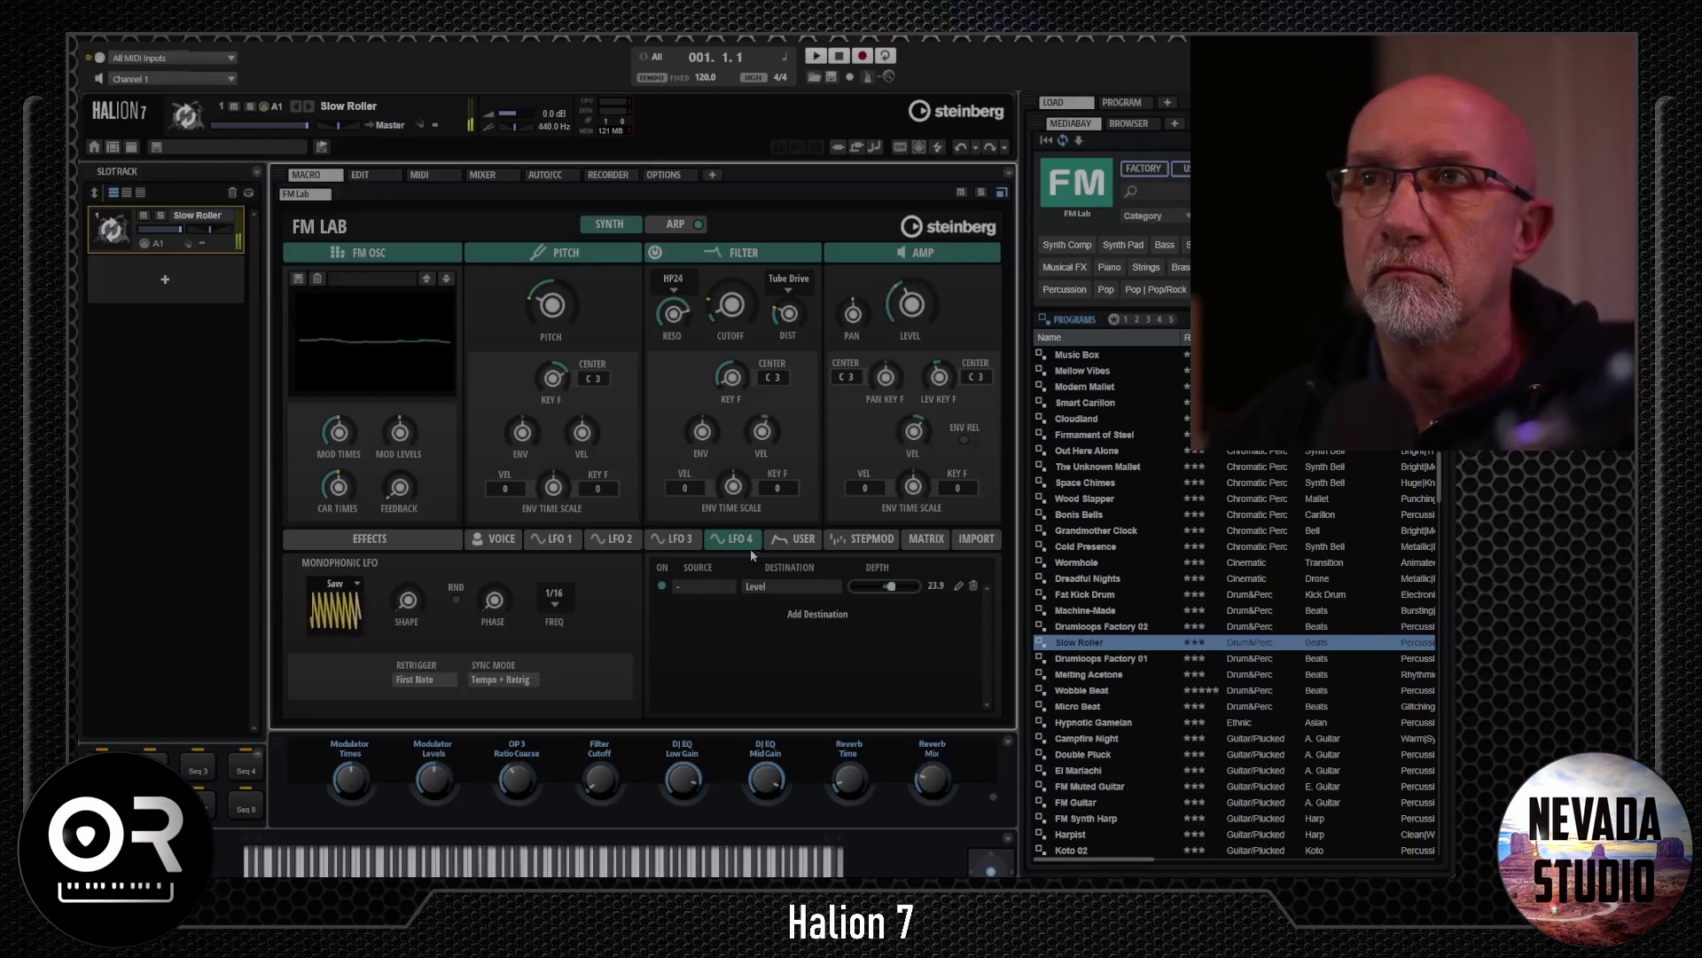
- Draw a descending level curve across the step modulator, from positive early steps to negative late ones
left_click(850, 541)
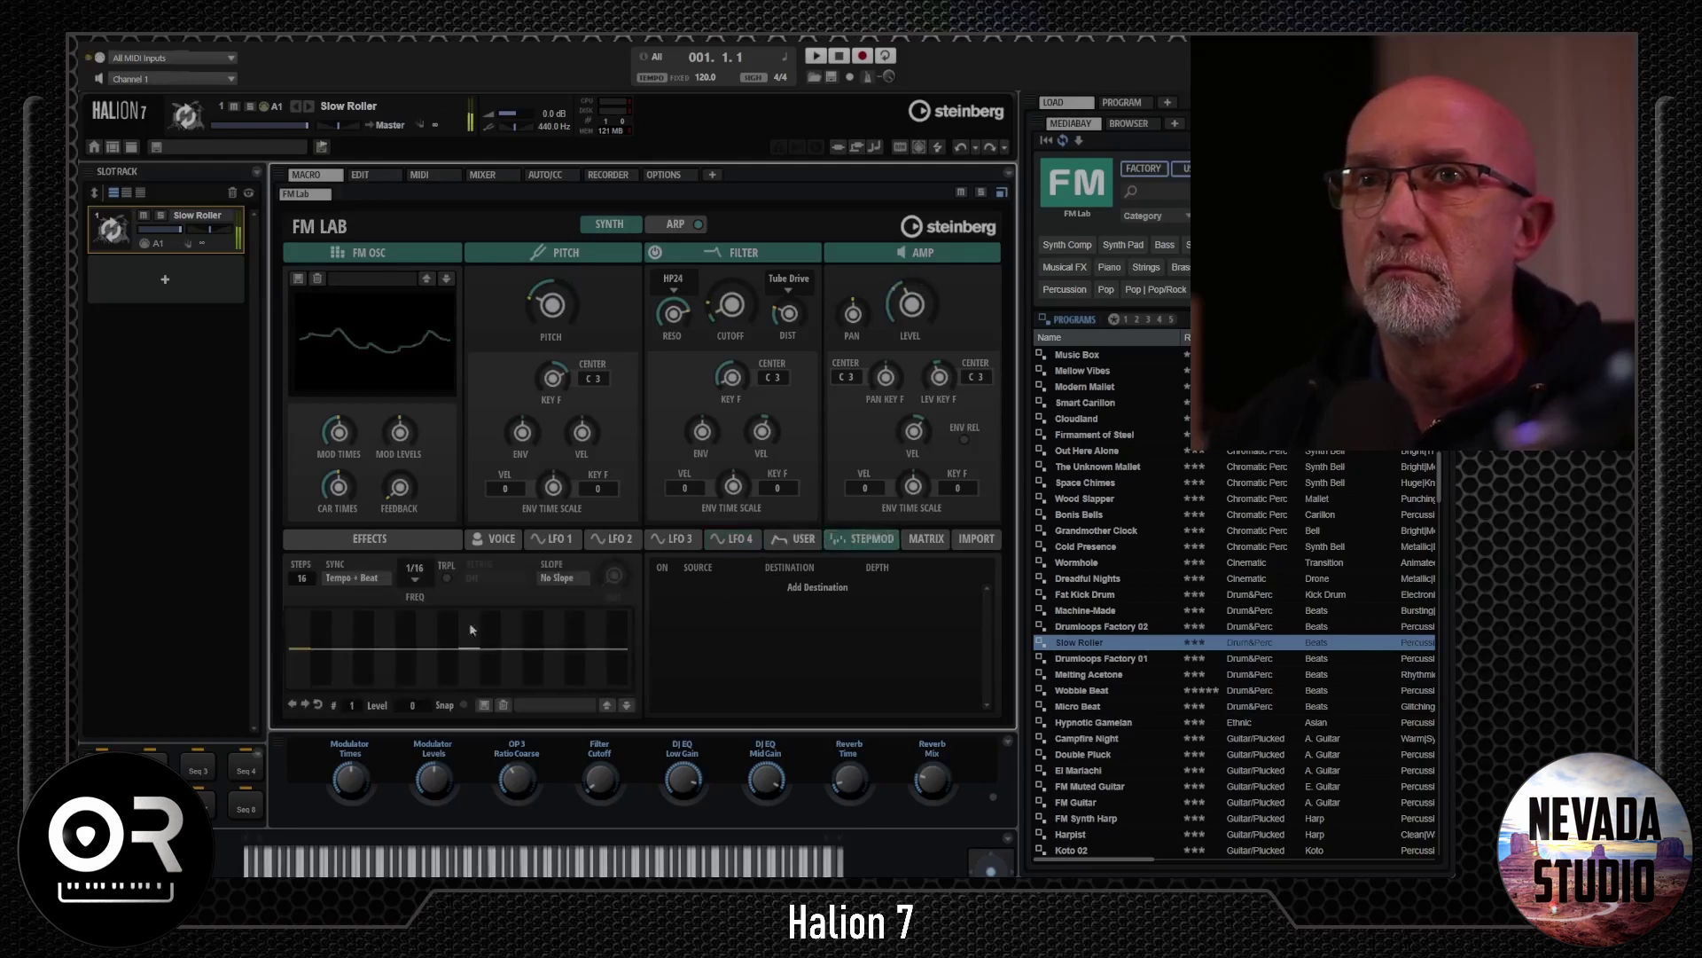
left_click_drag(354, 633, 597, 683)
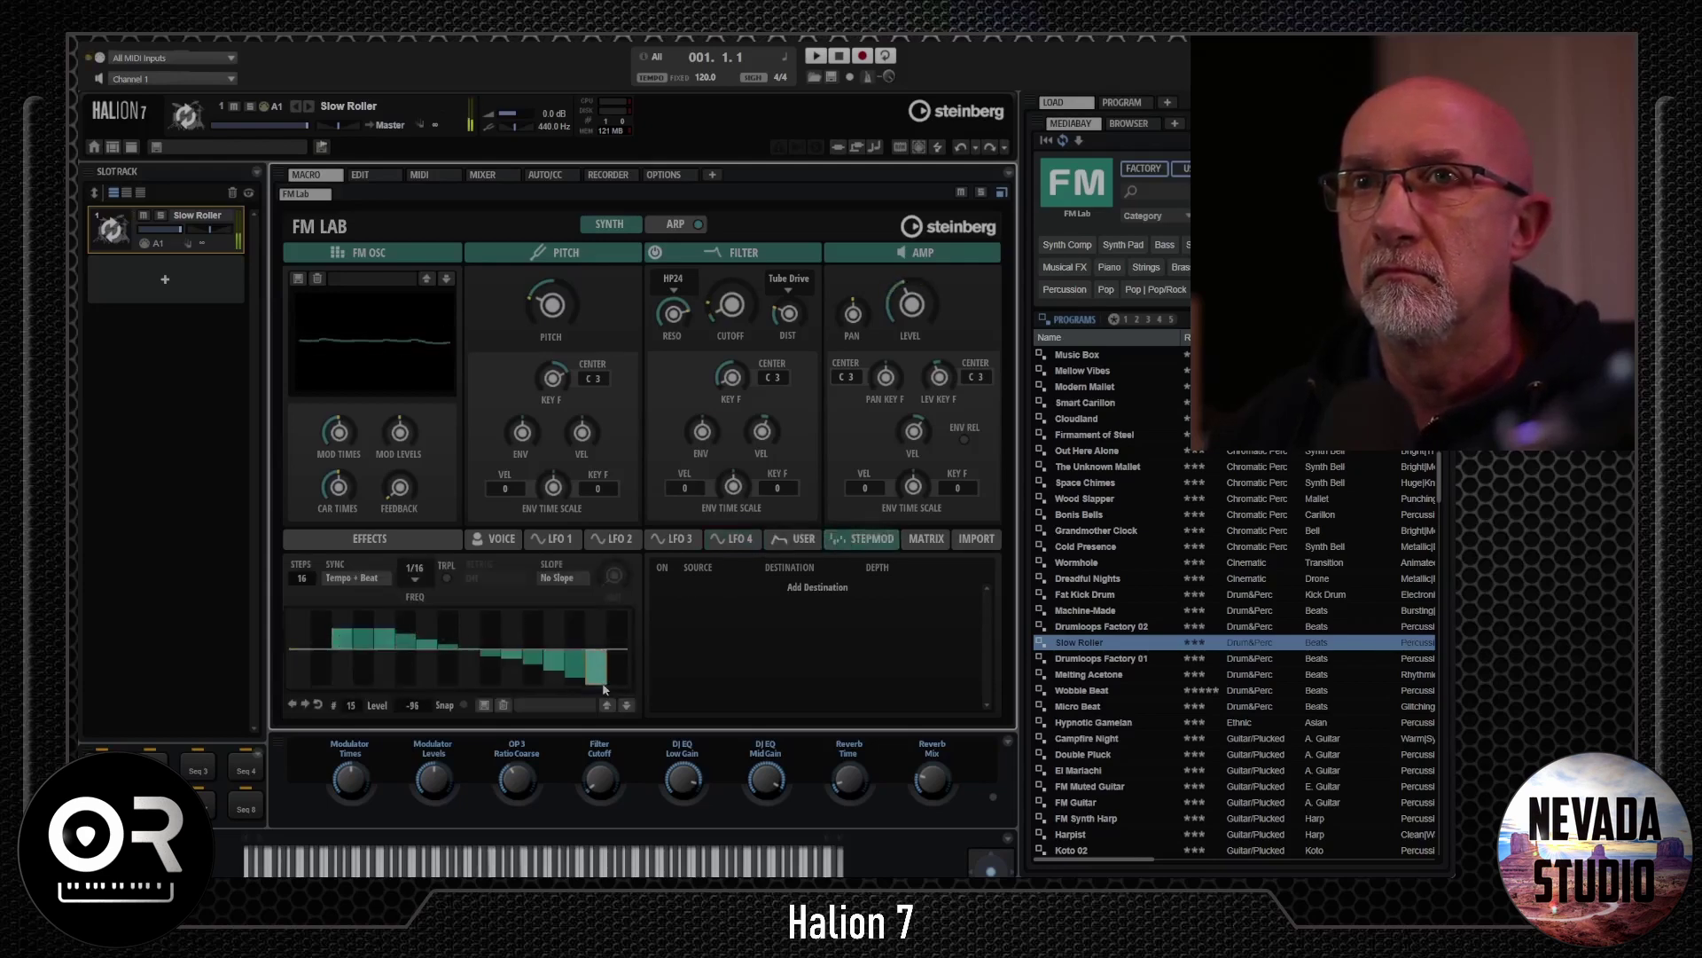
- Audition Slow Roller's other arpeggiator variations, including 3, 2, 4, 5, 7 and 8
left_click(675, 225)
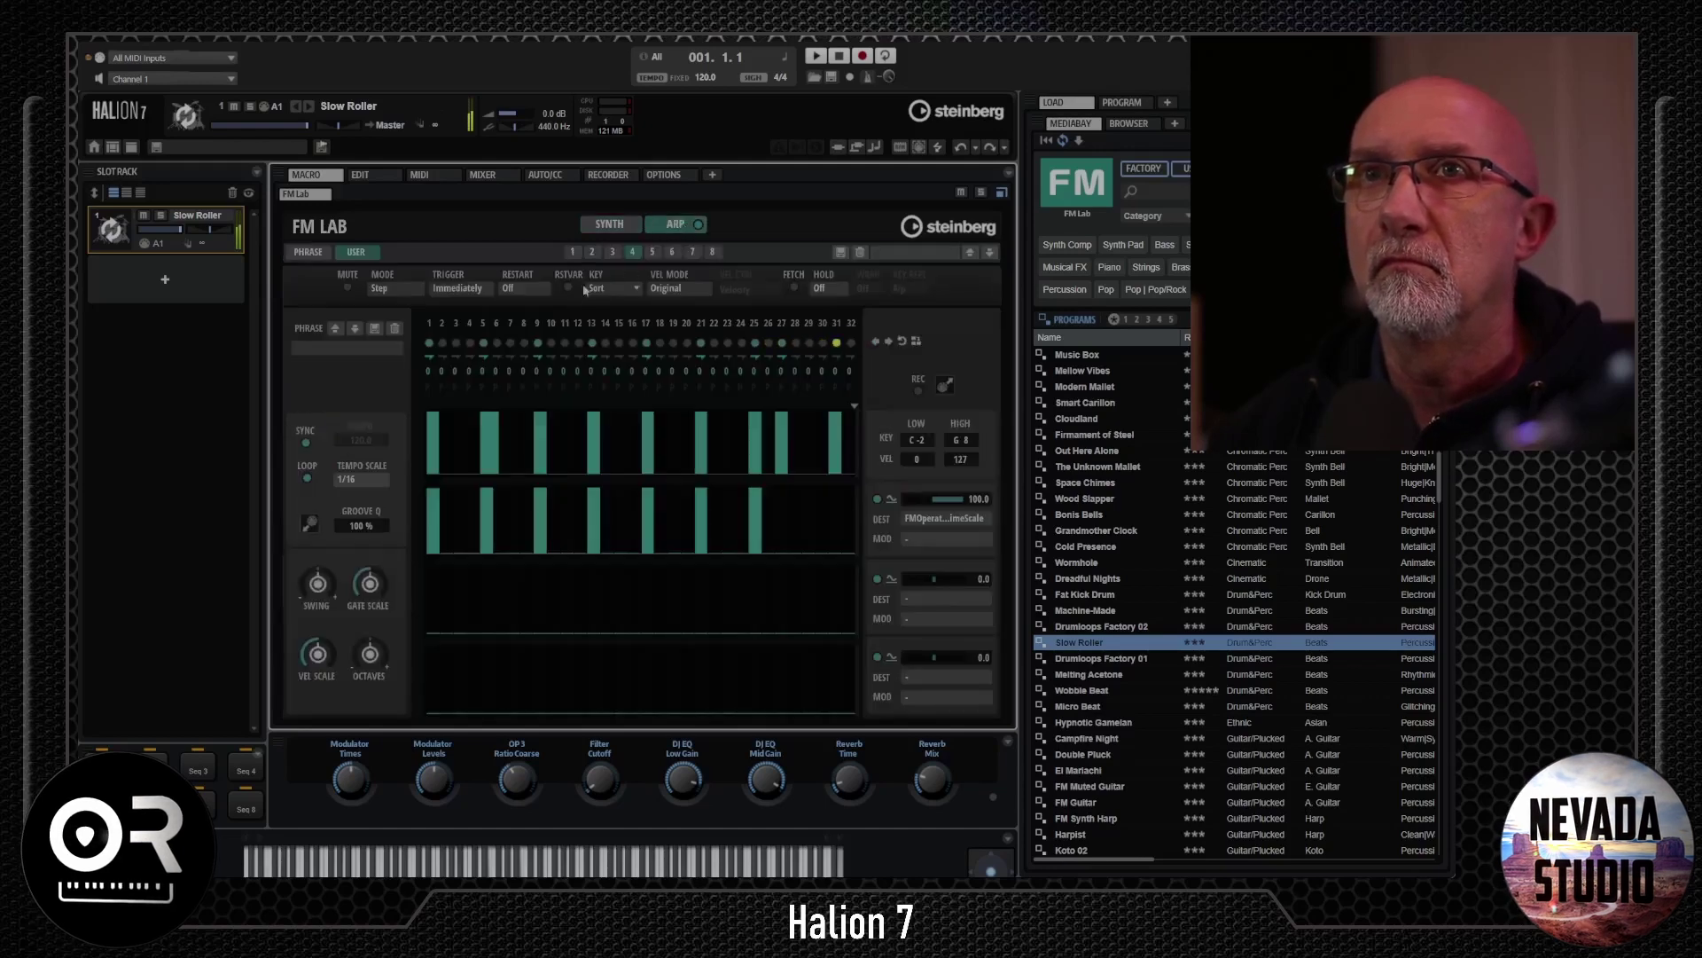
left_click(612, 252)
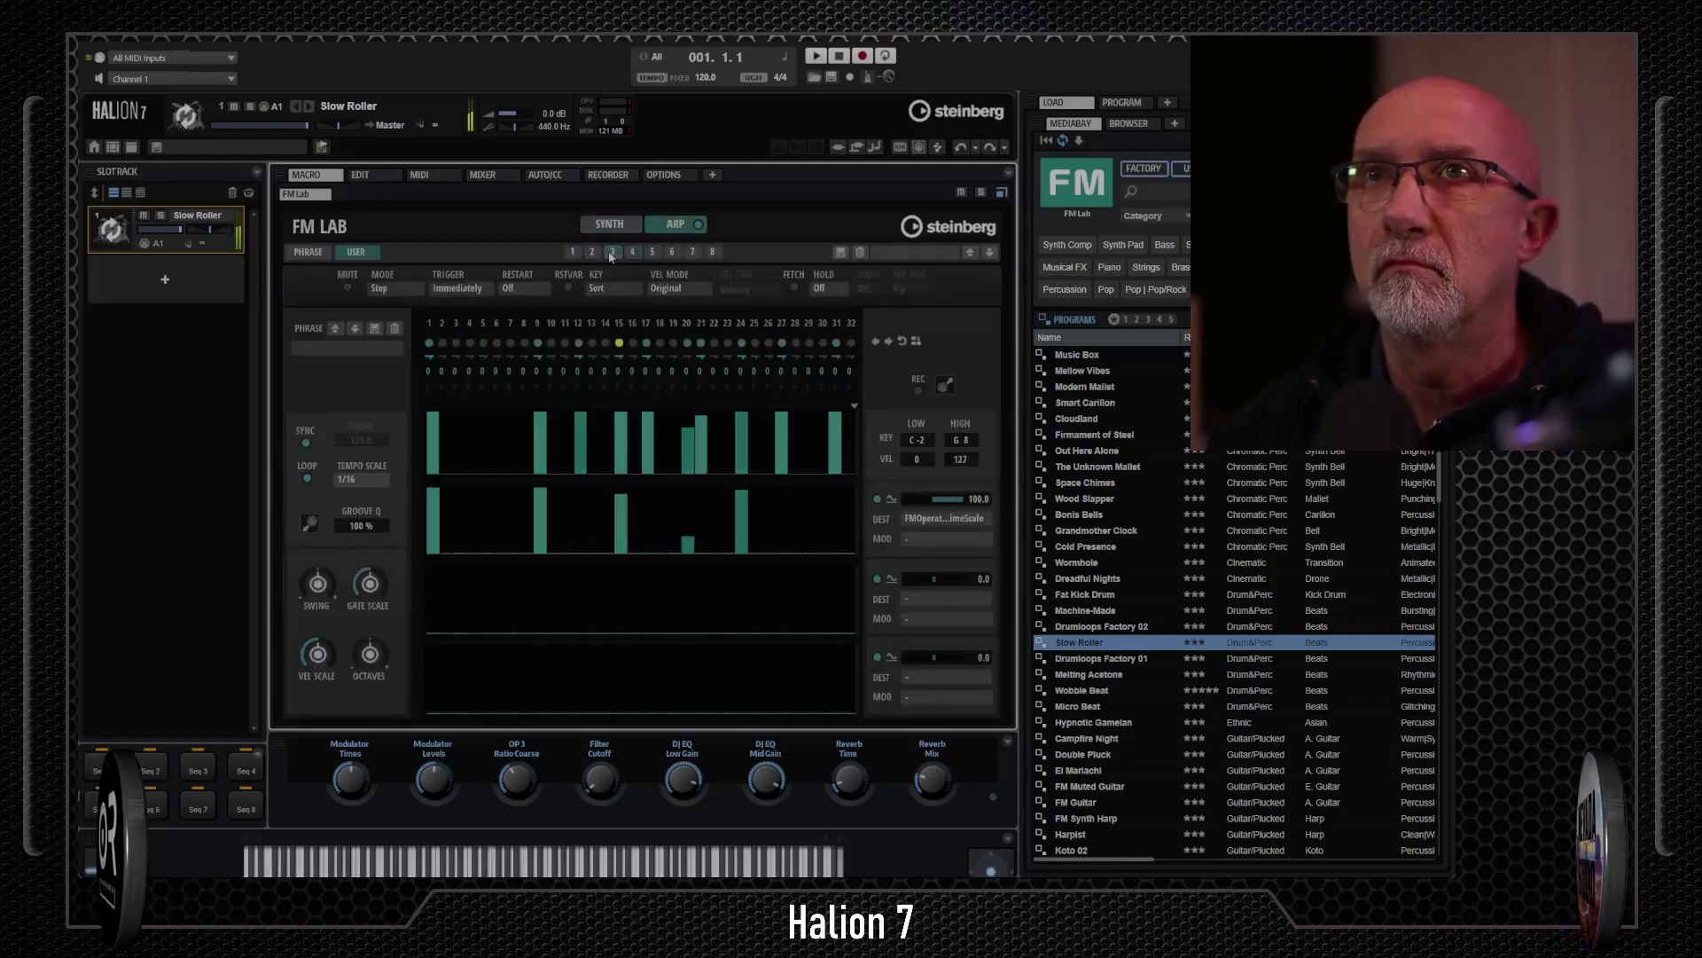
left_click(593, 253)
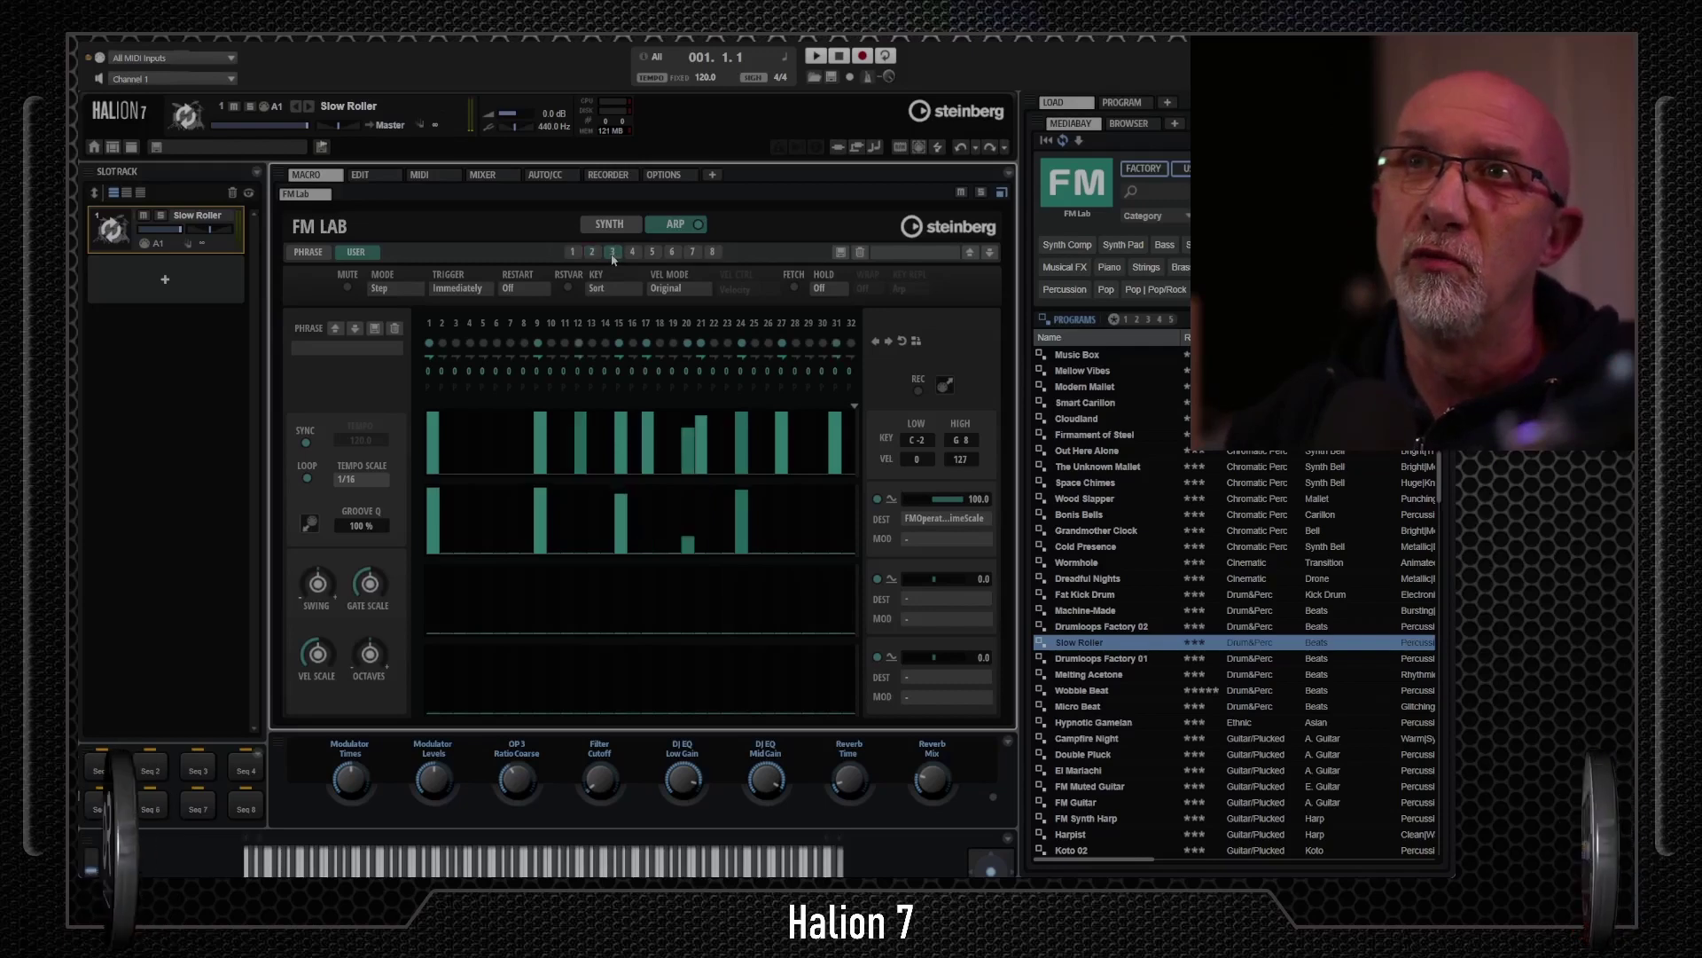
left_click(632, 252)
left_click(652, 252)
left_click(693, 252)
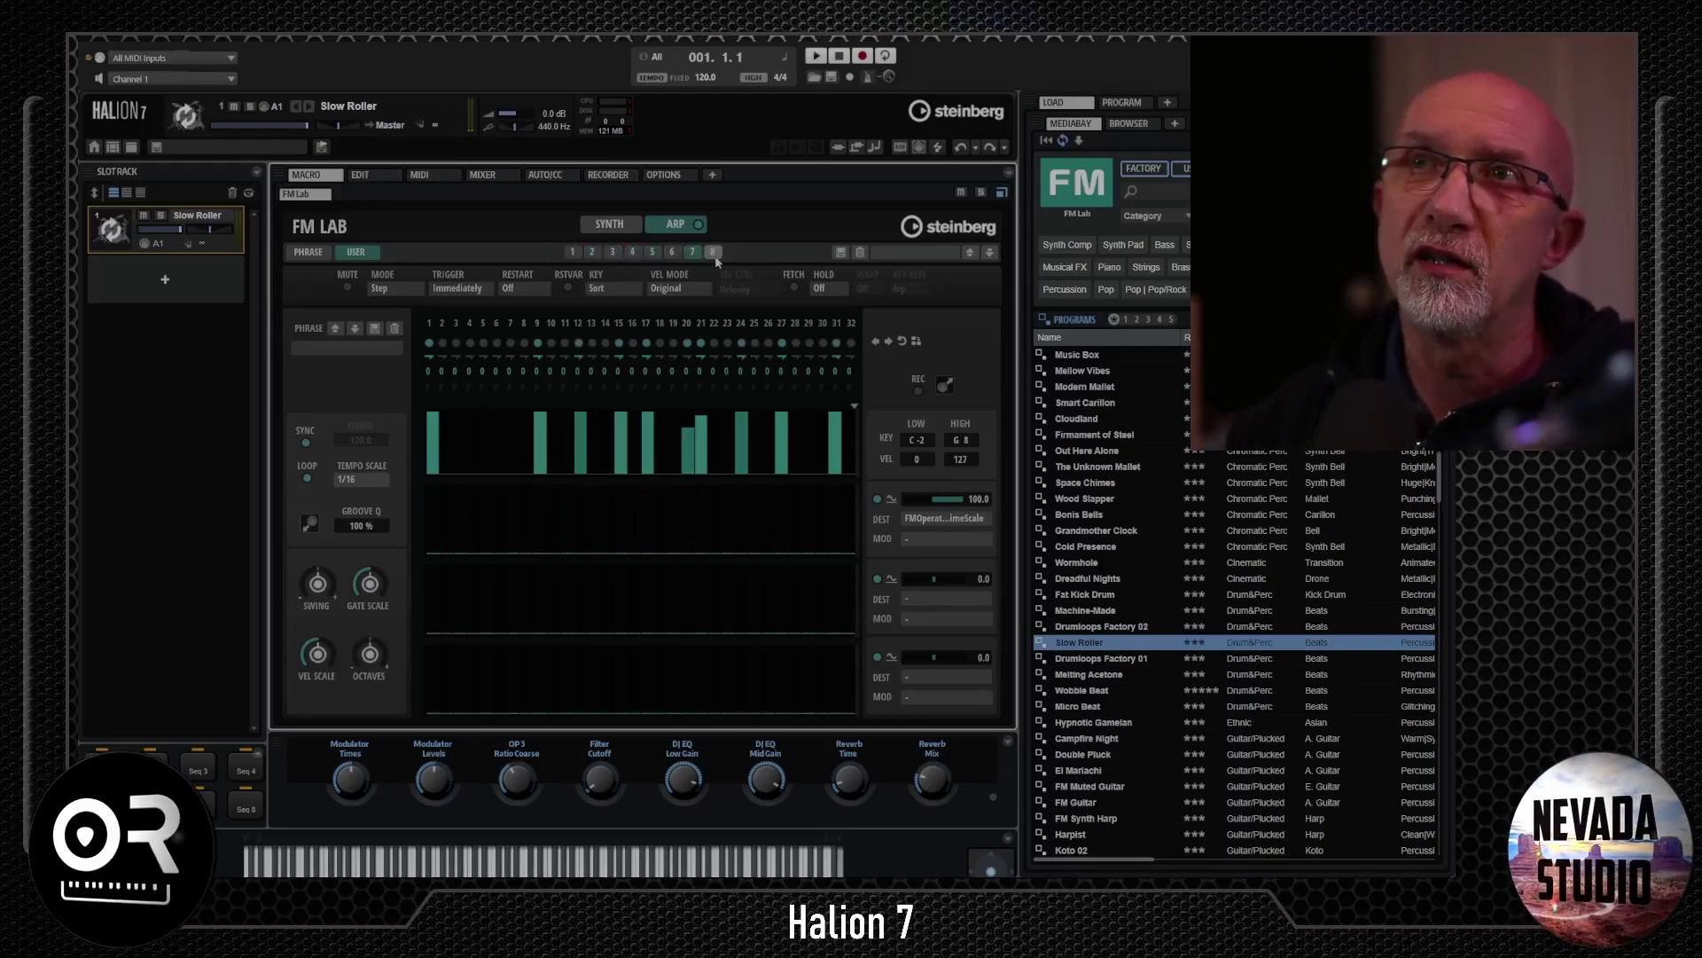
left_click(712, 252)
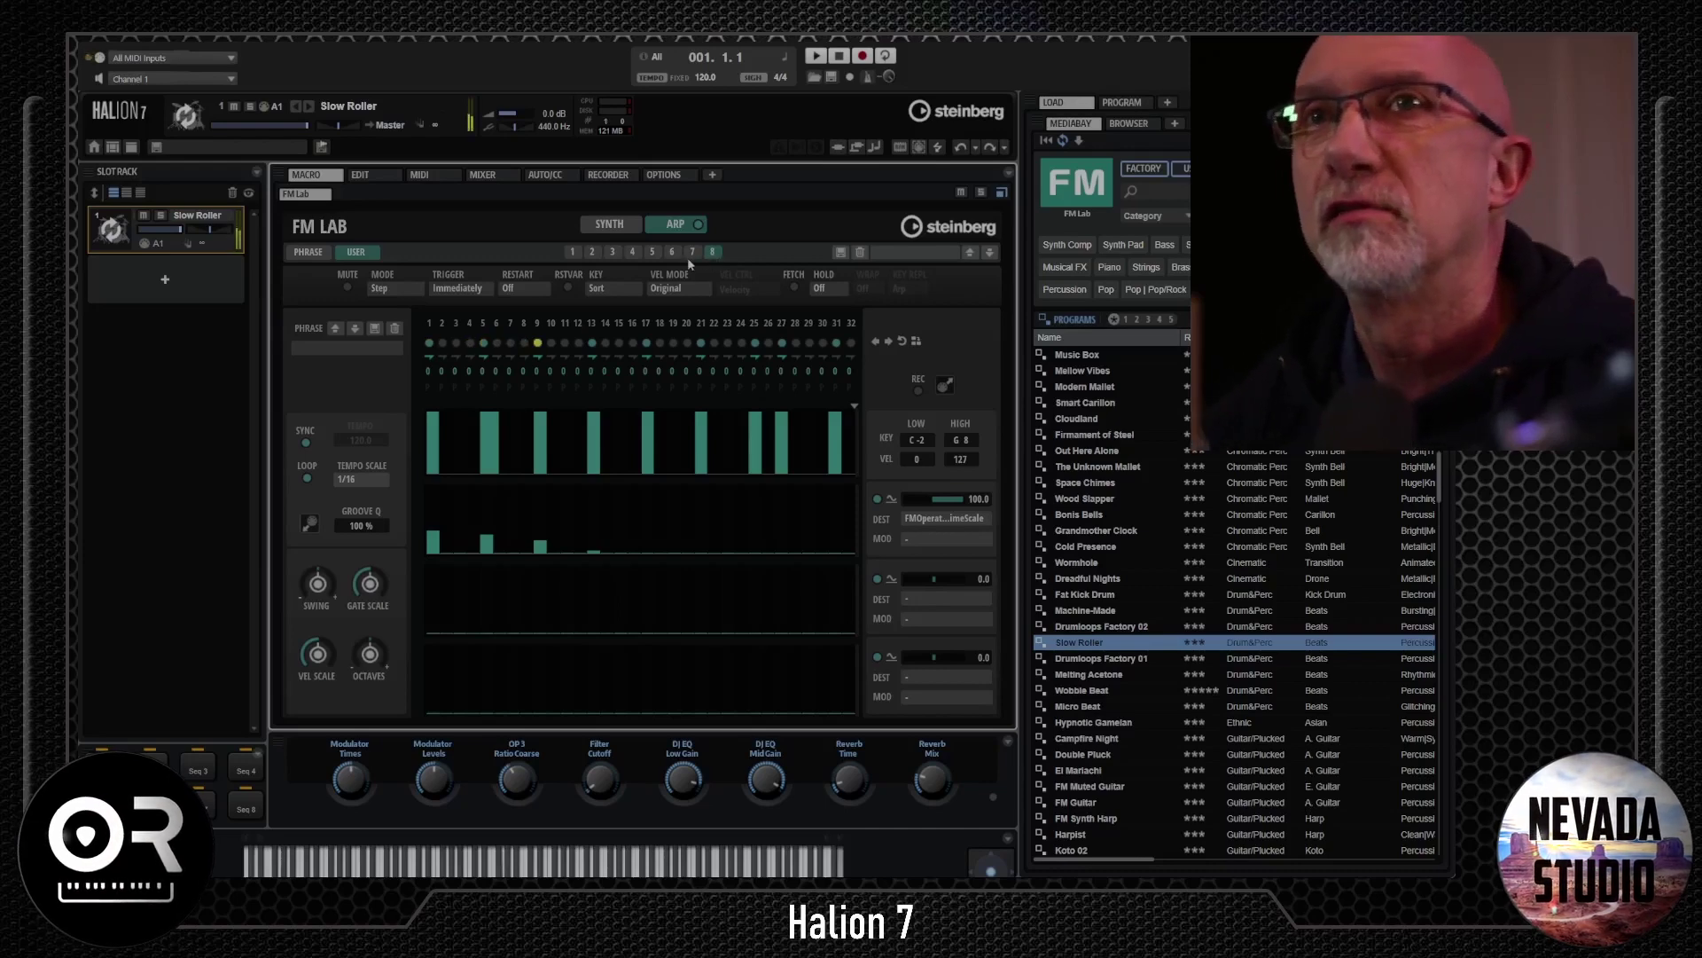
- In arpeggiator variation 6, adjust the velocities of existing steps and draw a rising run across steps 27 to 32
left_click(674, 252)
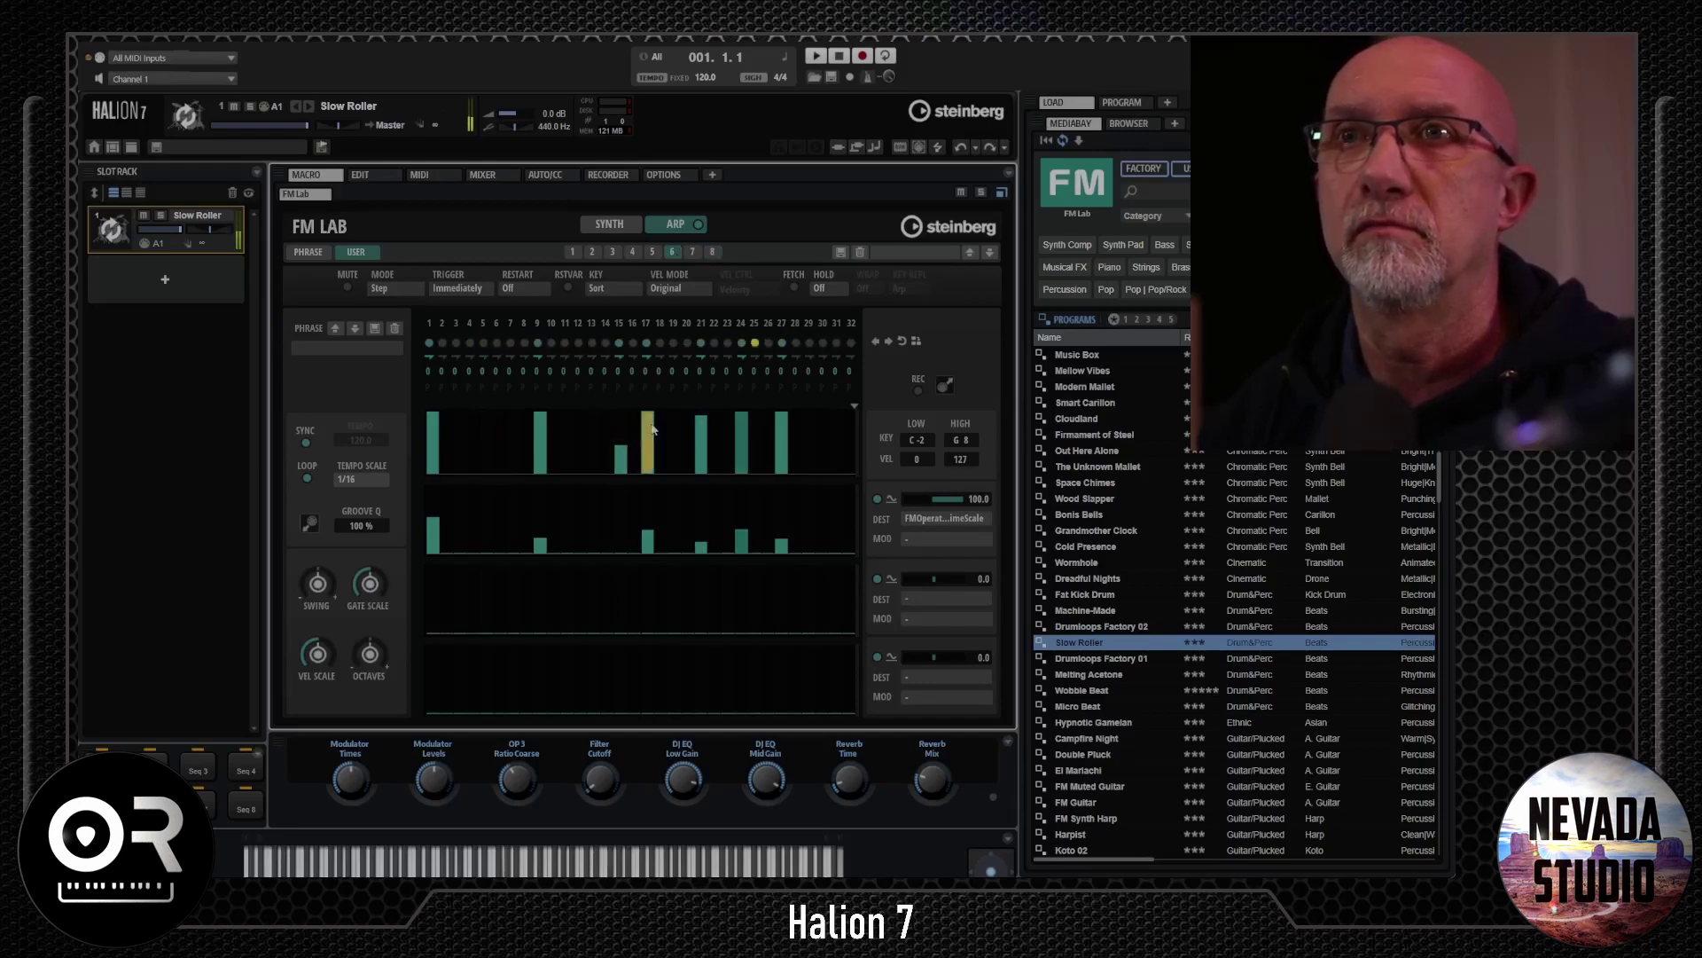
left_click_drag(713, 437, 740, 434)
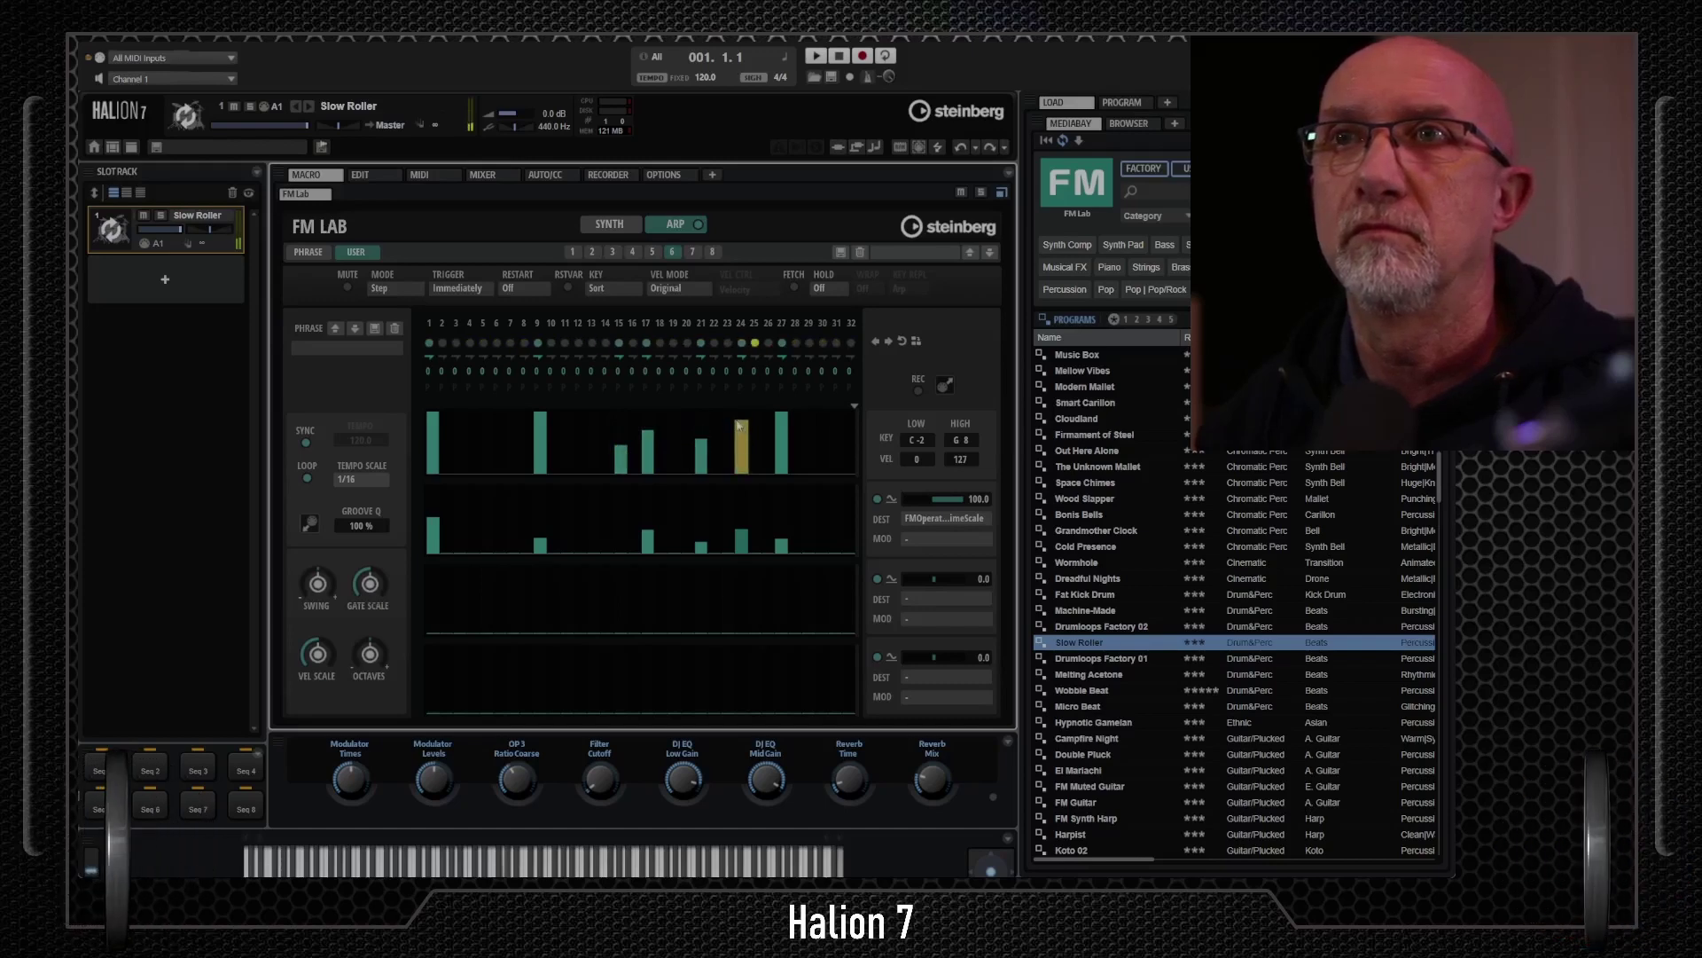
left_click(795, 452)
left_click_drag(808, 421, 839, 407)
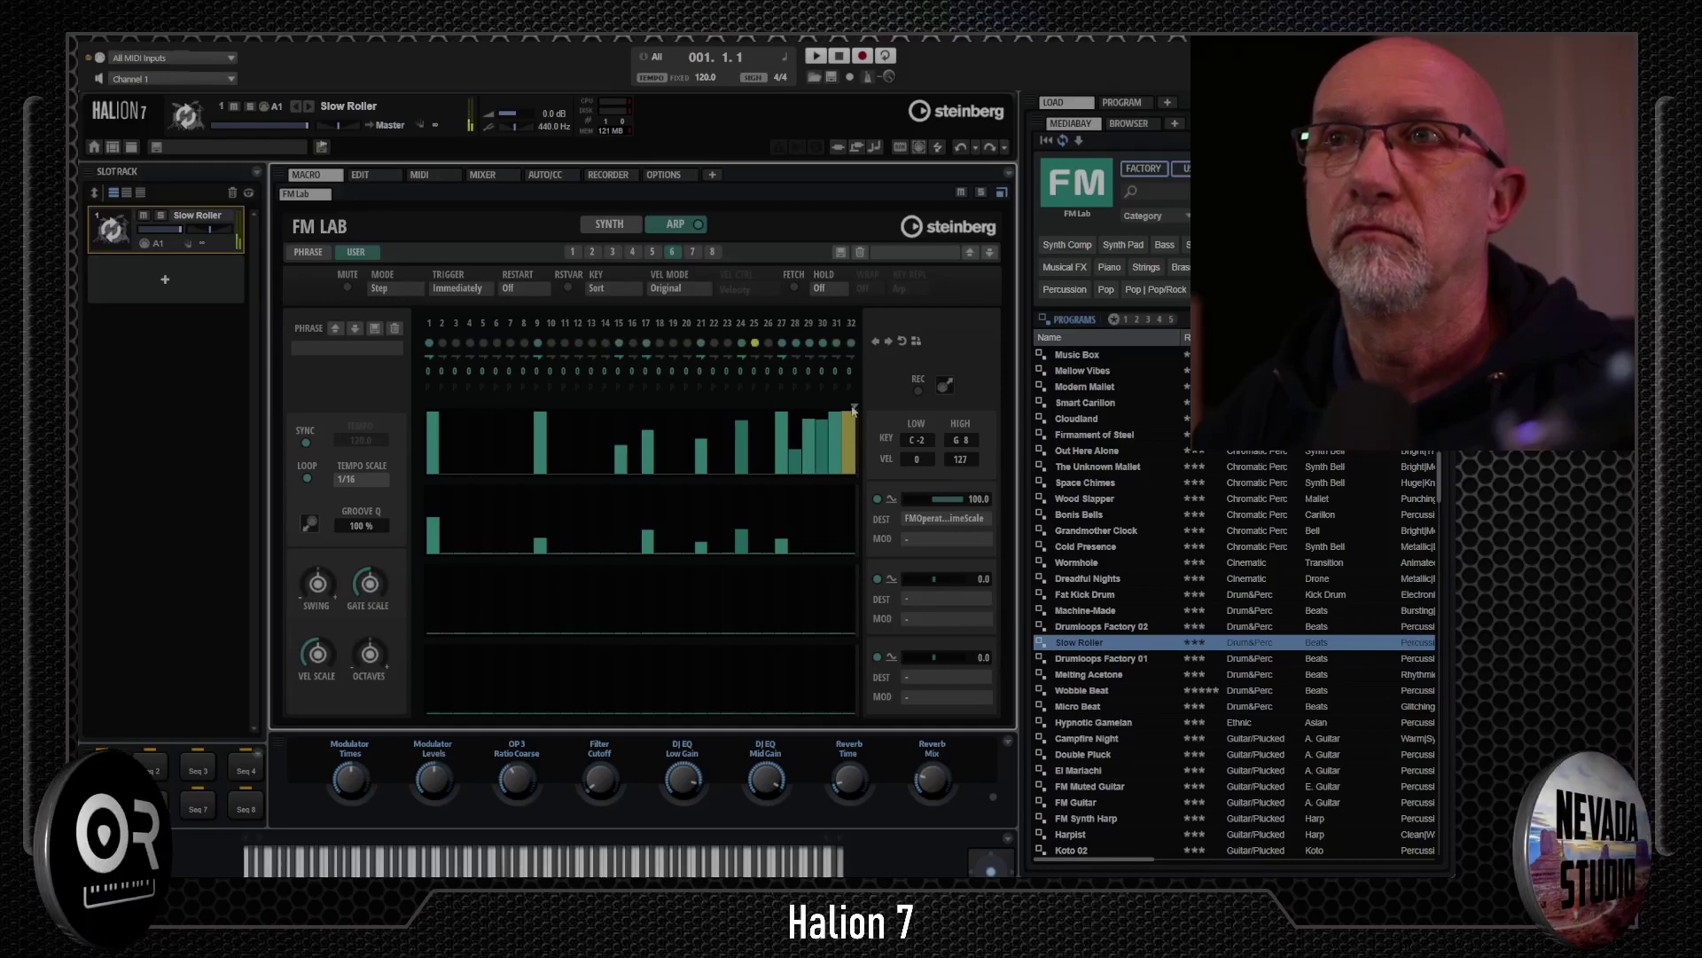
left_click(780, 435)
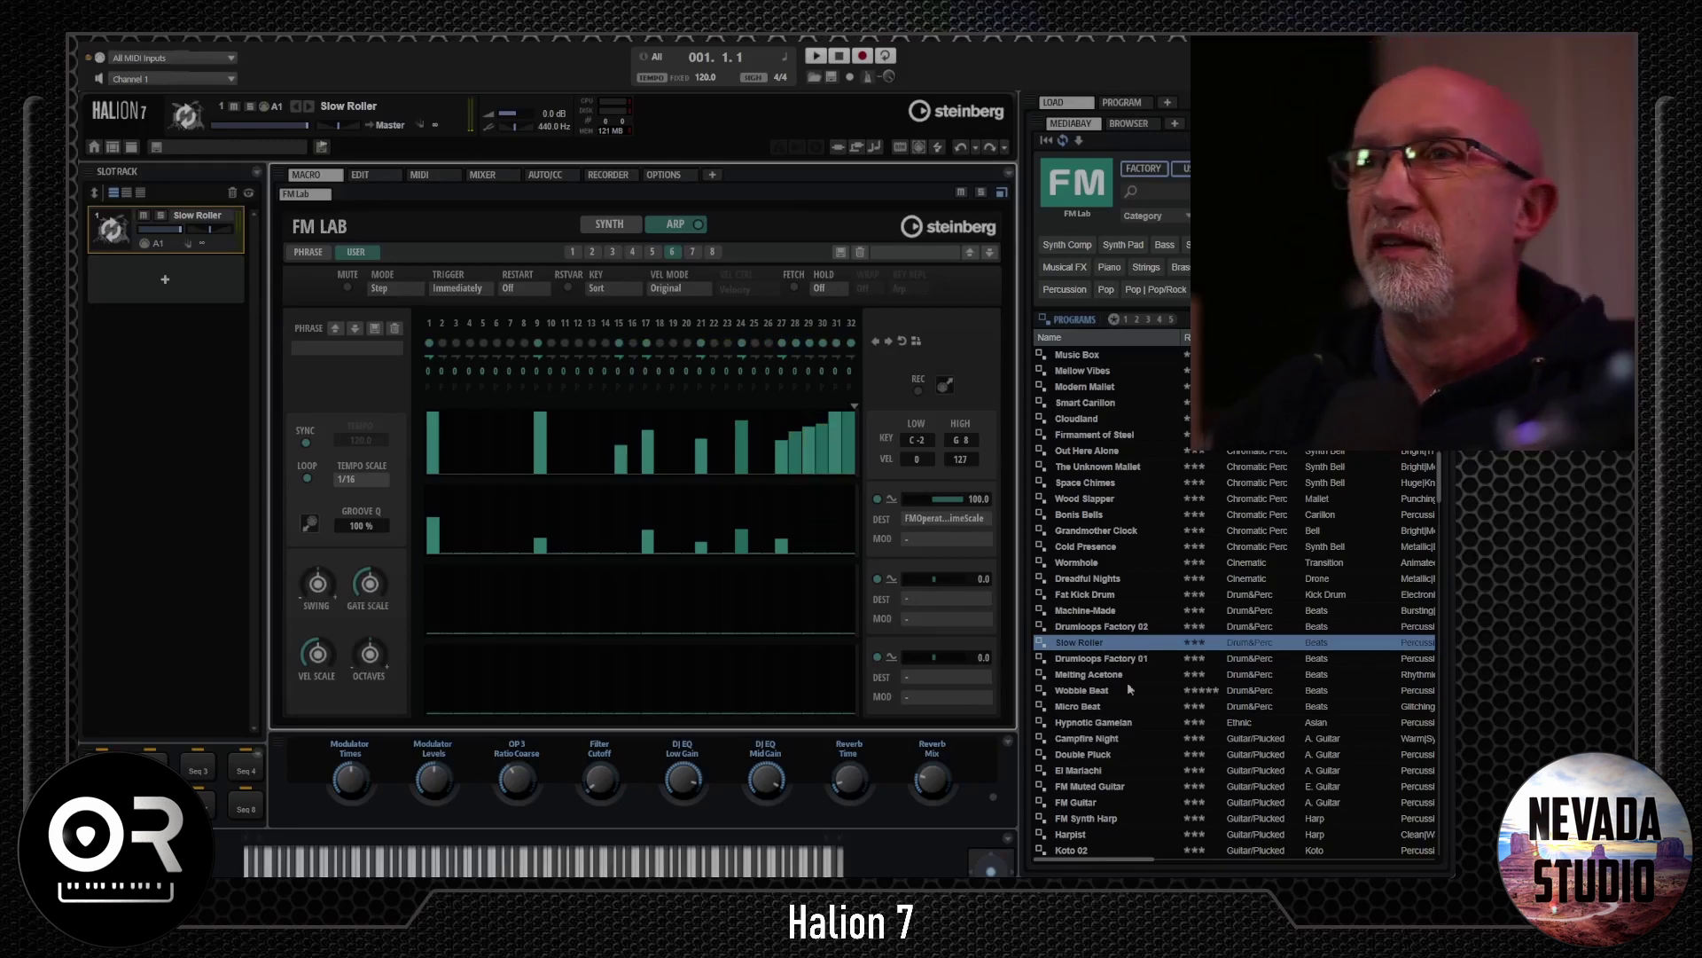
- Load the Melting Acetone program and change LFO 1's shape, phase and frequency, with the waveform set to S&H 2
double_click(1097, 675)
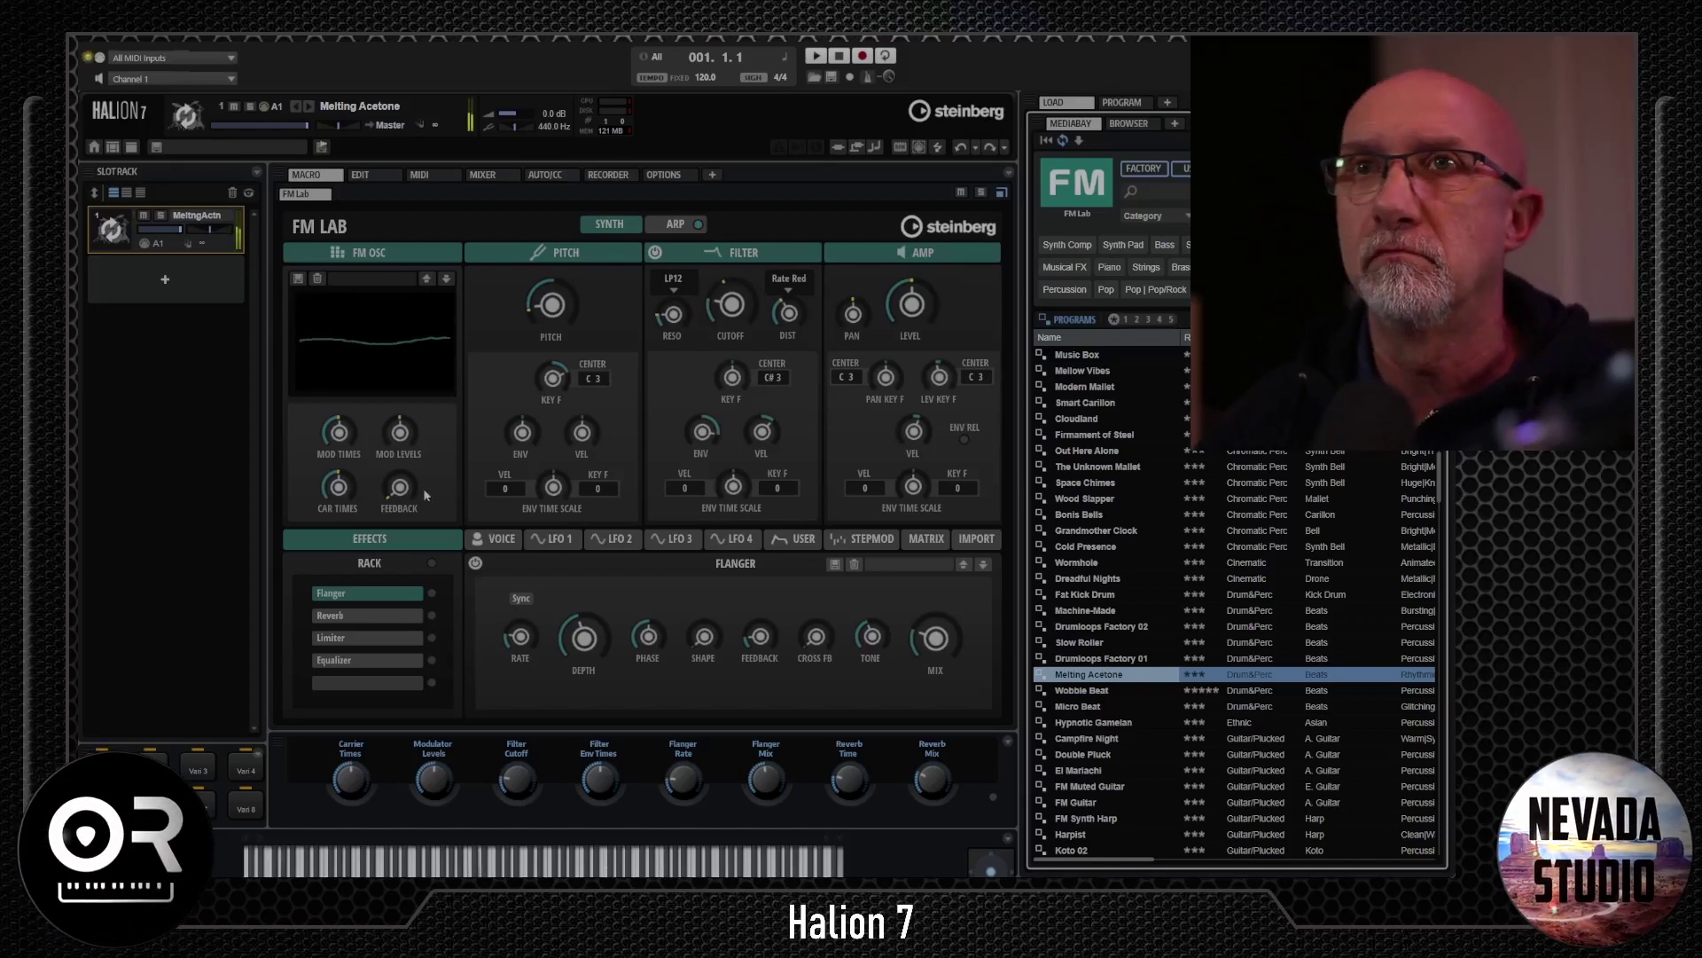
left_click(550, 539)
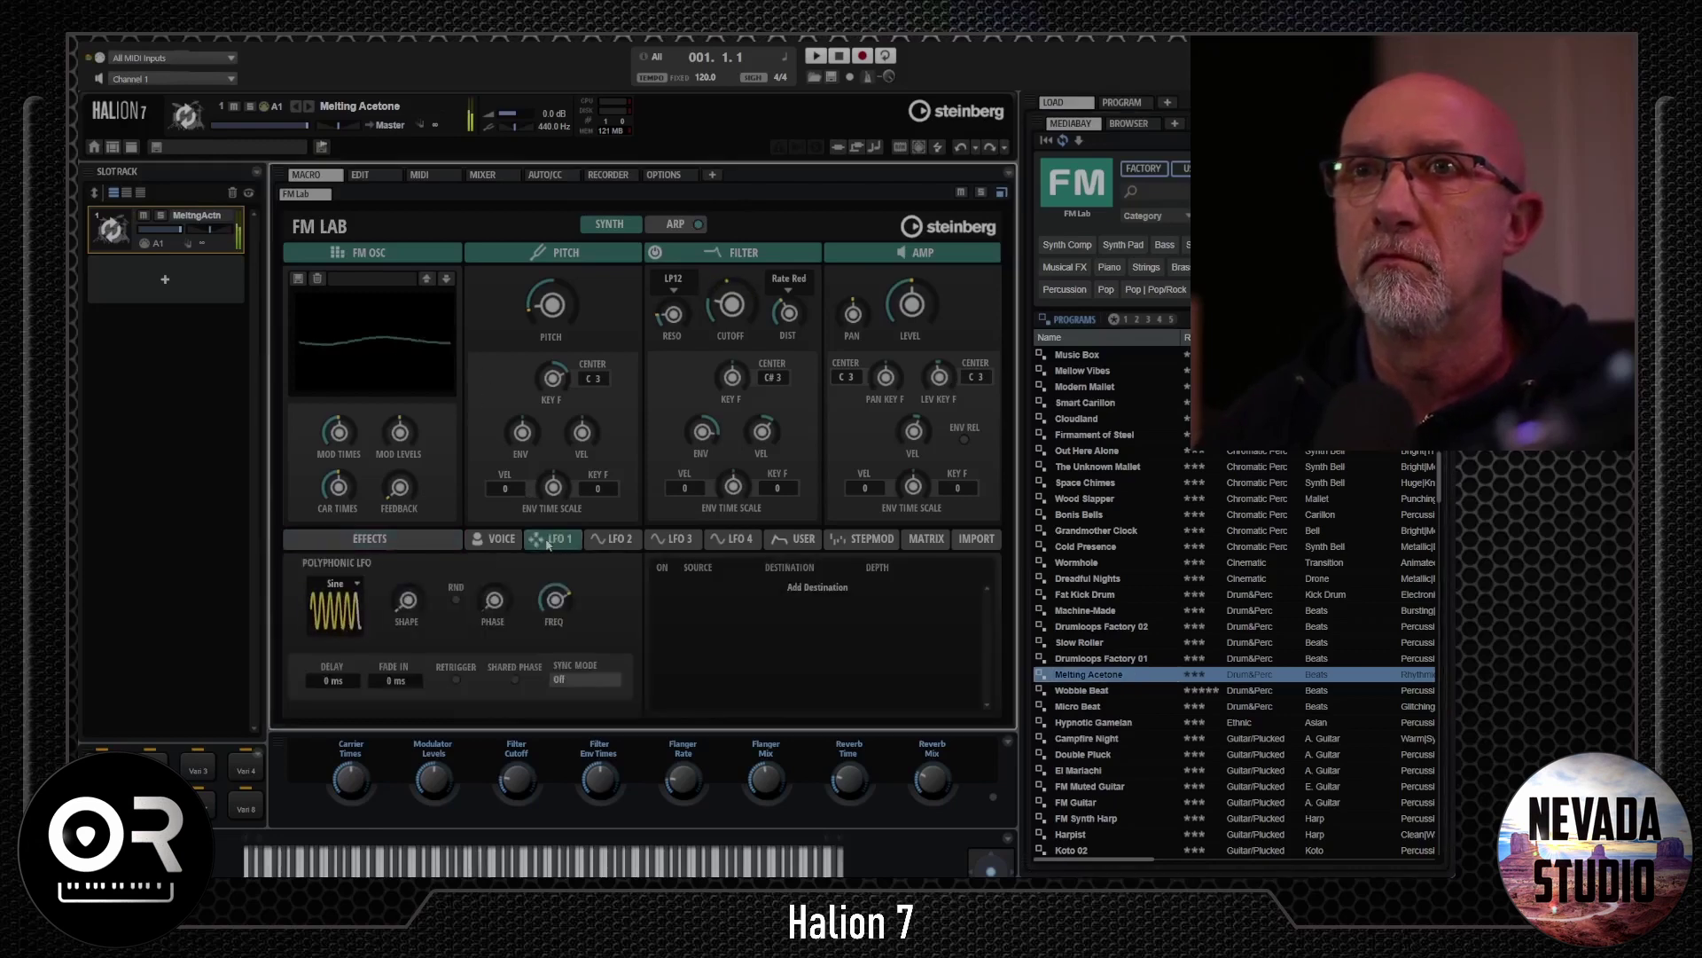
left_click_drag(403, 602, 400, 496)
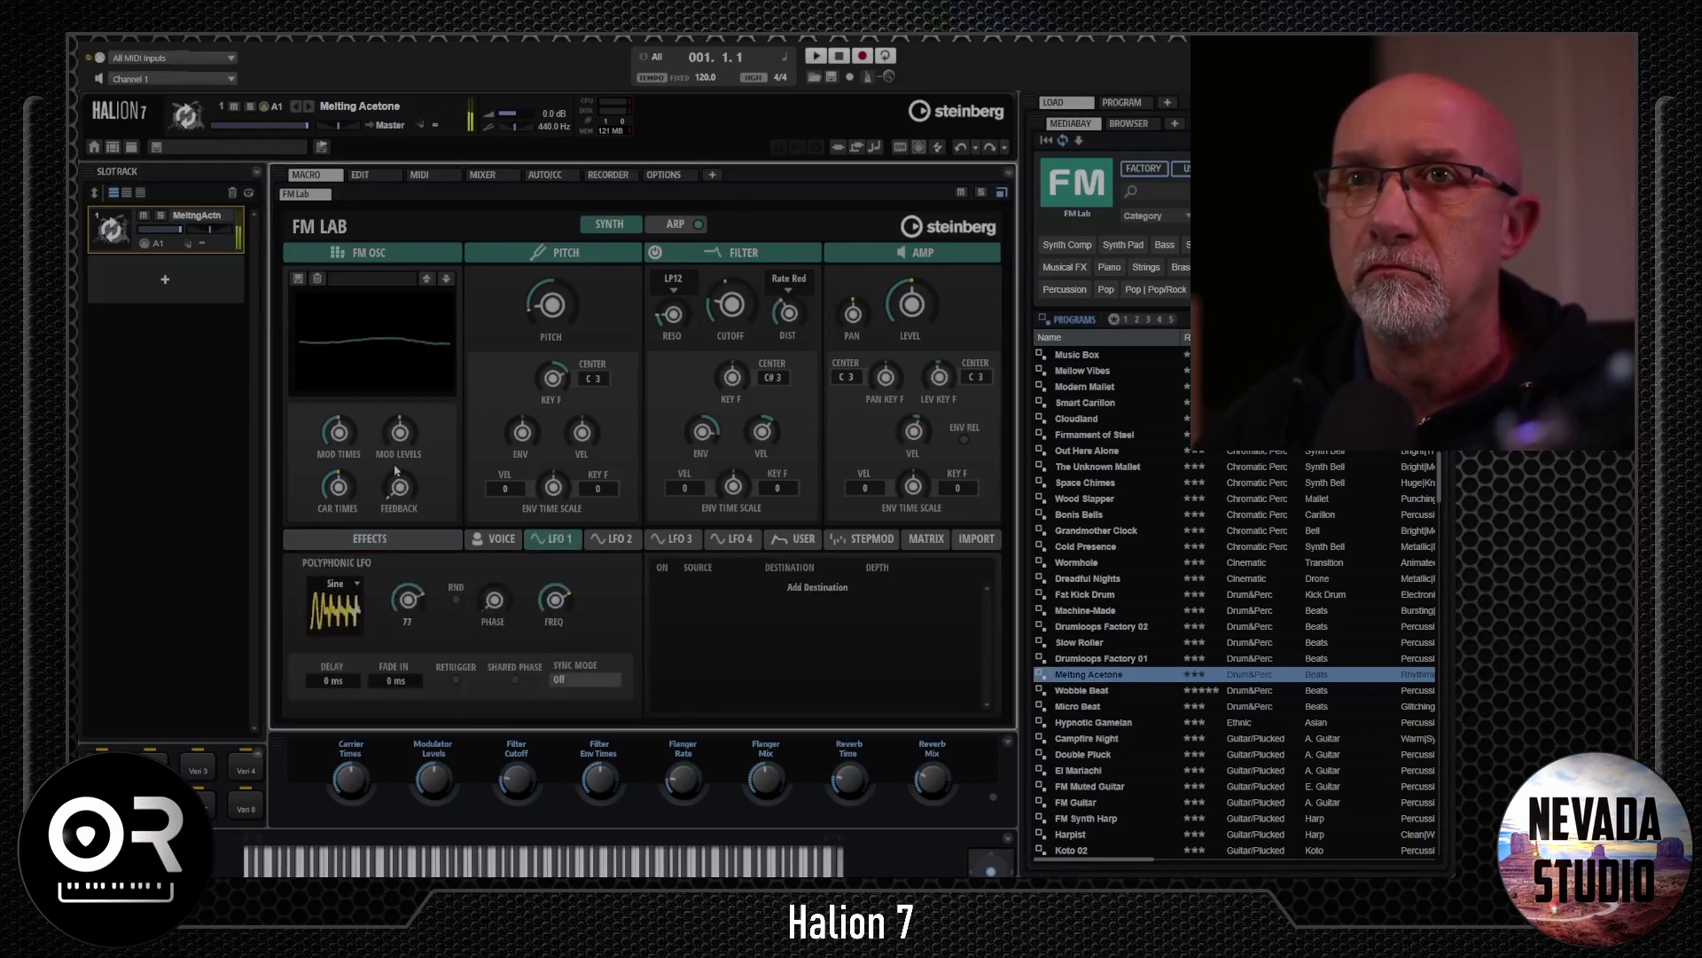
left_click_drag(421, 637, 416, 428)
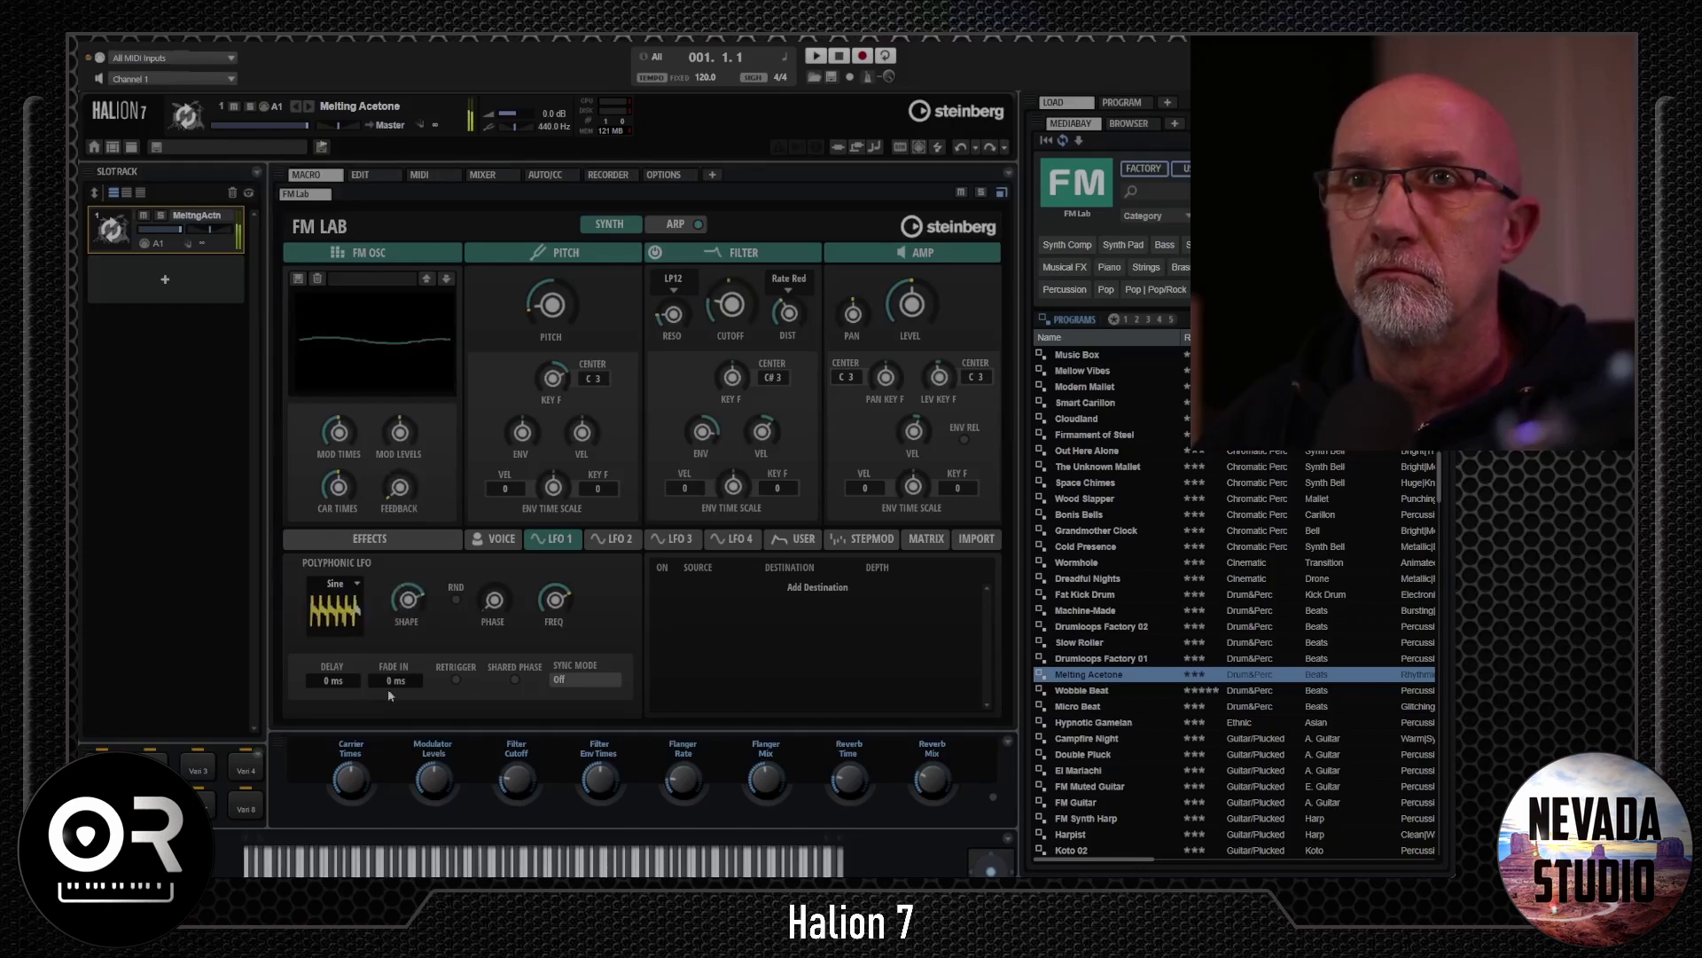
scroll(335, 606, "down", 7)
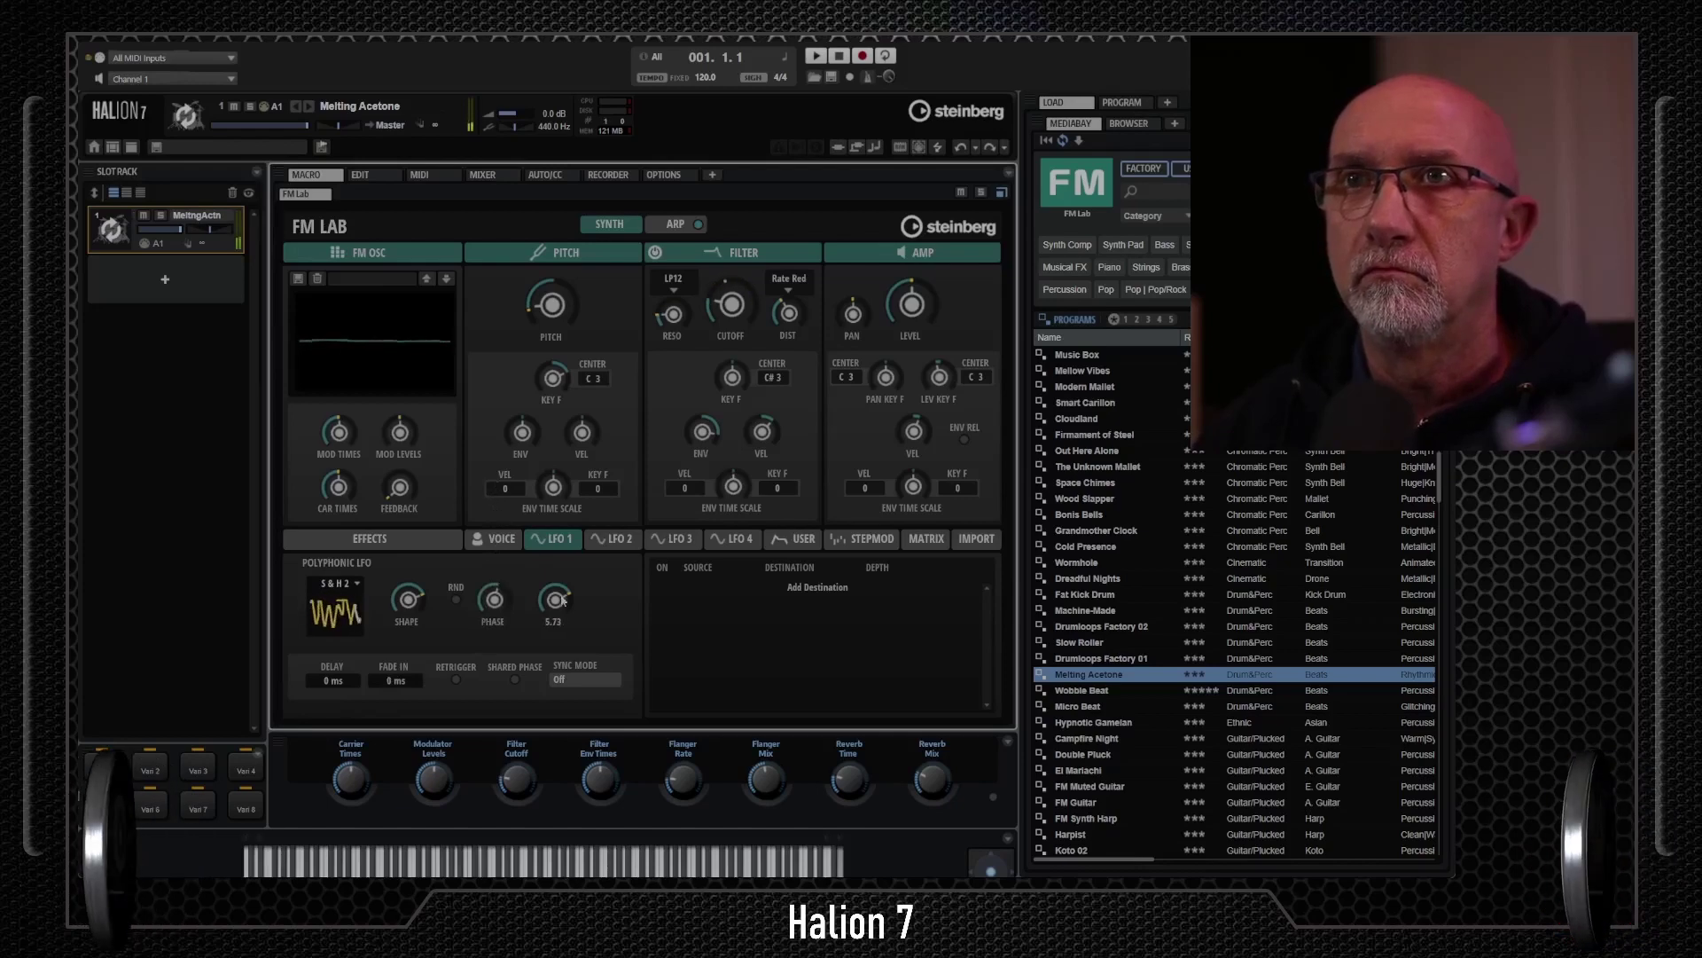
- Reshape the Equalizer curve, cutting band 2, boosting band 3 at 2223 Hz and cutting band 4 to -17.2 dB, and tweak the filter envelope
left_click(366, 535)
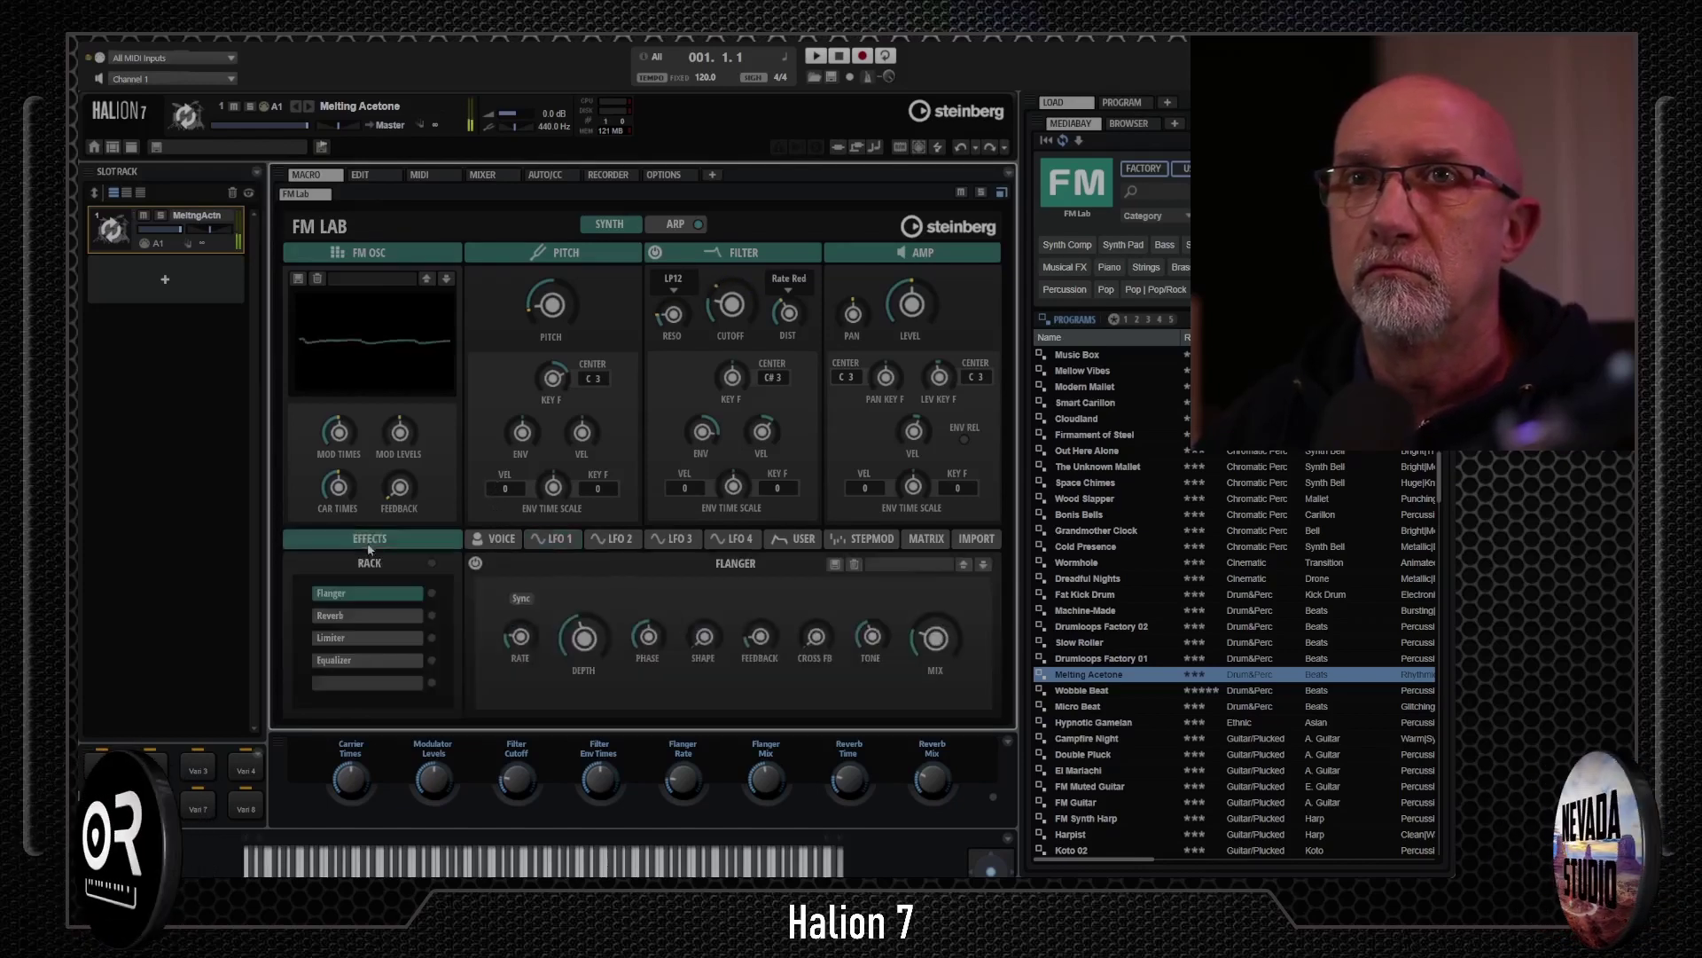
left_click(364, 660)
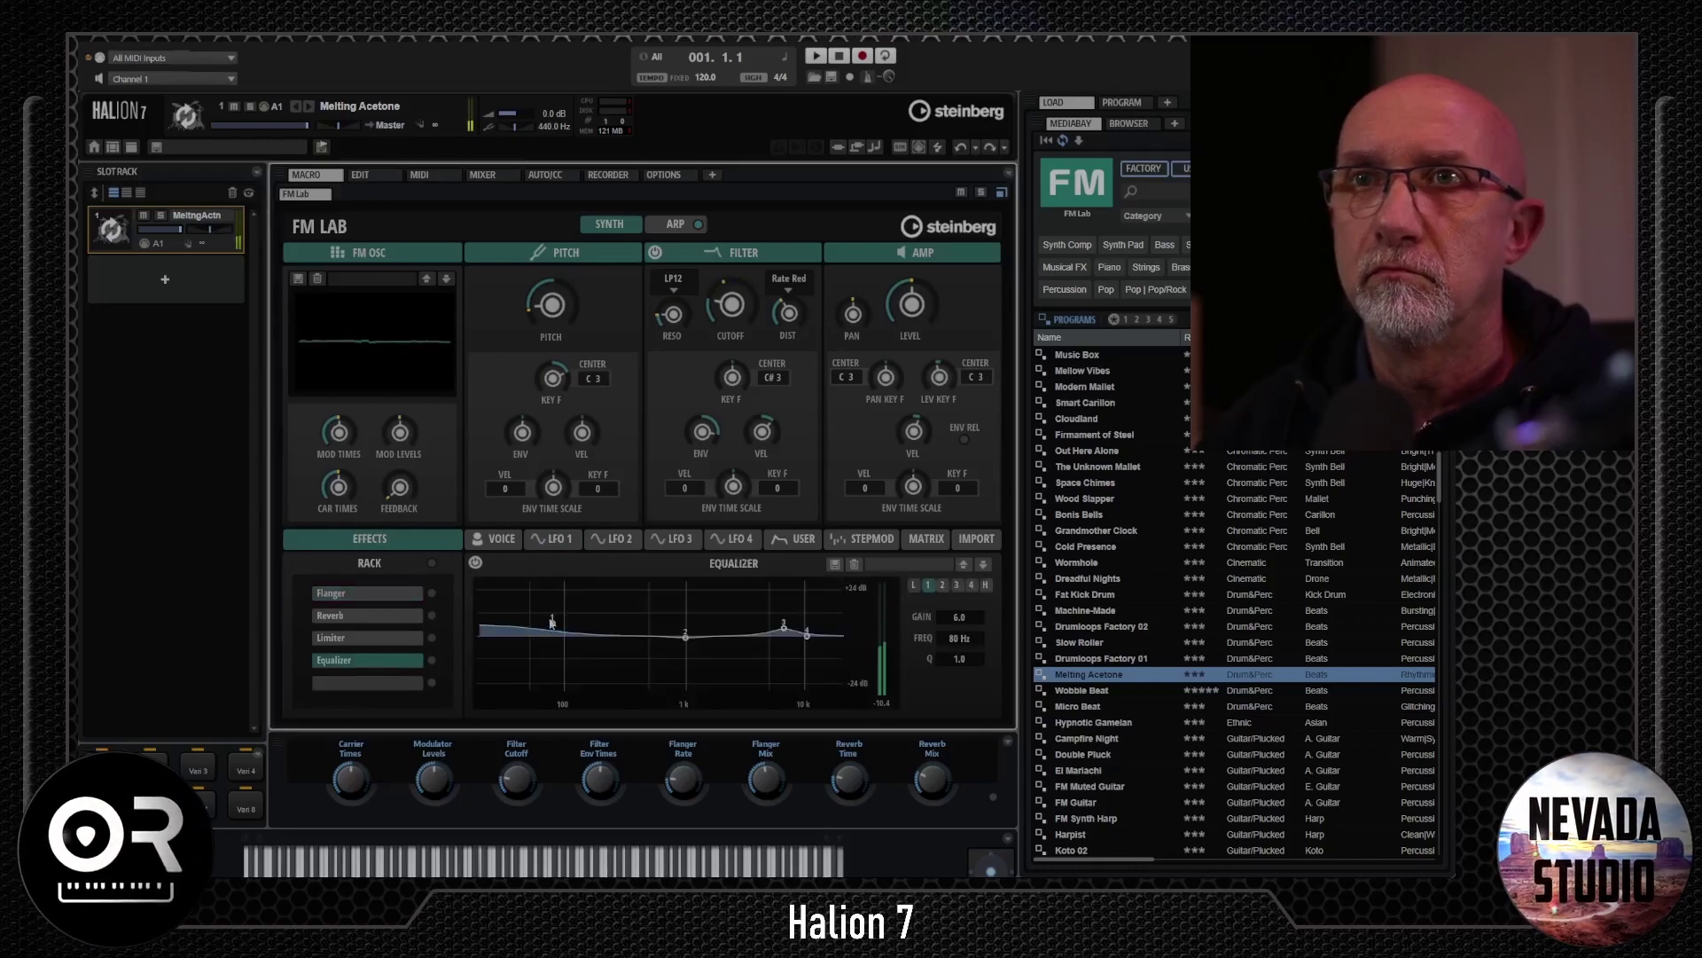
left_click_drag(528, 668, 541, 625)
left_click_drag(686, 637, 629, 658)
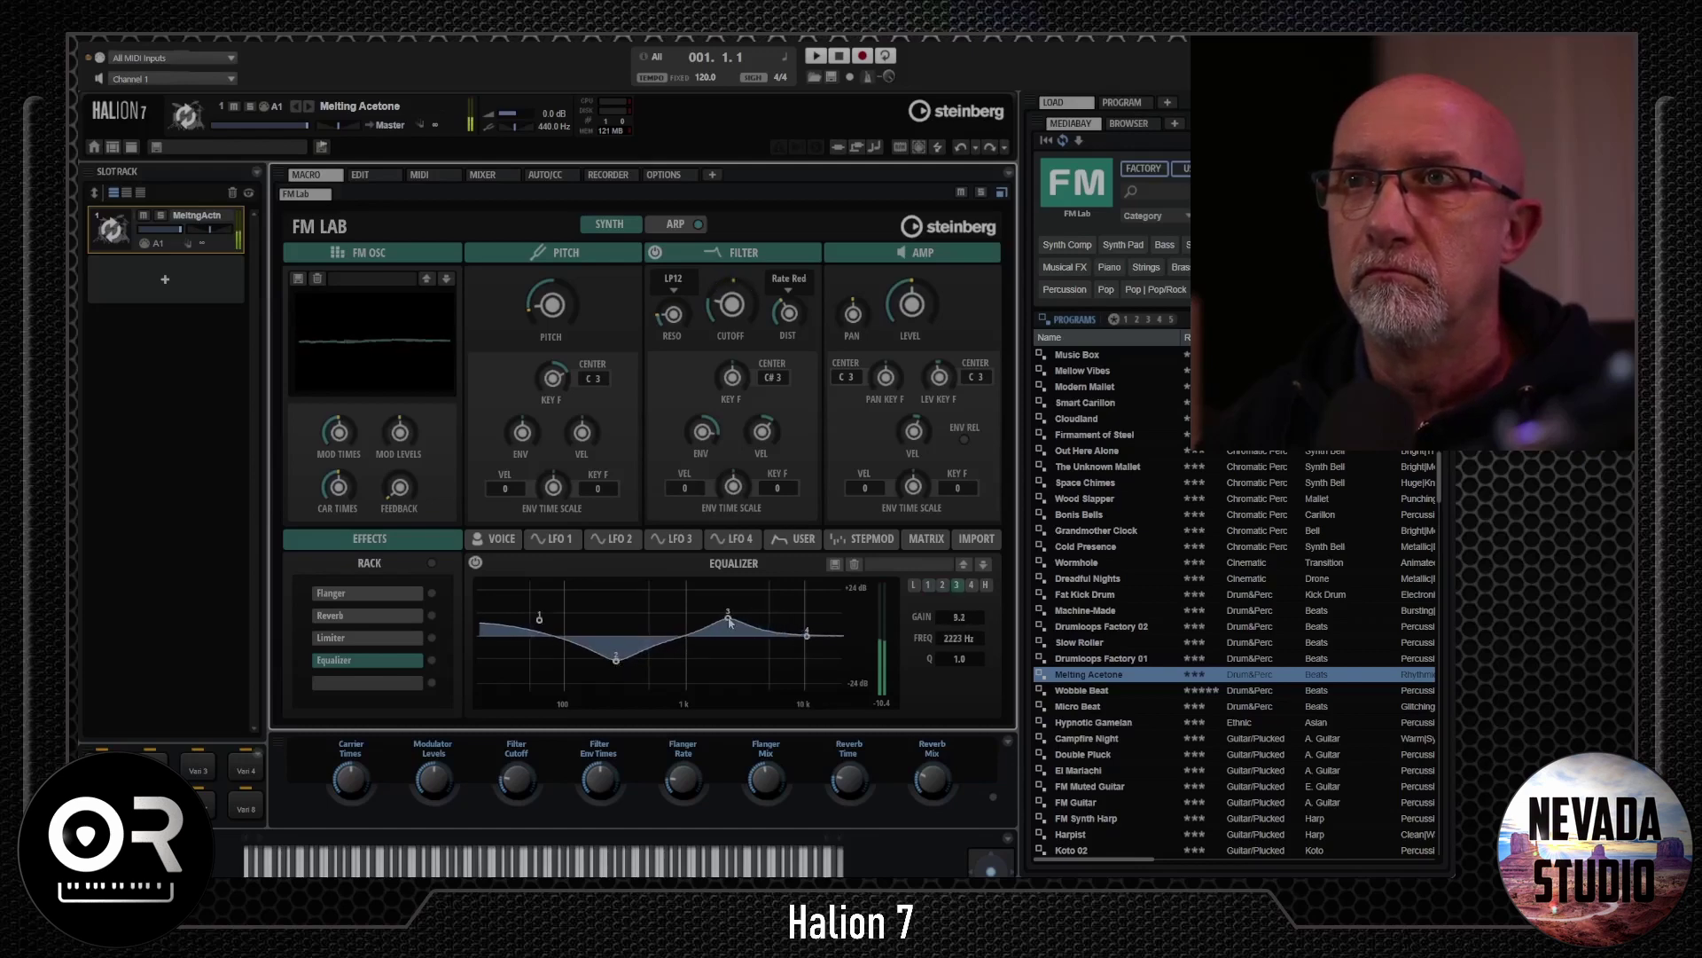
left_click_drag(807, 635, 783, 676)
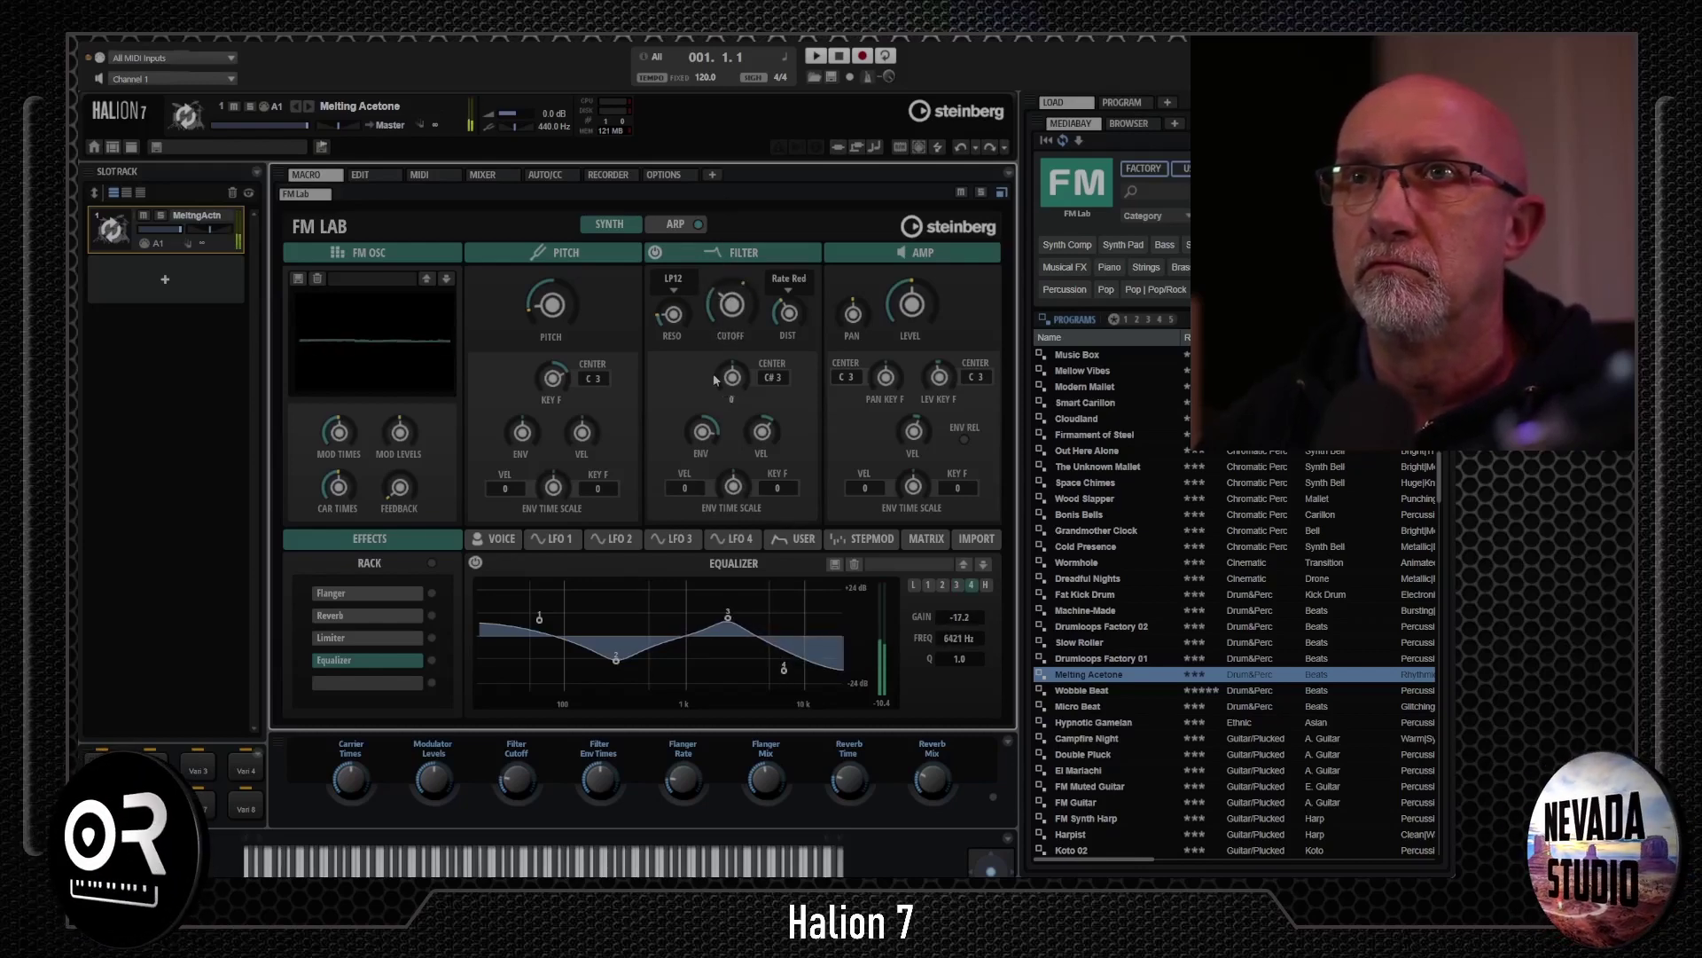
left_click_drag(703, 487, 703, 459)
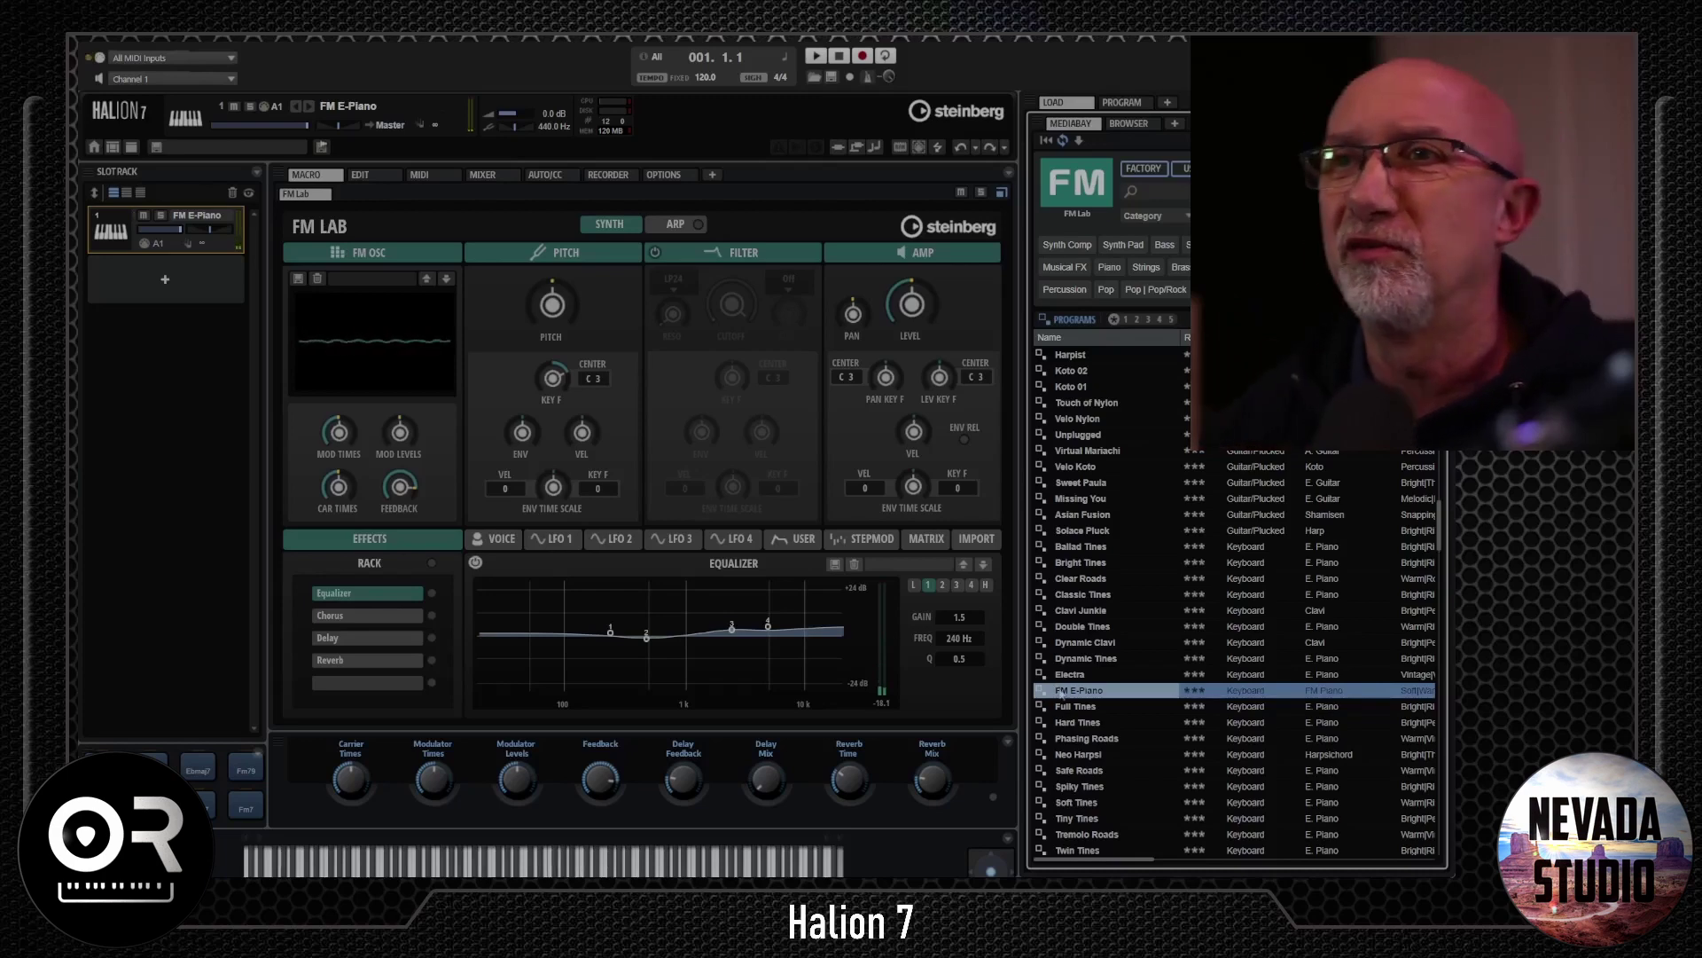
- Audition the electric piano programs Hard Tines, Phasing Roads and Spiky Tines
double_click(1092, 729)
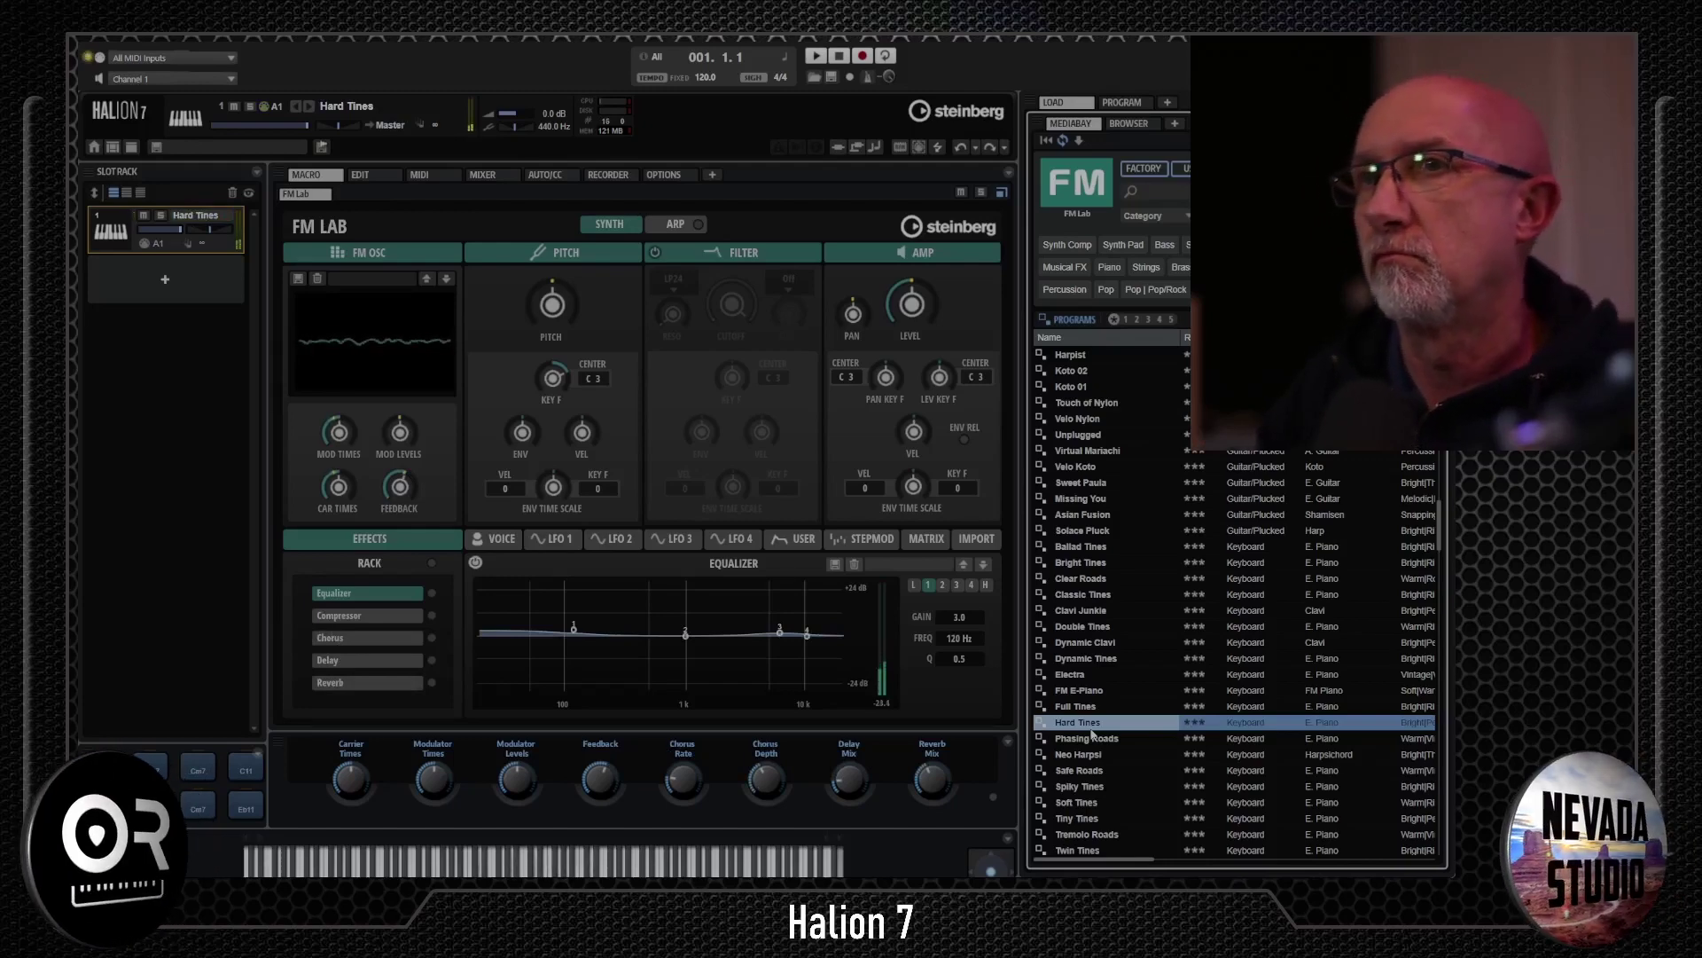
double_click(1091, 738)
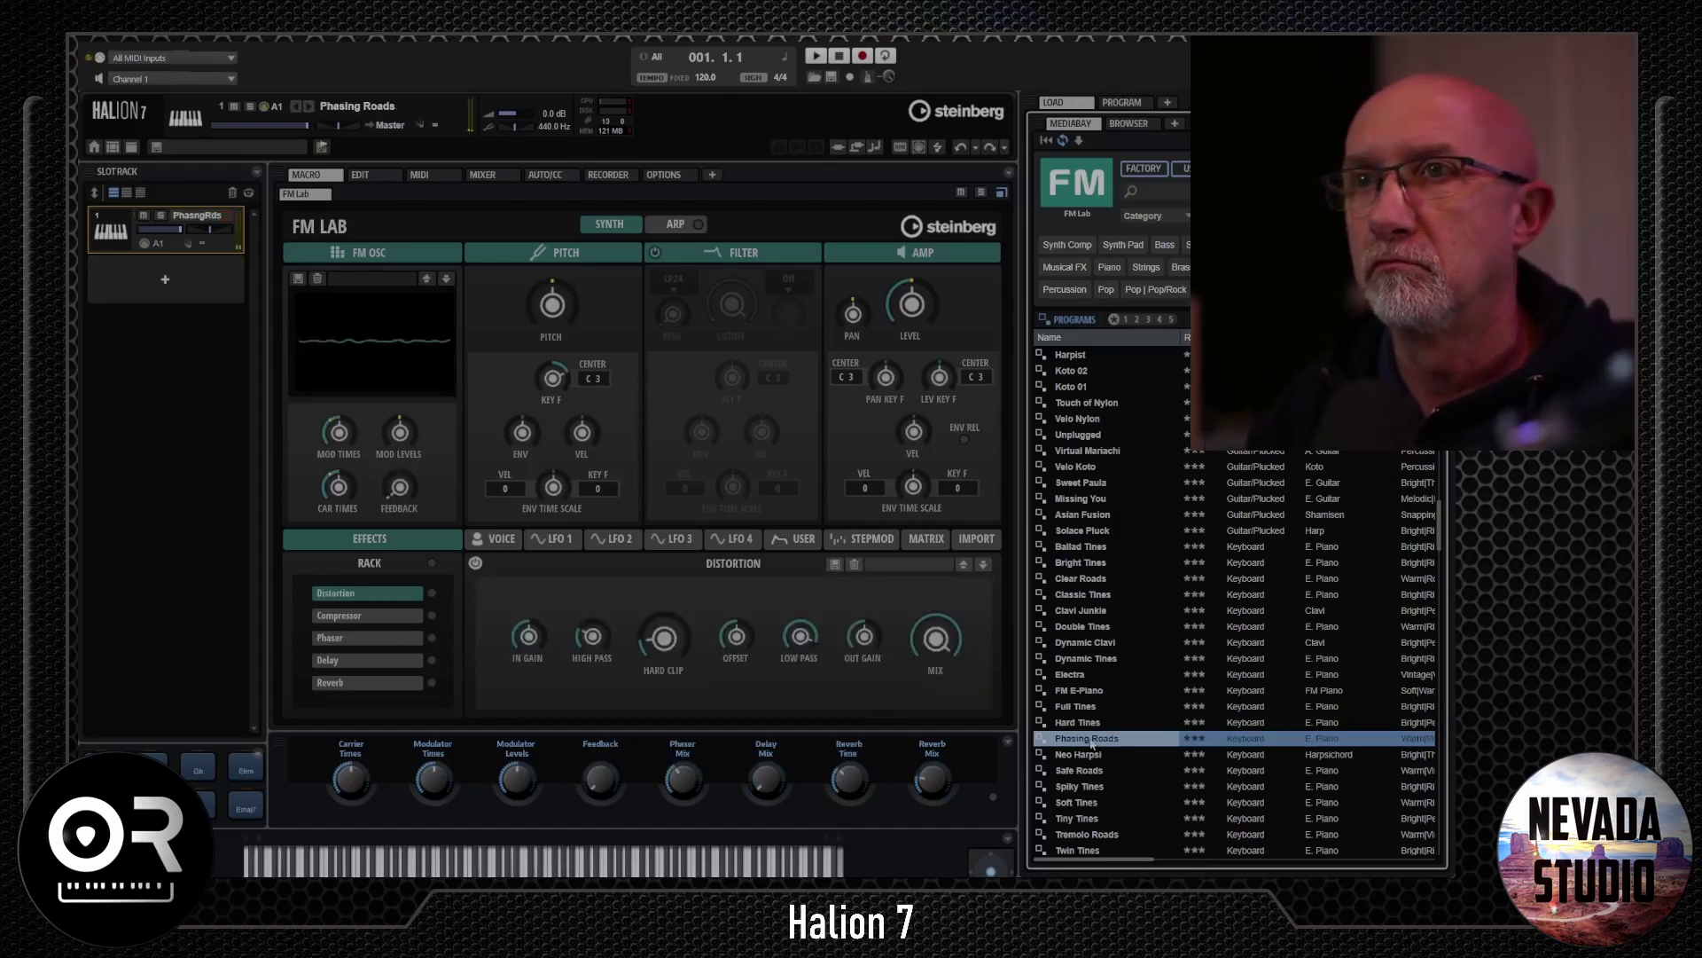
double_click(1083, 792)
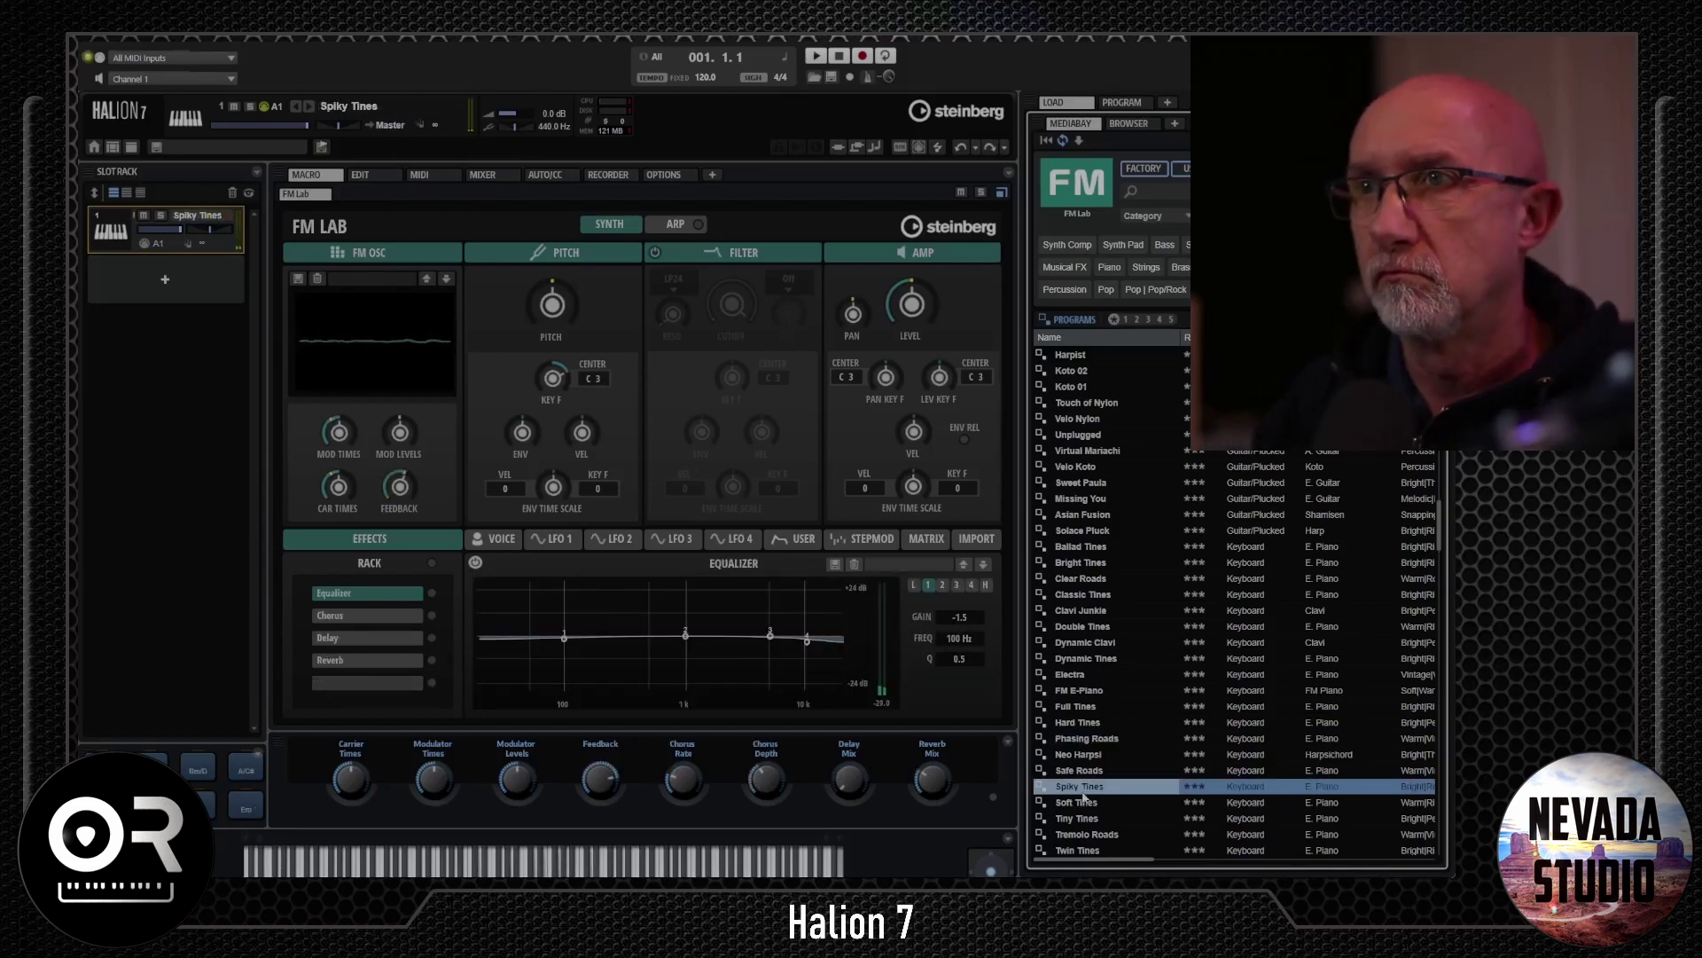
scroll(1099, 784, "down", 8)
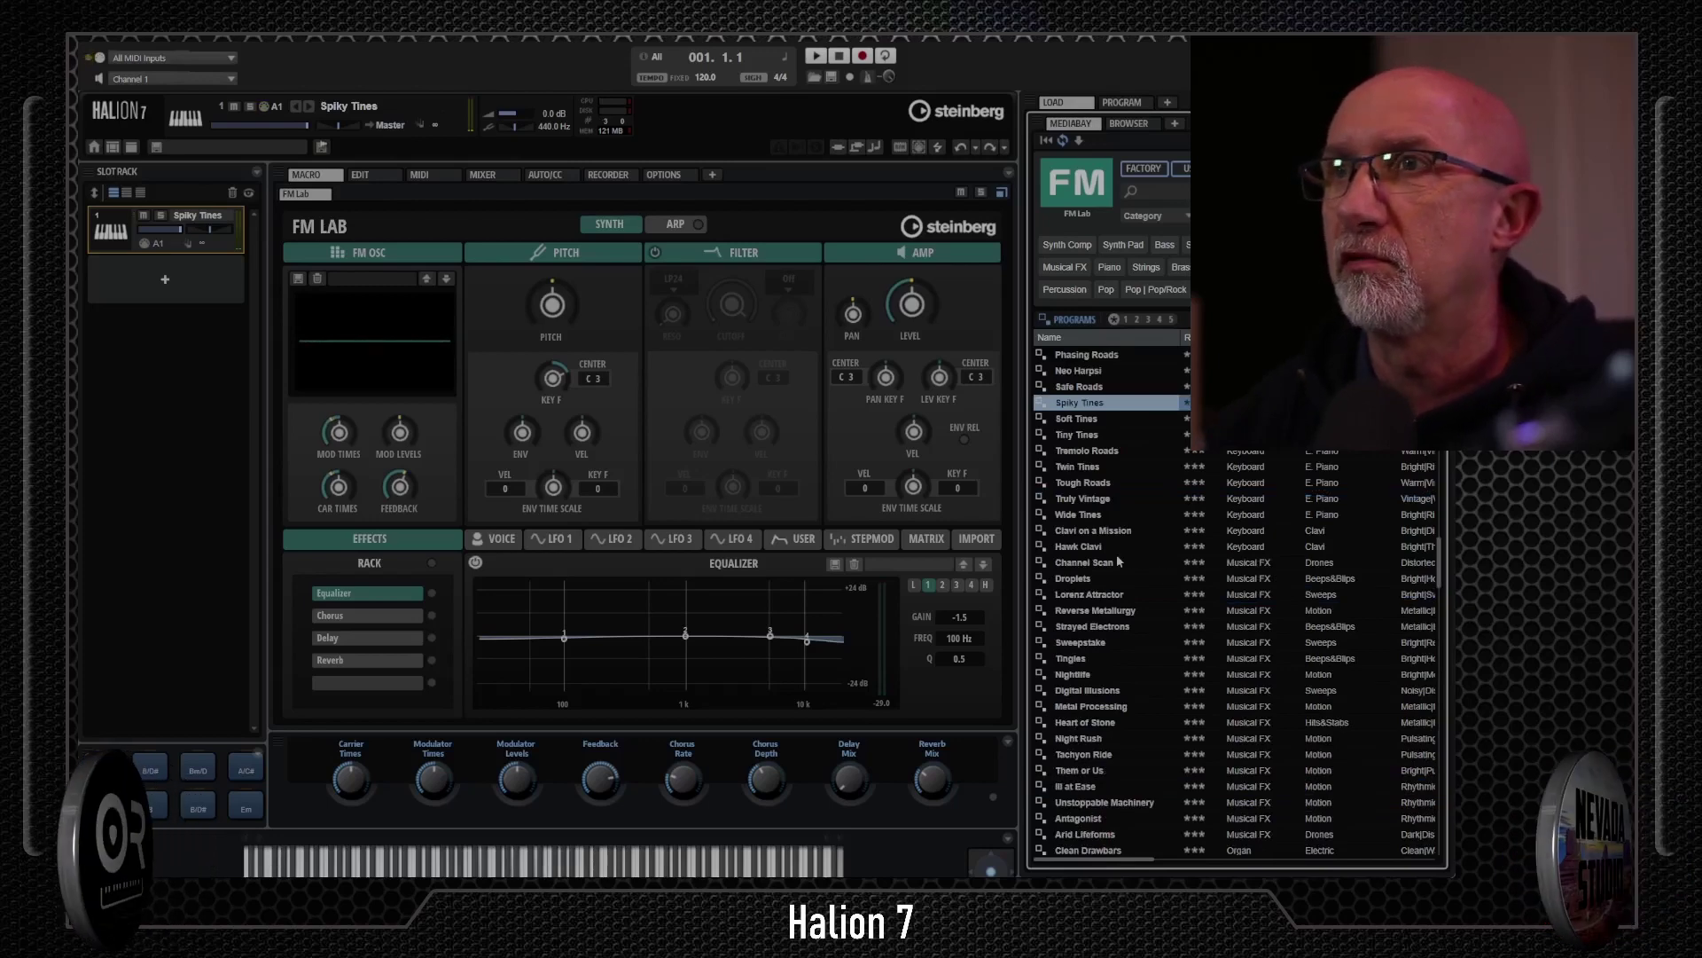
- Load the Clavi on a Mission program and bypass both of its Delay effects
double_click(1067, 533)
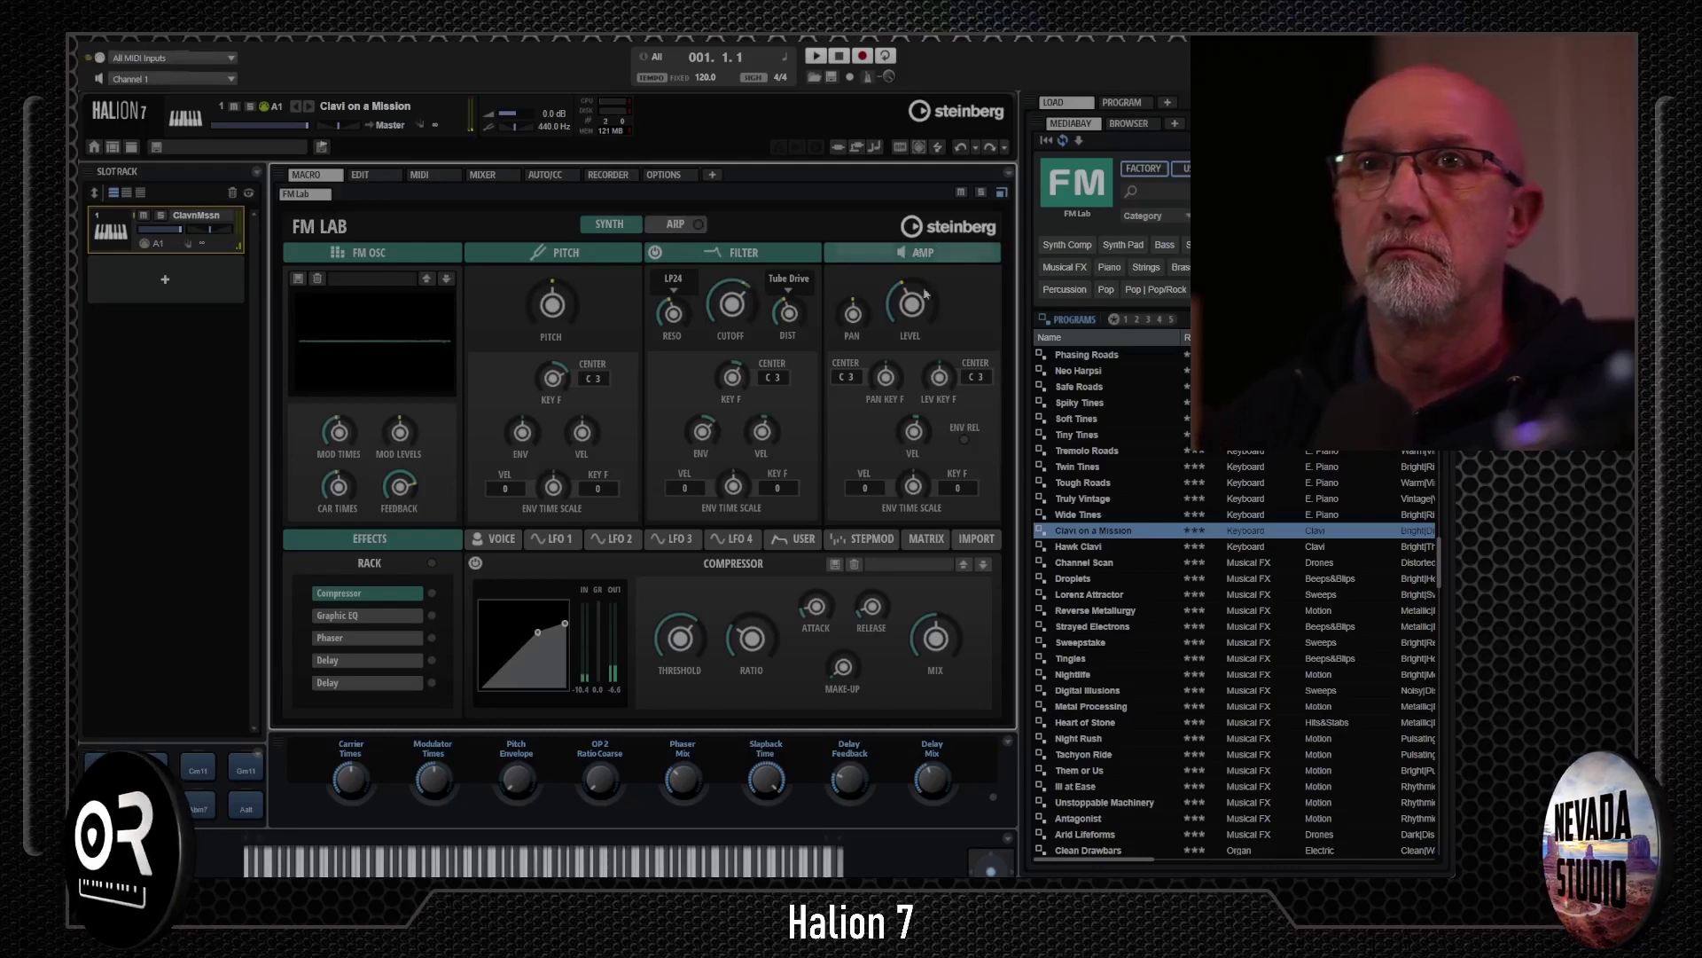
left_click(432, 659)
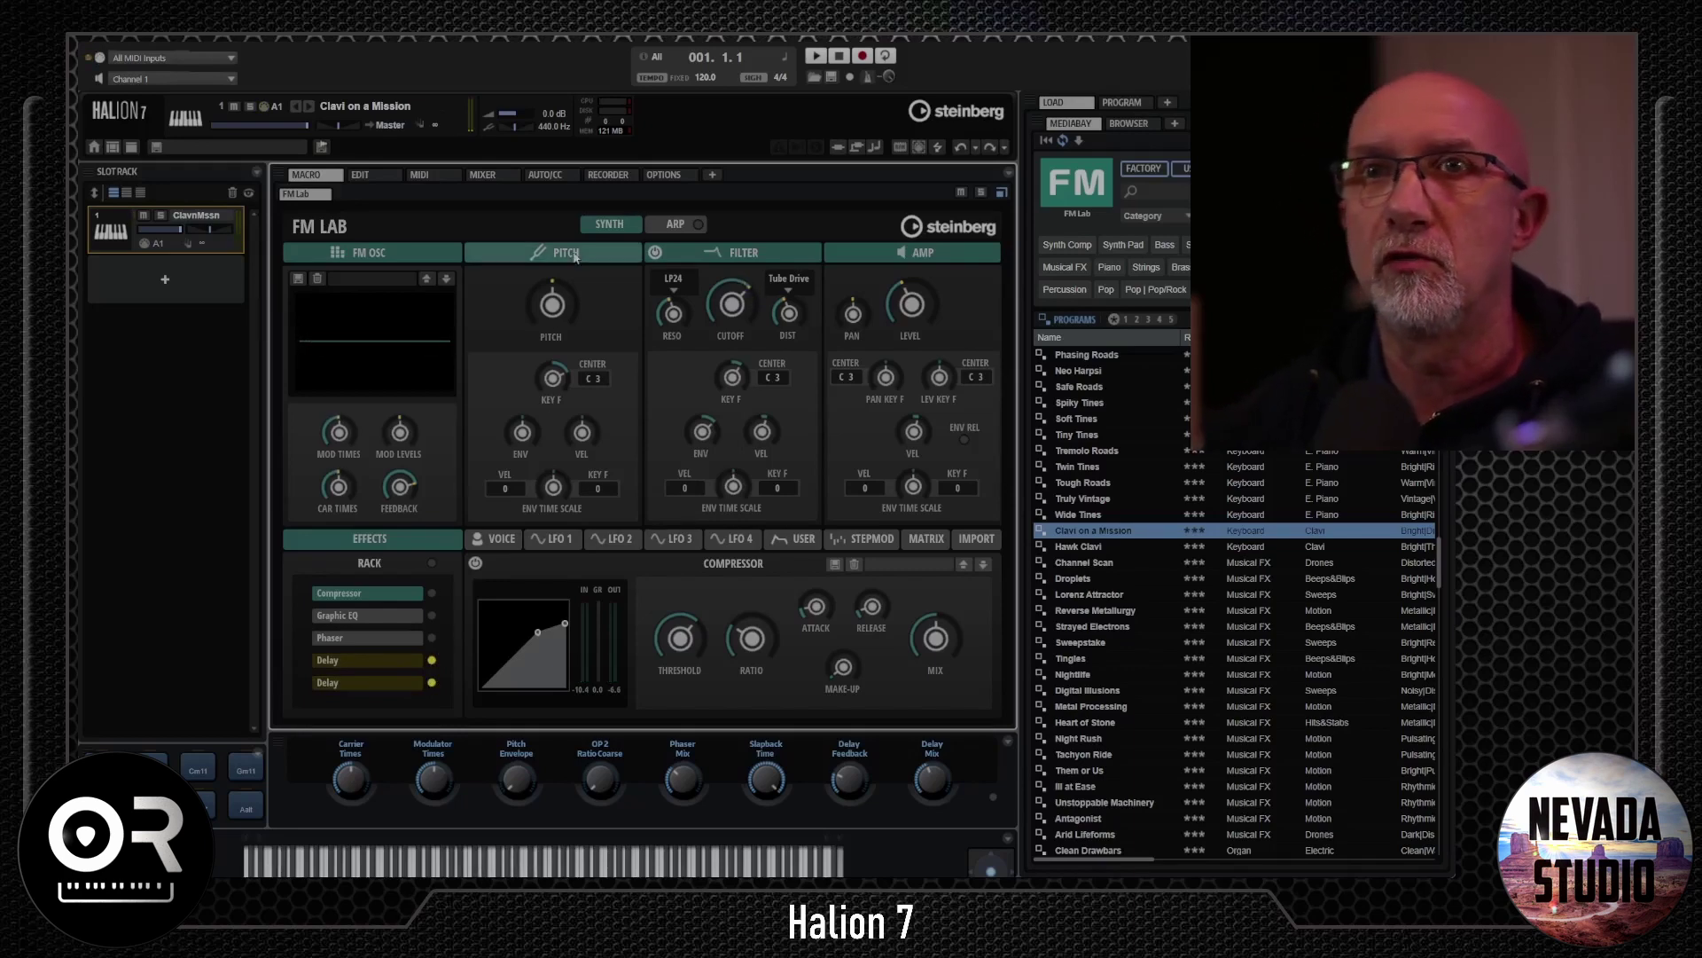
- Load the Droplets, Truly Vintage and Night Rush programs in turn to audition them
double_click(1075, 578)
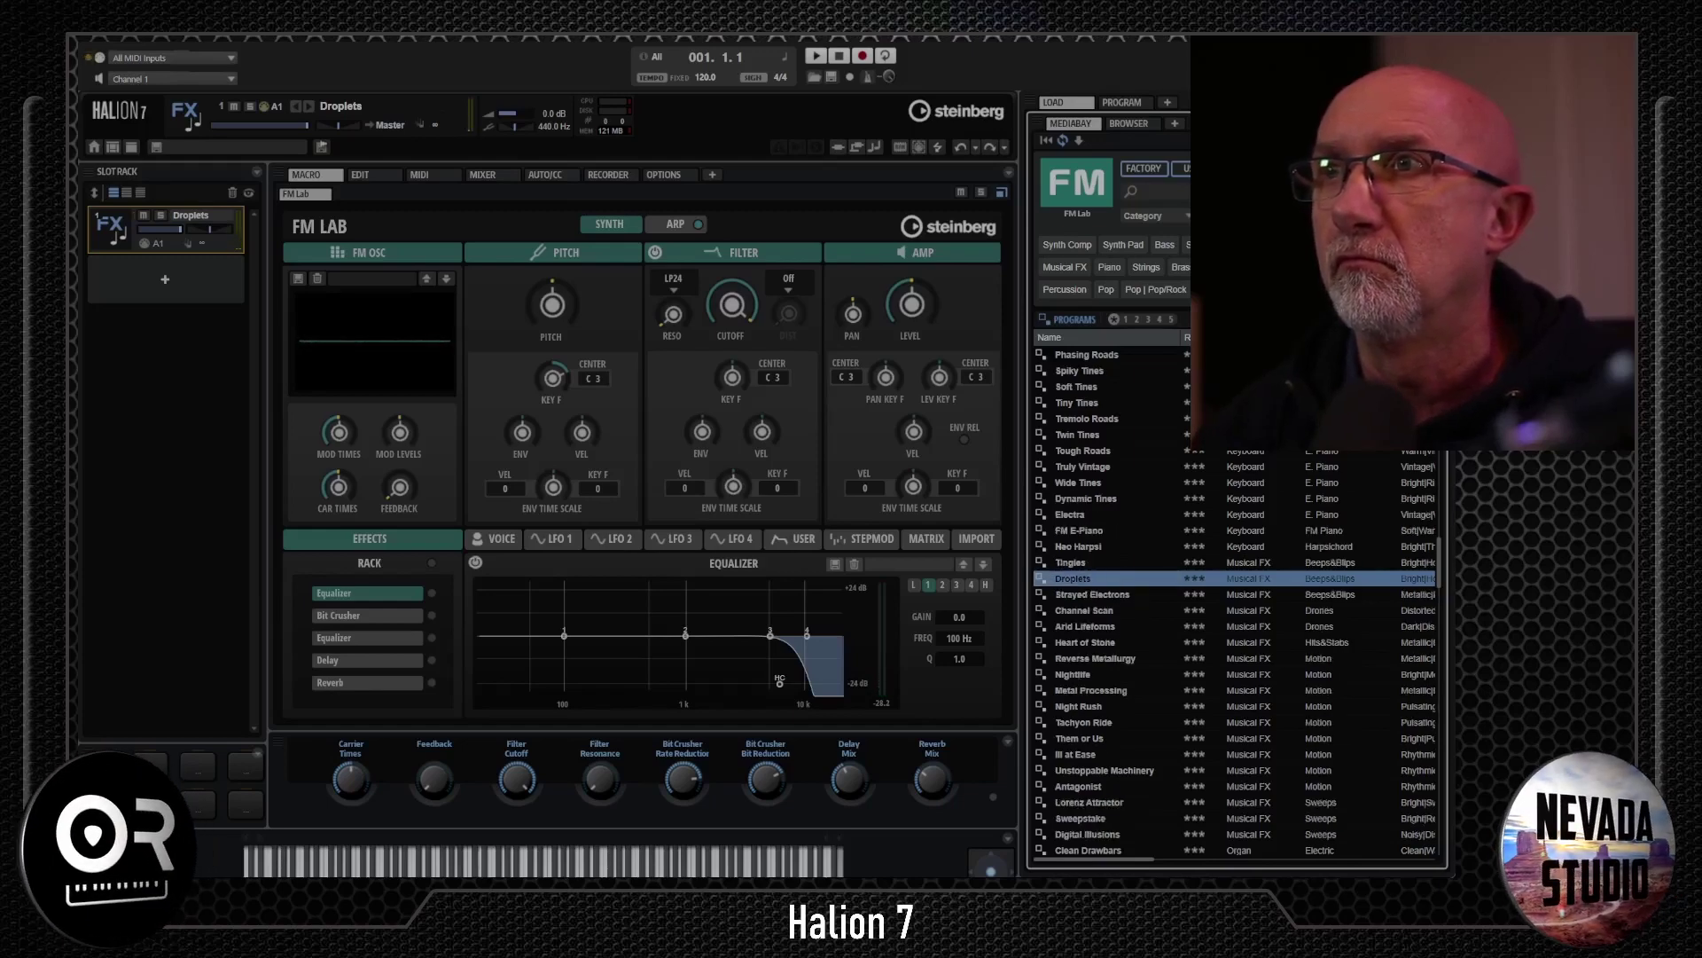
double_click(1083, 468)
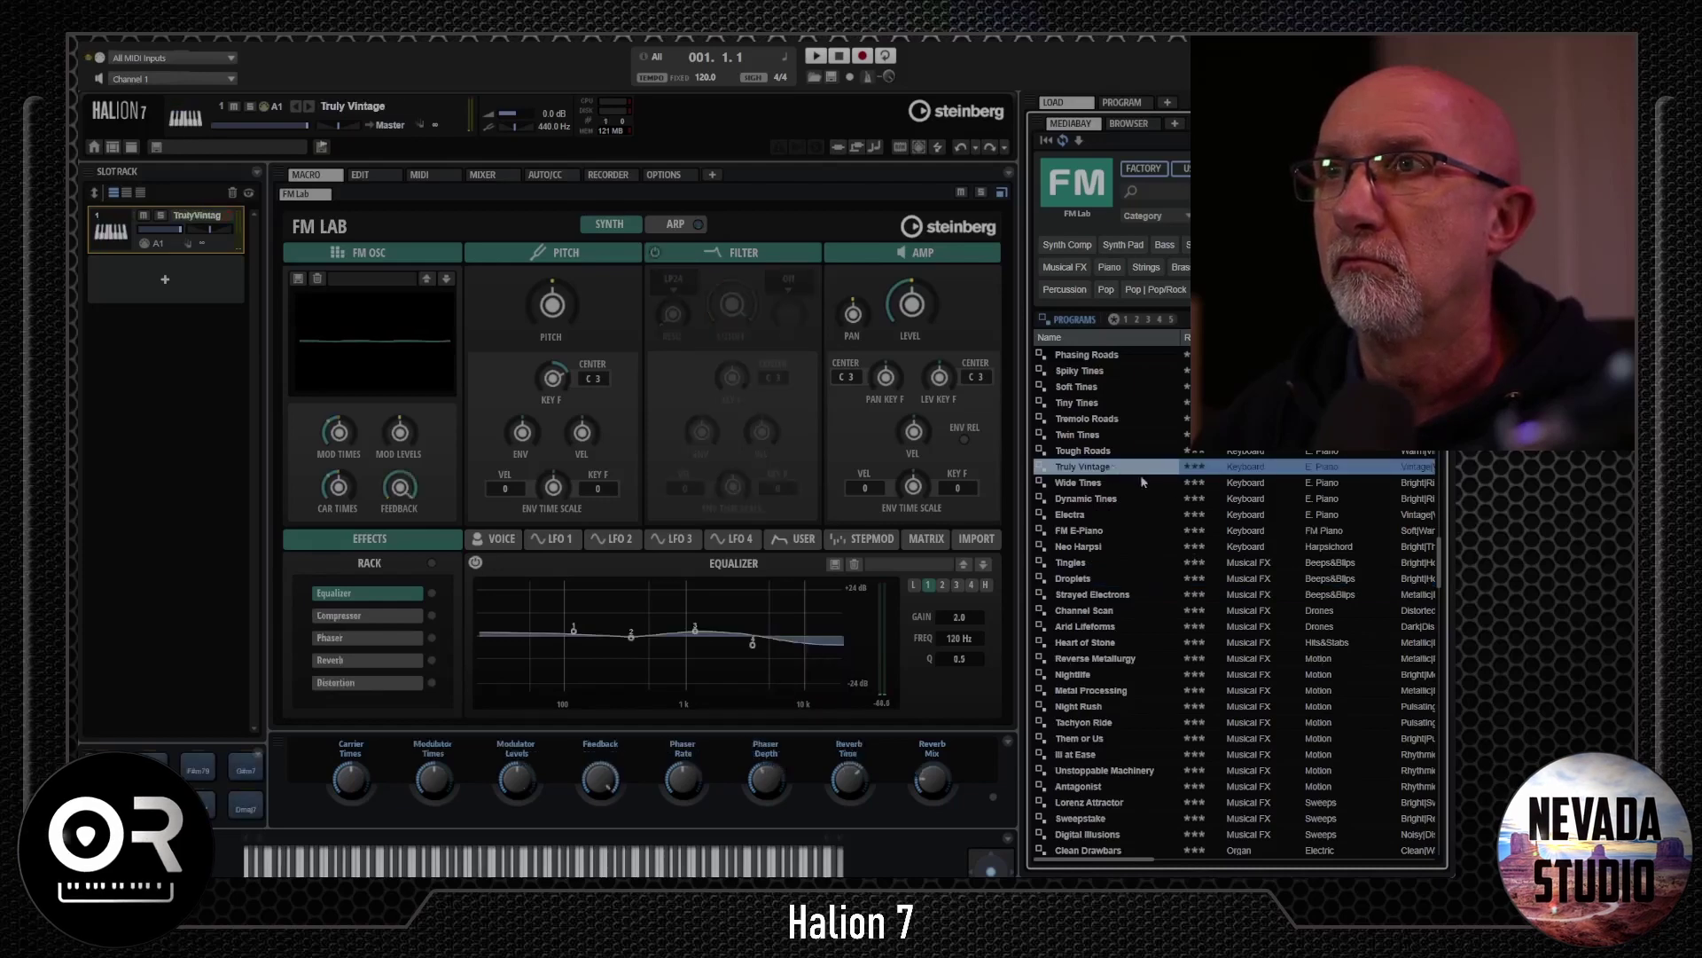
double_click(1092, 713)
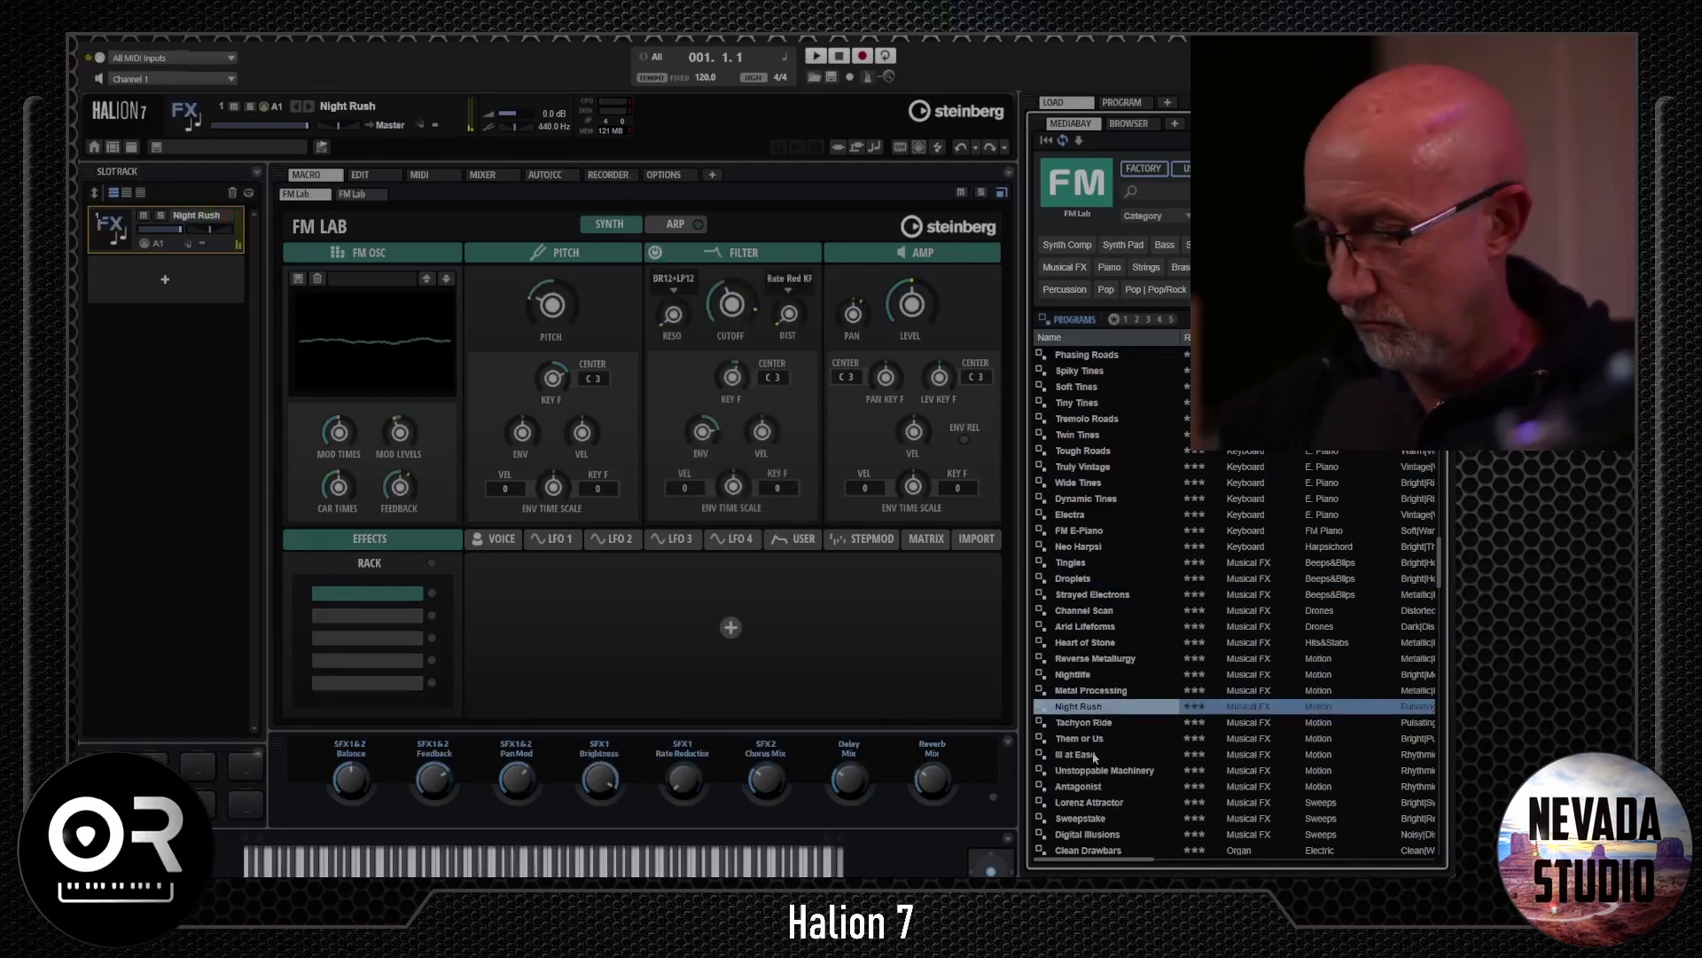
- Bypass Night Rush's first effect slot and change LFO 1 to the S&H 1 waveform with a higher phase
mouse_move(729, 304)
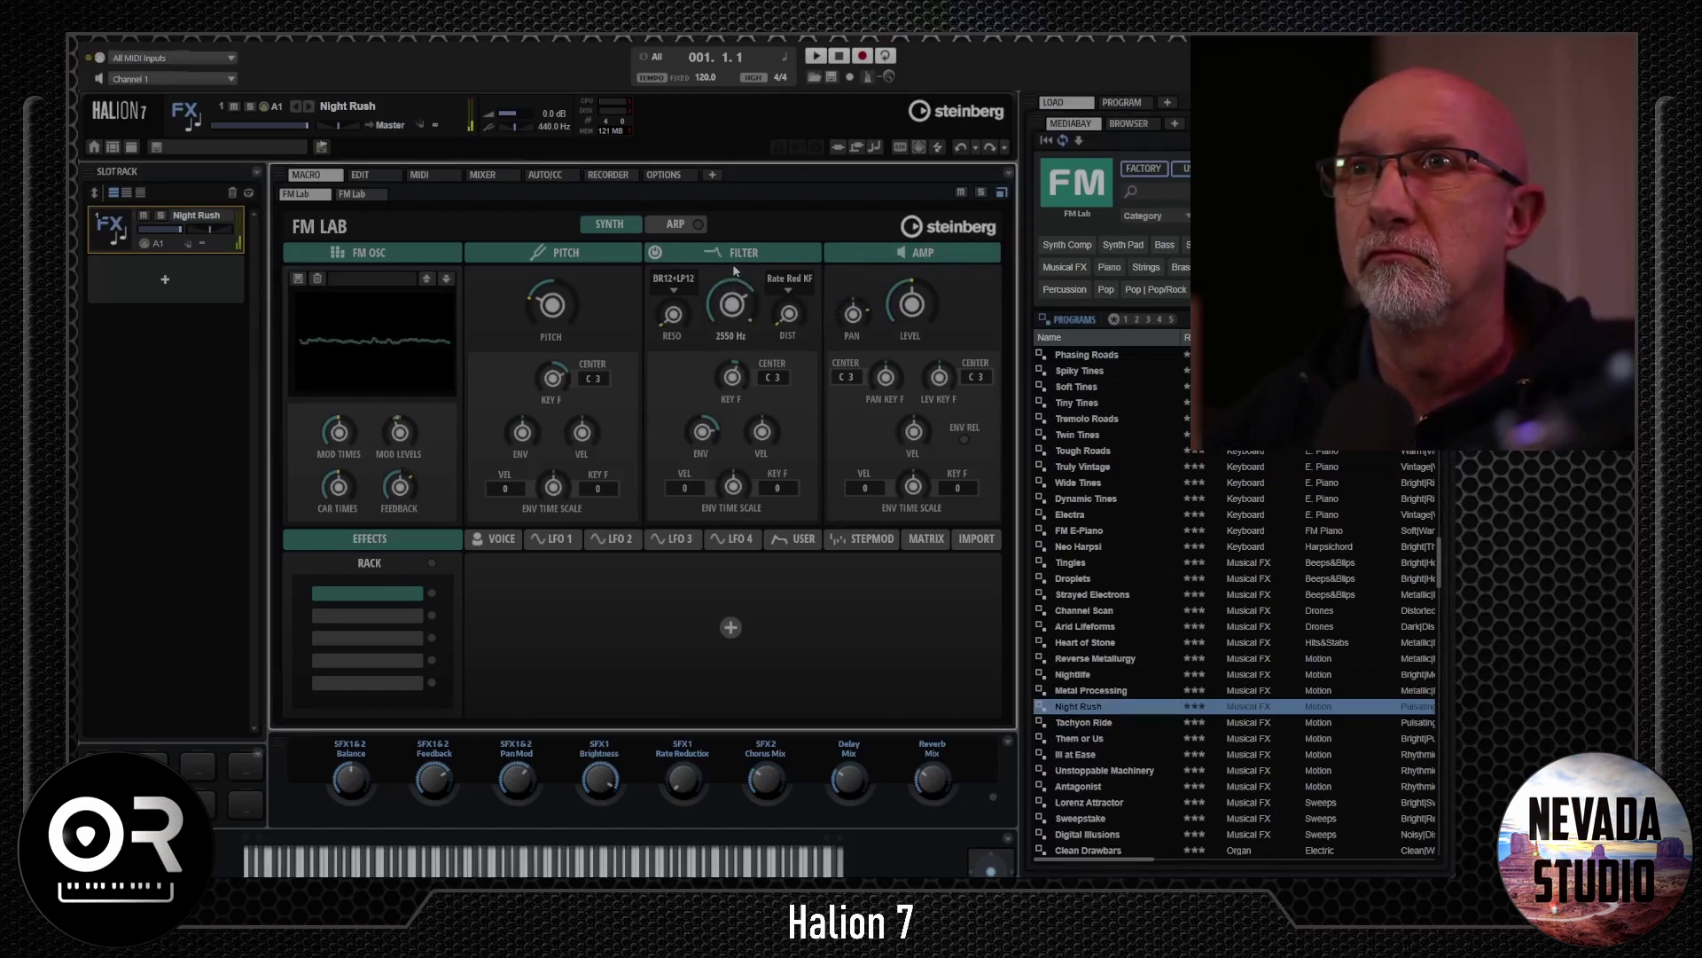
left_click(432, 594)
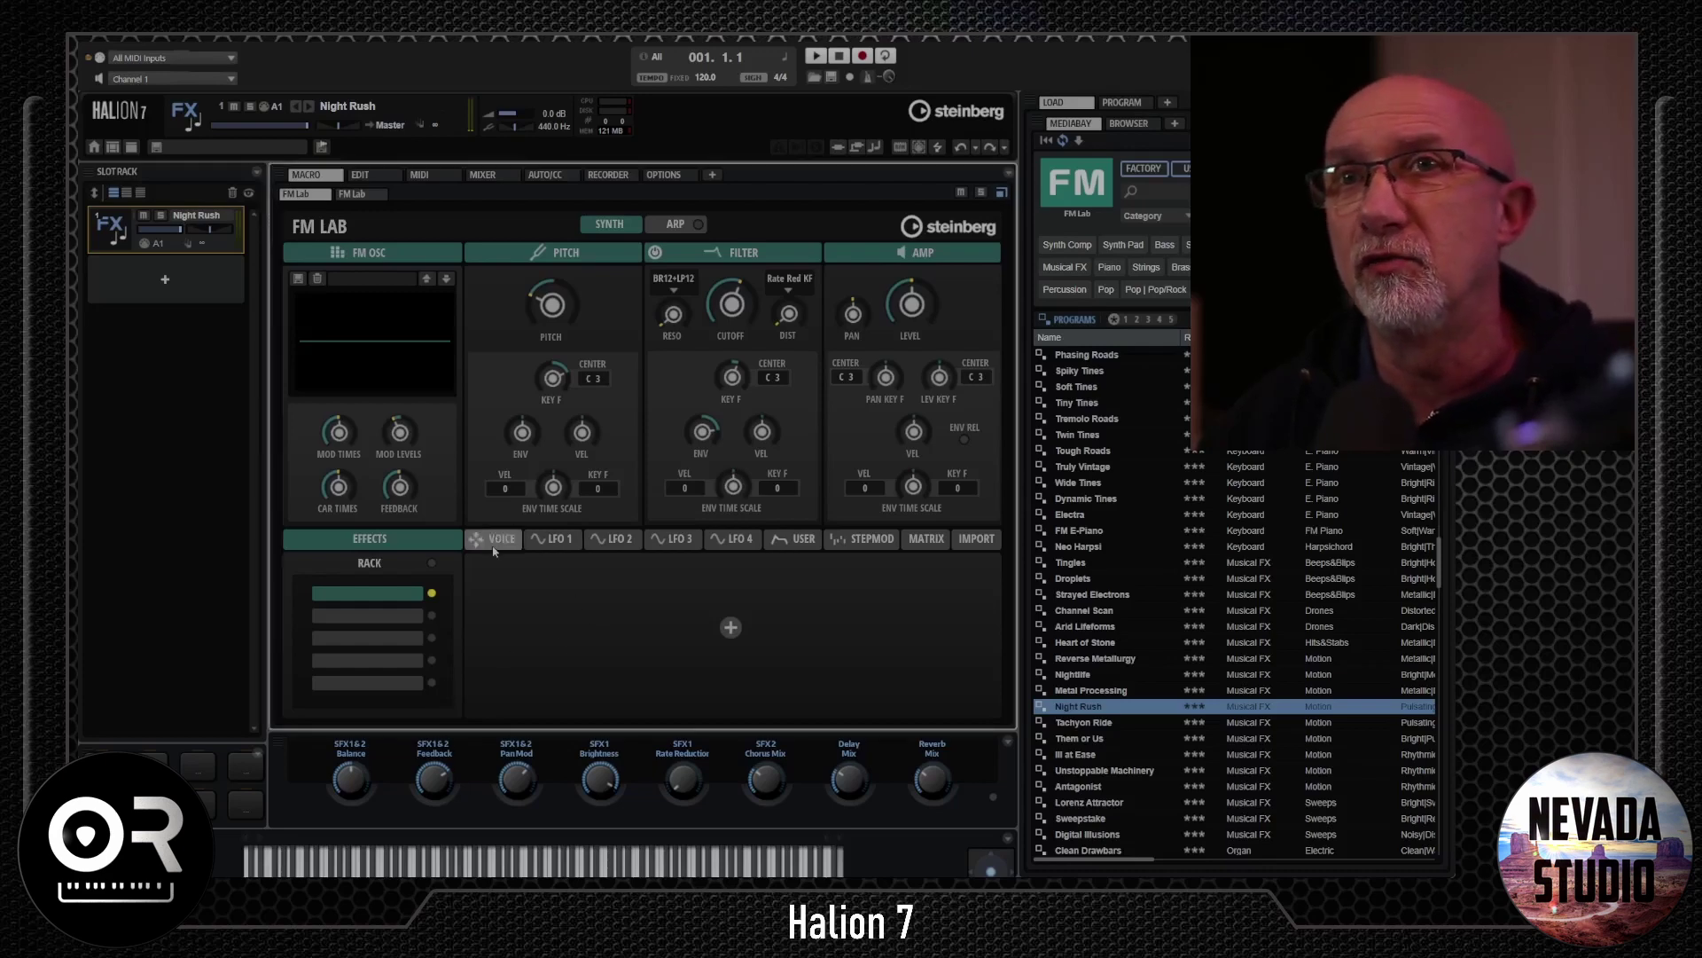
left_click(557, 551)
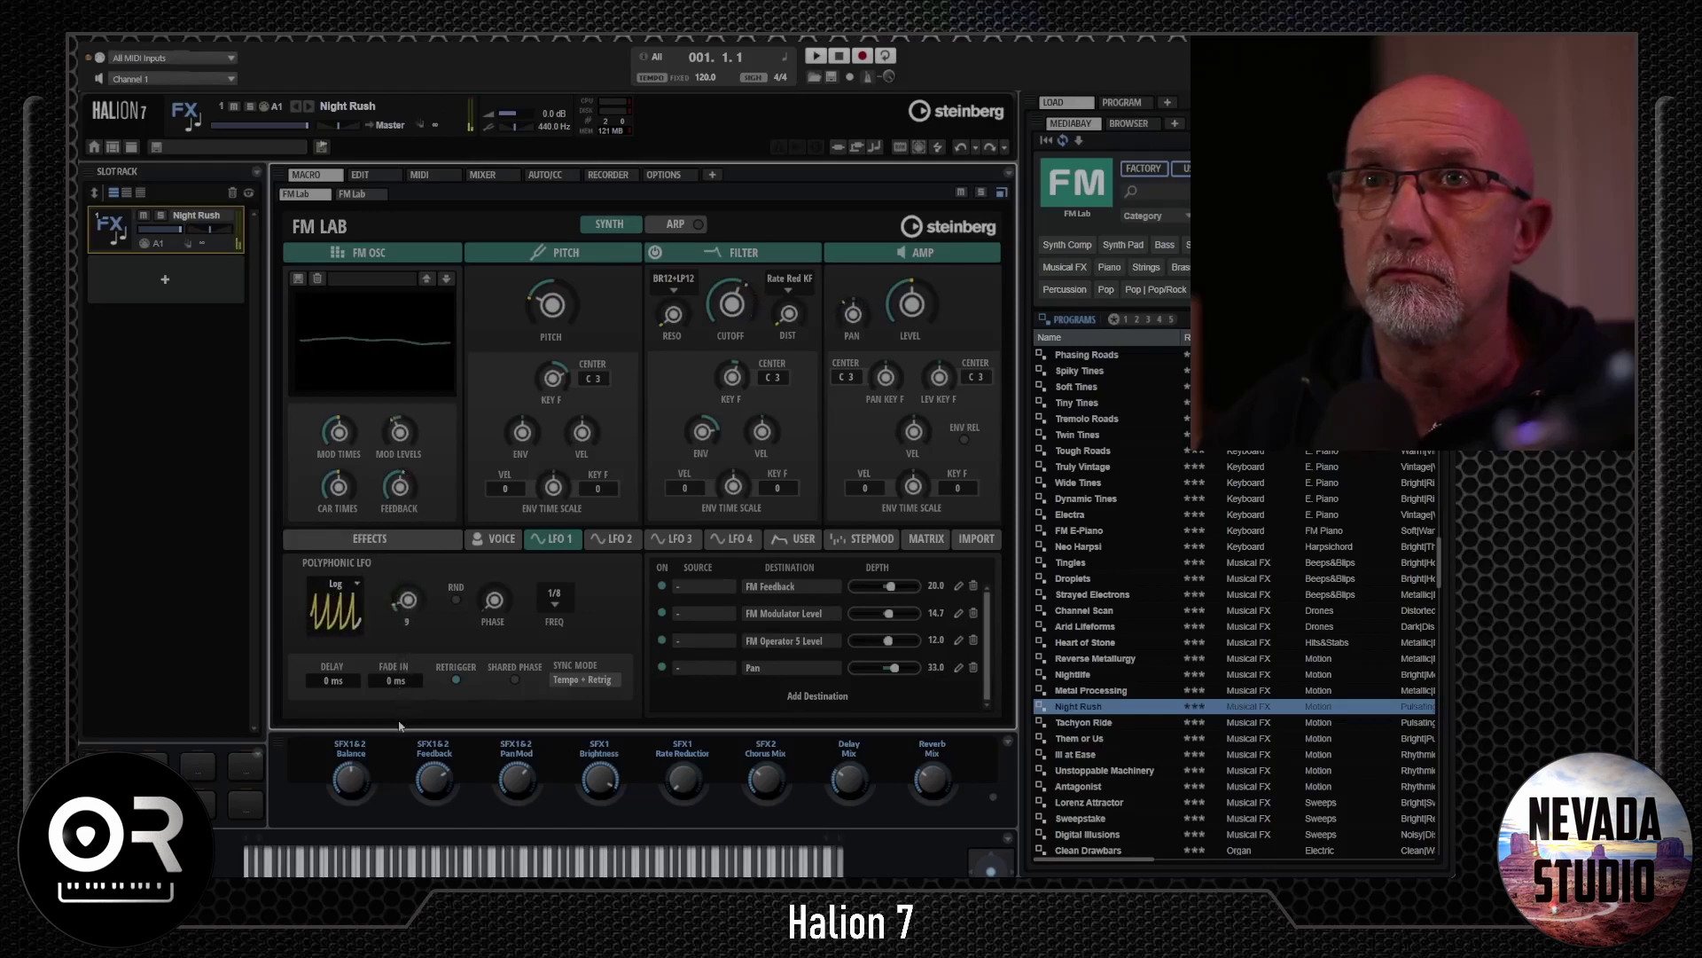
left_click(356, 586)
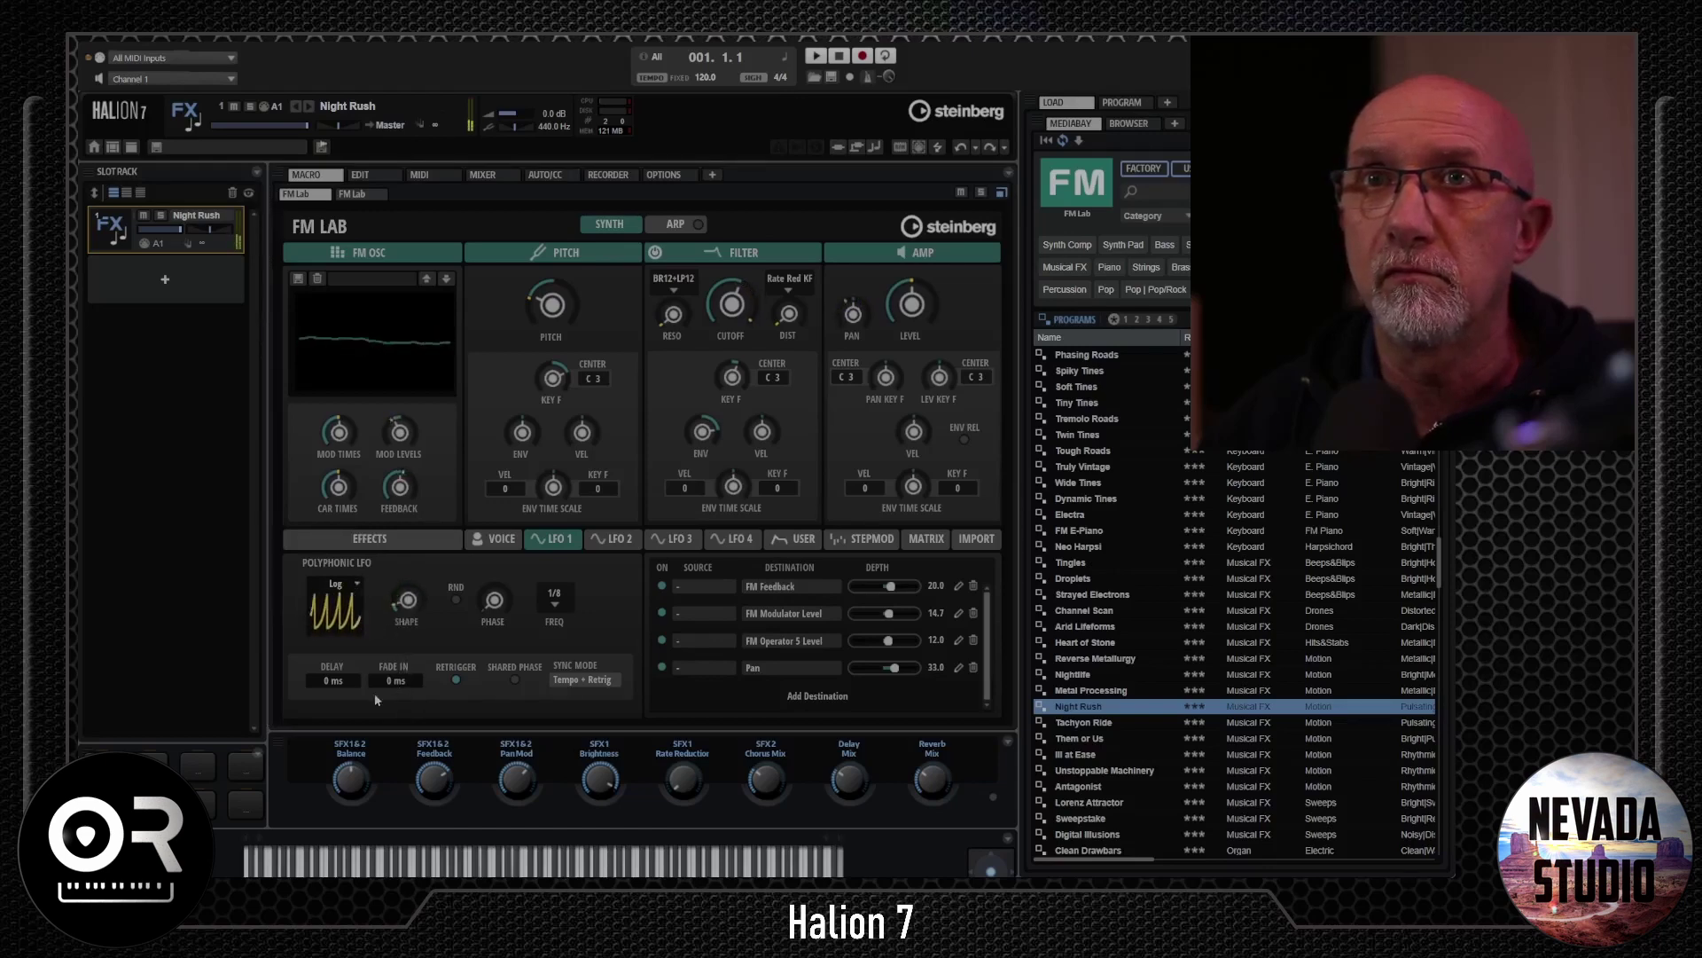
left_click(397, 626)
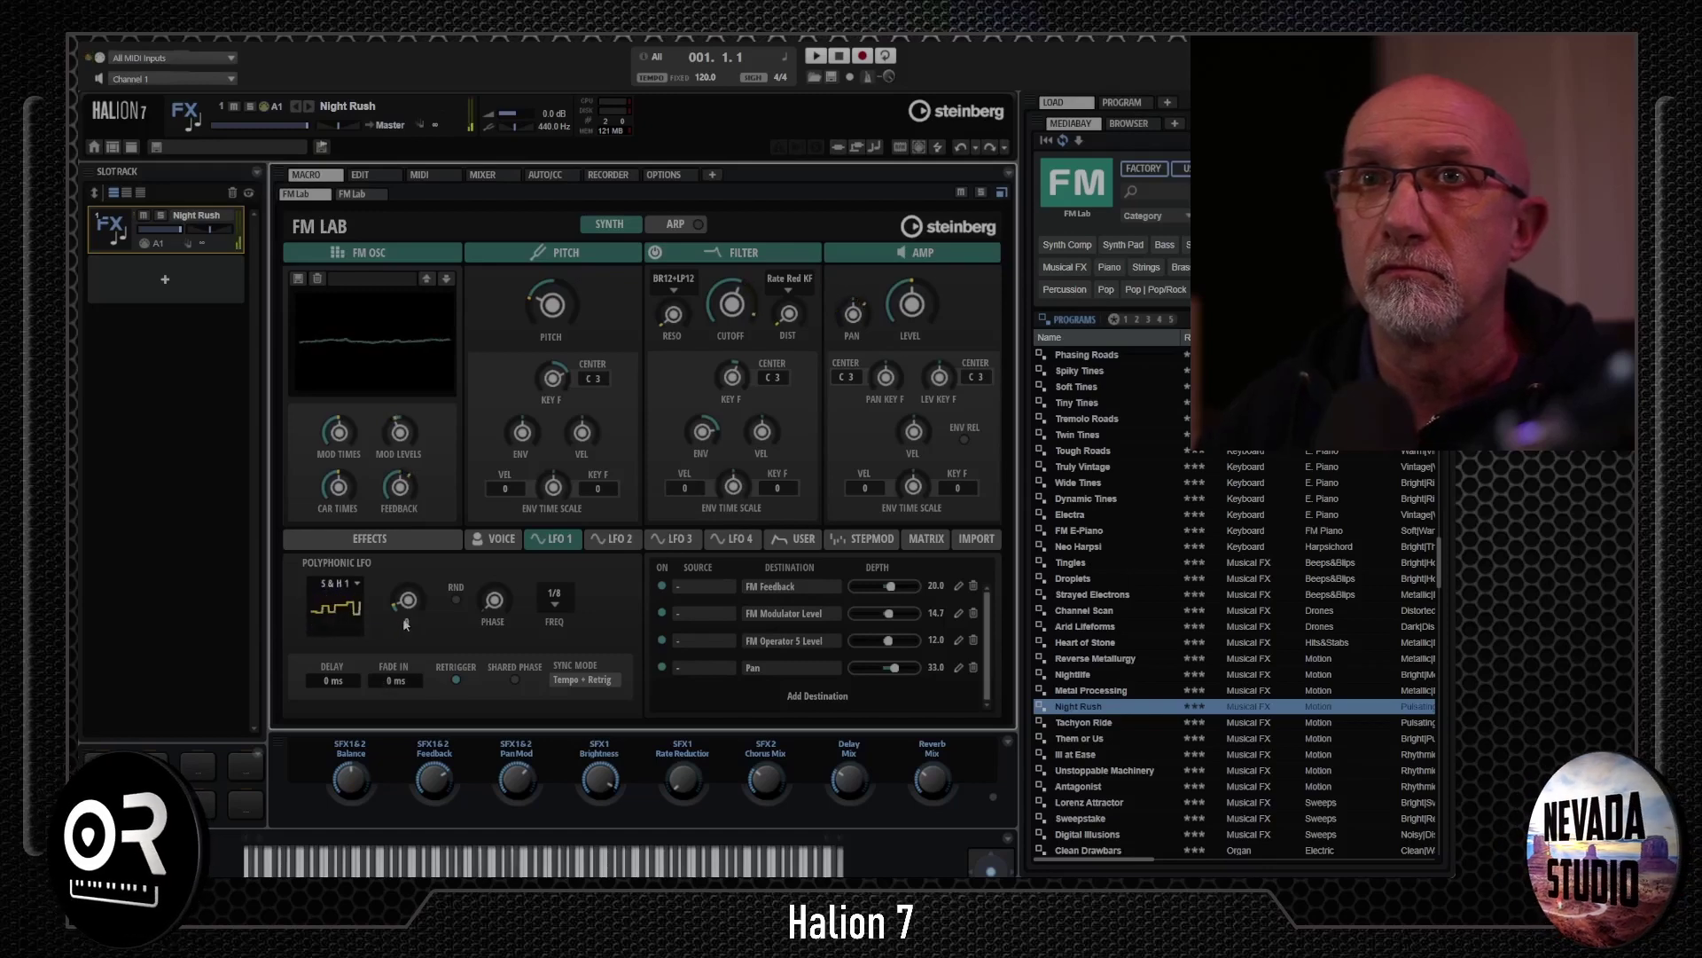
left_click_drag(494, 599, 532, 537)
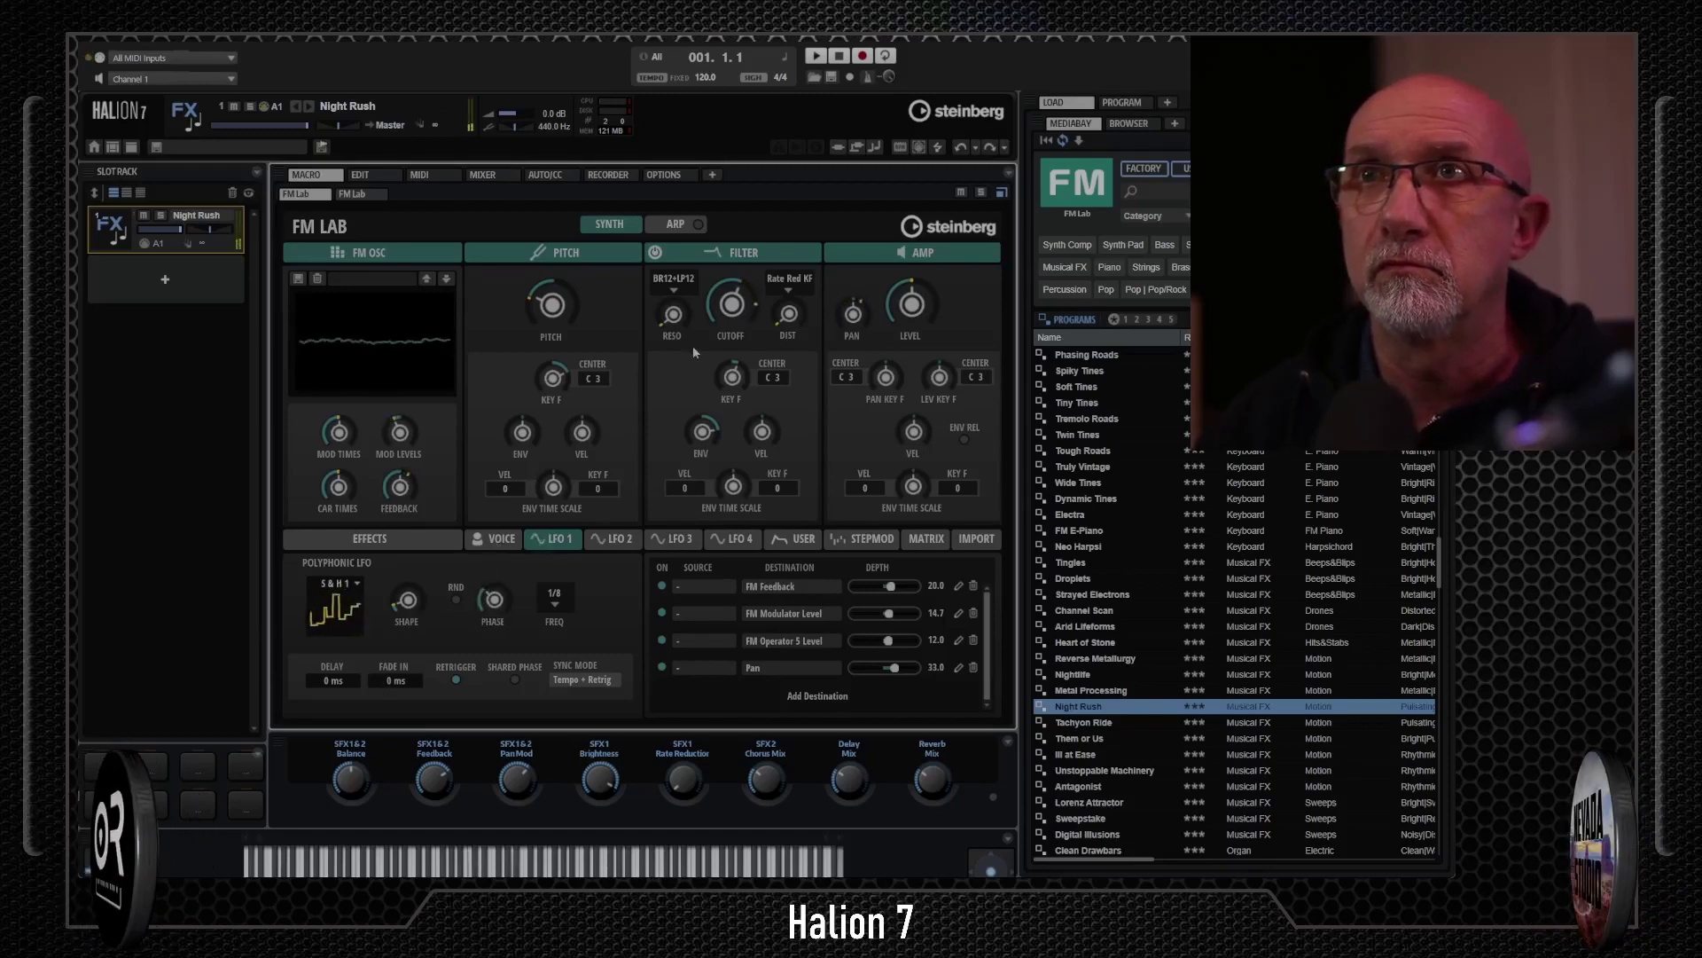
- Sweep Night Rush's filter cutoff down to about 59 Hz and back up
mouse_move(725, 353)
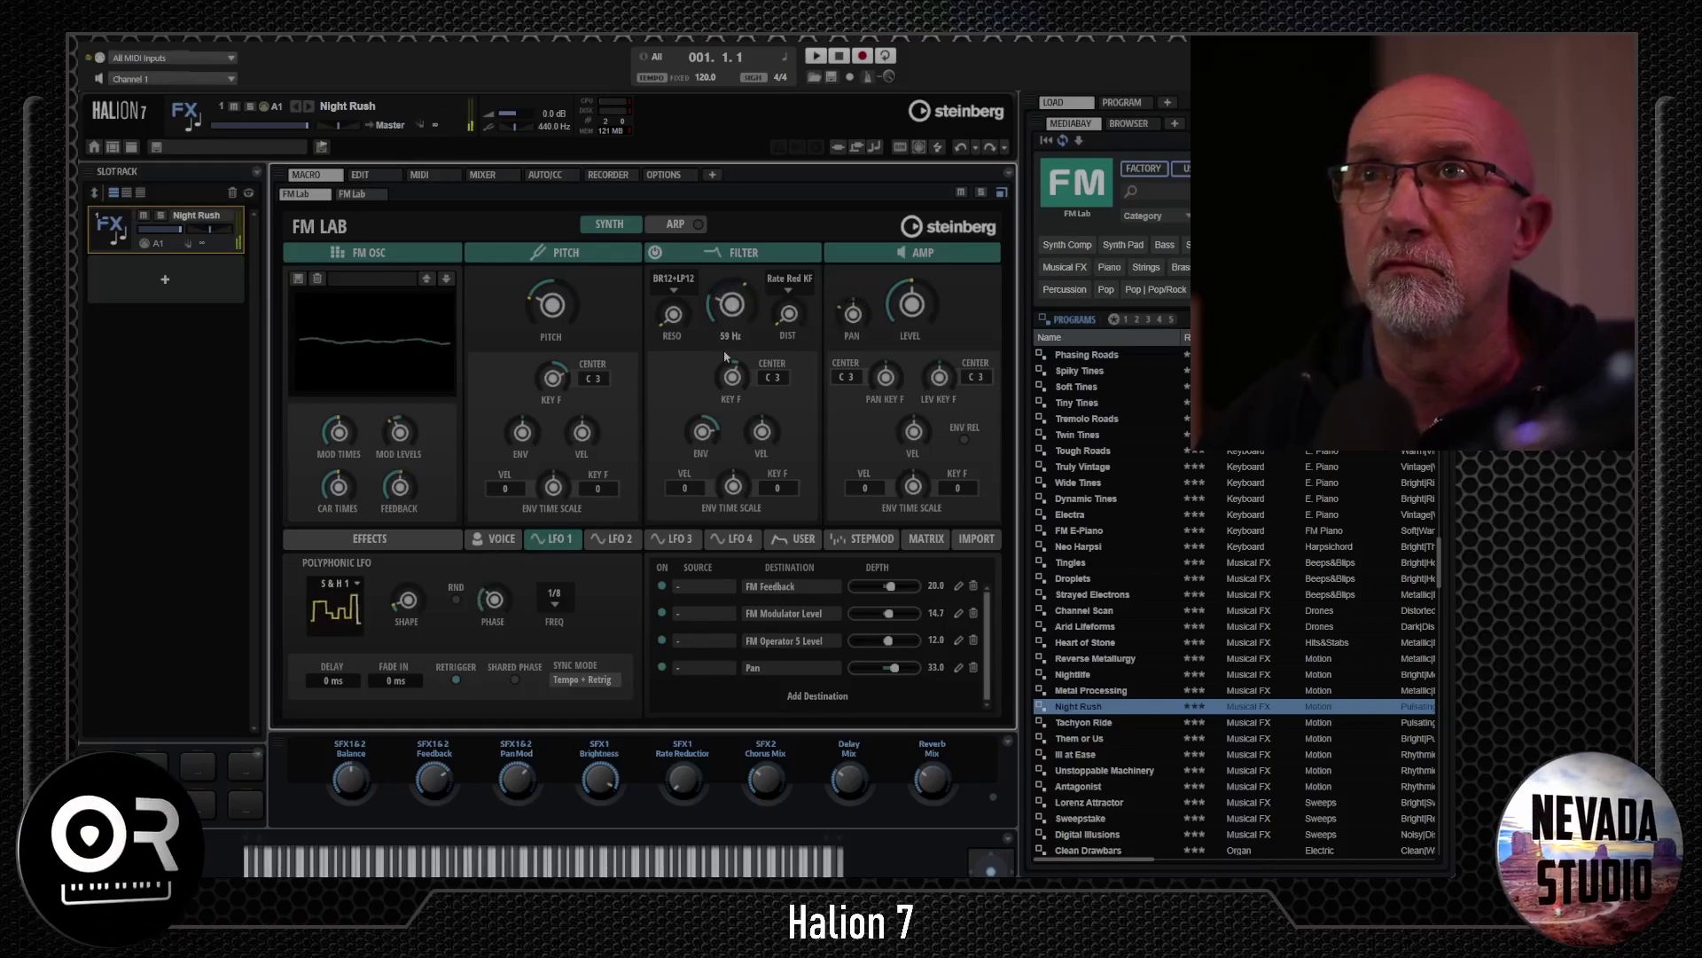
left_click_drag(723, 351, 729, 369)
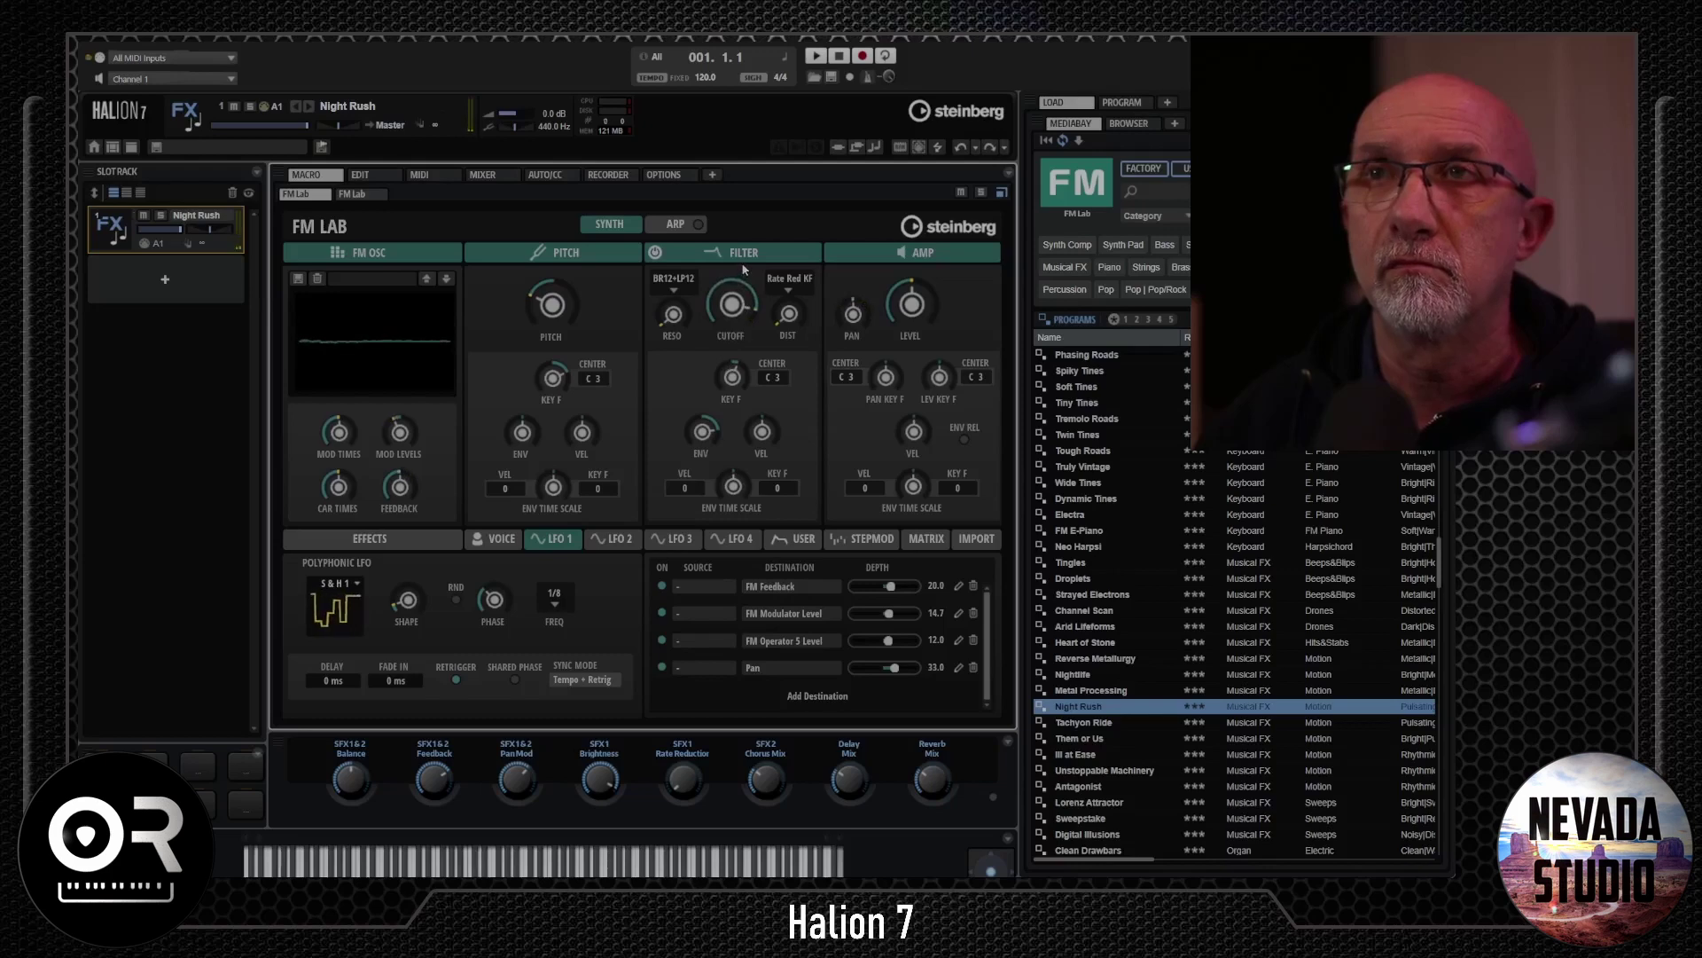
- Audition the musical FX programs Unstoppable Machinery, Lorenz Attractor and Digital Illusions
double_click(1096, 772)
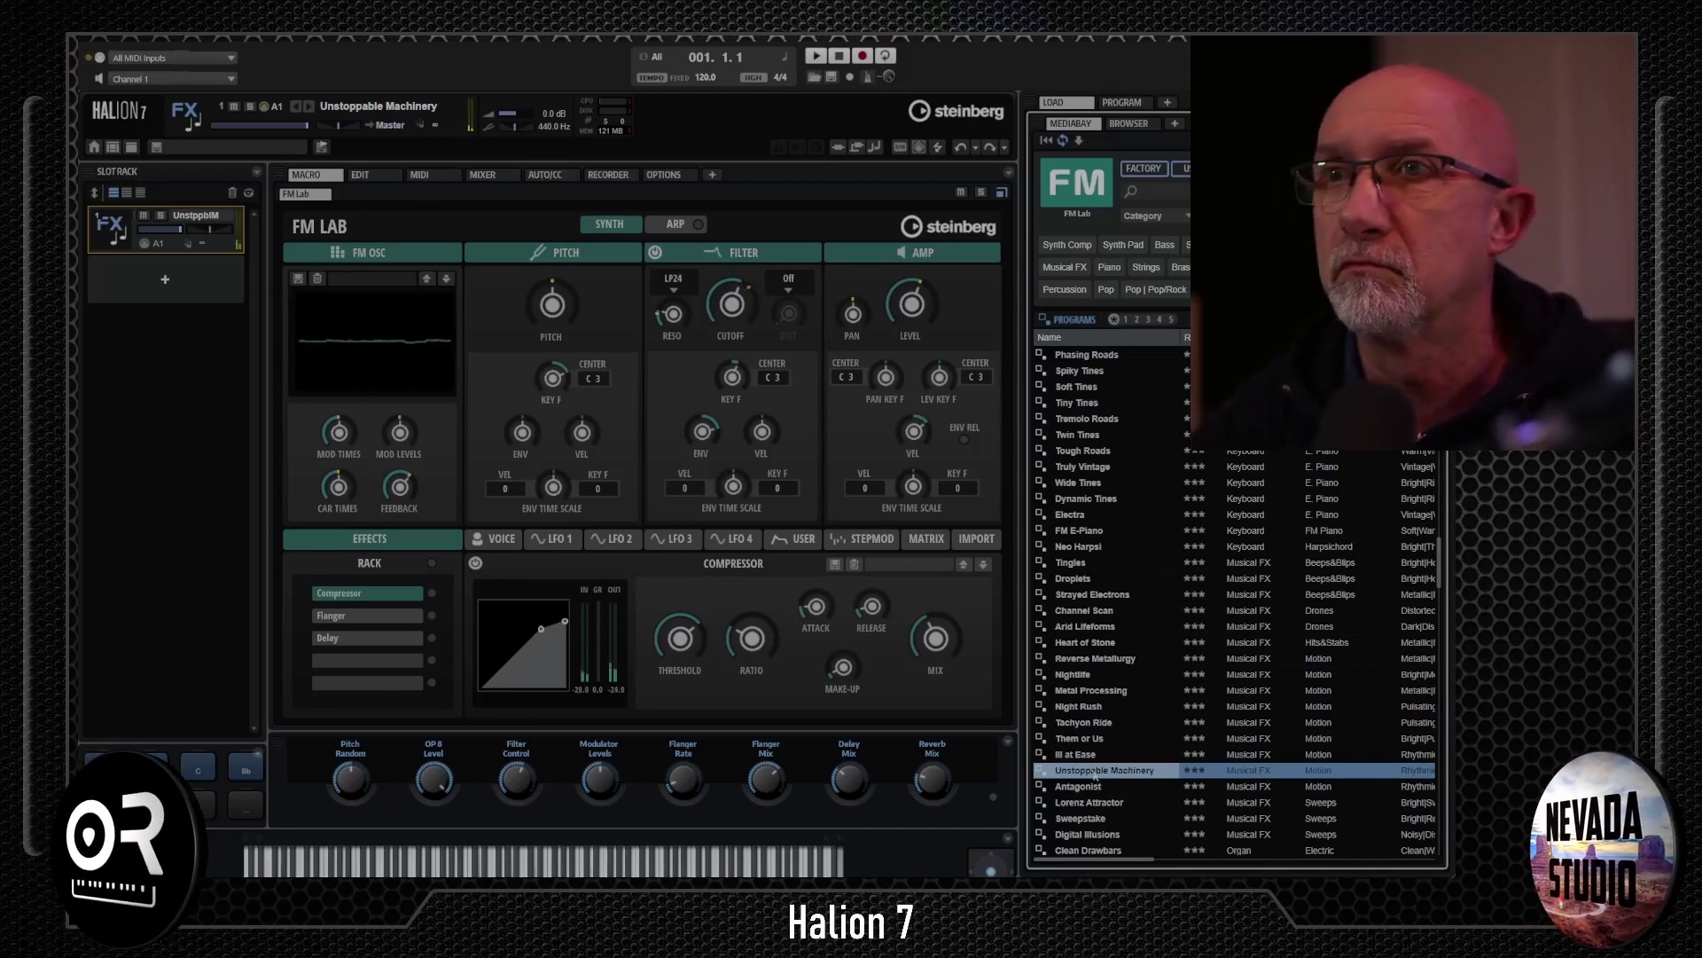
double_click(1089, 803)
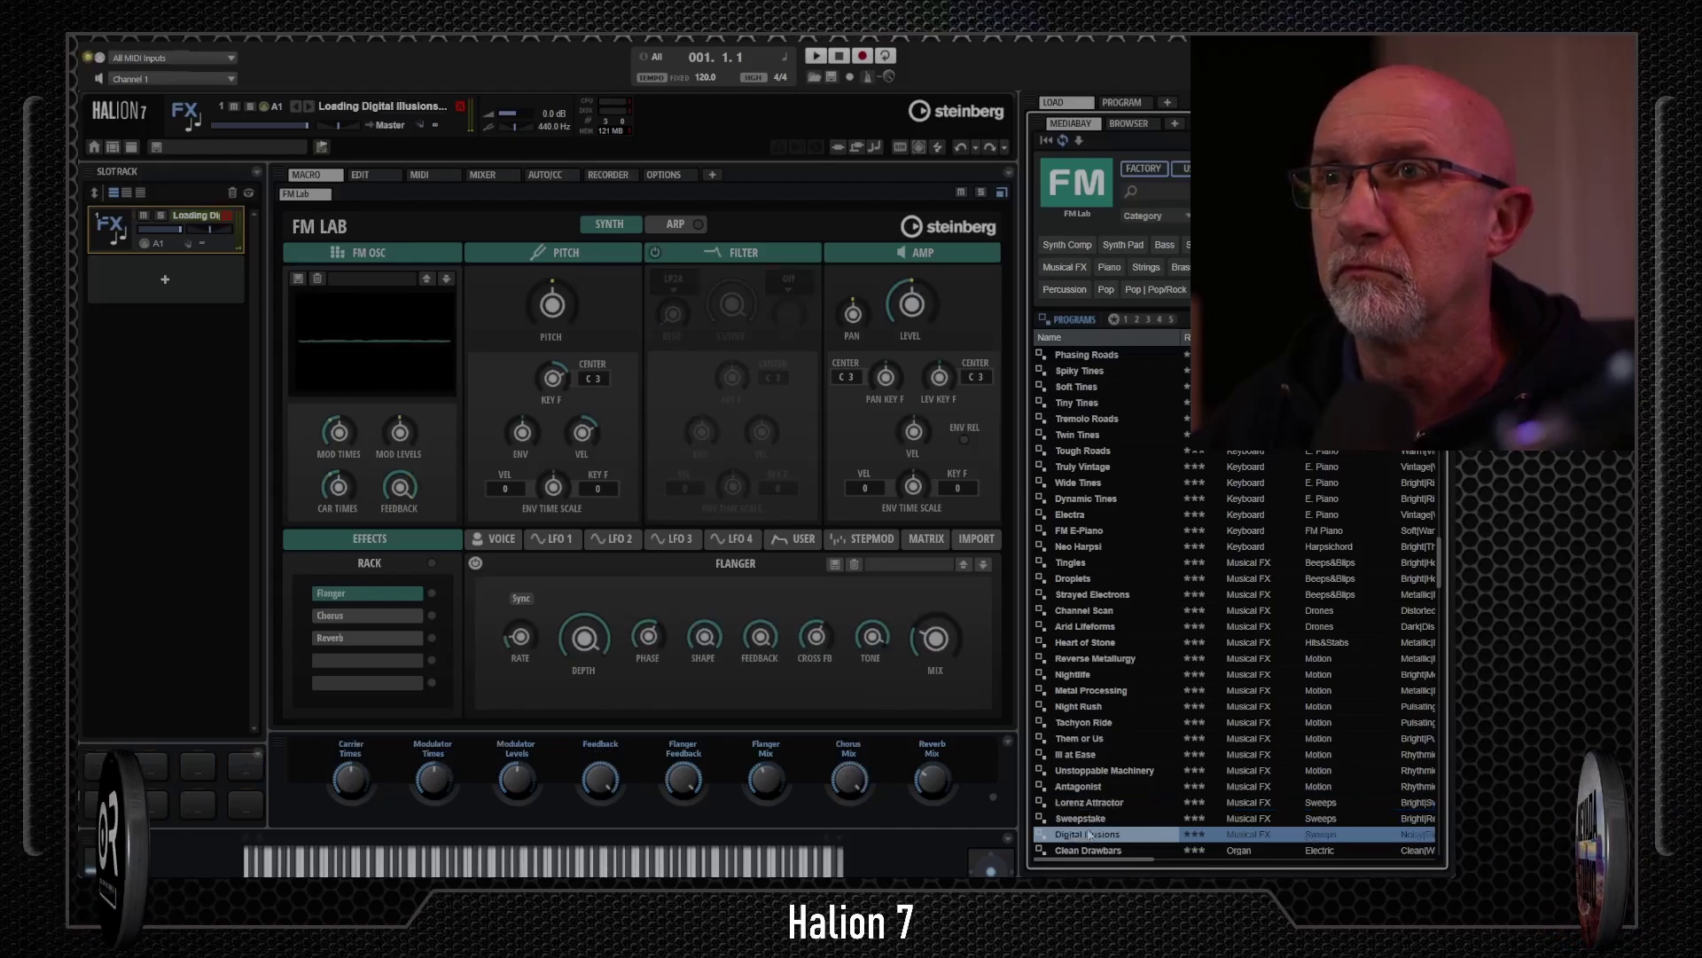
double_click(1089, 834)
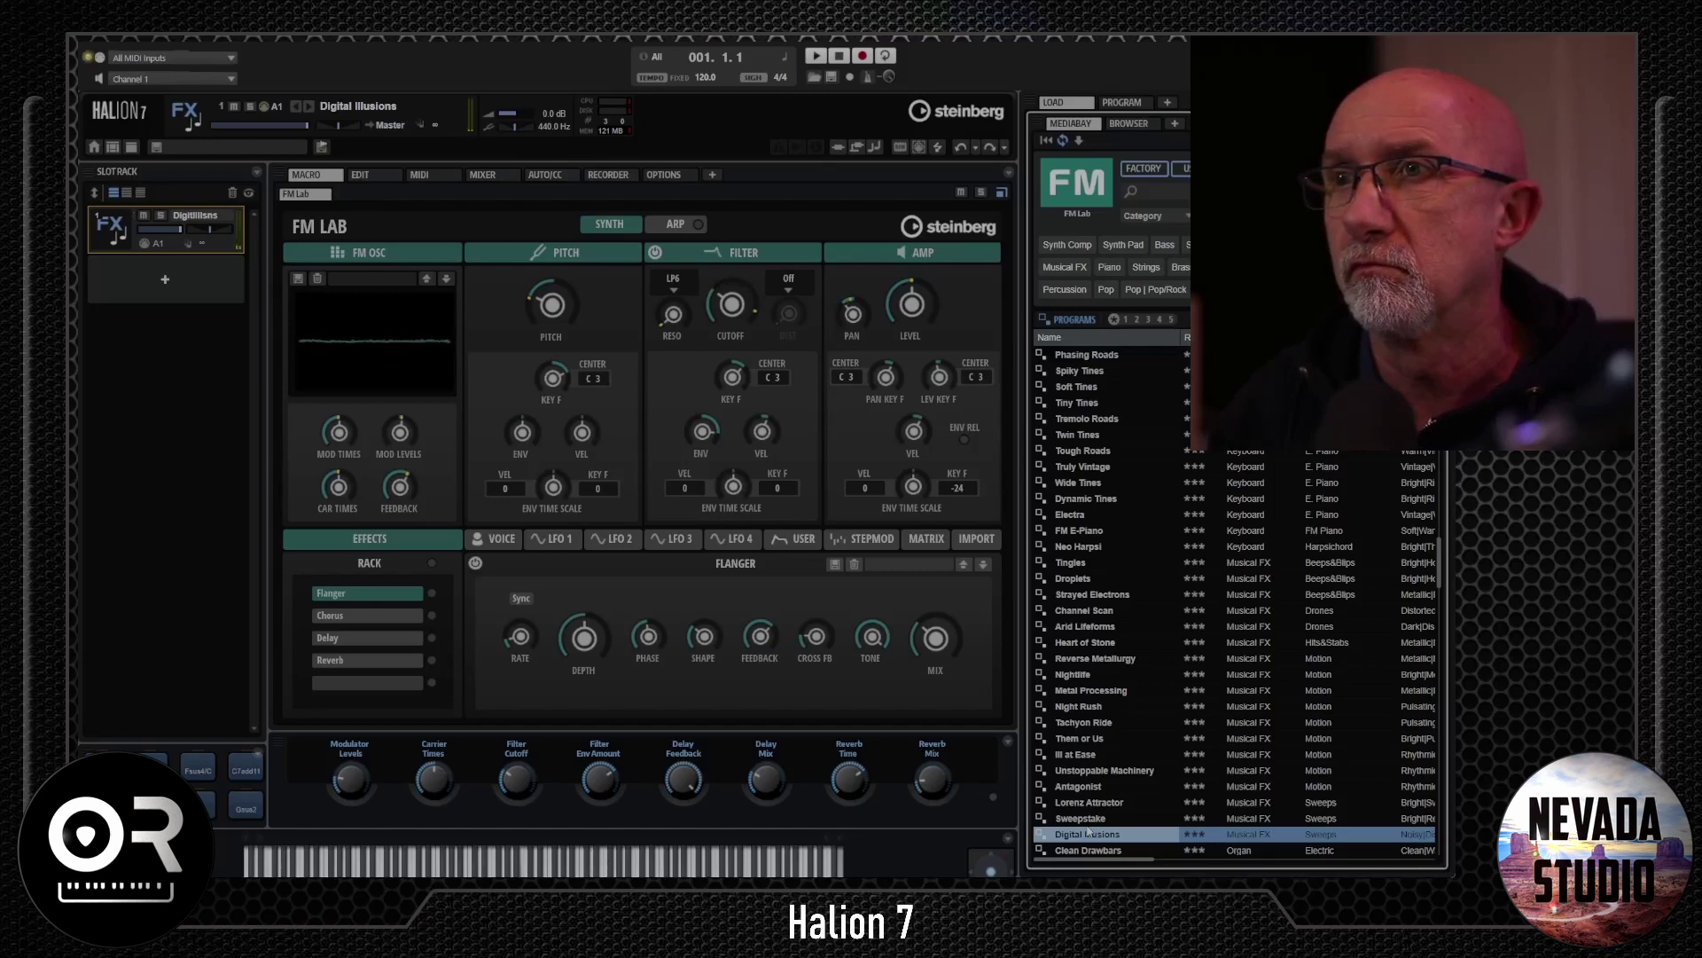
- Audition the organ programs Perc Drawbars, Rich Drawbars, Double Pipes and Tutti Pipes
scroll(1160, 732, "down", 6)
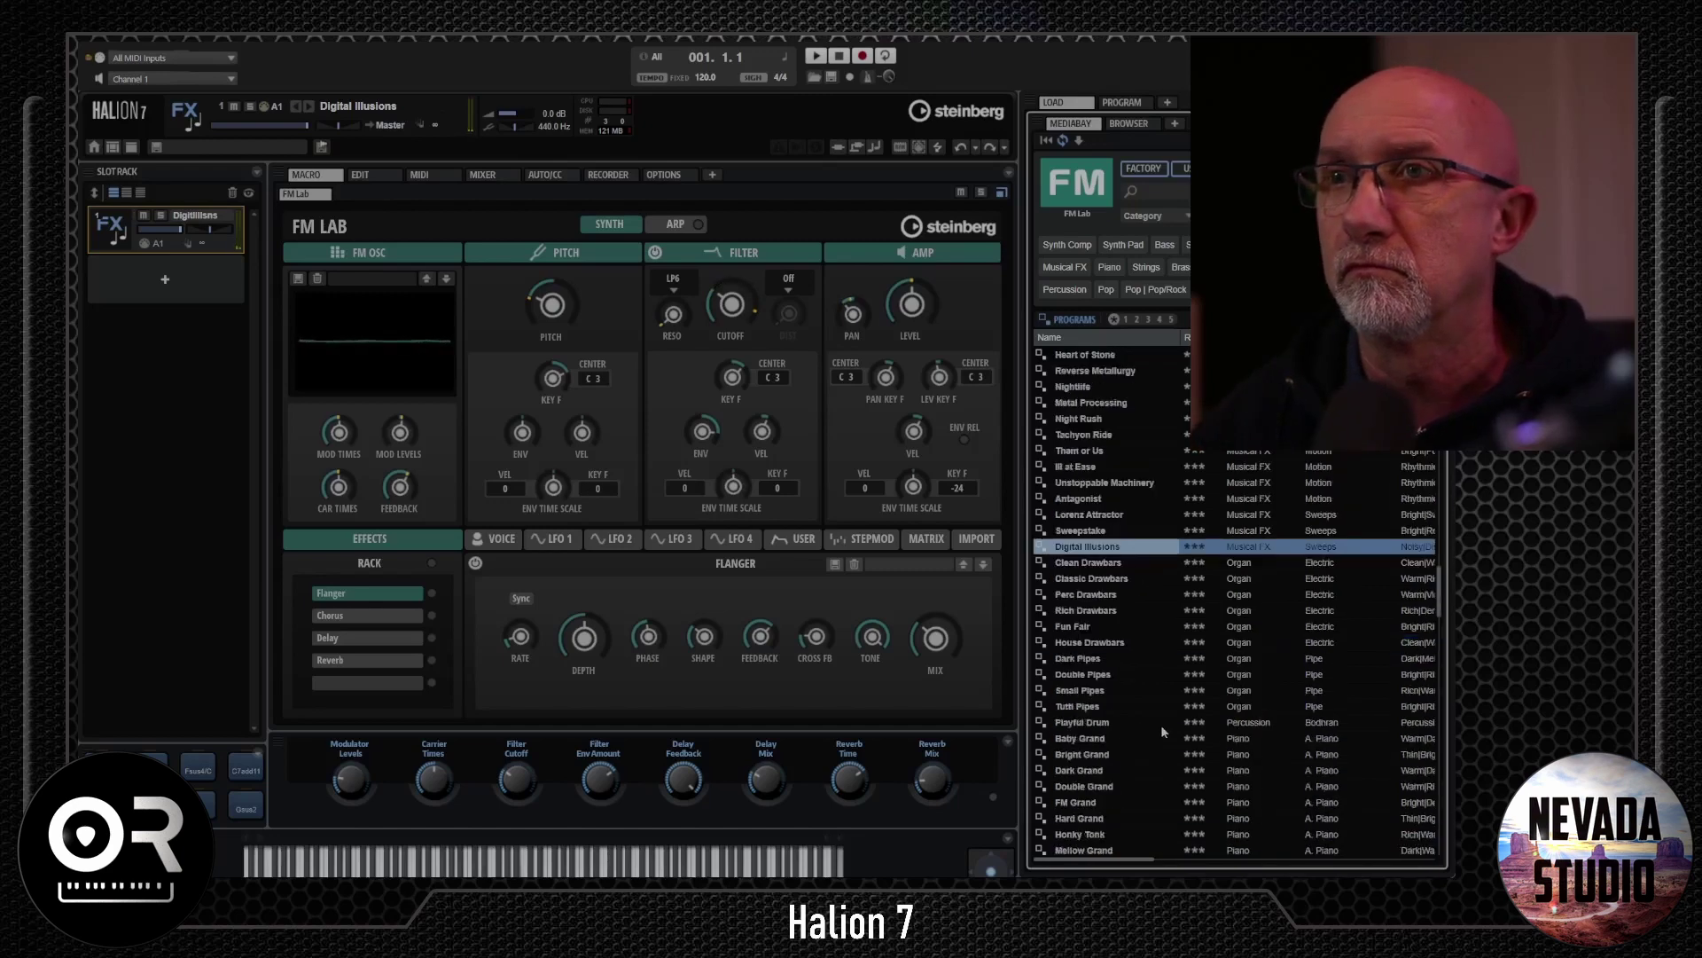
double_click(1091, 596)
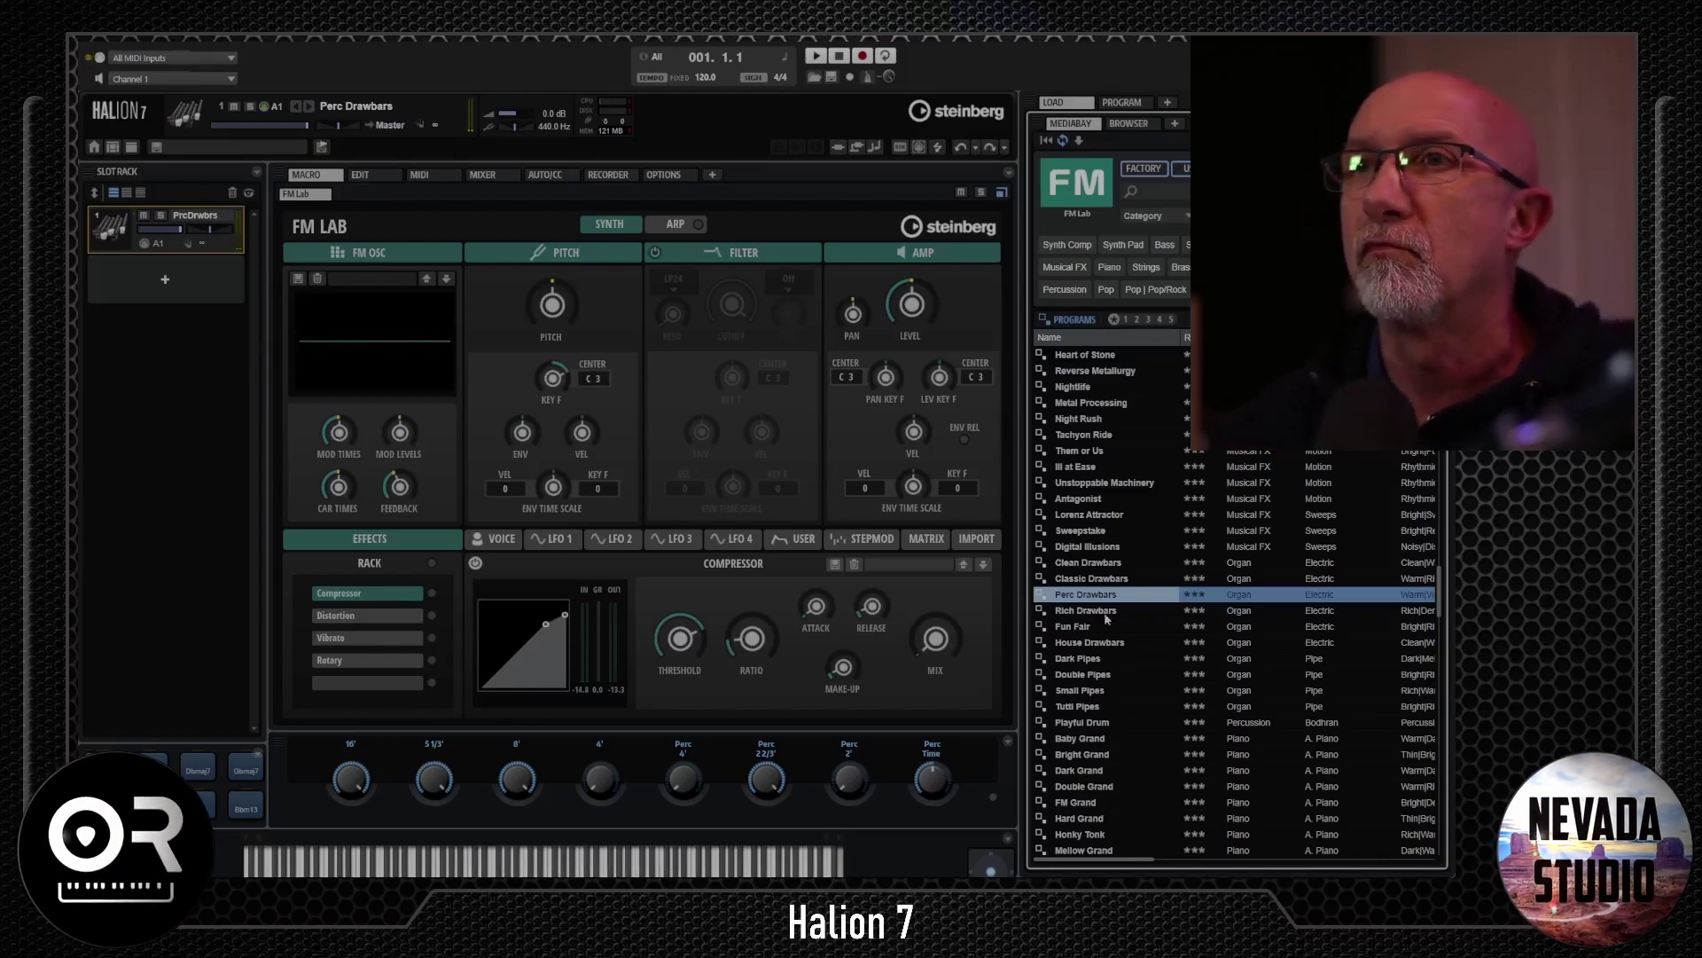
left_click(1106, 613)
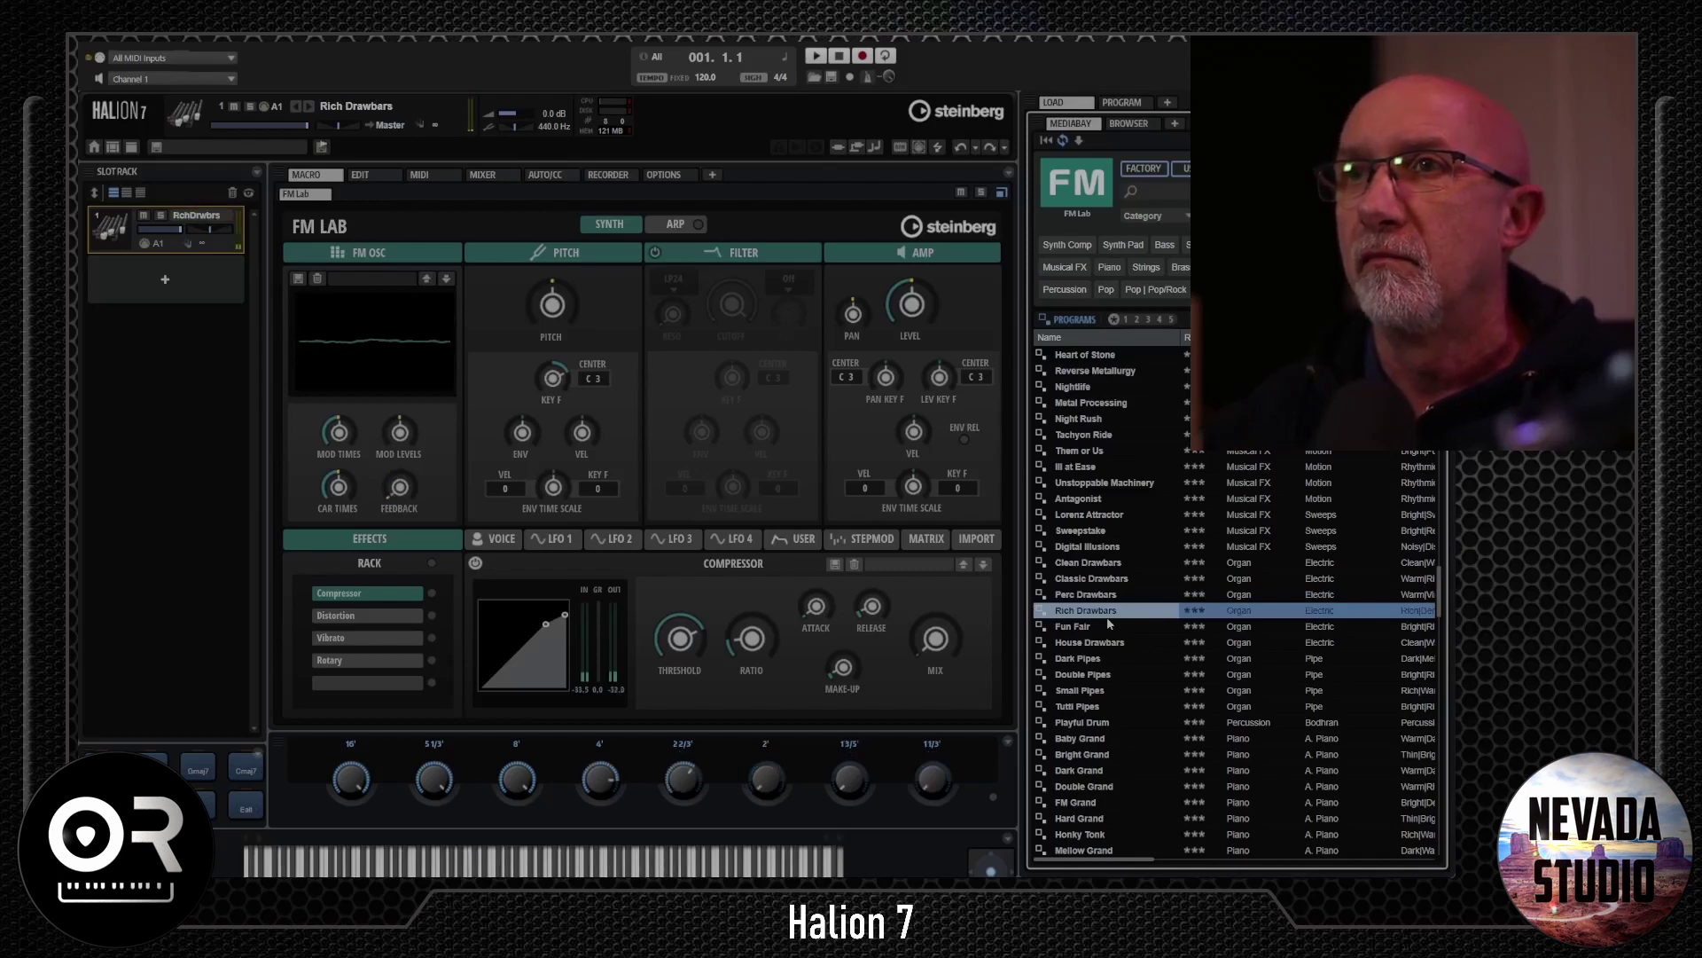
left_click(1091, 676)
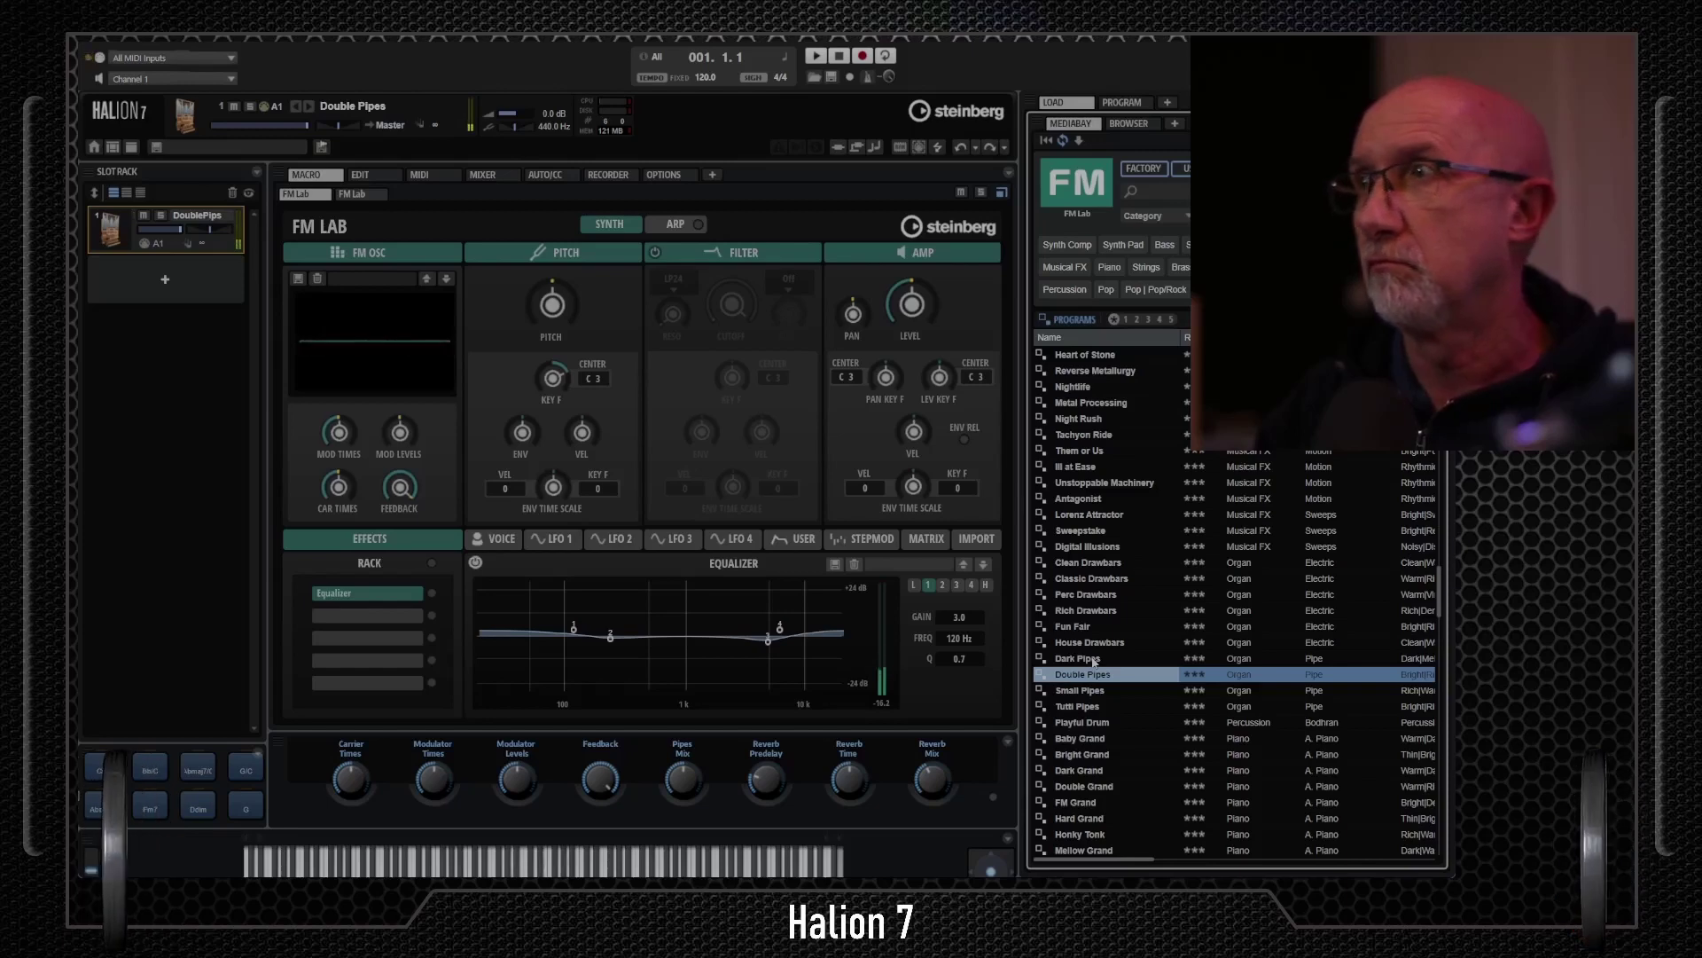
double_click(1094, 706)
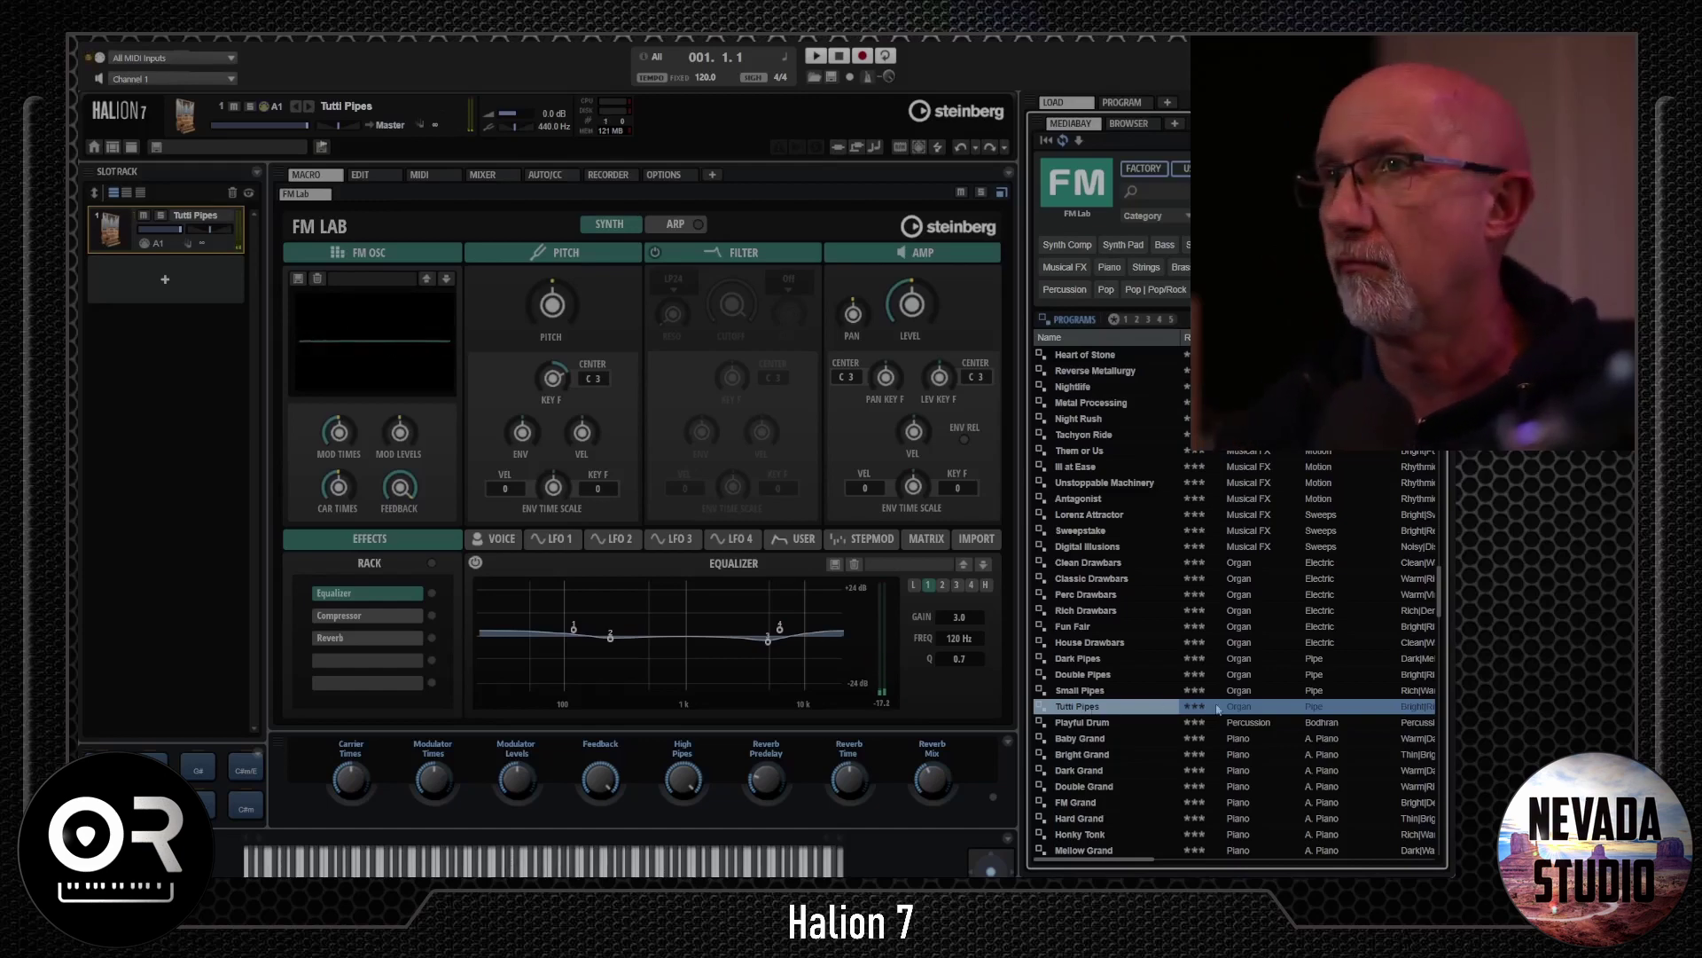
- Audition the piano programs Baby Grand, Bright Grand and Soft Grand
left_click(1109, 740)
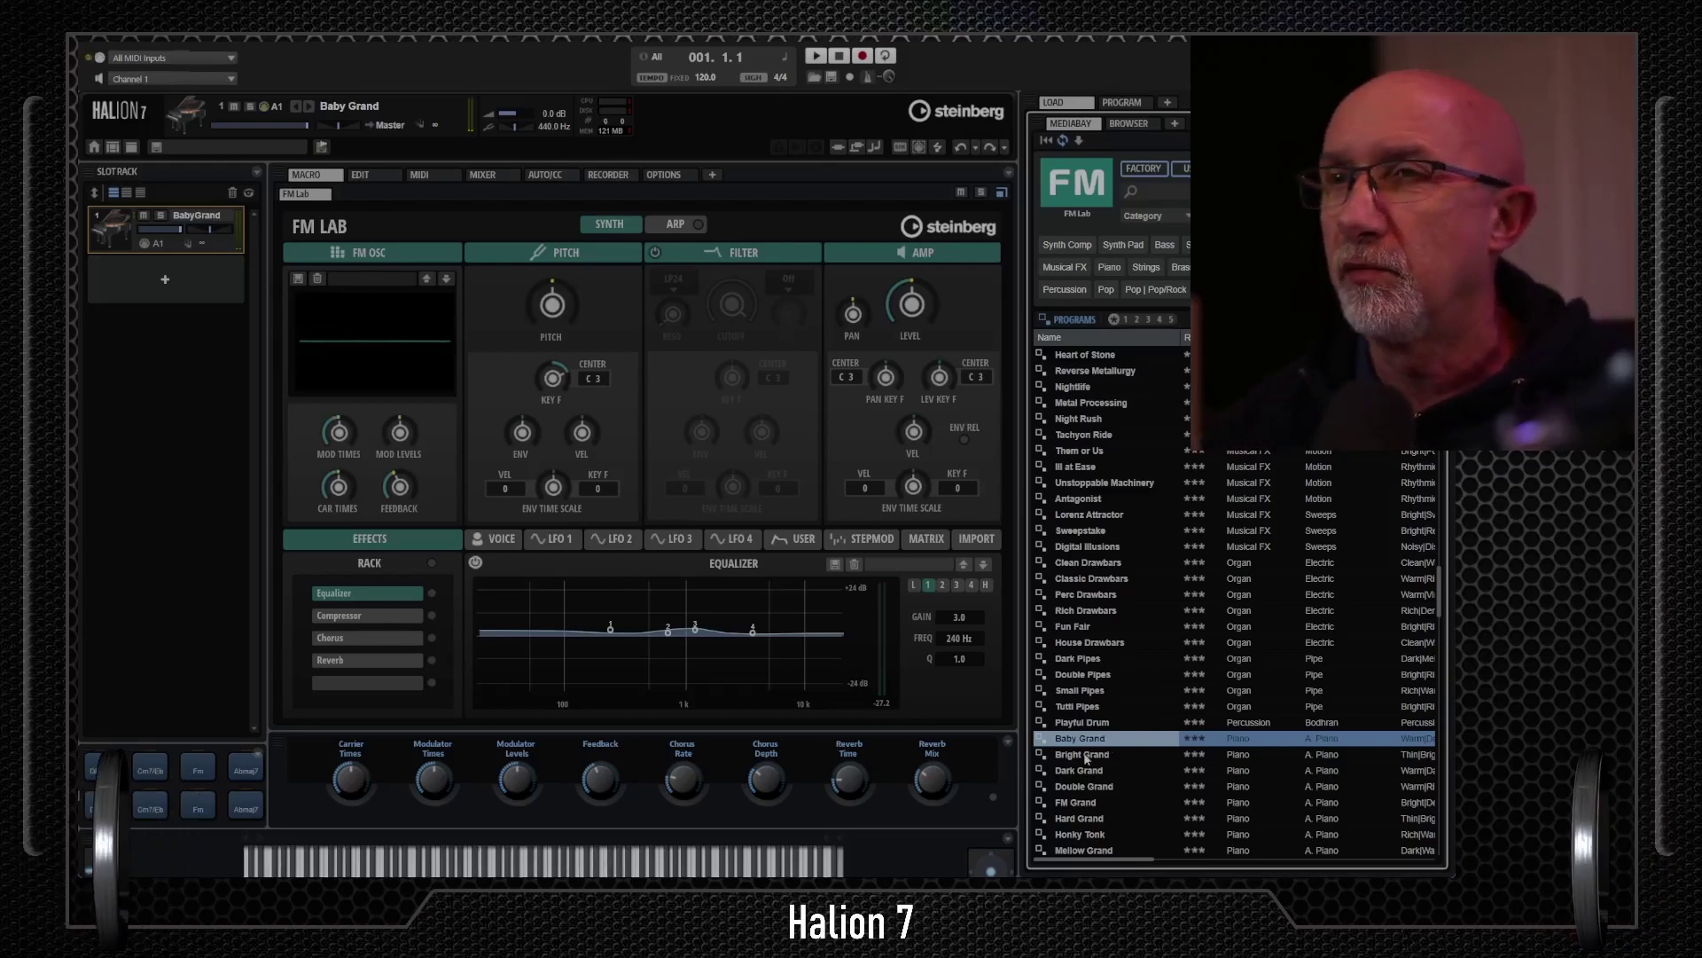
double_click(1083, 755)
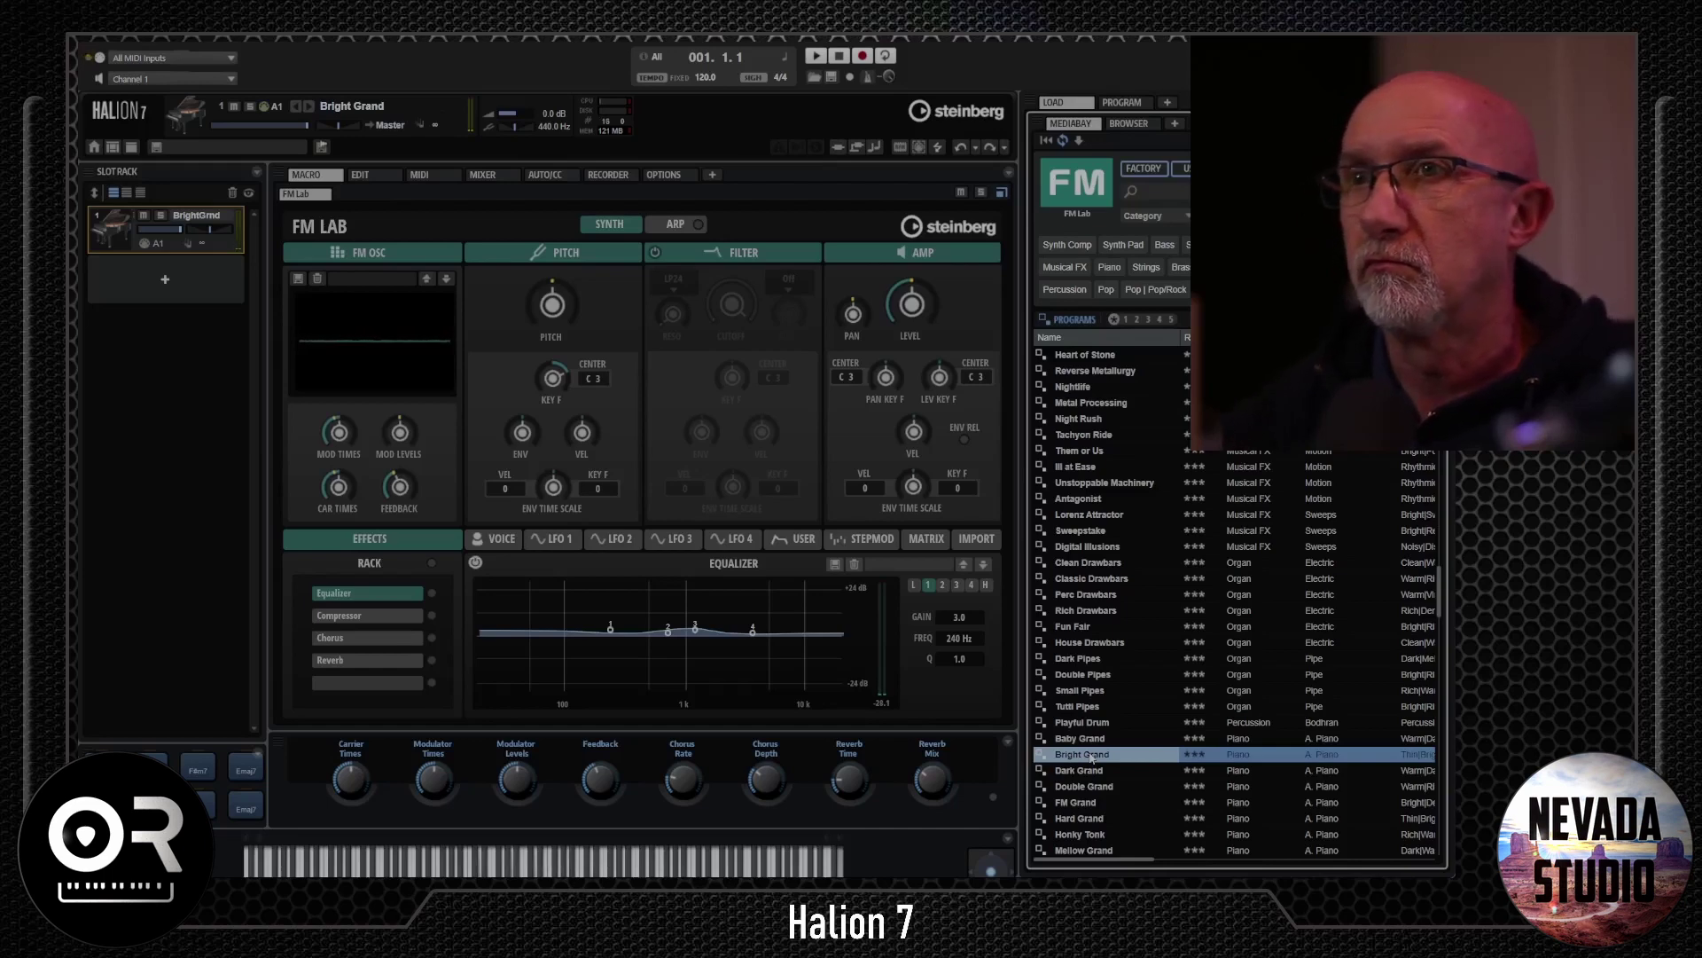
scroll(1169, 788, "down", 4)
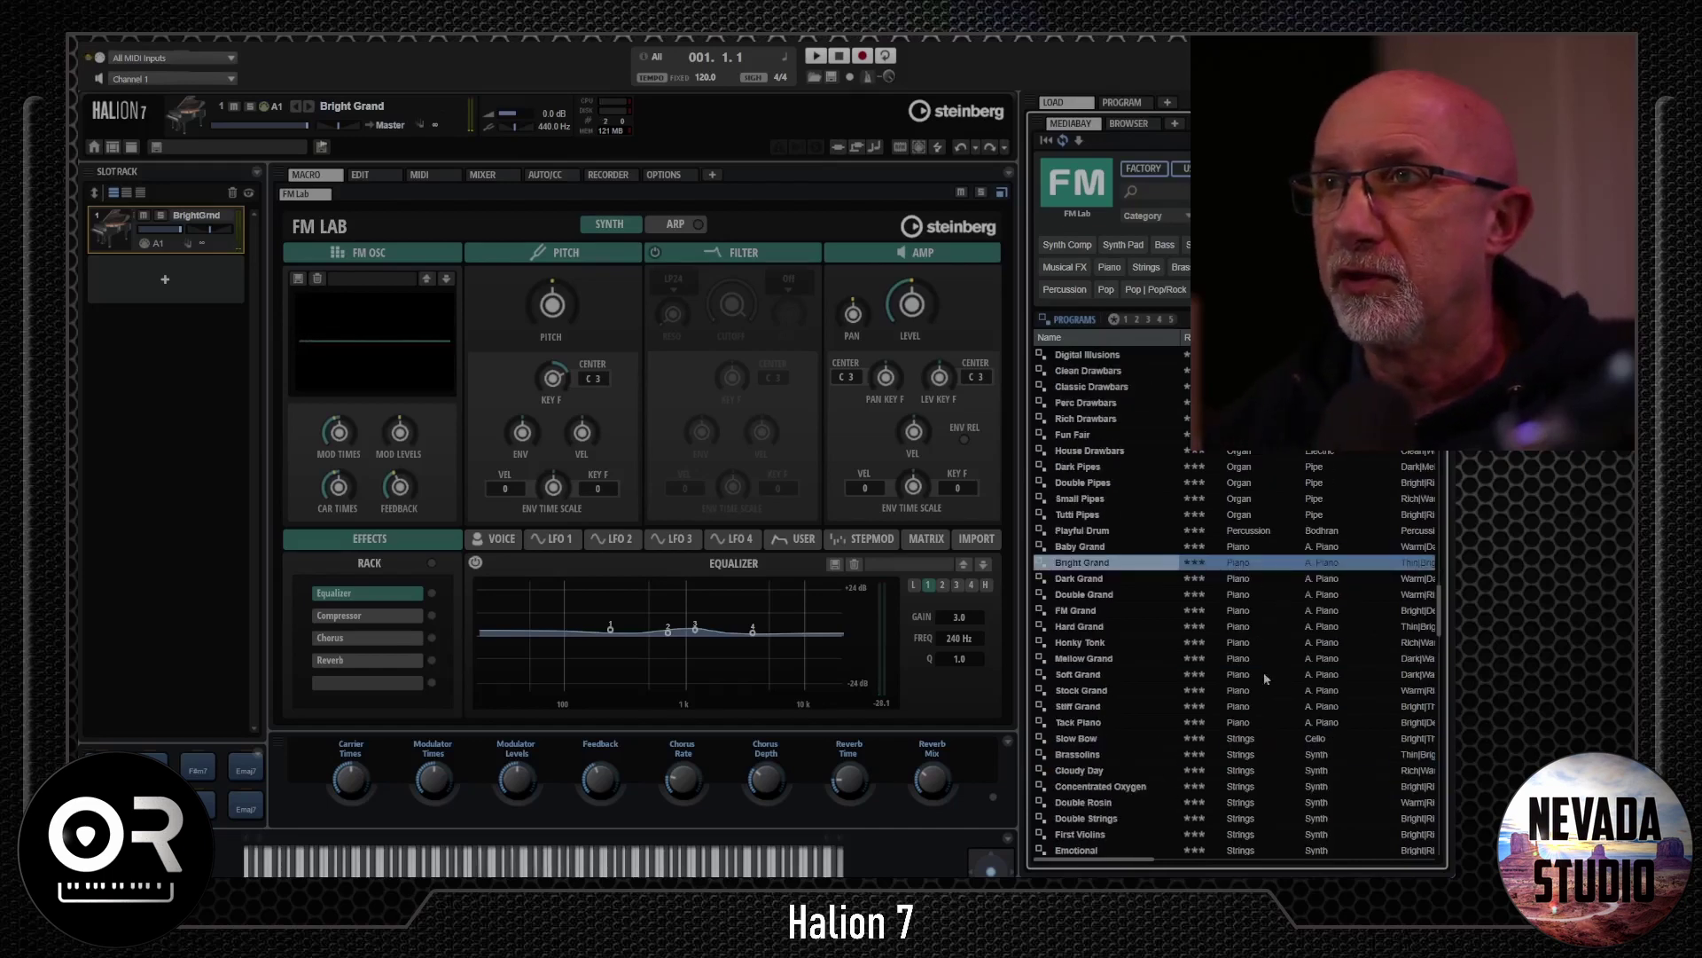
double_click(1080, 675)
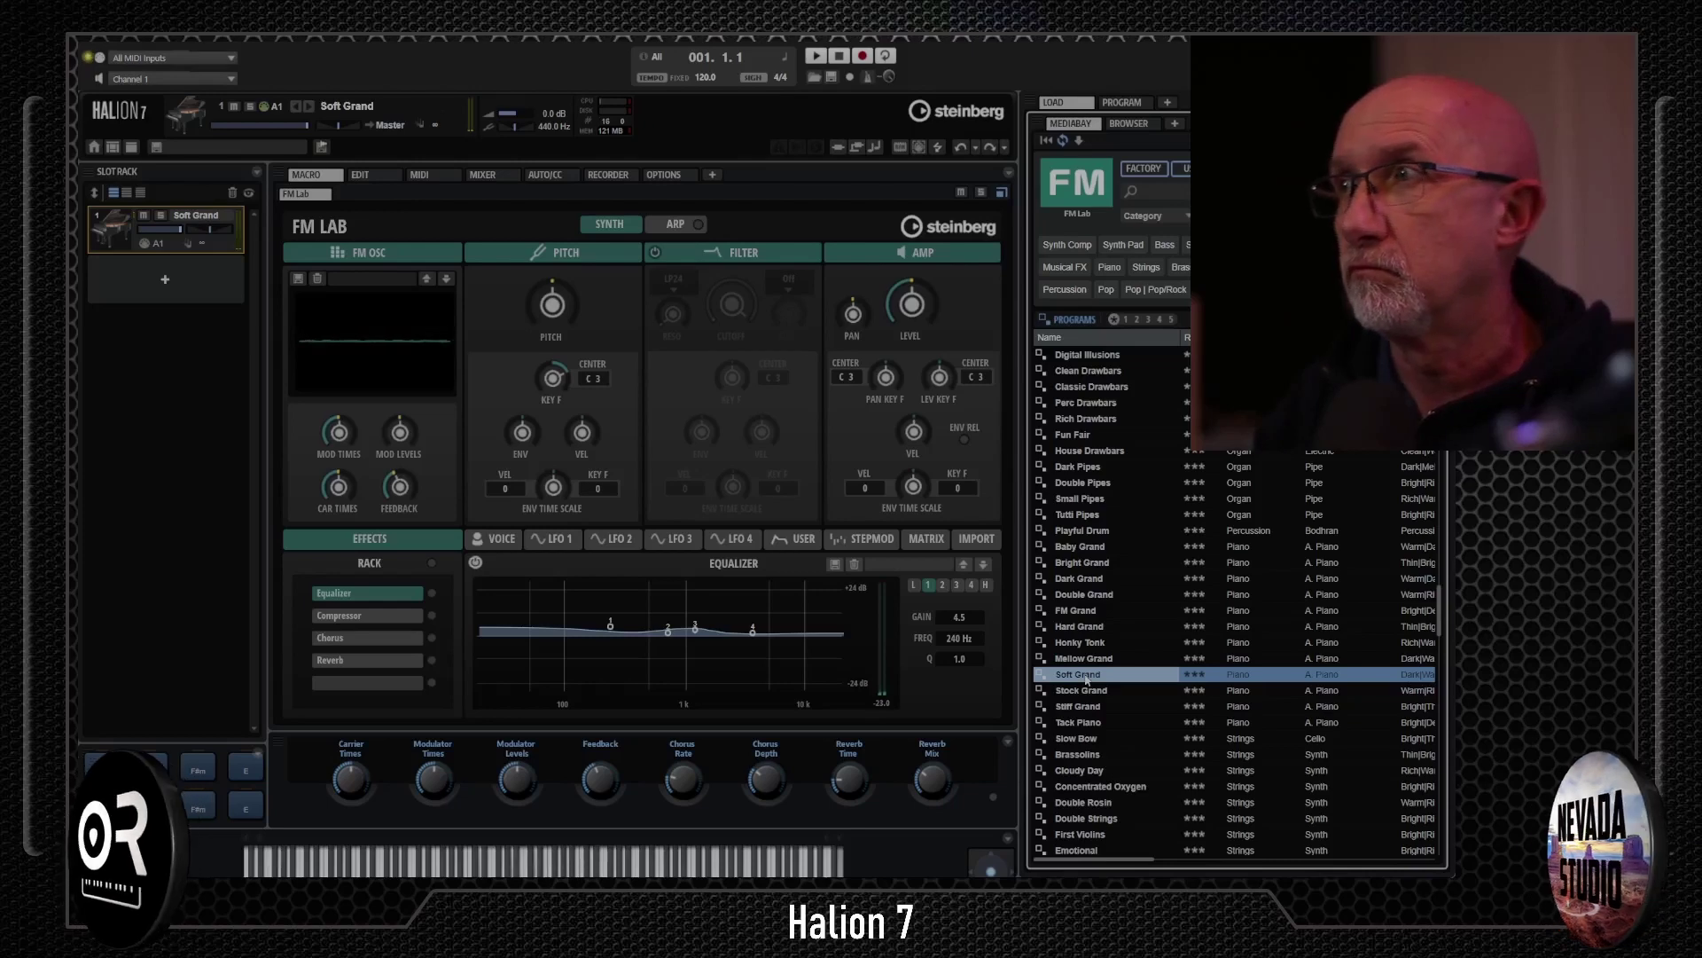
- Load the Brassolins strings program, enable its filter and lower the threshold of its Compressor effect
scroll(1090, 621, "down", 4)
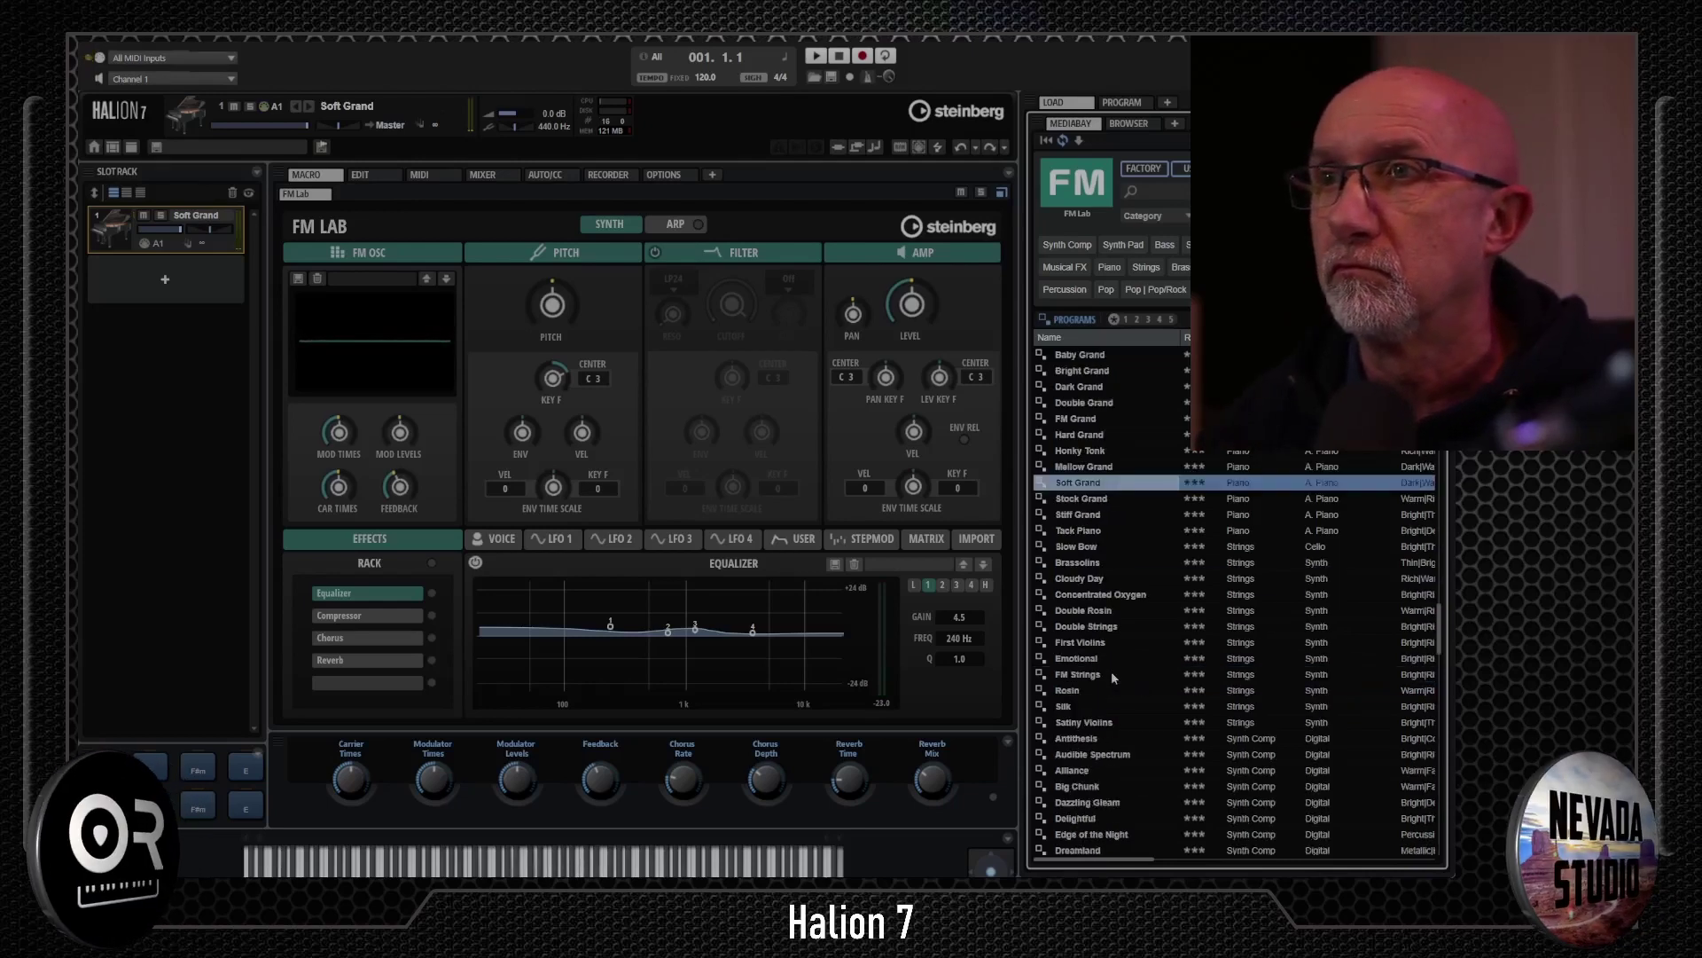
double_click(1078, 563)
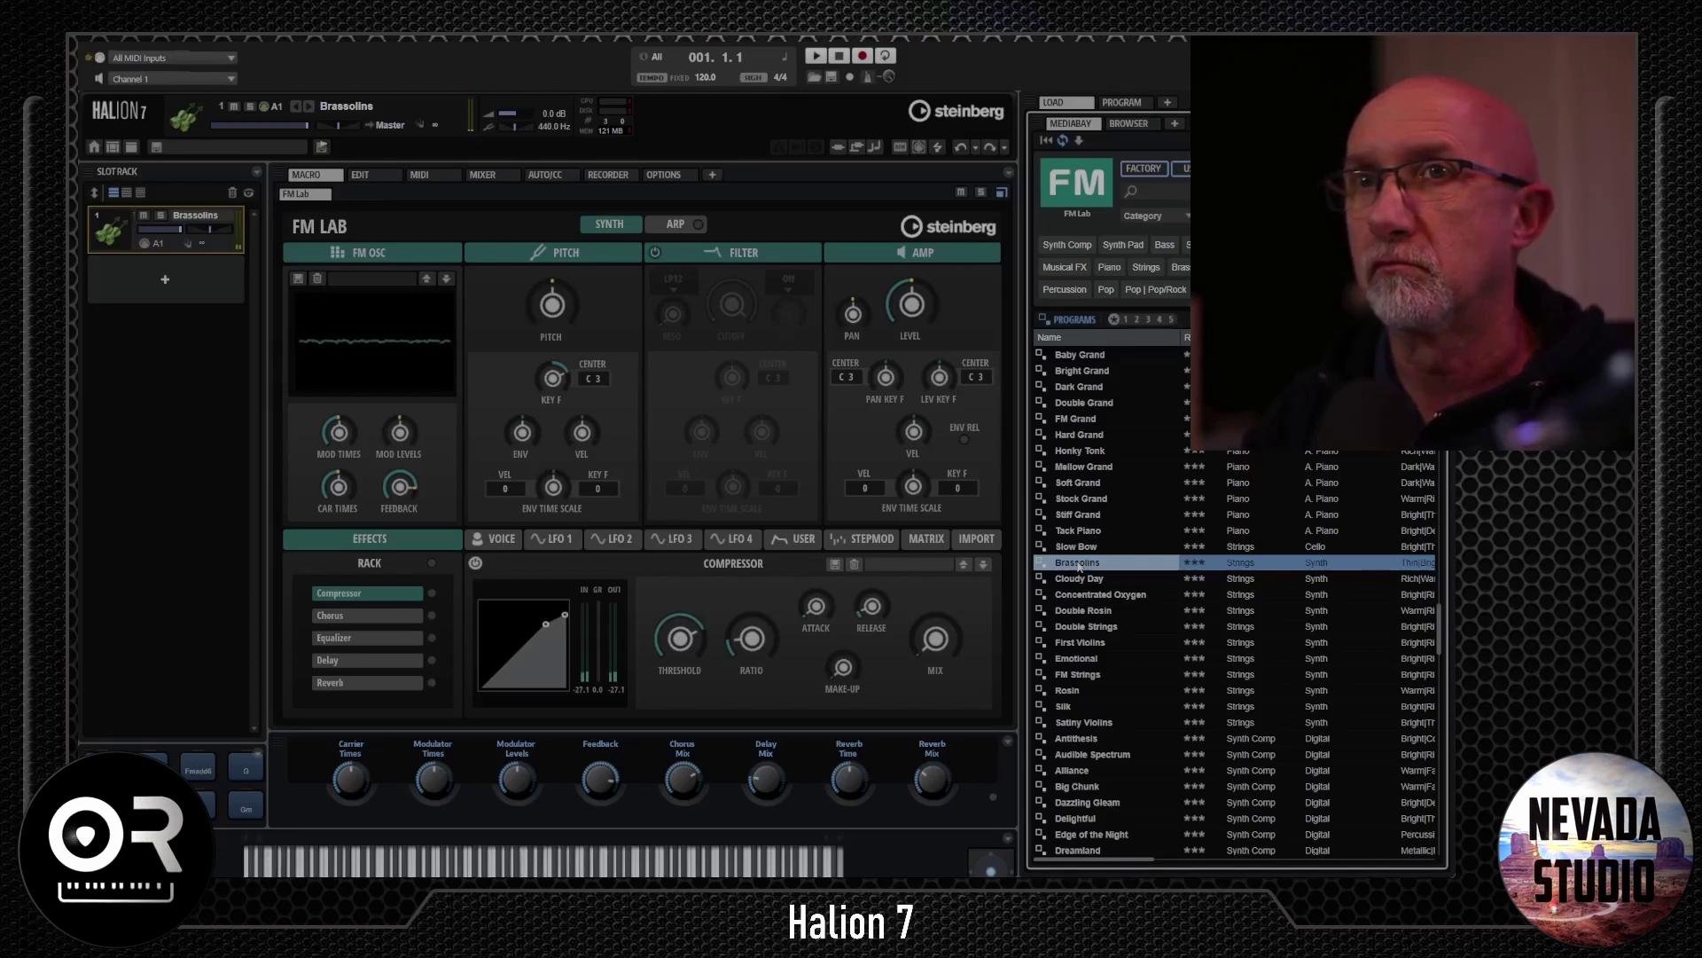
left_click(655, 252)
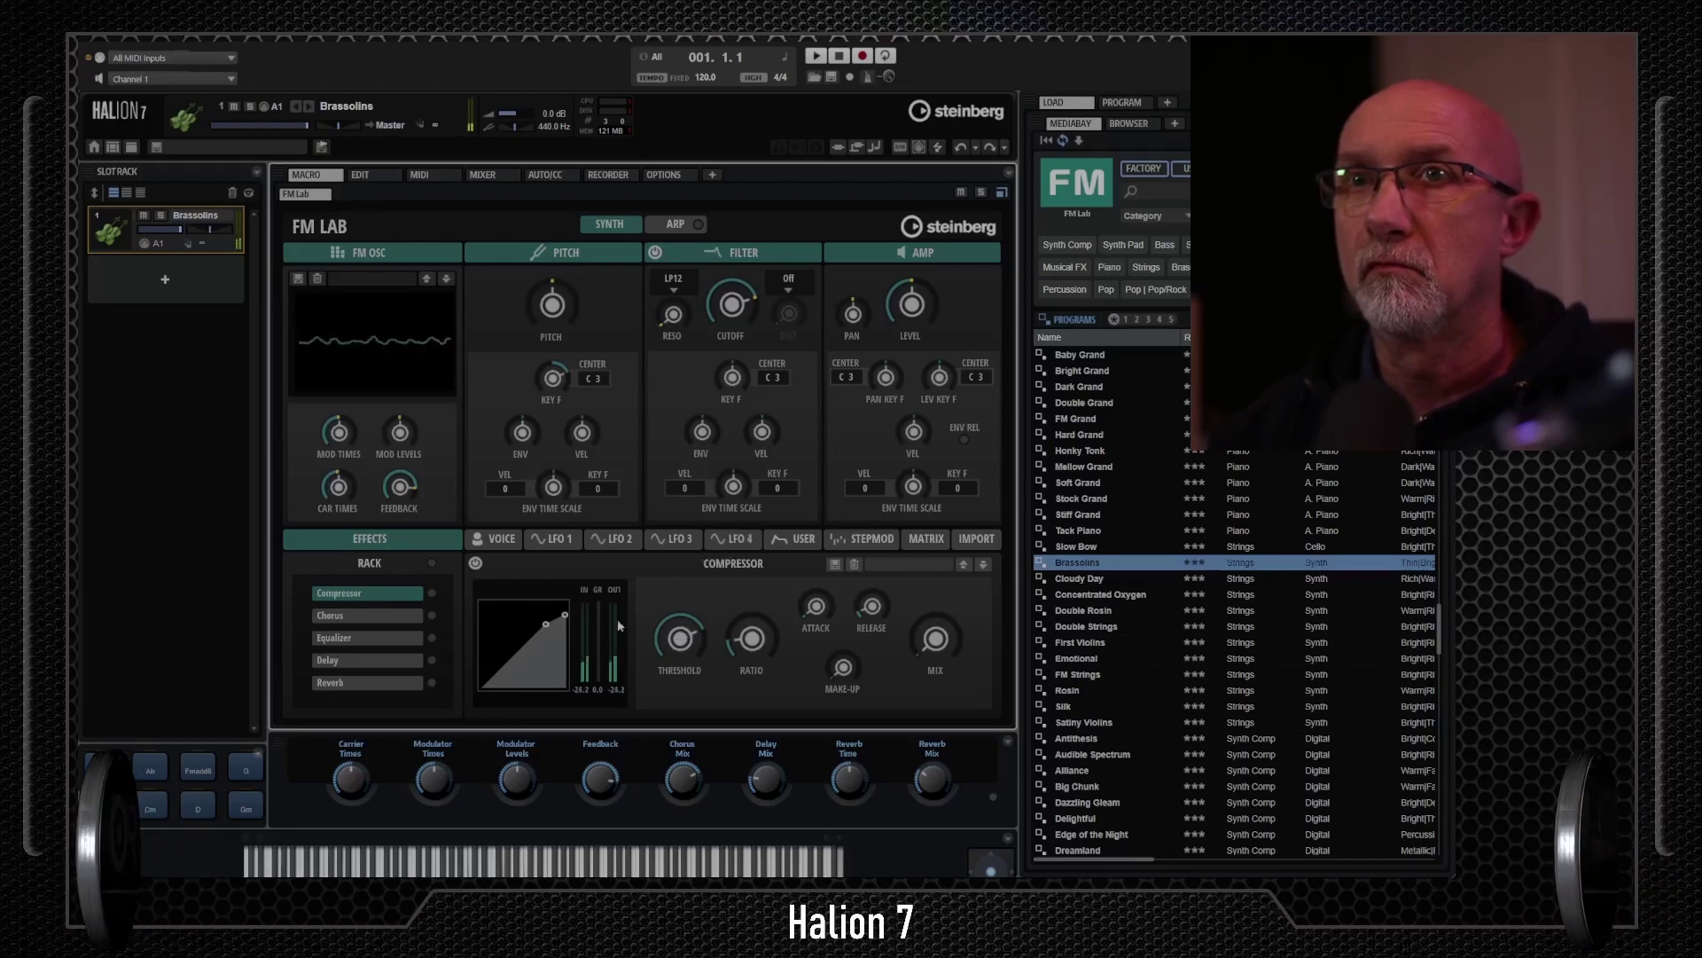
left_click_drag(546, 623, 538, 650)
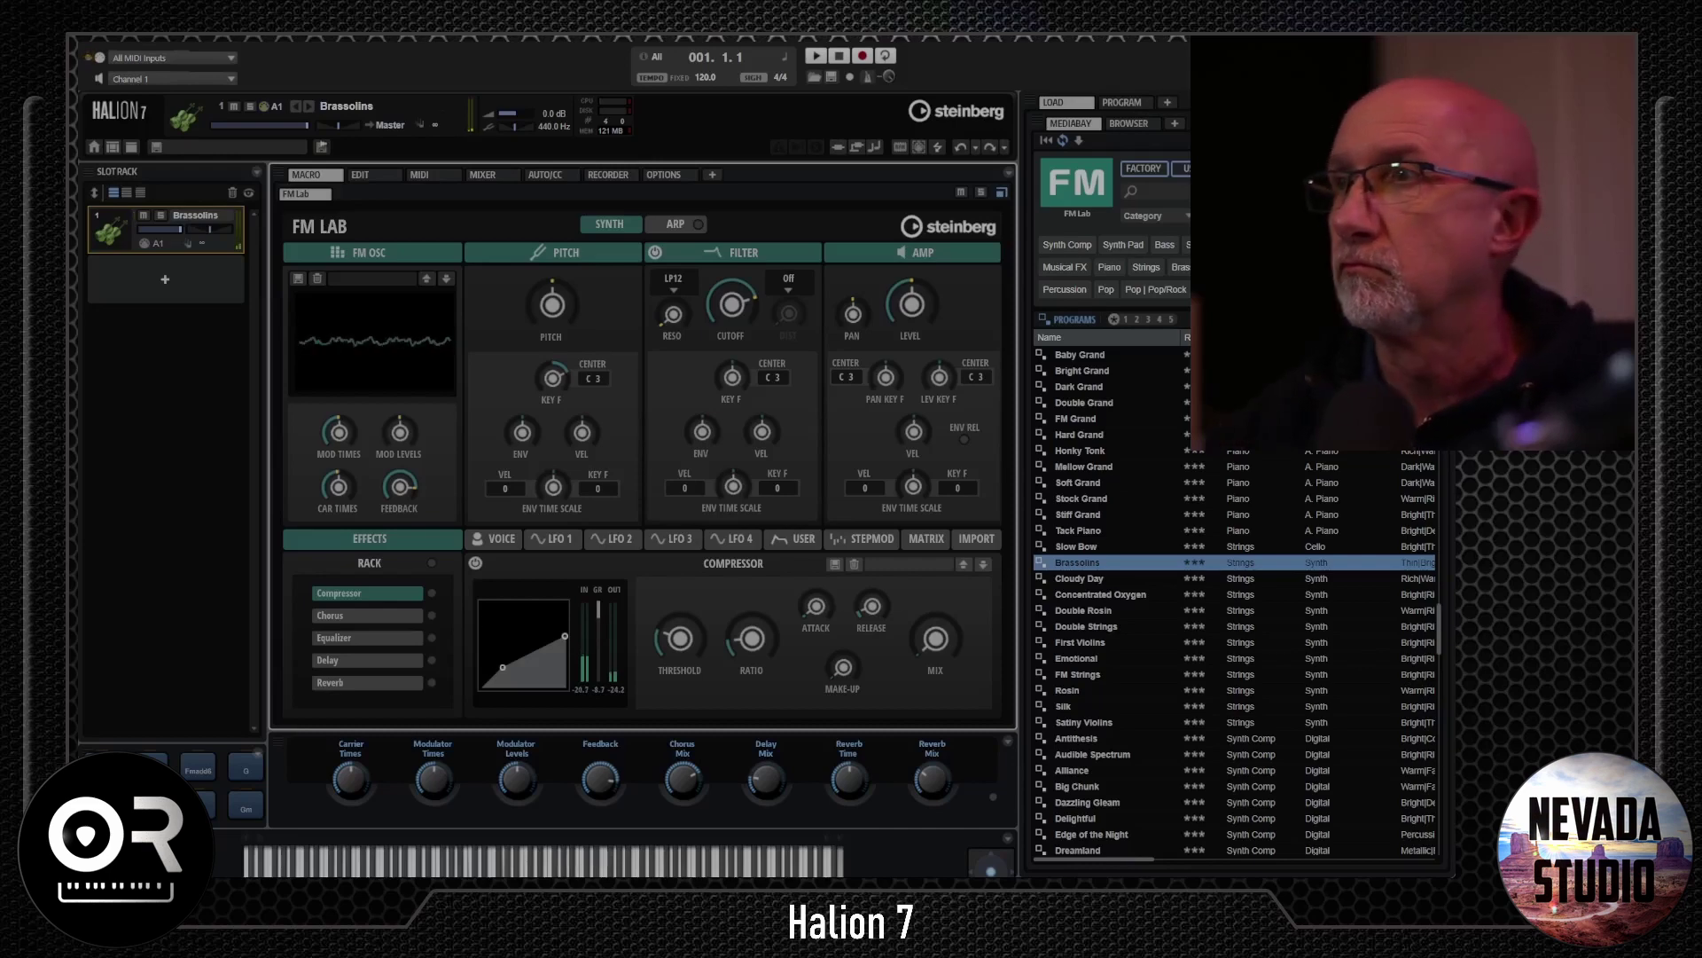
- Audition the strings programs Concentrated Oxygen, Emotional, Silk and Satiny Violins
double_click(1094, 599)
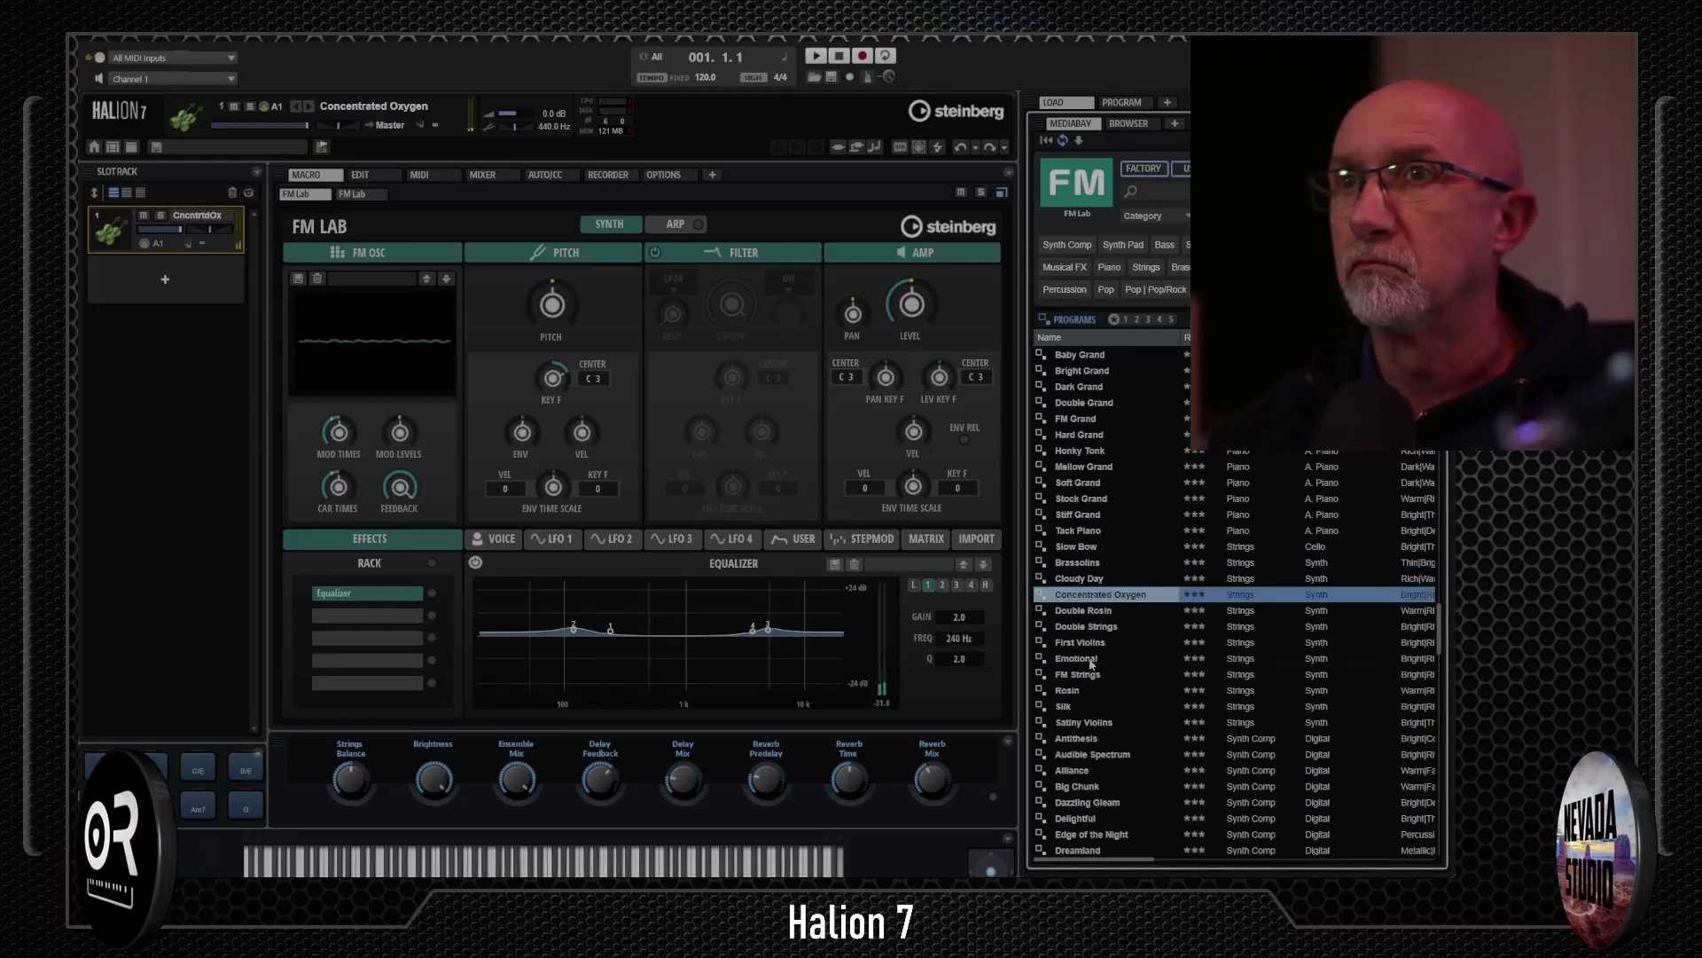
double_click(1087, 659)
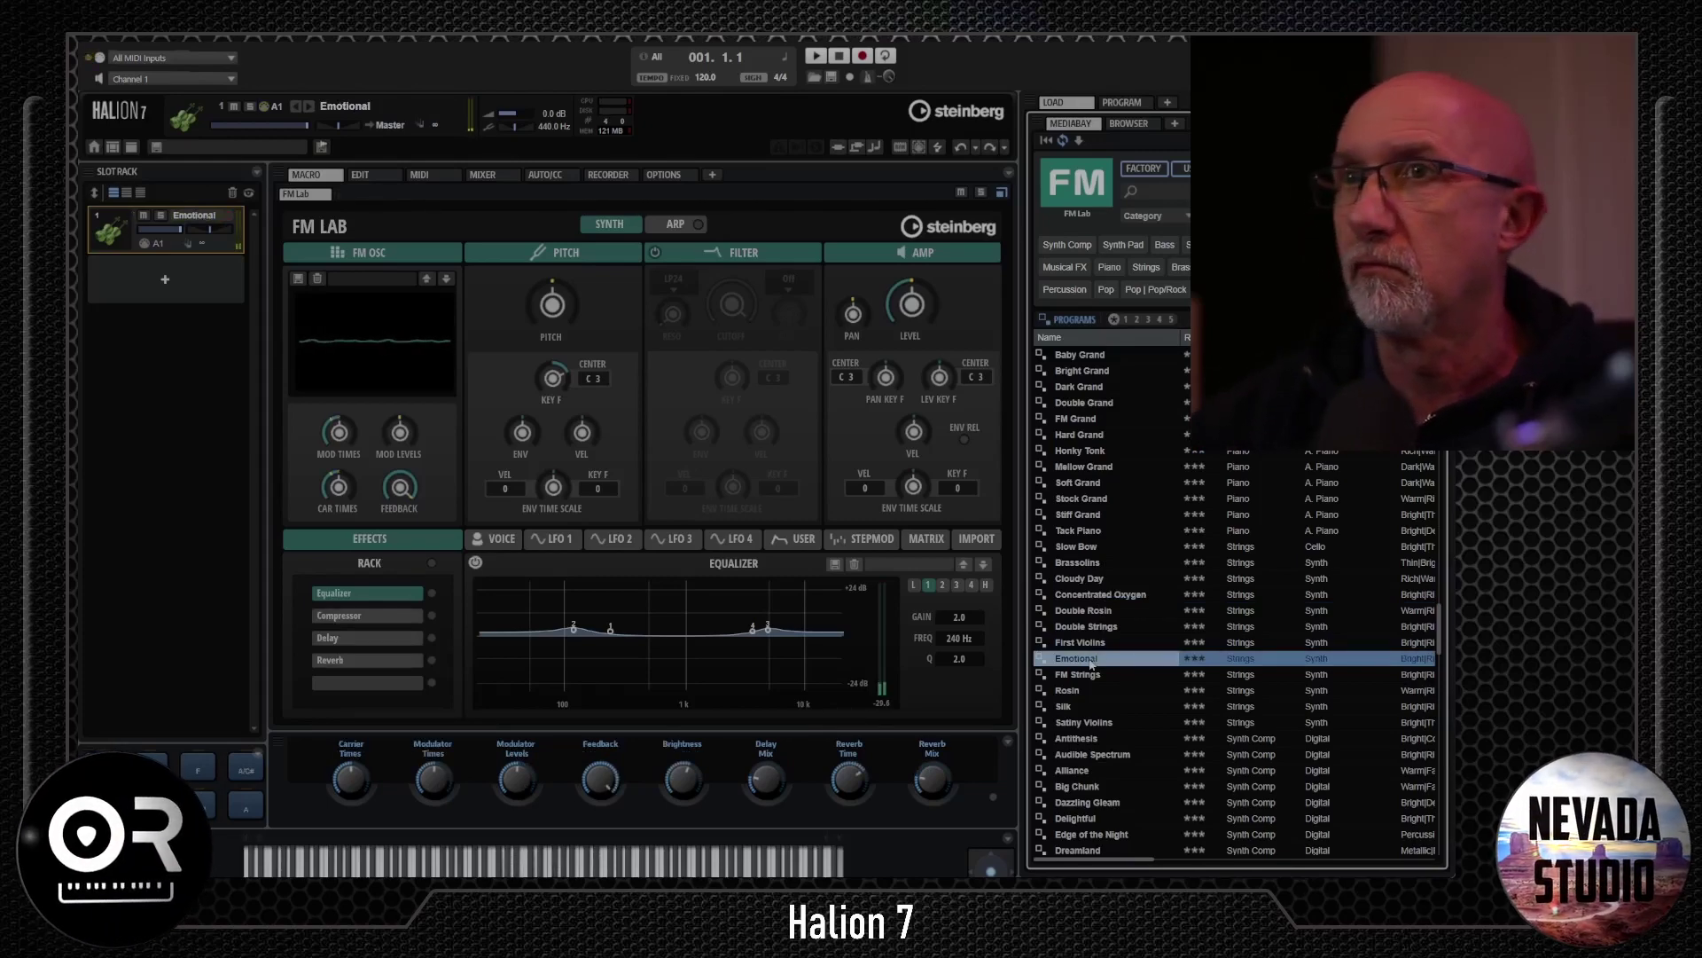
double_click(1079, 707)
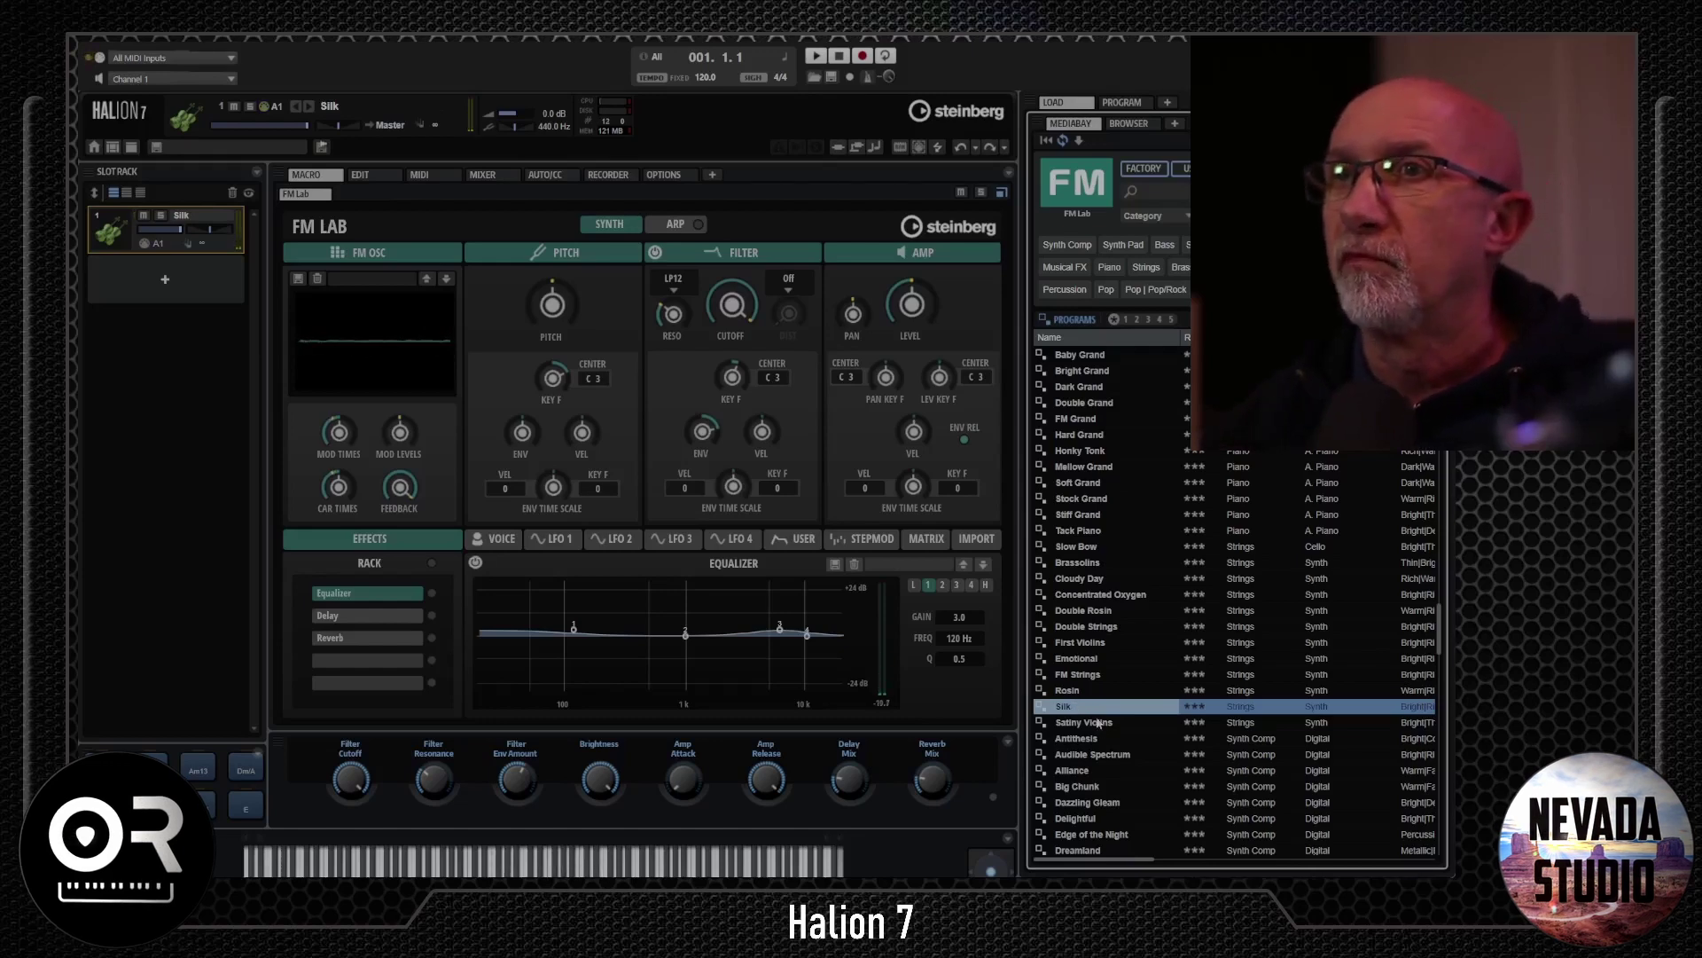
double_click(1100, 723)
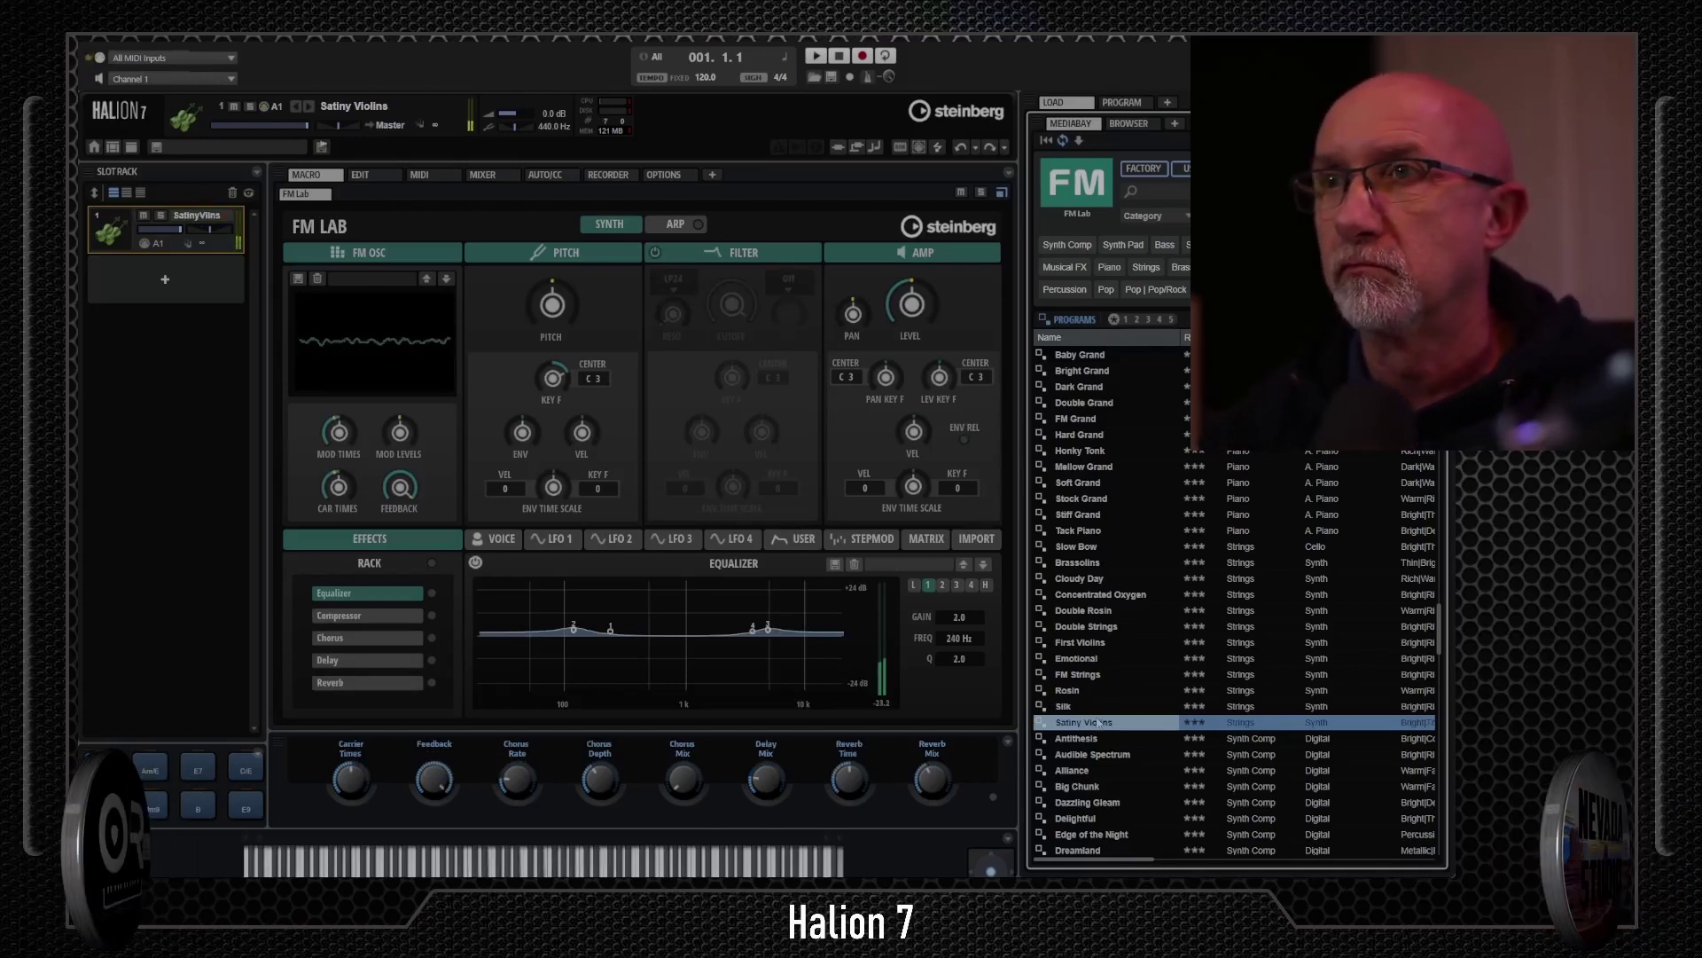
- Audition the digital synth comp programs Alliance, Dazzling Gleam and Edge of the Night
double_click(1089, 772)
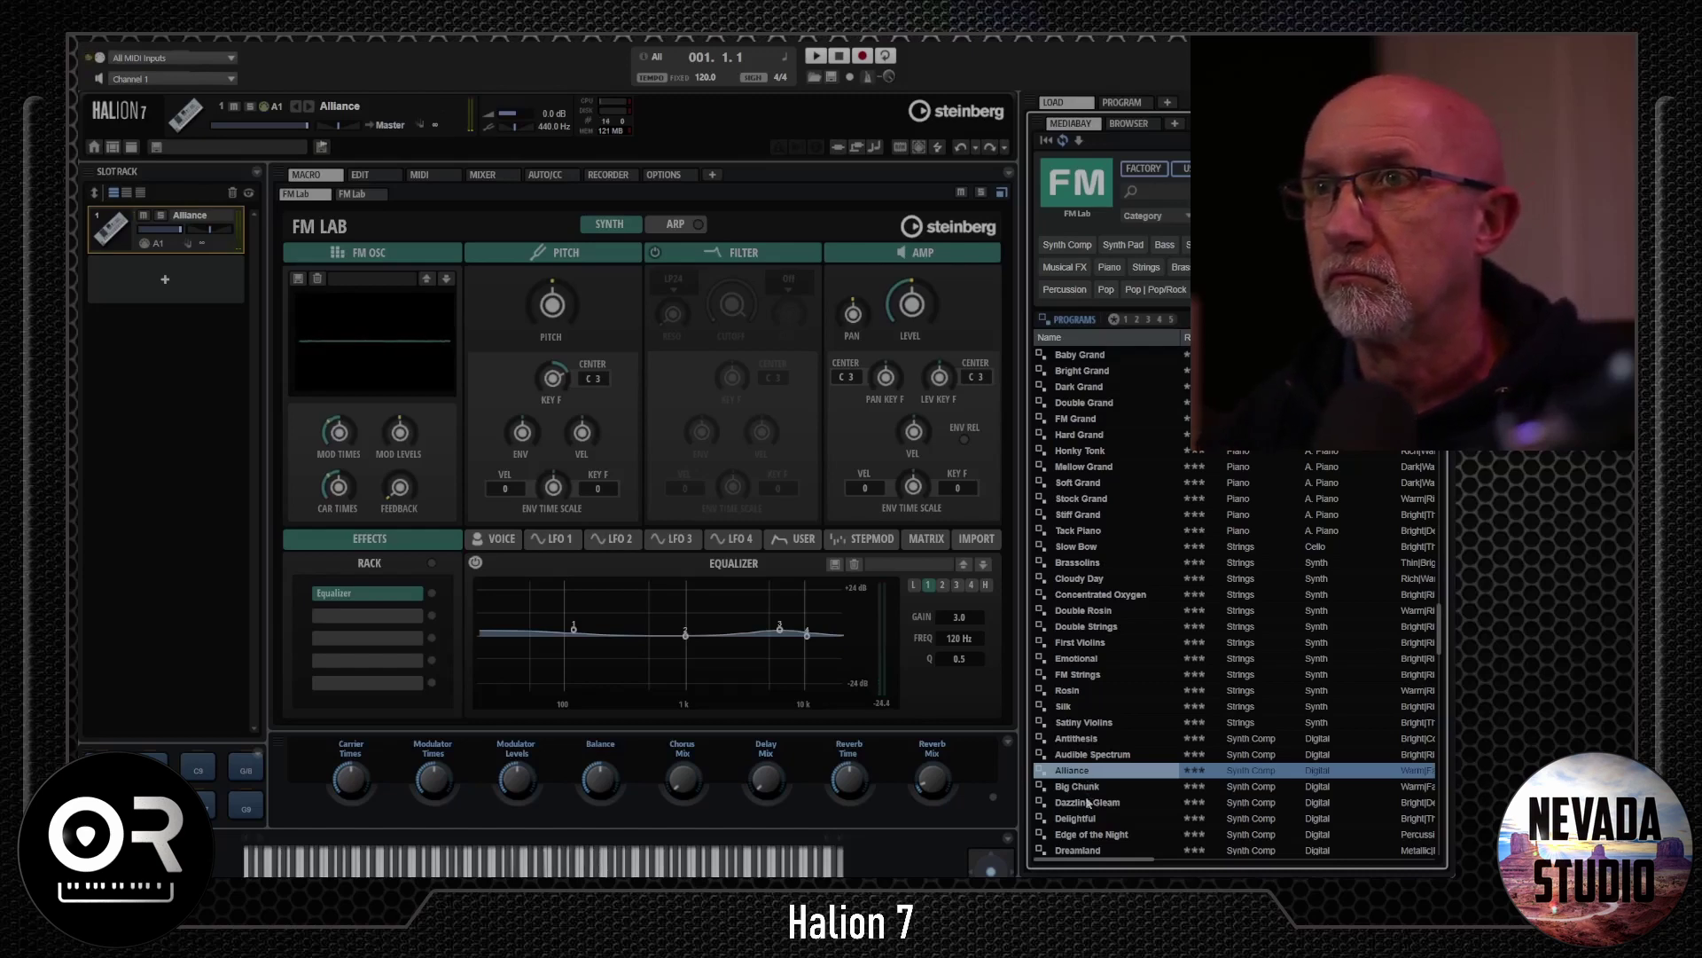
double_click(1089, 802)
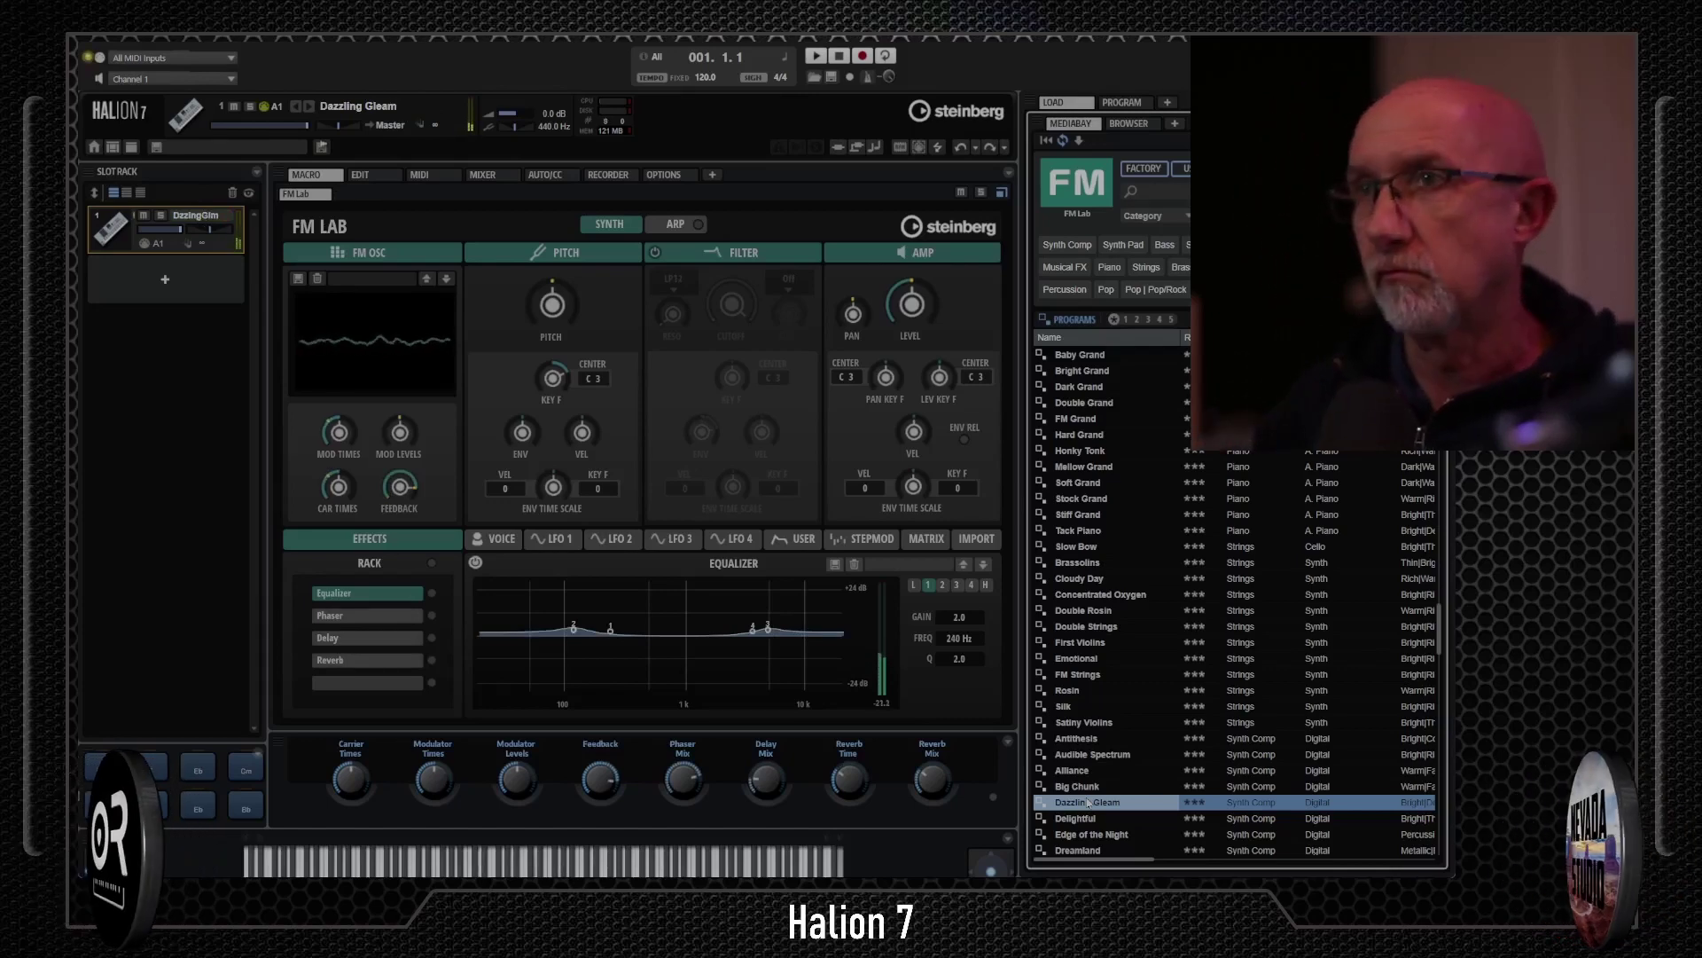
scroll(1206, 752, "down", 4)
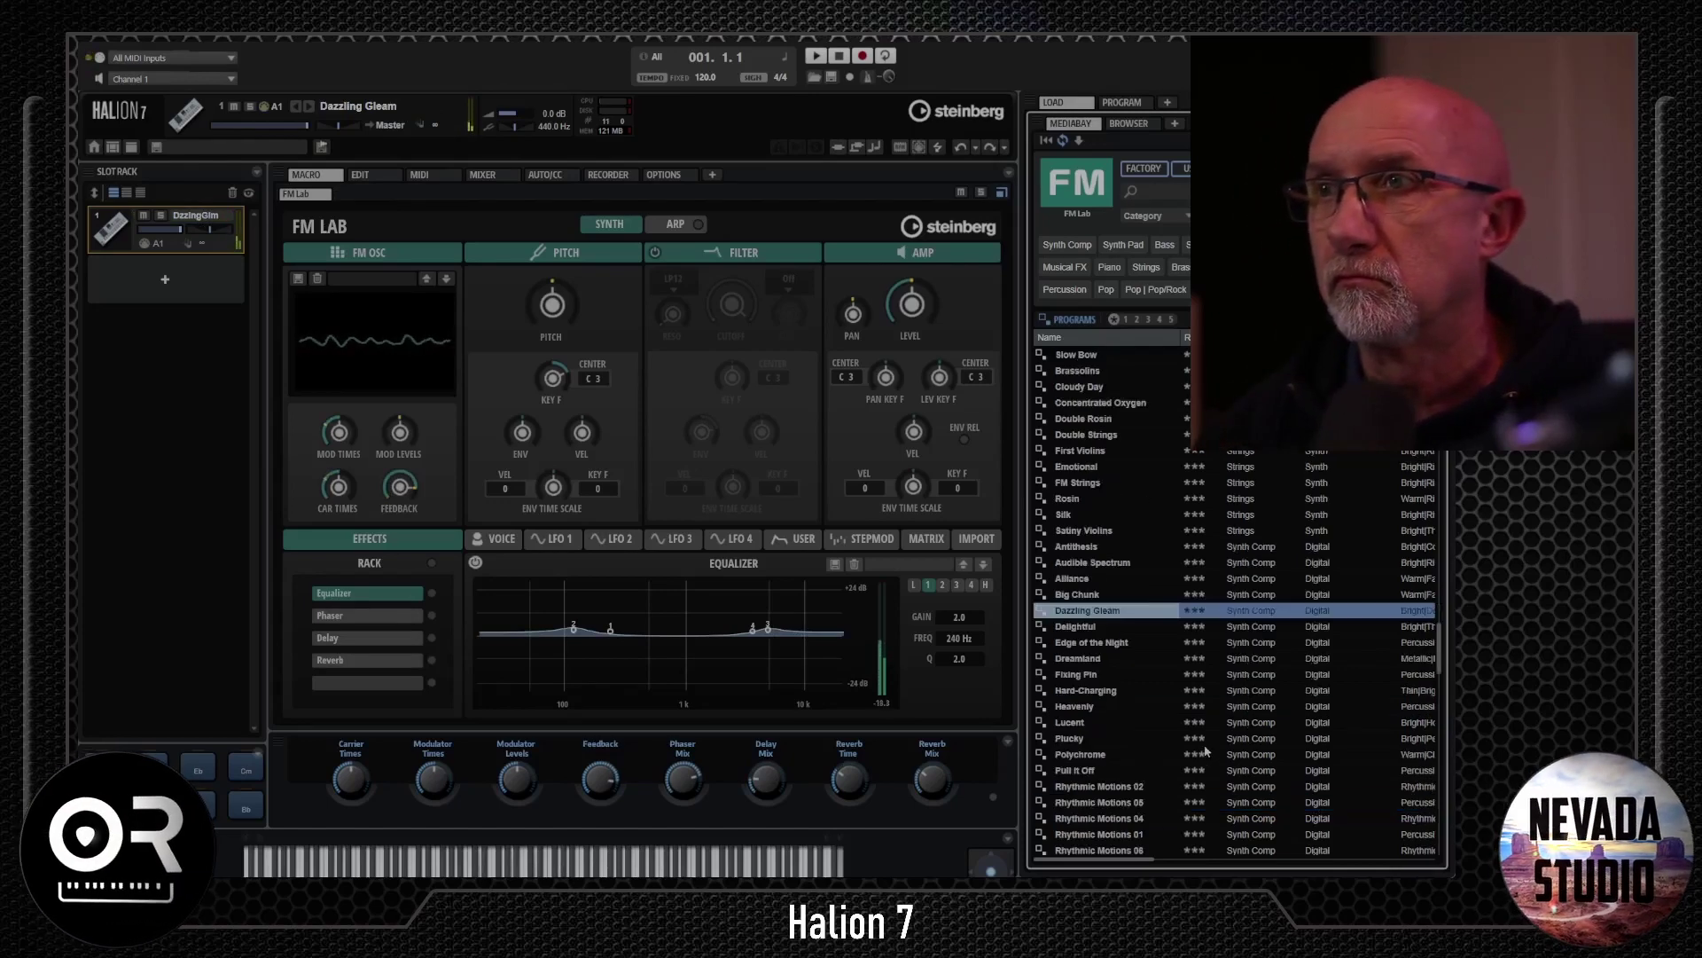
left_click(1096, 642)
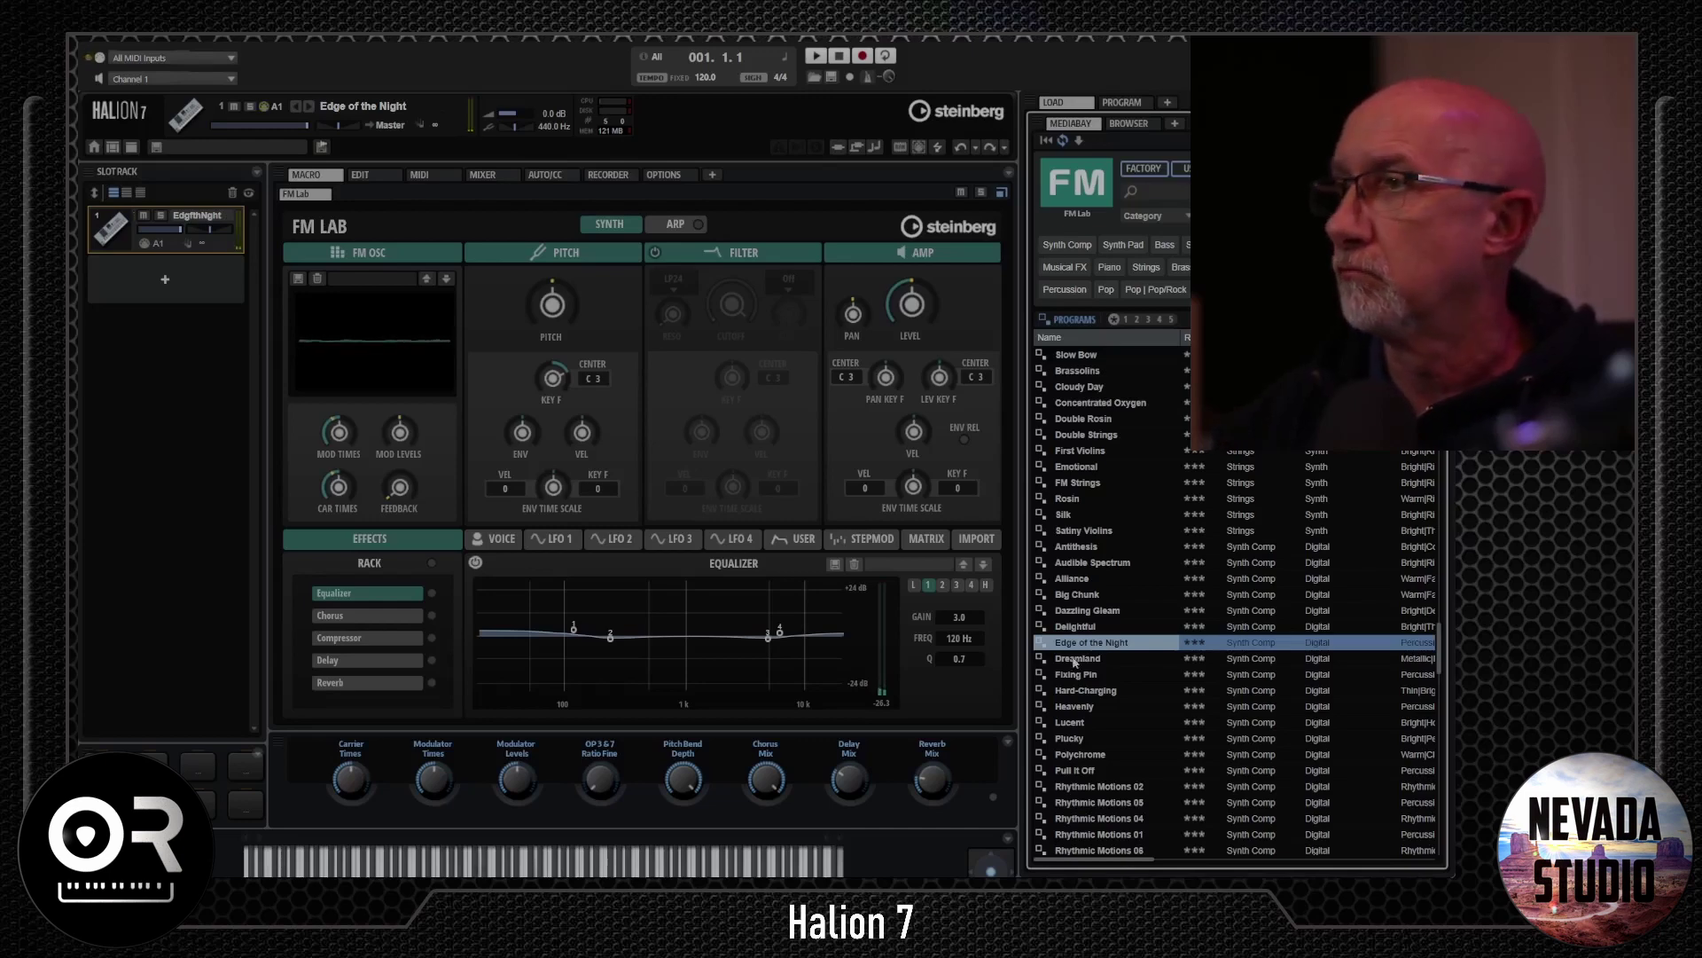
- Load the Dreamland program, enable its filter and cut Equalizer band 1 to -24.0 dB at 43 Hz
left_click(1075, 659)
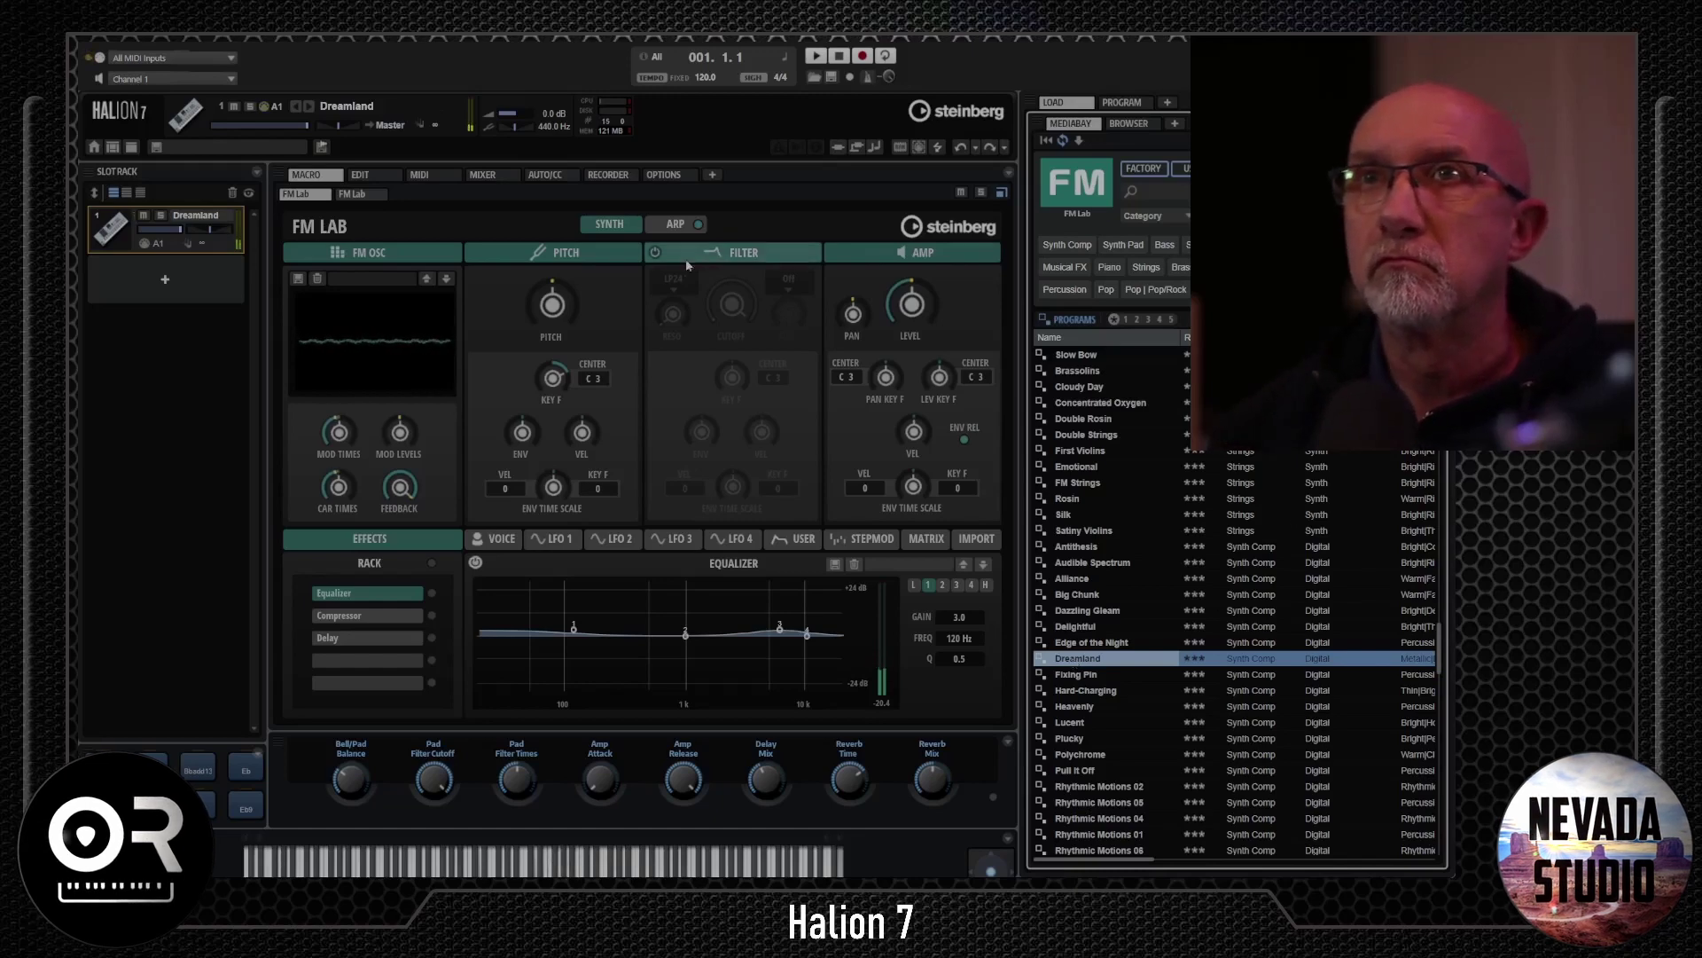
left_click(655, 253)
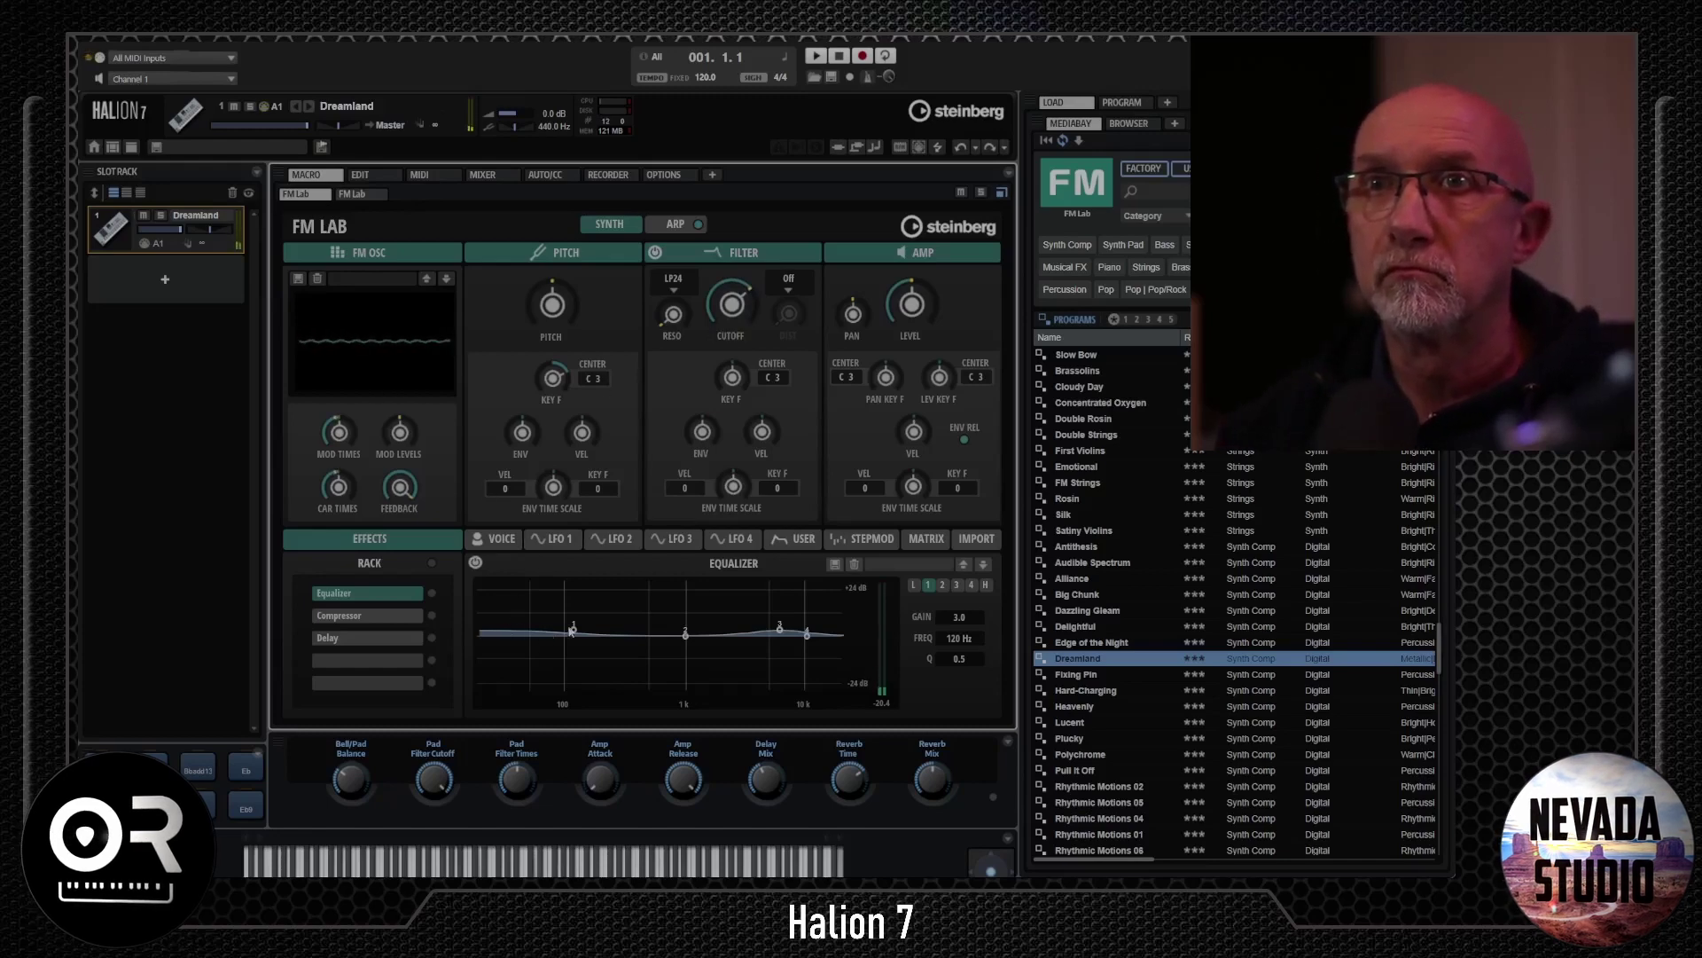
left_click_drag(573, 630, 522, 689)
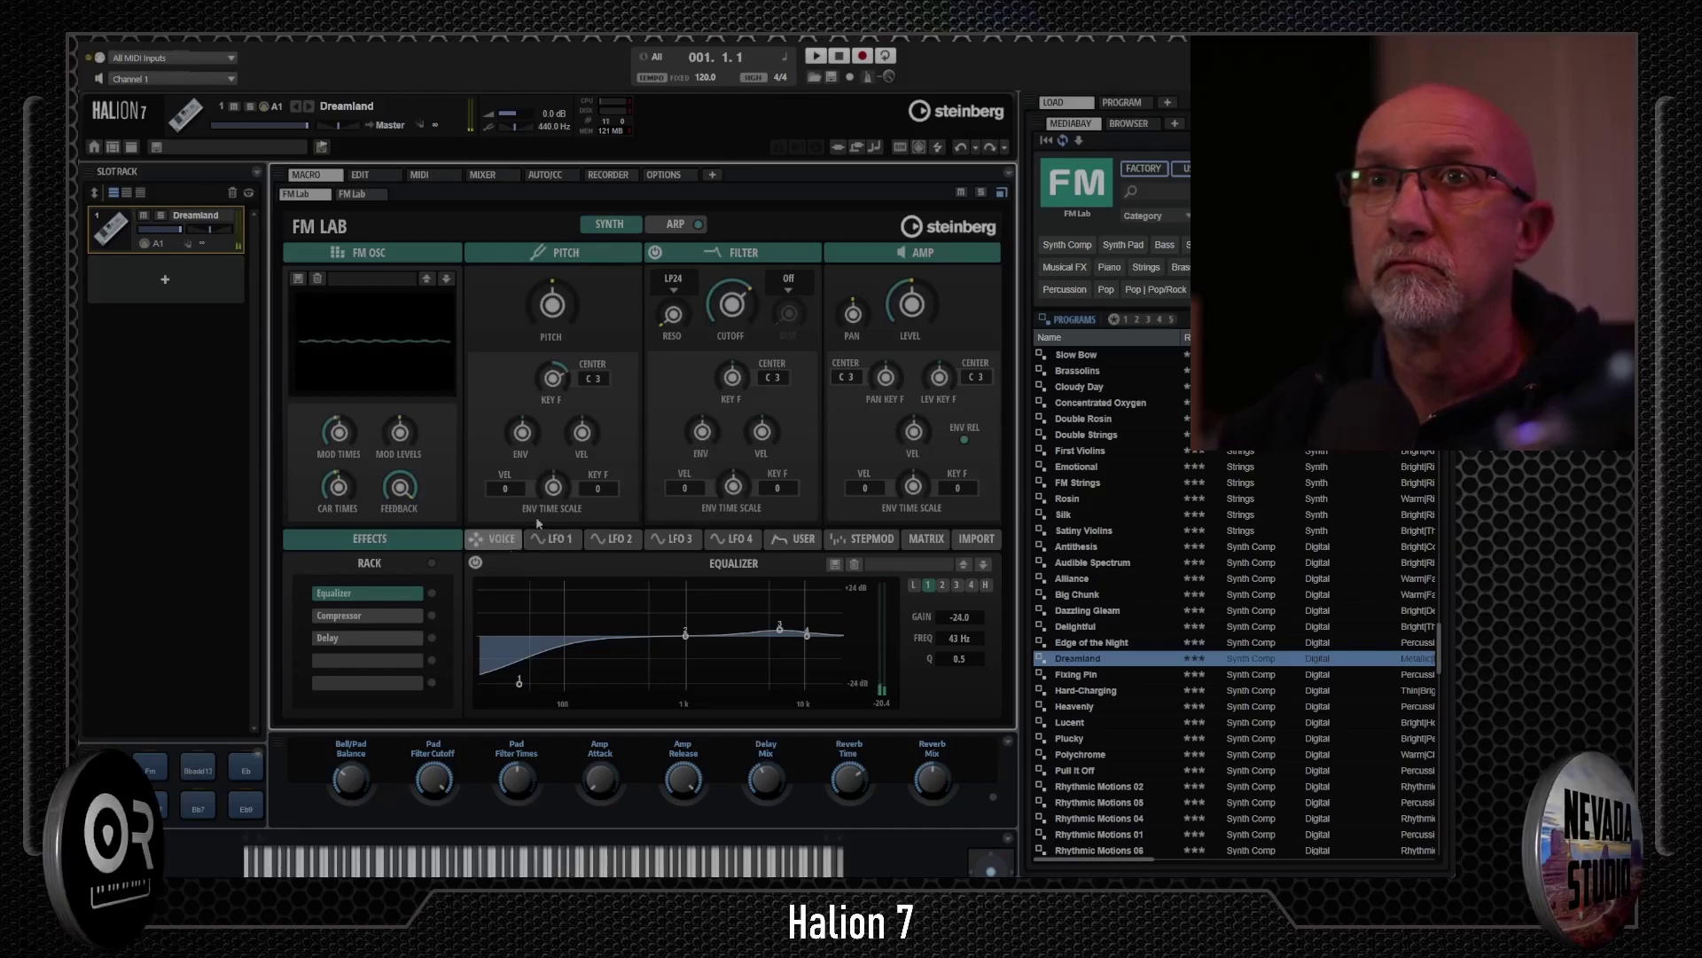
- Show Dreamland's arpeggiator and switch it to variation 2
left_click(677, 225)
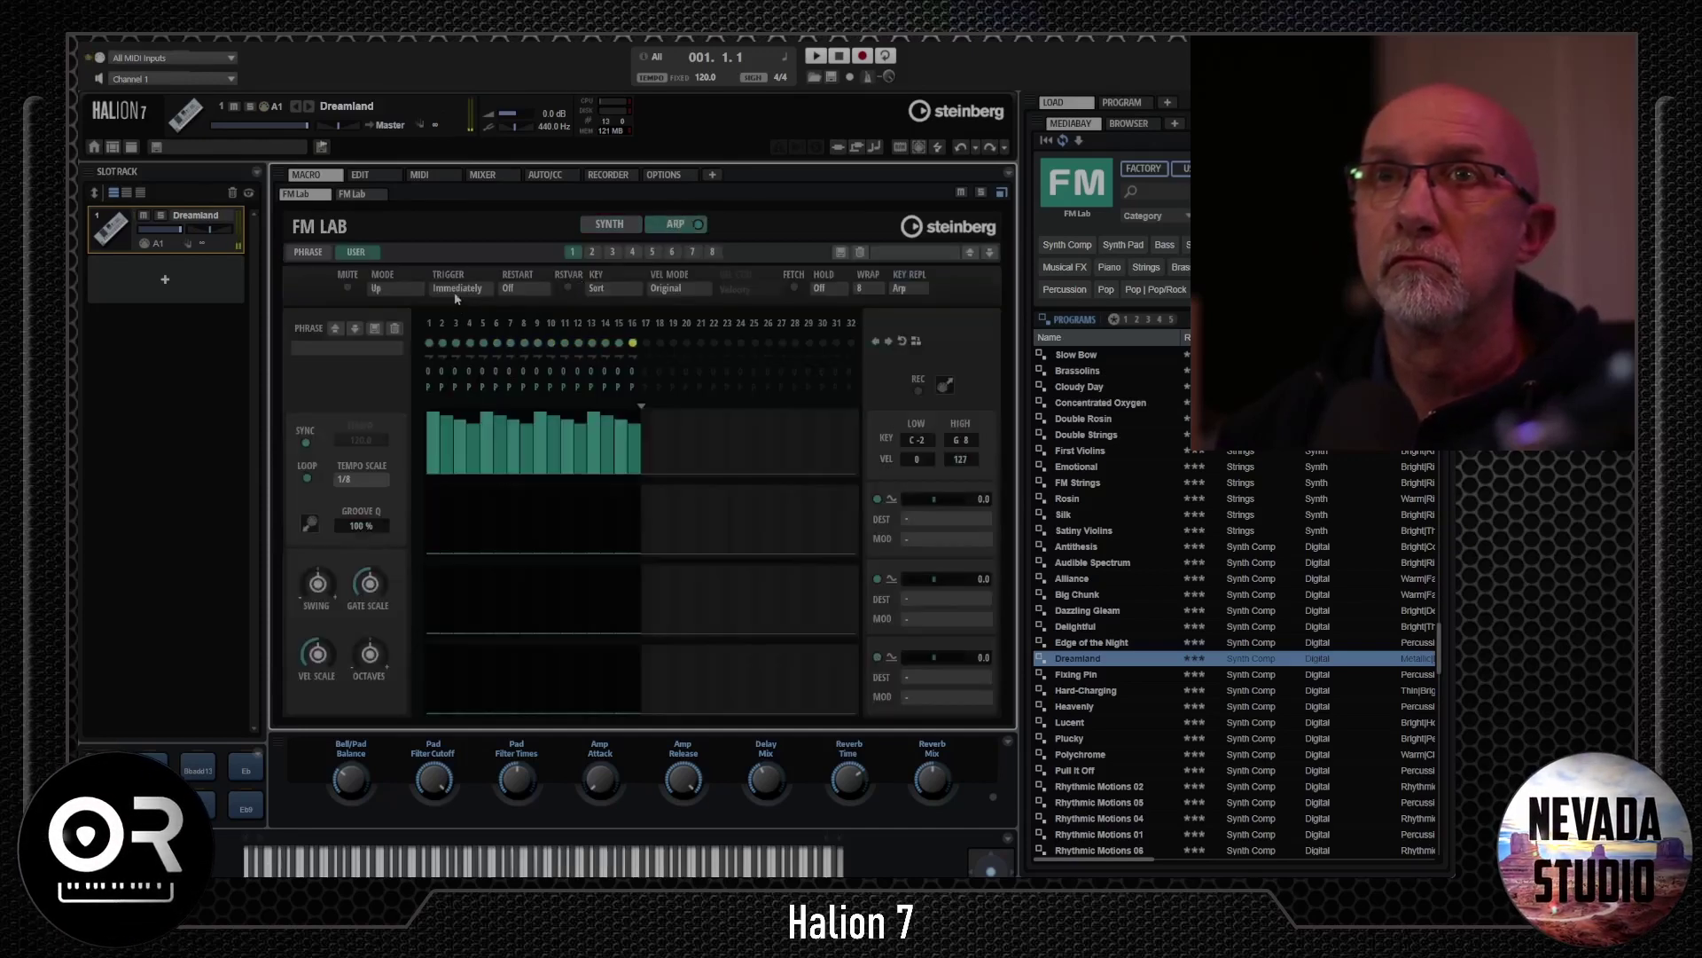
left_click(590, 254)
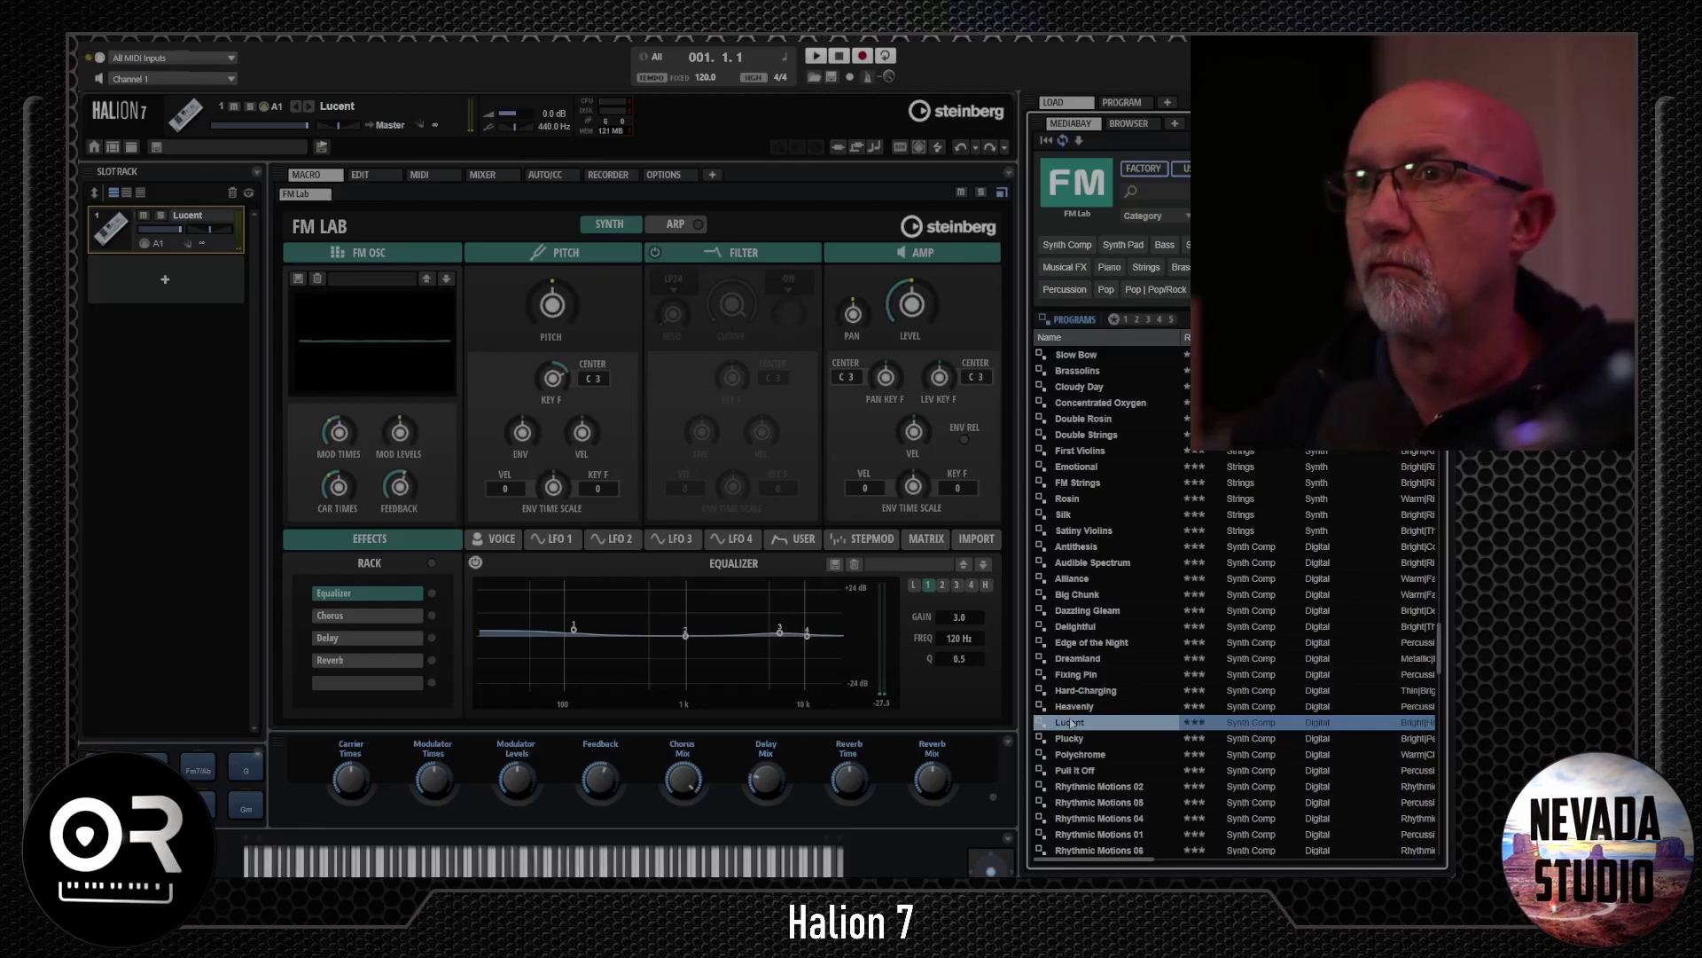
- Audition the Pull It Off program, and load Rhythmic Motions 05 with its filter cutoff raised to 653 Hz
double_click(1083, 771)
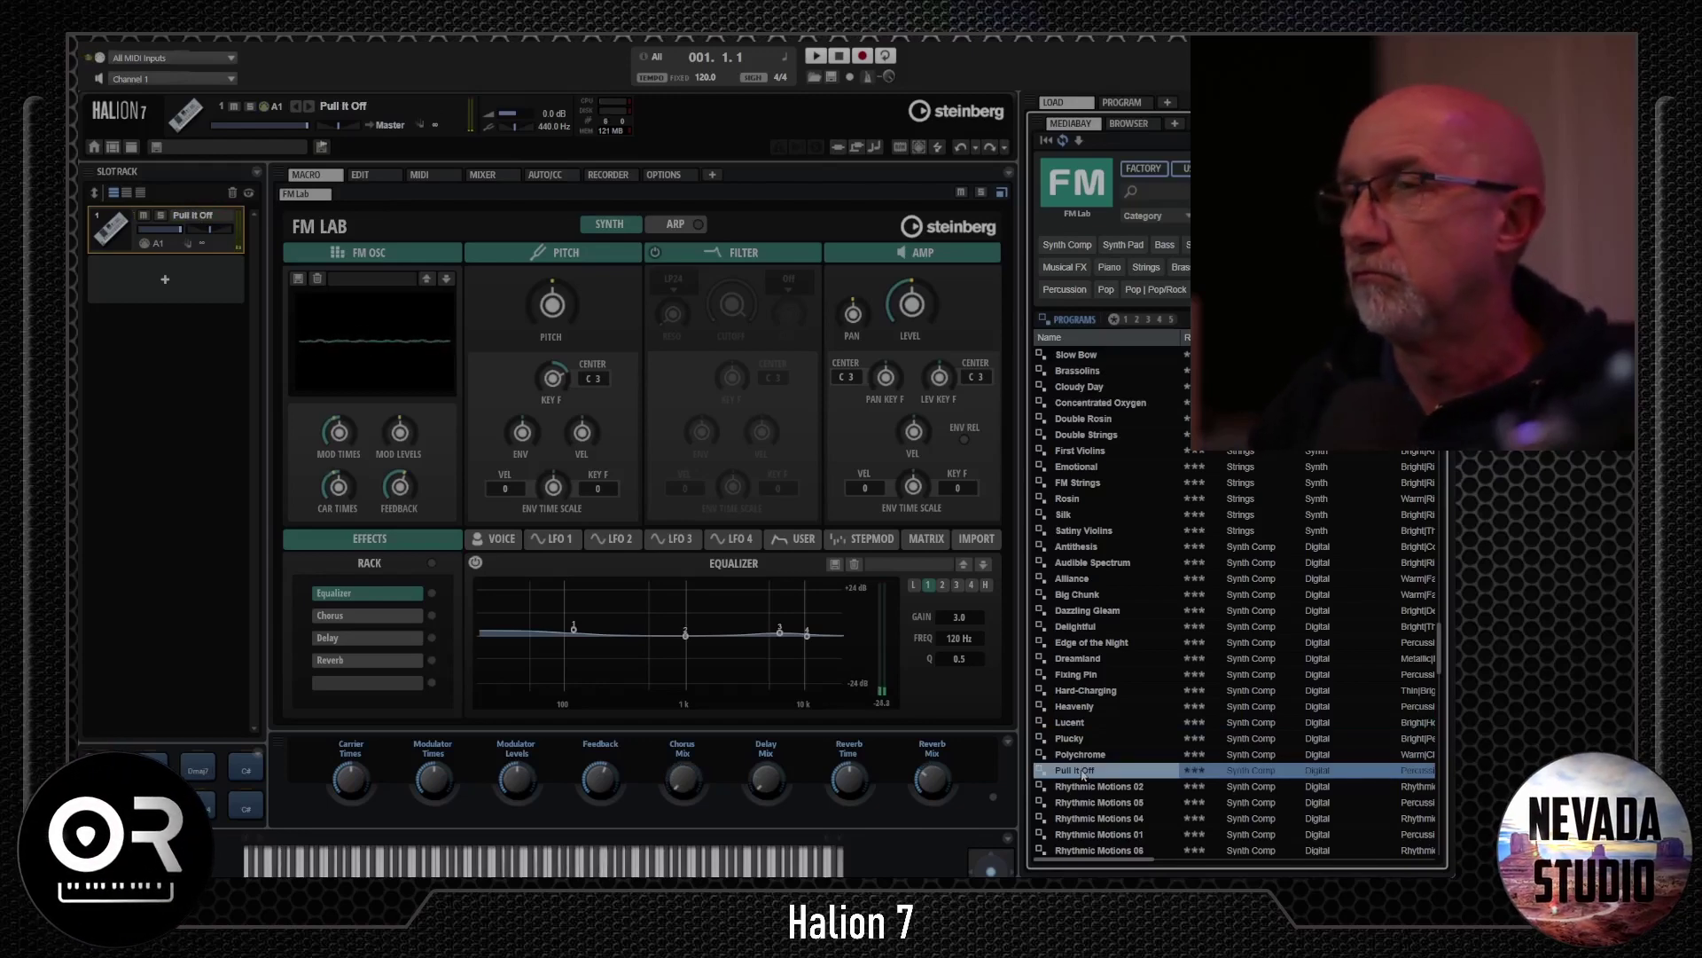
double_click(1078, 802)
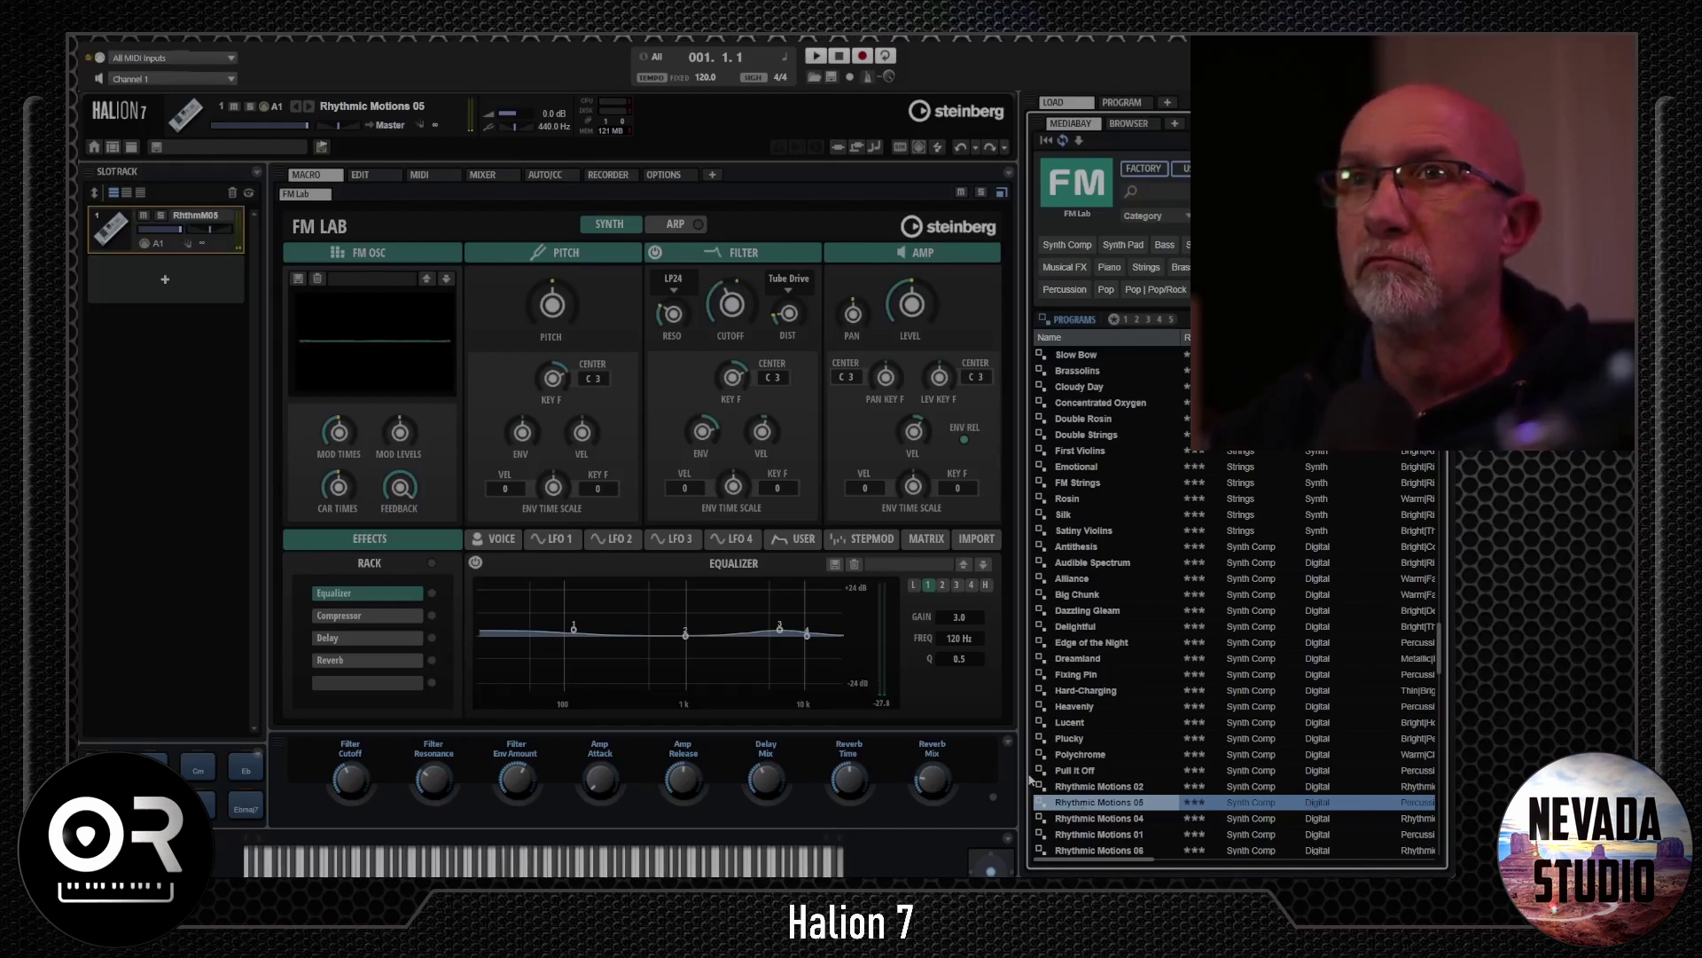
mouse_move(727, 302)
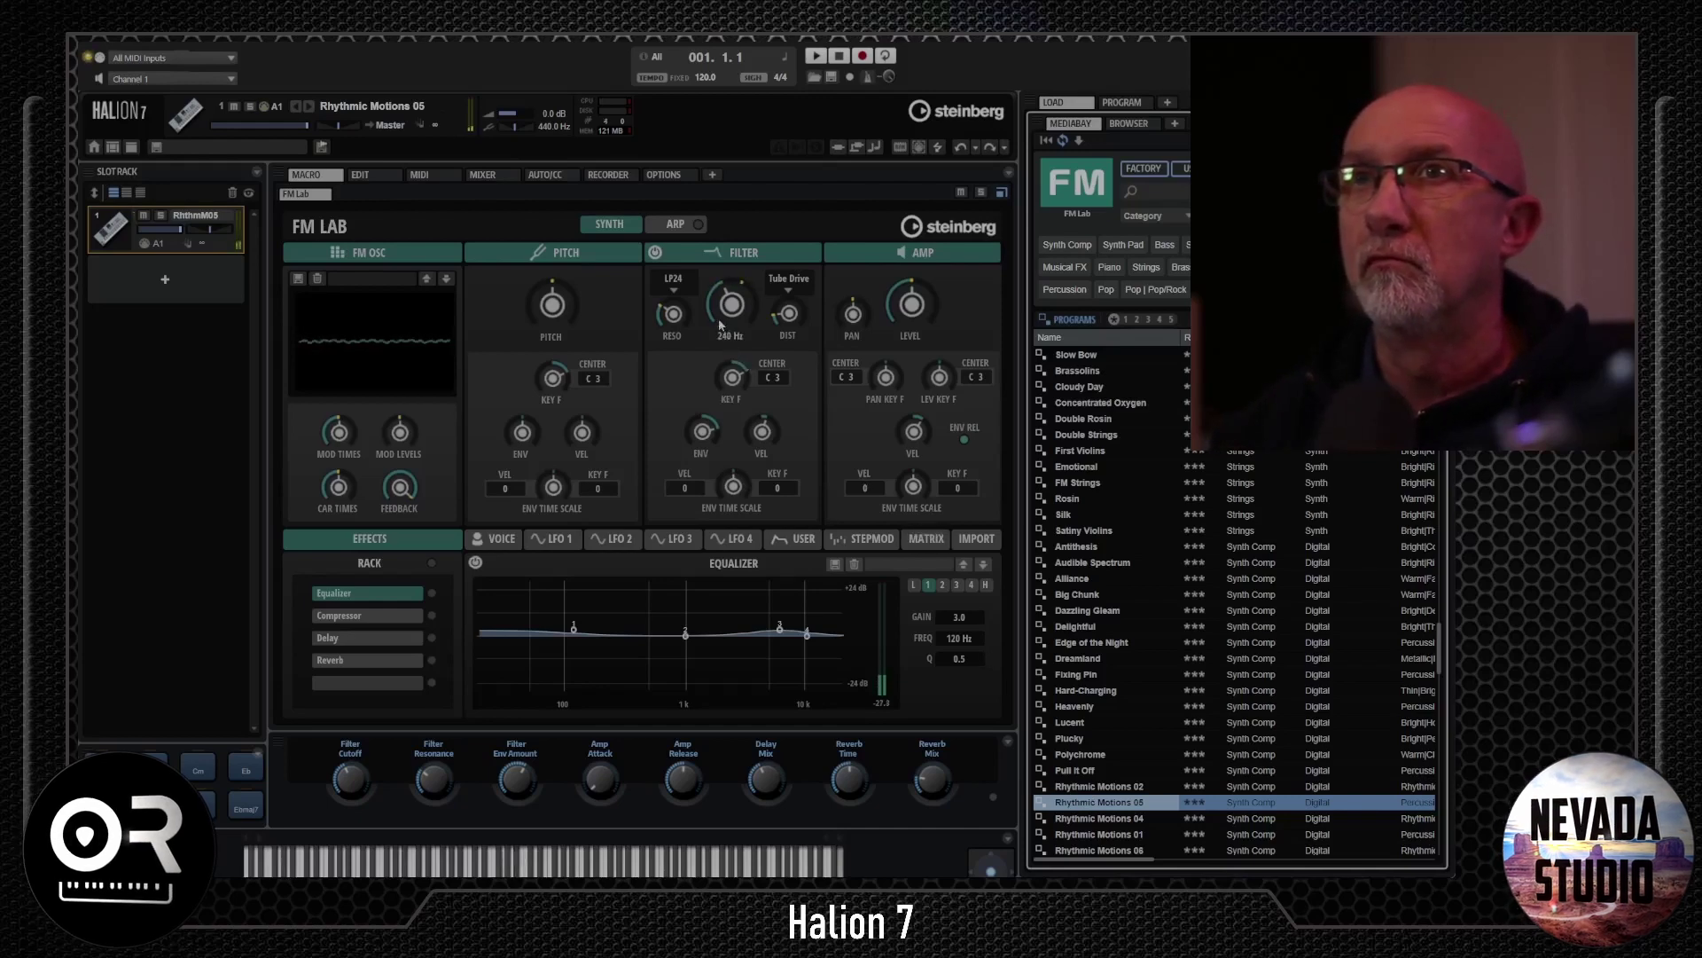
scroll(727, 301, "up", 3)
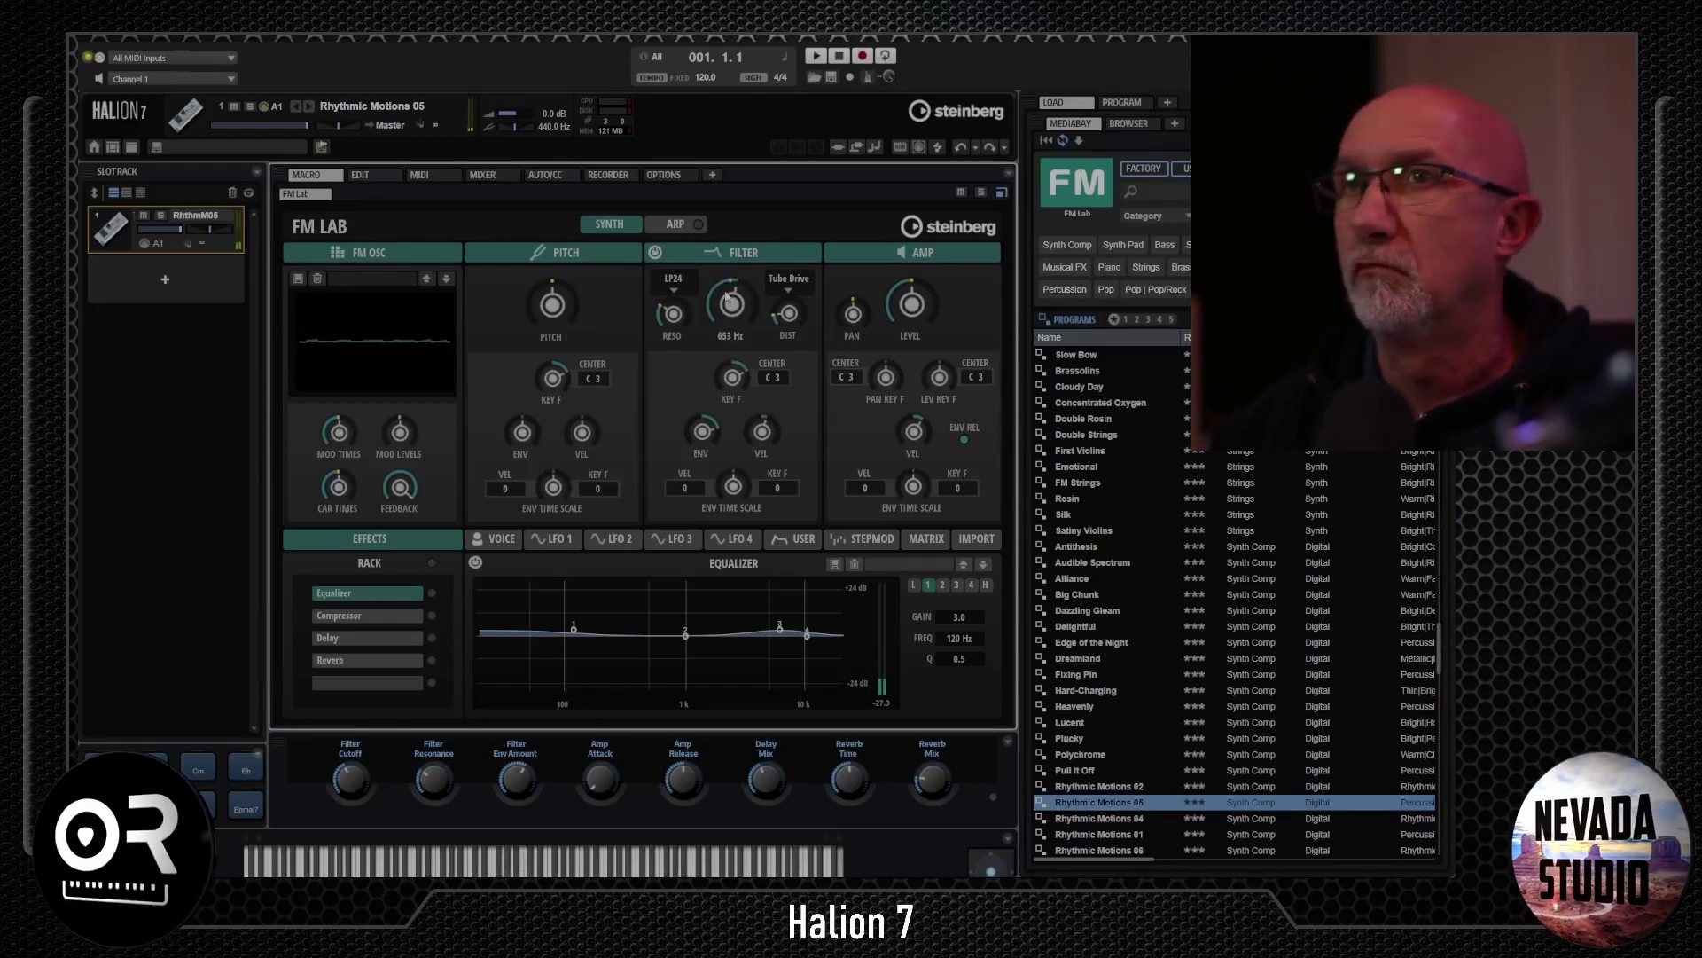
- Audition the digital synth comp programs Rhythmic Motions 06, 03 and 11
double_click(1089, 851)
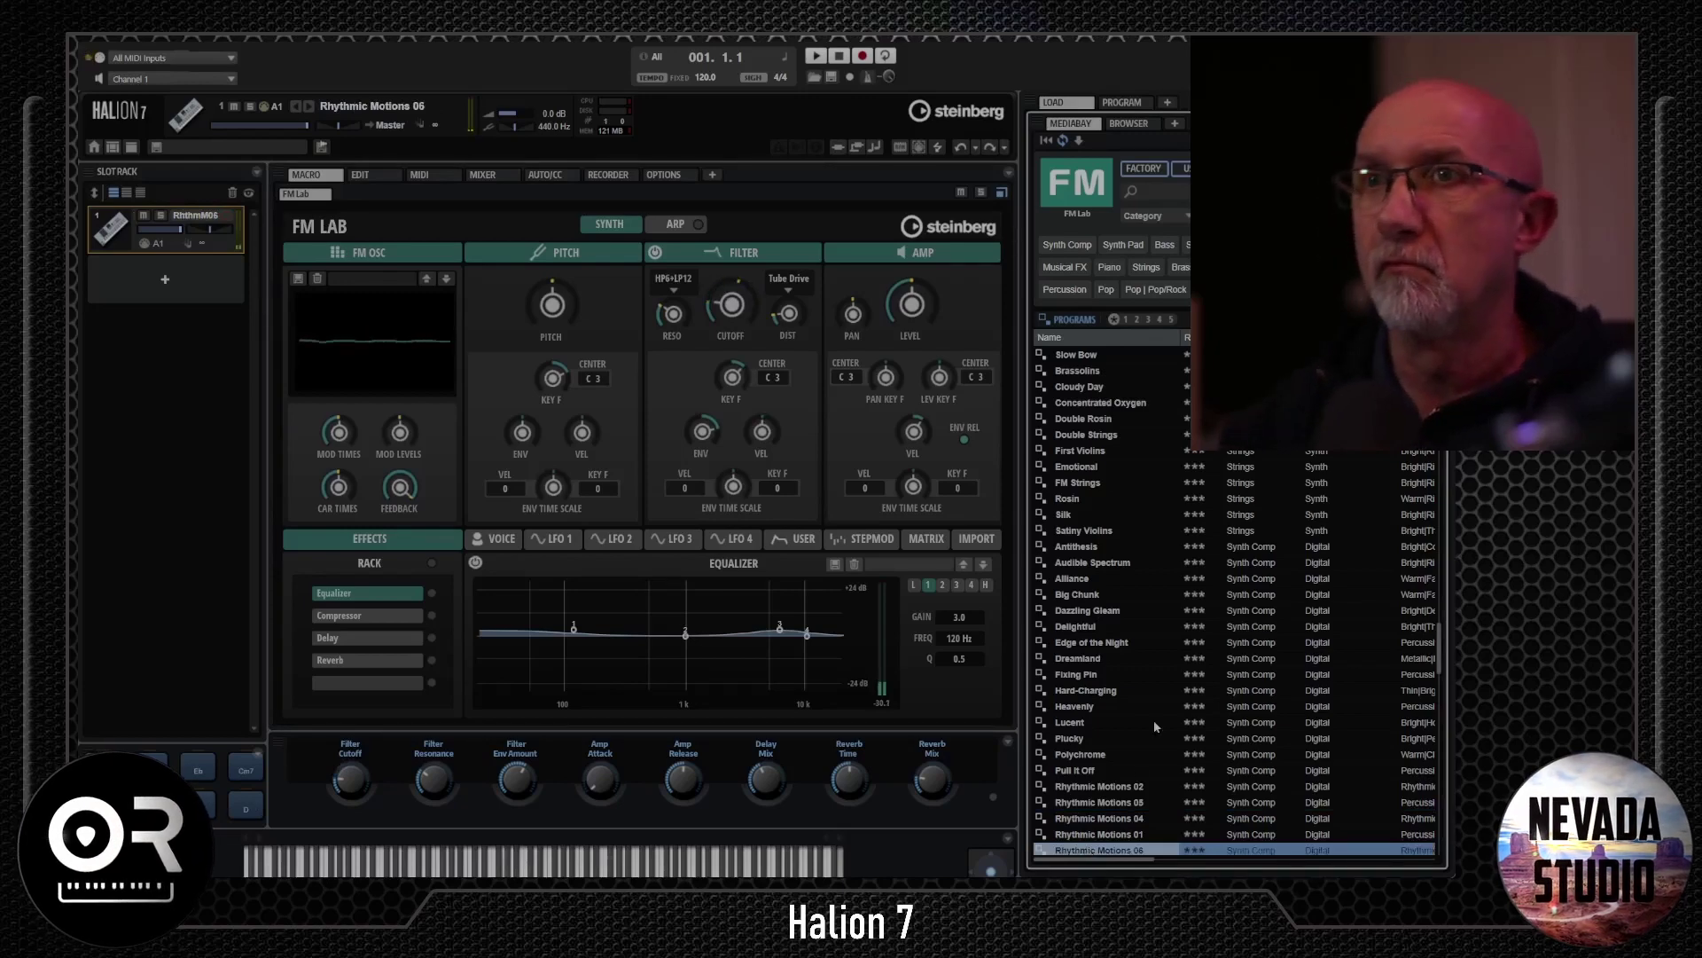
scroll(1109, 793, "down", 2)
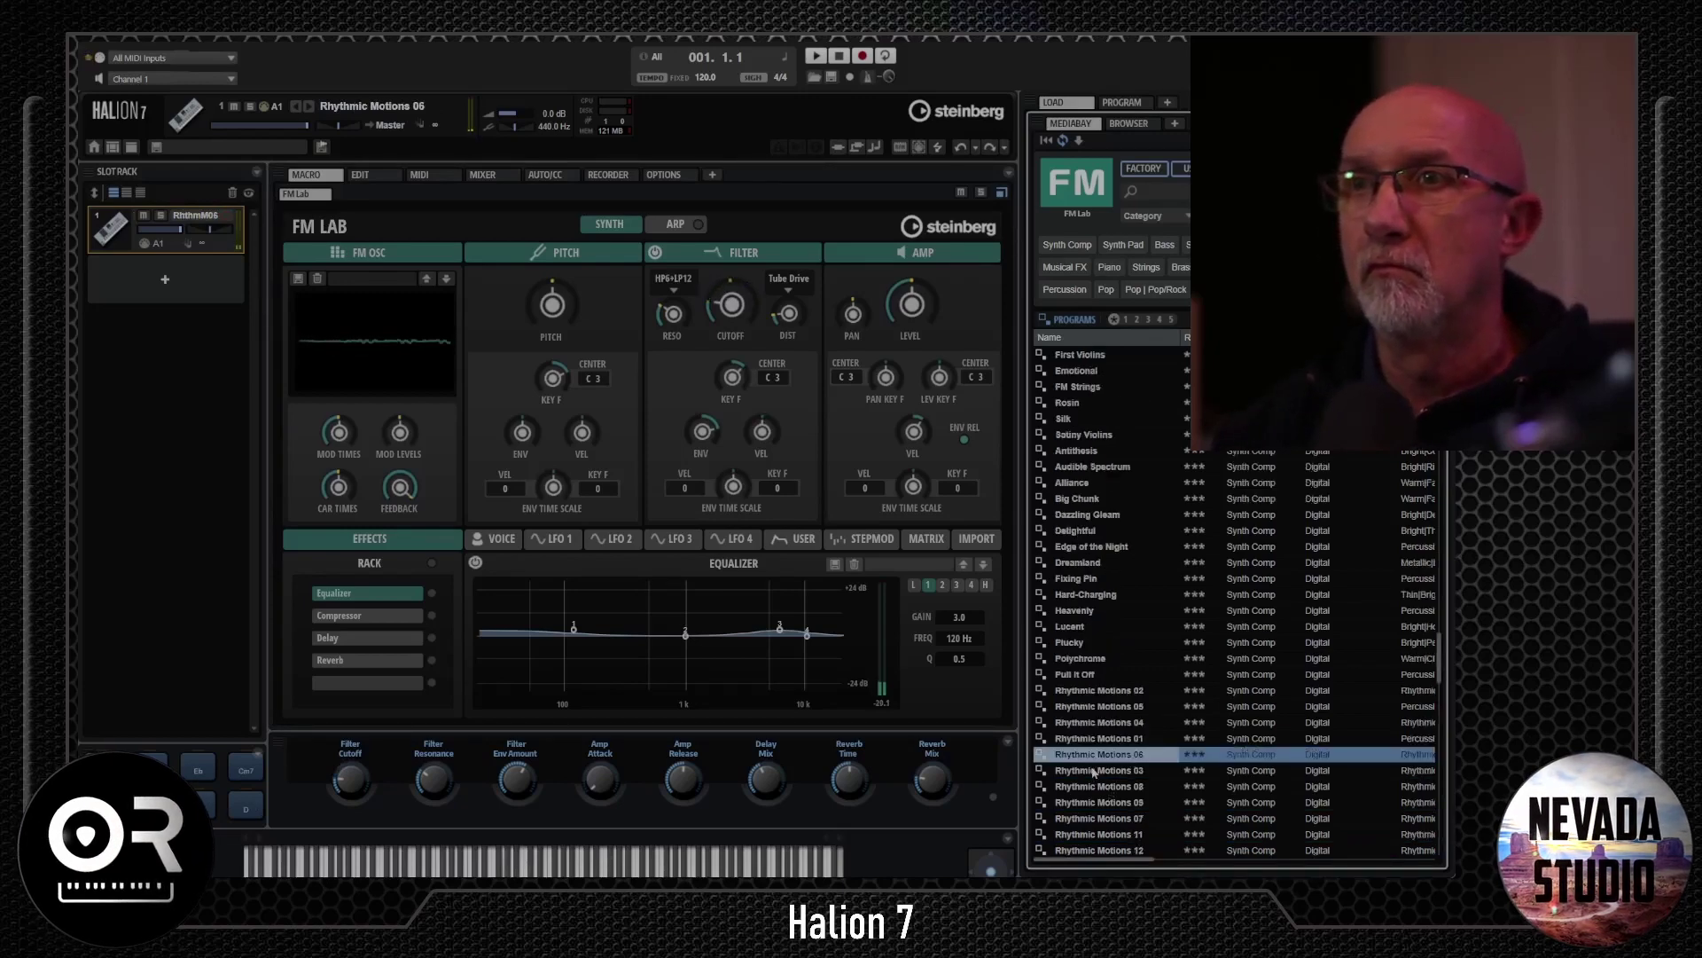
double_click(1095, 770)
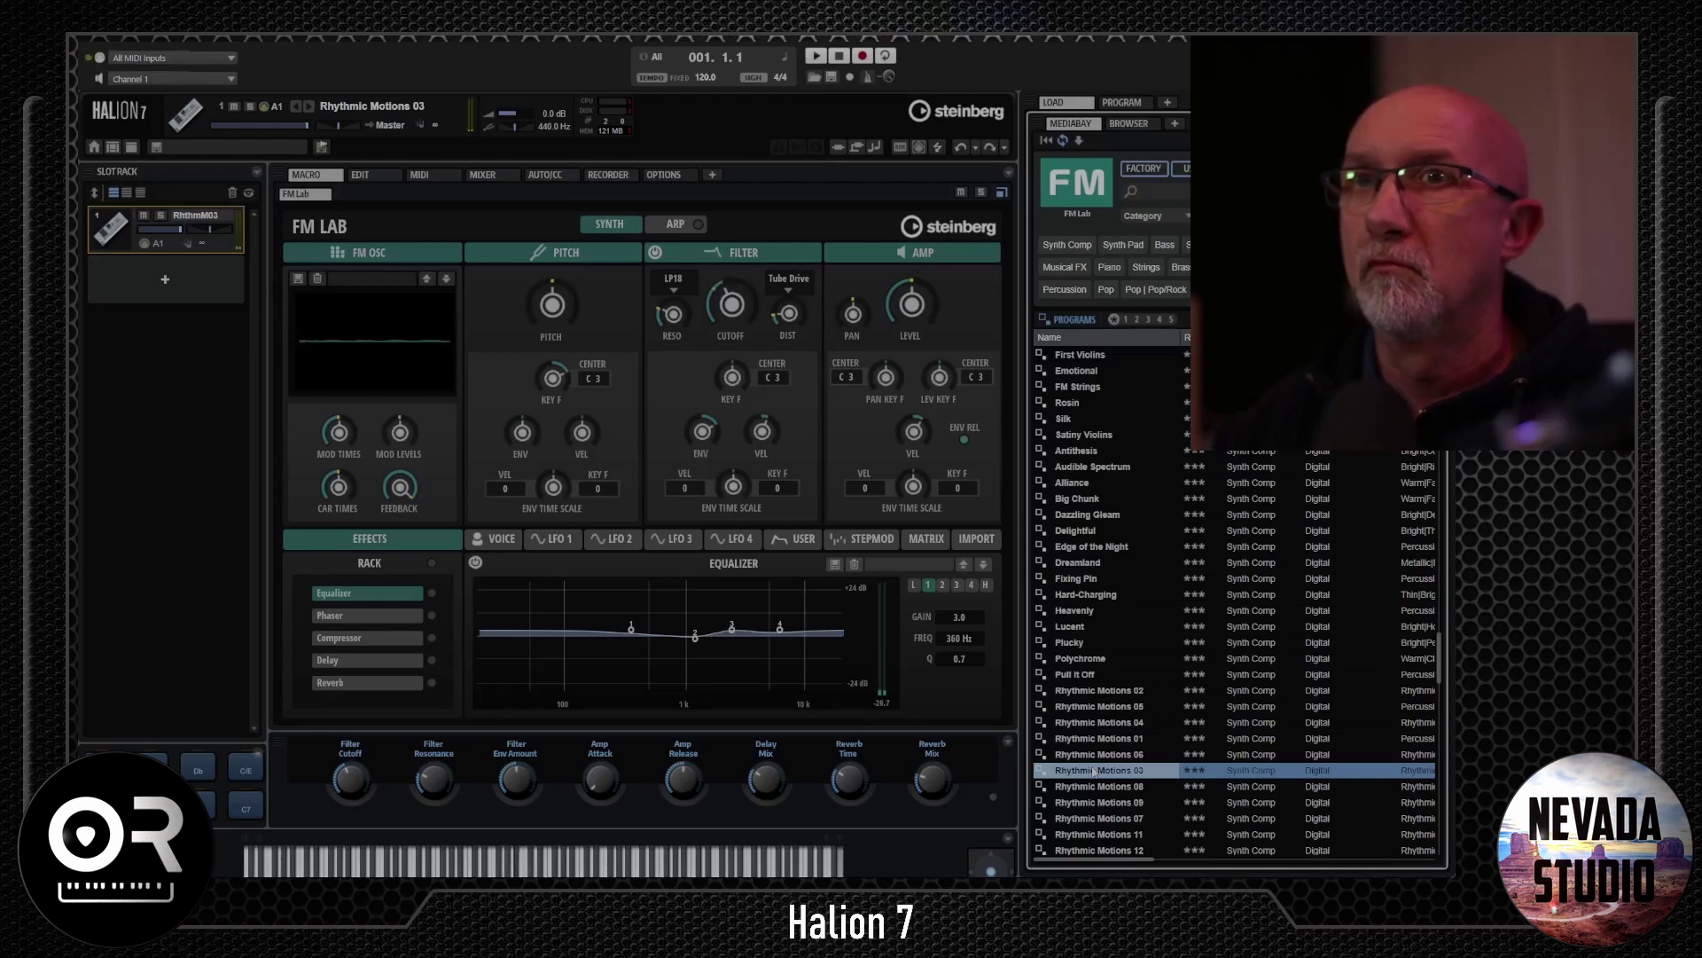
double_click(1093, 835)
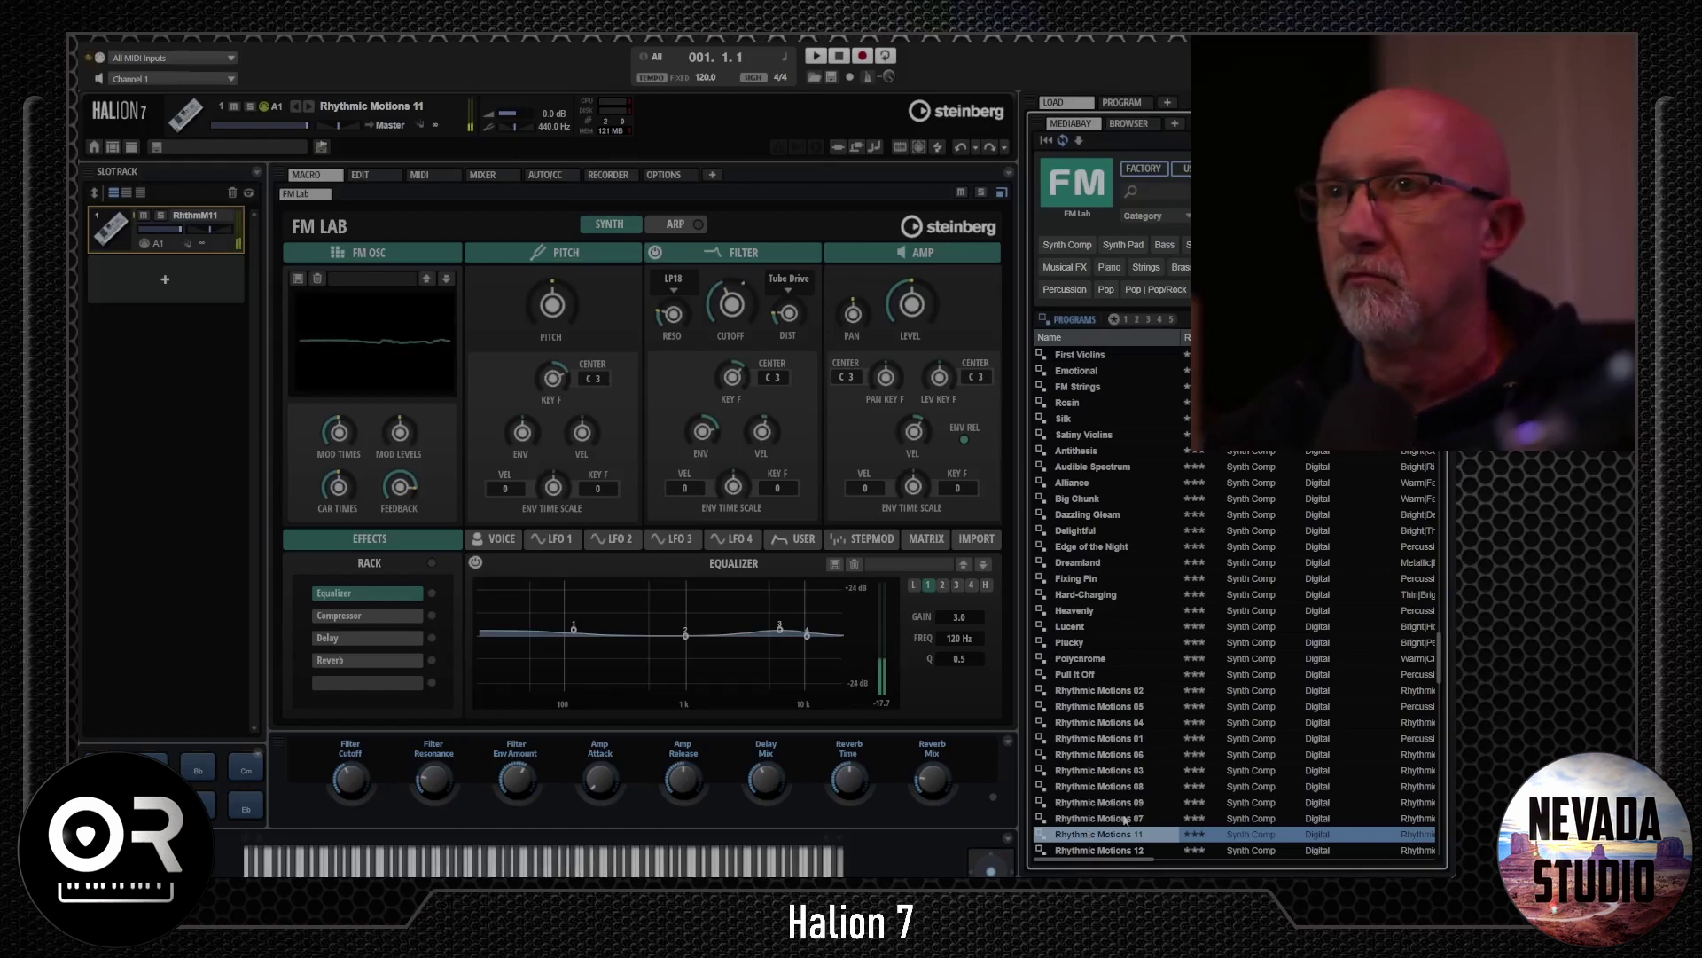
- Audition the synth comp programs Cool Driver, Interplay, Open Door, Big Boss and Chive Bread
scroll(1124, 820, "down", 4)
double_click(1076, 691)
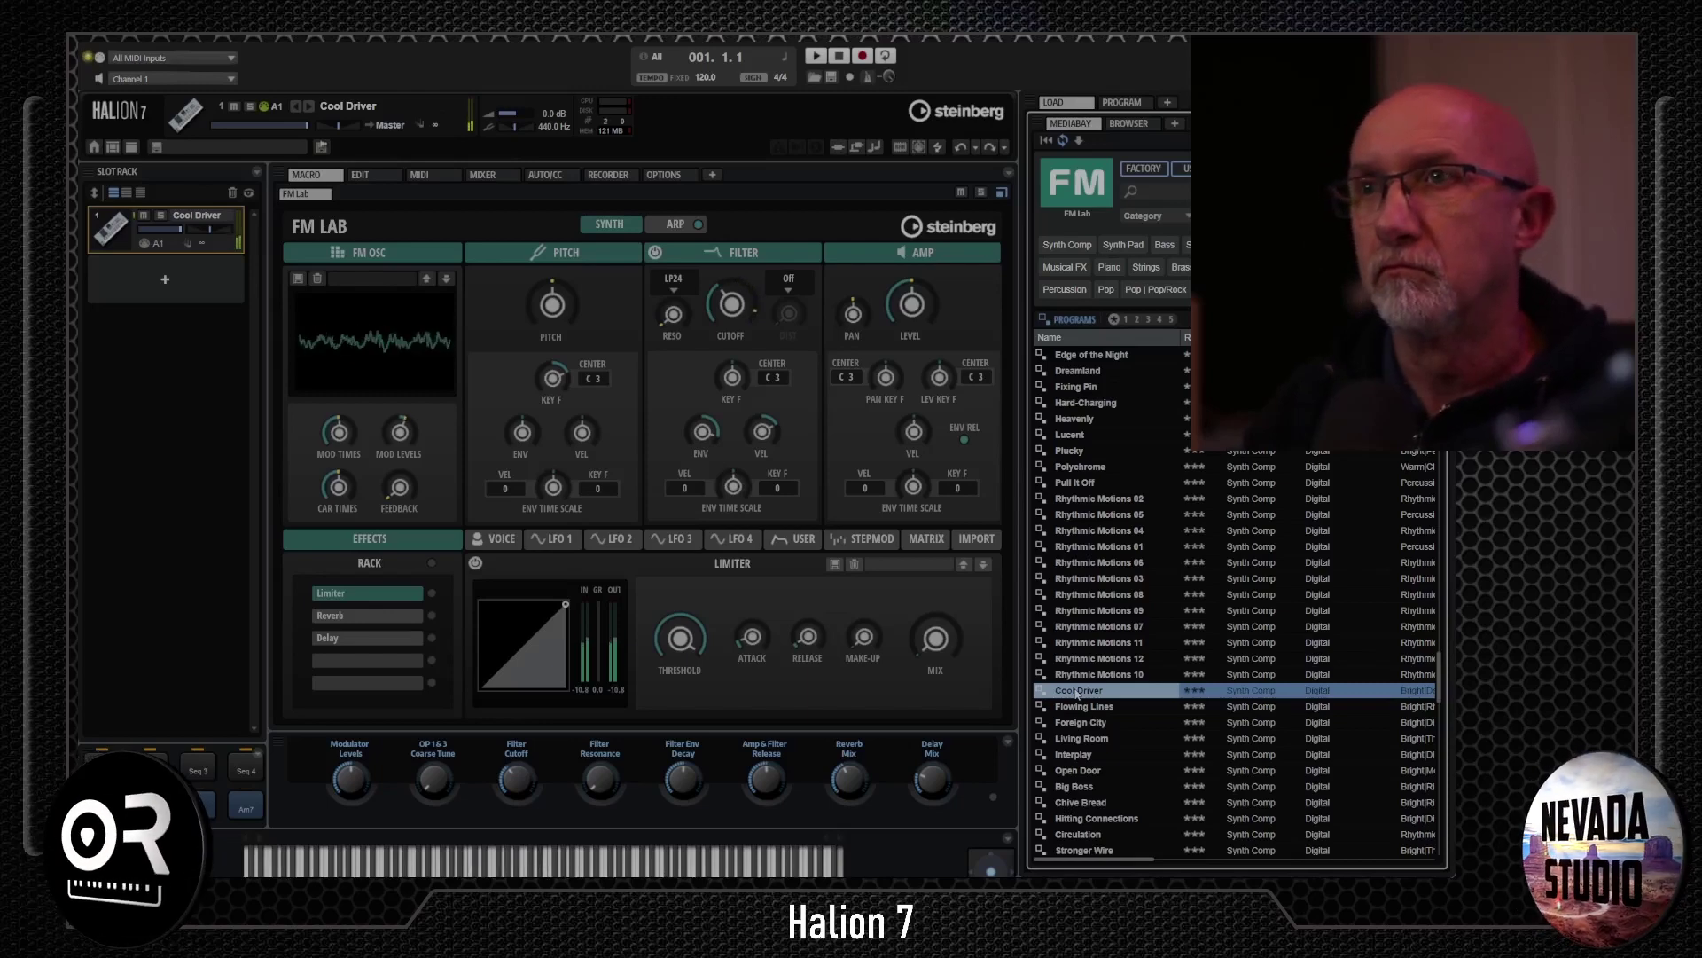
double_click(1075, 754)
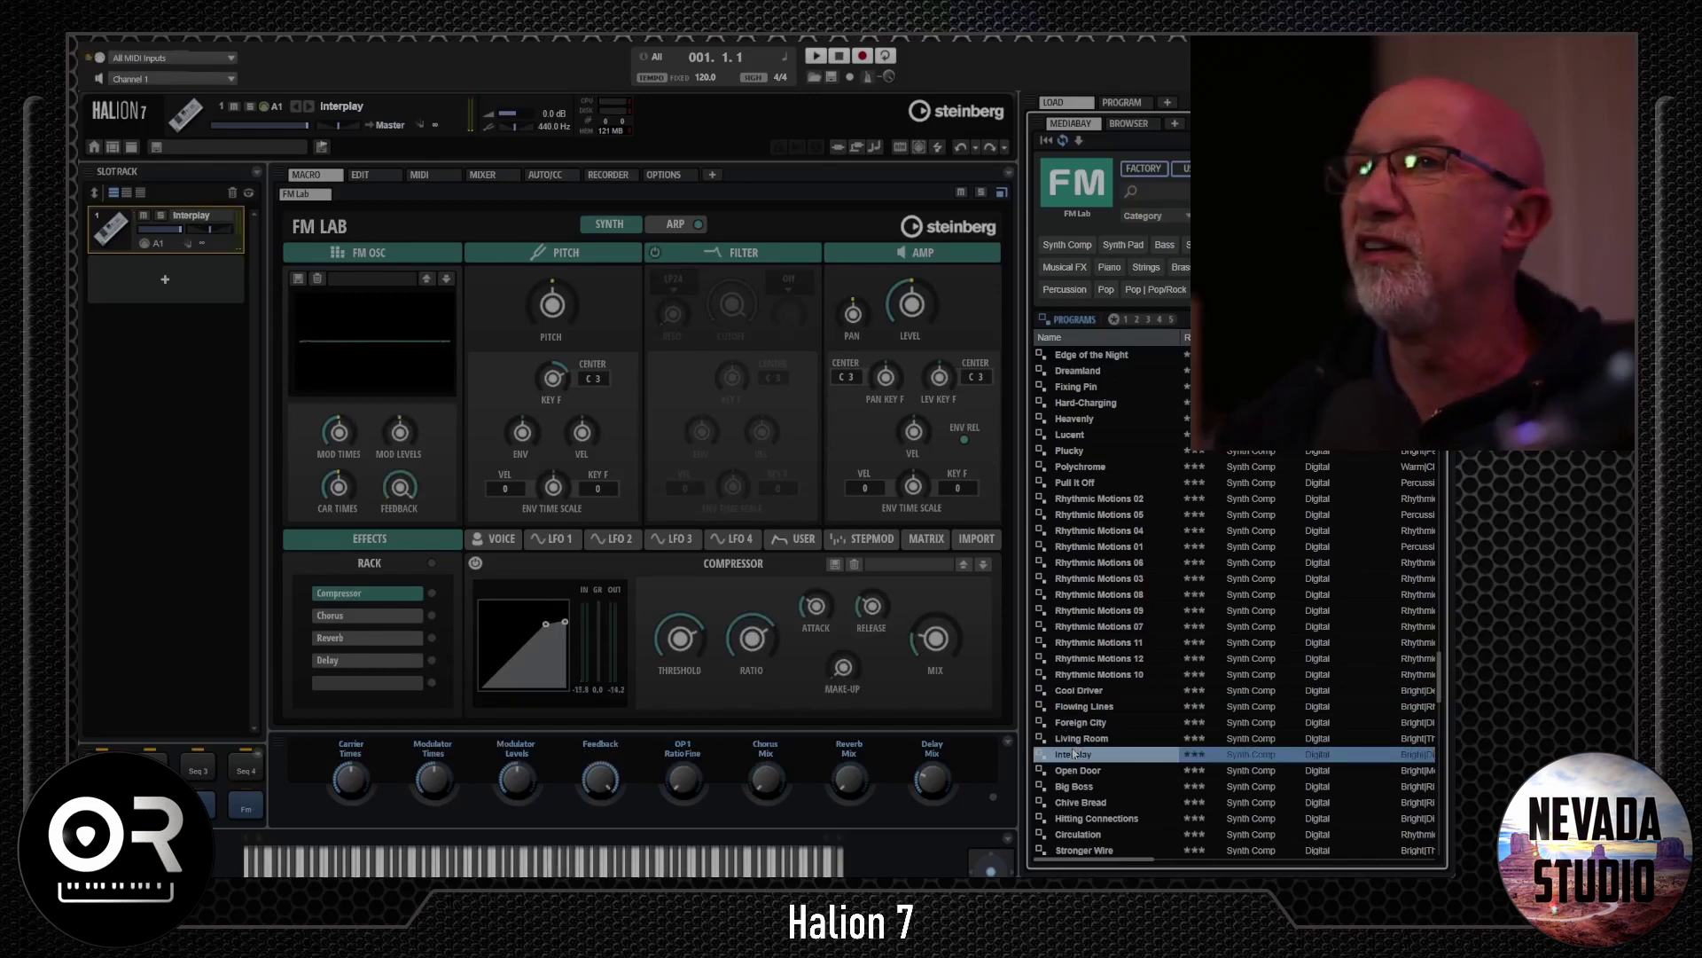
key("Down")
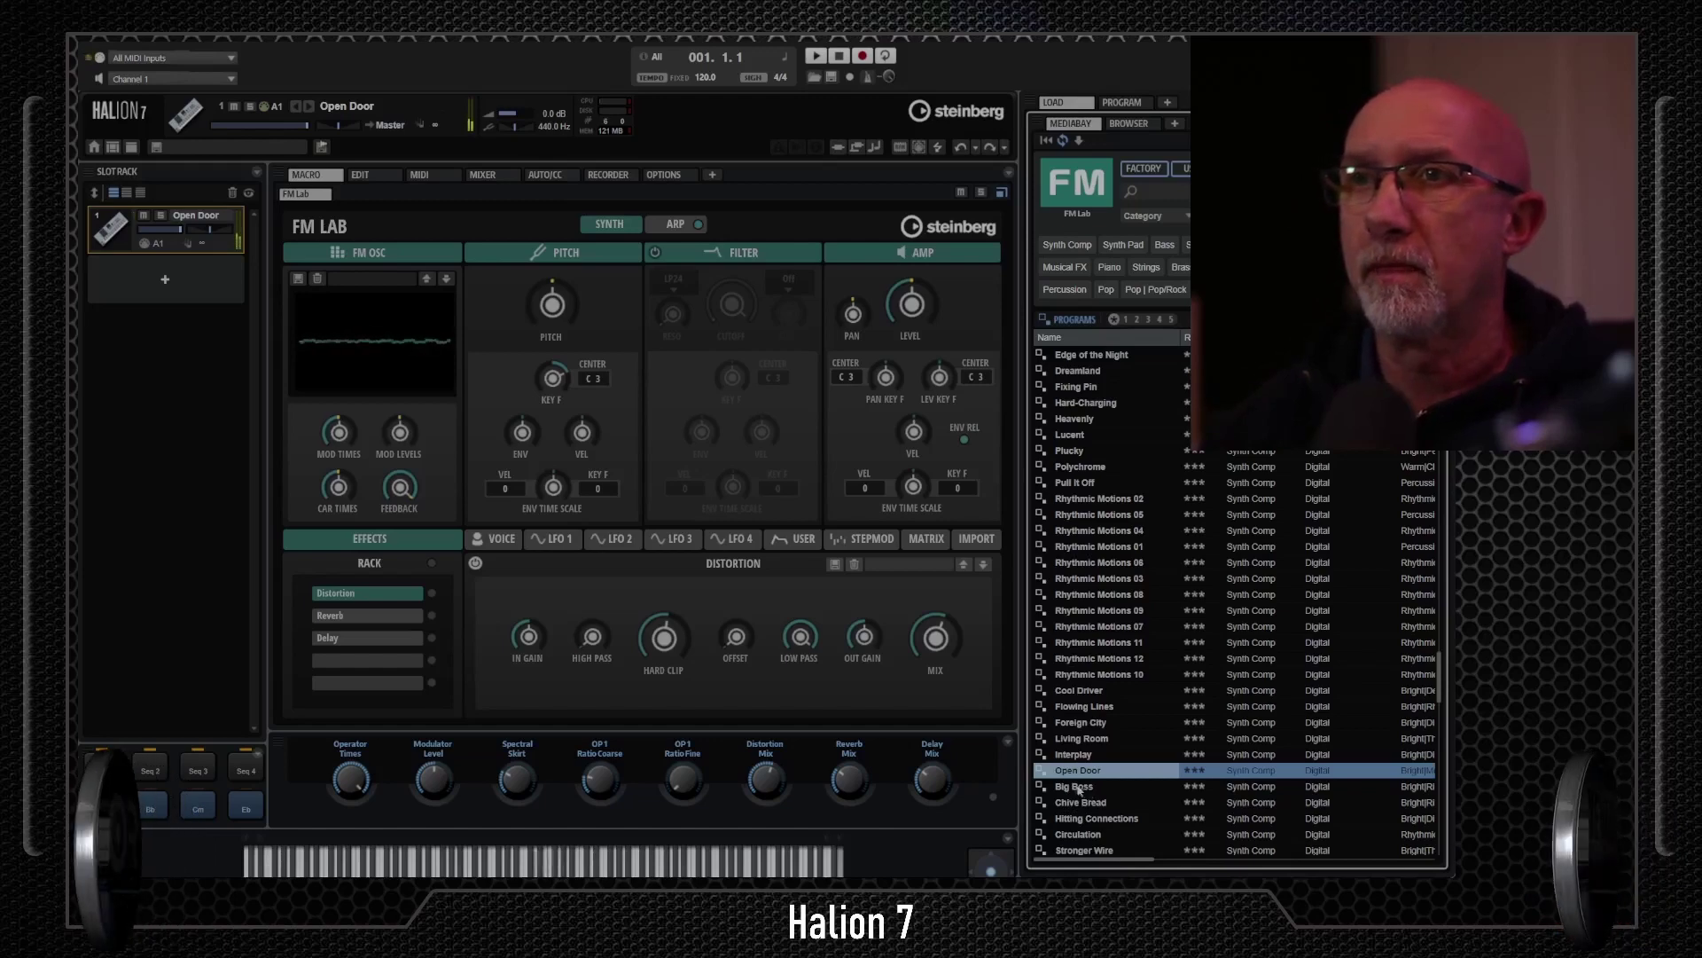
left_click(1075, 786)
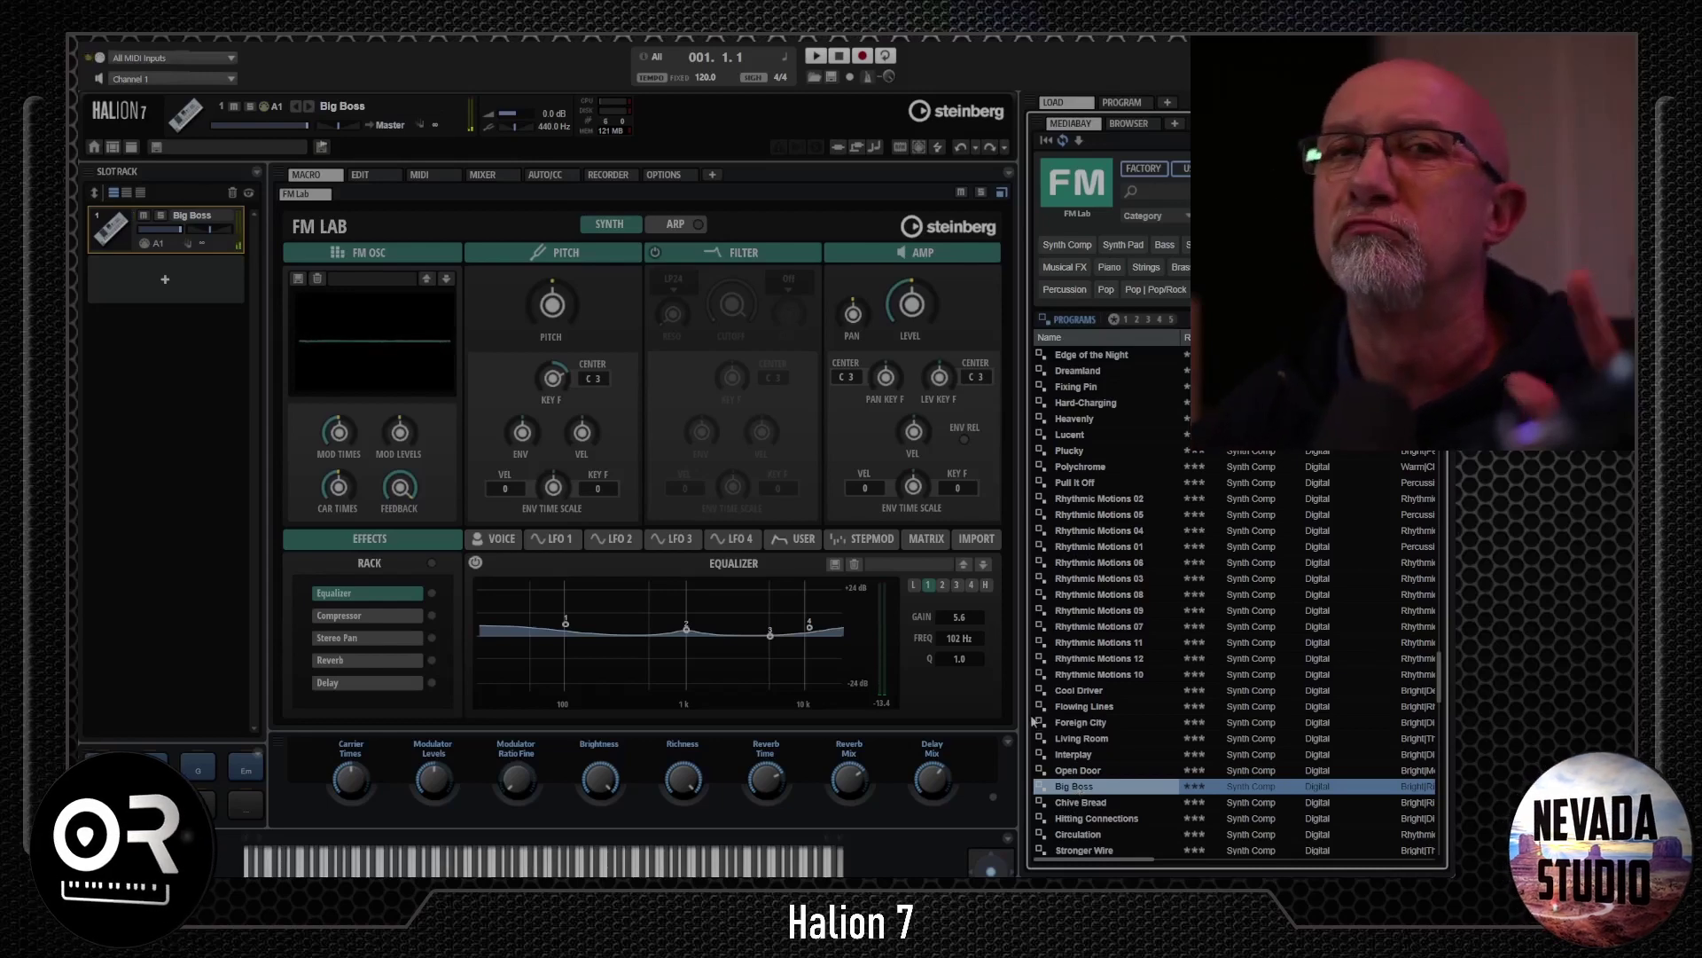
key("Down")
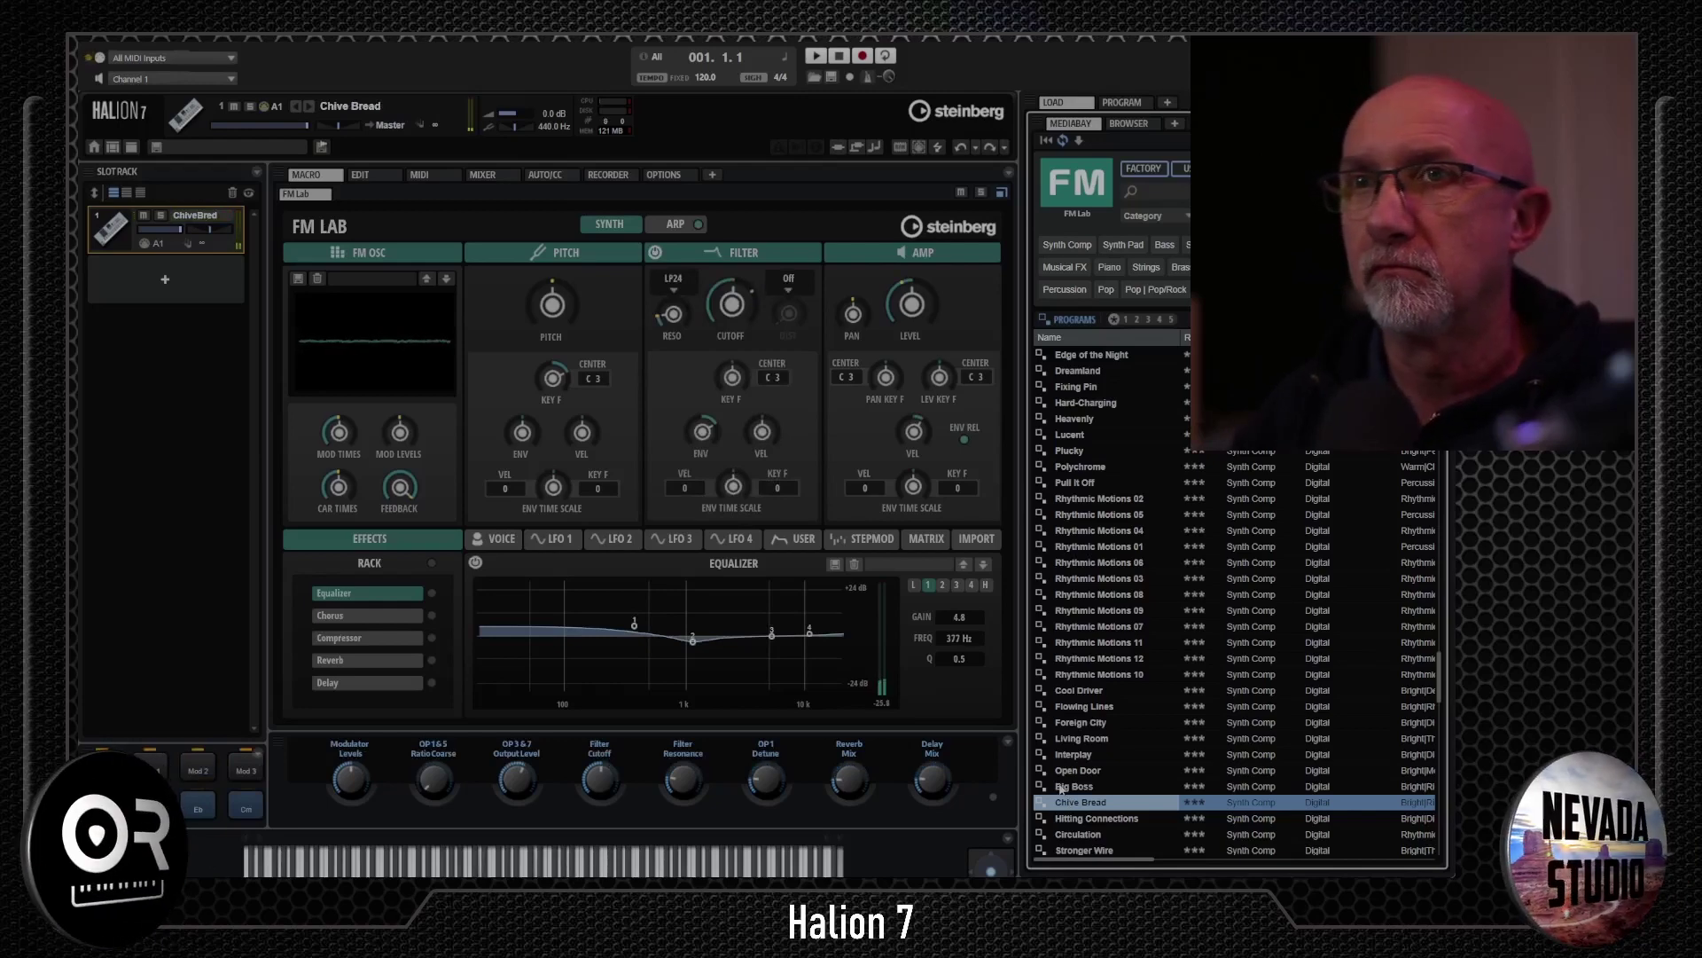
- Load the Hitting Connections program and cut its Equalizer band 1 to -7.2 dB at 80 Hz
left_click(1088, 819)
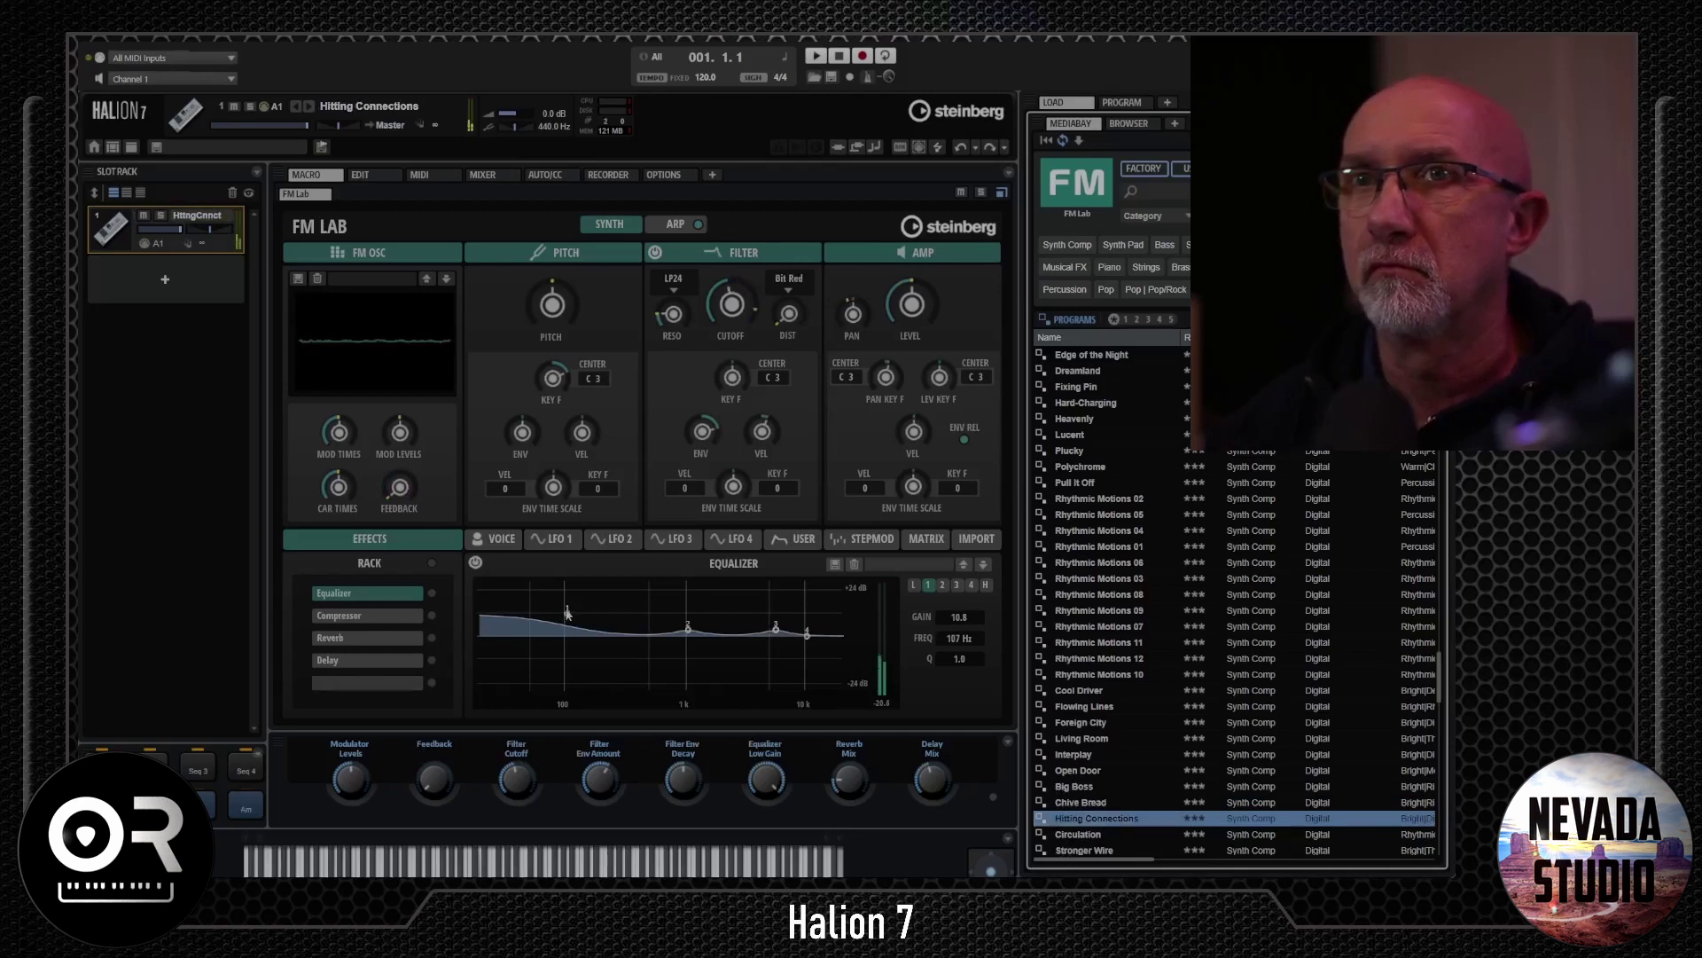
left_click_drag(567, 612, 554, 654)
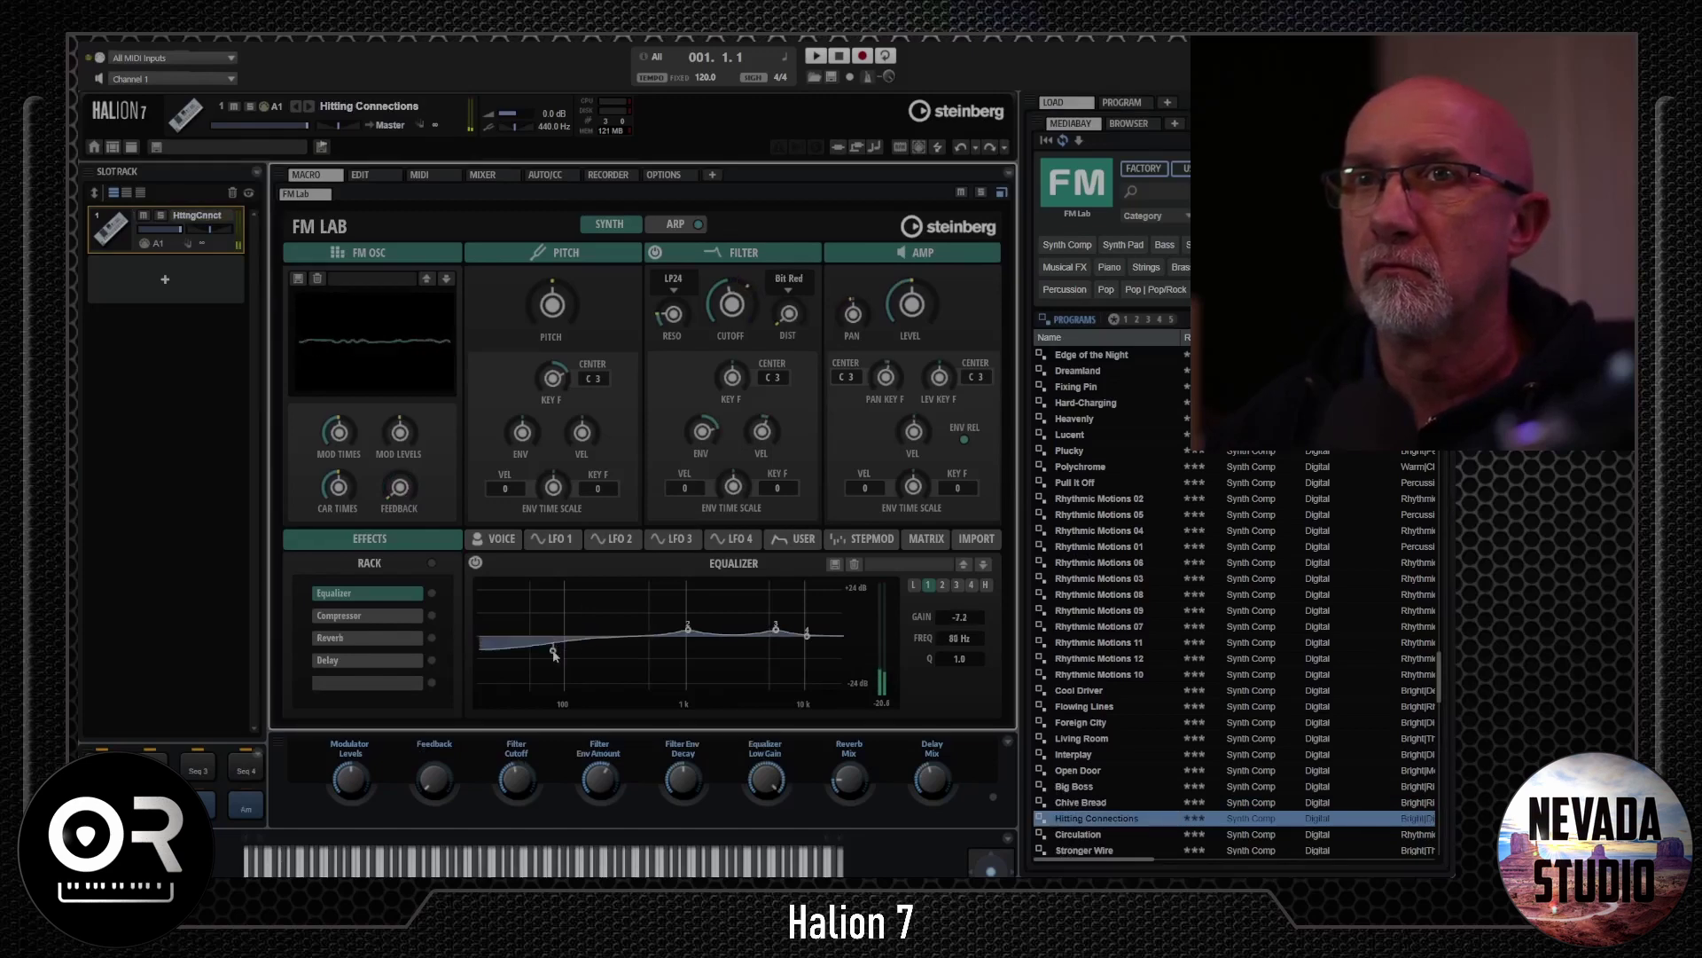
- Redraw the FM Operator 1 Level lane as an uneven curve across the later steps of the Hitting 3 arpeggiator phrase
left_click(675, 226)
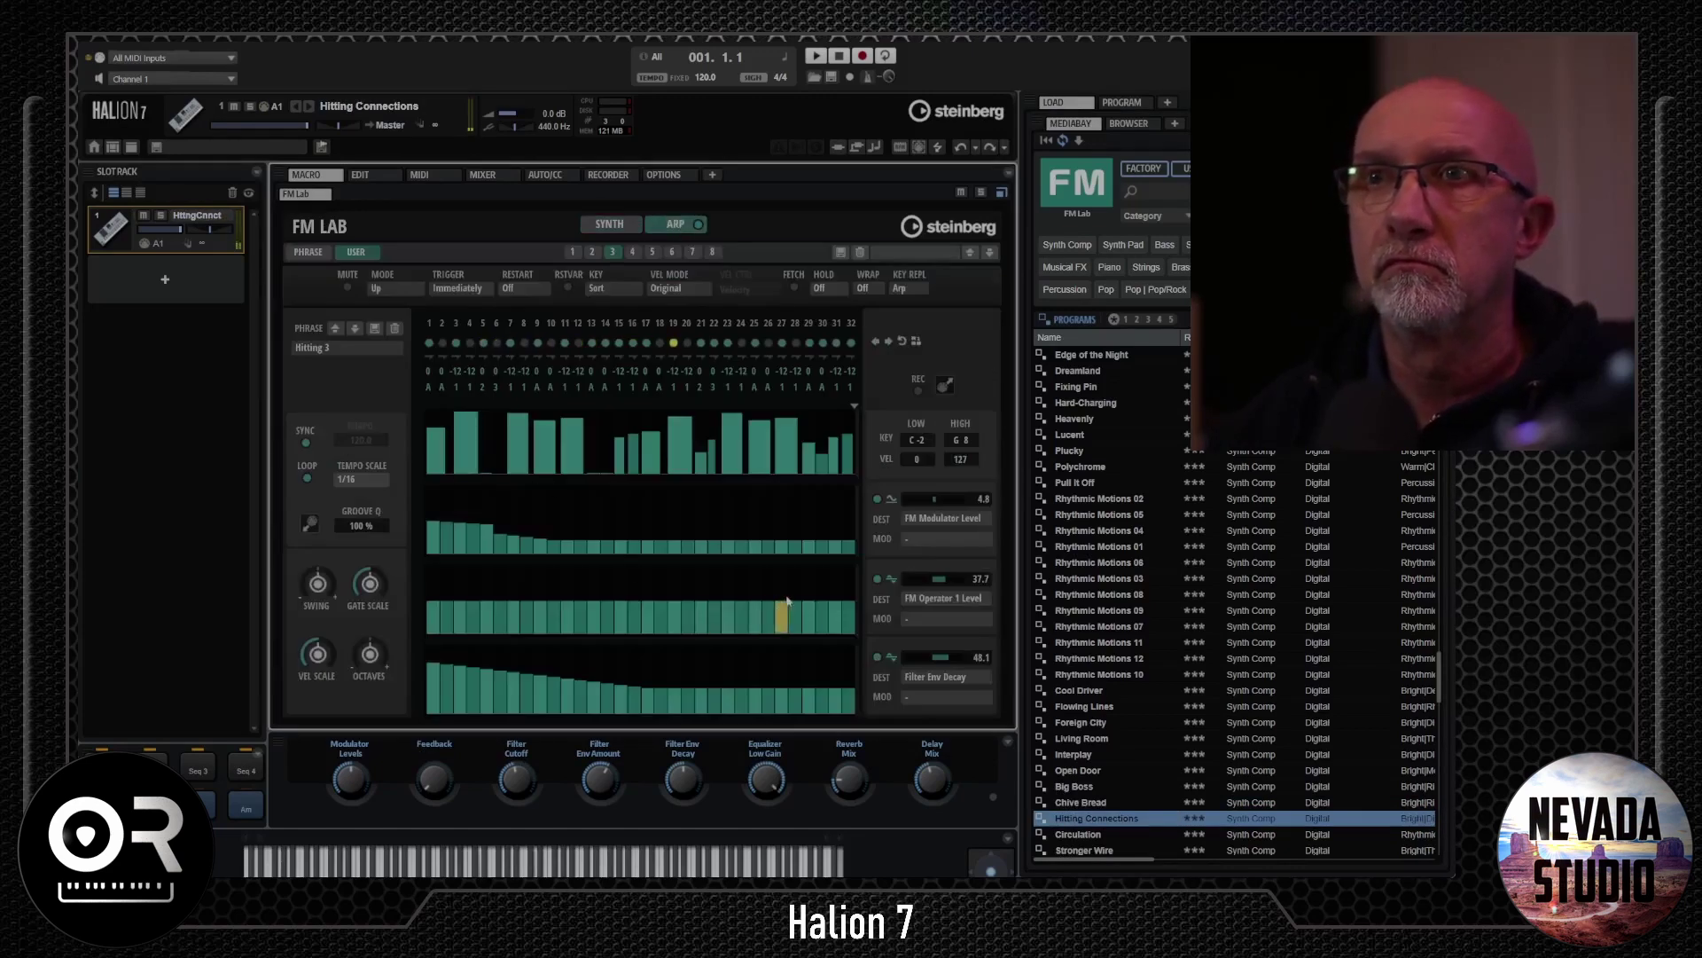
mouse_move(807, 619)
left_mouse_down()
mouse_move(762, 629)
mouse_move(720, 614)
left_mouse_up()
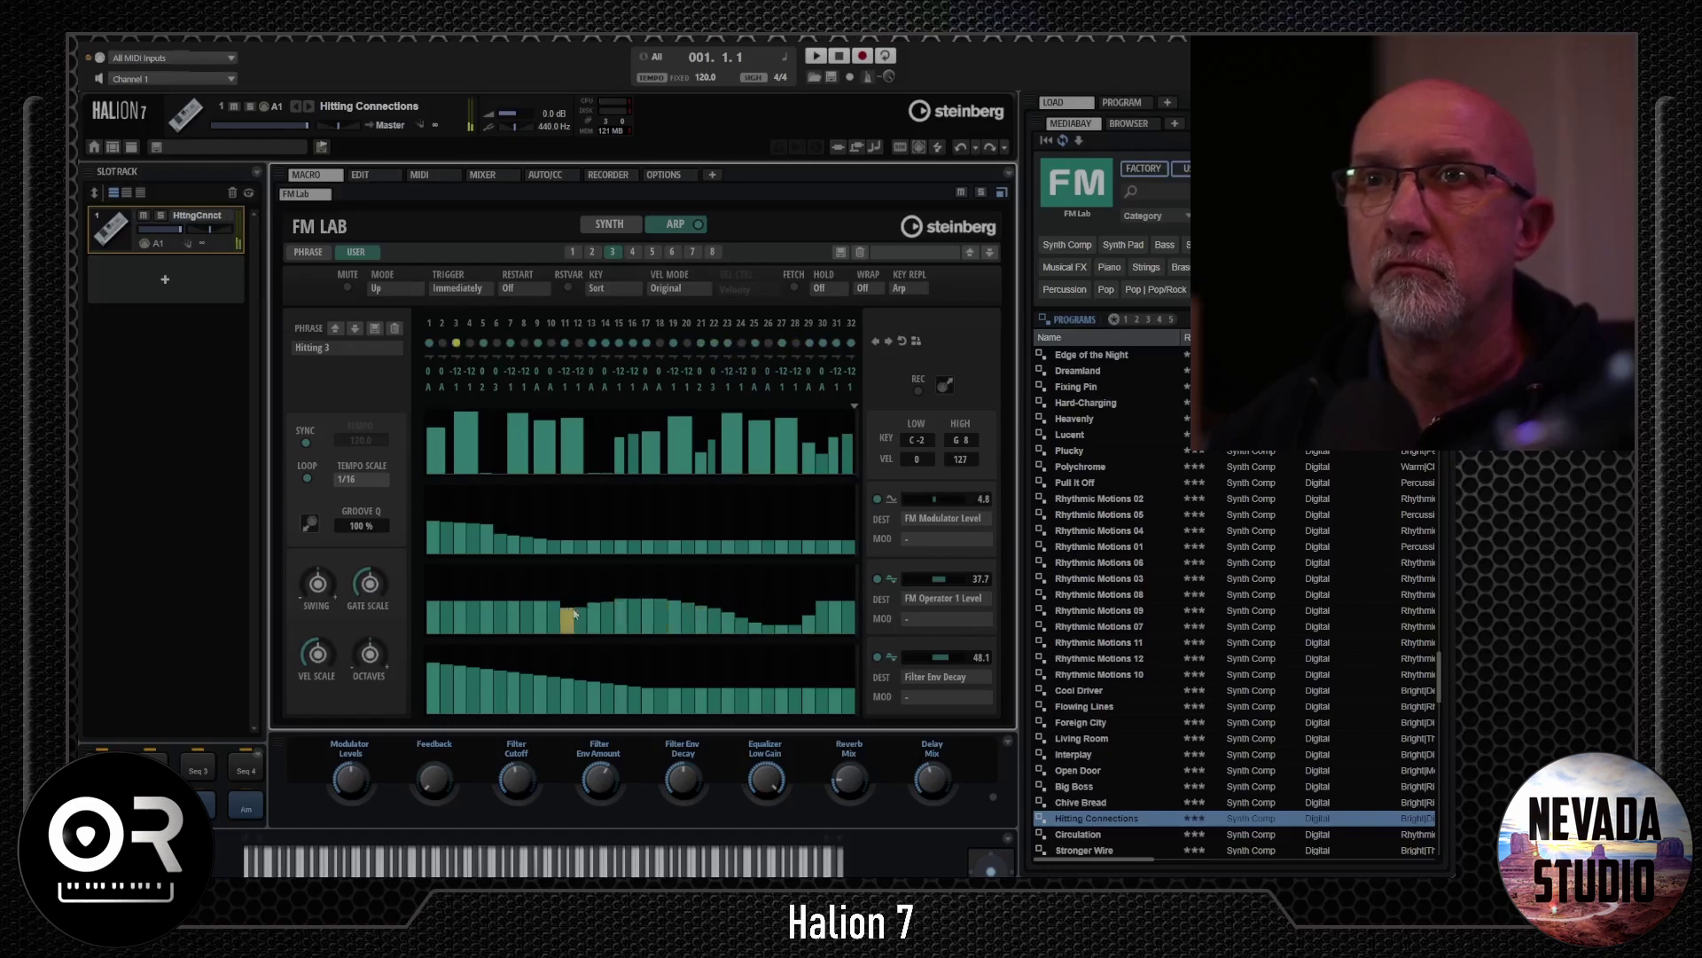
mouse_move(321, 607)
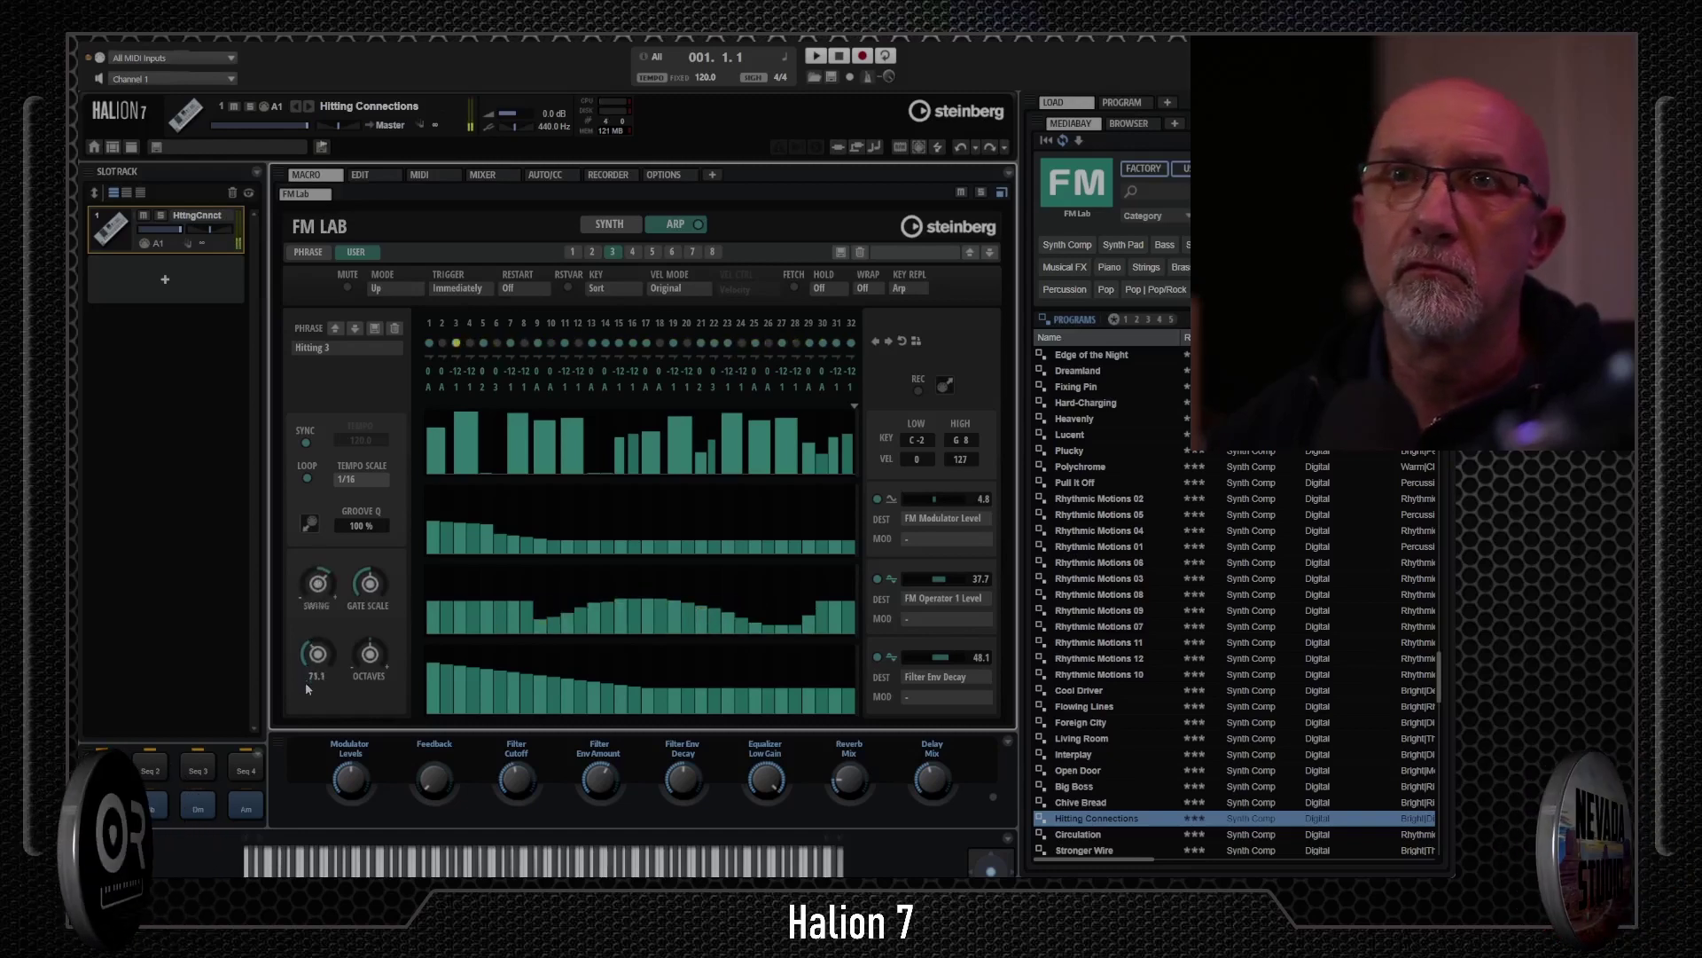
- Switch the arpeggiator to variation 2, phrase Hitting 2, and adjust the velocity bars of step 7 and the opening steps
left_click(594, 254)
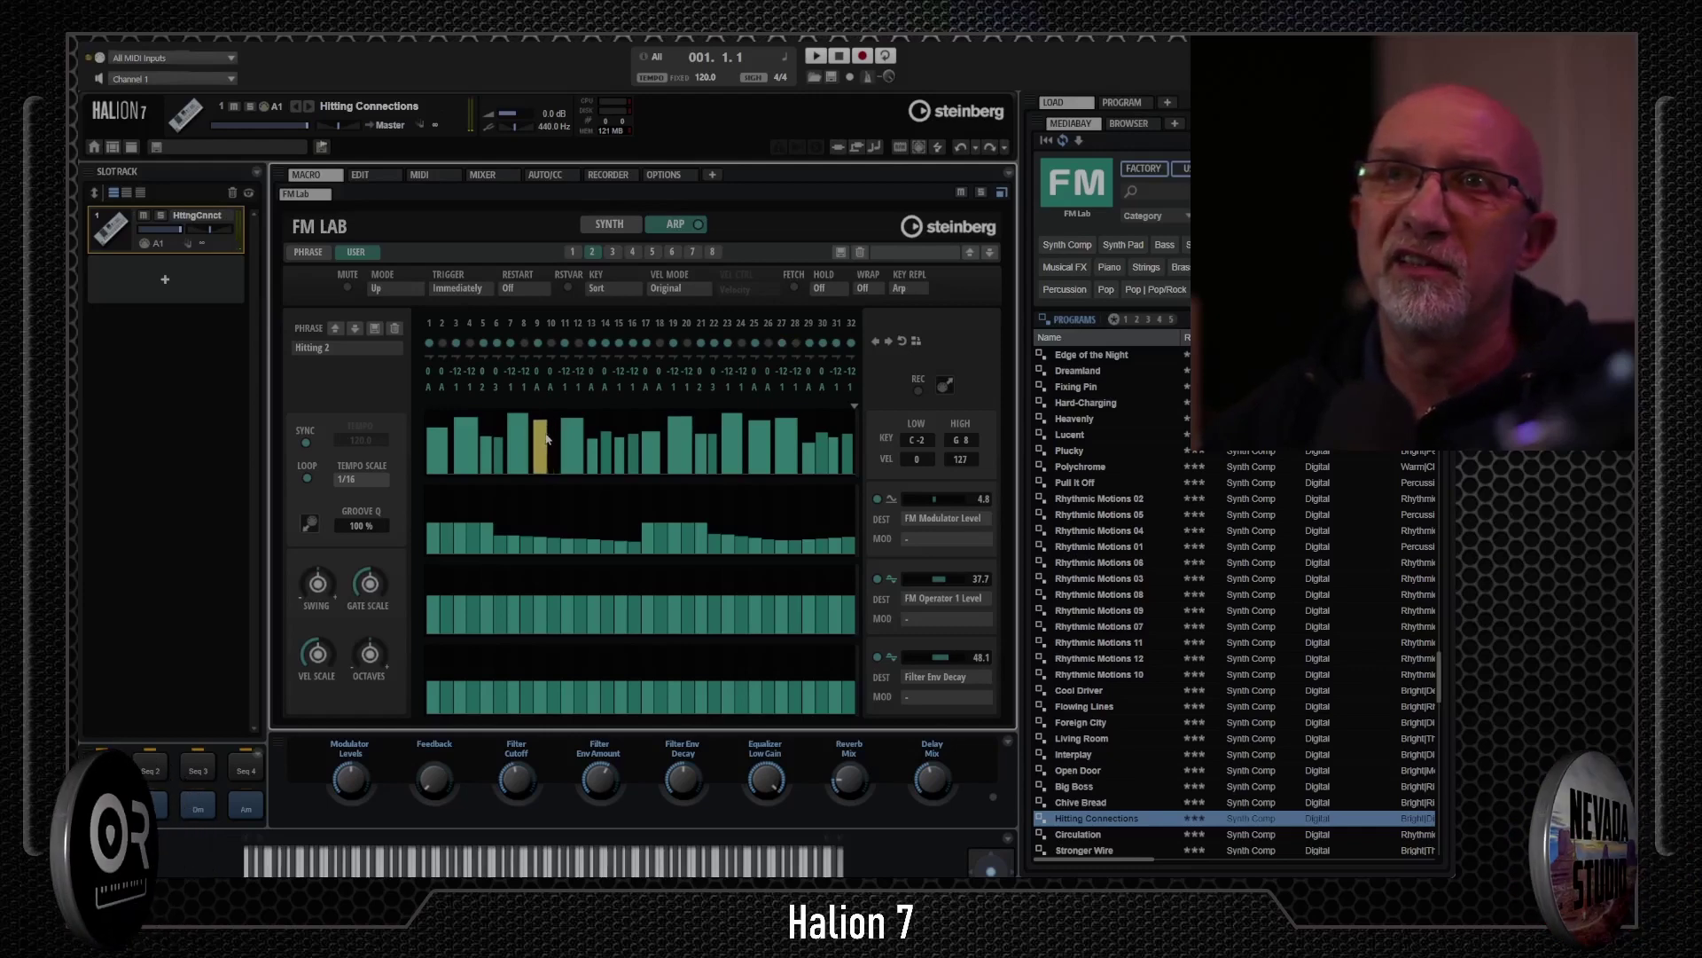
left_click(518, 427)
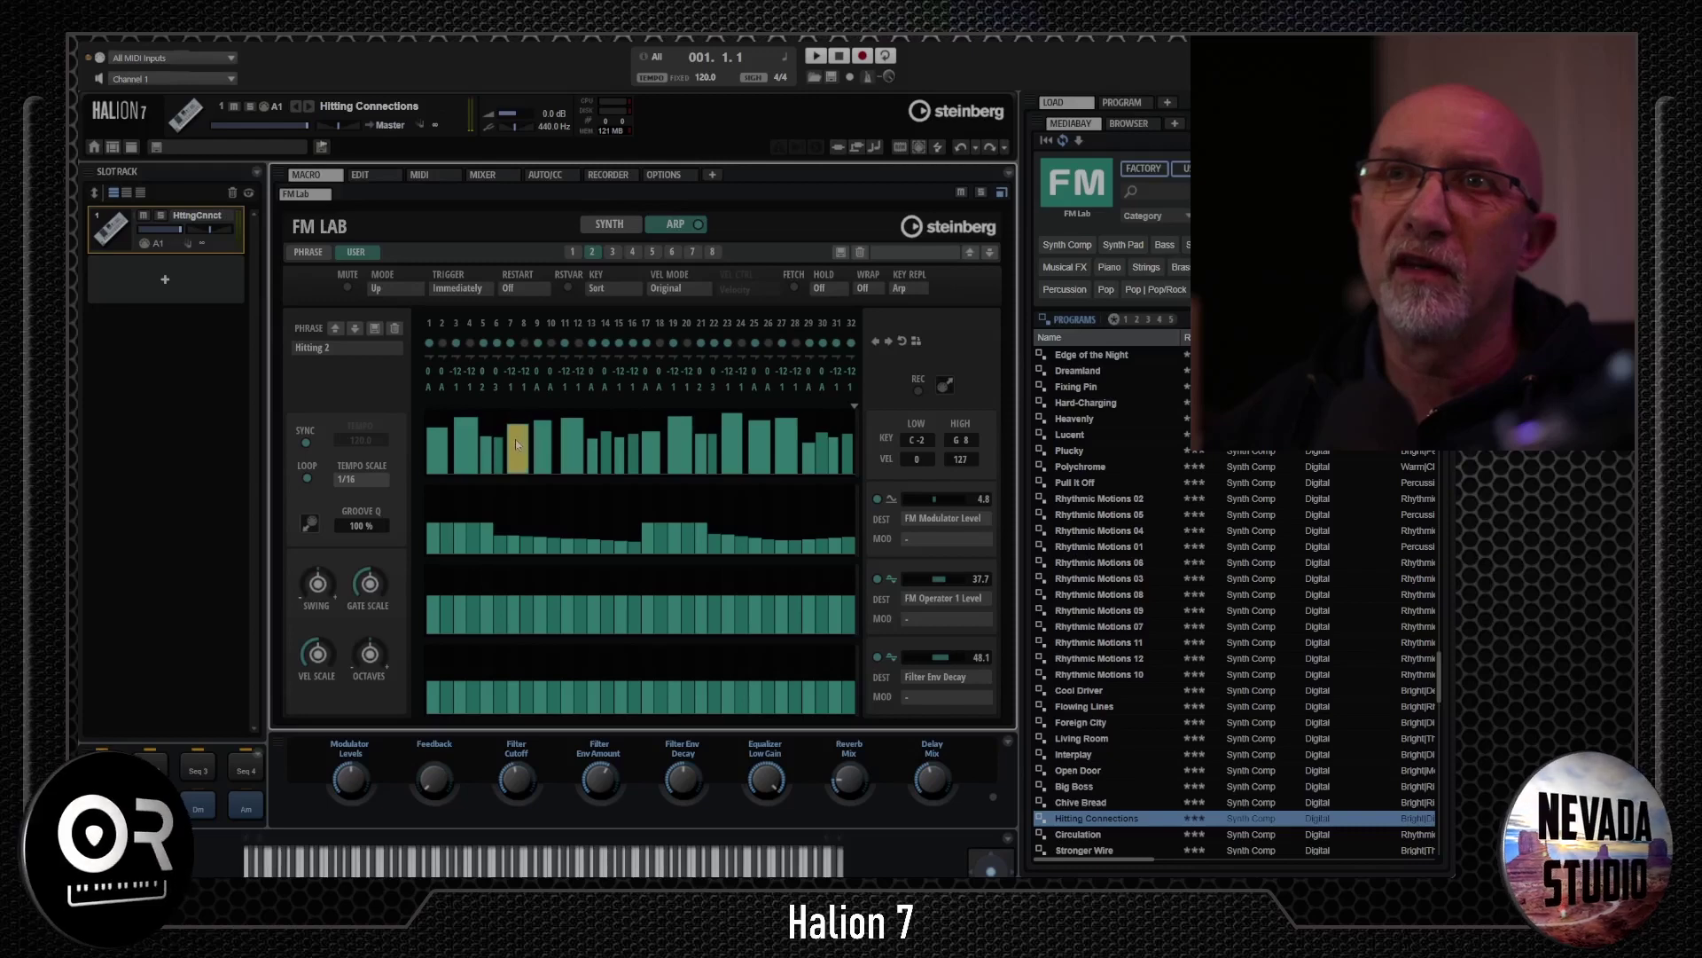
left_click(519, 443)
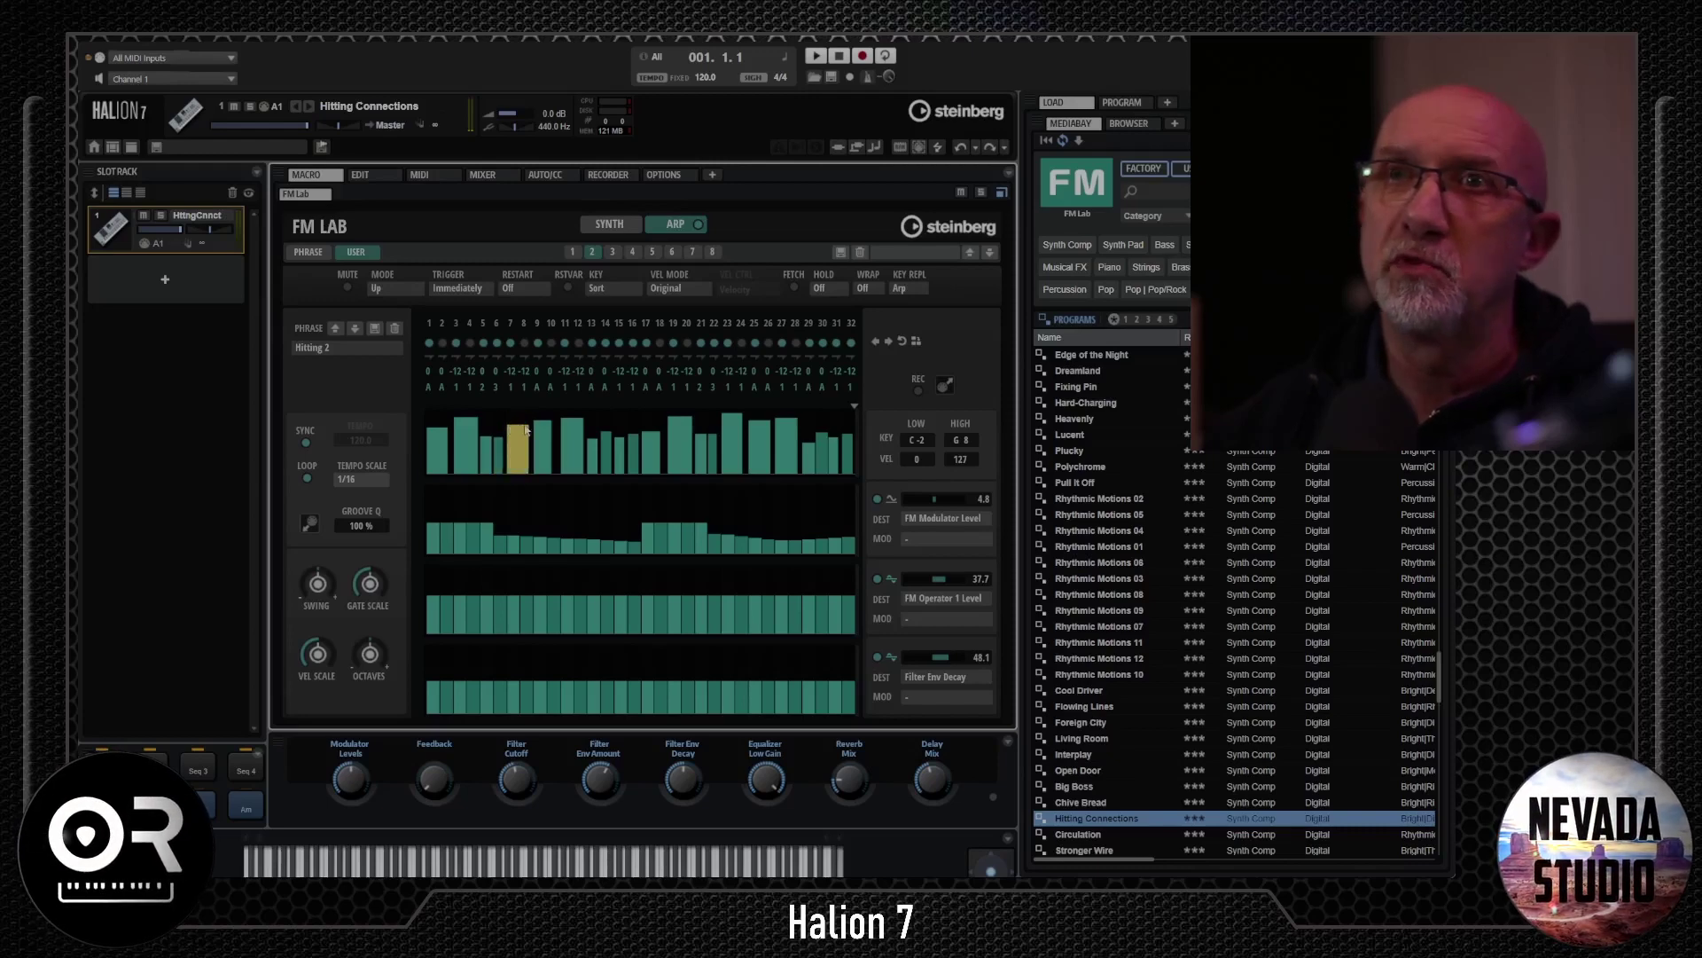
left_click(465, 426)
left_click(447, 430)
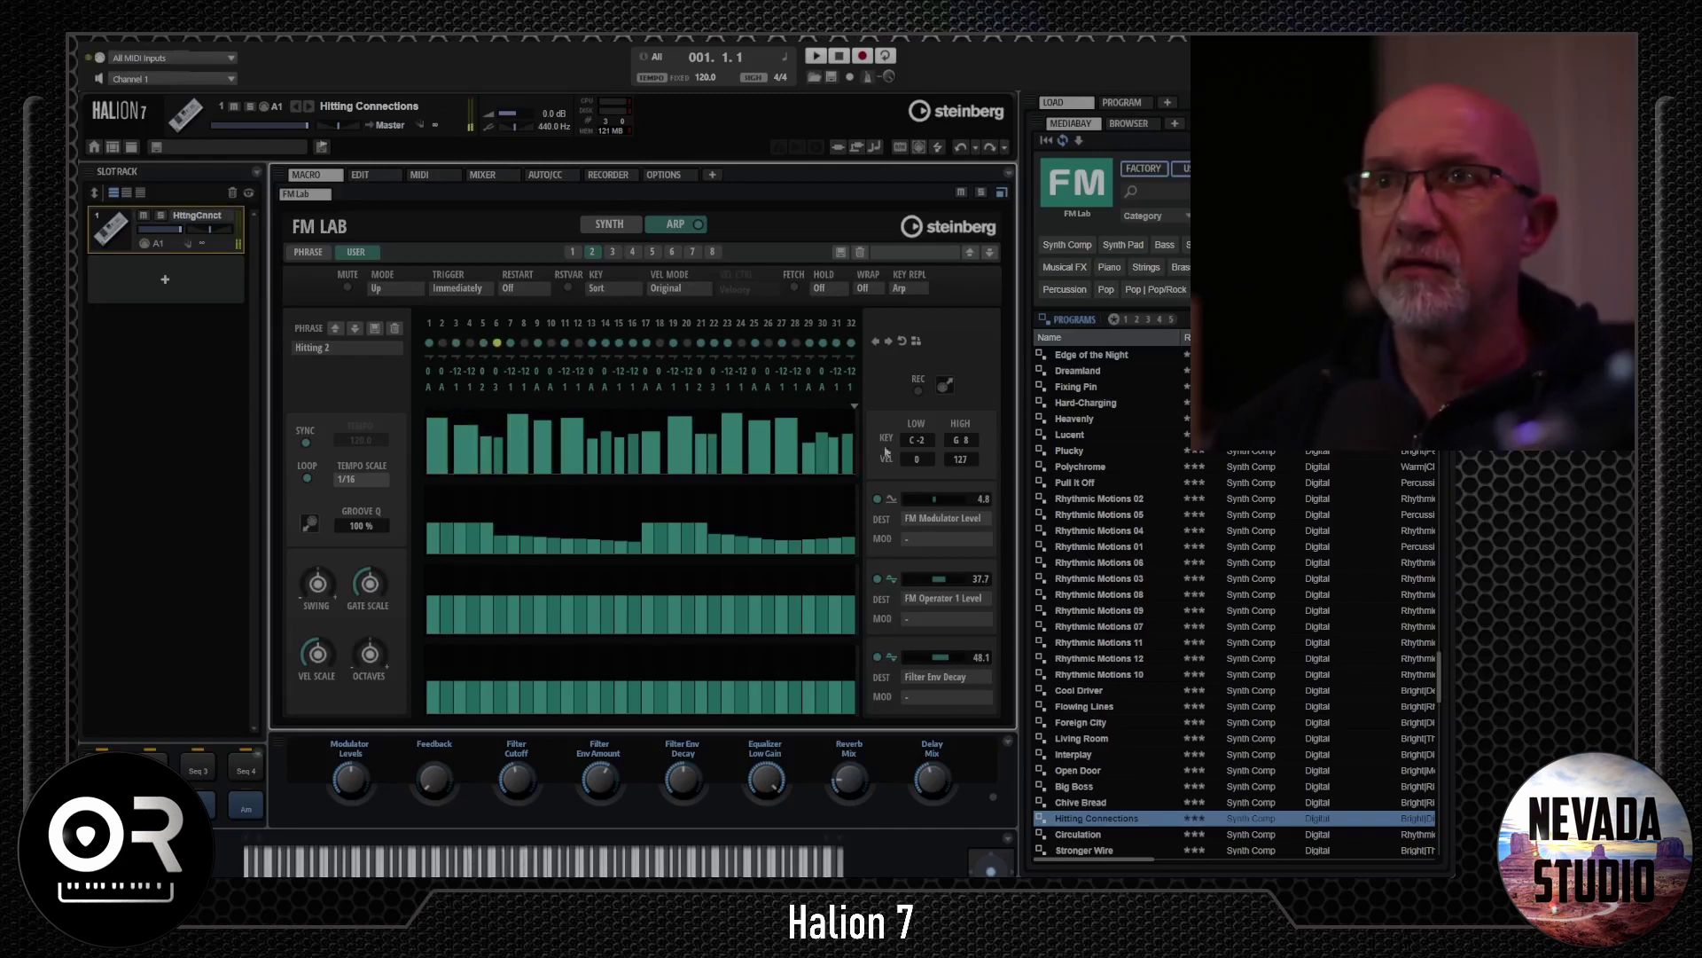
- Audition the Stronger Wire program and load Splendid Glass
double_click(1097, 853)
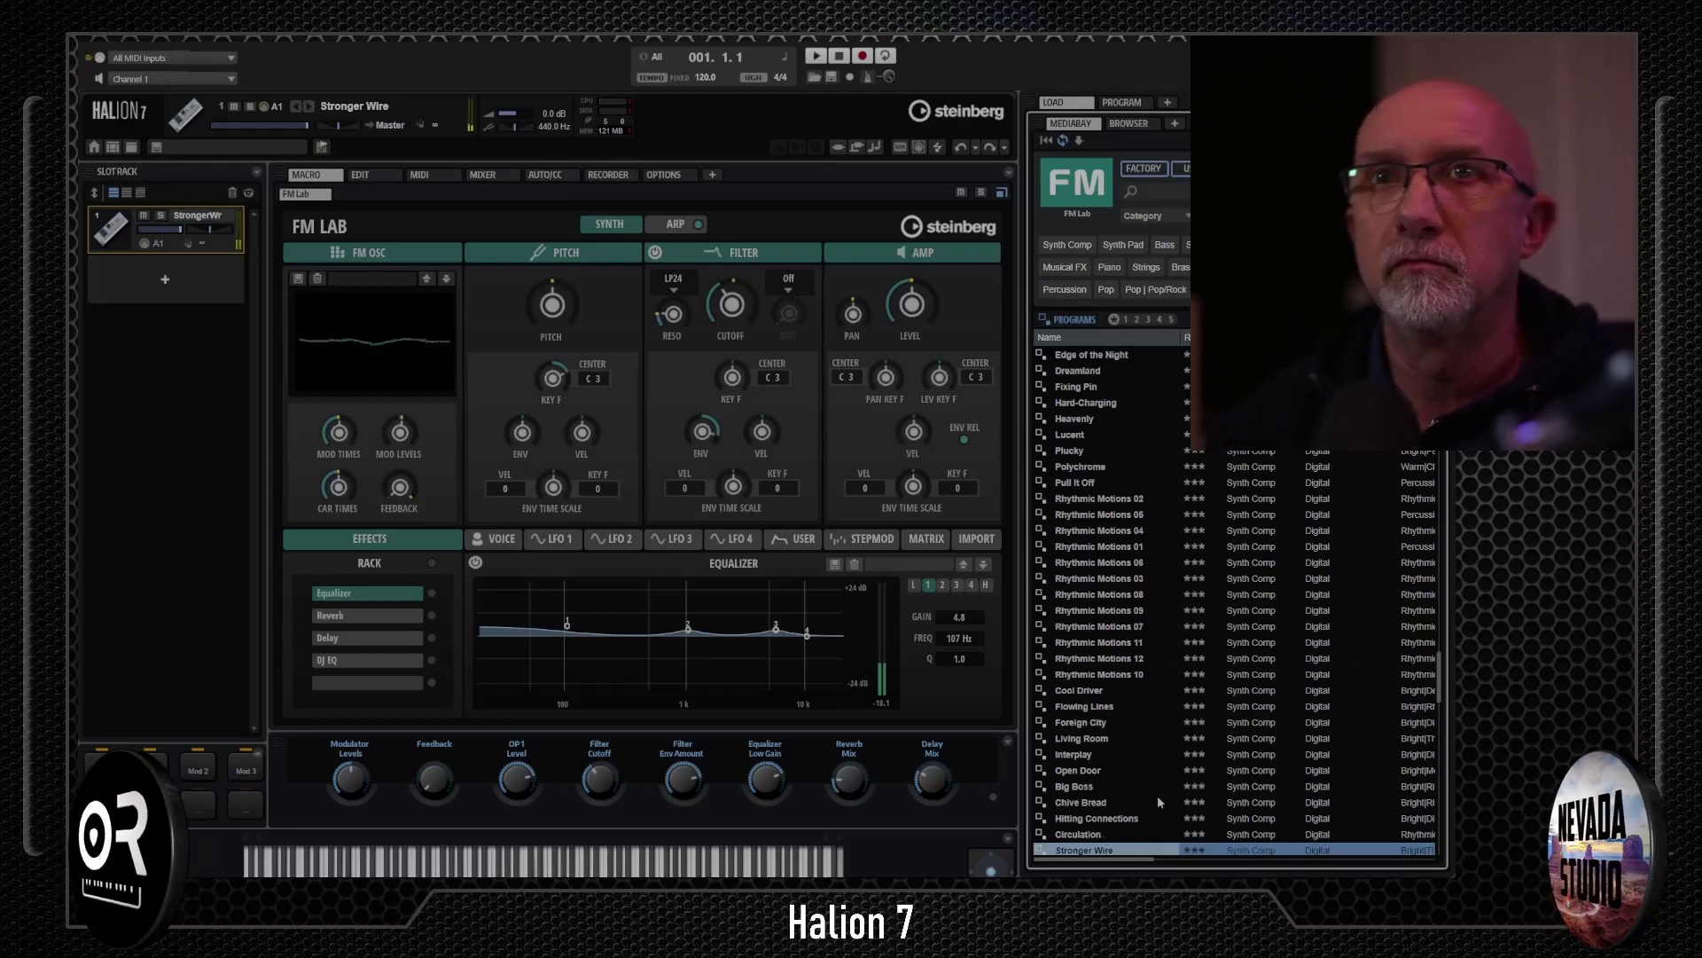
scroll(1077, 580, "down", 8)
double_click(1077, 579)
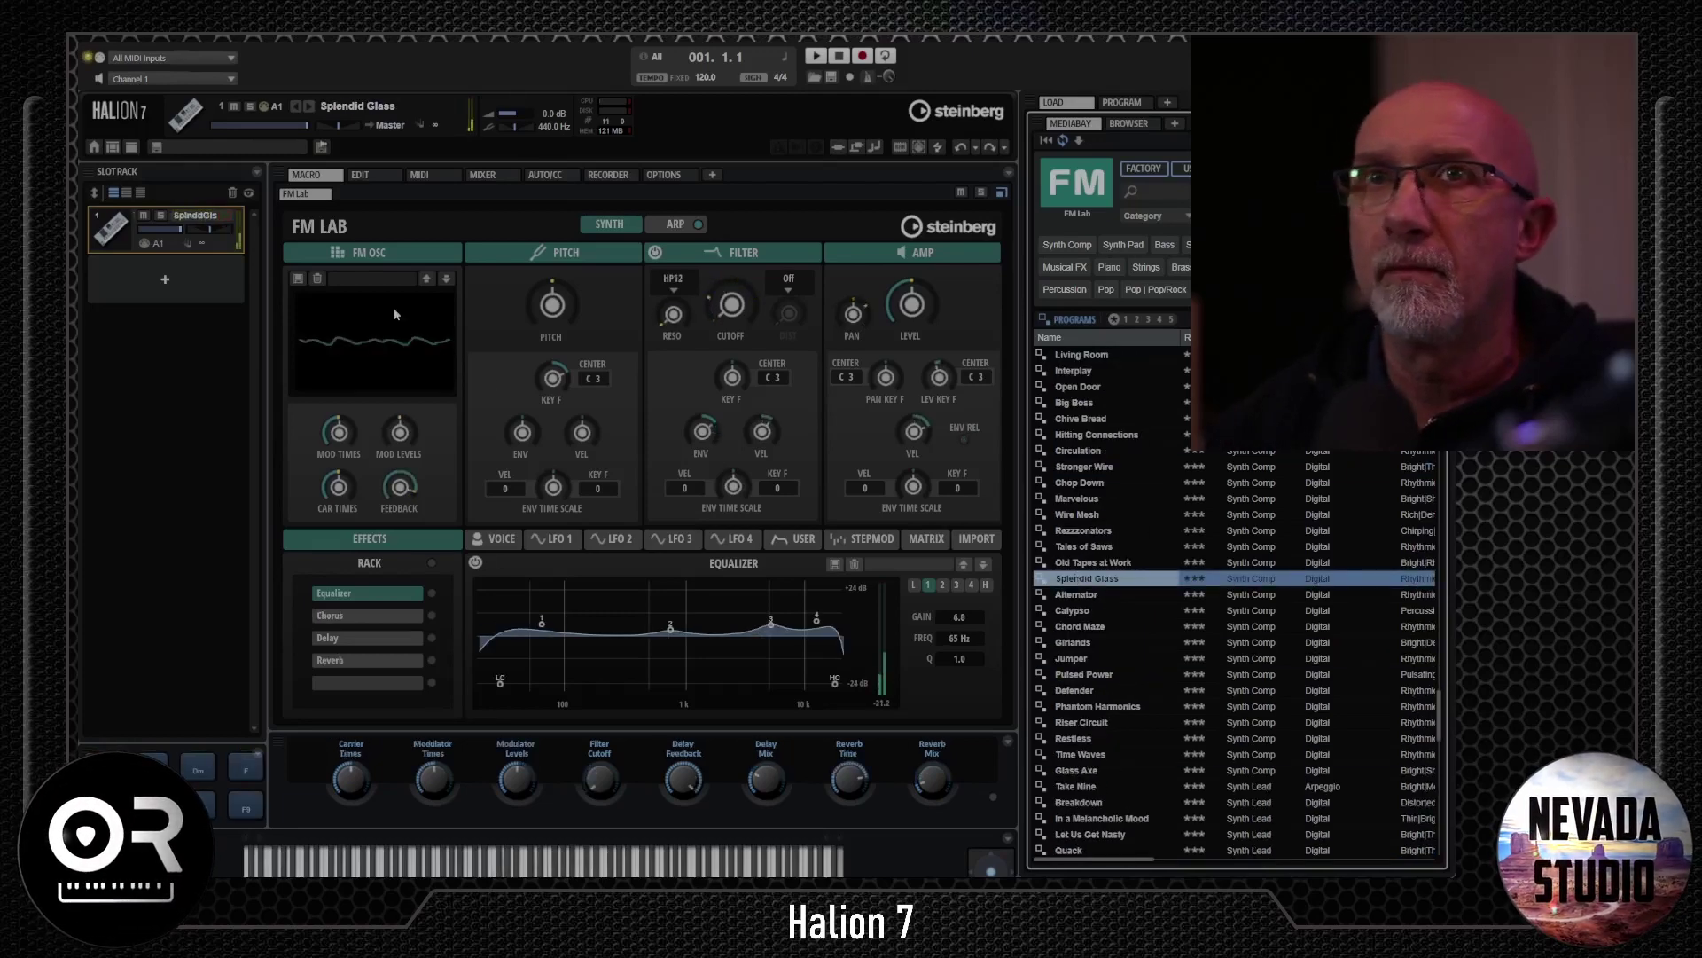
- Edit Splendid Glass's FM algorithm, setting the output levels to 77 for OP4 and 99 for OP8
left_click(354, 255)
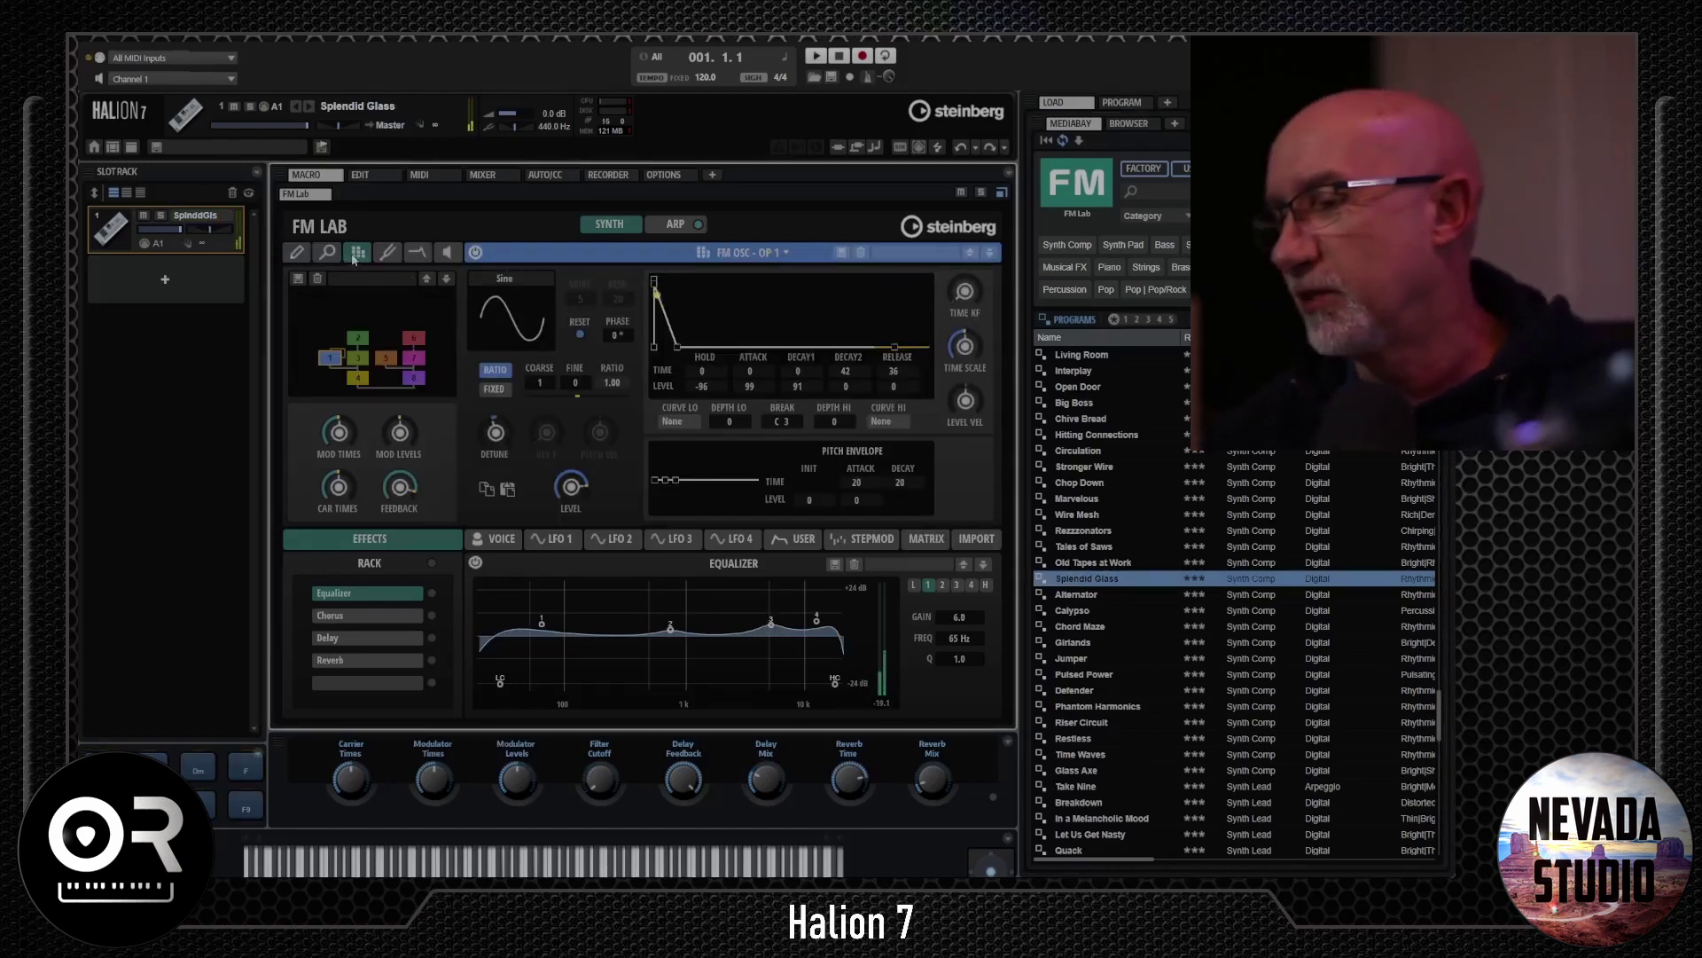
left_click(298, 255)
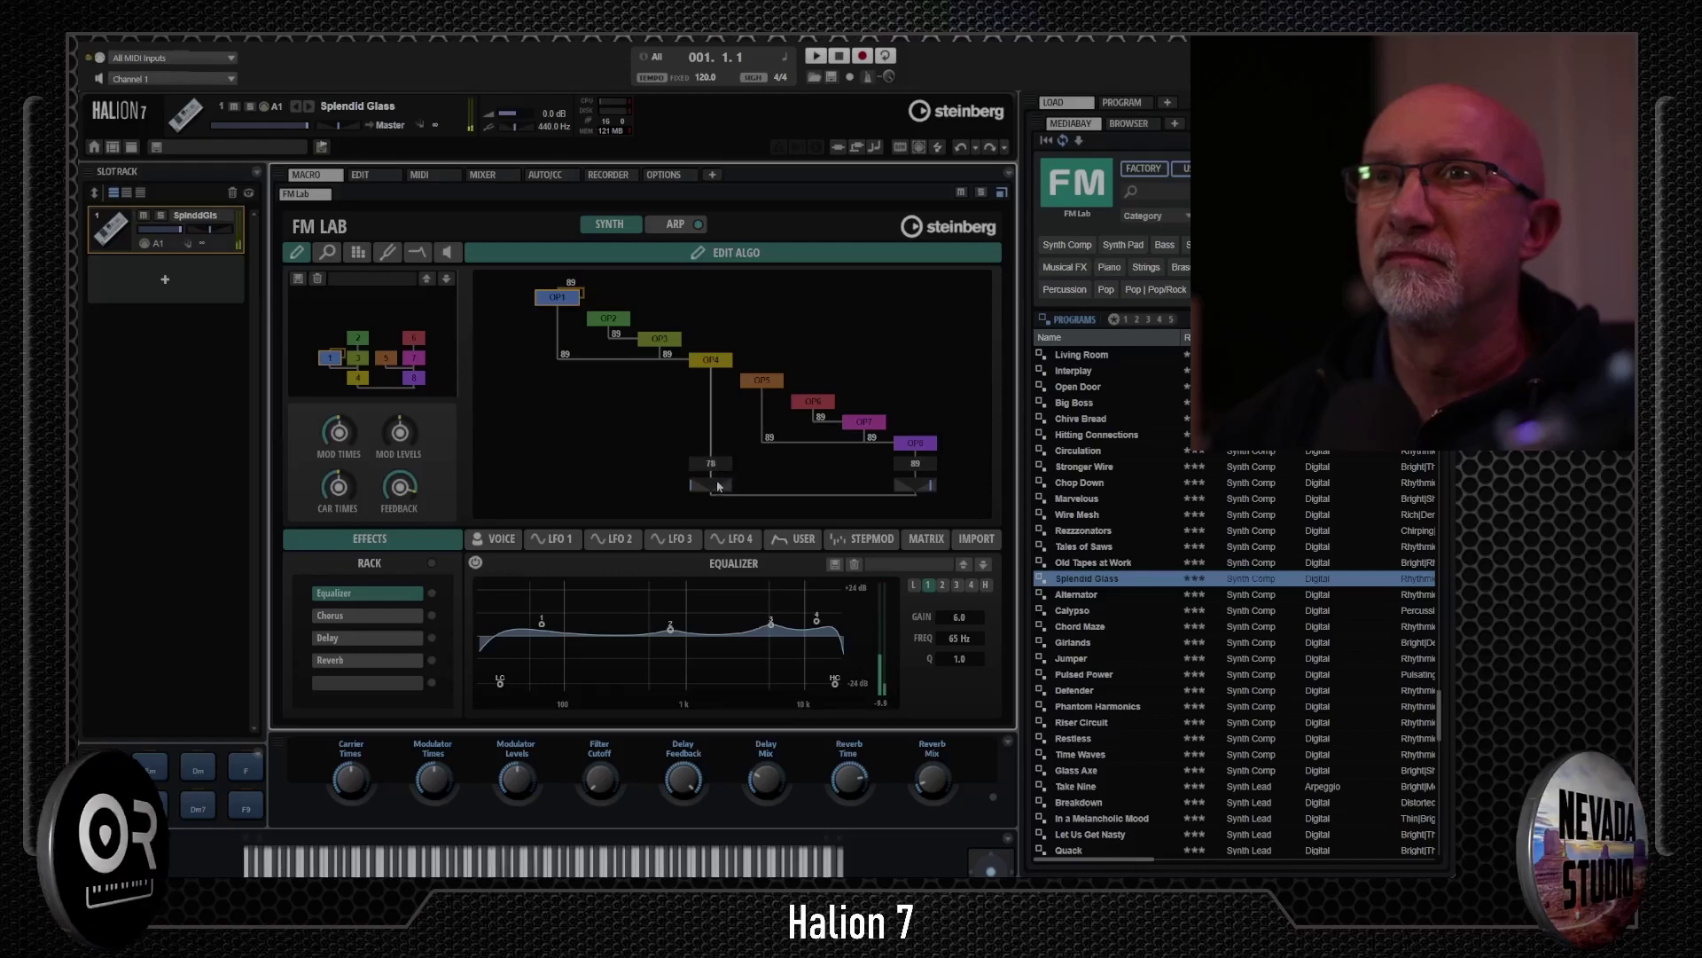
left_click_drag(922, 482, 918, 436)
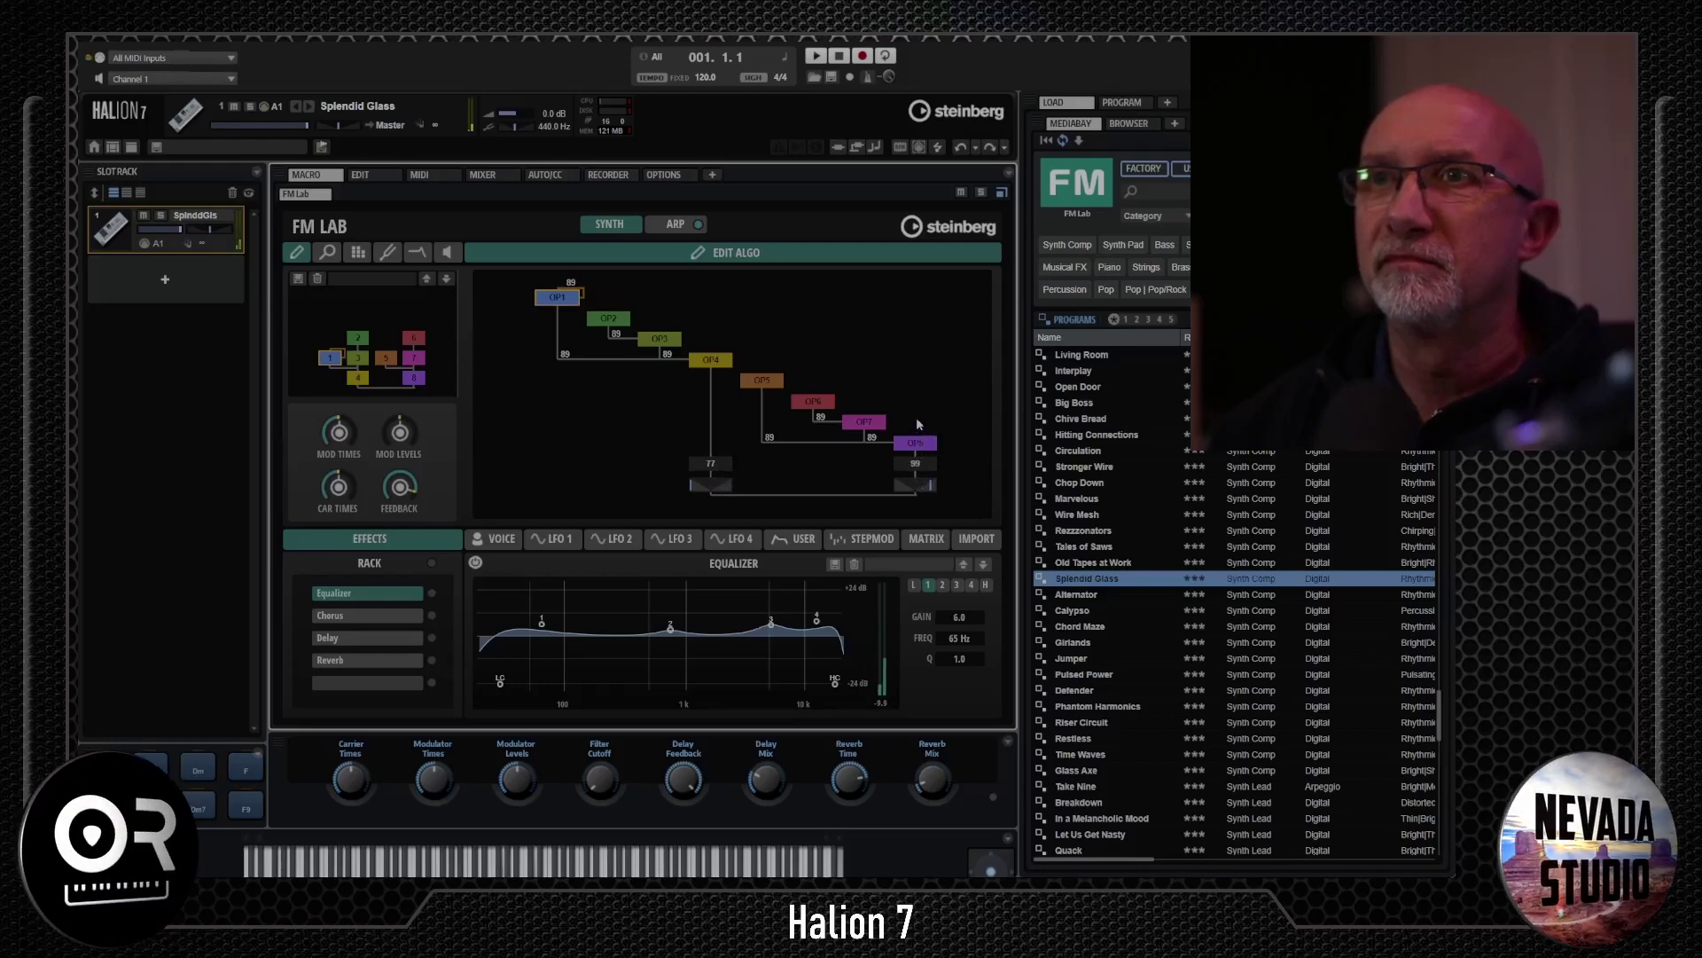
left_click(358, 175)
left_click(330, 174)
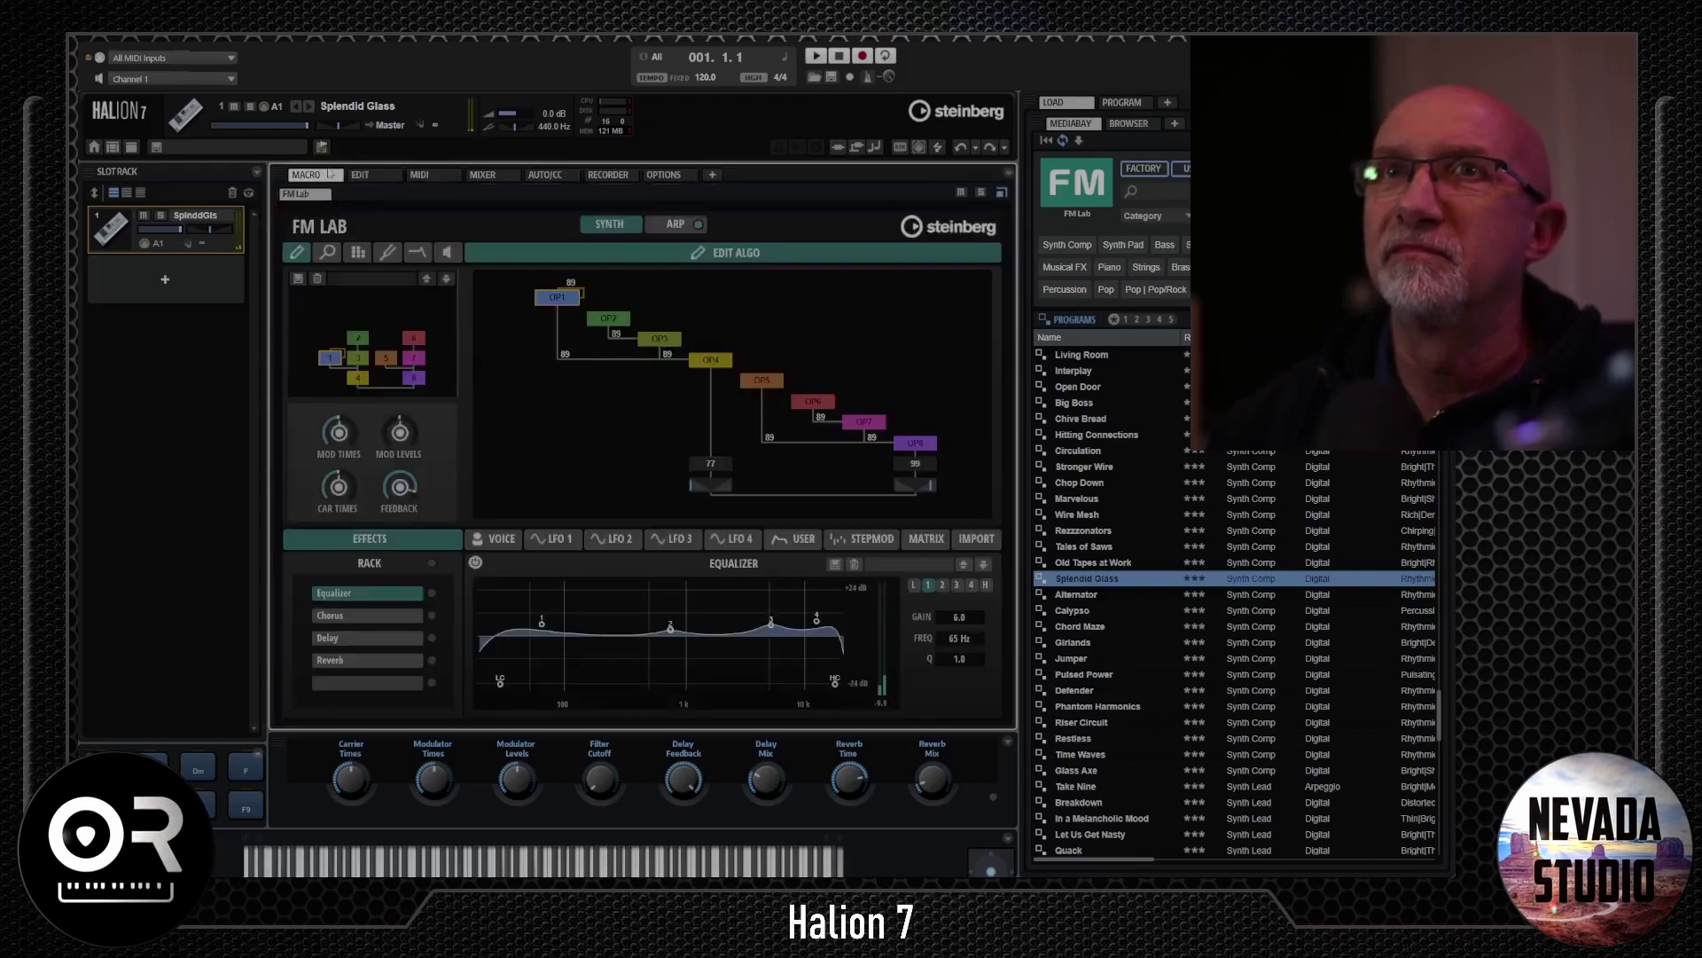
- Try the DX7 15 and DX7 10 preset algorithms on Splendid Glass and cut Equalizer band 3 to -15.6 dB at 4671 Hz
left_click(326, 254)
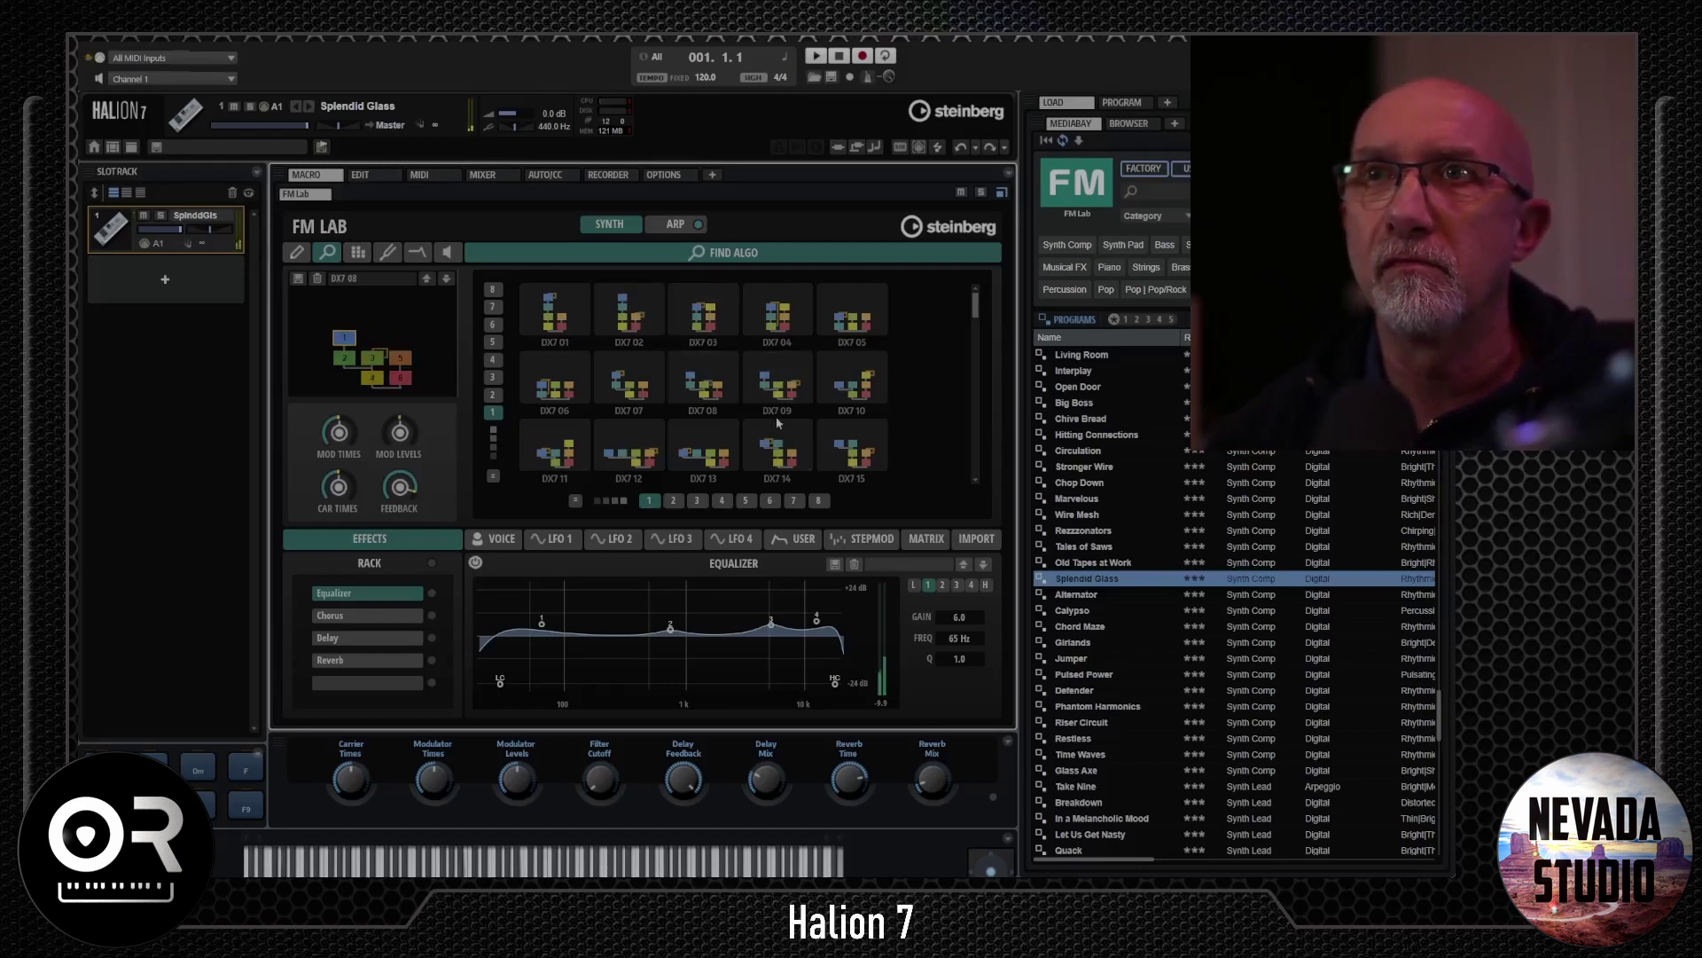
left_click(851, 454)
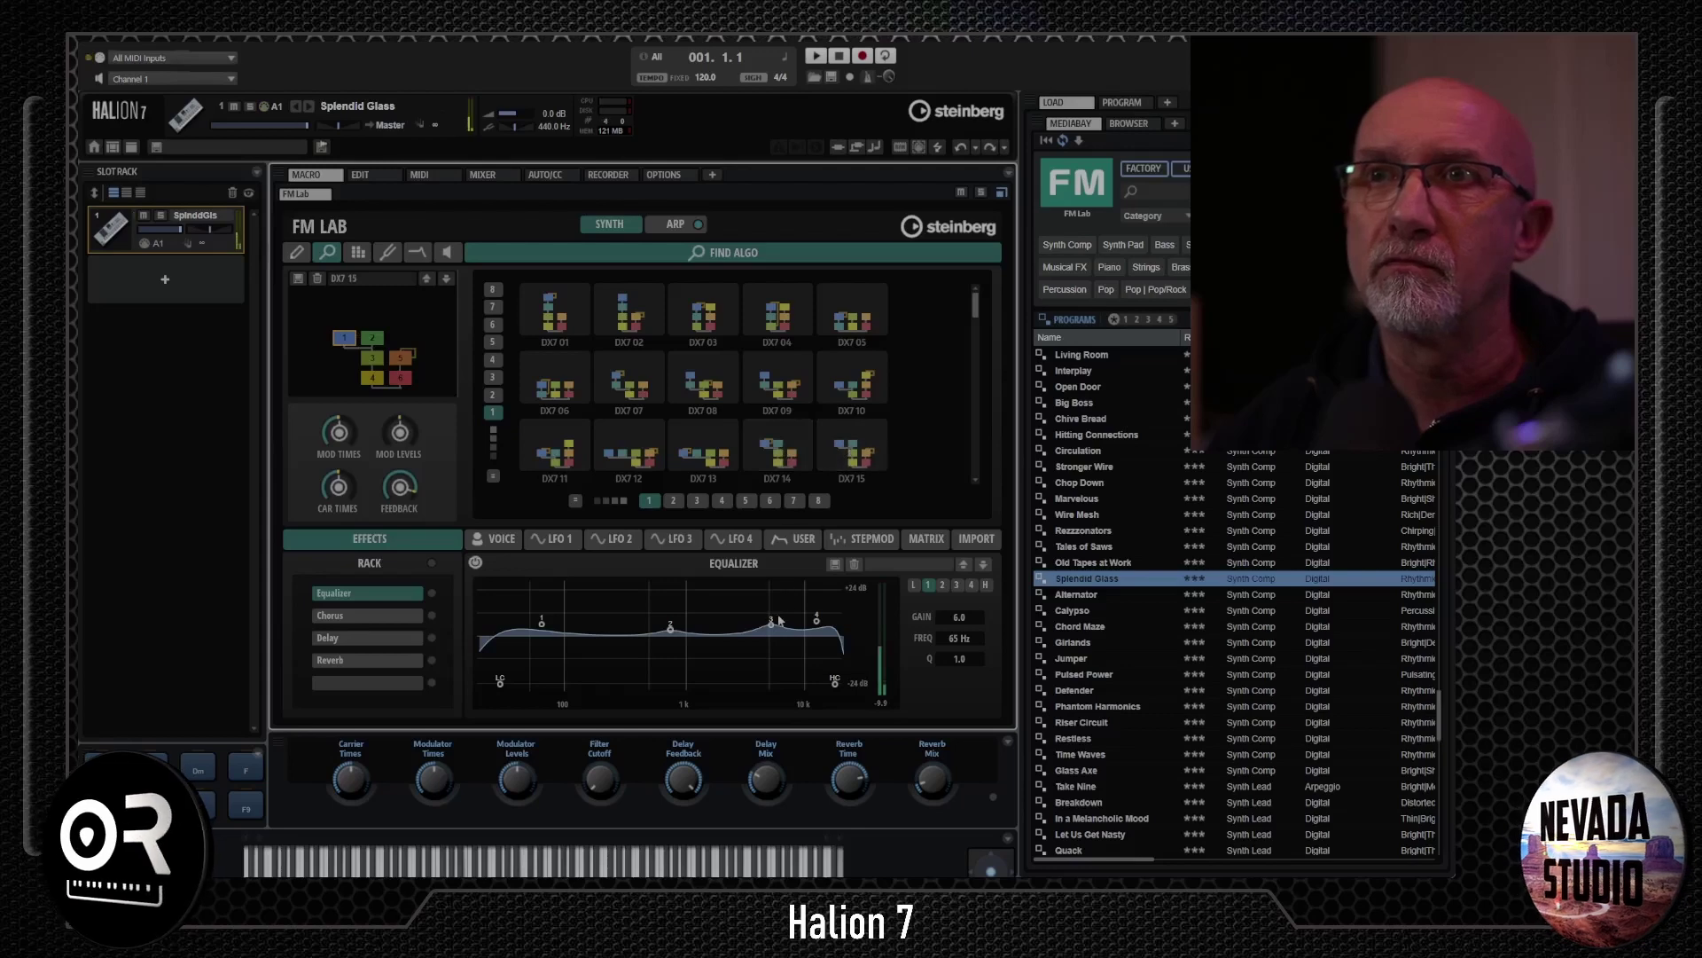
left_click_drag(771, 622, 766, 665)
left_click(851, 386)
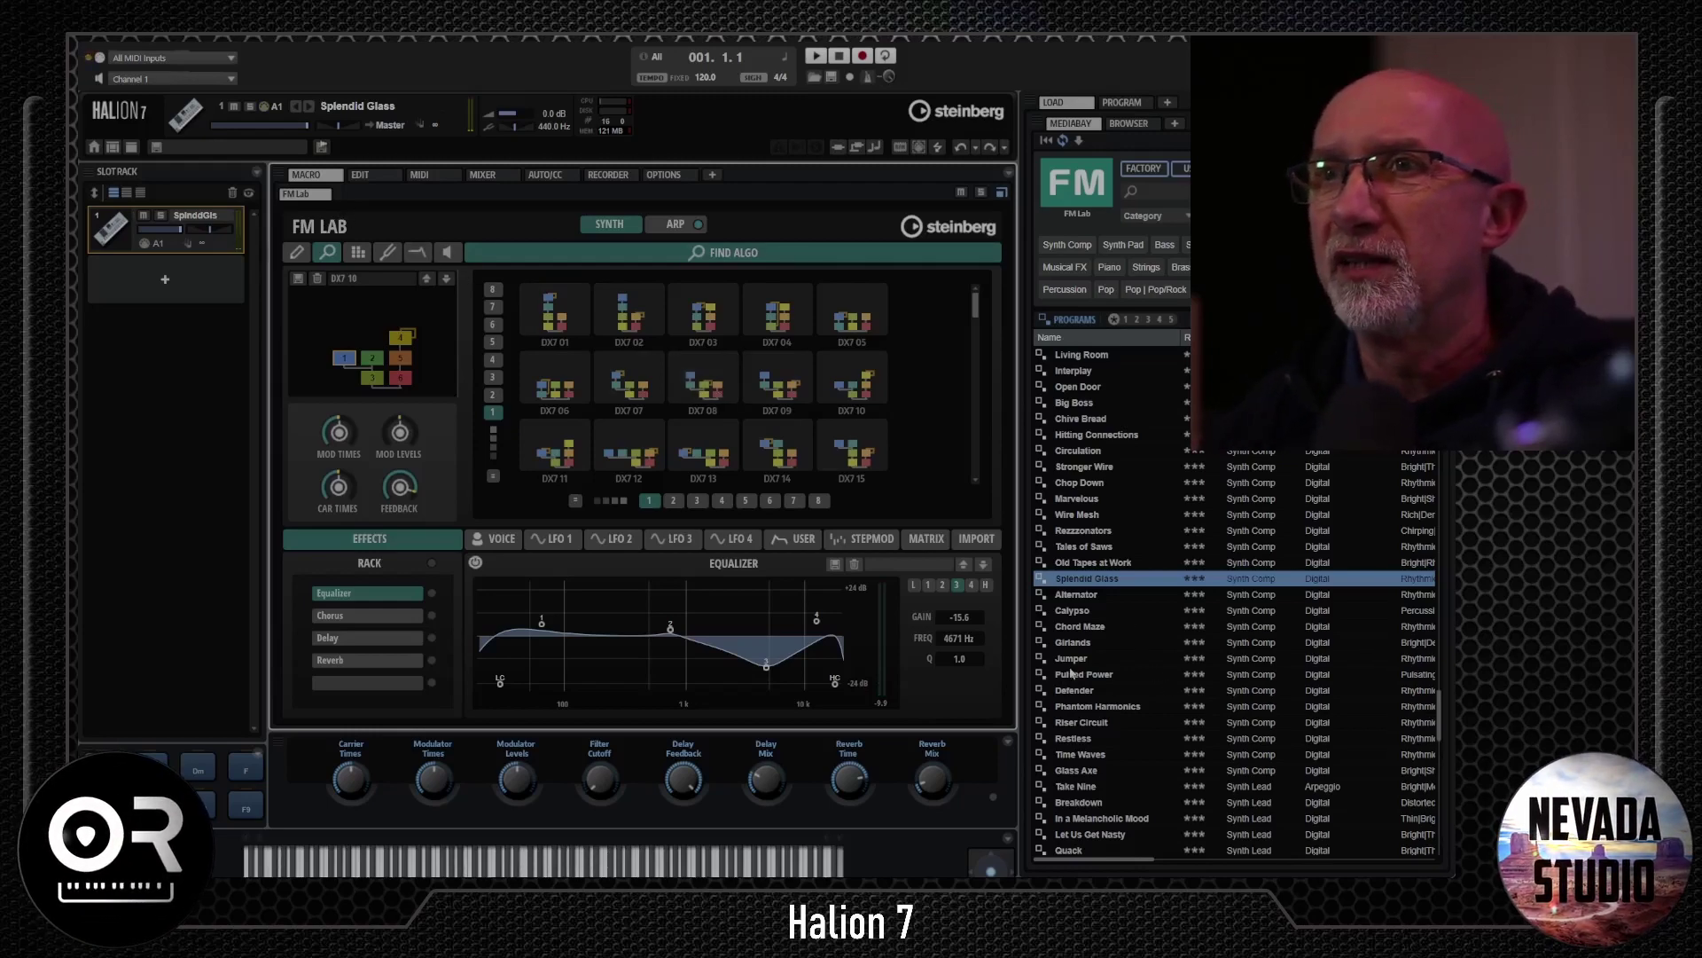
- Load the arpeggio synth lead program Take Nine
scroll(1072, 727, "down", 2)
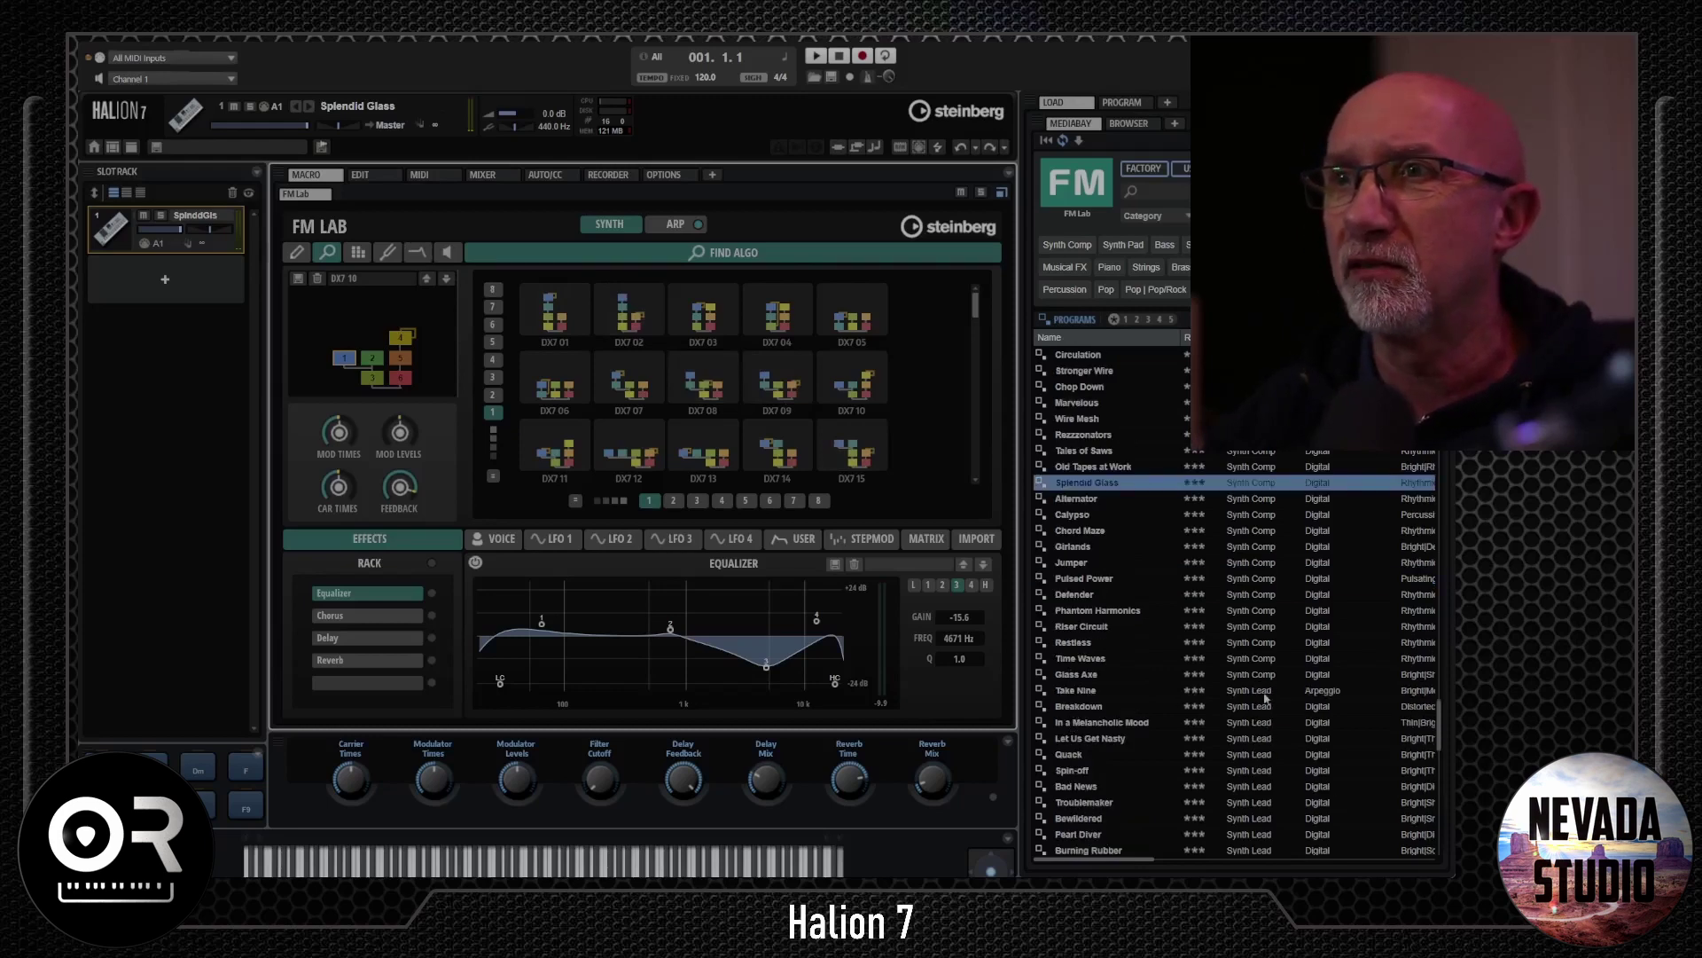
left_click(1077, 692)
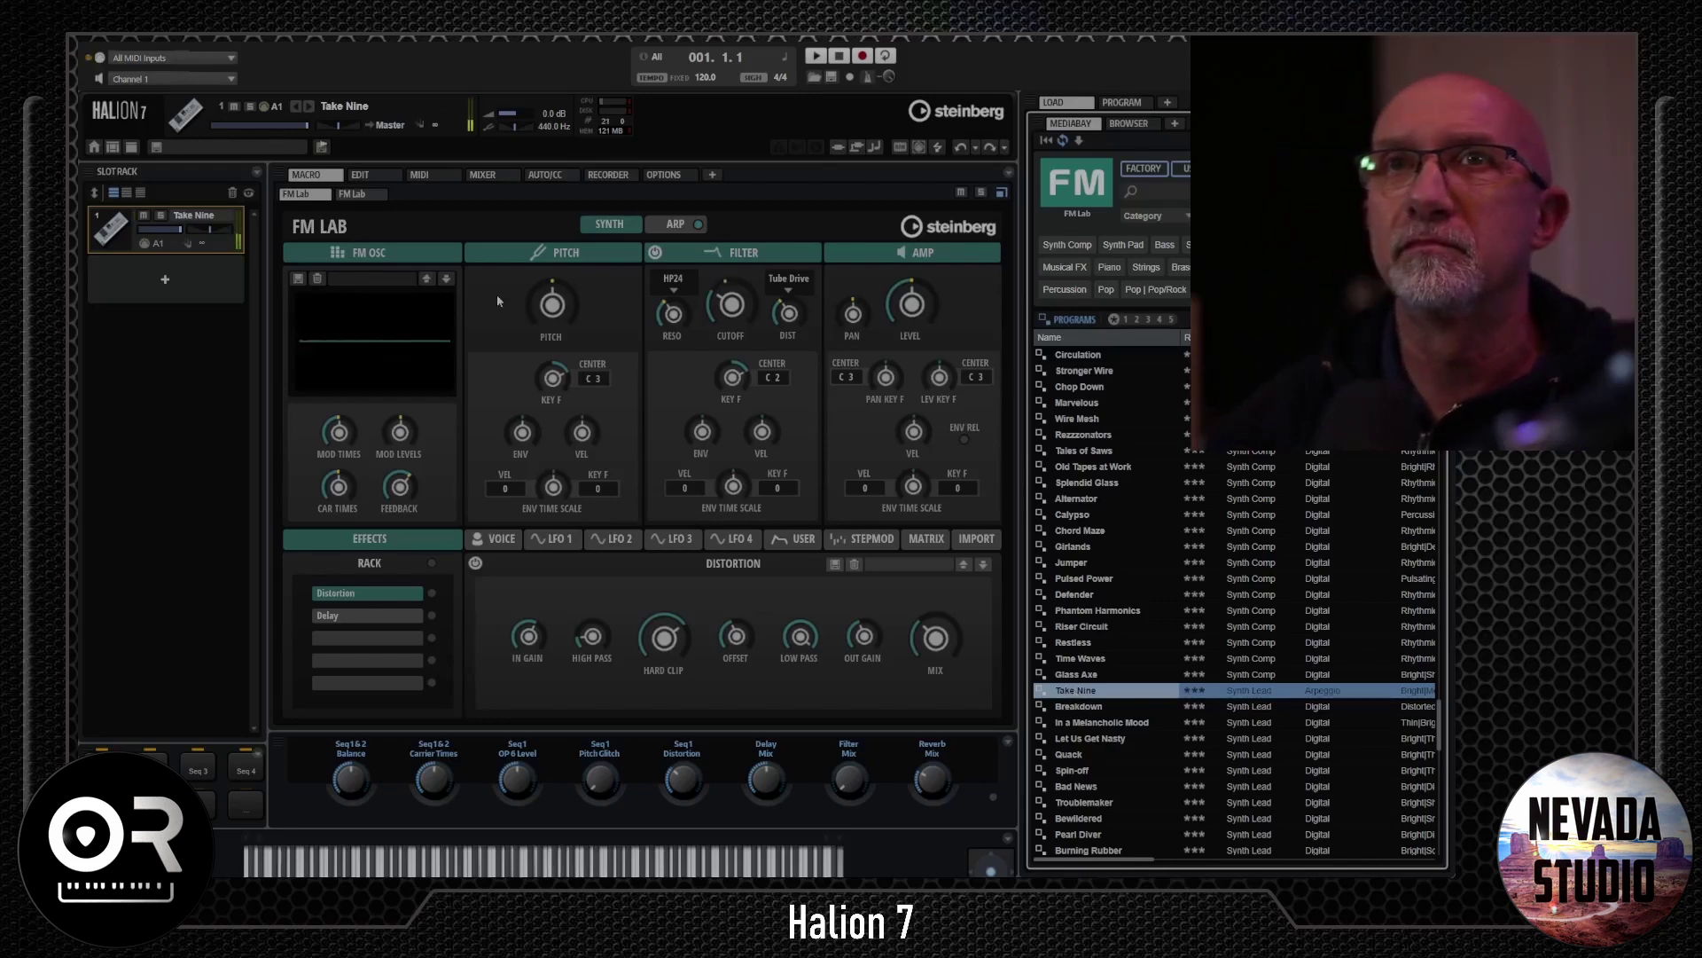
- Compare the macro pages of Take Nine's two FM Lab layers, ending on the first layer
left_click(364, 195)
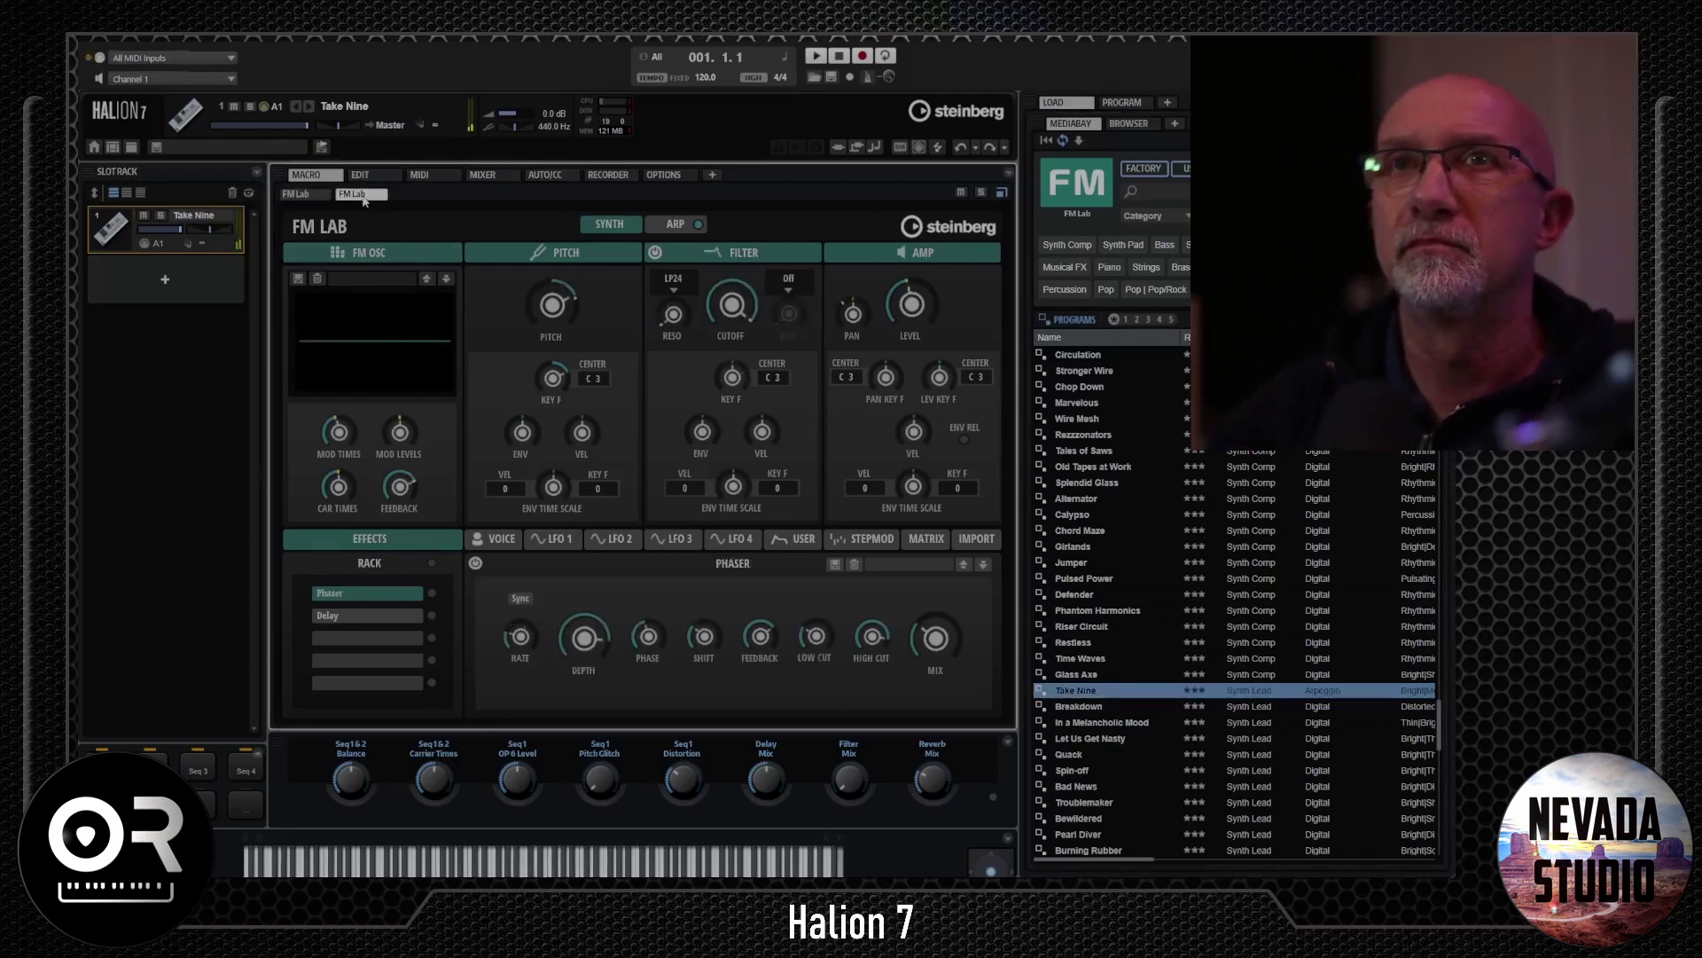
left_click(309, 199)
left_click(354, 195)
left_click(302, 195)
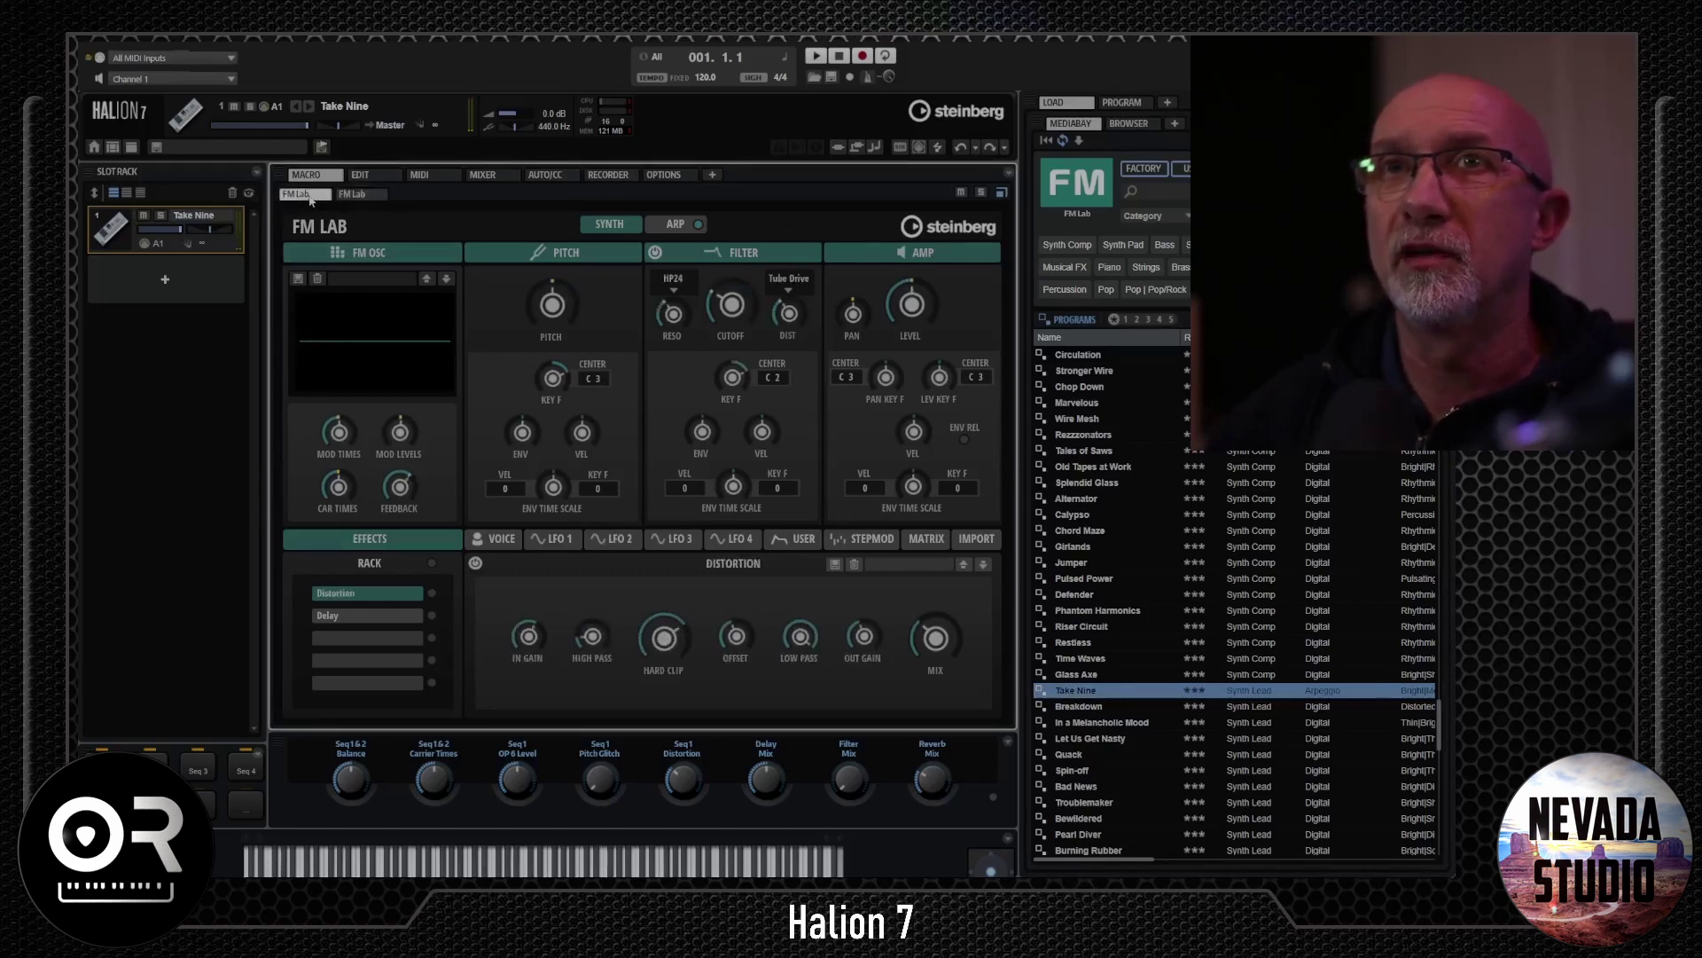
- Audition the synth lead programs Let Us Get Nasty and Bad News, and load Bewildered
double_click(1086, 739)
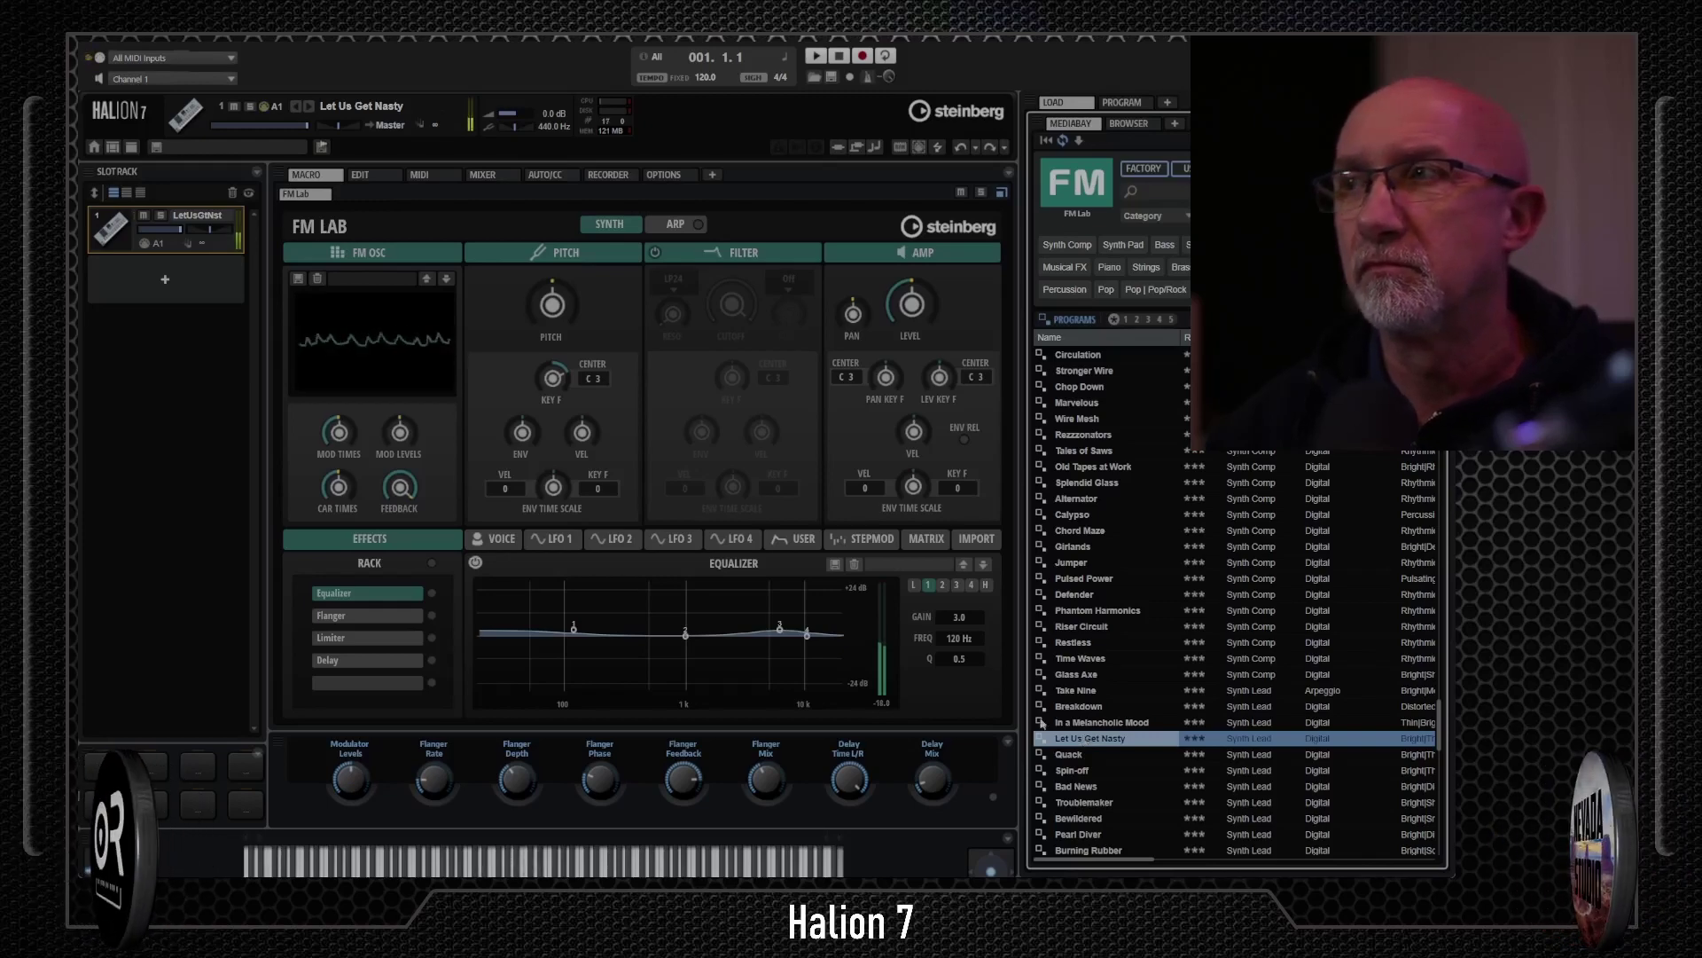
double_click(1103, 787)
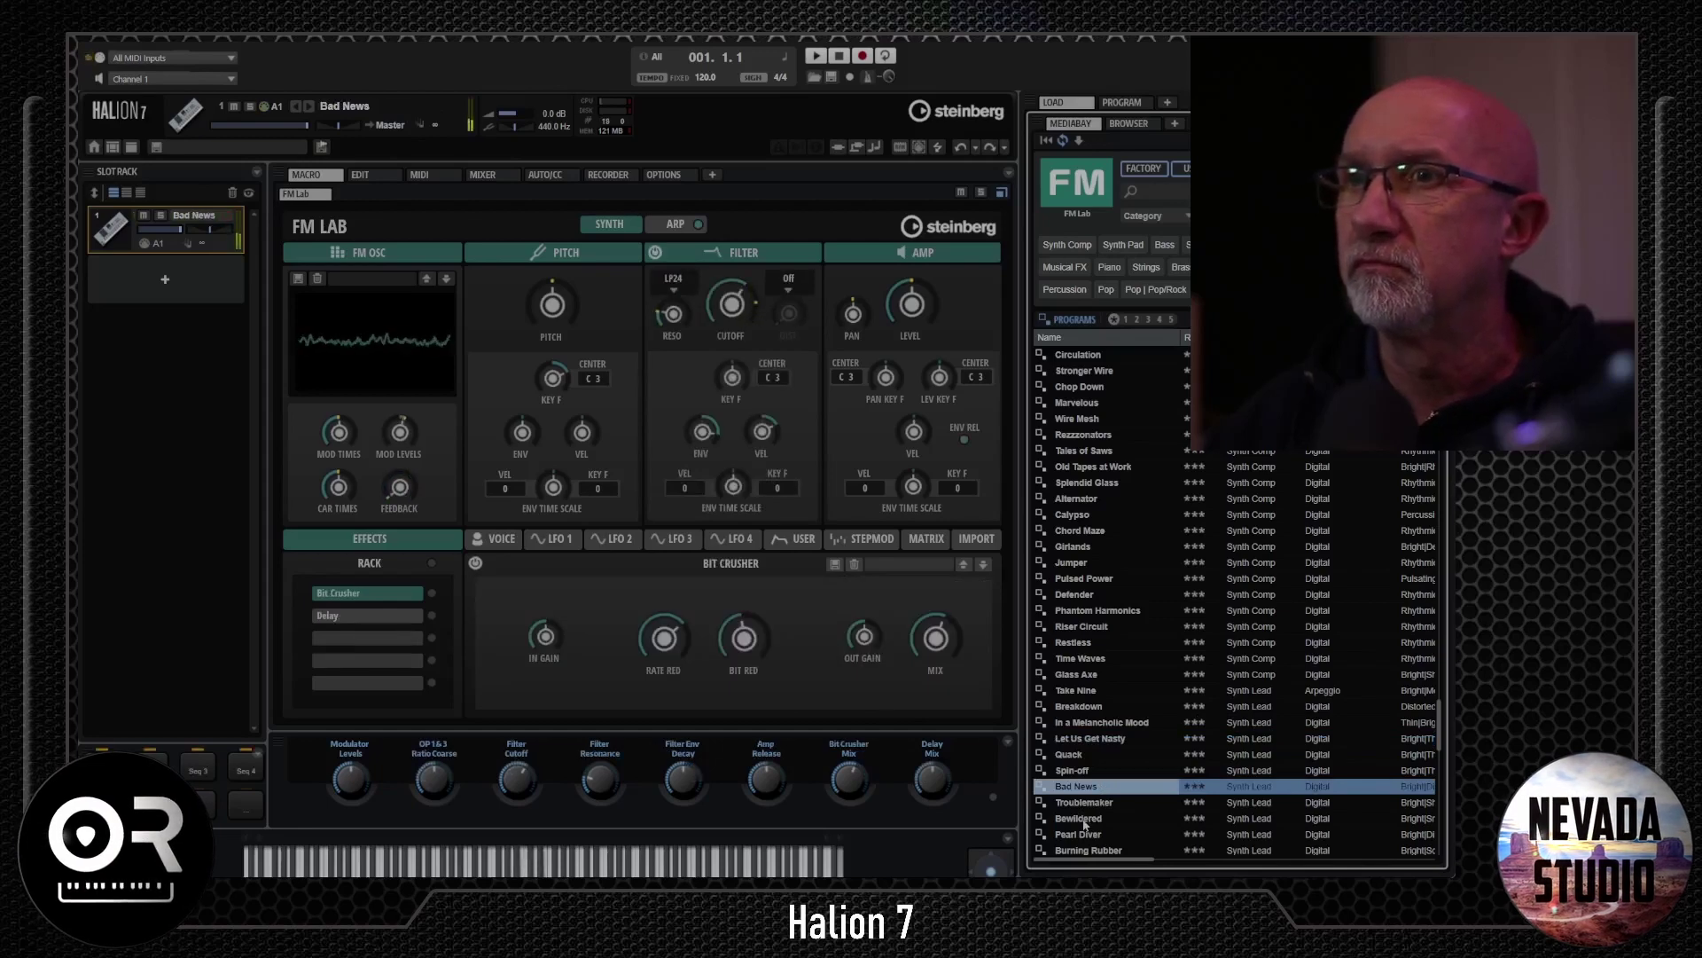
double_click(1083, 818)
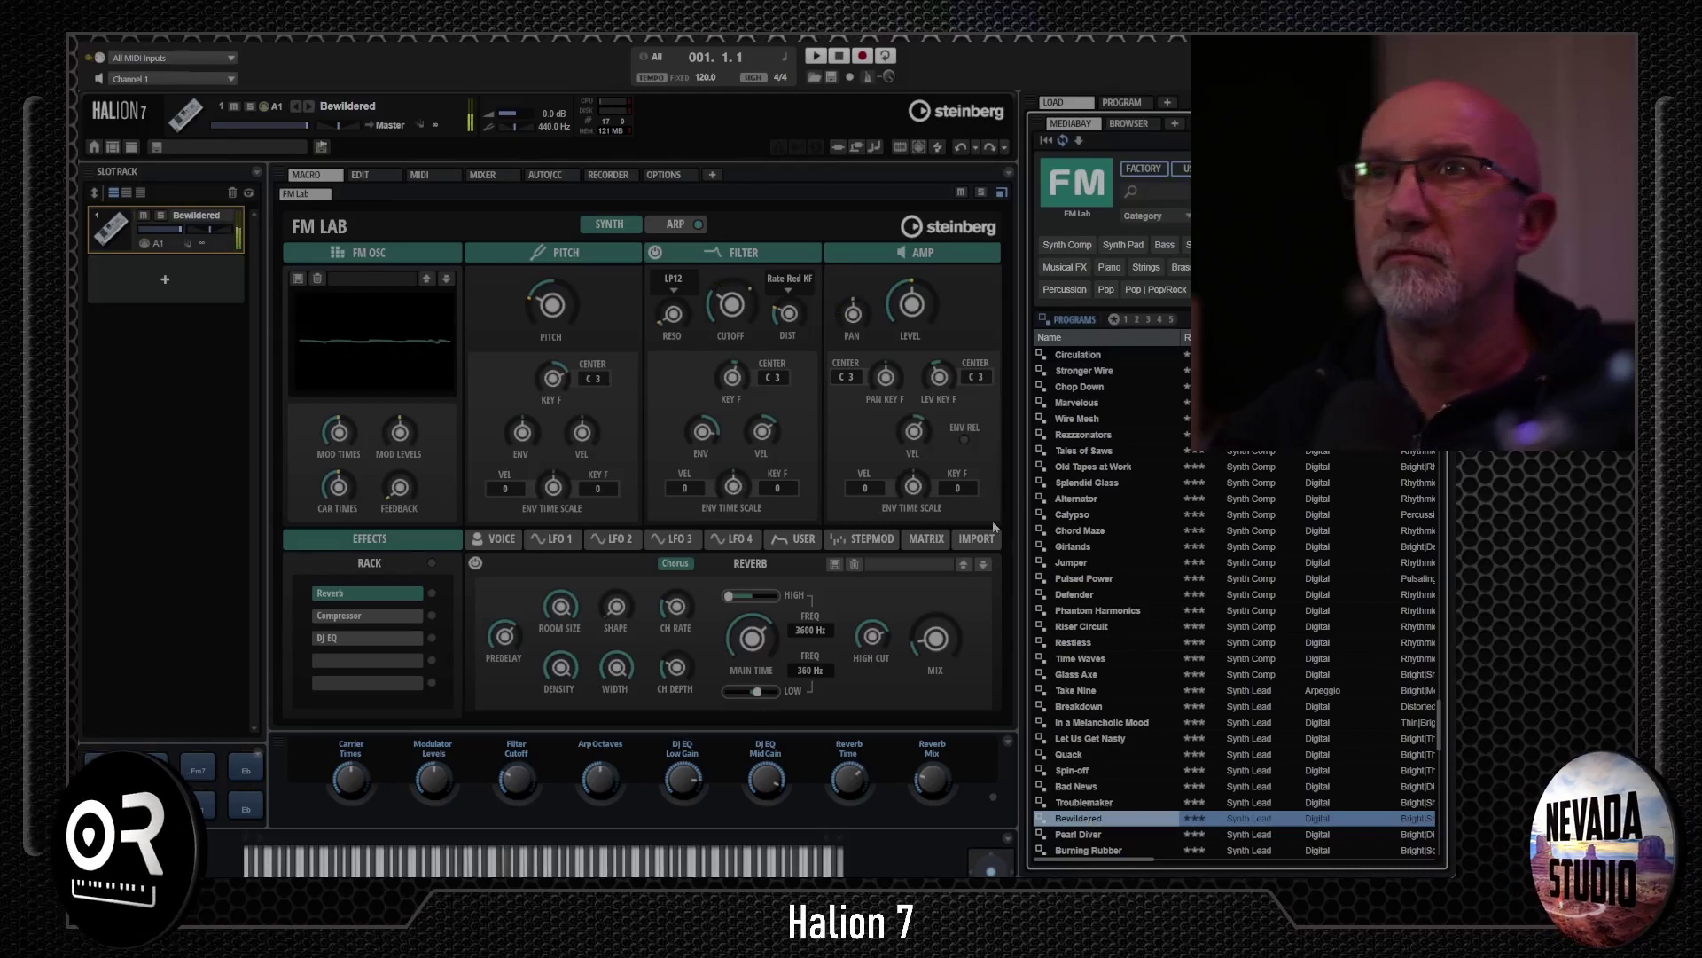
- Try Tube Drive at 45 as Bewildered's filter distortion and switch the distortion type to Bit Red
mouse_move(853, 313)
left_mouse_down()
mouse_move(816, 432)
mouse_move(853, 327)
left_mouse_up()
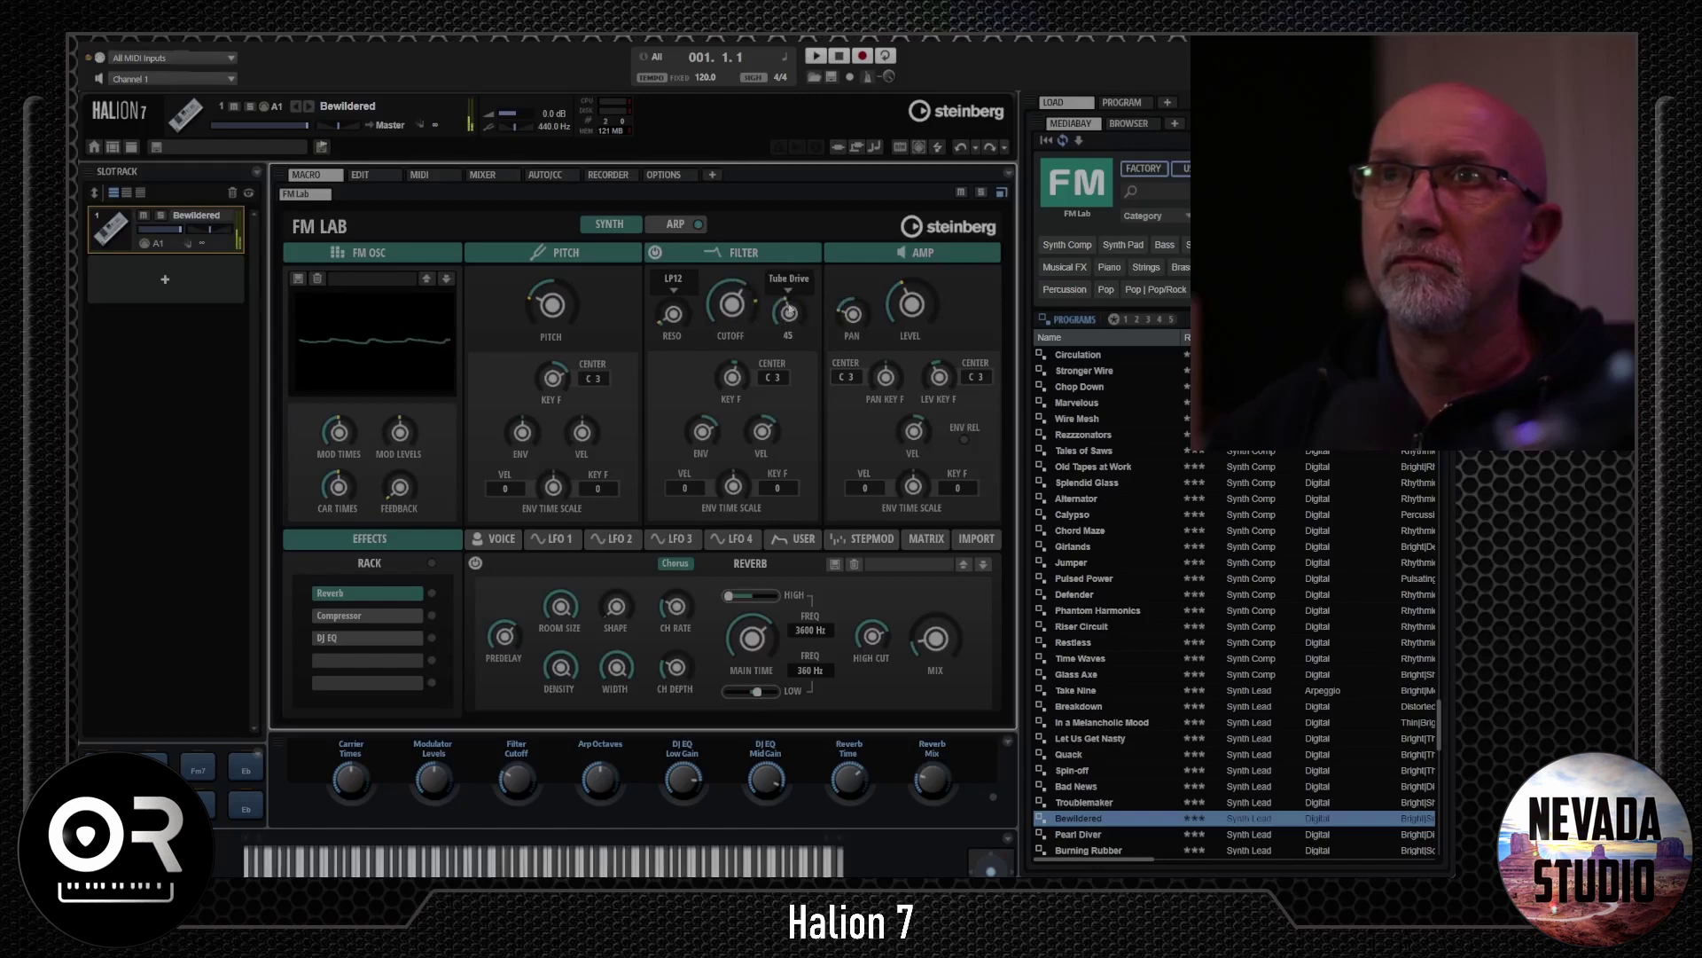
left_click(788, 284)
left_click(785, 355)
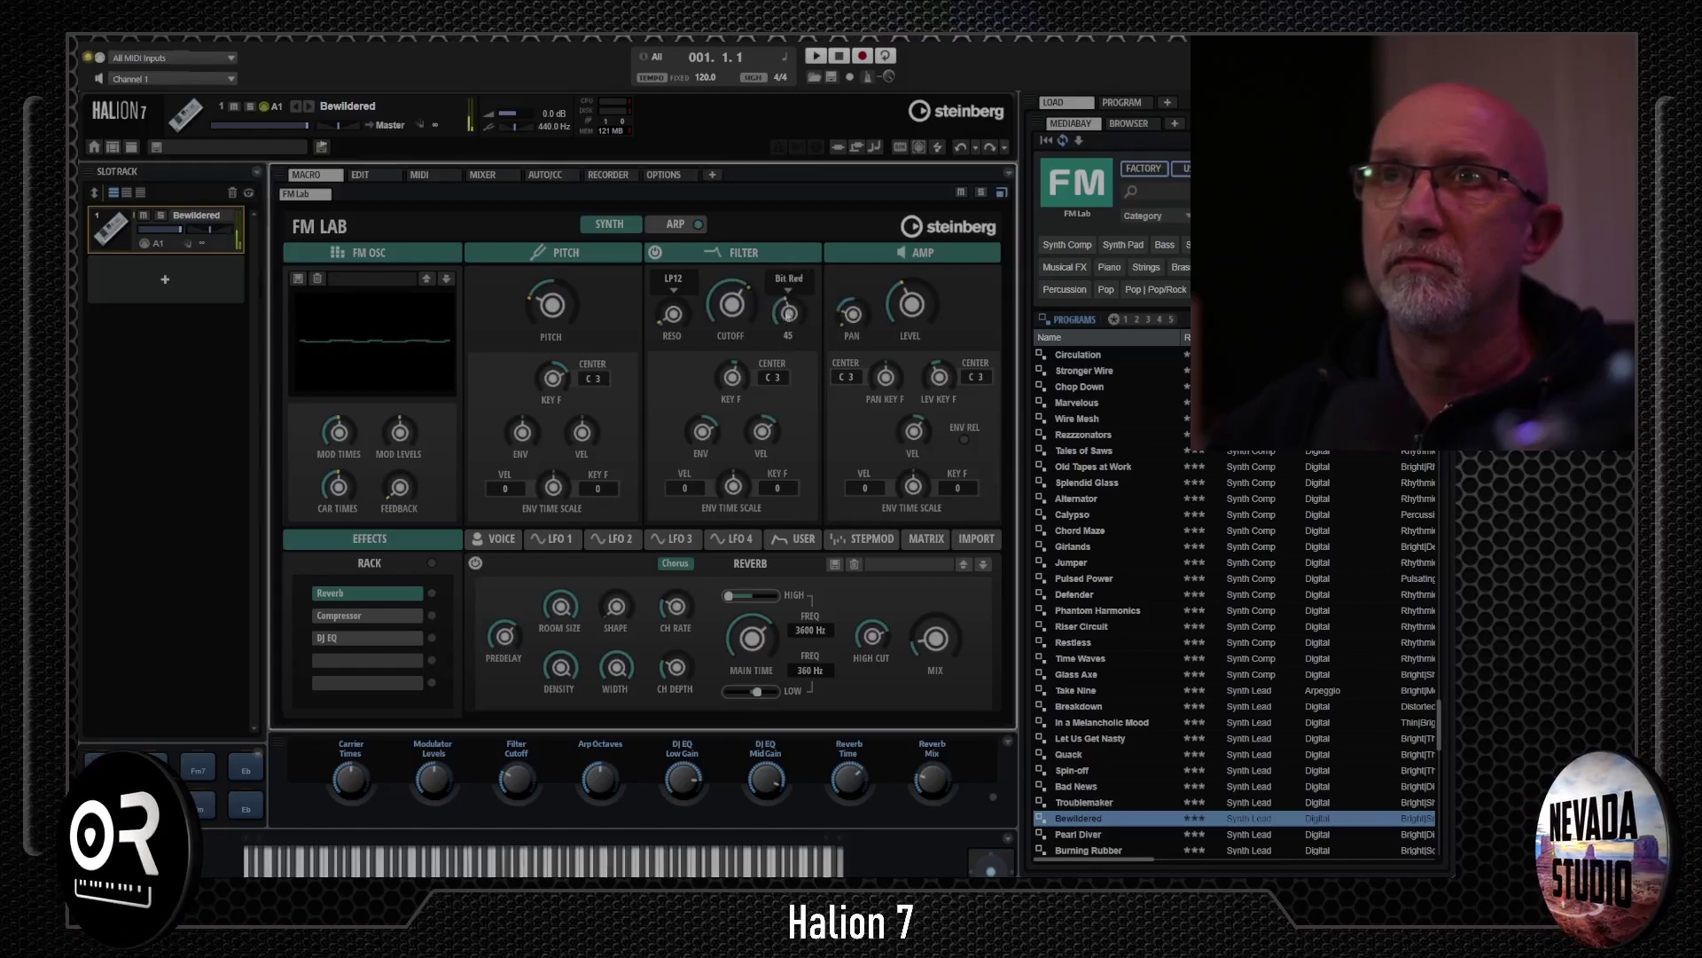
left_click(788, 283)
left_click(780, 346)
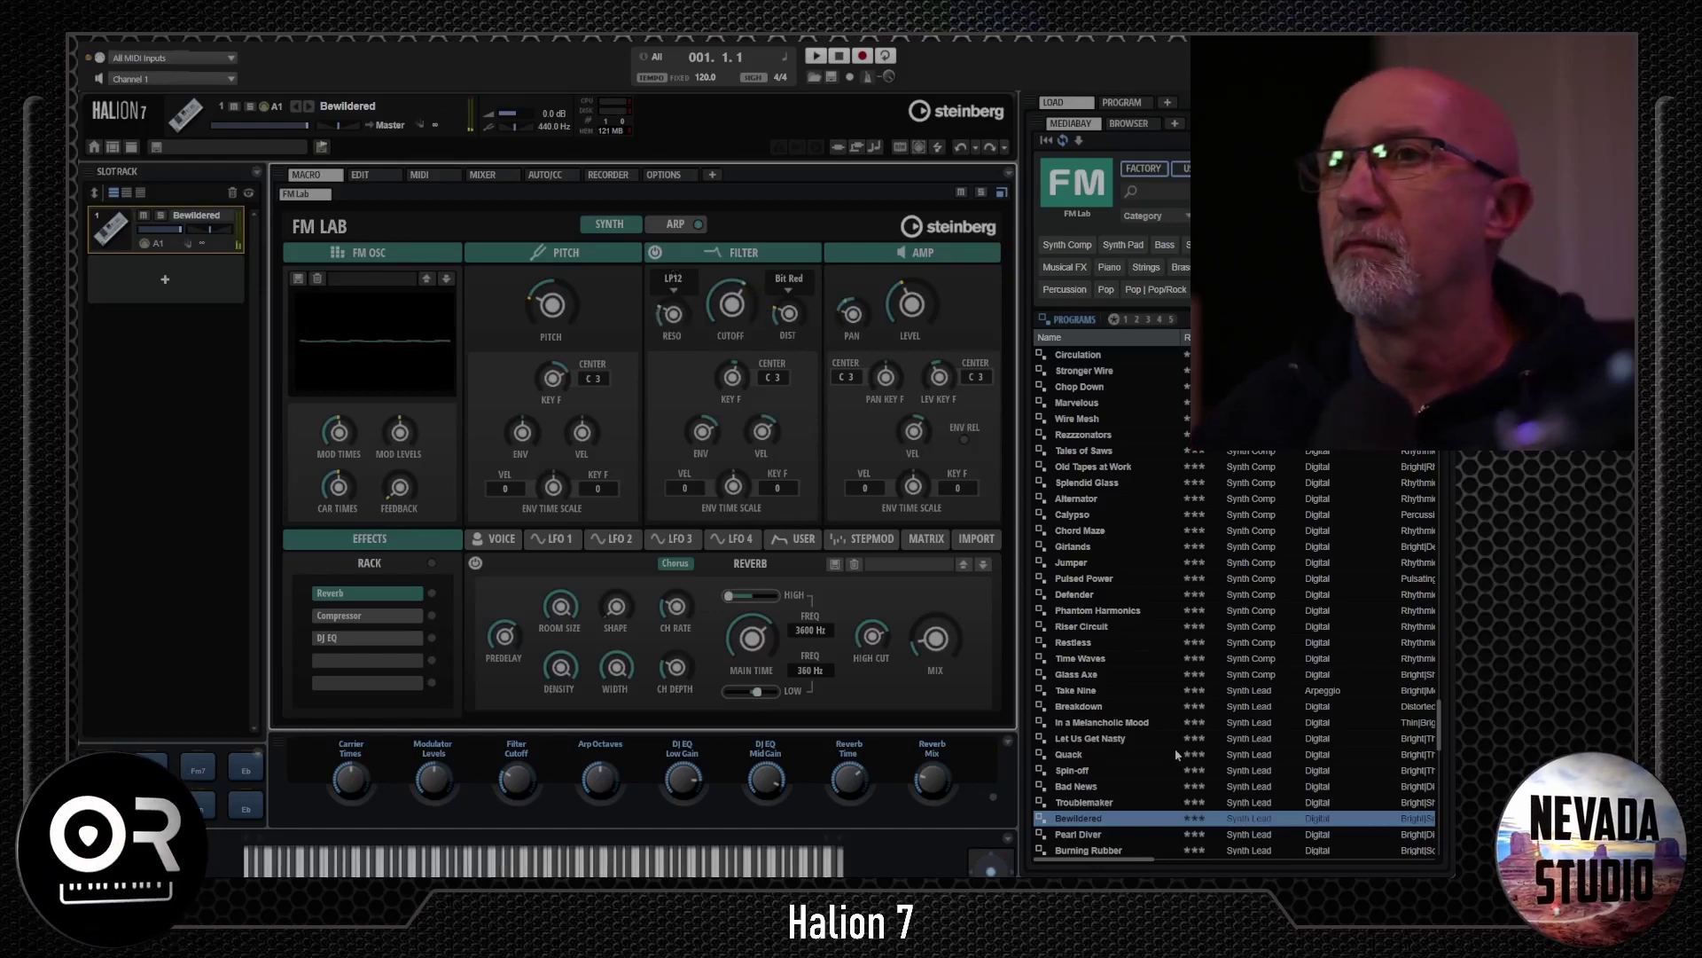
- Load the synth lead program Kinetics and switch off its arpeggiator
scroll(1152, 682, "down", 4)
left_click(1096, 692)
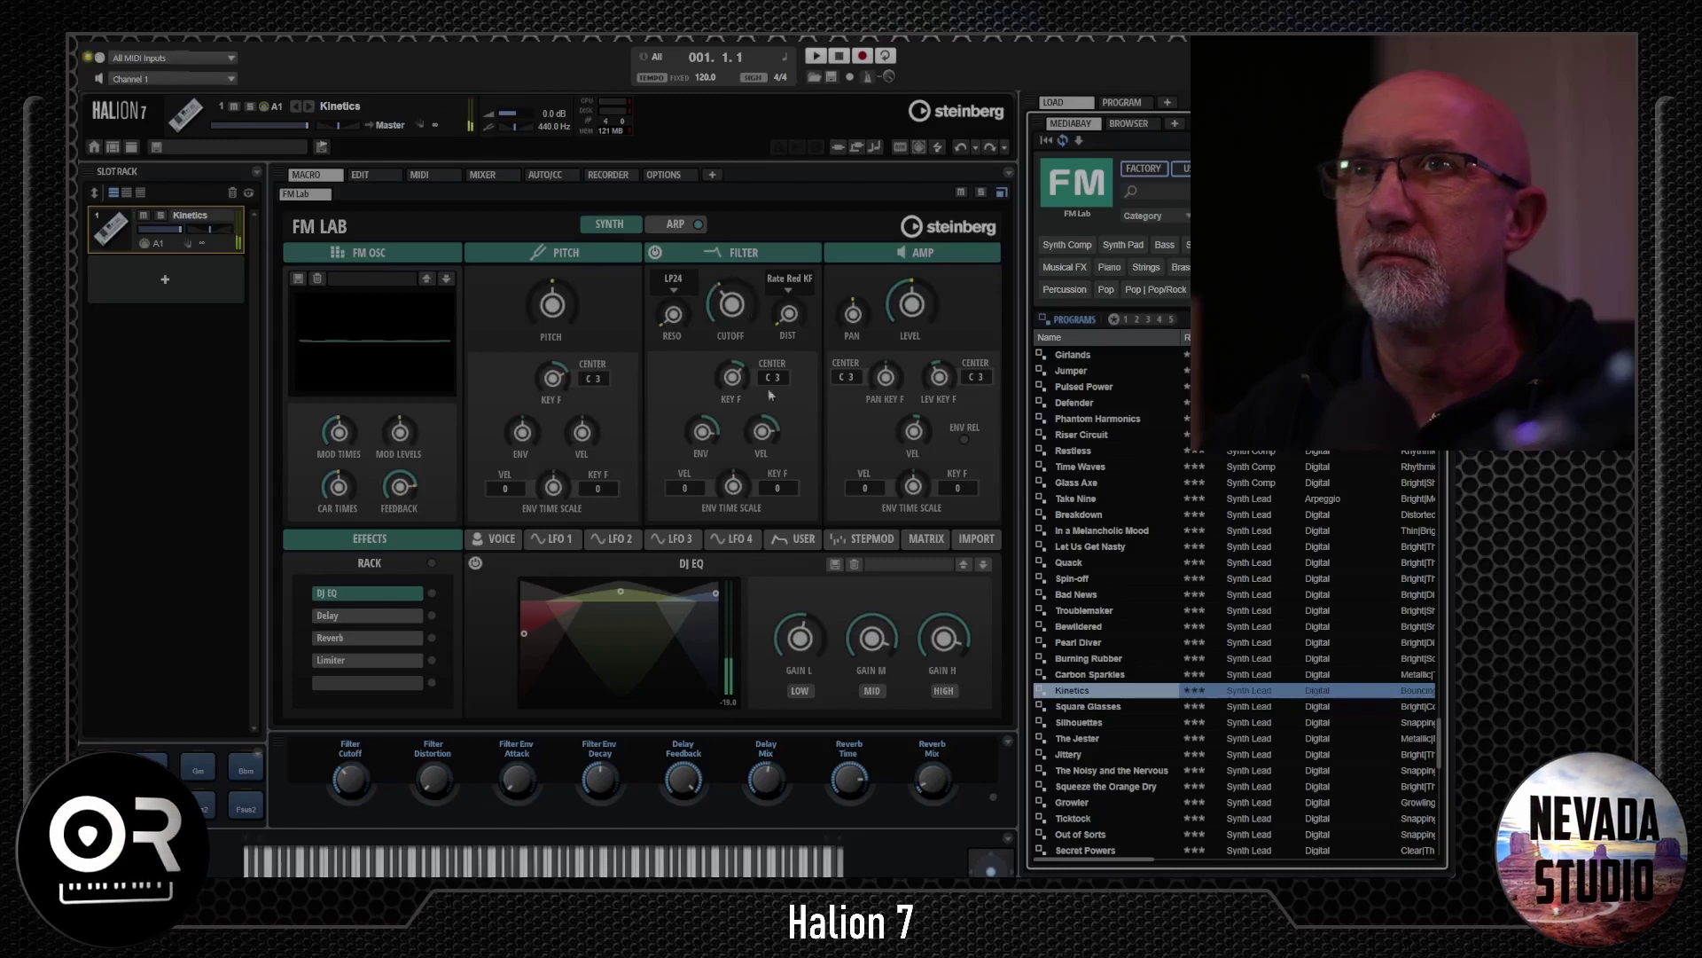
left_click(698, 226)
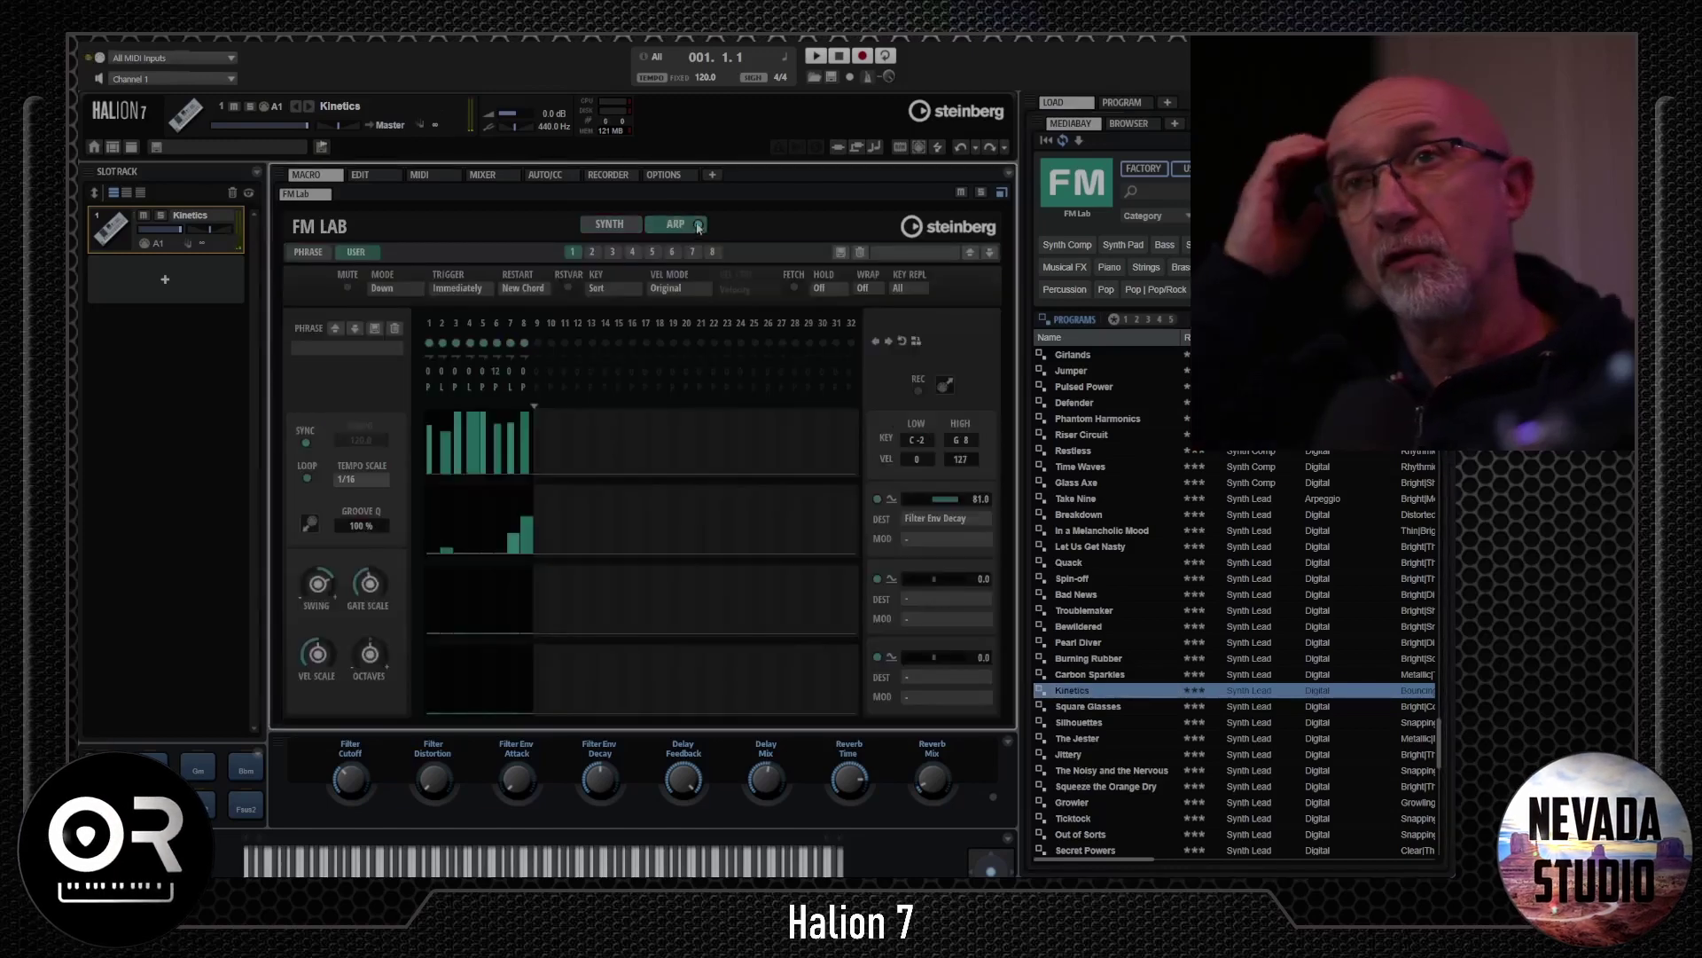
left_click(699, 226)
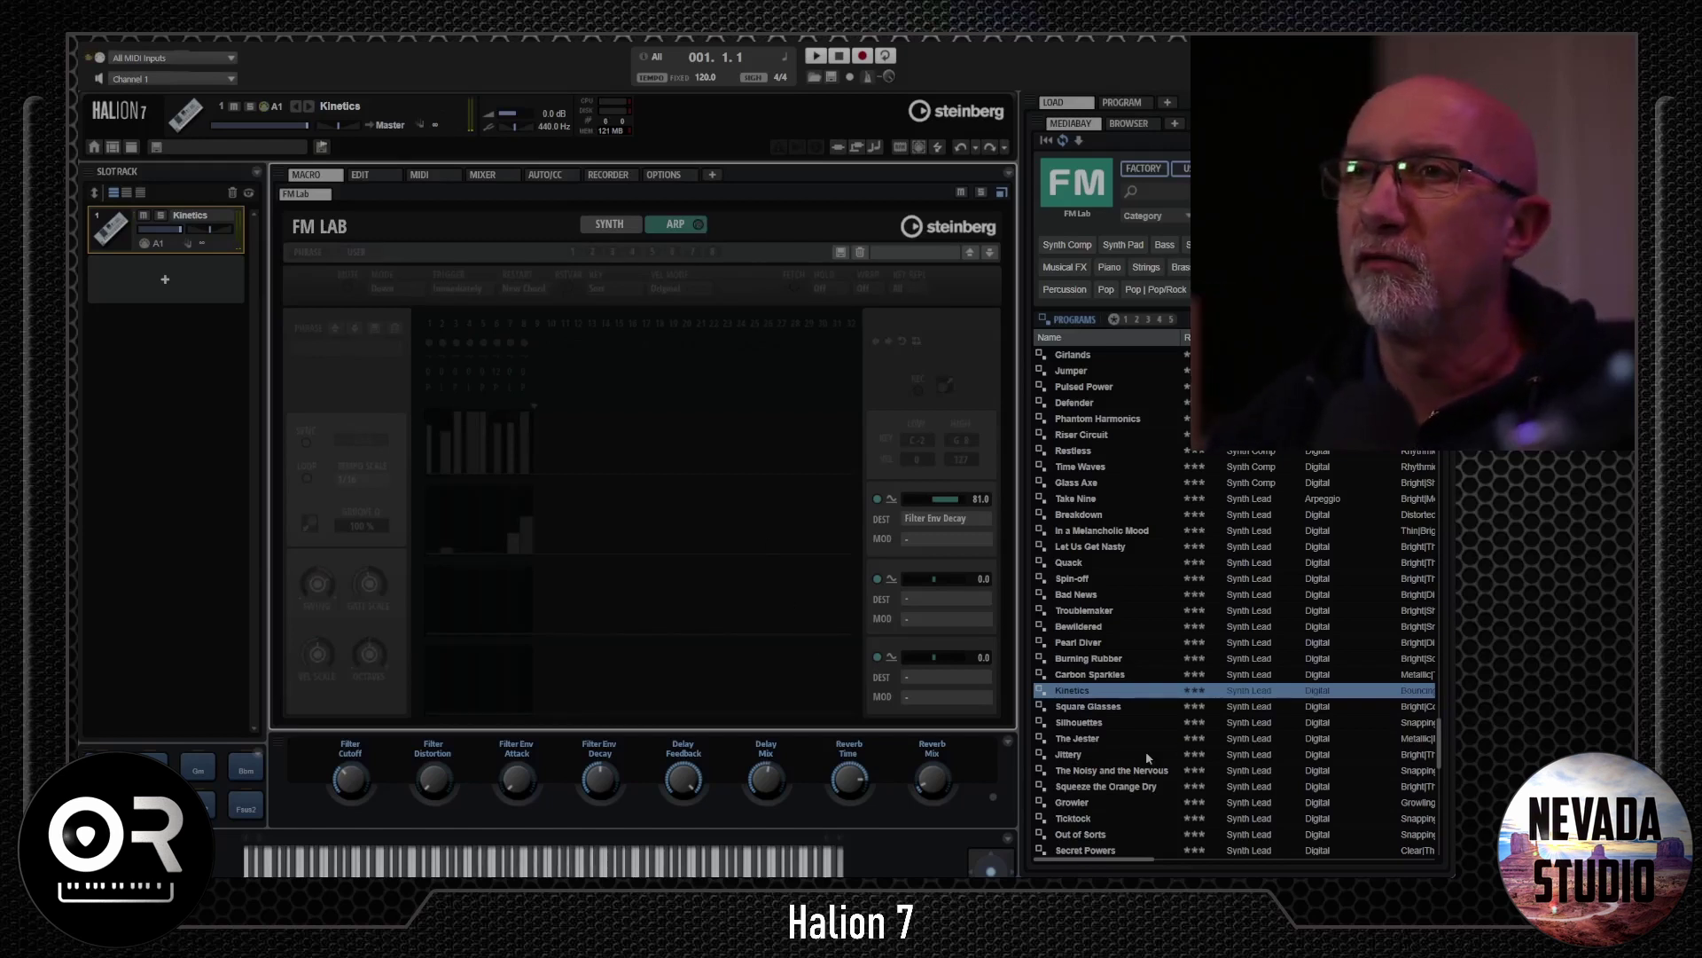
- Audition the synth lead The Jester and load the synth pad program Amber Darkness
double_click(1077, 738)
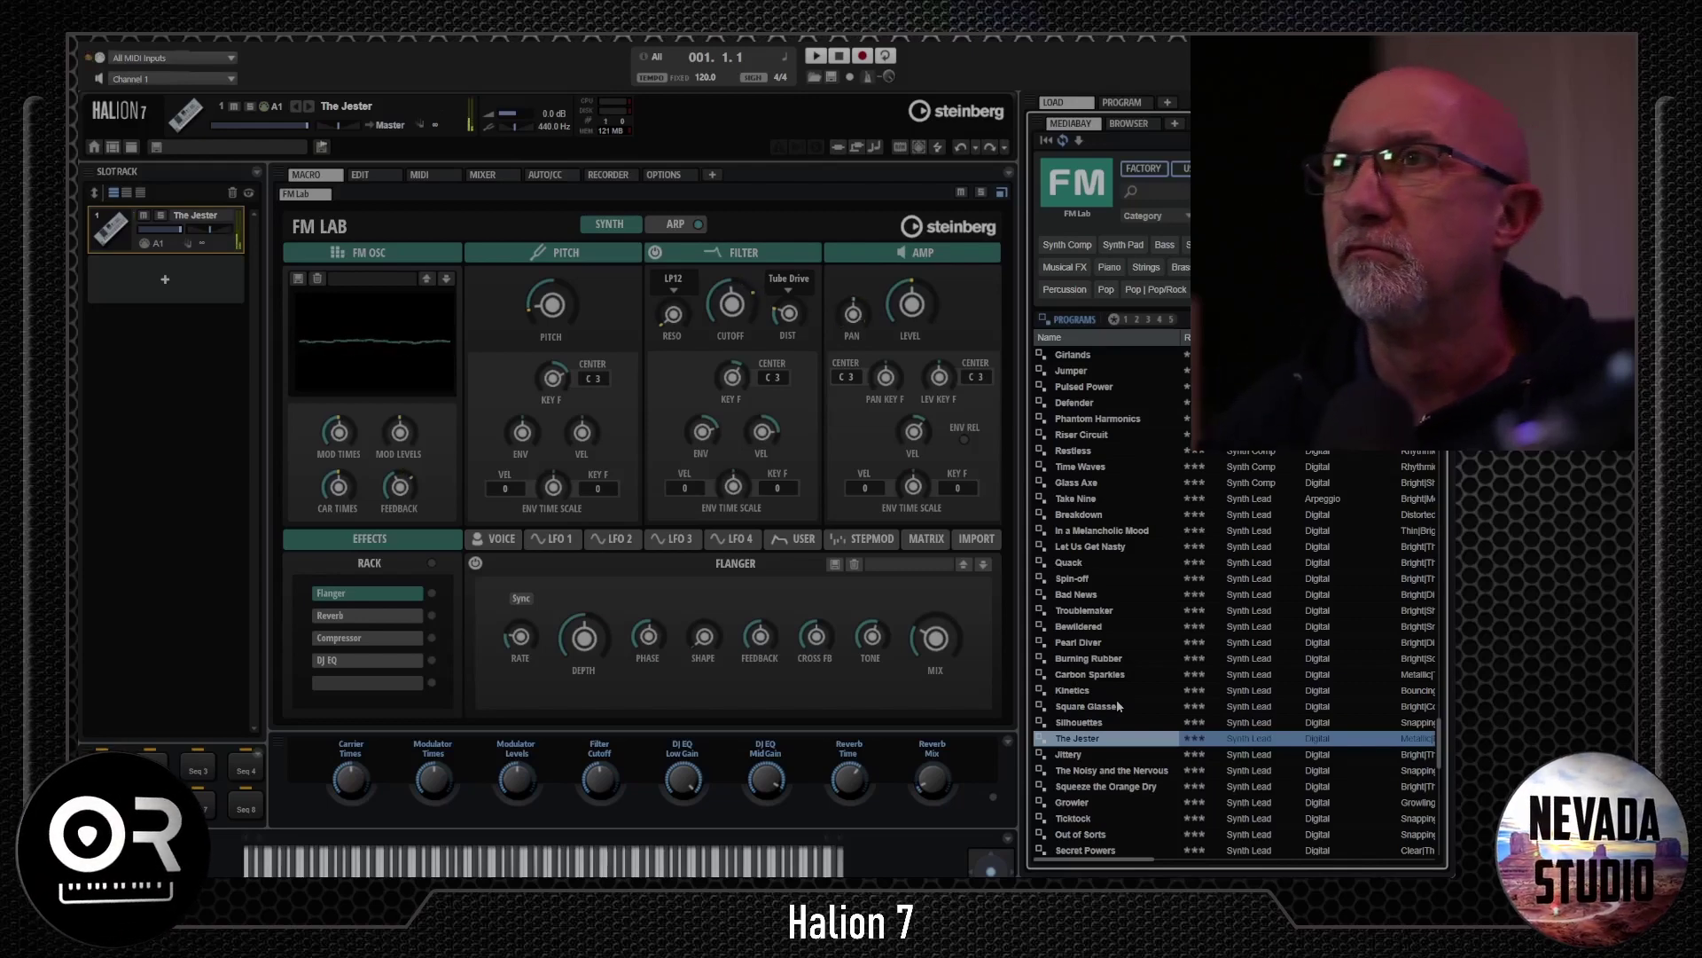
scroll(1147, 678, "down", 6)
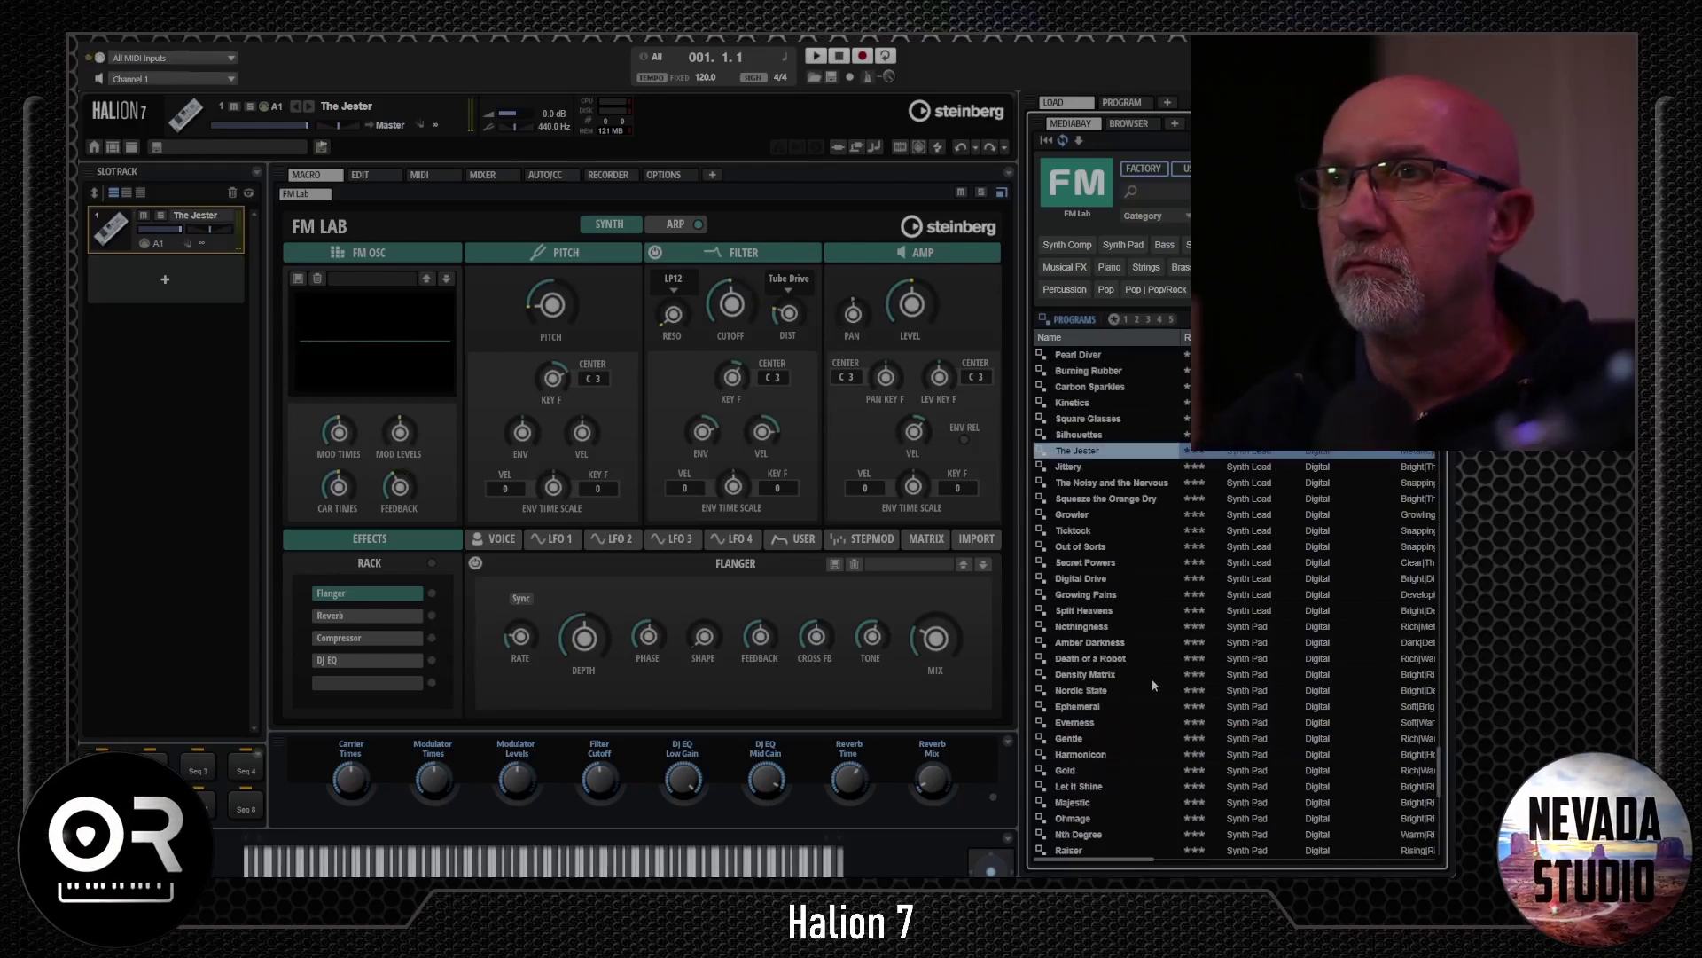
double_click(1070, 645)
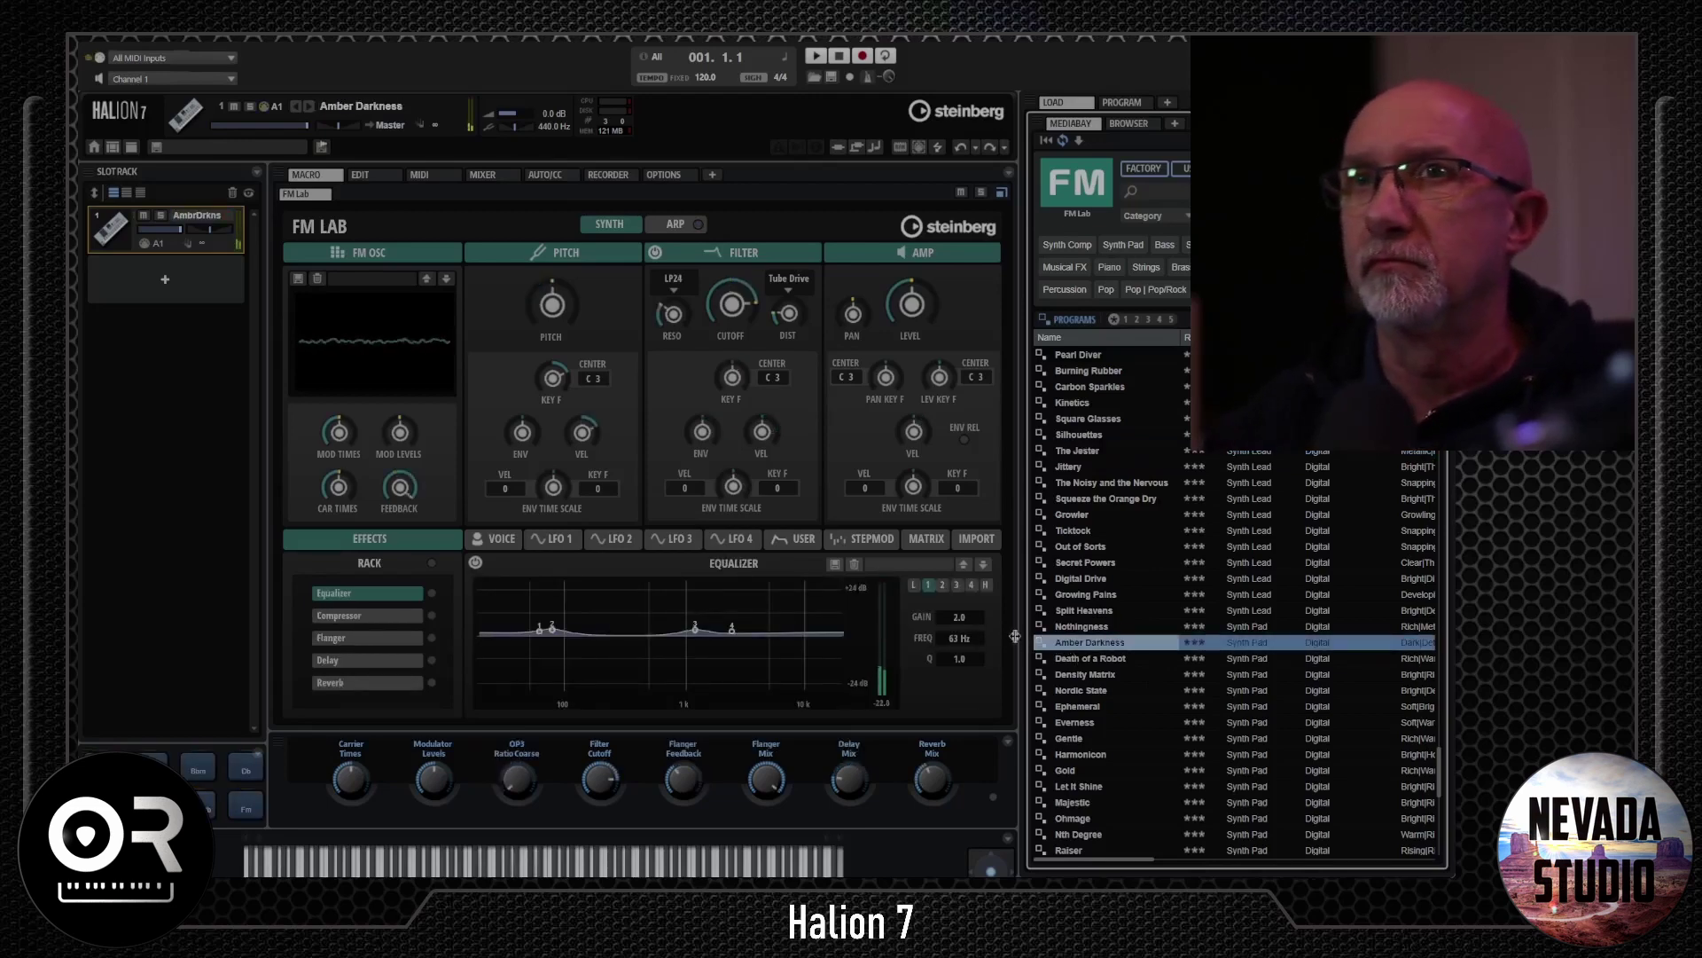
- Lower Amber Darkness's filter cutoff and inspect FM oscillator operators 1, 5 and 7
left_click_drag(743, 313, 727, 347)
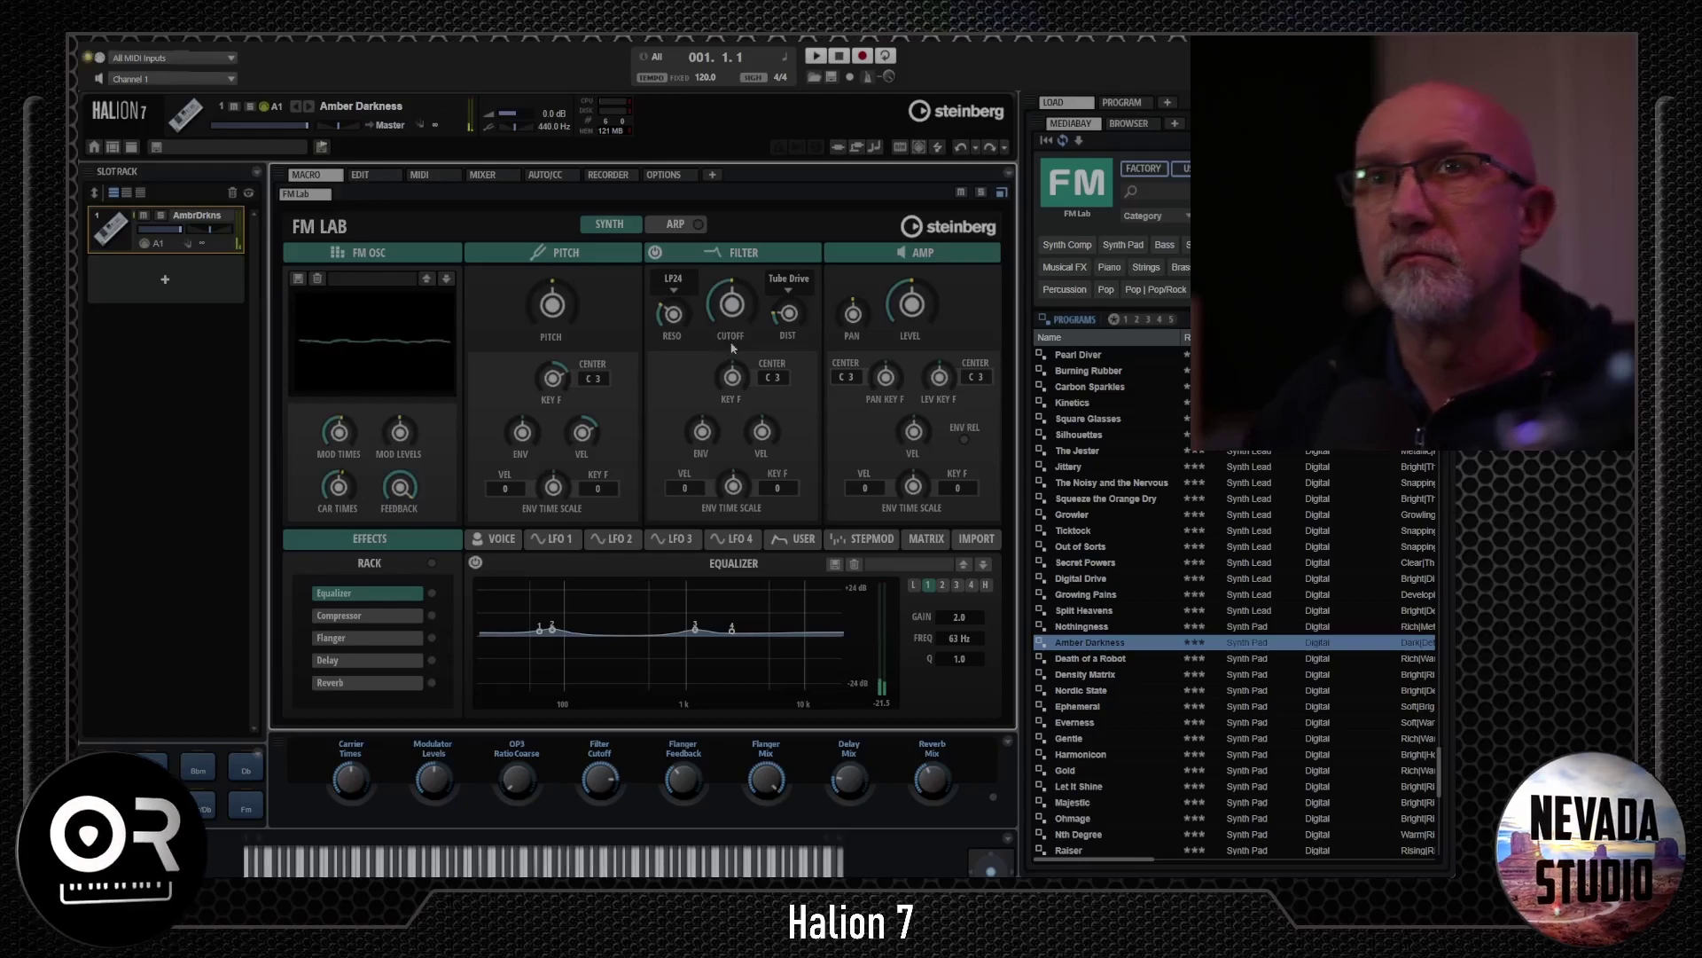
left_click(374, 256)
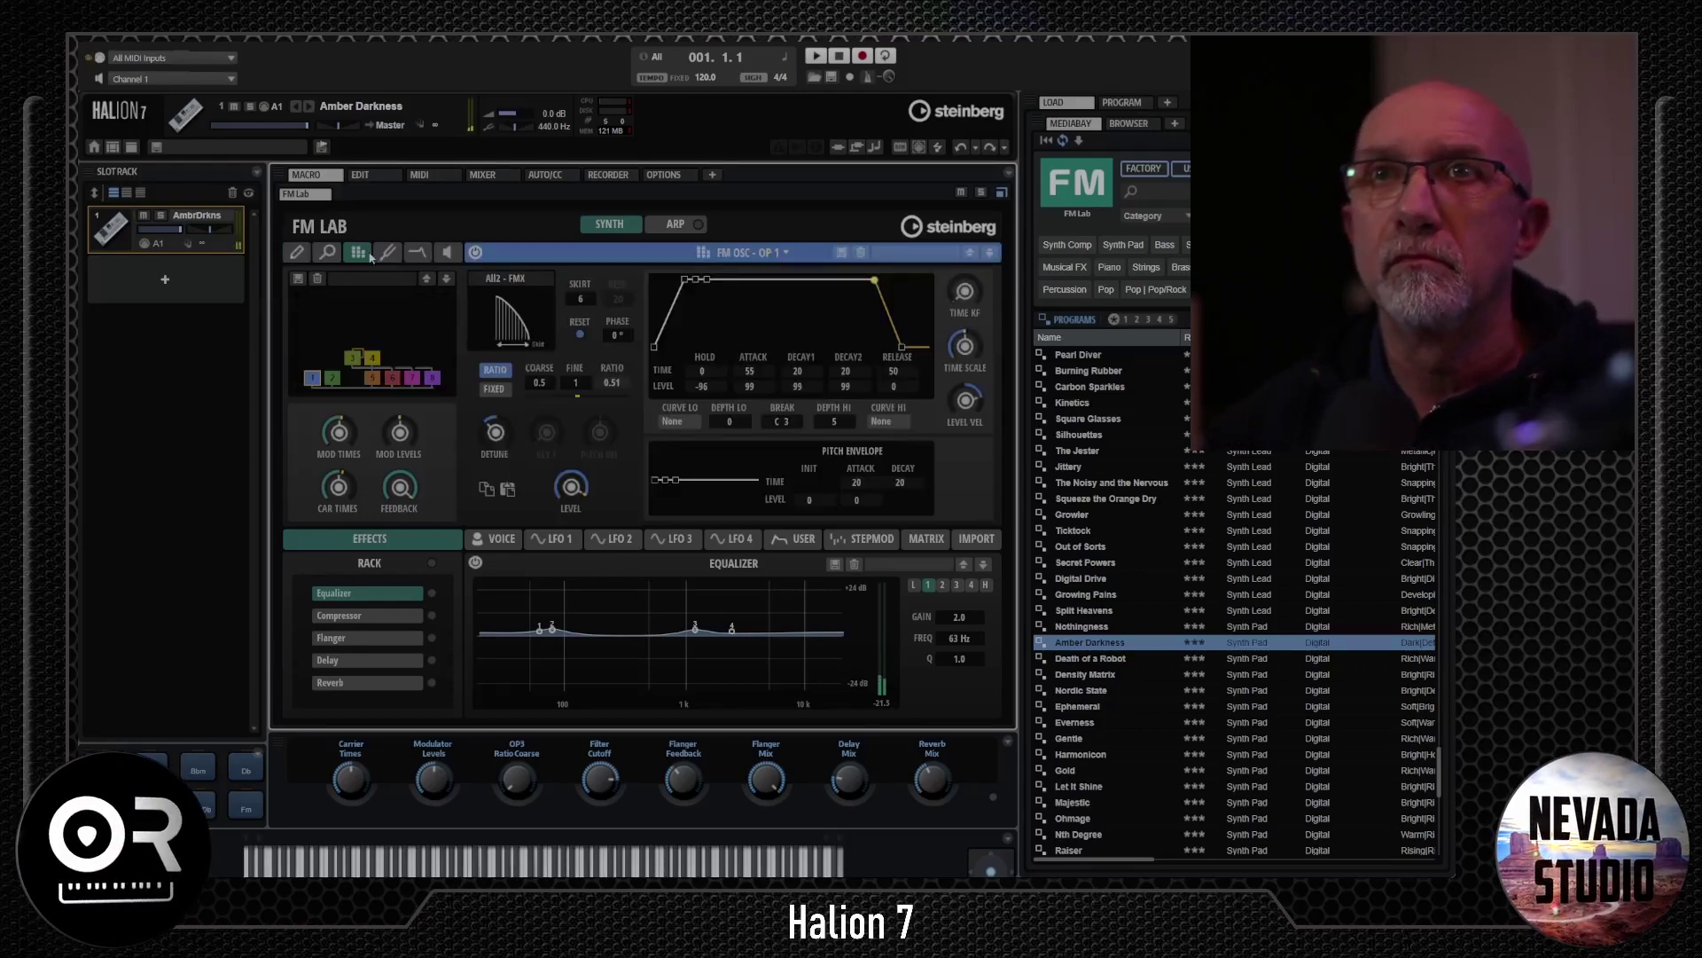
left_click(373, 256)
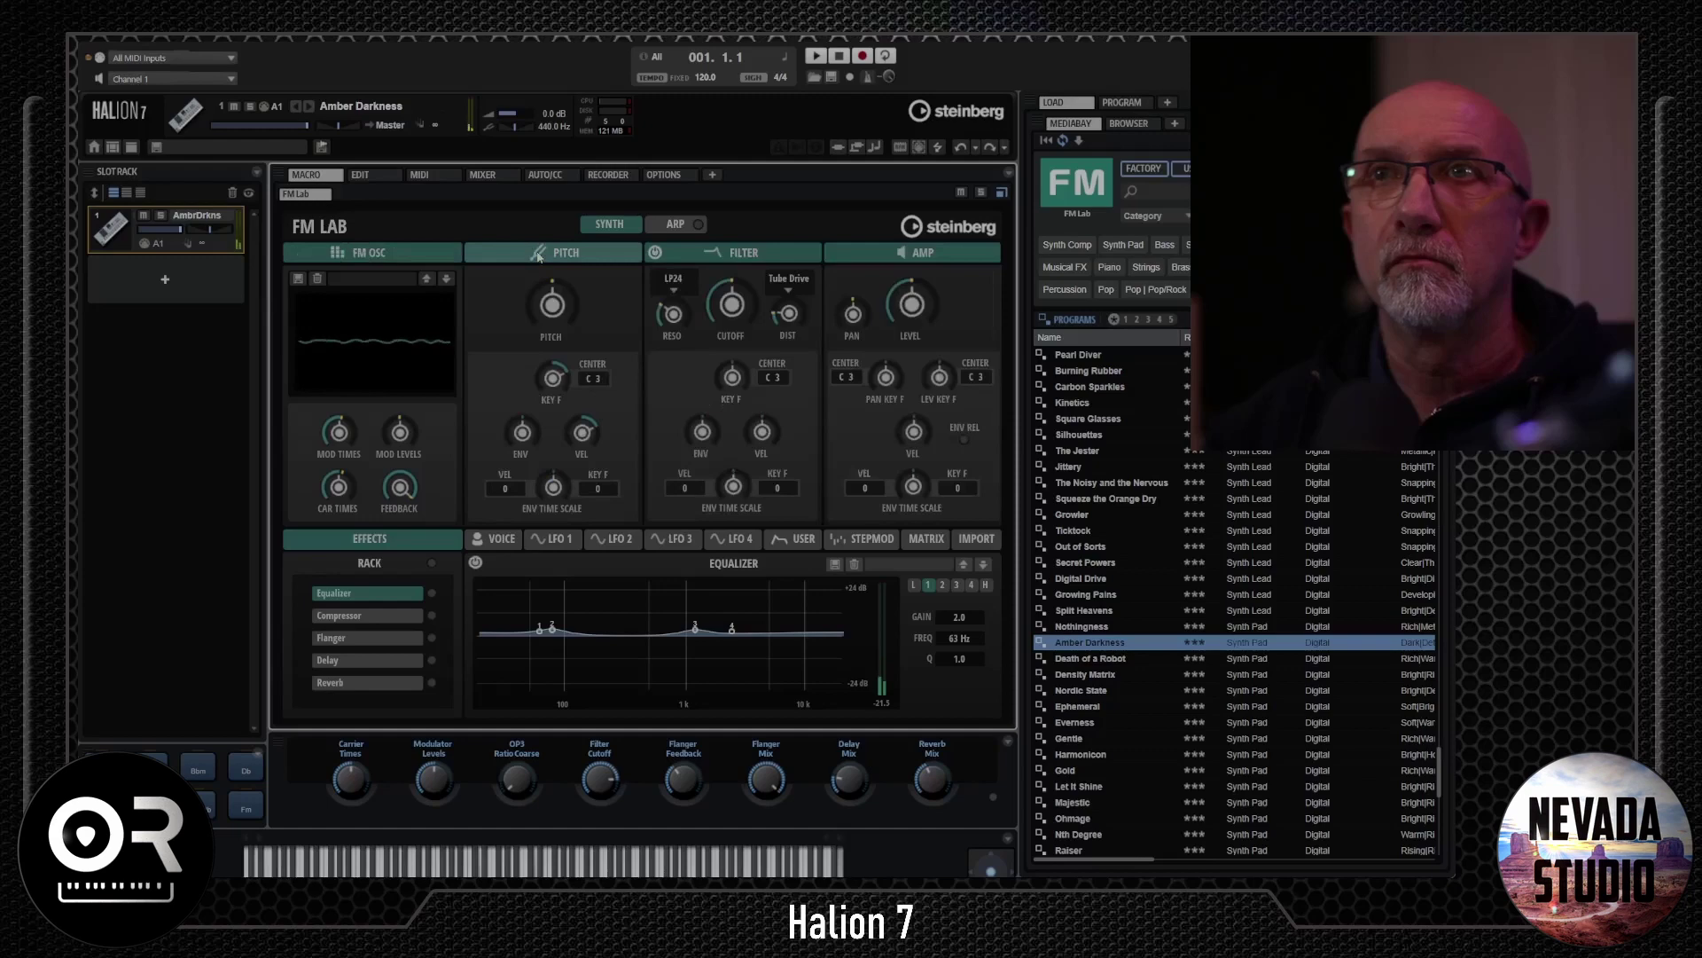
left_click(375, 254)
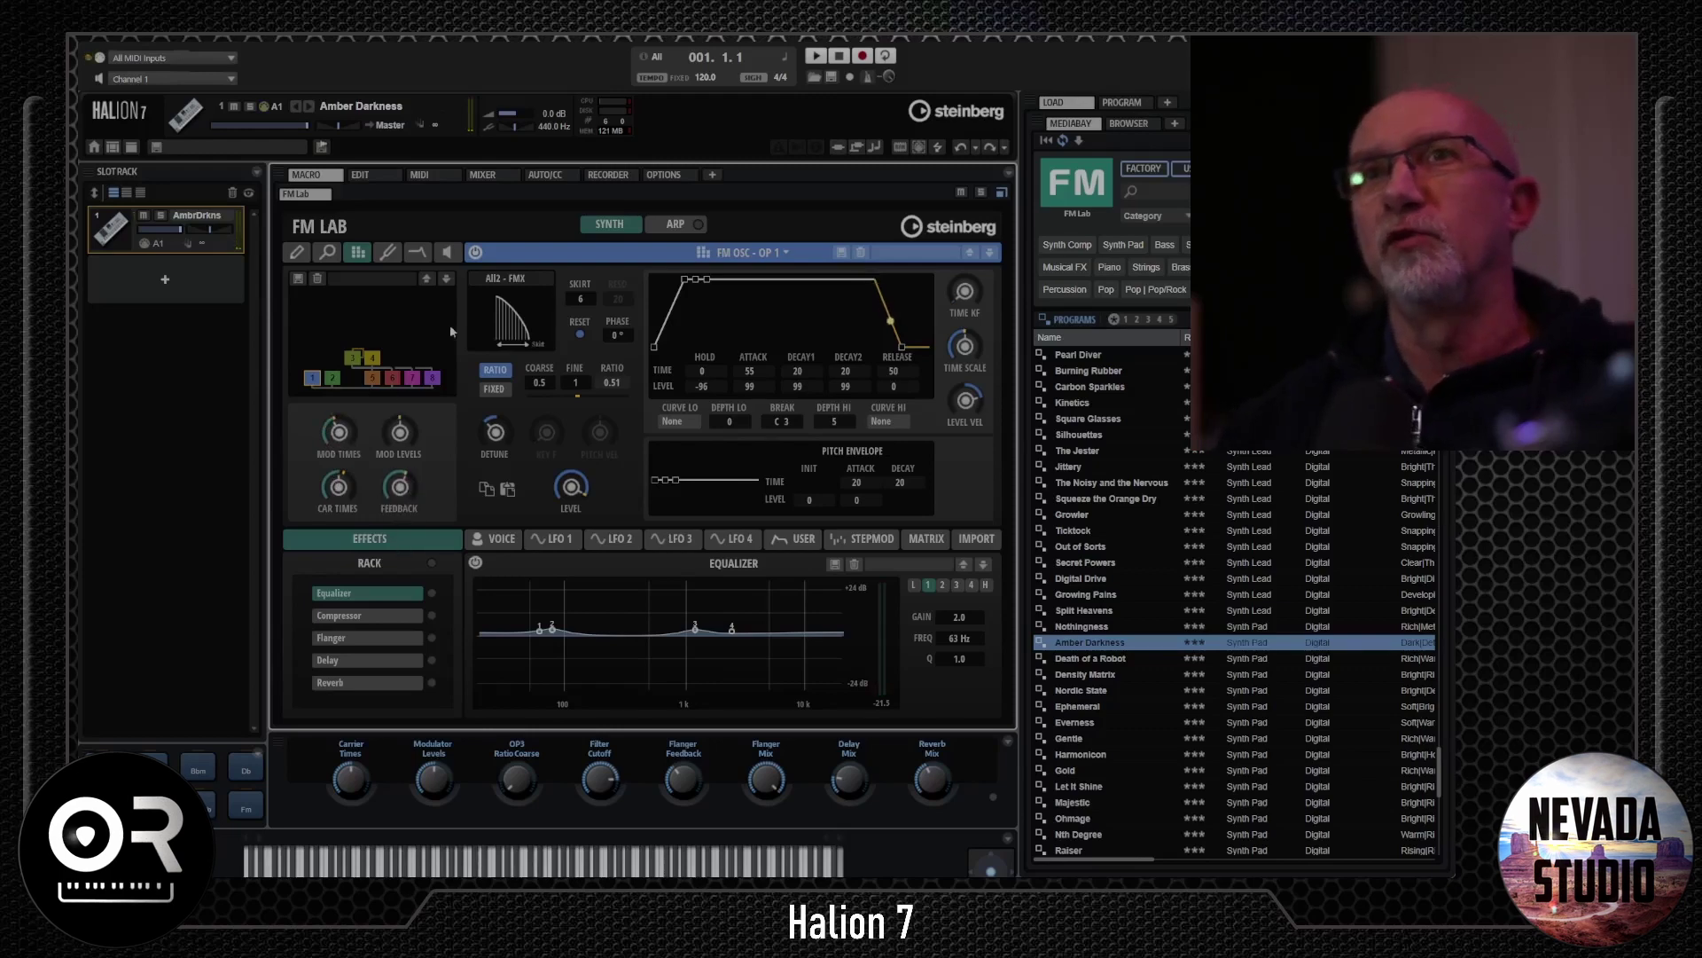
left_click(358, 253)
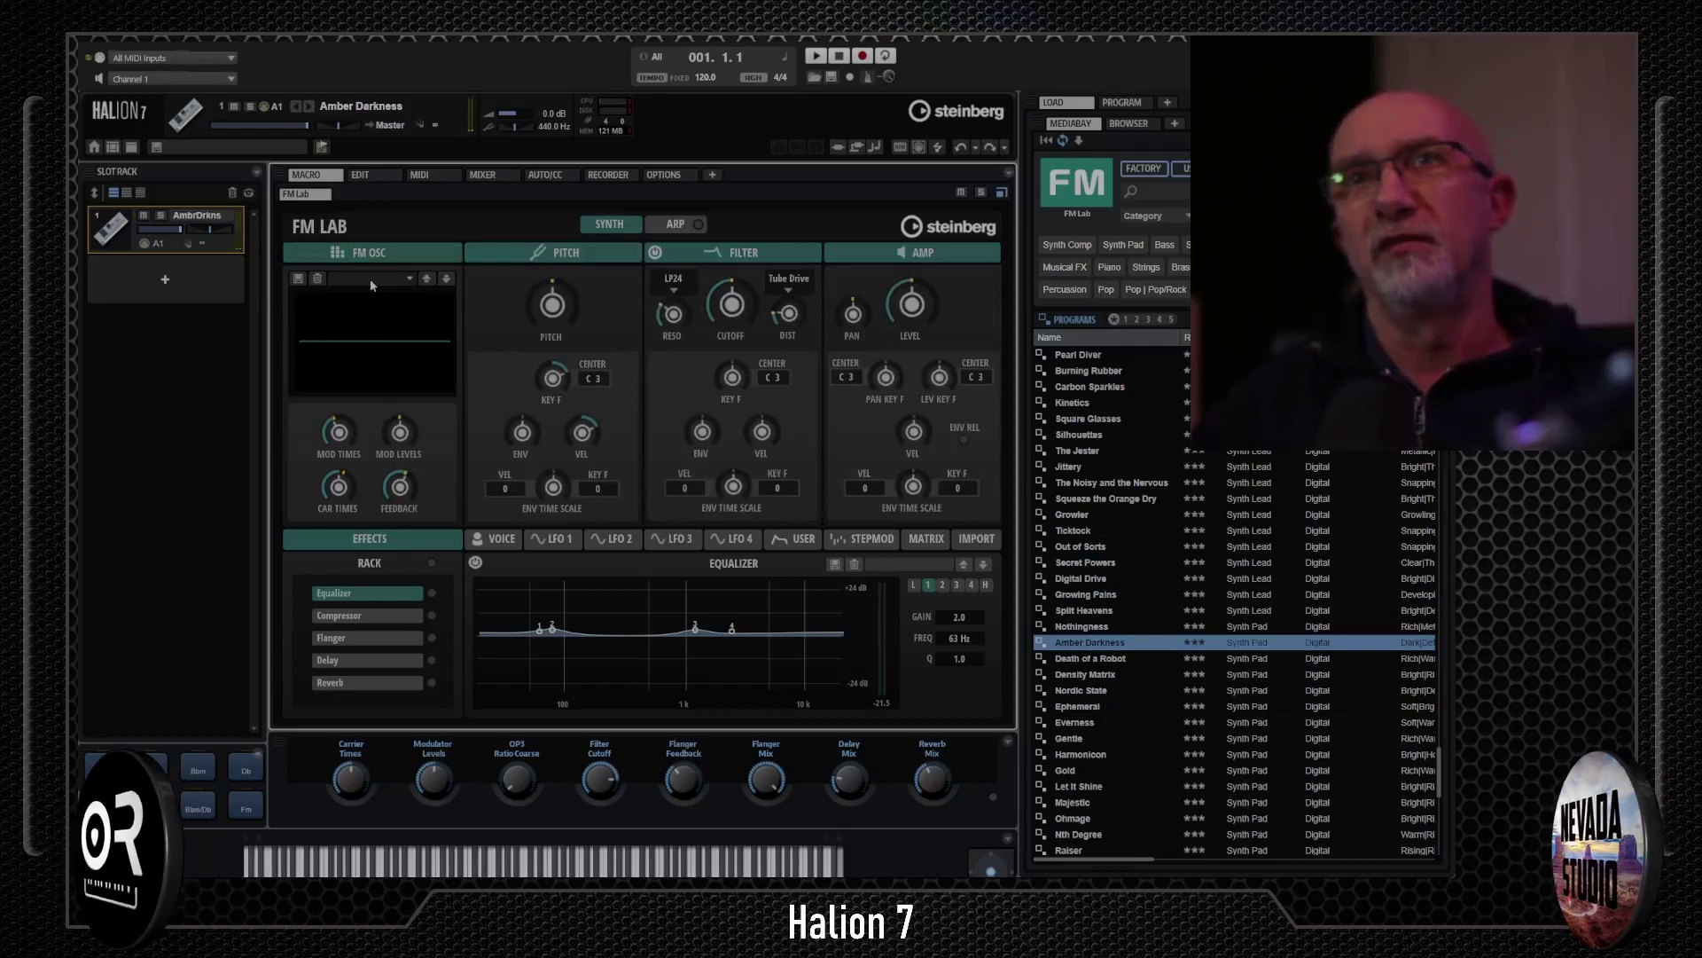
left_click(390, 315)
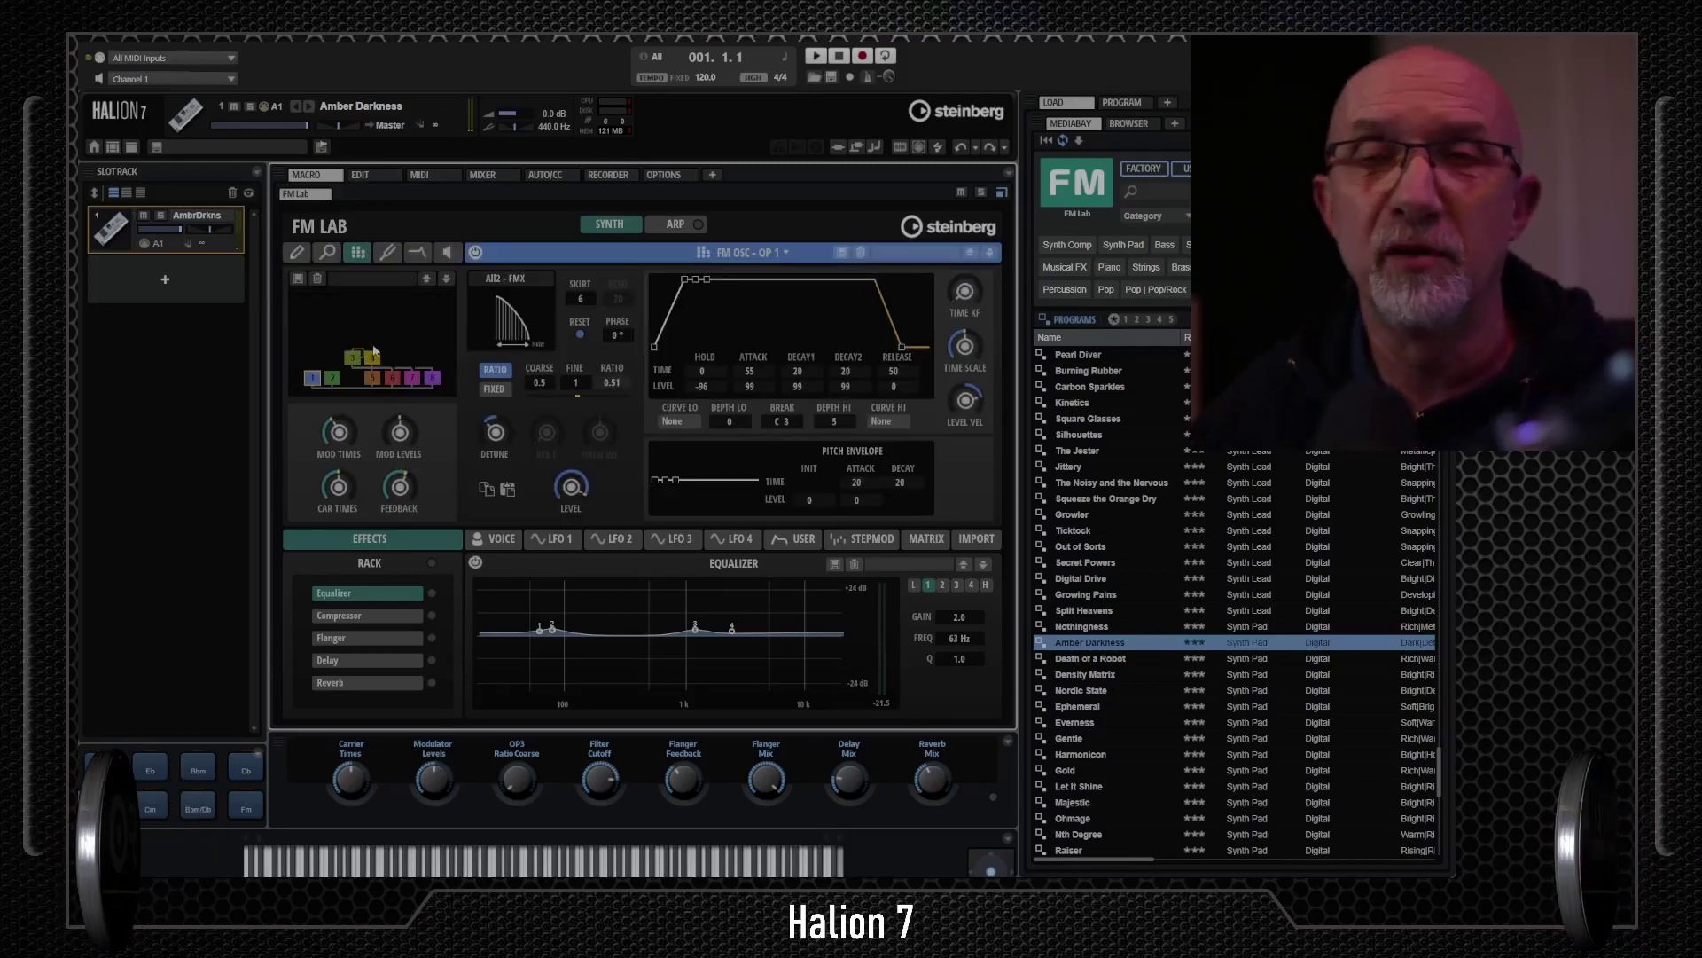
left_click(373, 377)
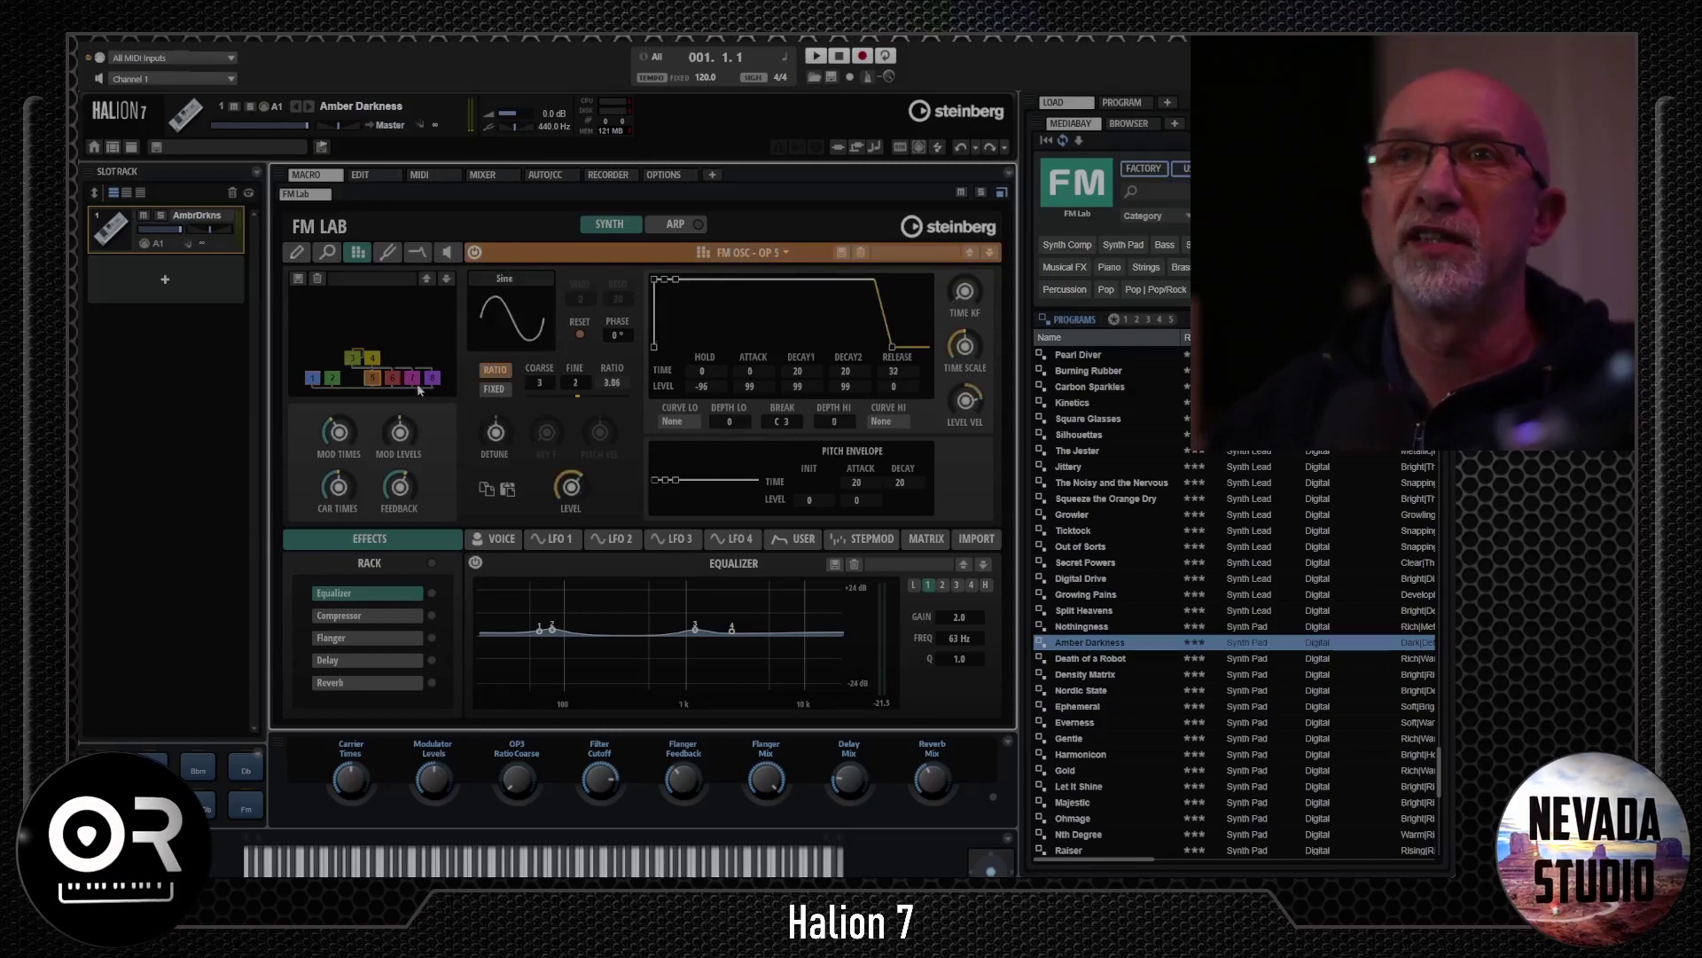
left_click(411, 380)
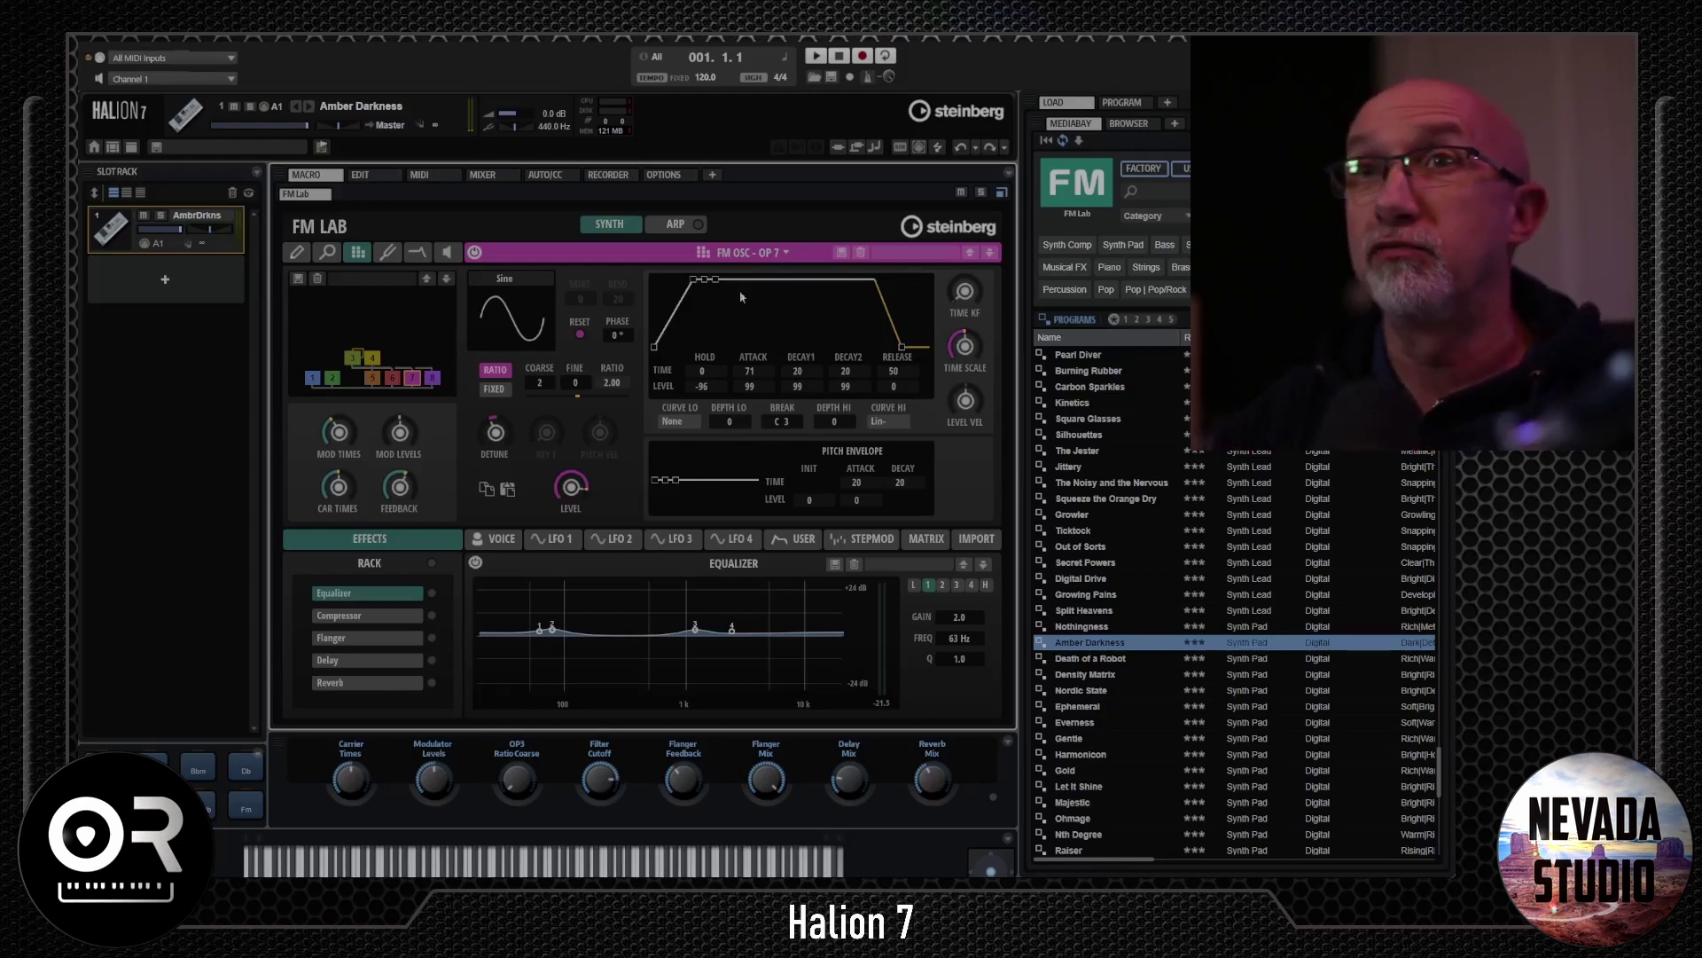
- Load the synth pad Everness and examine its Delay, Reverb and Frequency Shifter effects
left_click(1106, 723)
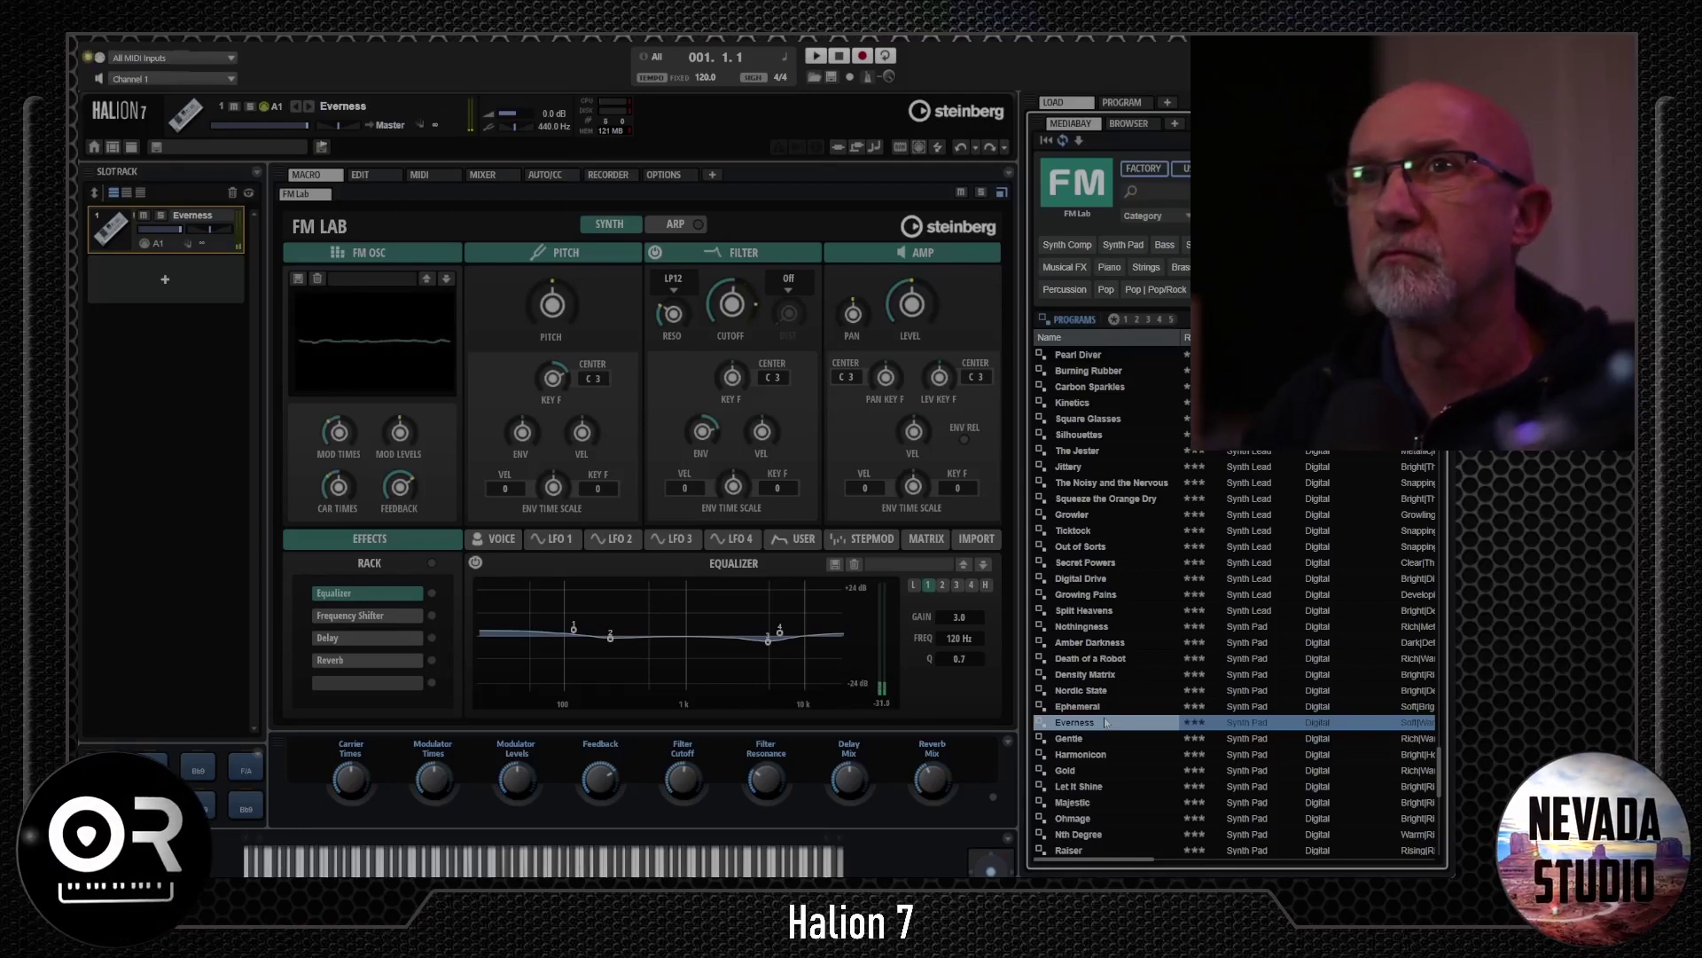
left_click(406, 638)
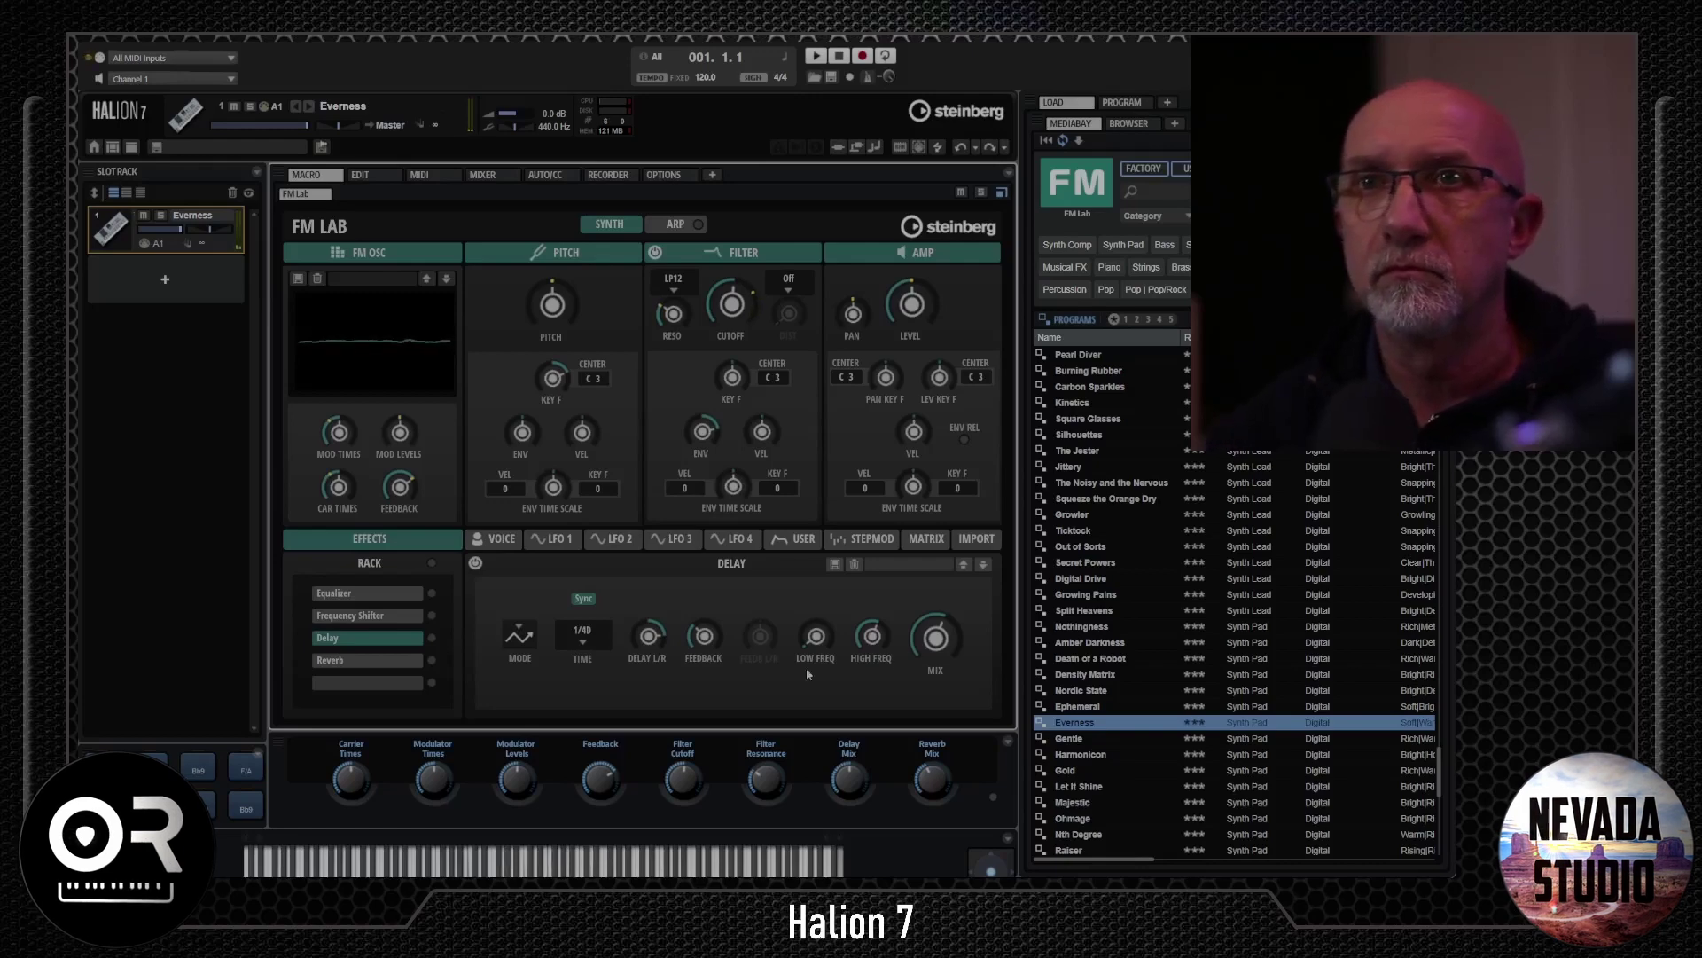
left_click(408, 661)
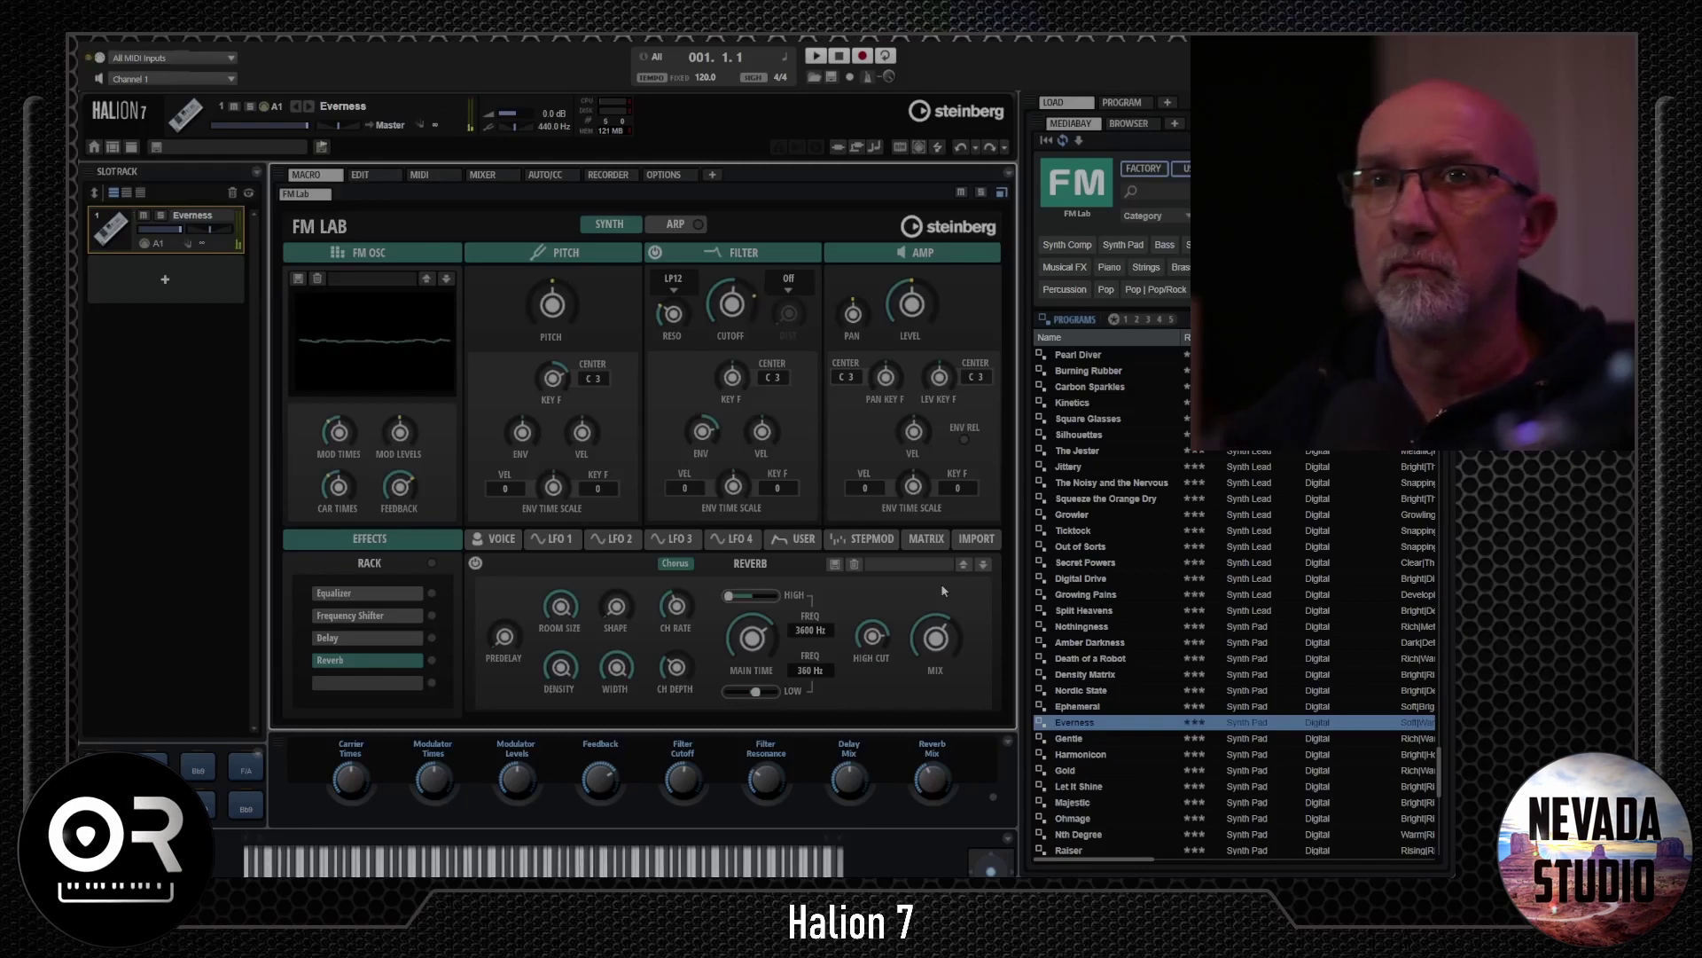
left_click(359, 618)
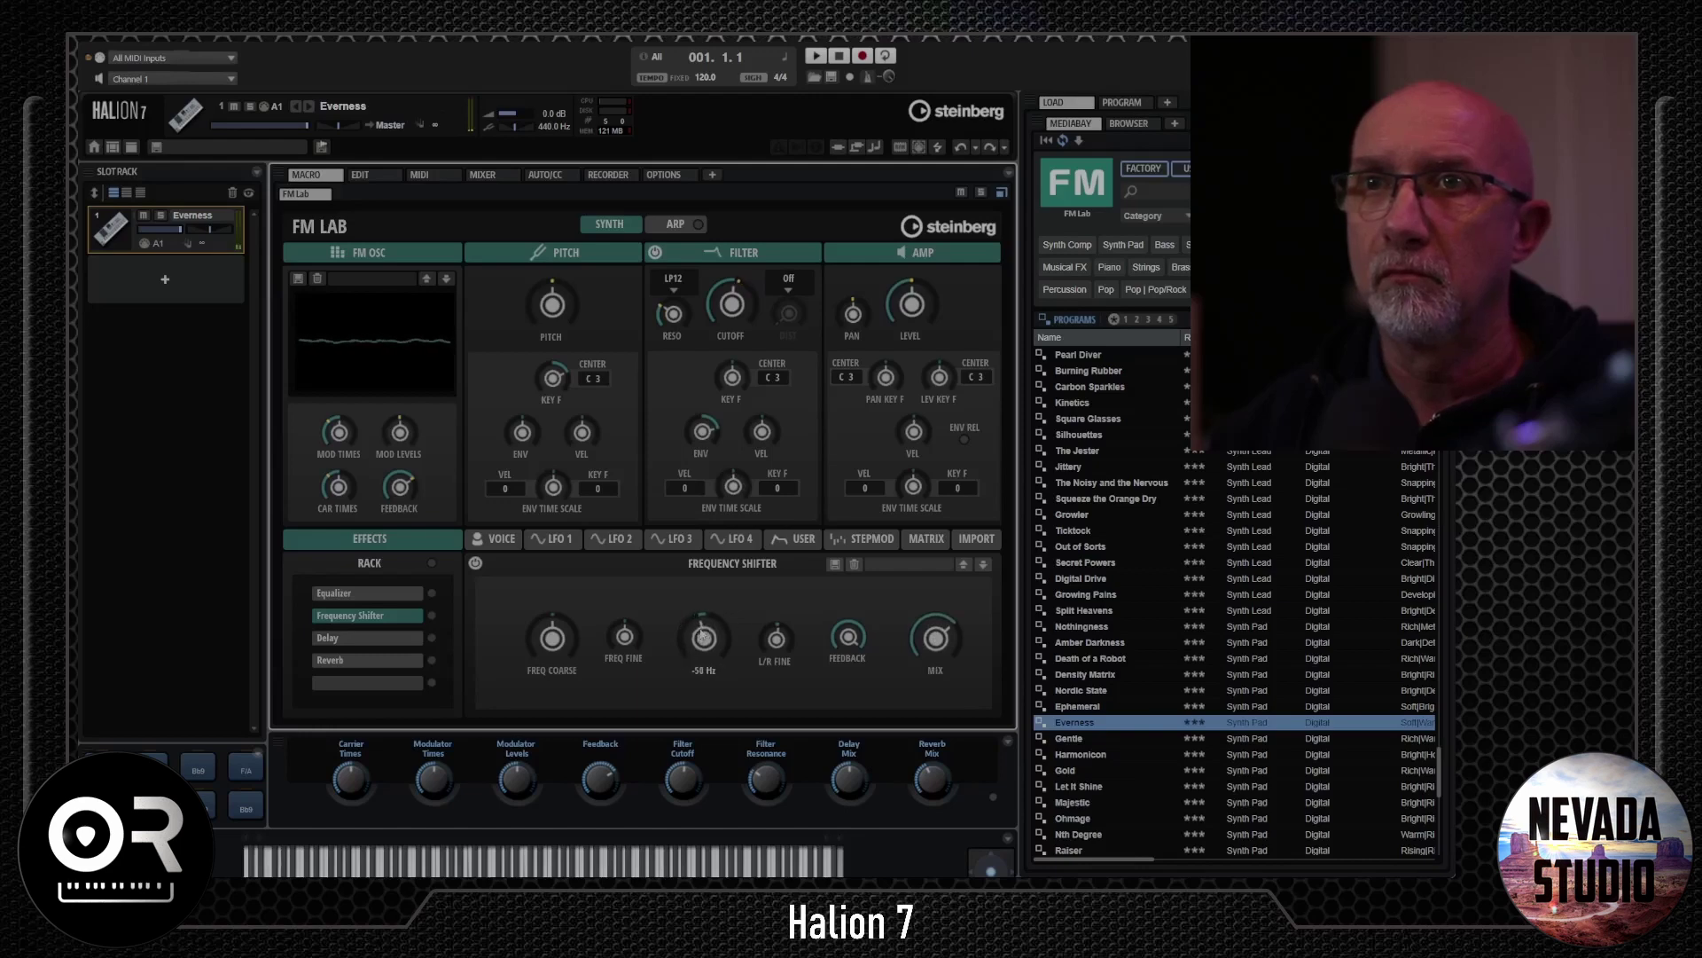
scroll(556, 640, "up", 3)
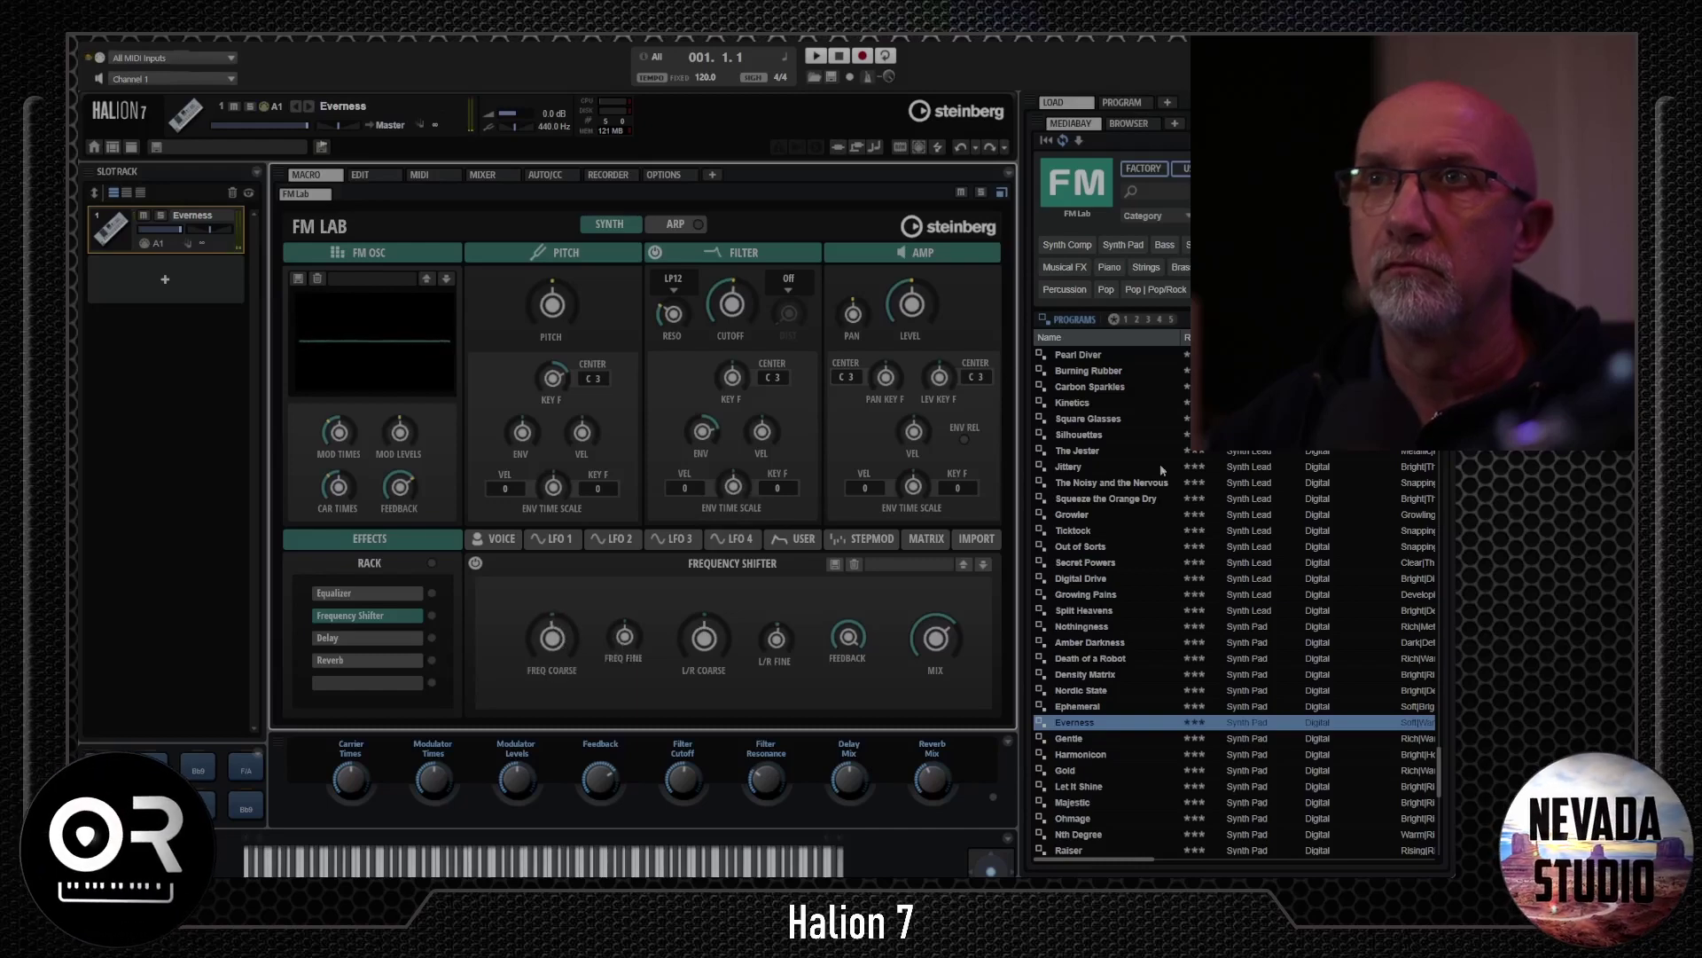
- Load the synth pad Gold and examine its Chorus and Delay effects
double_click(1058, 772)
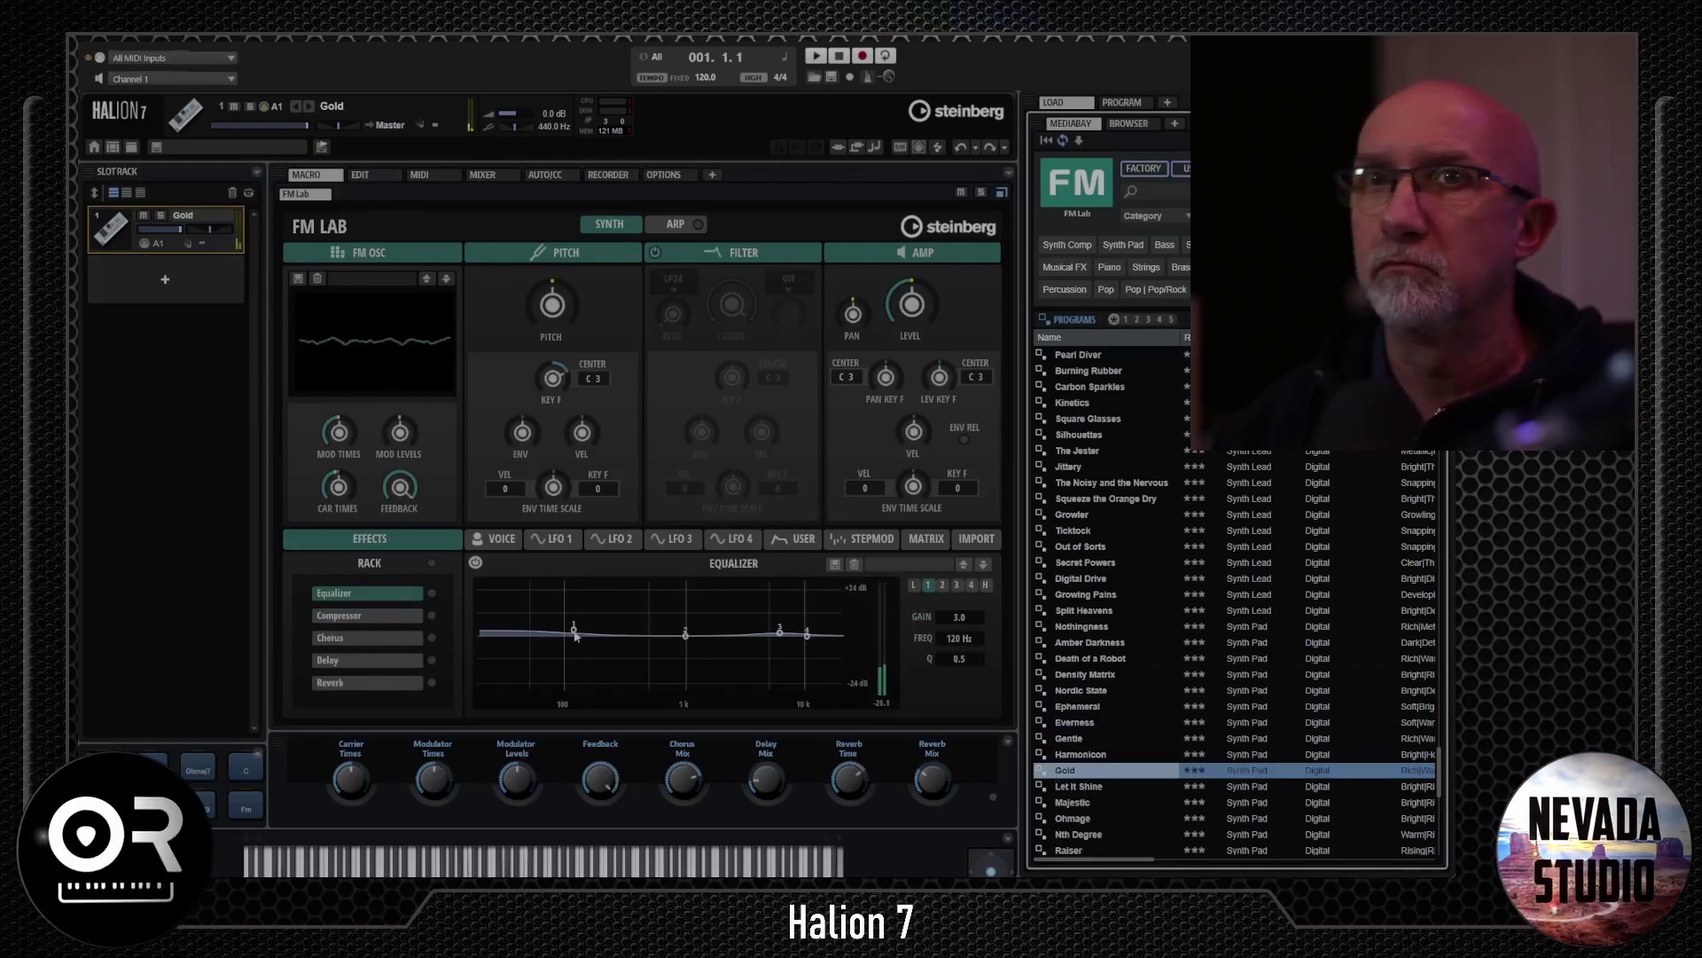
left_click(396, 642)
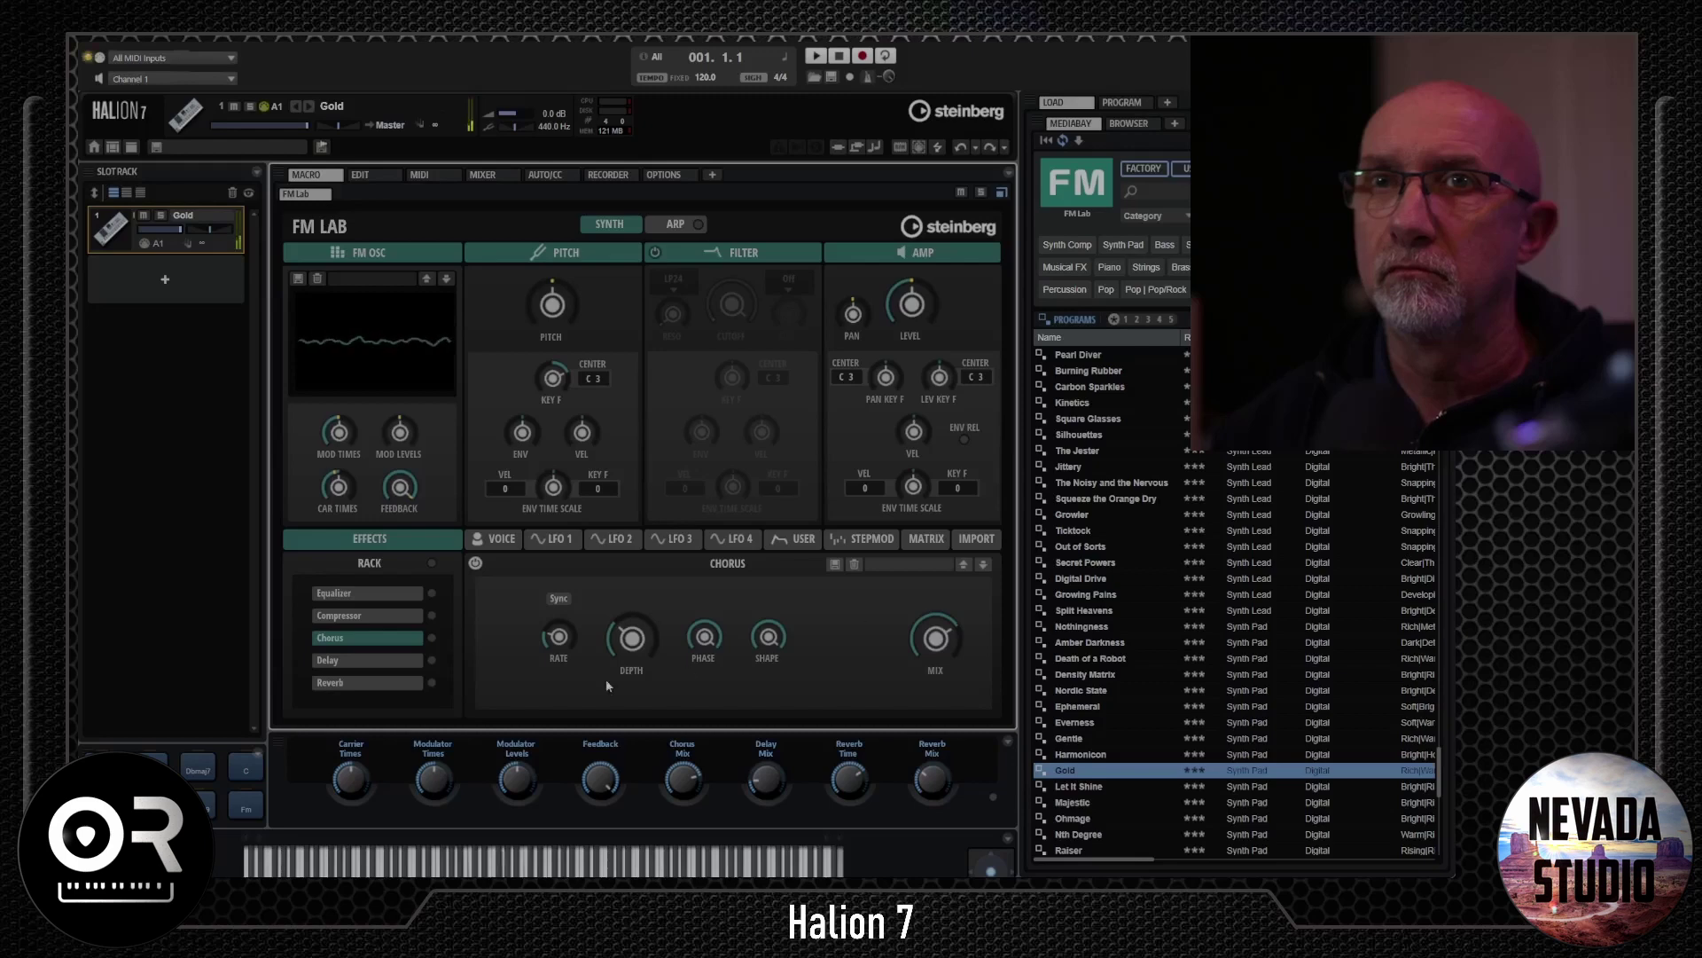
left_click(390, 661)
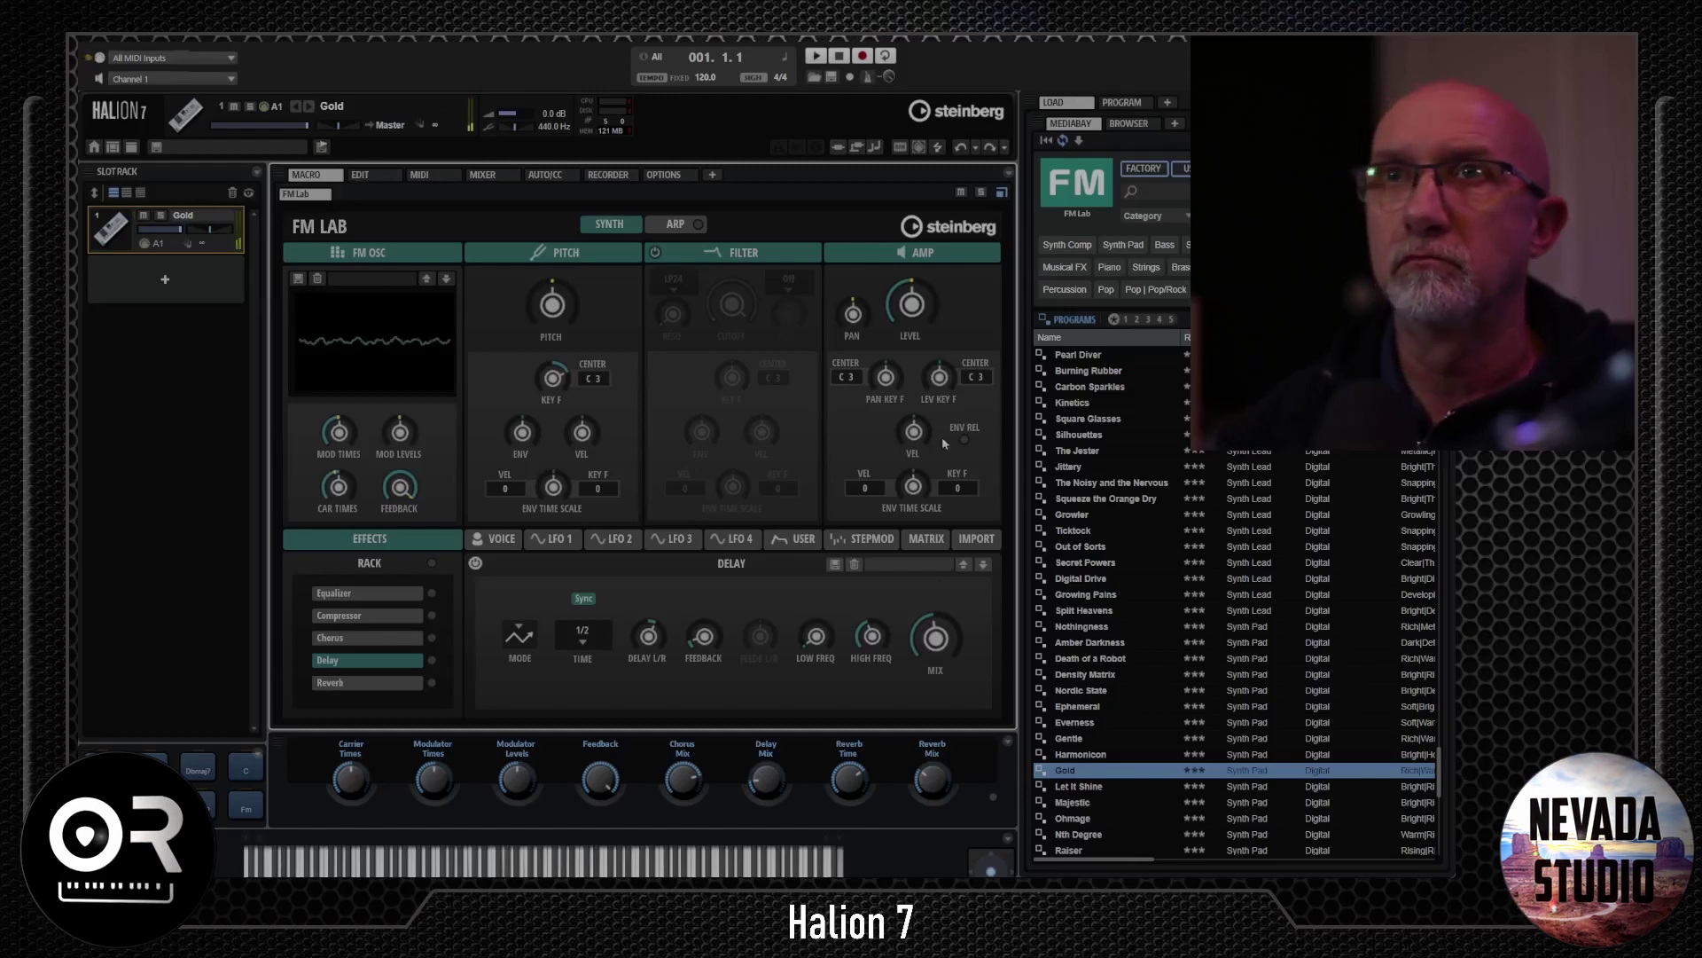
- Enable Gold's filter with a lowered cutoff and resonance of 13, and set its distortion to Tube Drive
left_click(706, 253)
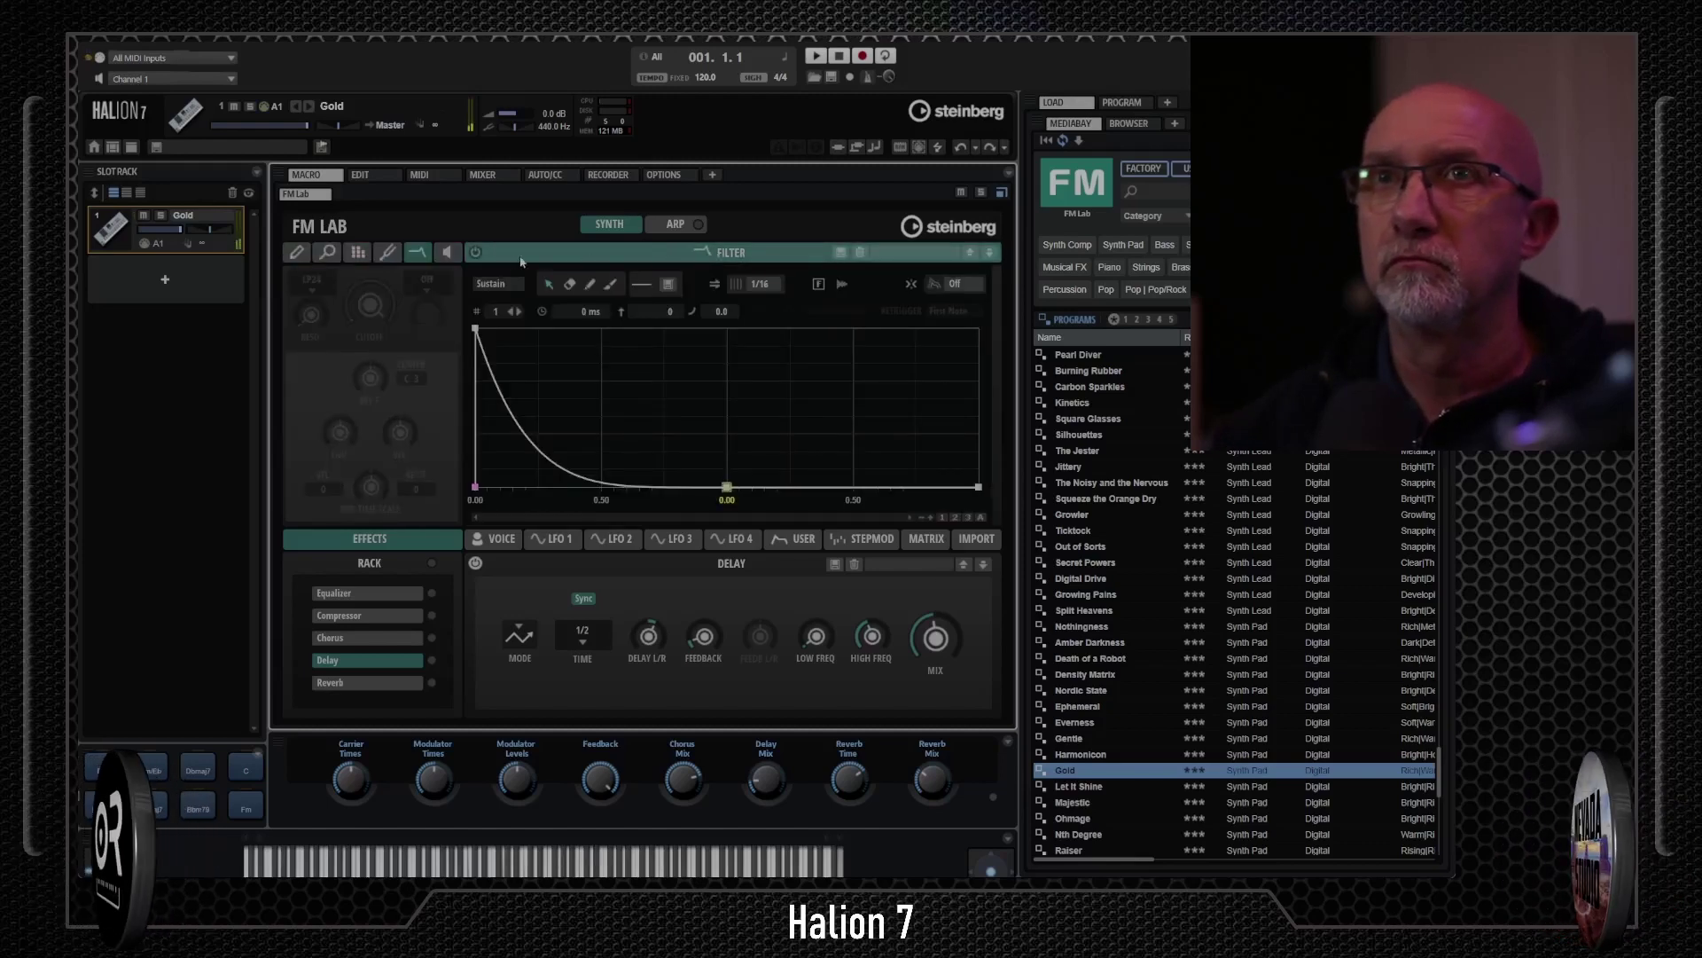
left_click(709, 253)
left_click_drag(733, 306, 724, 344)
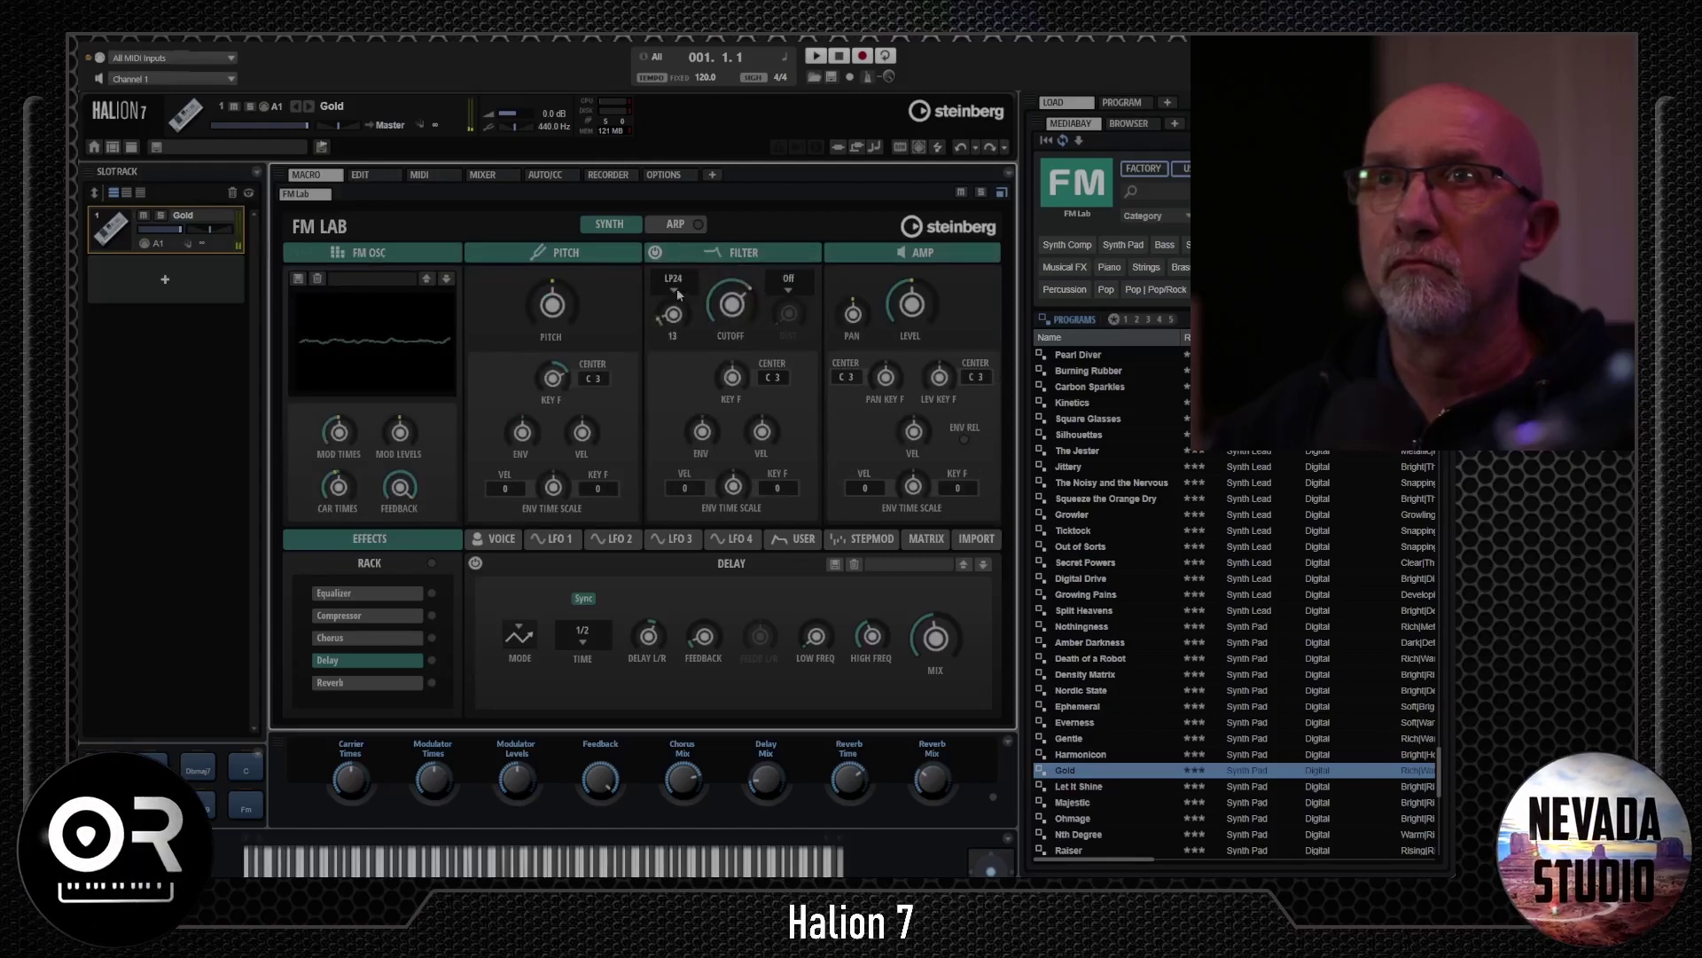
left_click(790, 282)
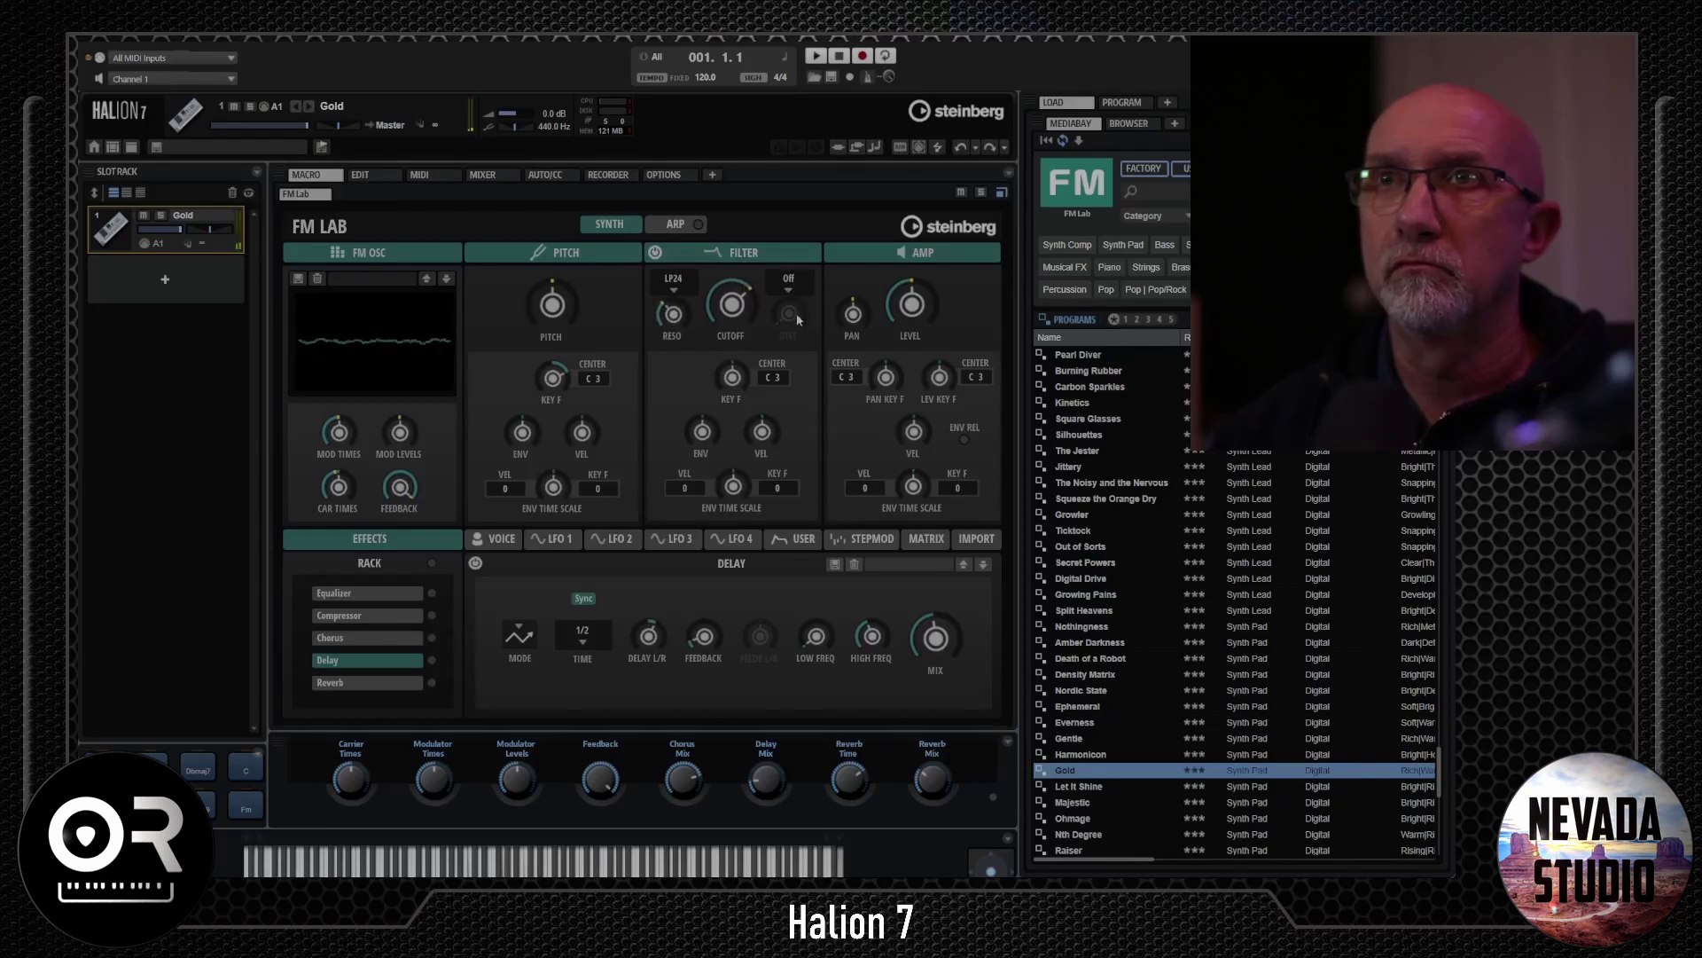
left_click(792, 353)
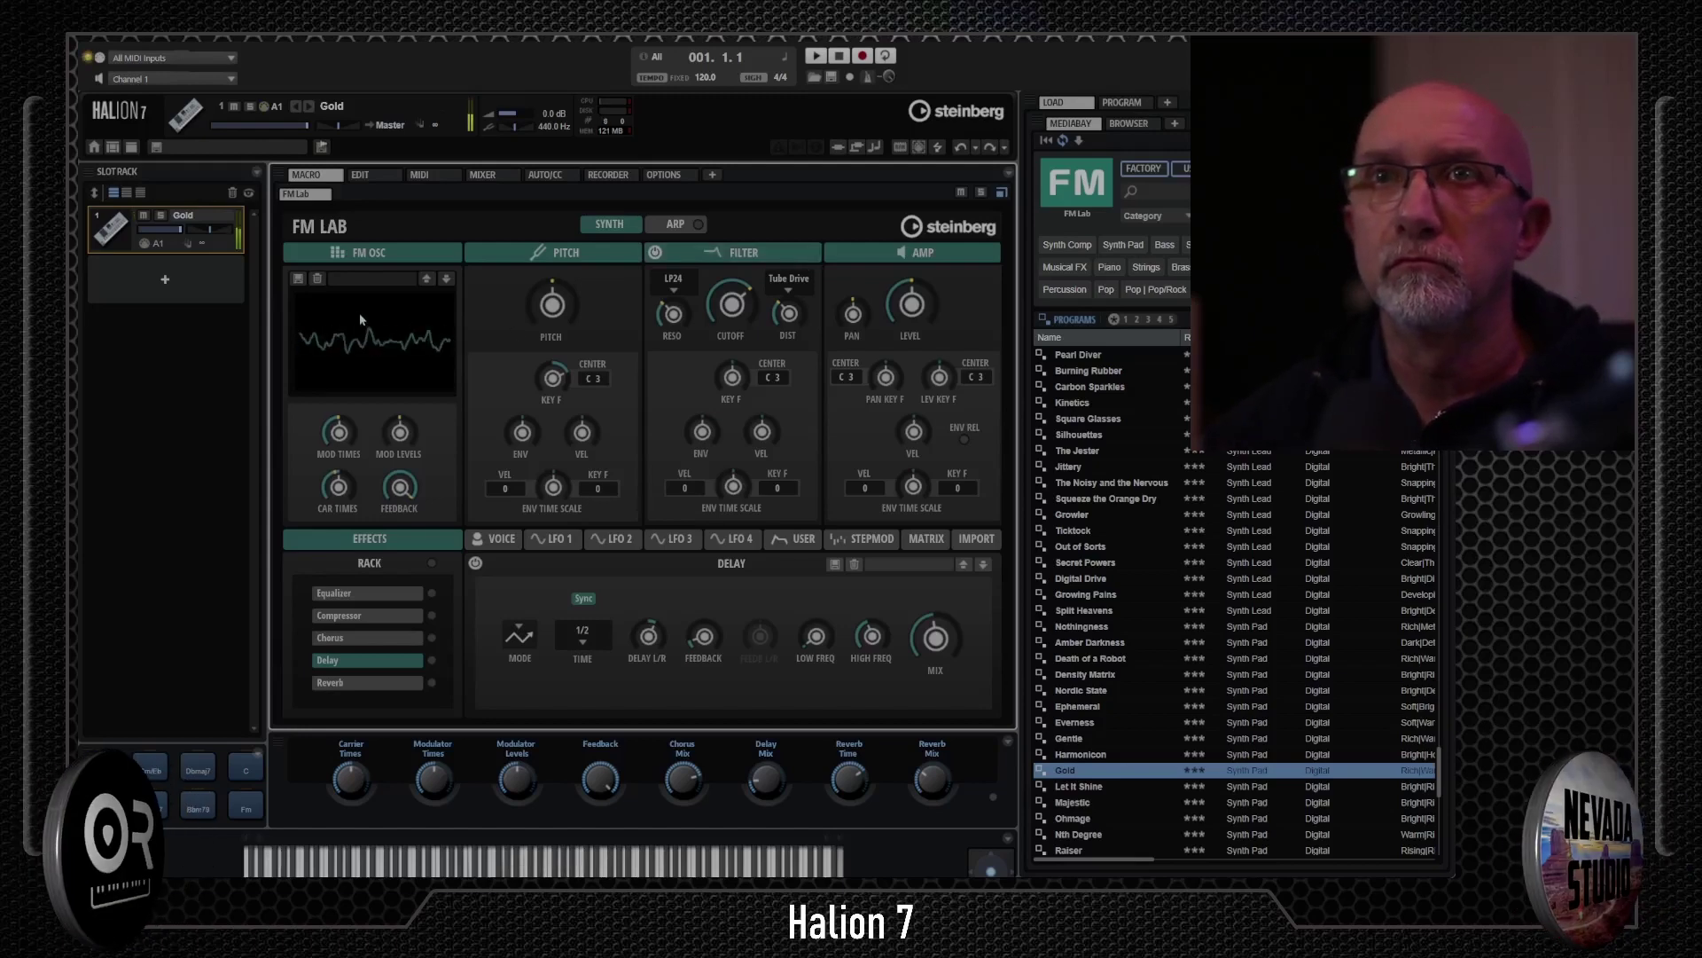
- Load an FM-X algorithm preset for Gold's FM oscillator and adjust operator 7's Time Scale and Time KF
left_click(362, 252)
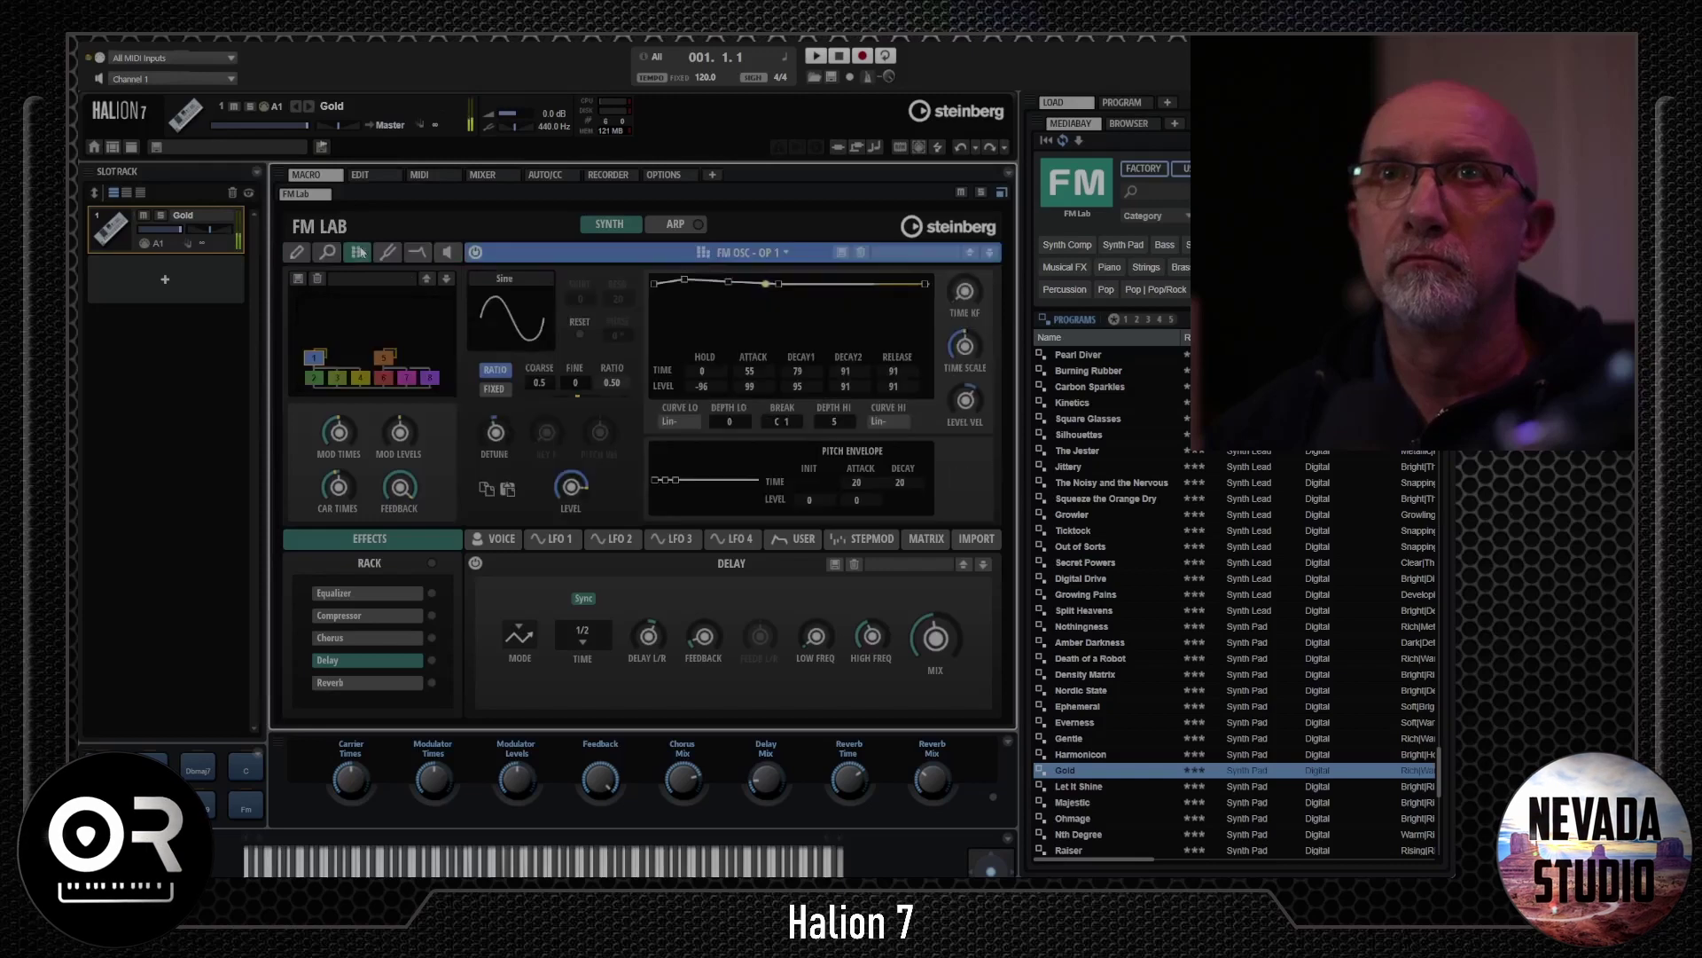
left_click(379, 381)
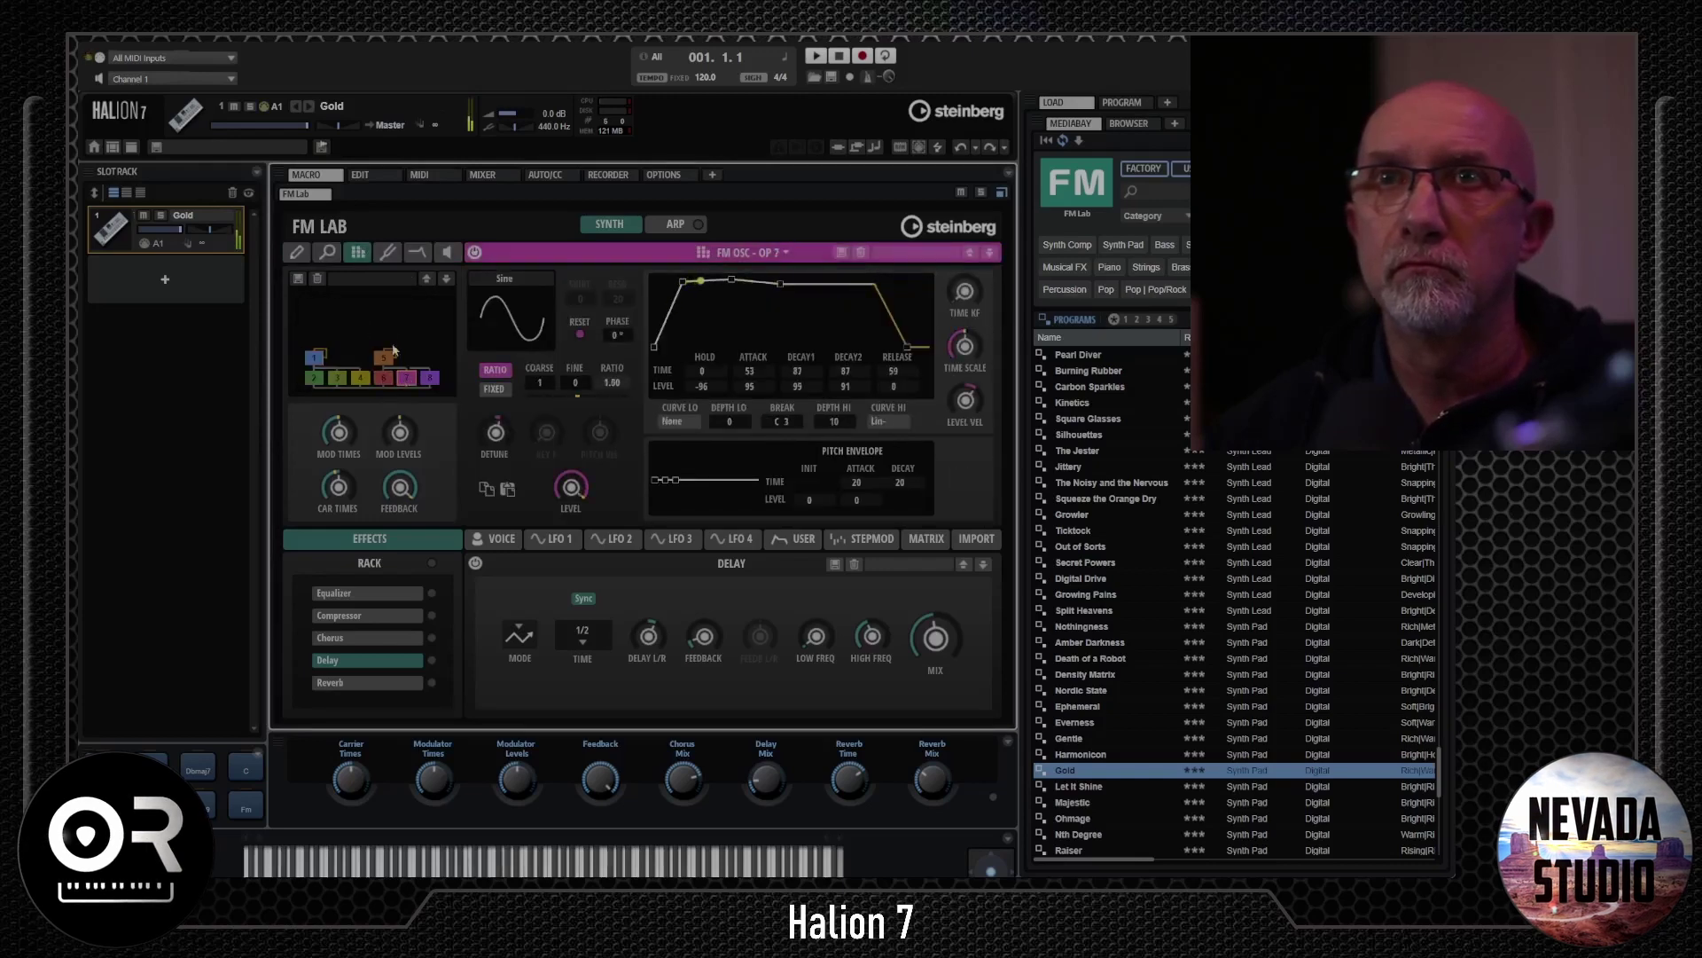
left_click(373, 280)
left_click(423, 400)
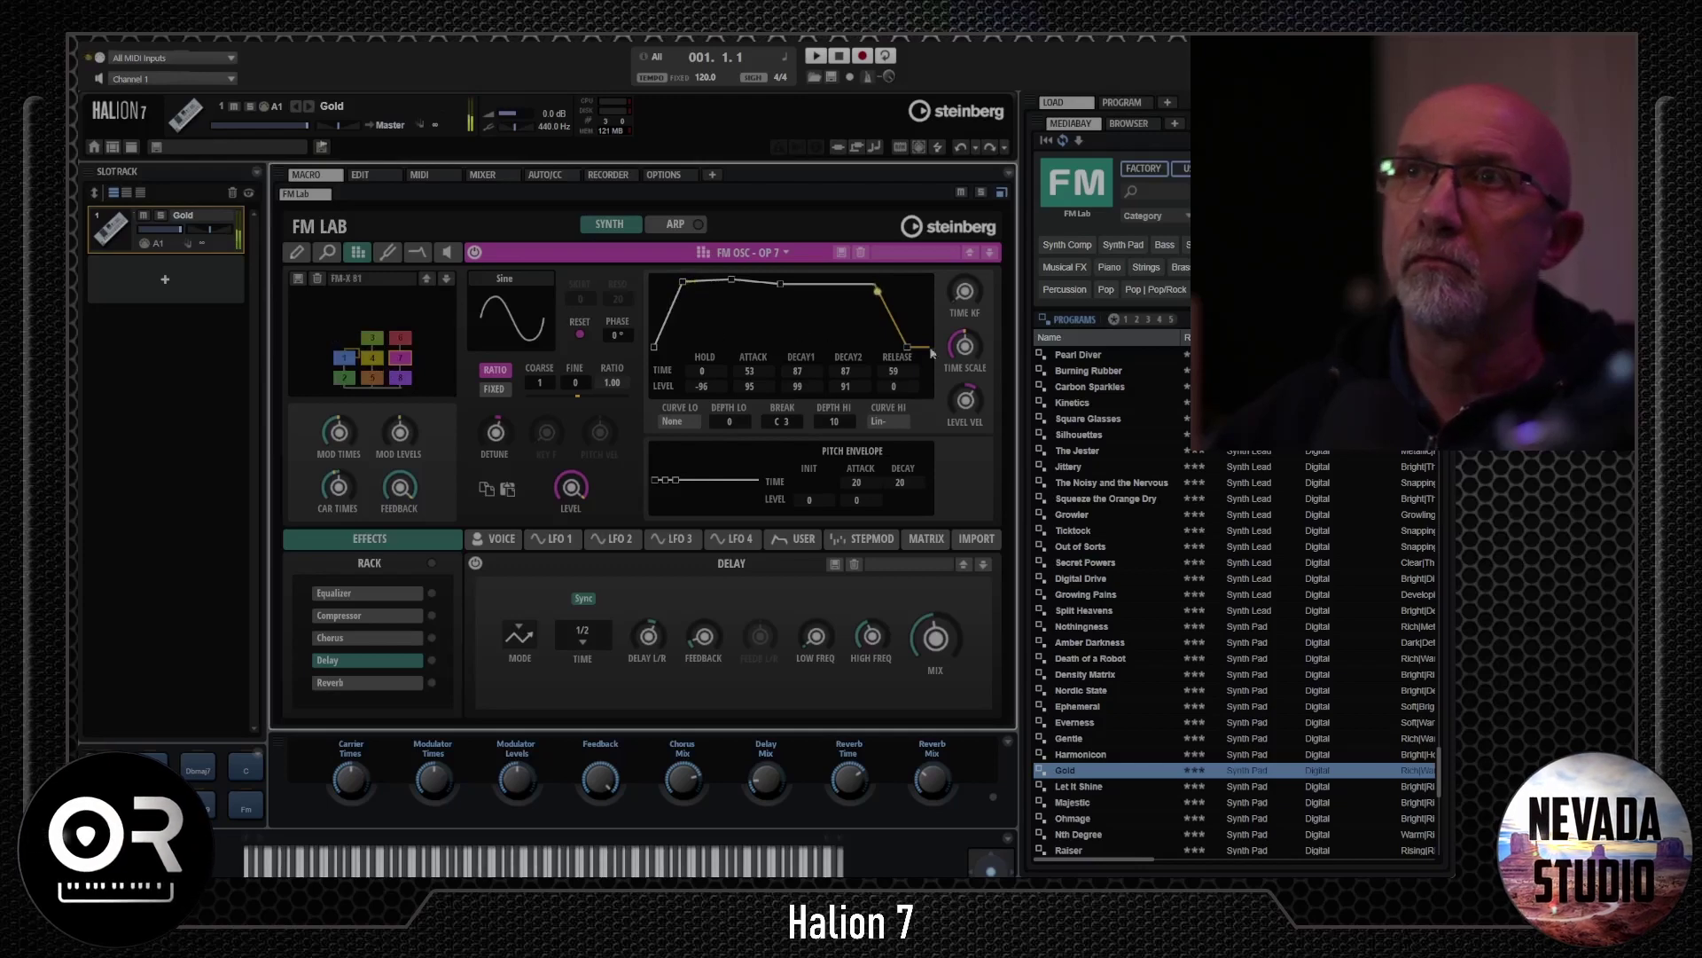
mouse_move(965, 328)
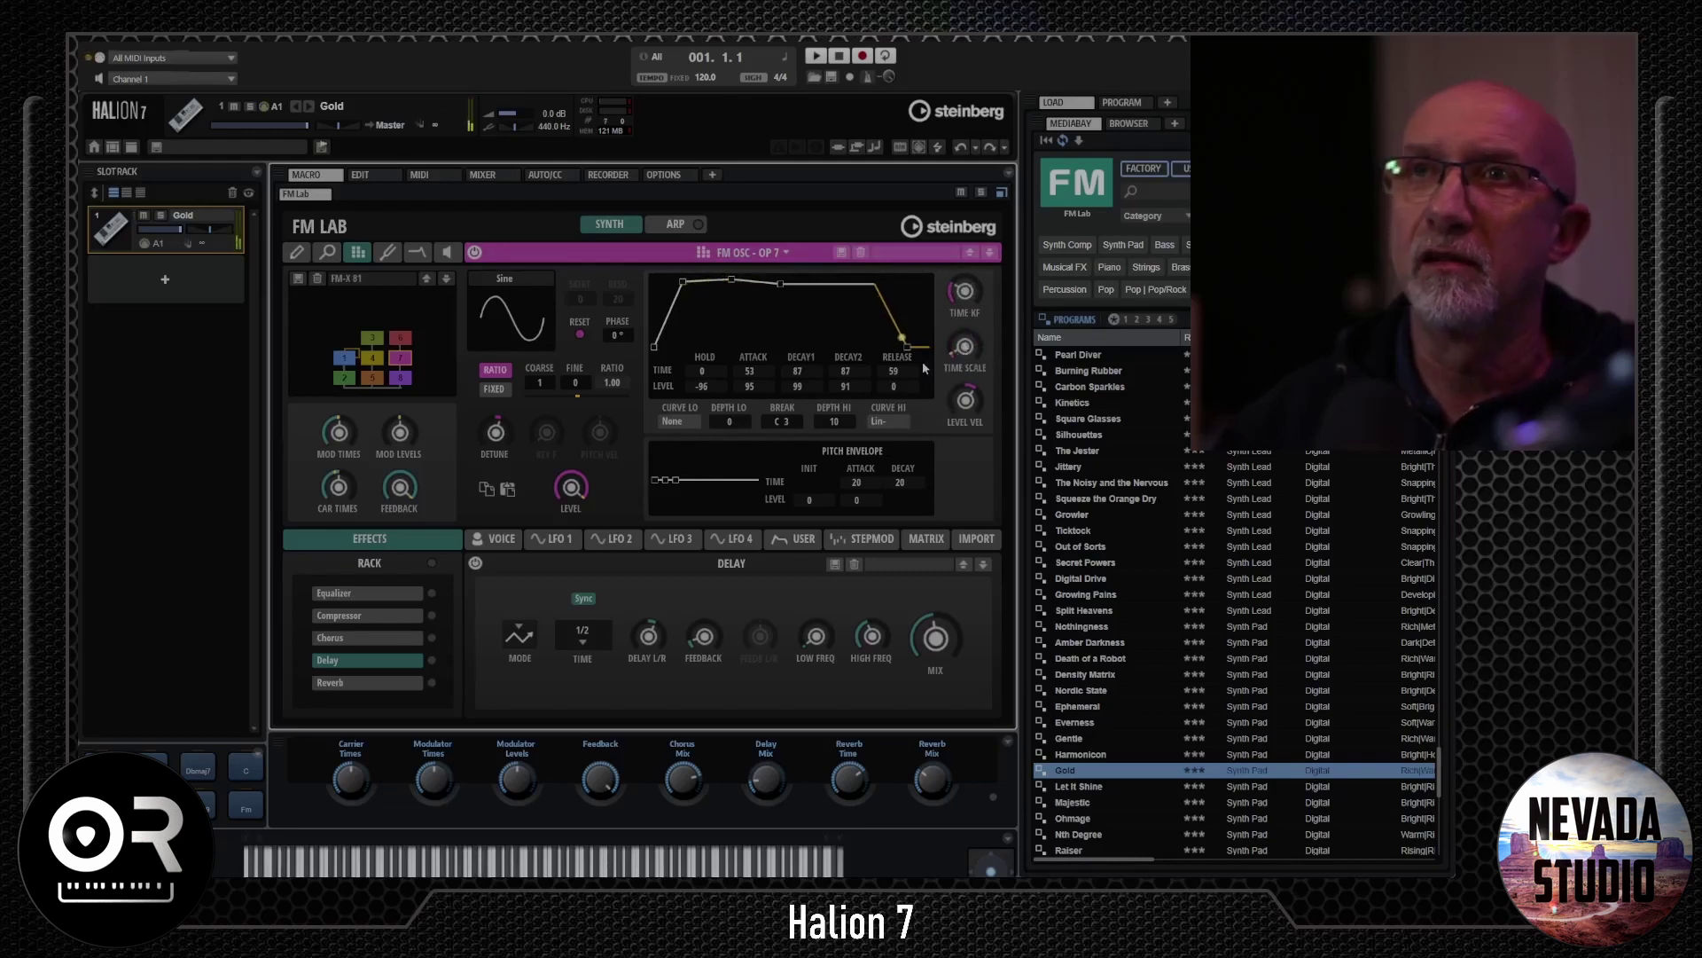
left_click(712, 252)
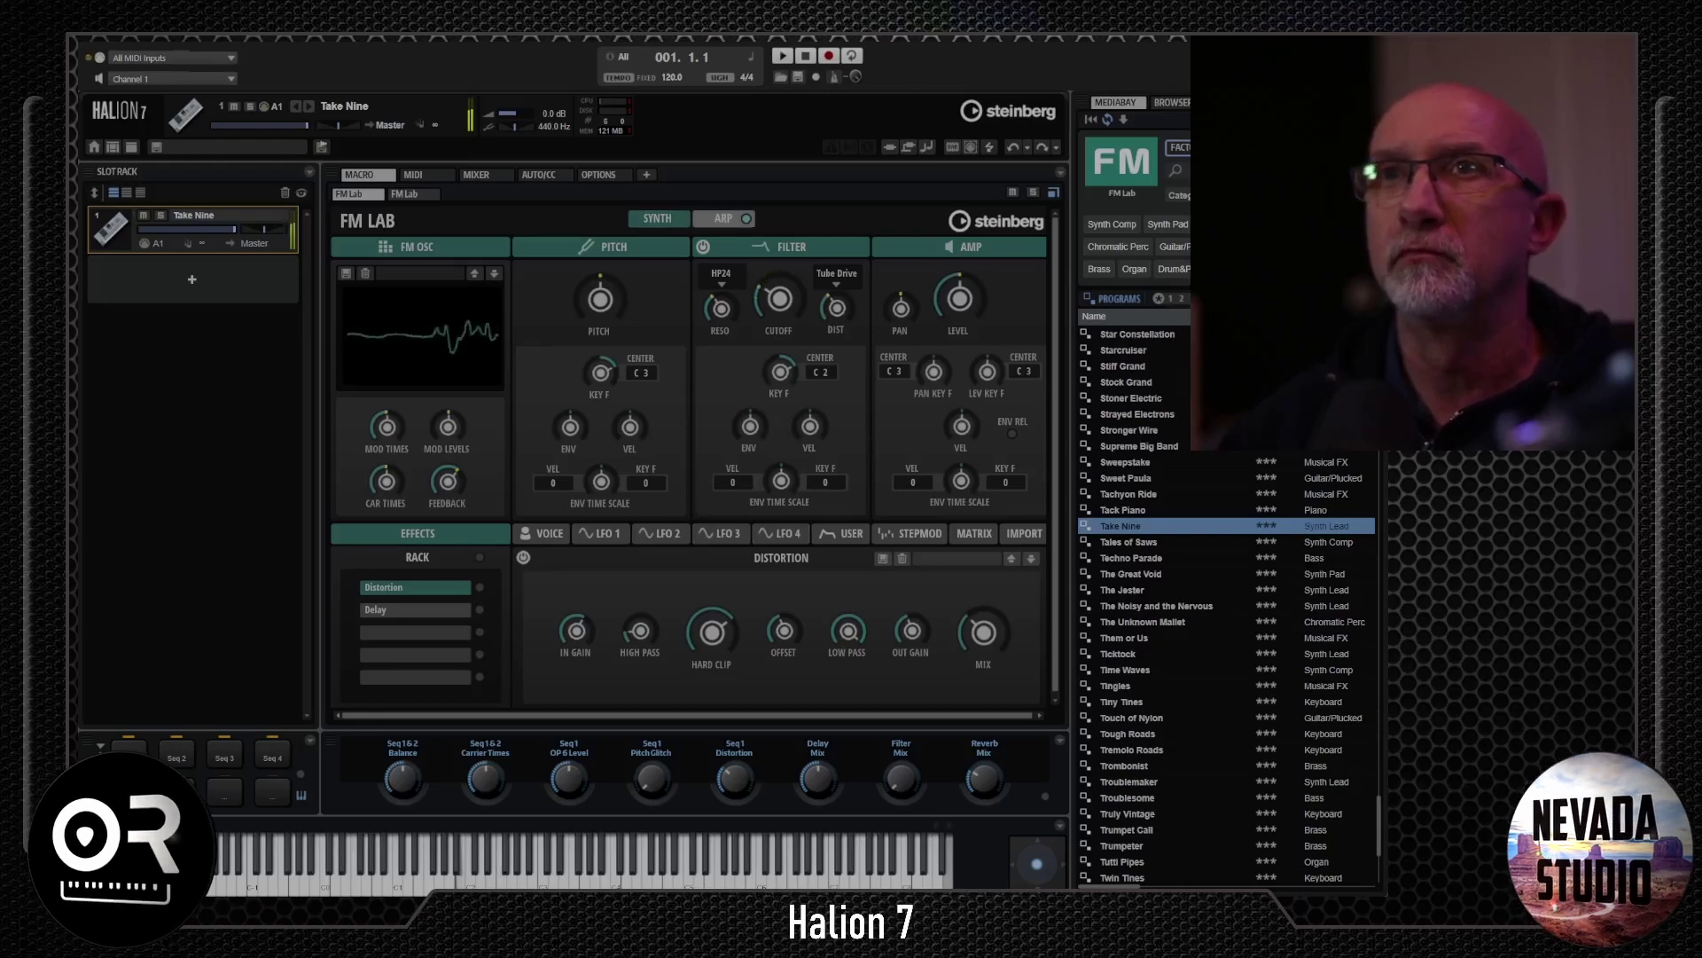
- Switch off Take Nine's arpeggiator, and load the bass Techno Parade, adjusting its filter cutoff and lowering its graphic EQ's 500 Hz band
left_click(748, 219)
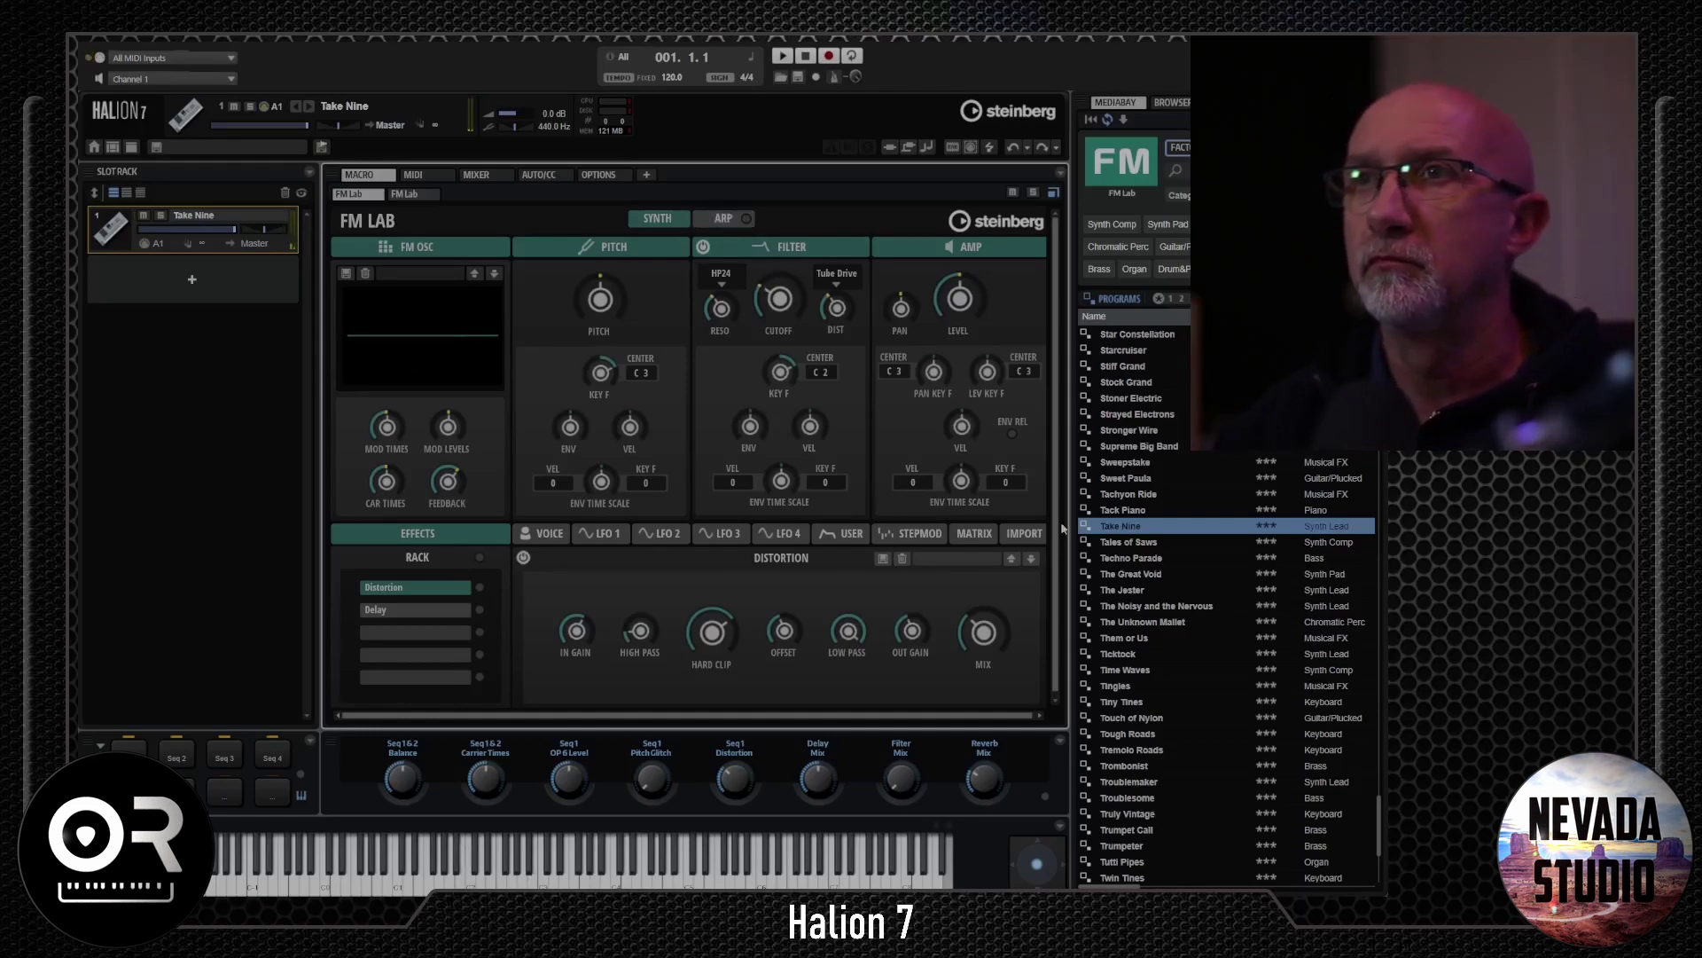
double_click(1110, 558)
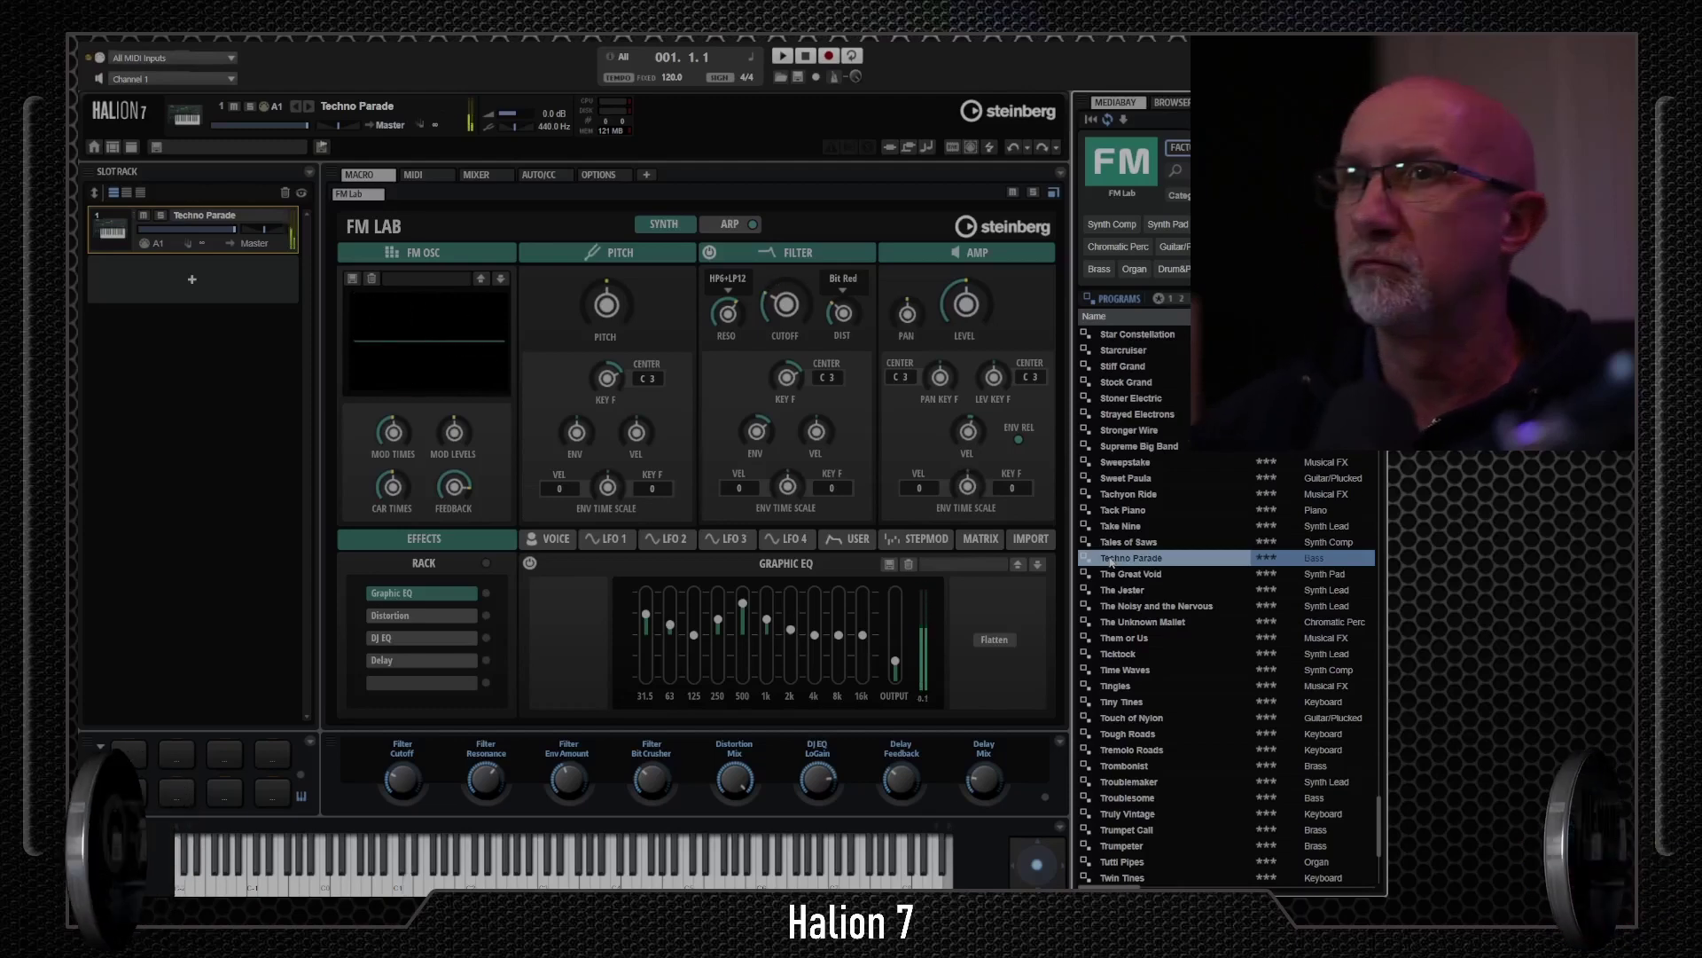
mouse_move(786, 304)
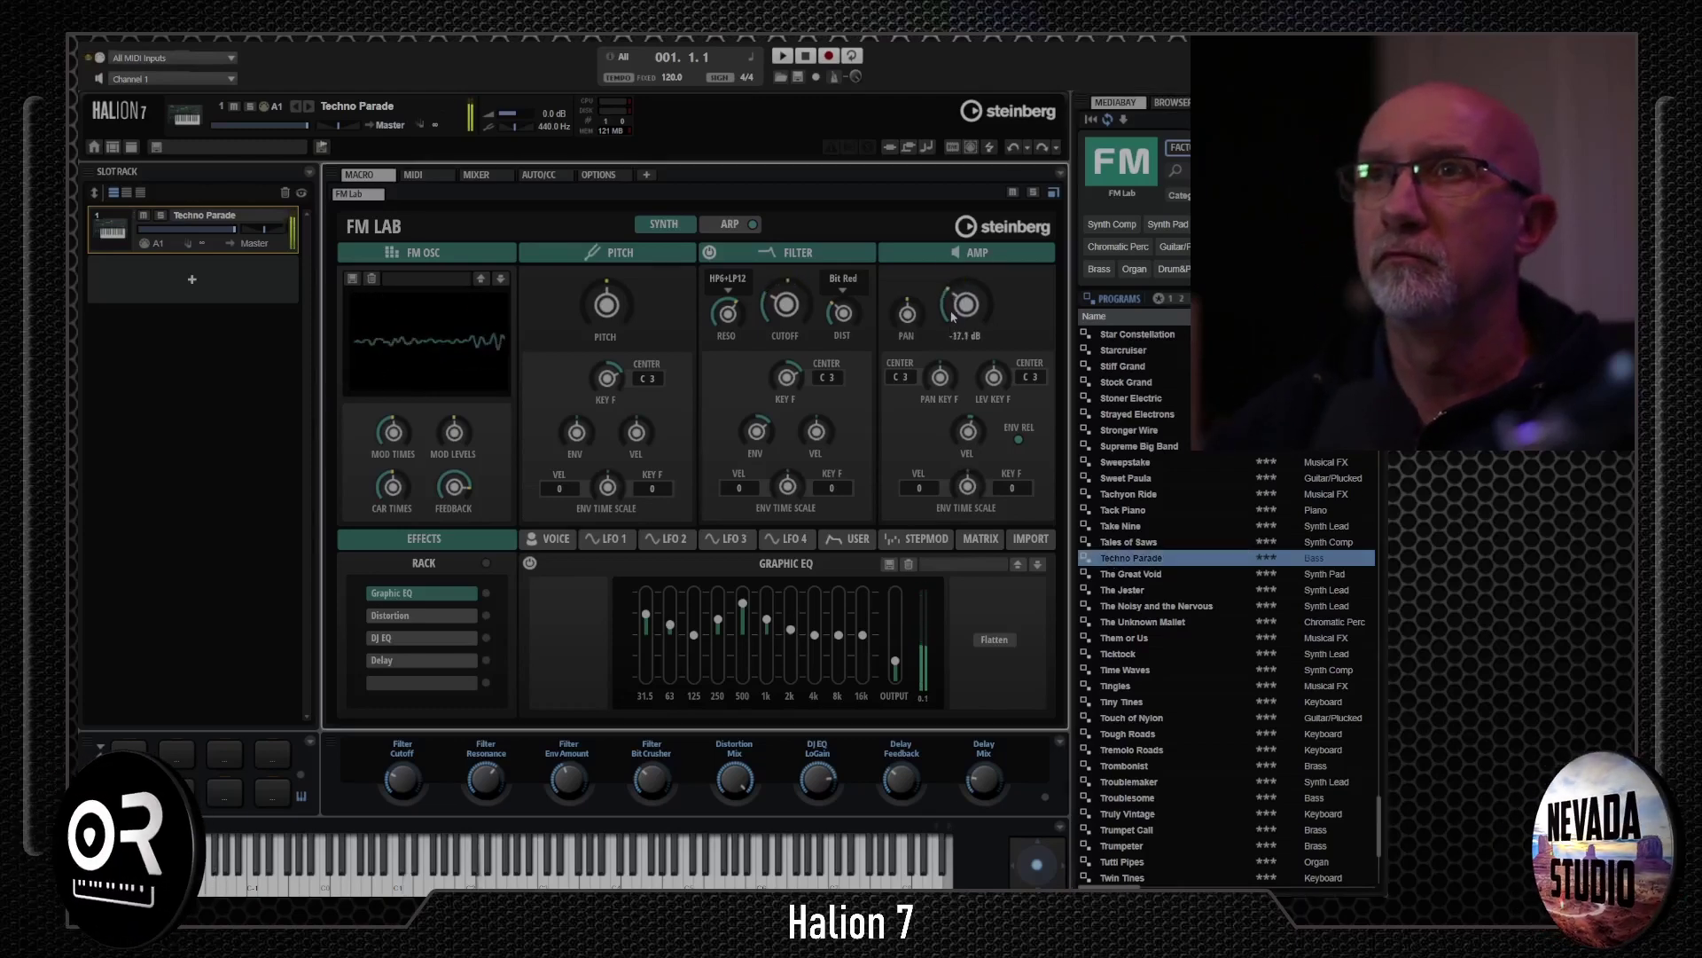
left_click_drag(786, 304, 779, 317)
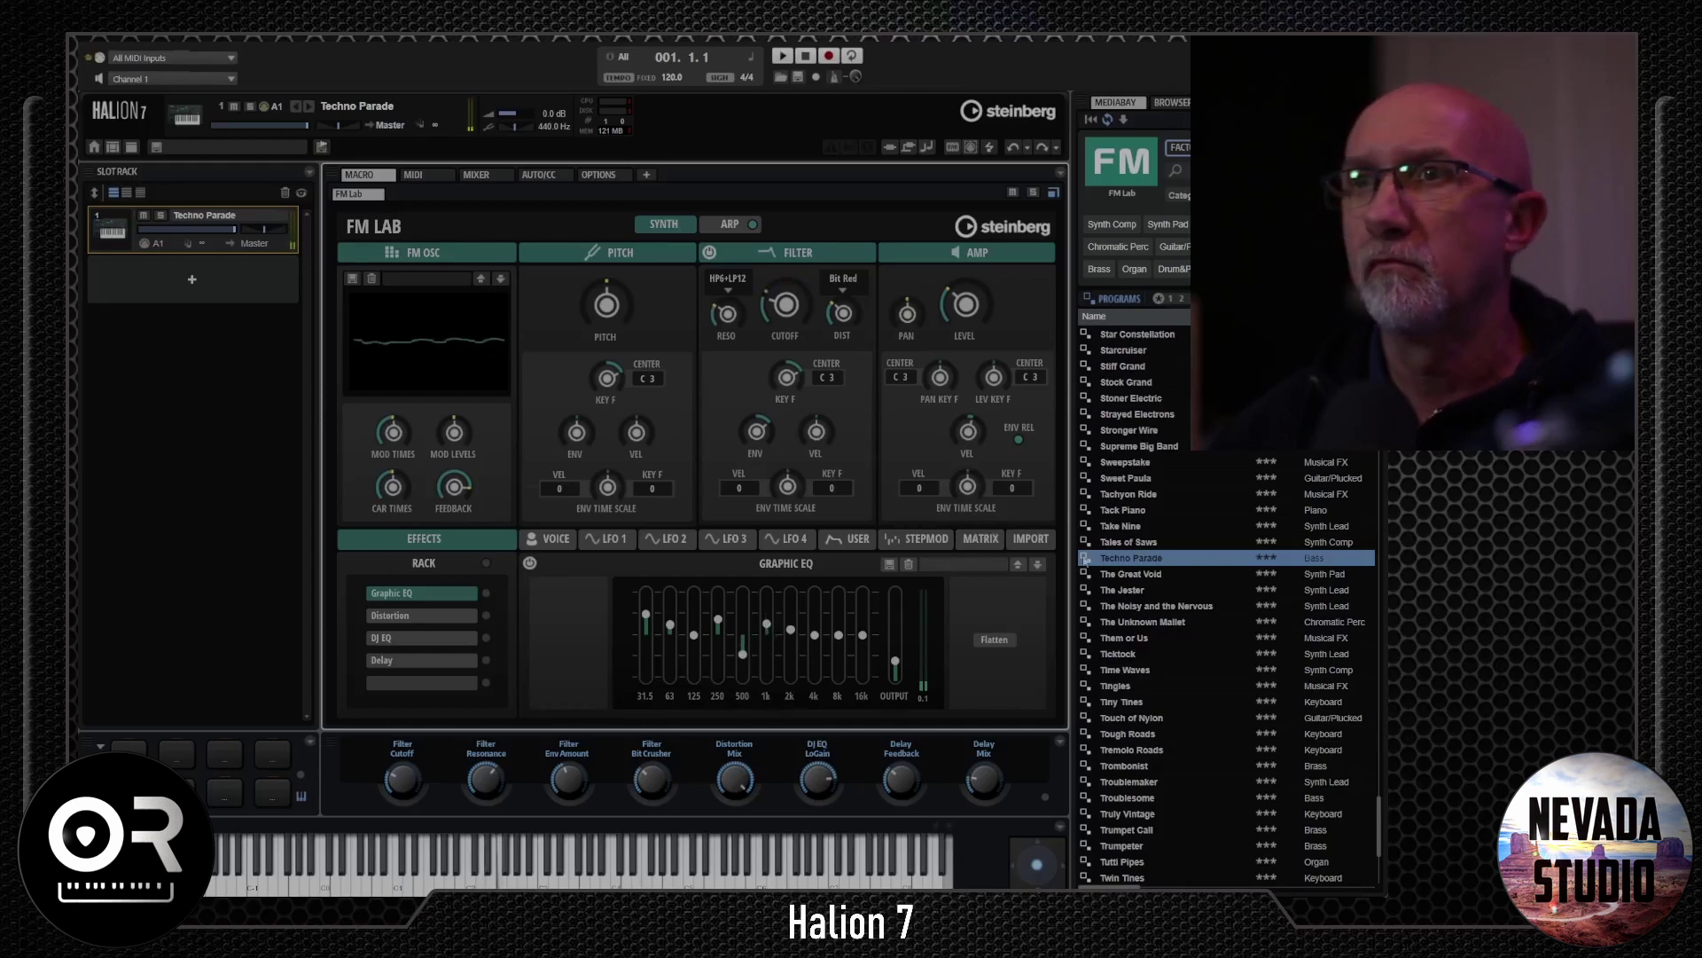
- Load the synth pad The Great Void and raise its filter cutoff, and audition The Jester, Tack Piano and Sweet Paula
left_click(1110, 575)
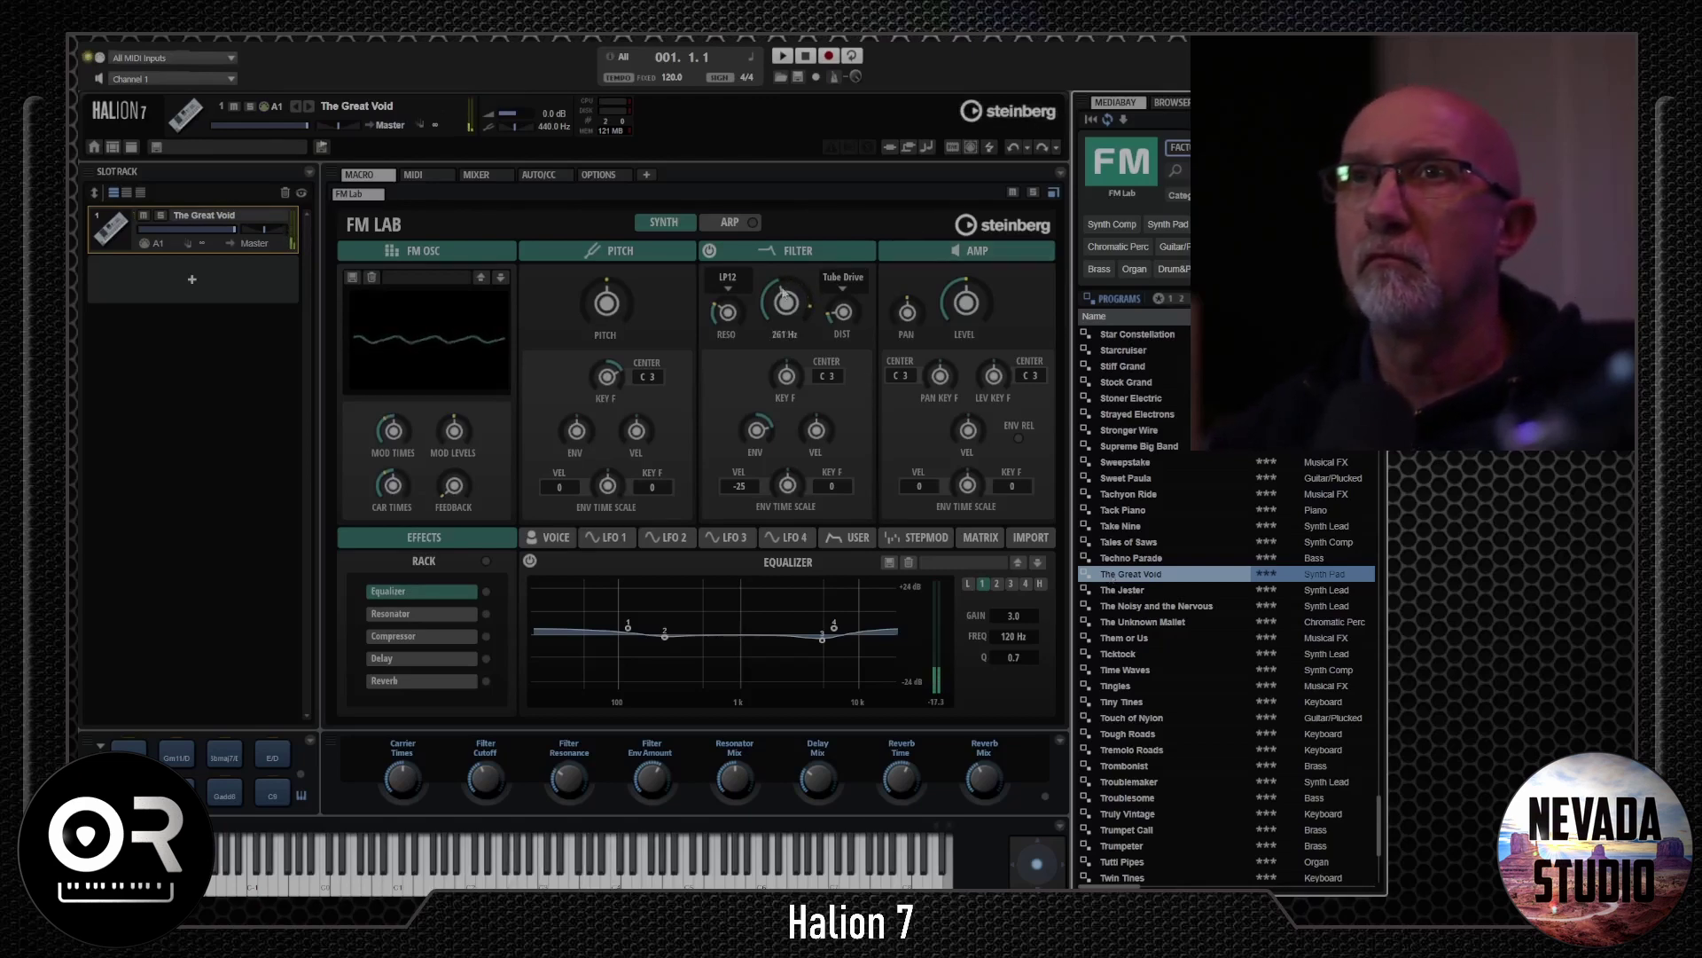
left_click_drag(786, 301, 787, 286)
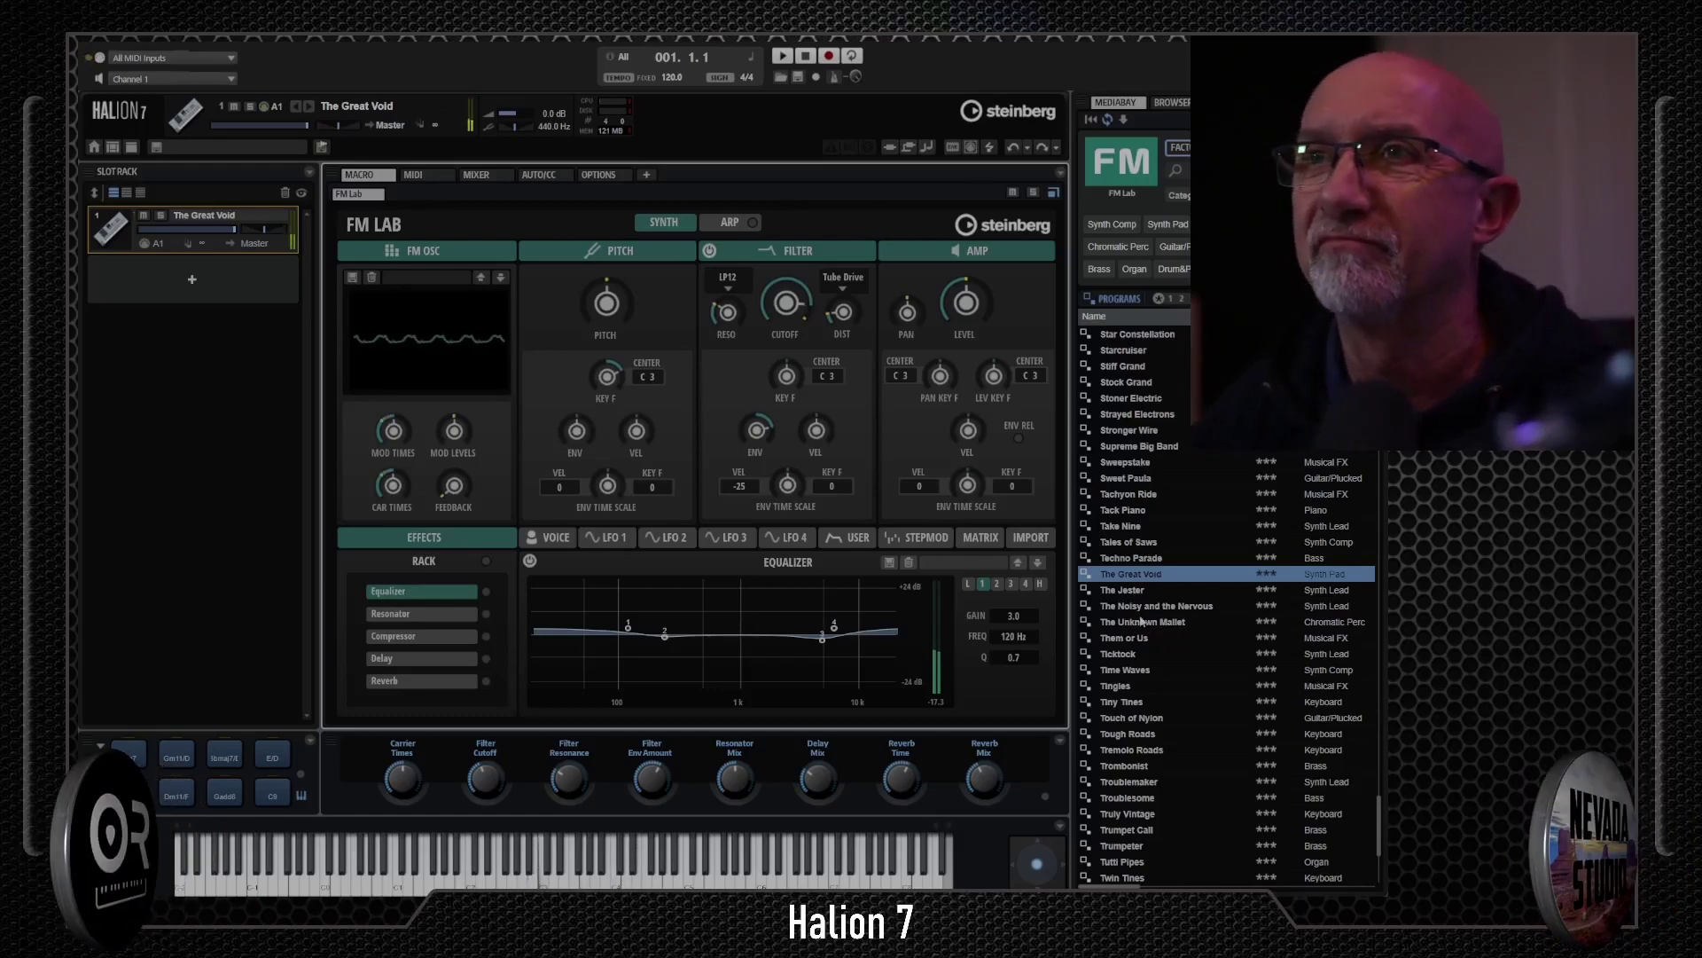
double_click(1124, 591)
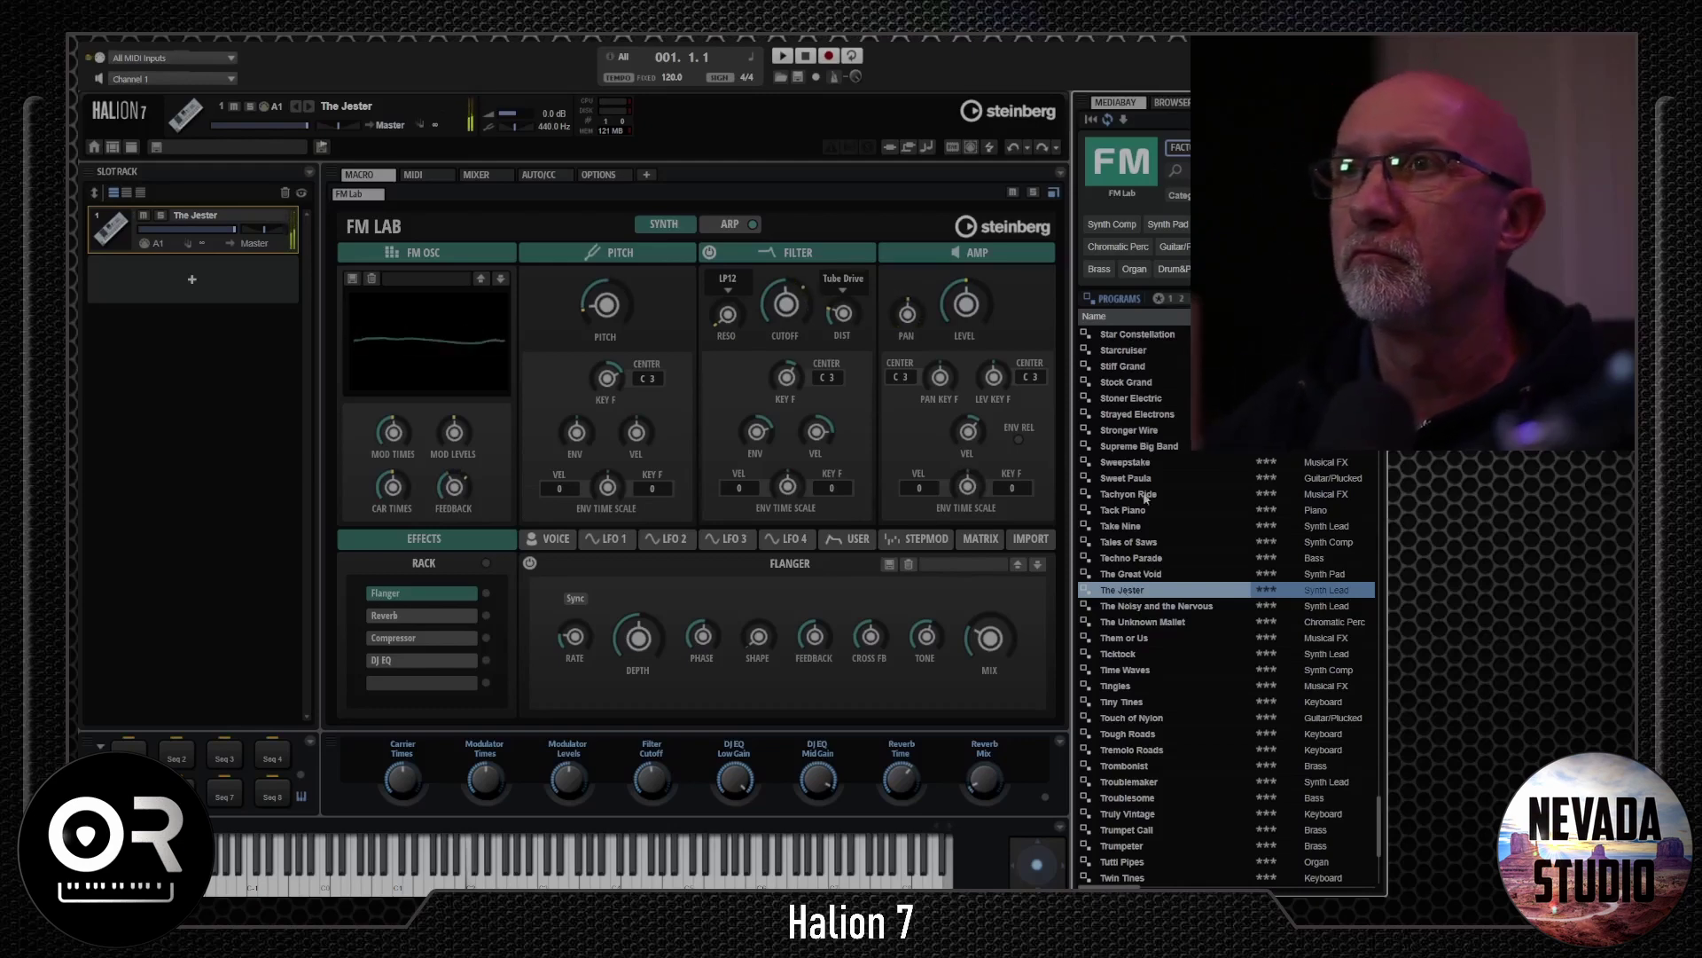
double_click(1116, 510)
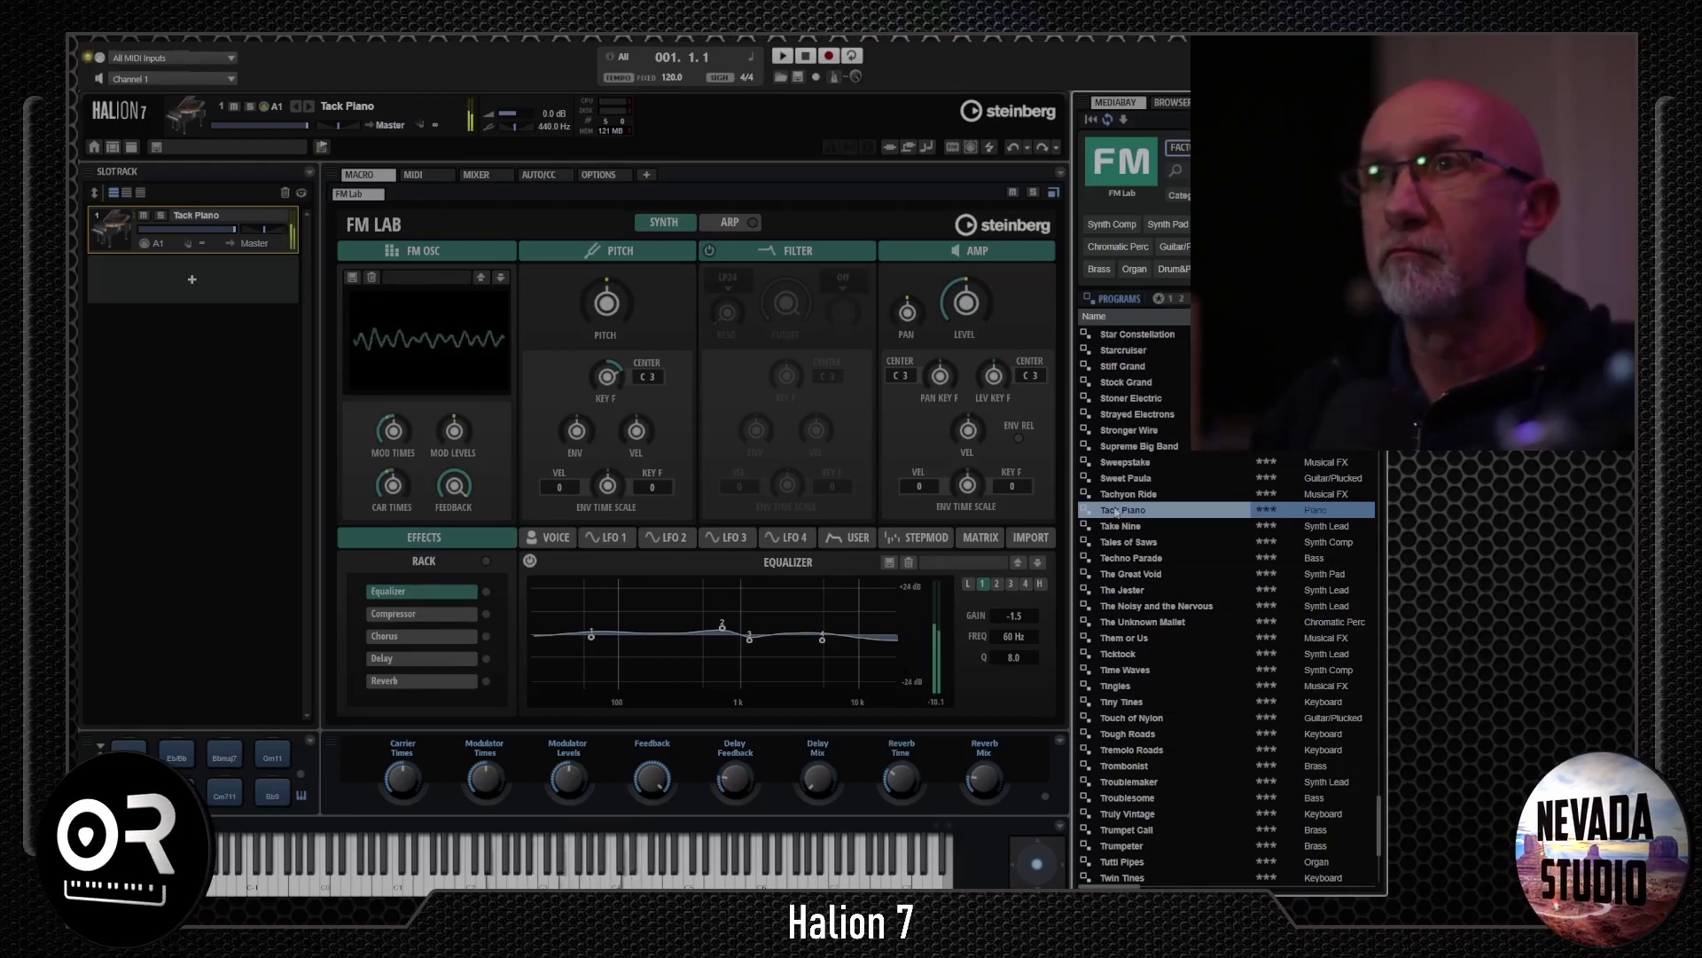
double_click(1122, 479)
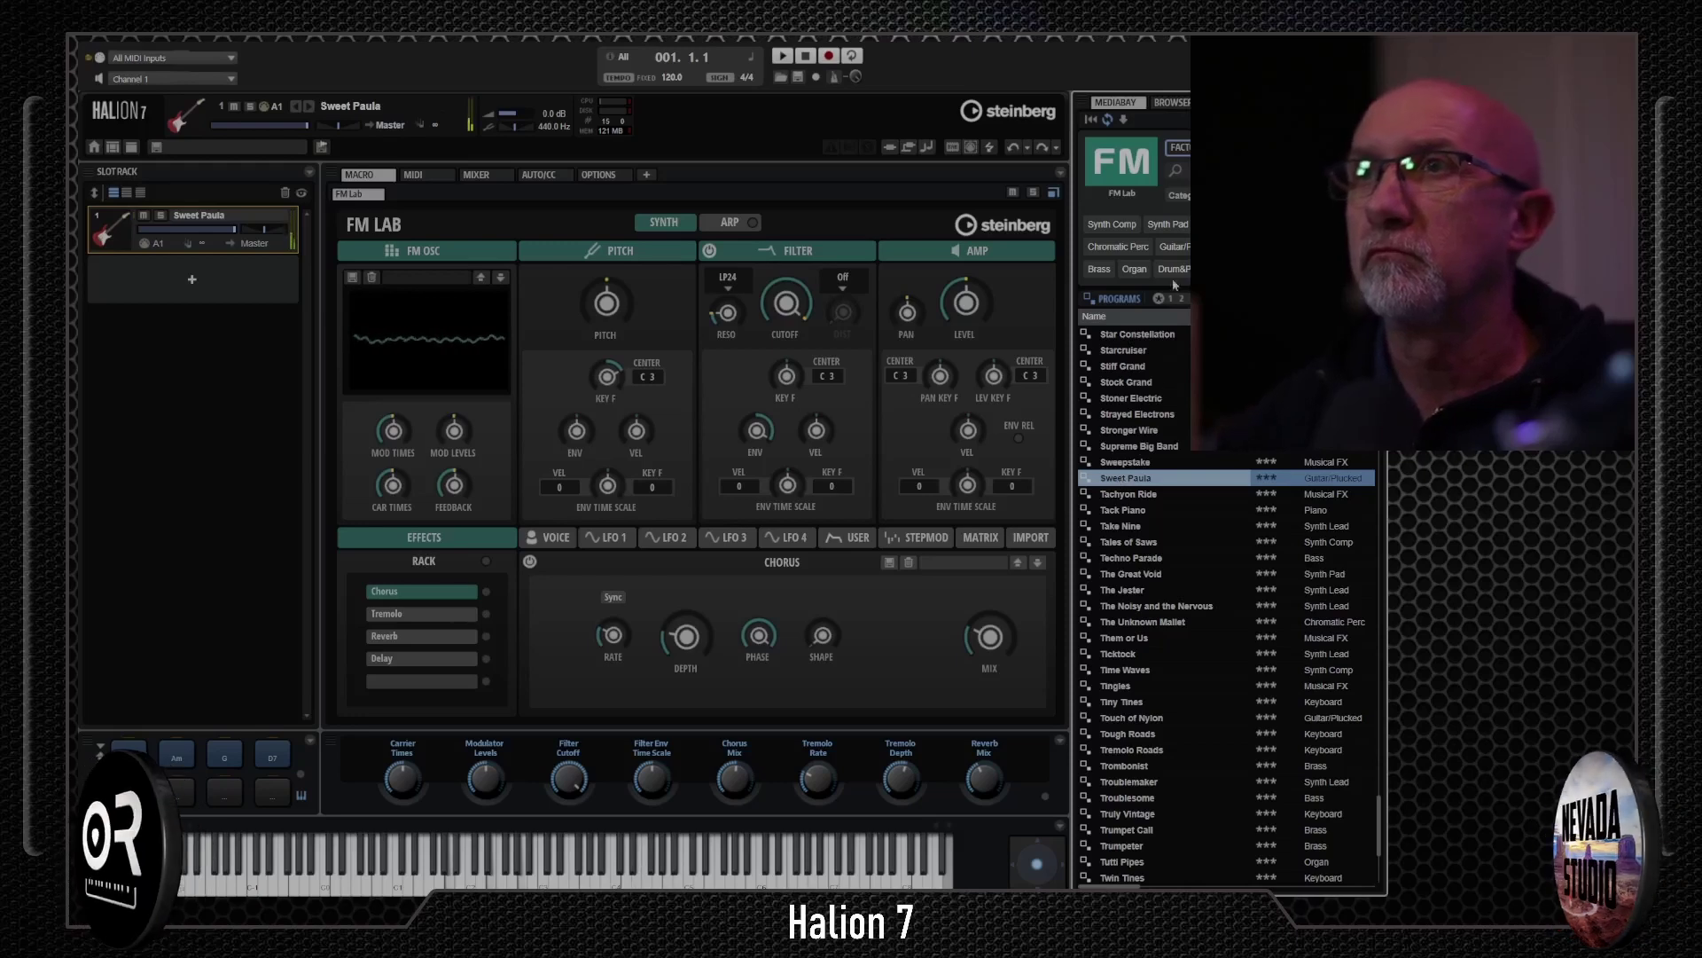
- Audition Strayed Electrons and Stiff Grand, and load Star Constellation with its filter cutoff lowered
left_click(1138, 415)
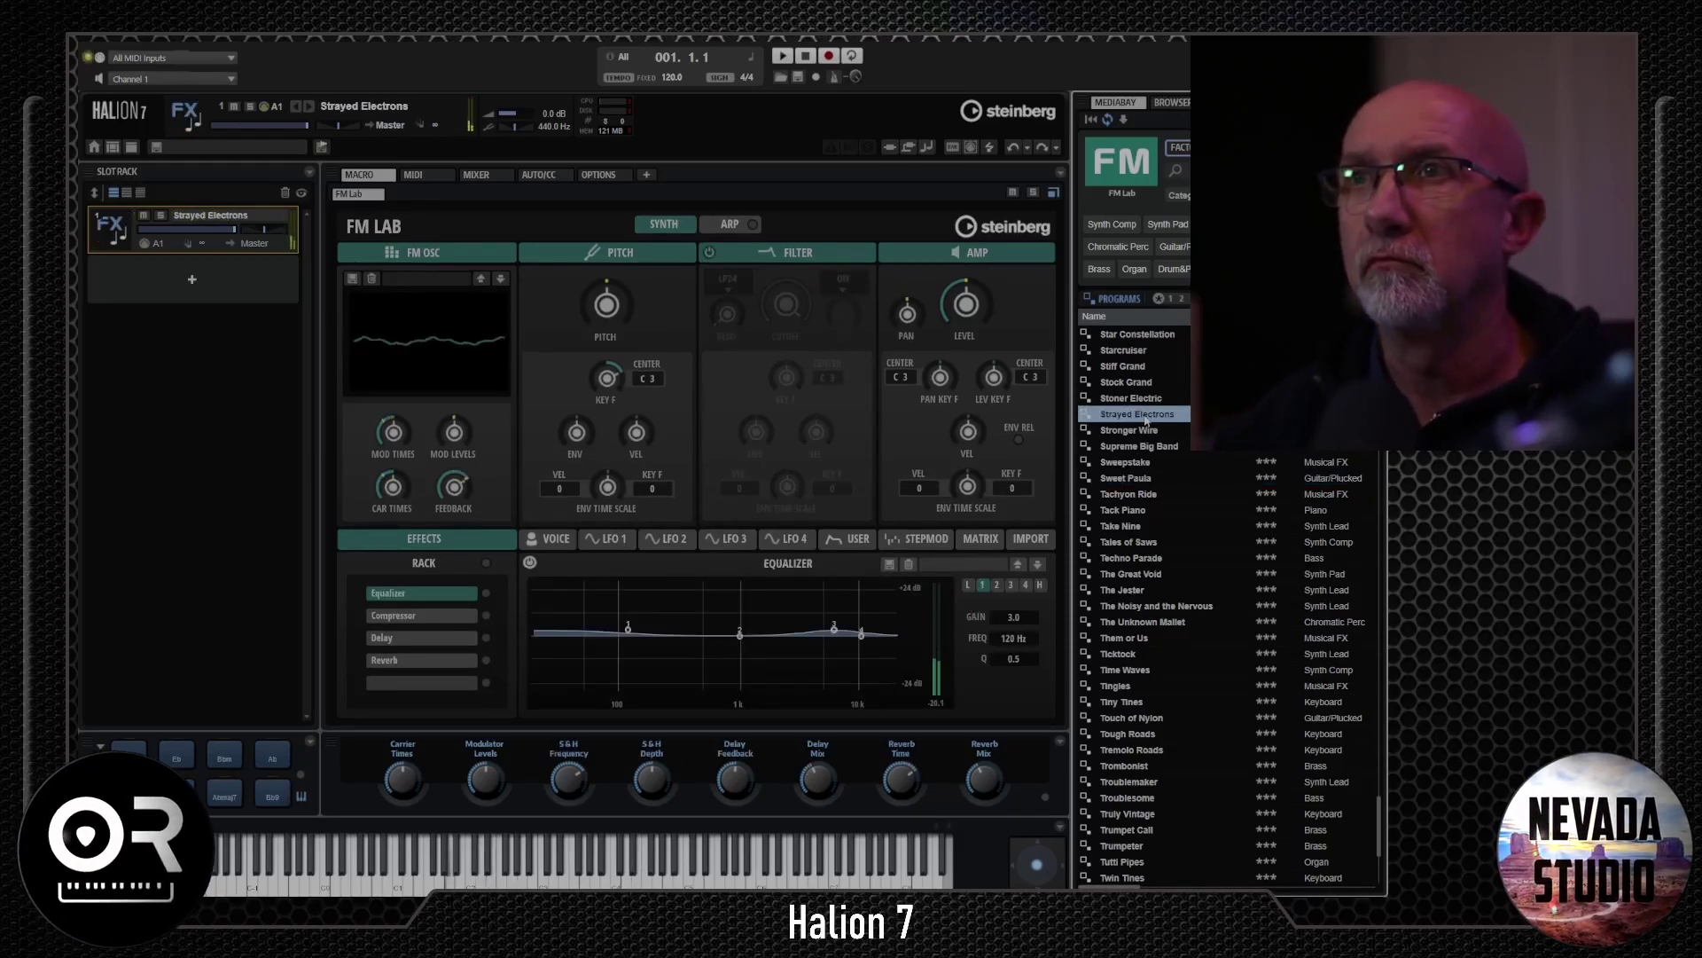
left_click(1129, 371)
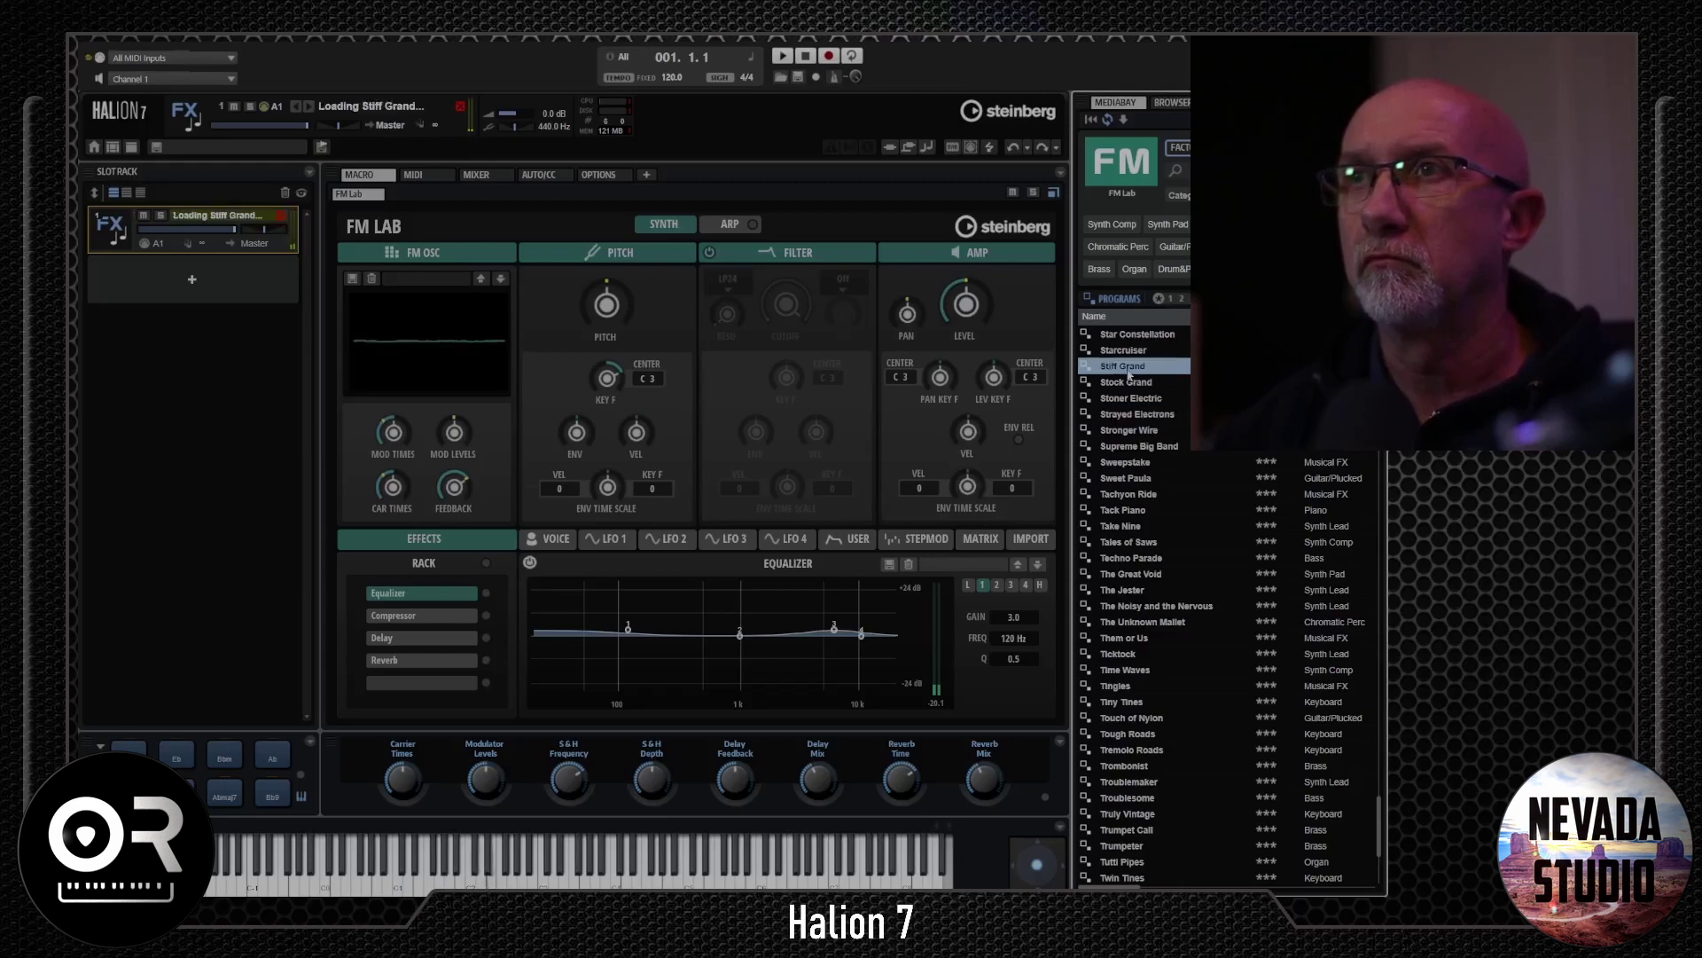
left_click(1129, 335)
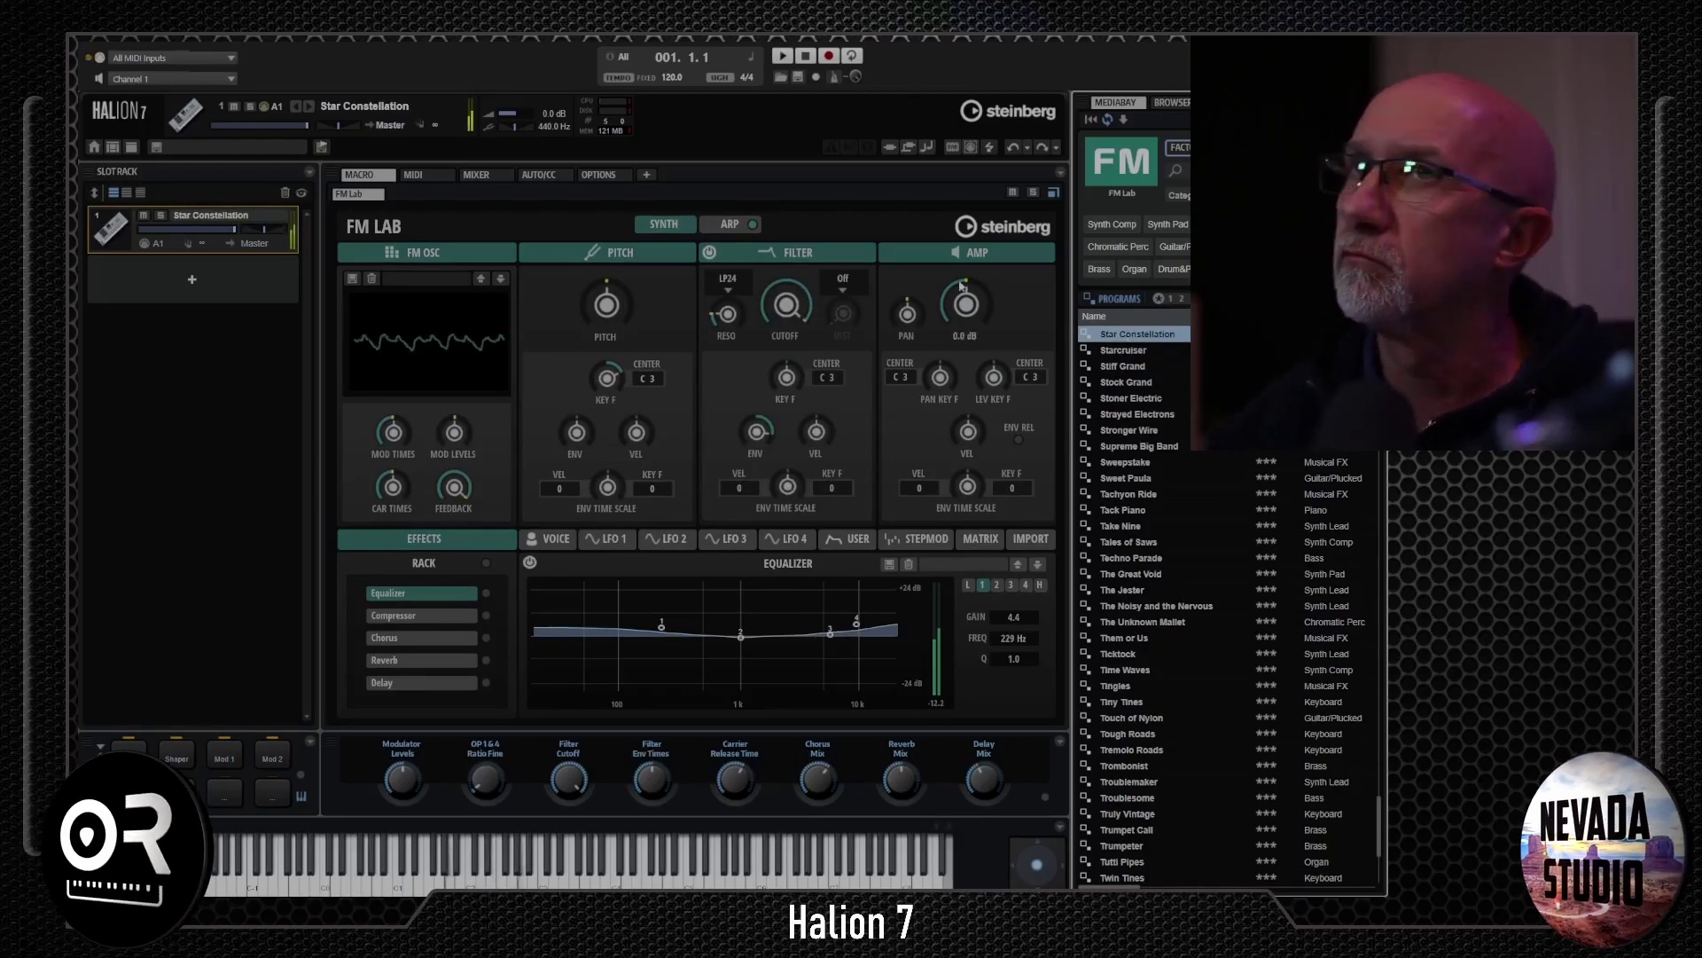
mouse_move(957, 304)
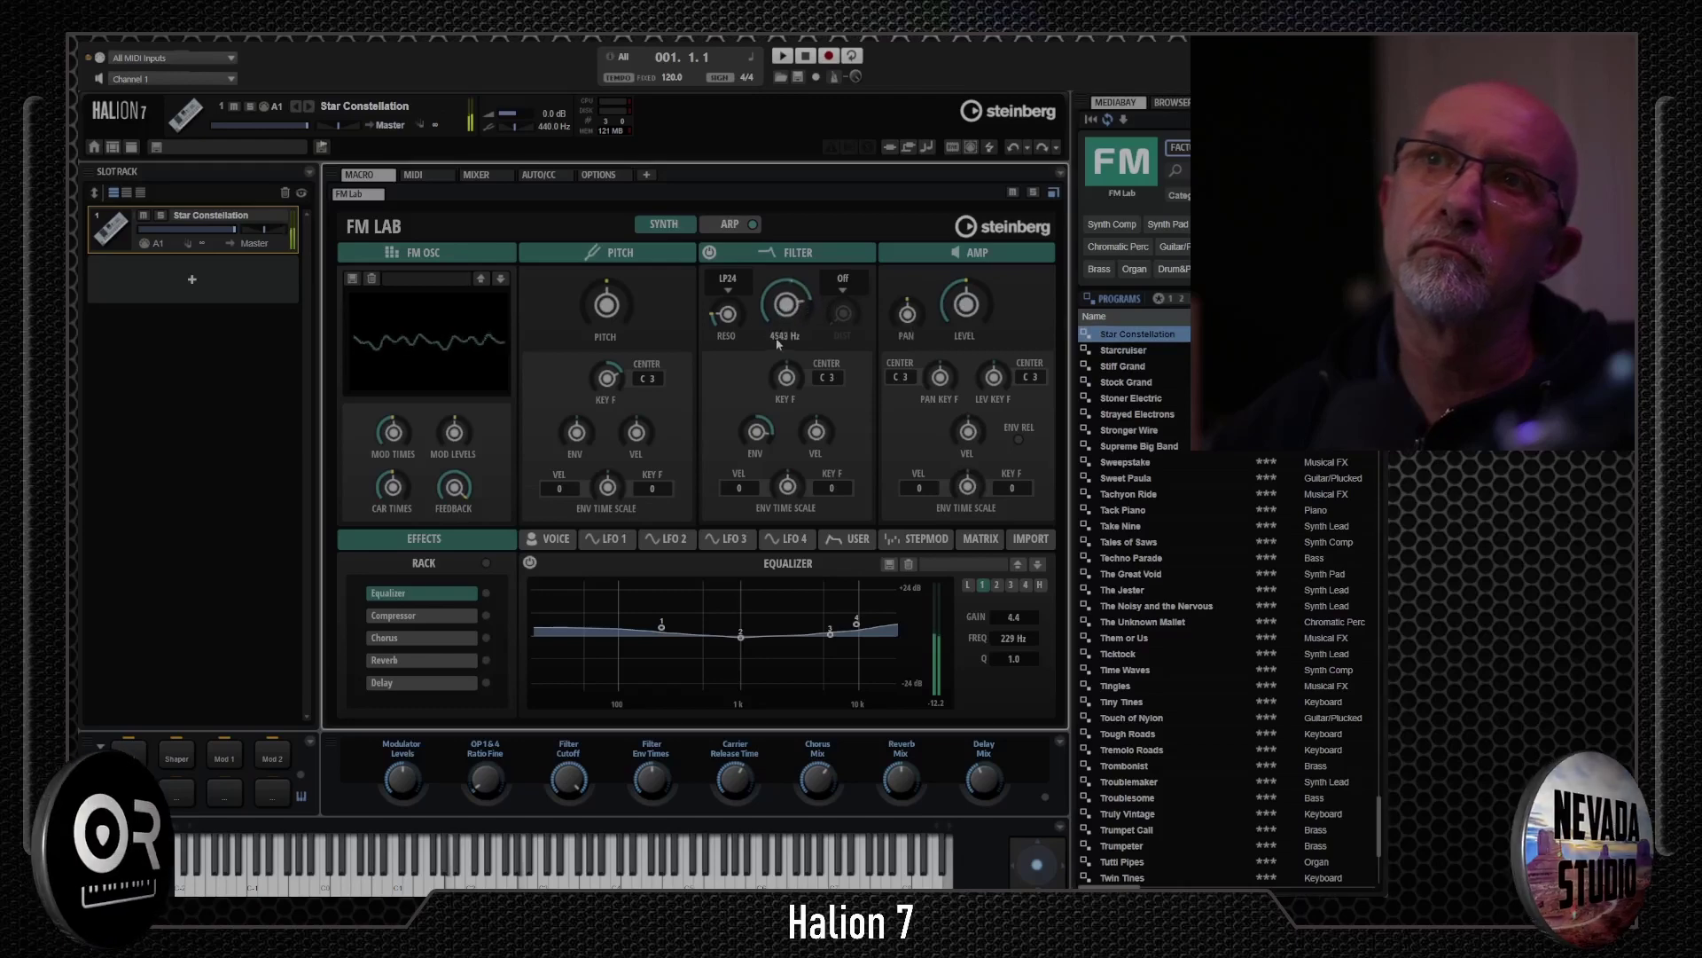
mouse_move(778, 348)
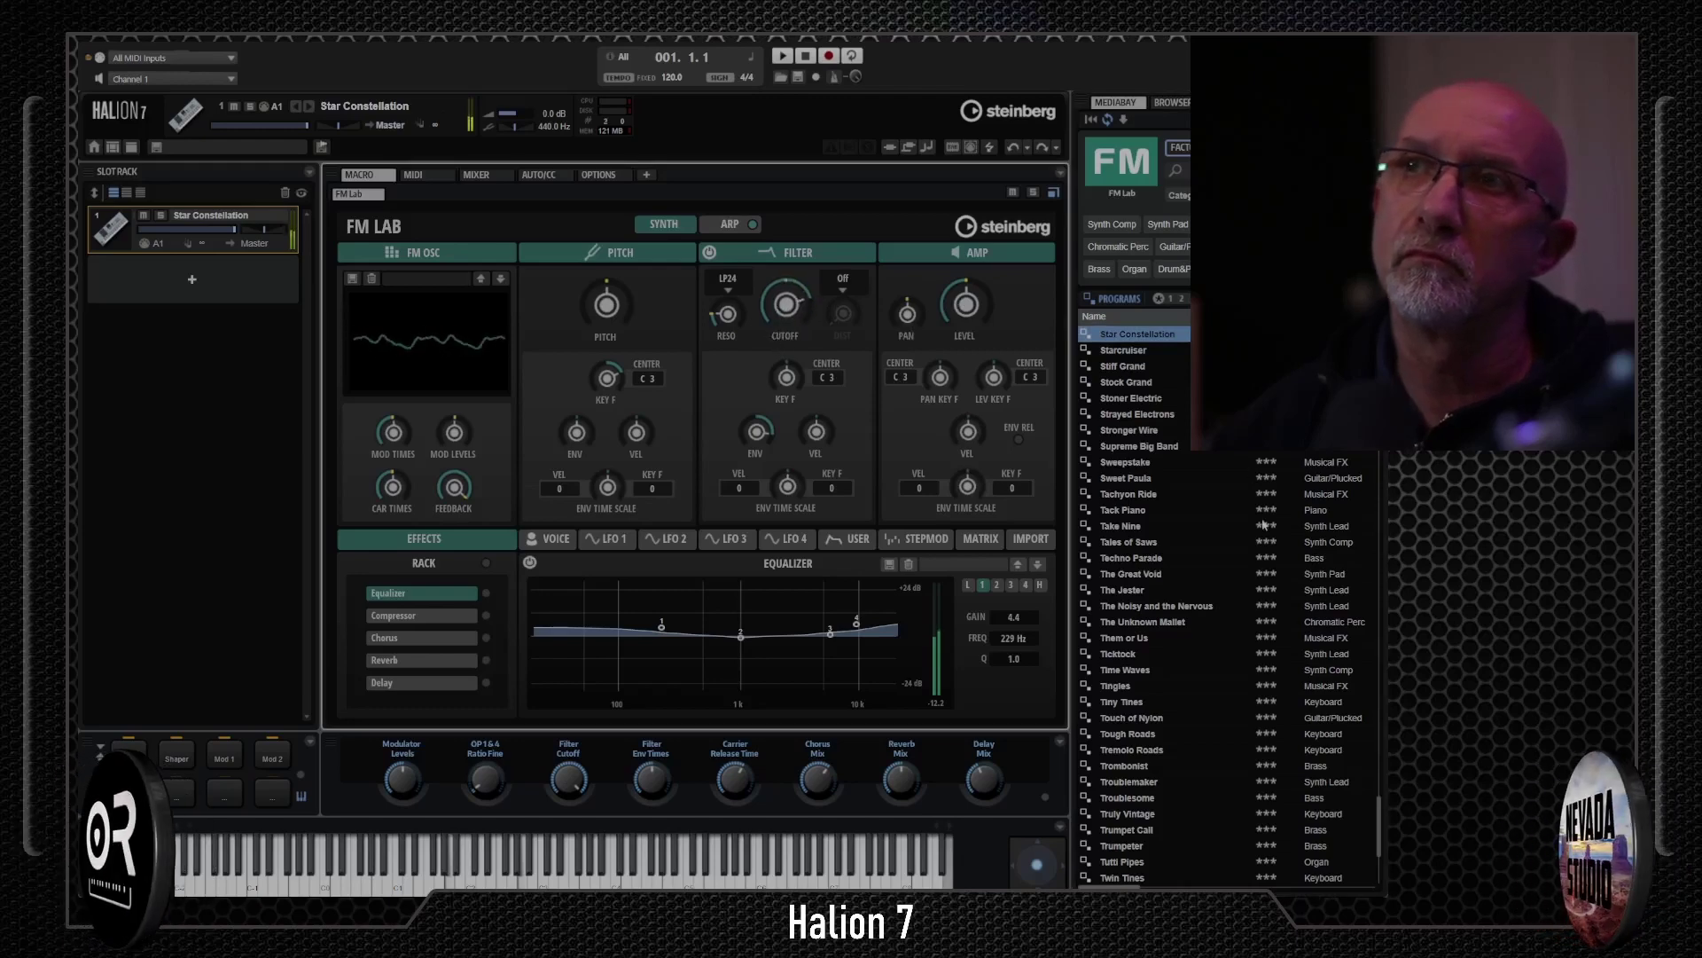
- Load Supreme Big Band, examine its Reverb effect and switch on its filter
double_click(1150, 450)
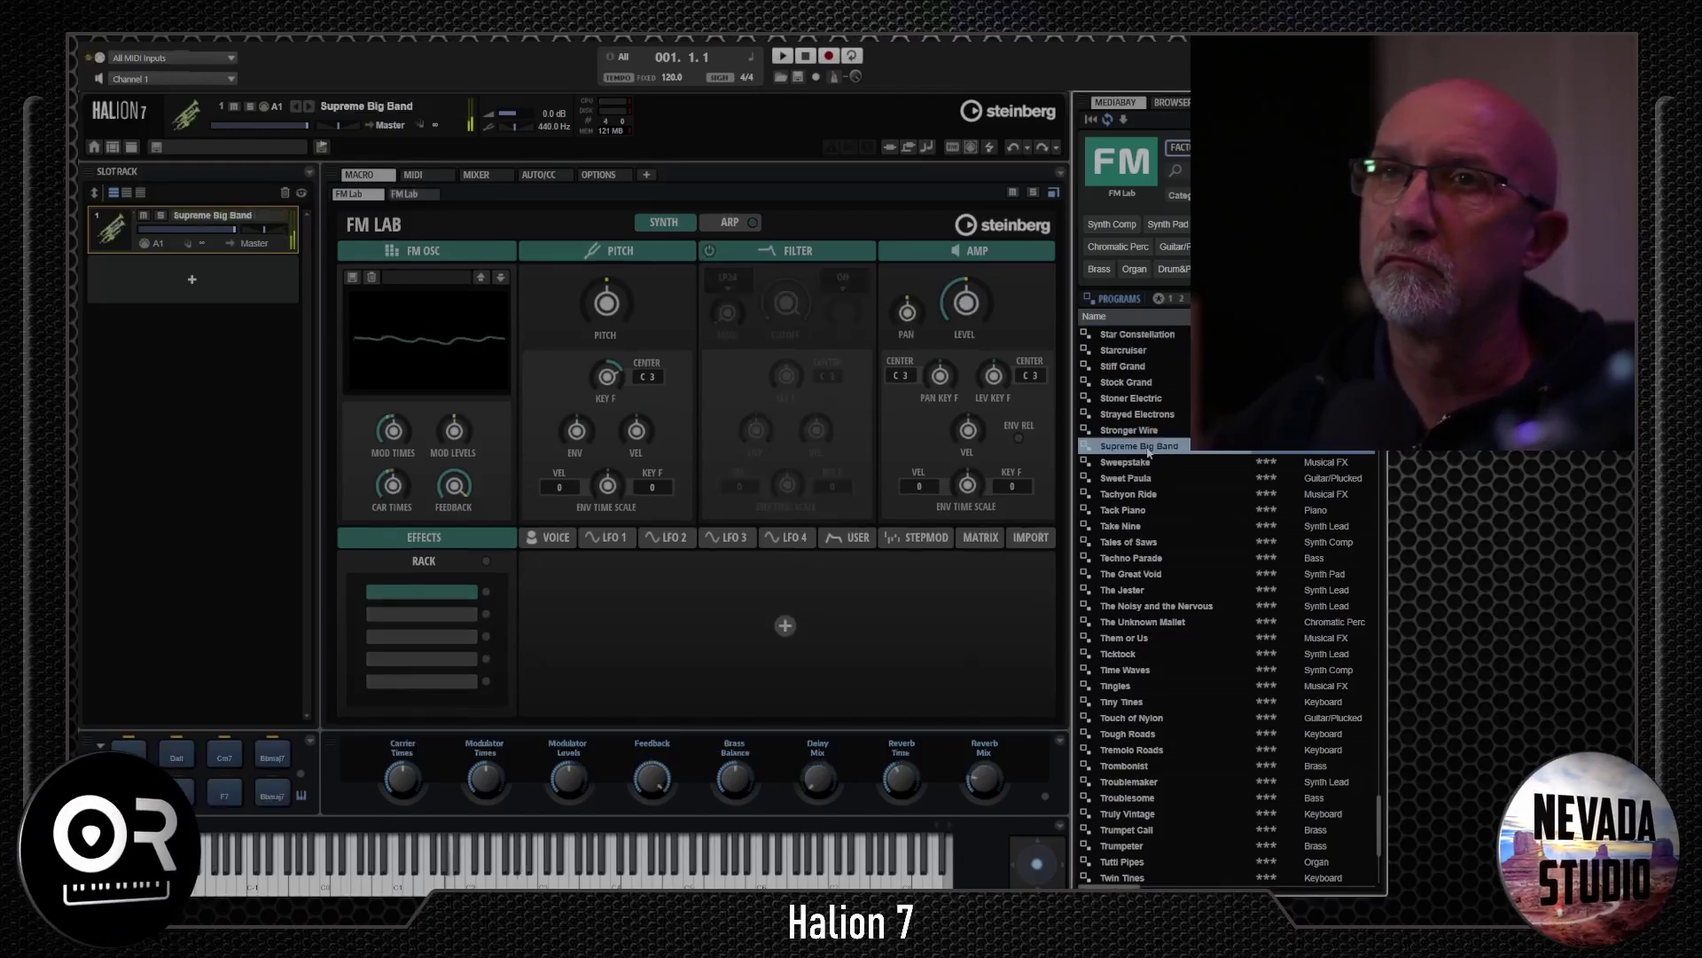
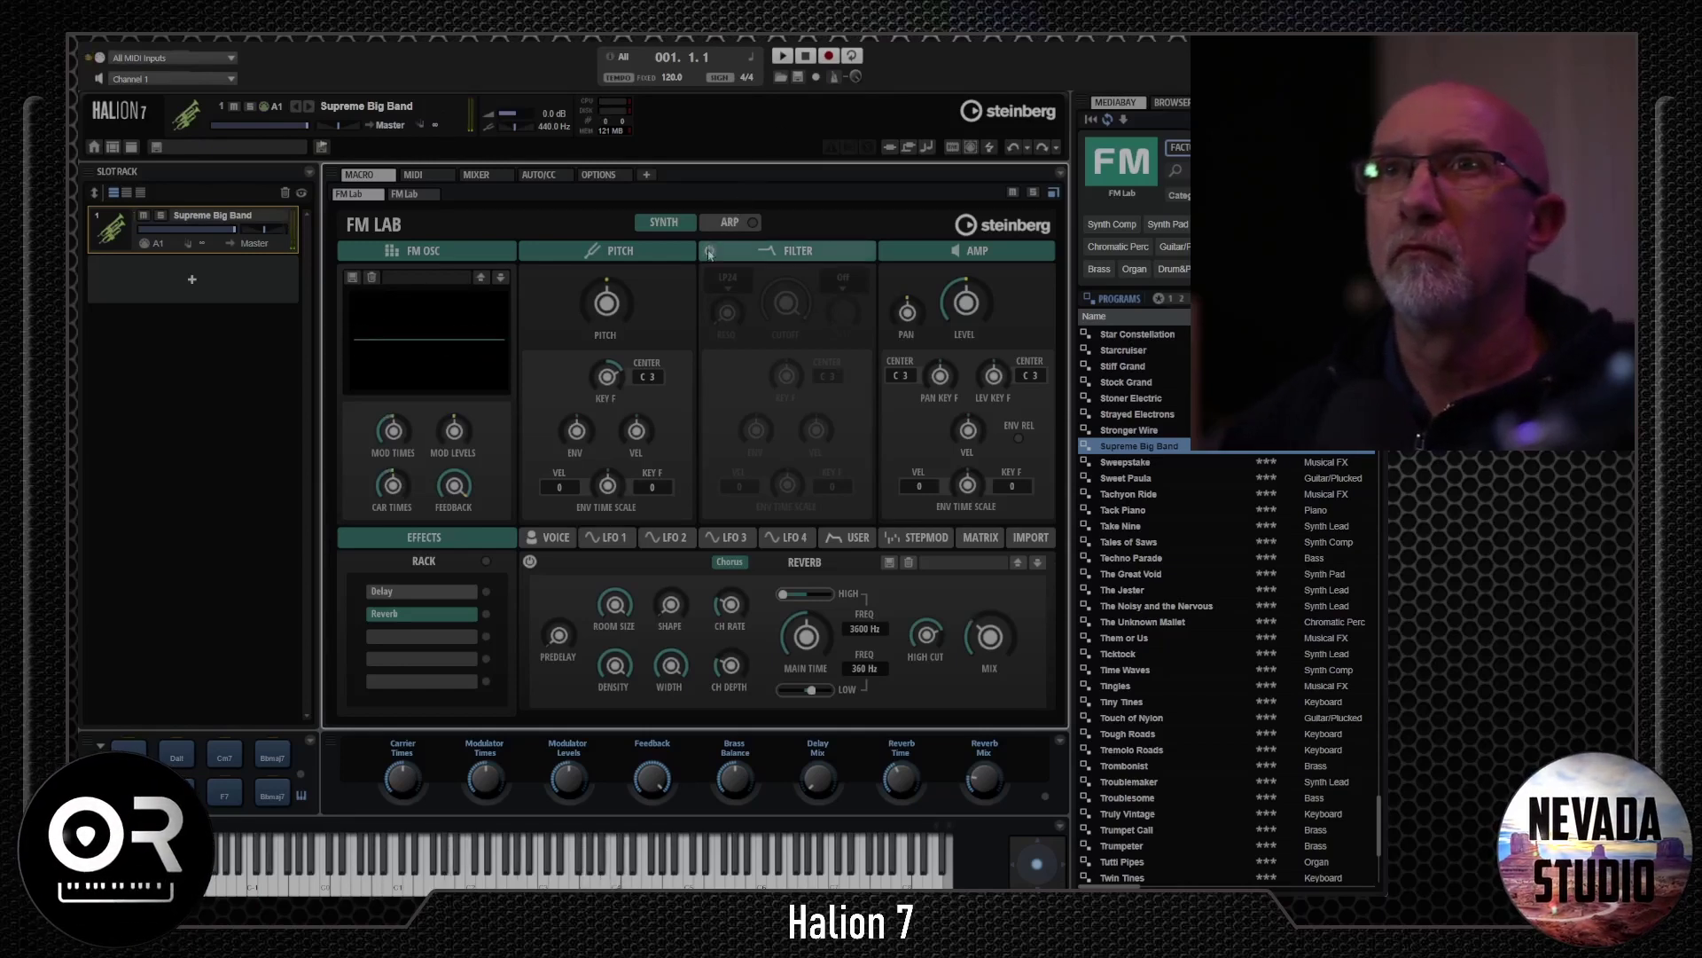
left_click(710, 252)
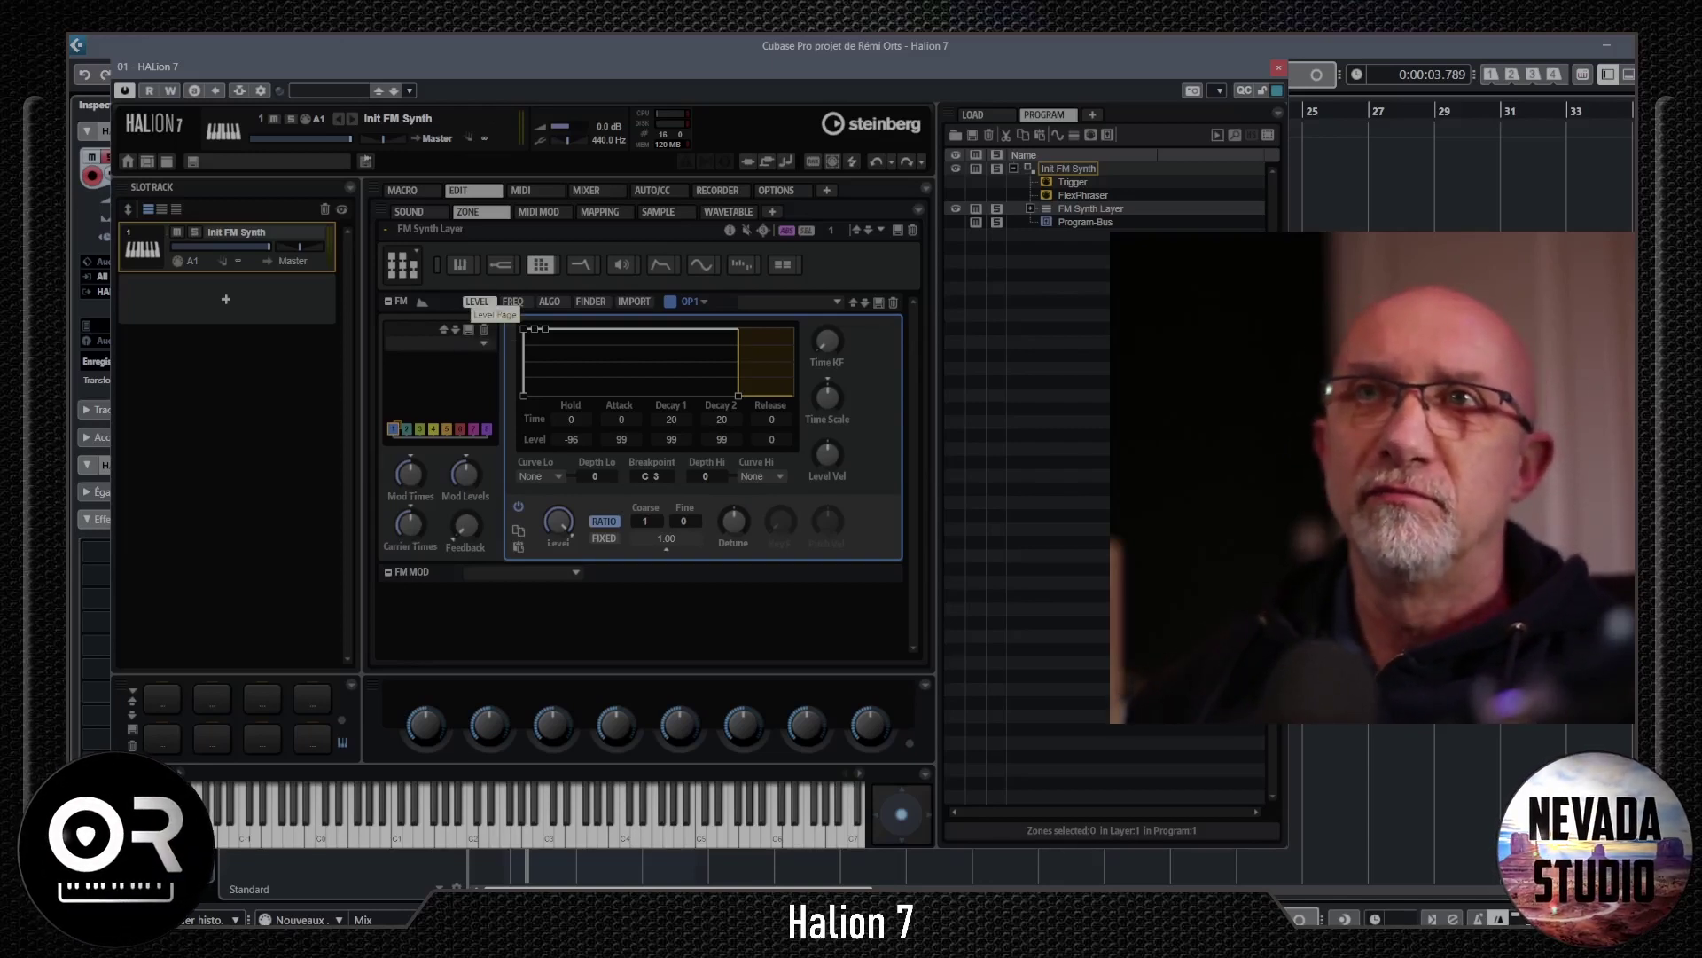
- Examine the Freq, Algo, Finder and Import pages of Init FM Synth's FM zone, keeping operator 1 selected, and return to the Level page
left_click(514, 302)
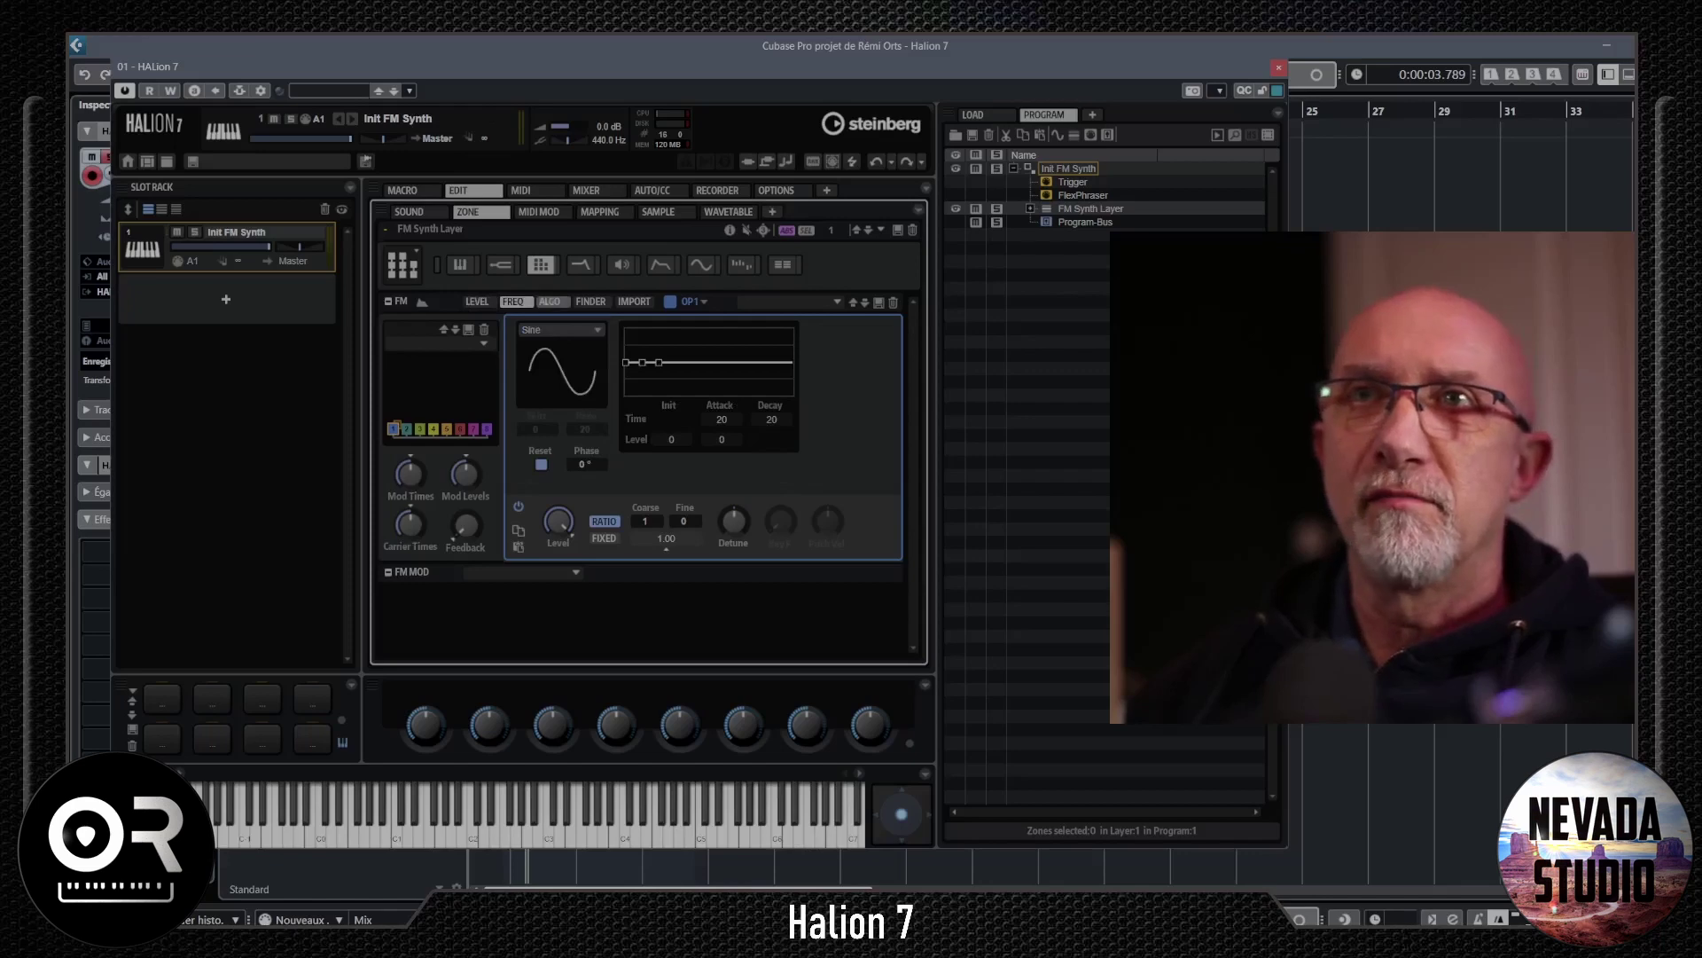
left_click(549, 301)
left_click(590, 302)
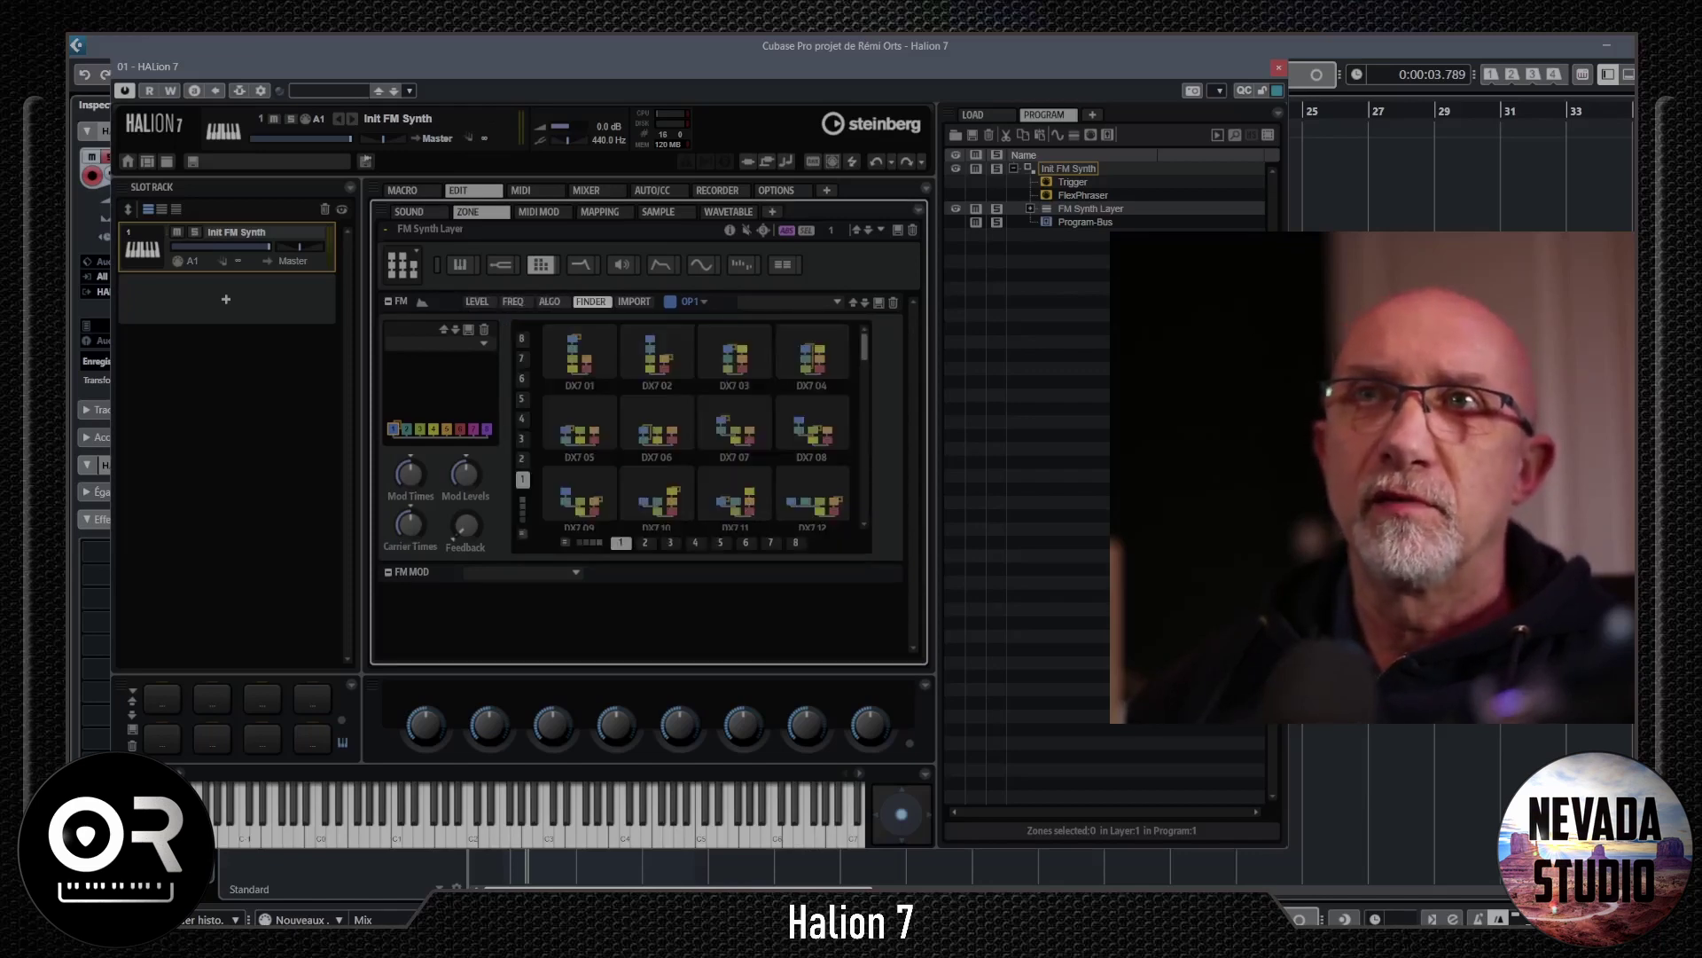
left_click(634, 302)
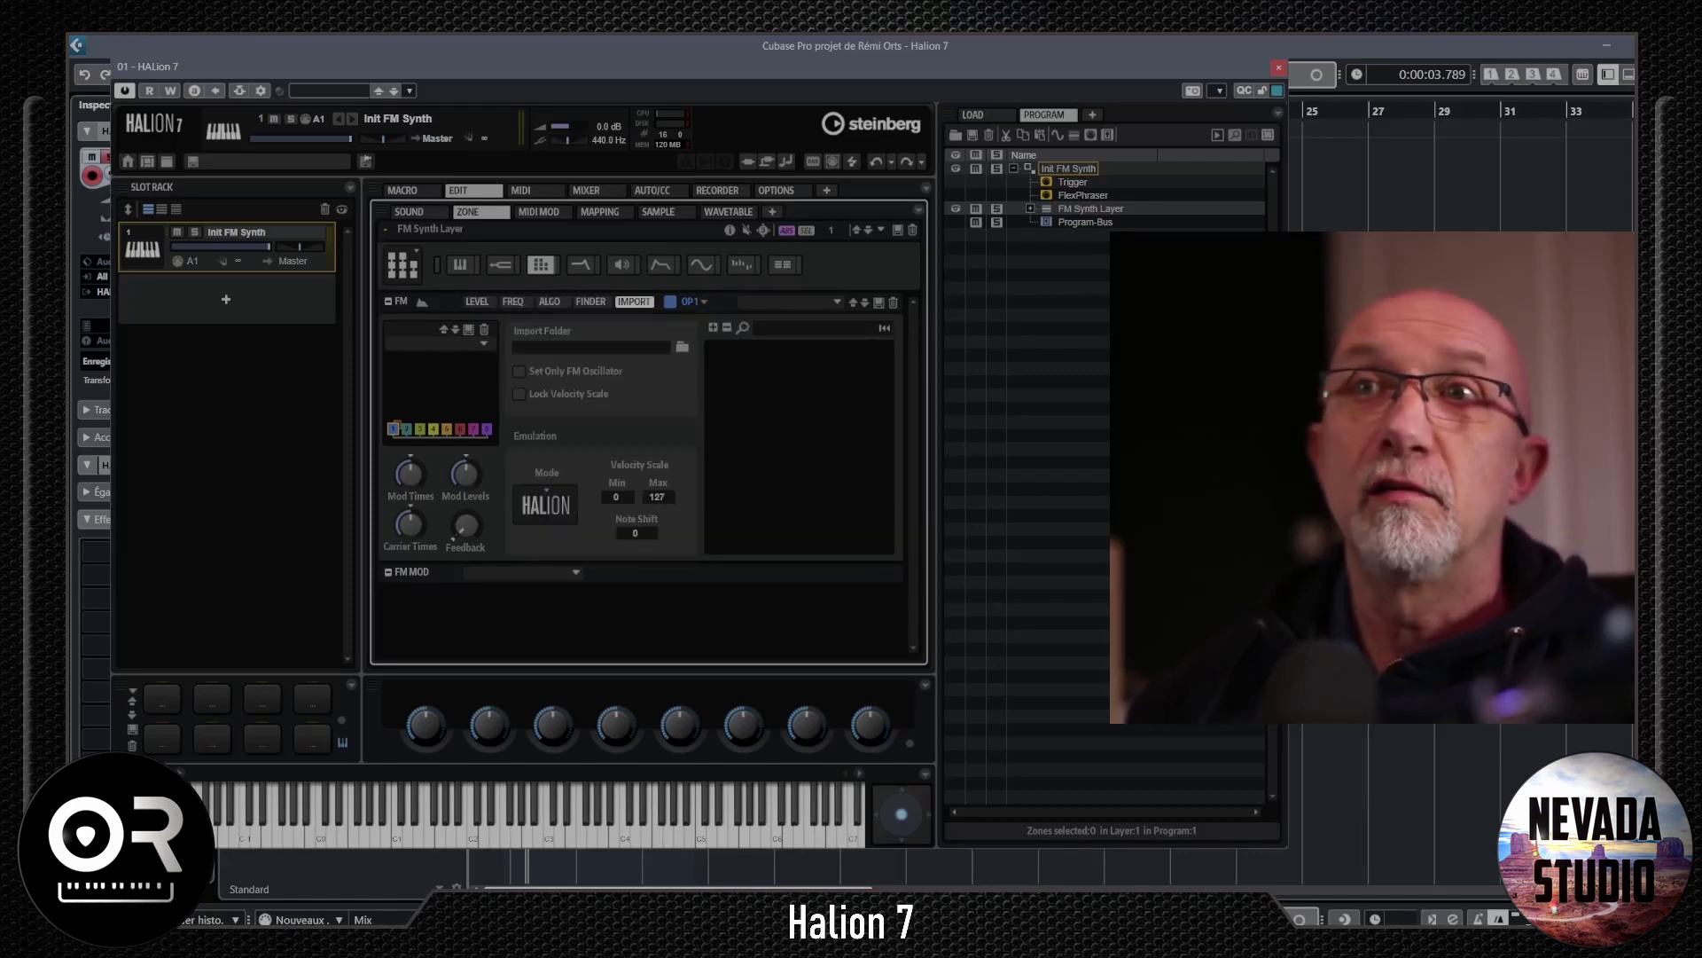
left_click(691, 301)
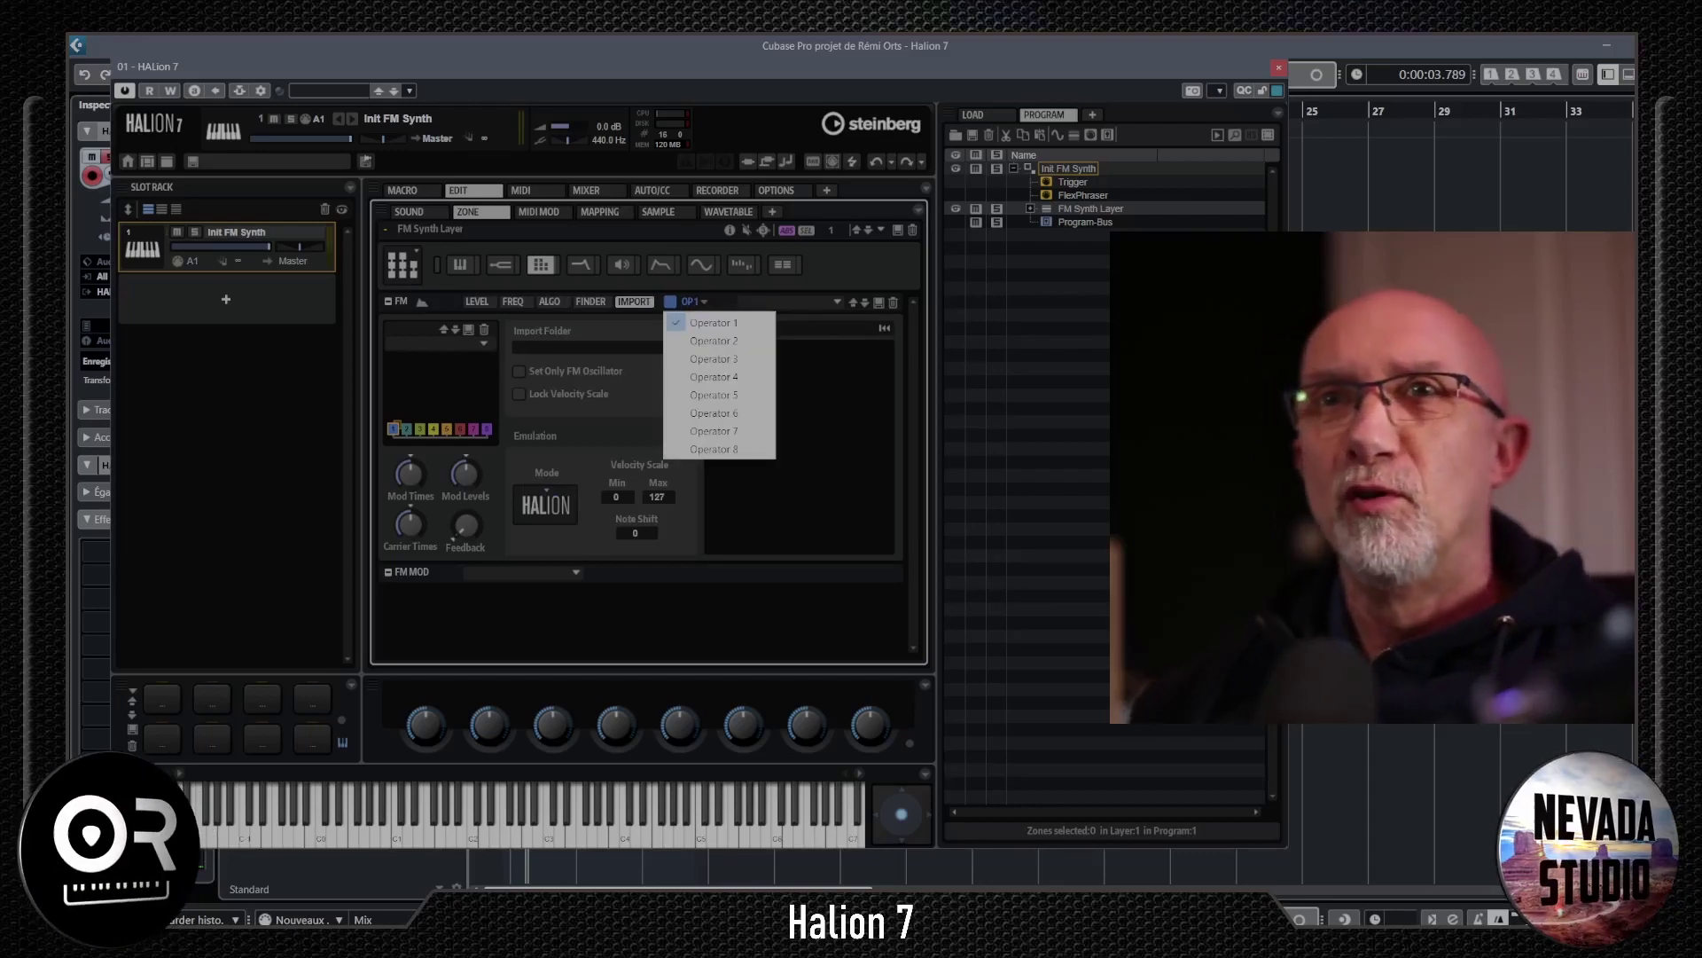
left_click(714, 323)
left_click(477, 302)
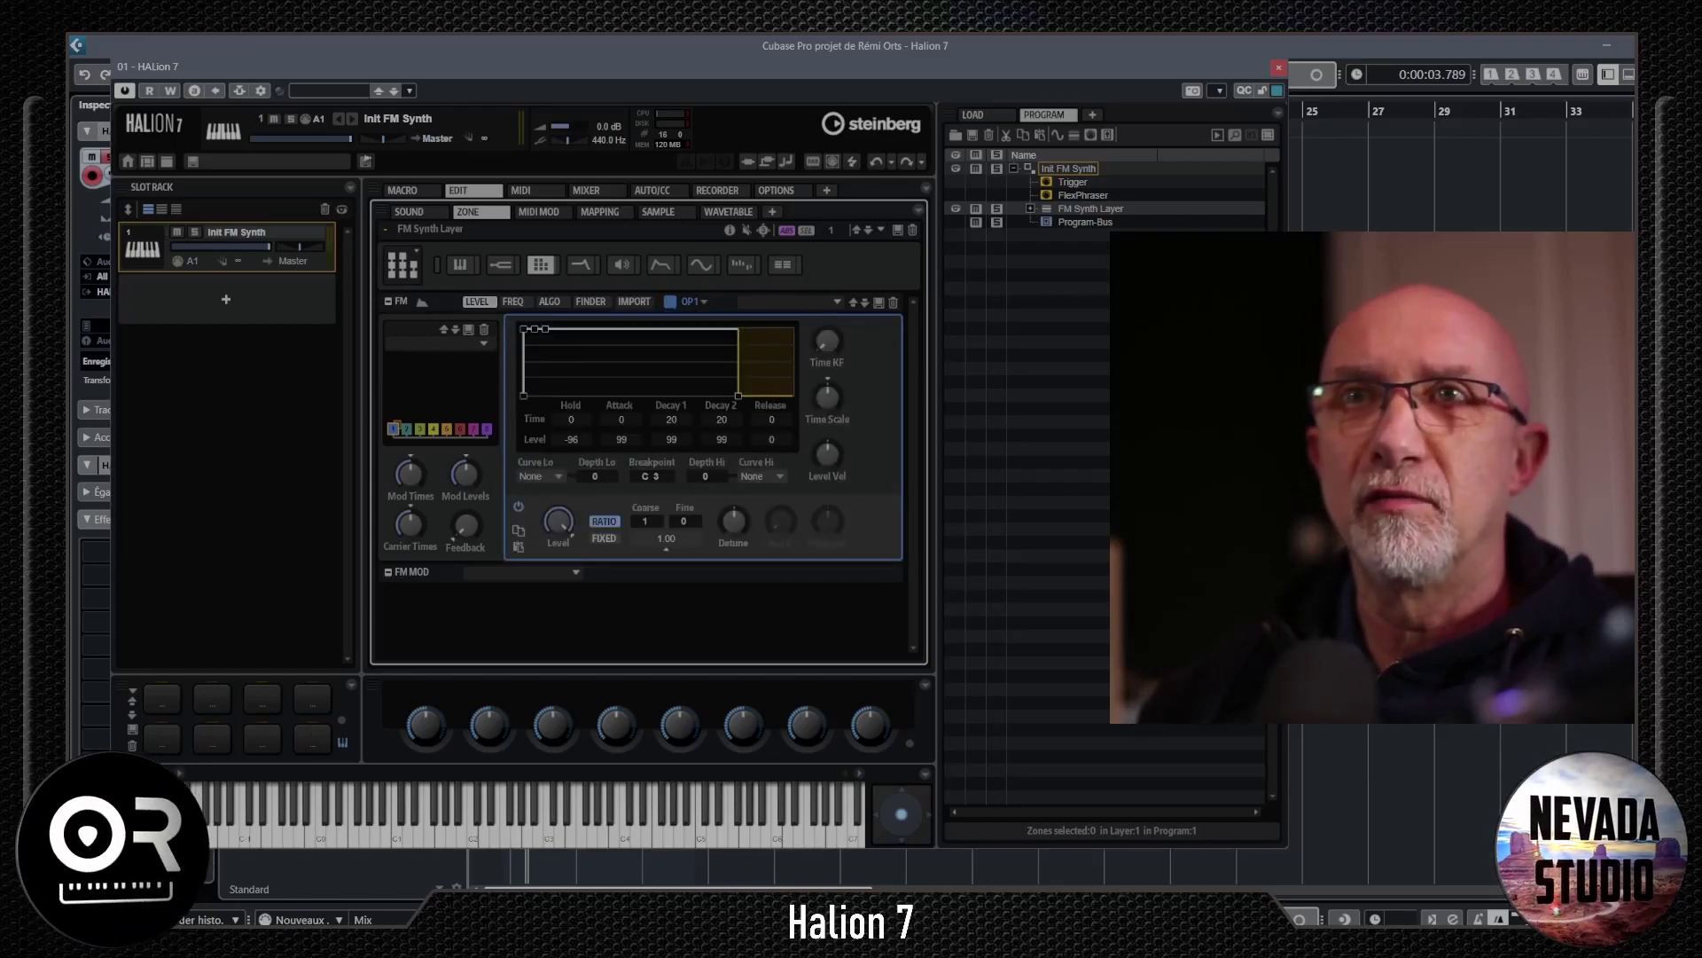
- Browse the FM-X and DX7 algorithm presets for the FM zone and close the list without choosing one
left_click(483, 343)
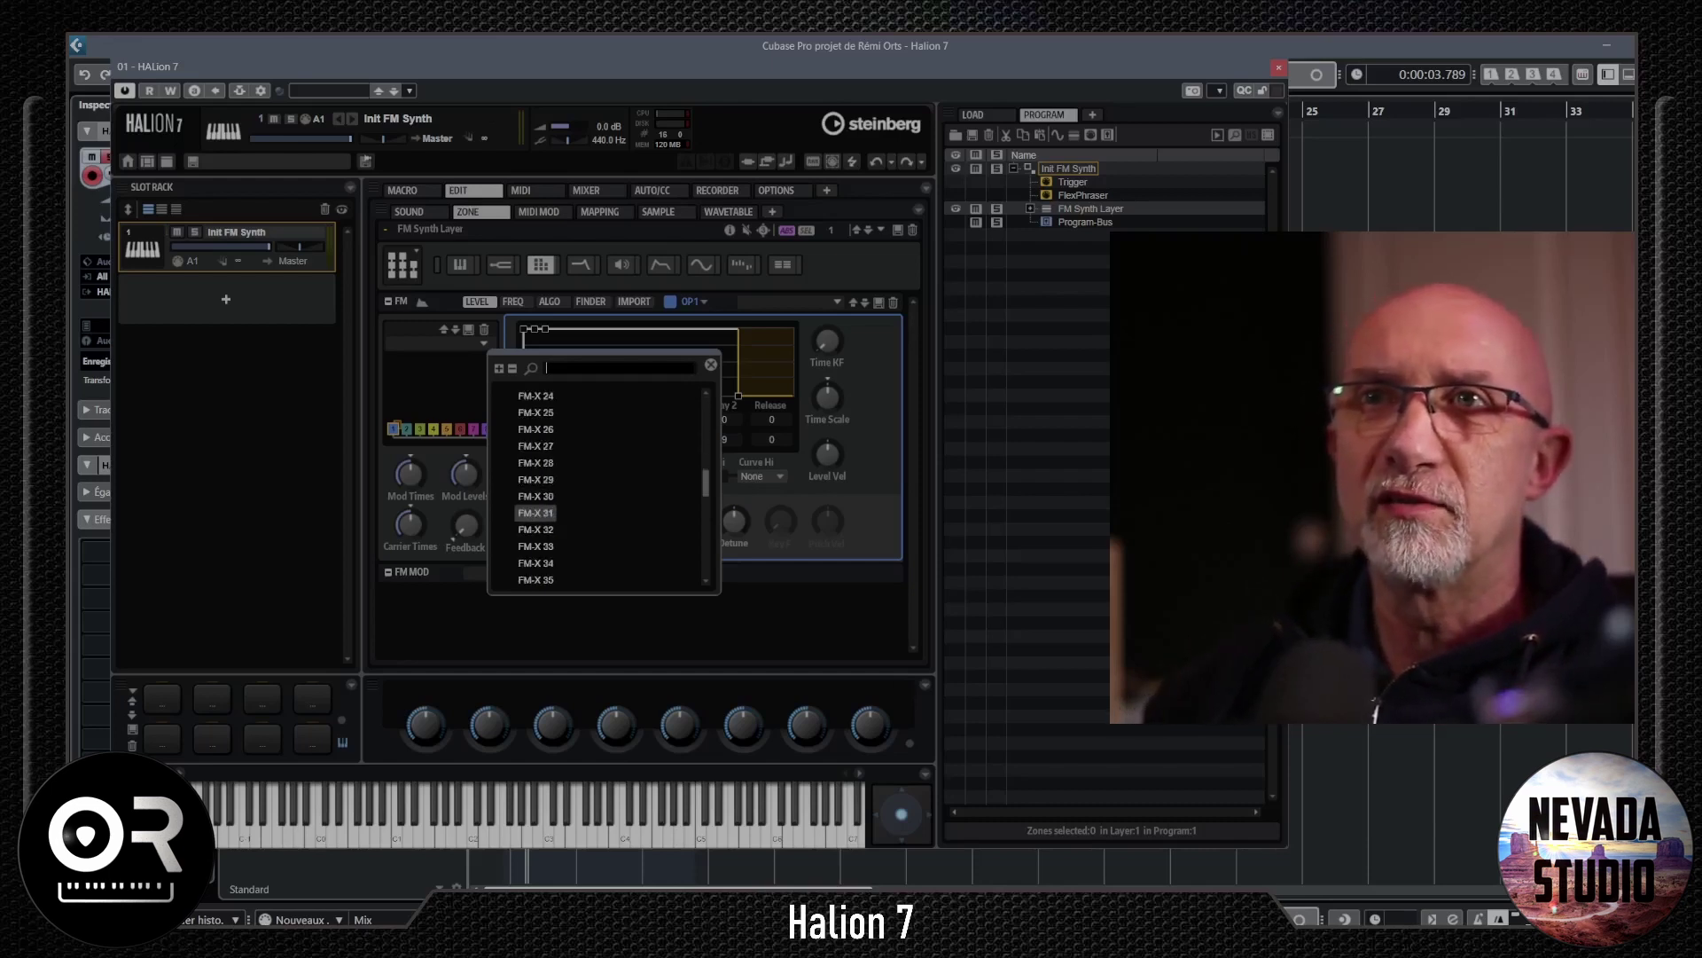
scroll(535, 512, "down", 13)
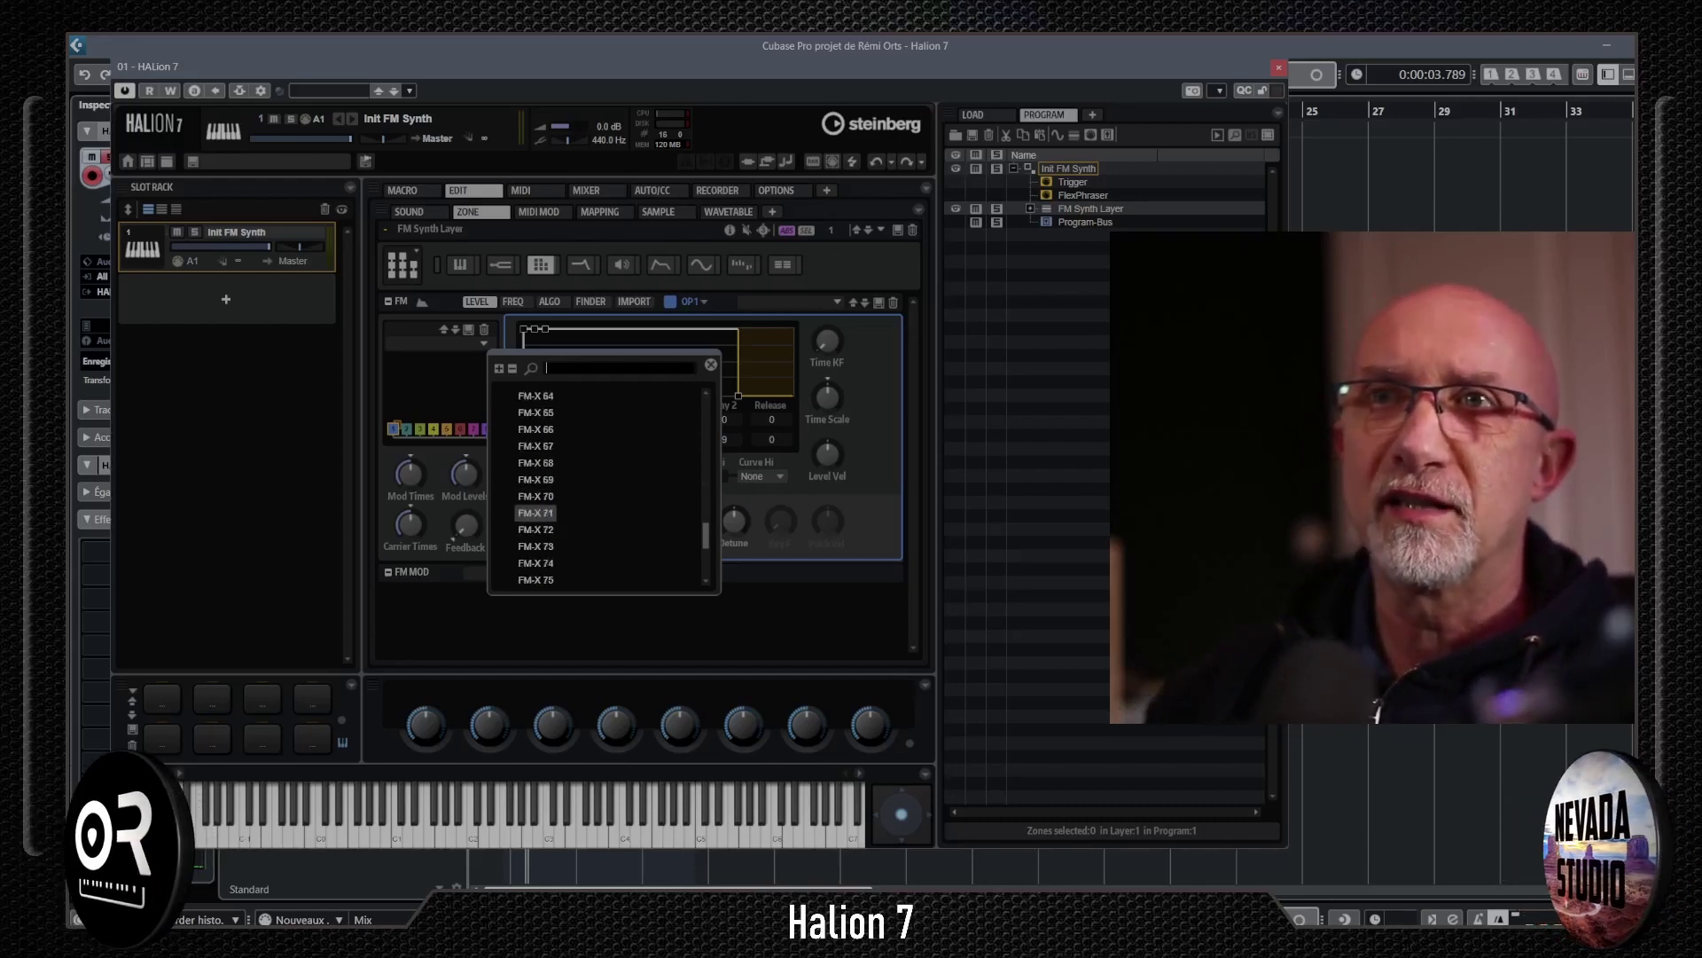
scroll(536, 502, "down", 7)
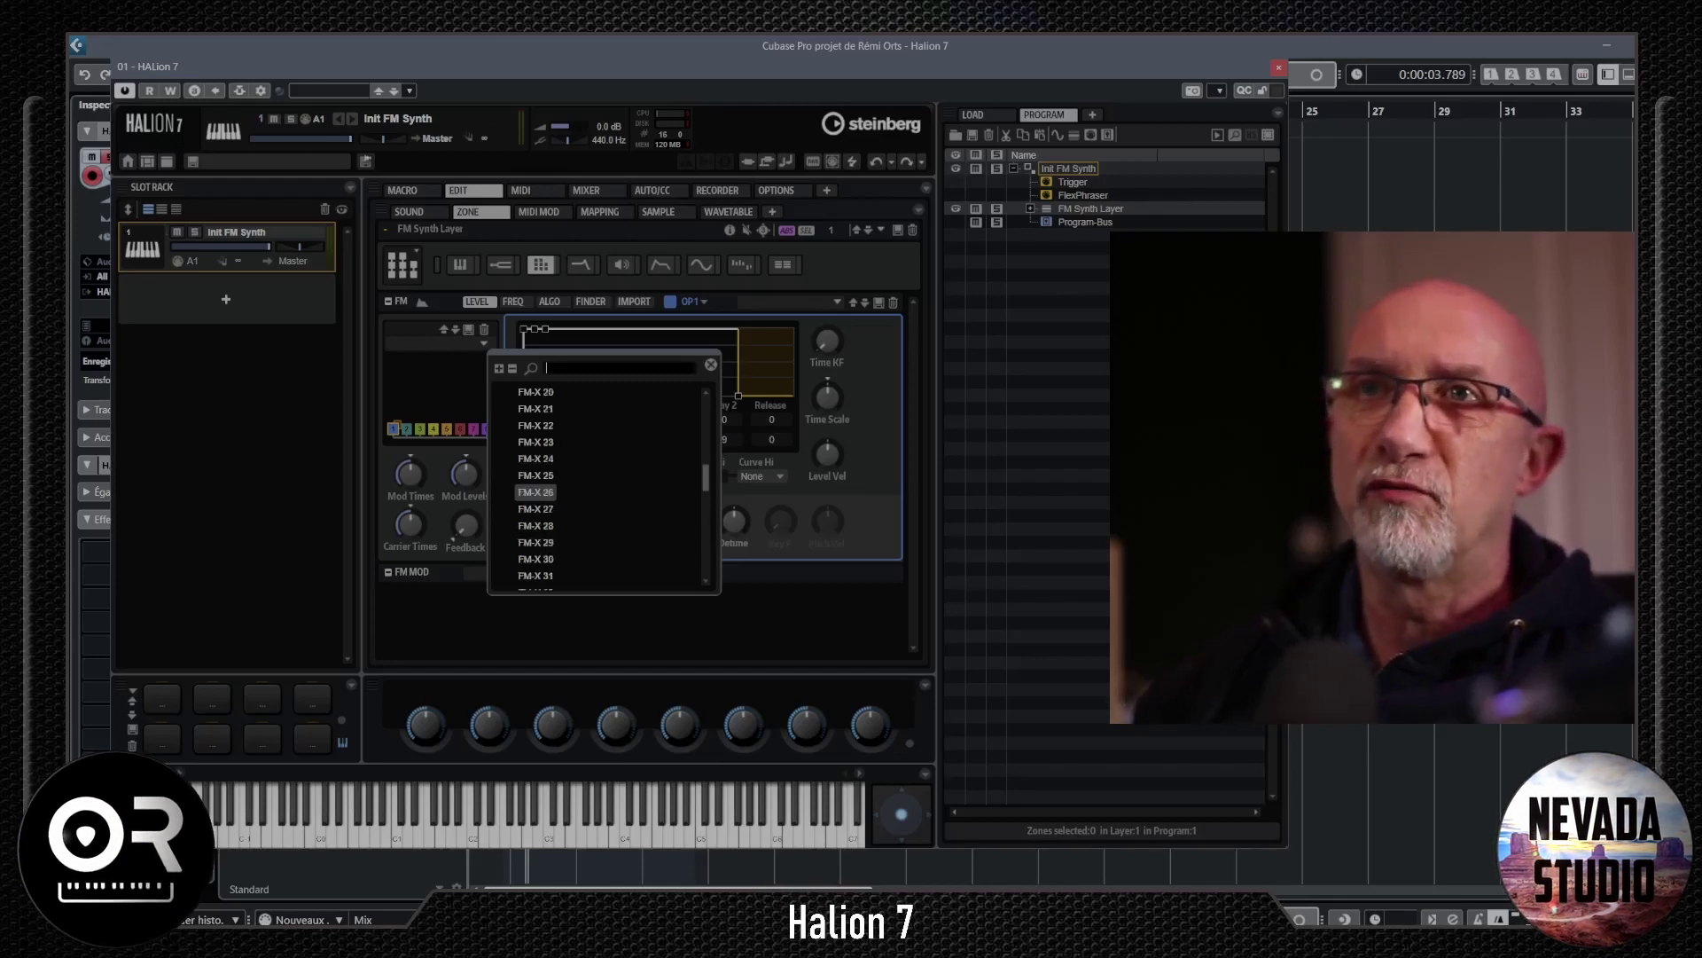
scroll(603, 484, "up", 8)
left_click(536, 509)
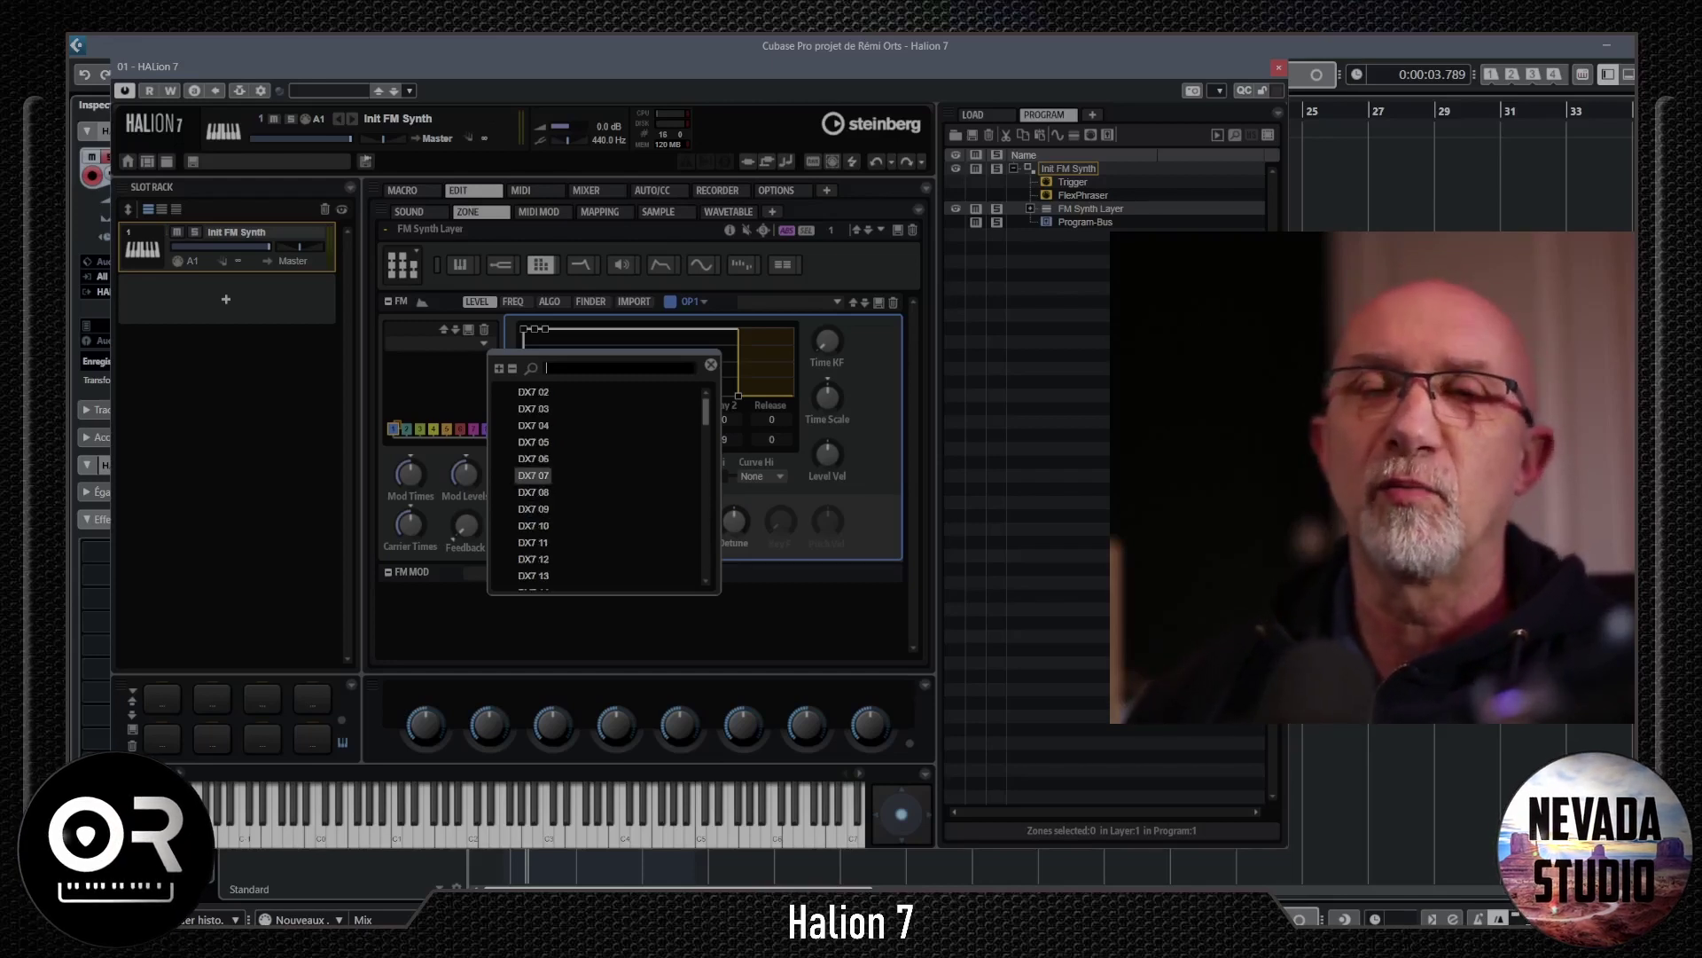
scroll(603, 483, "up", 1)
left_click(534, 463)
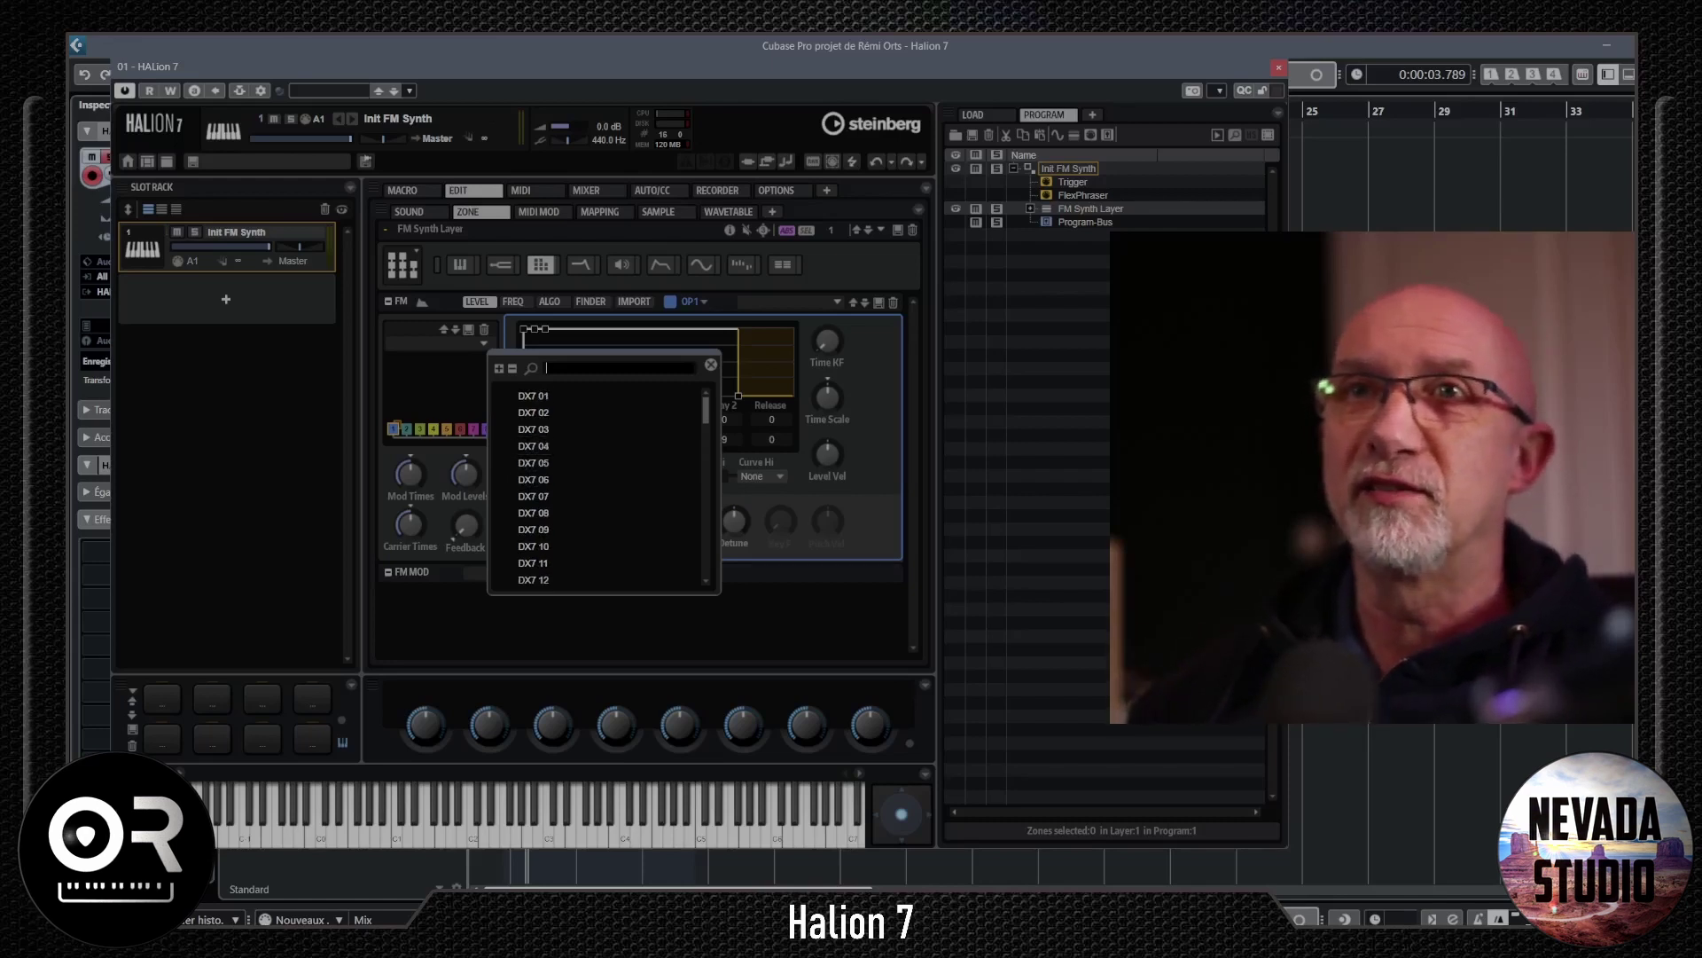
key("Escape")
- Check the list of eight FM operators and show the algorithm Finder page
left_click(691, 301)
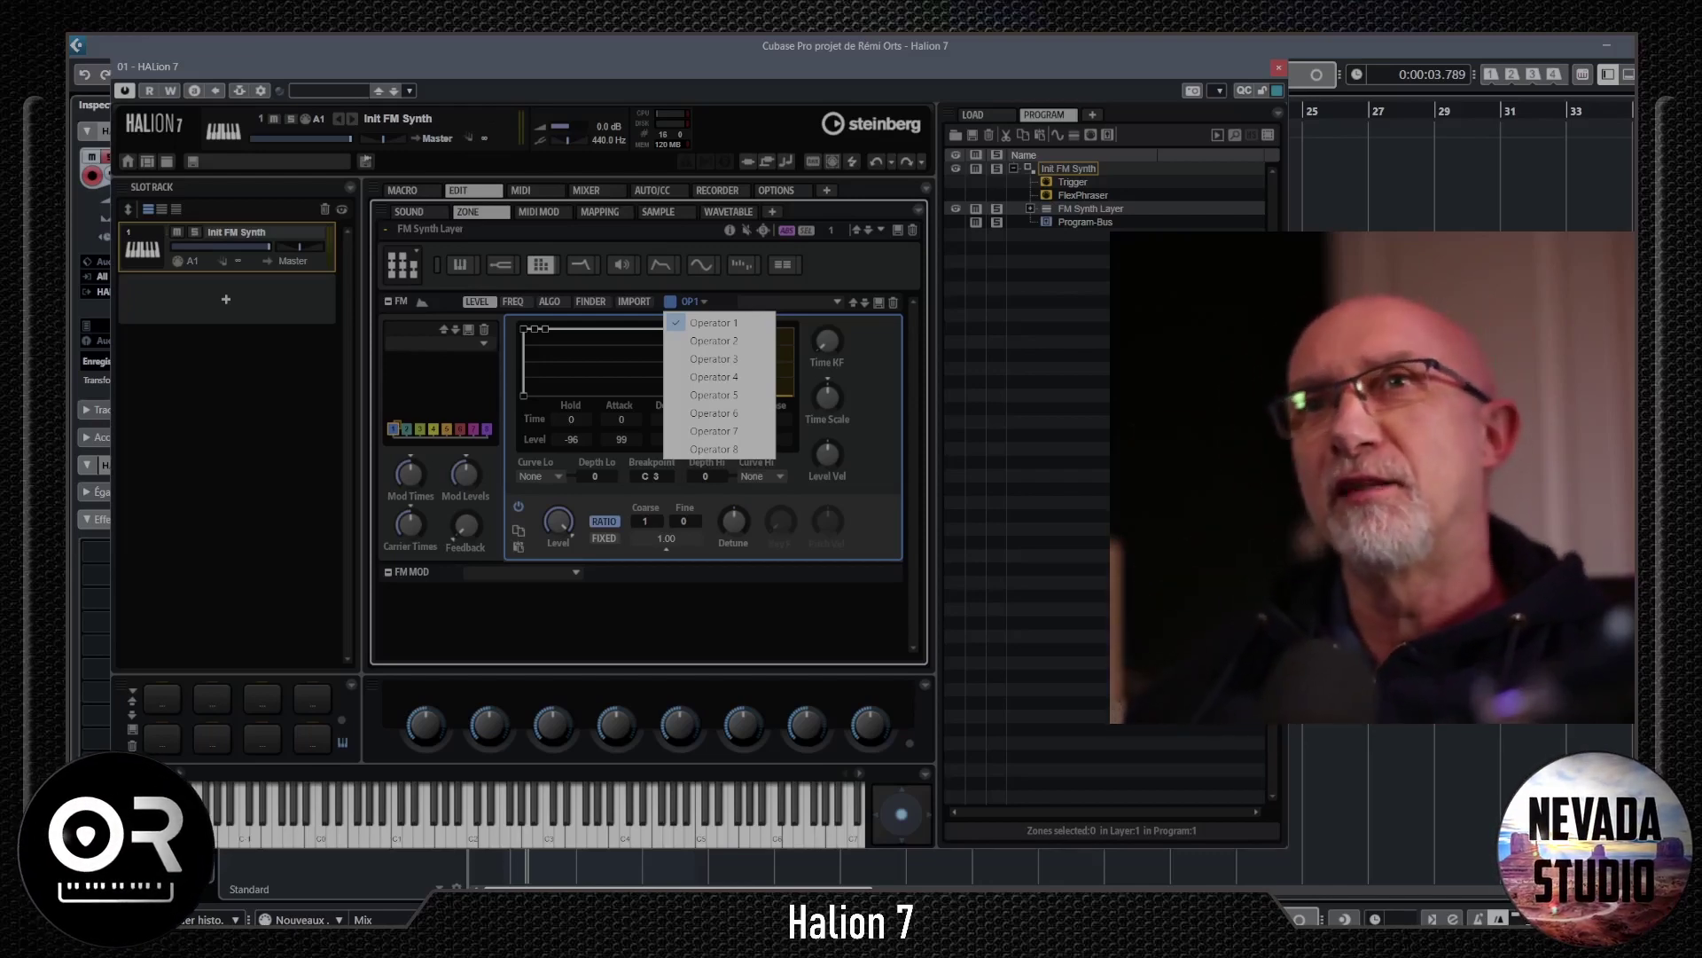
key("Escape")
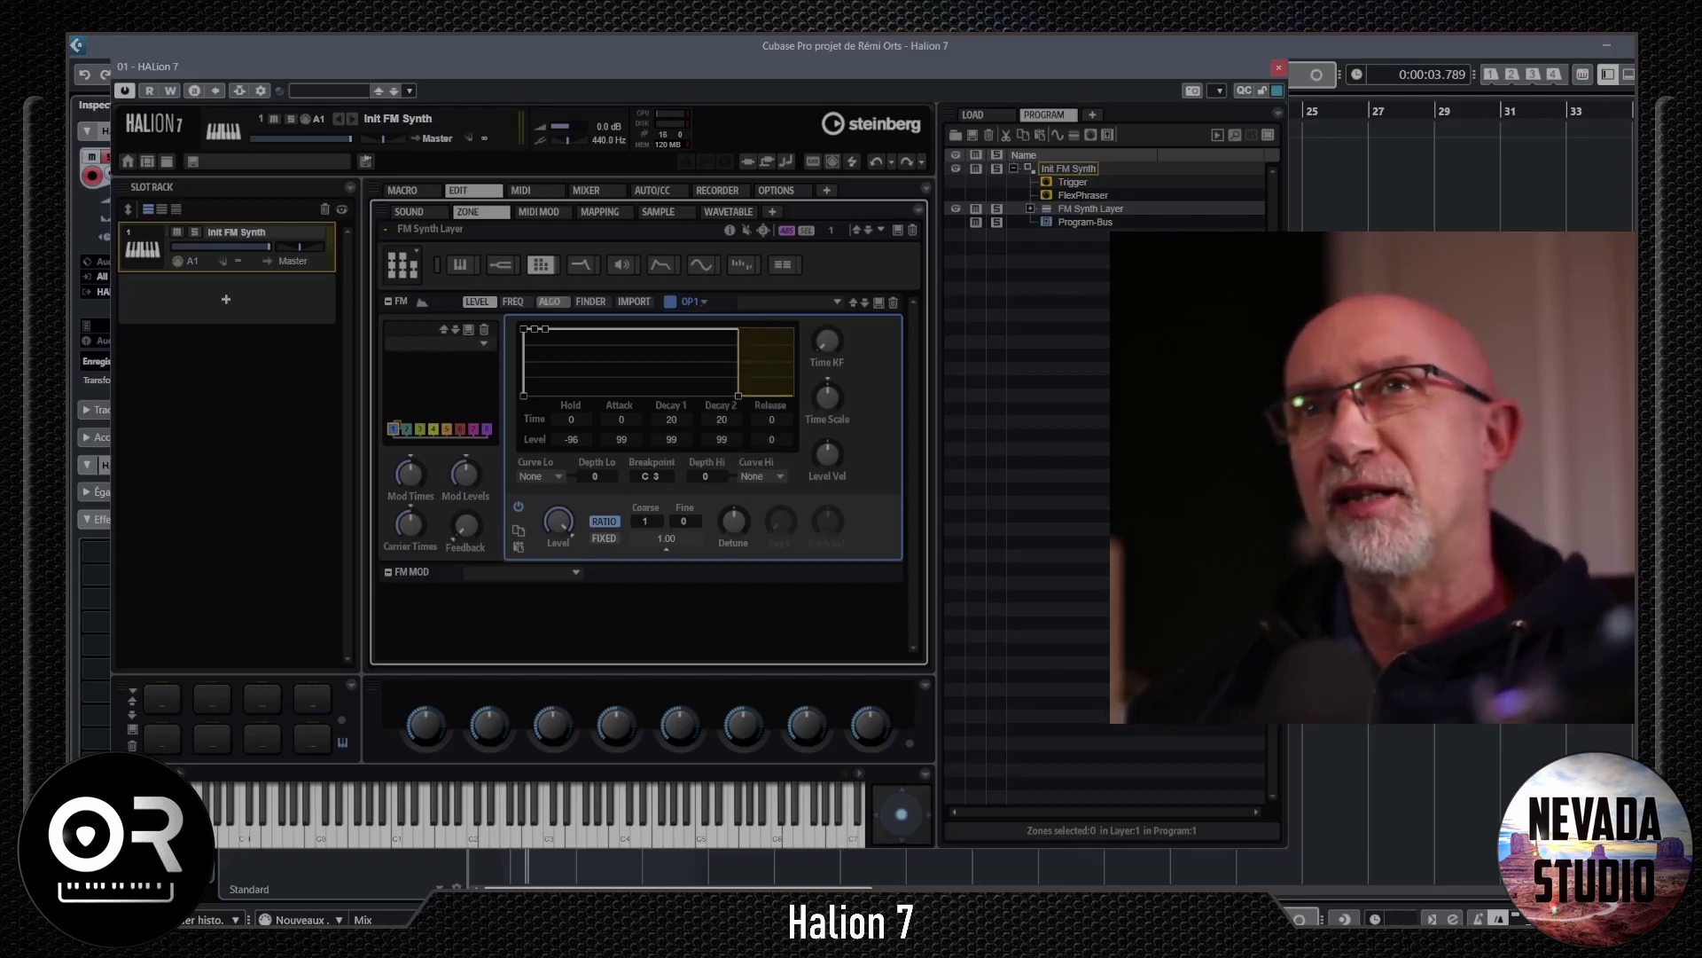
left_click(591, 302)
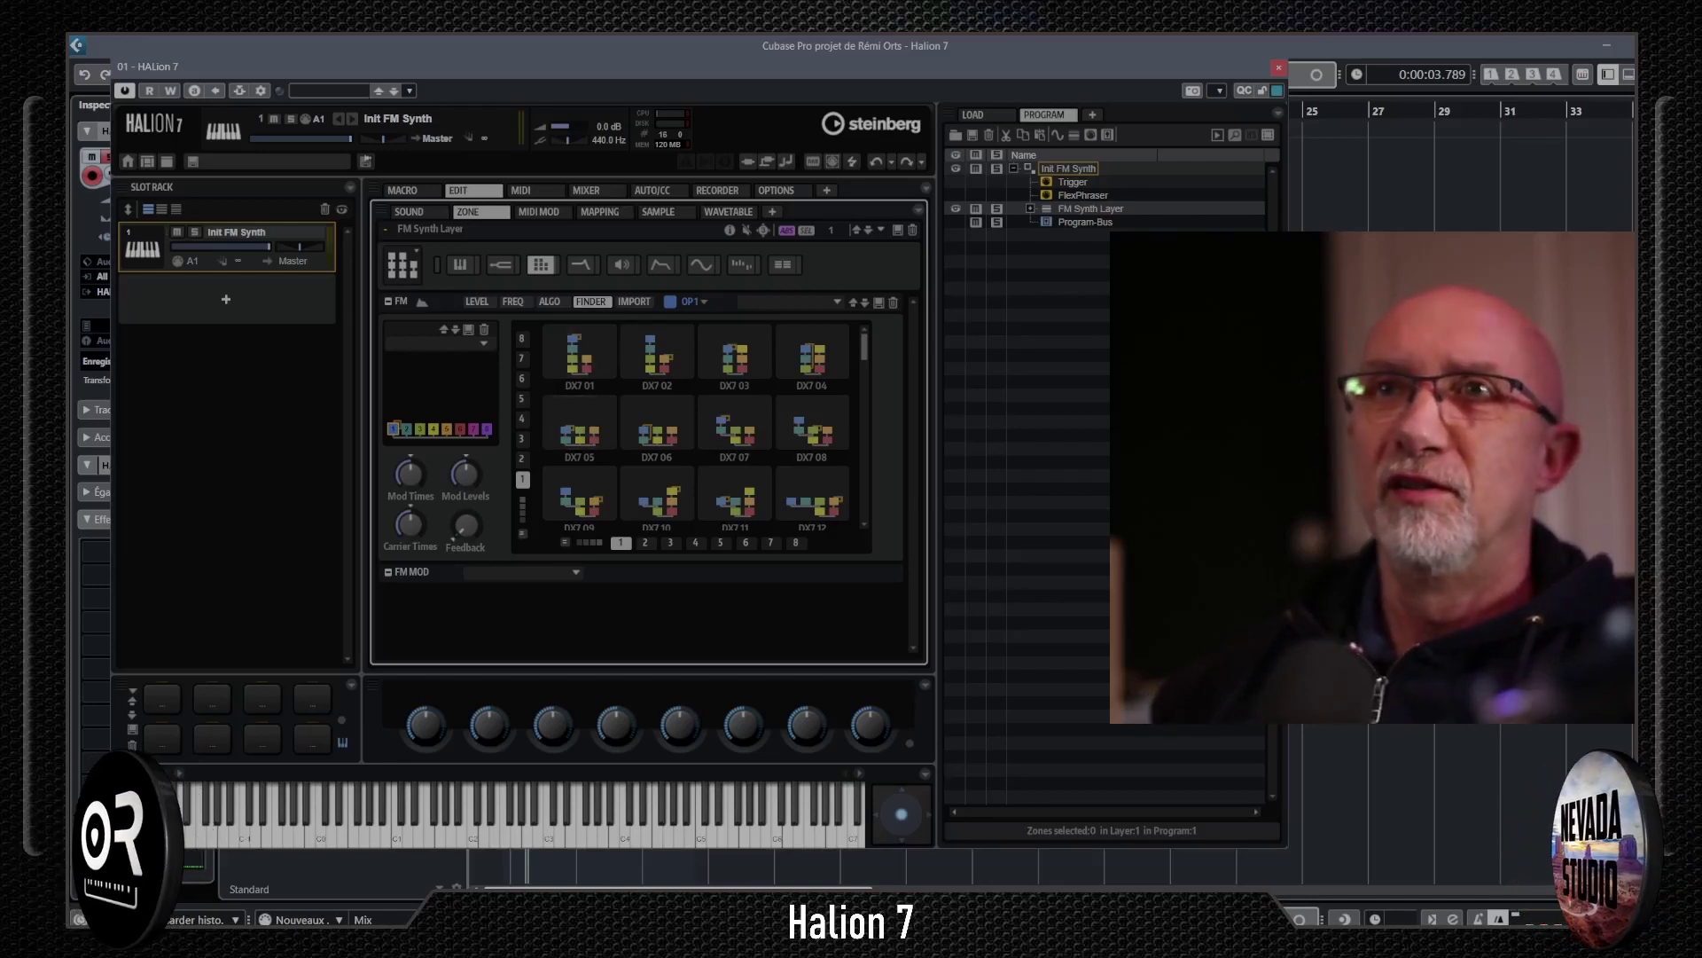
- Apply algorithm DX7 06 and, with the Finder filters at 3 horizontally and 4 vertically, replace it with FM-X 39
left_click(657, 426)
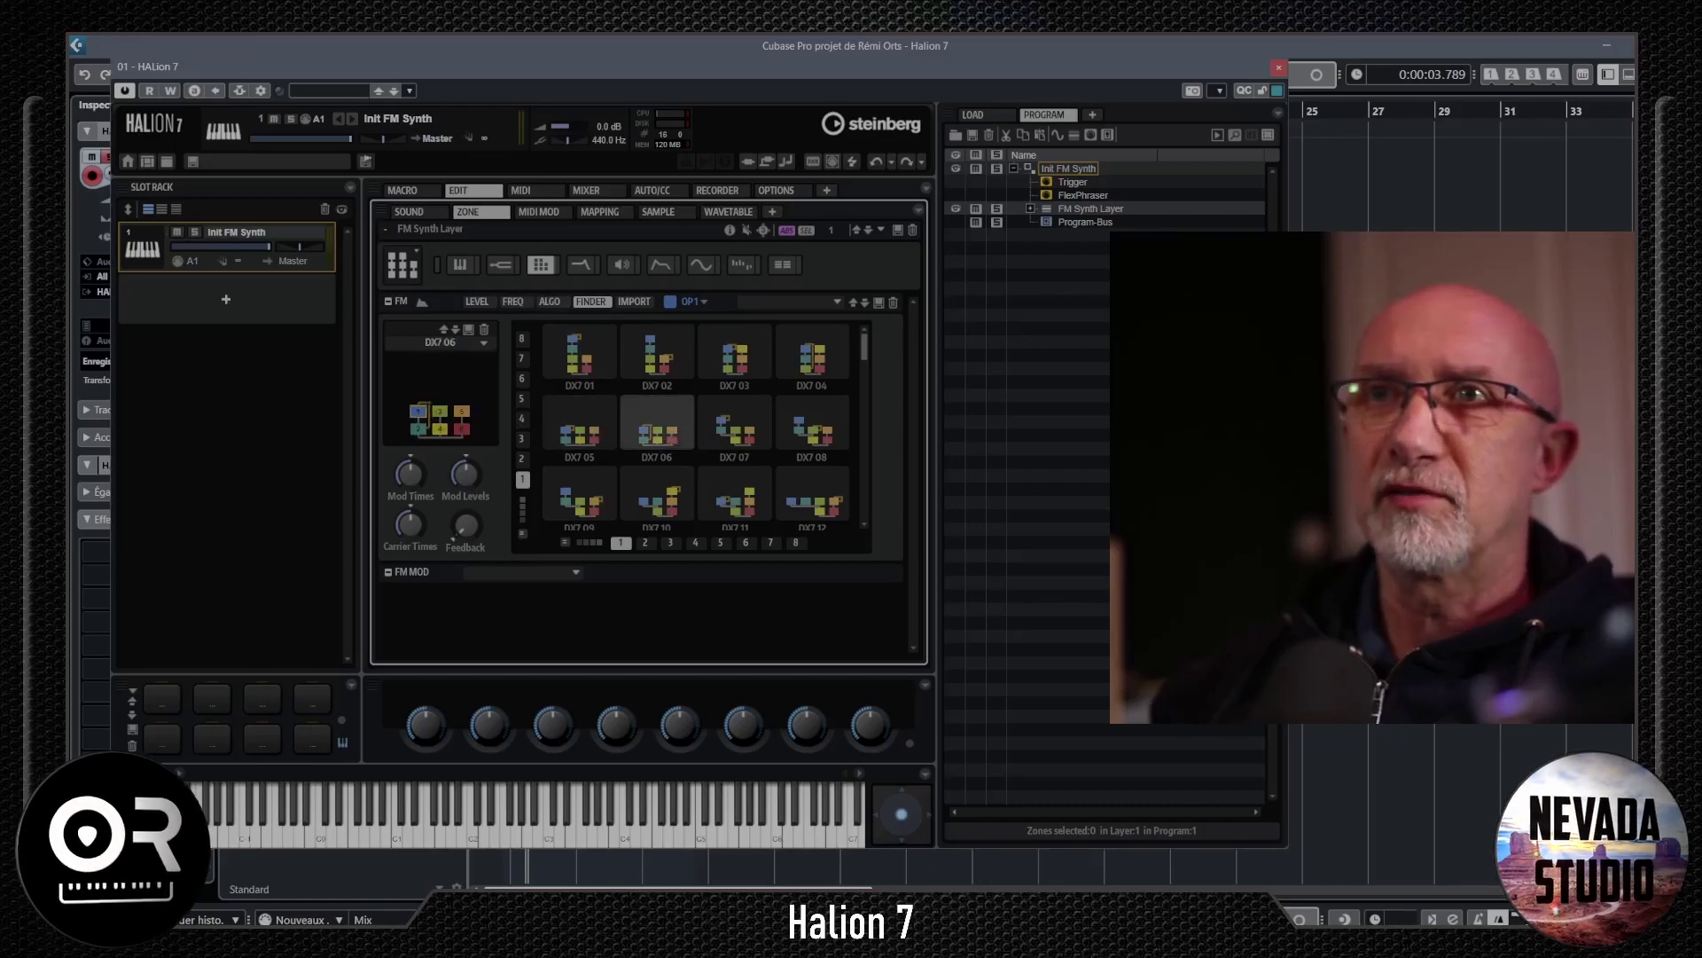
left_click(670, 543)
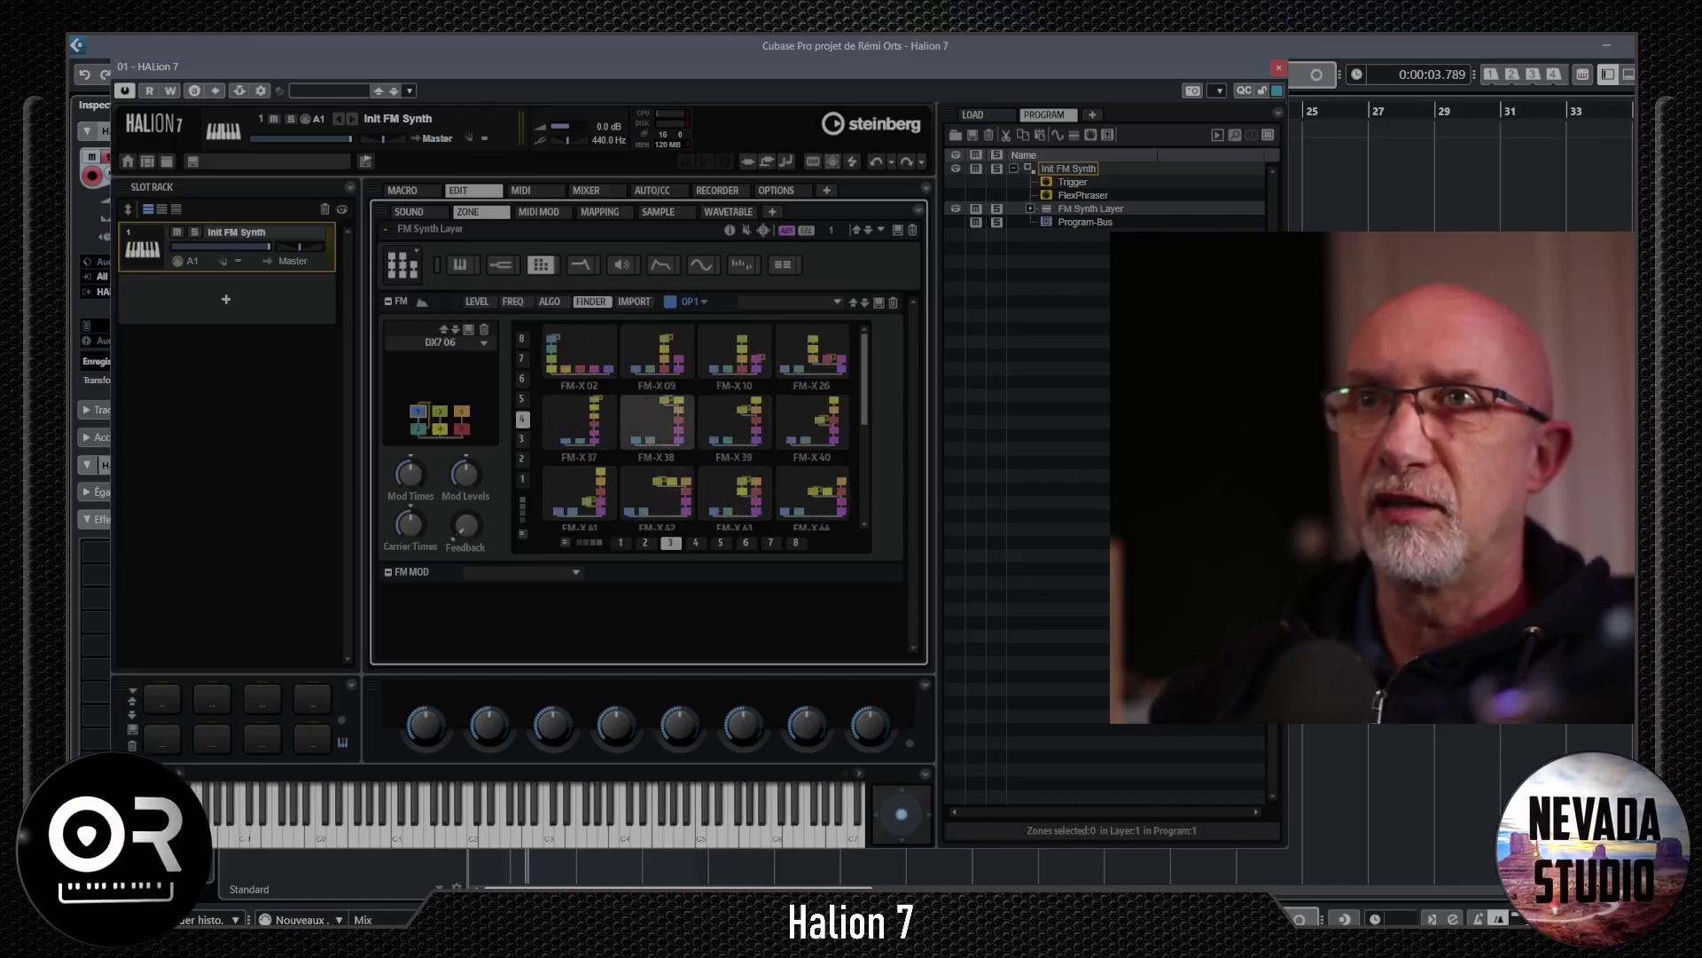
scroll(701, 425, "down", 2)
scroll(700, 426, "down", 2)
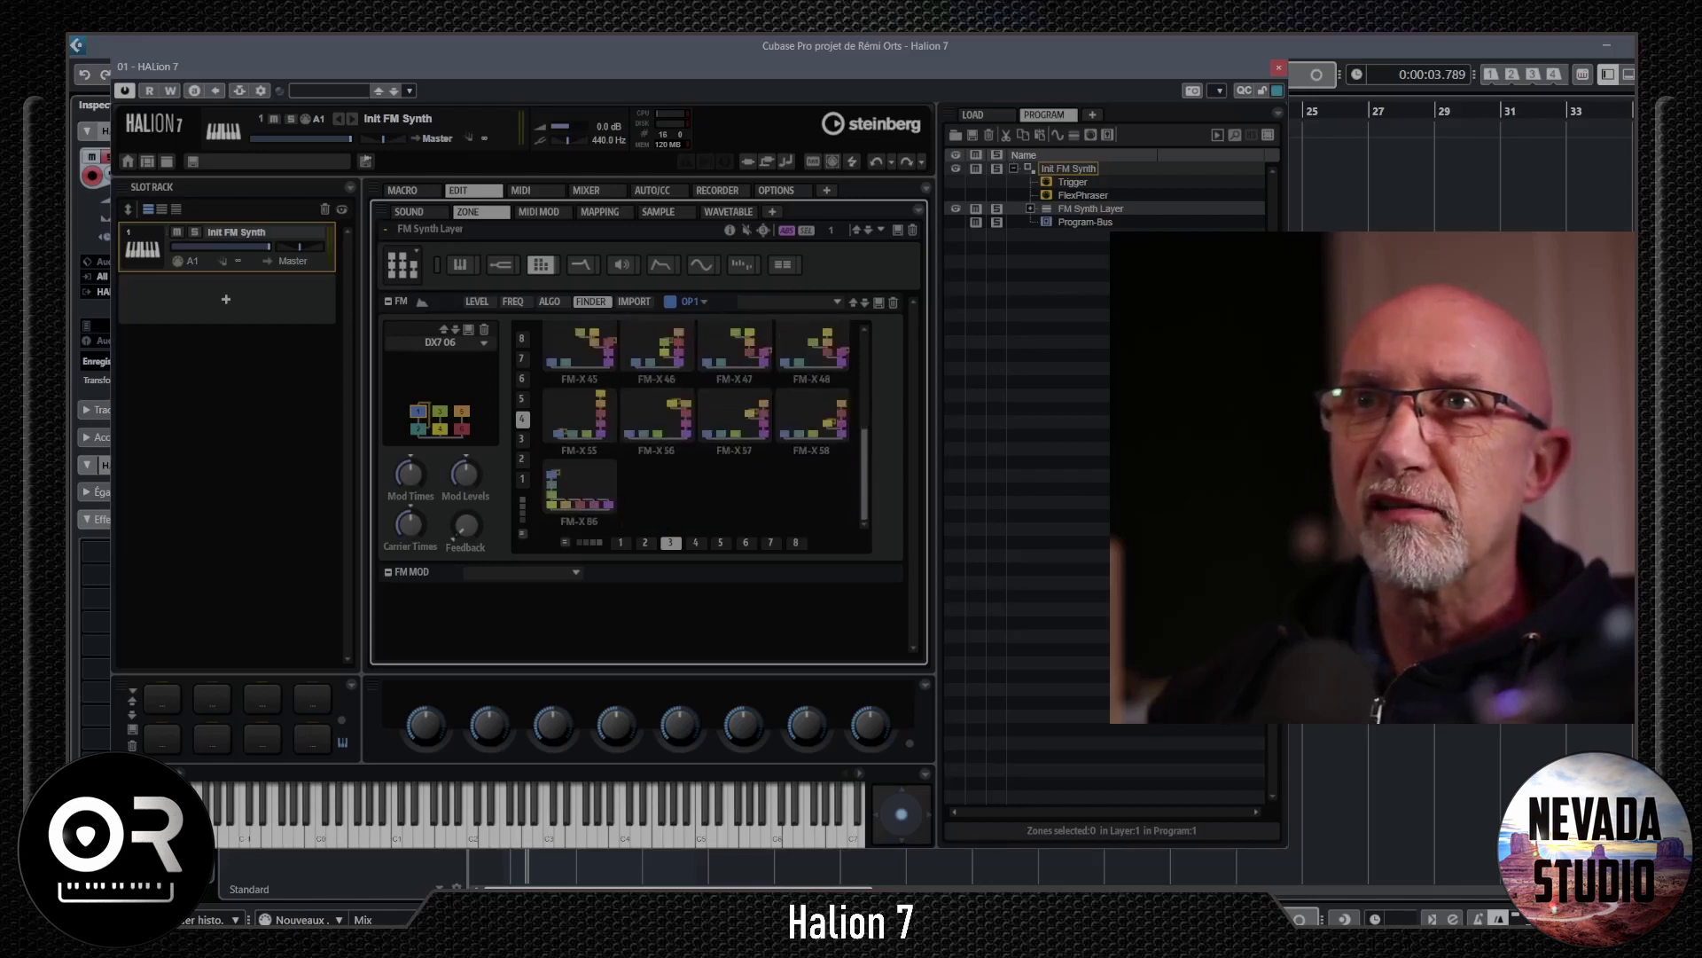
scroll(656, 443, "up", 1)
scroll(656, 443, "up", 1)
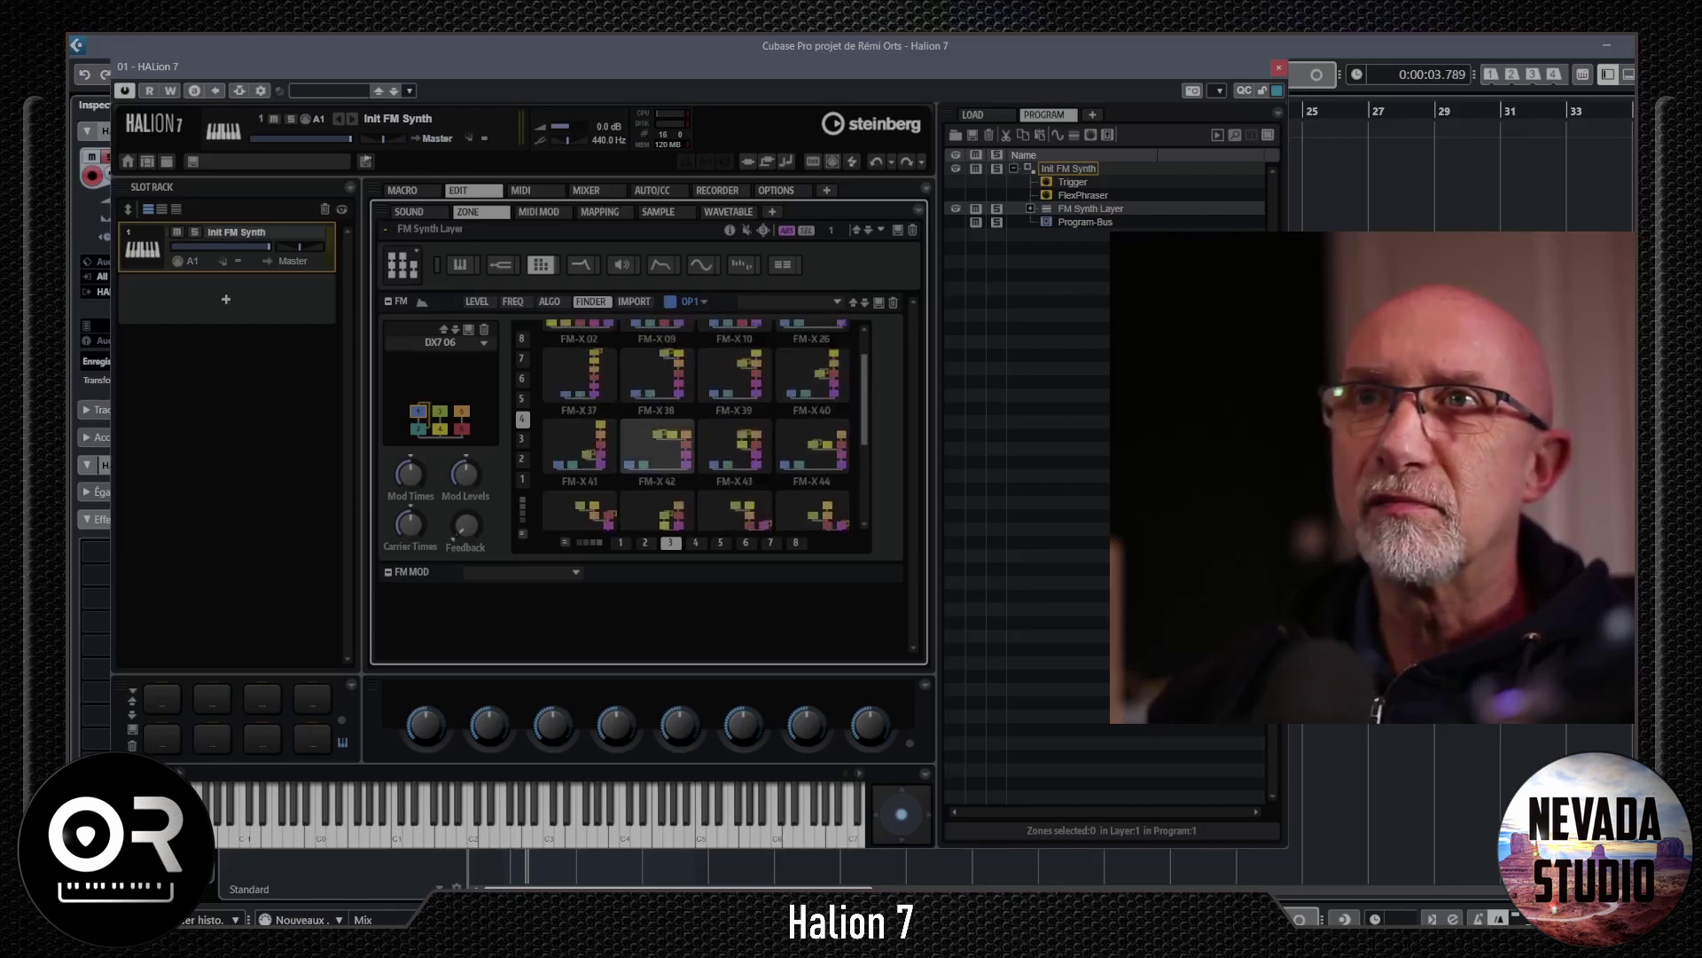
left_click(735, 375)
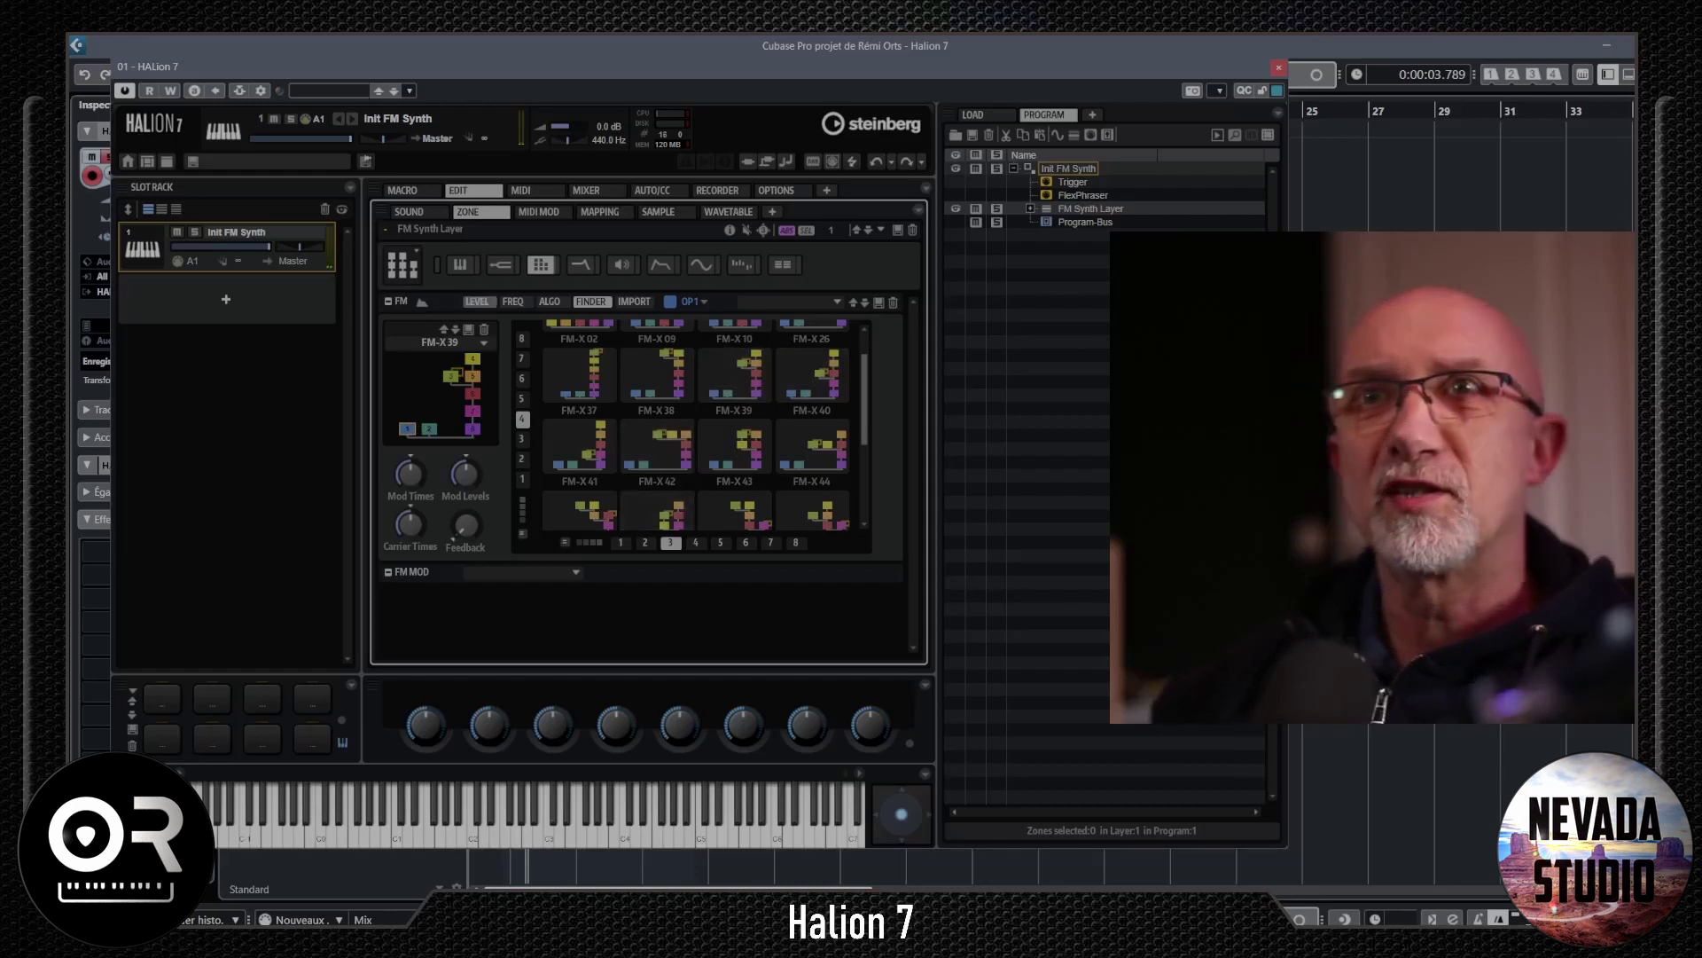
- Show the FM zone's Level page and view operator 4's envelope, switching operators through the diagram and the operator list
left_click(477, 302)
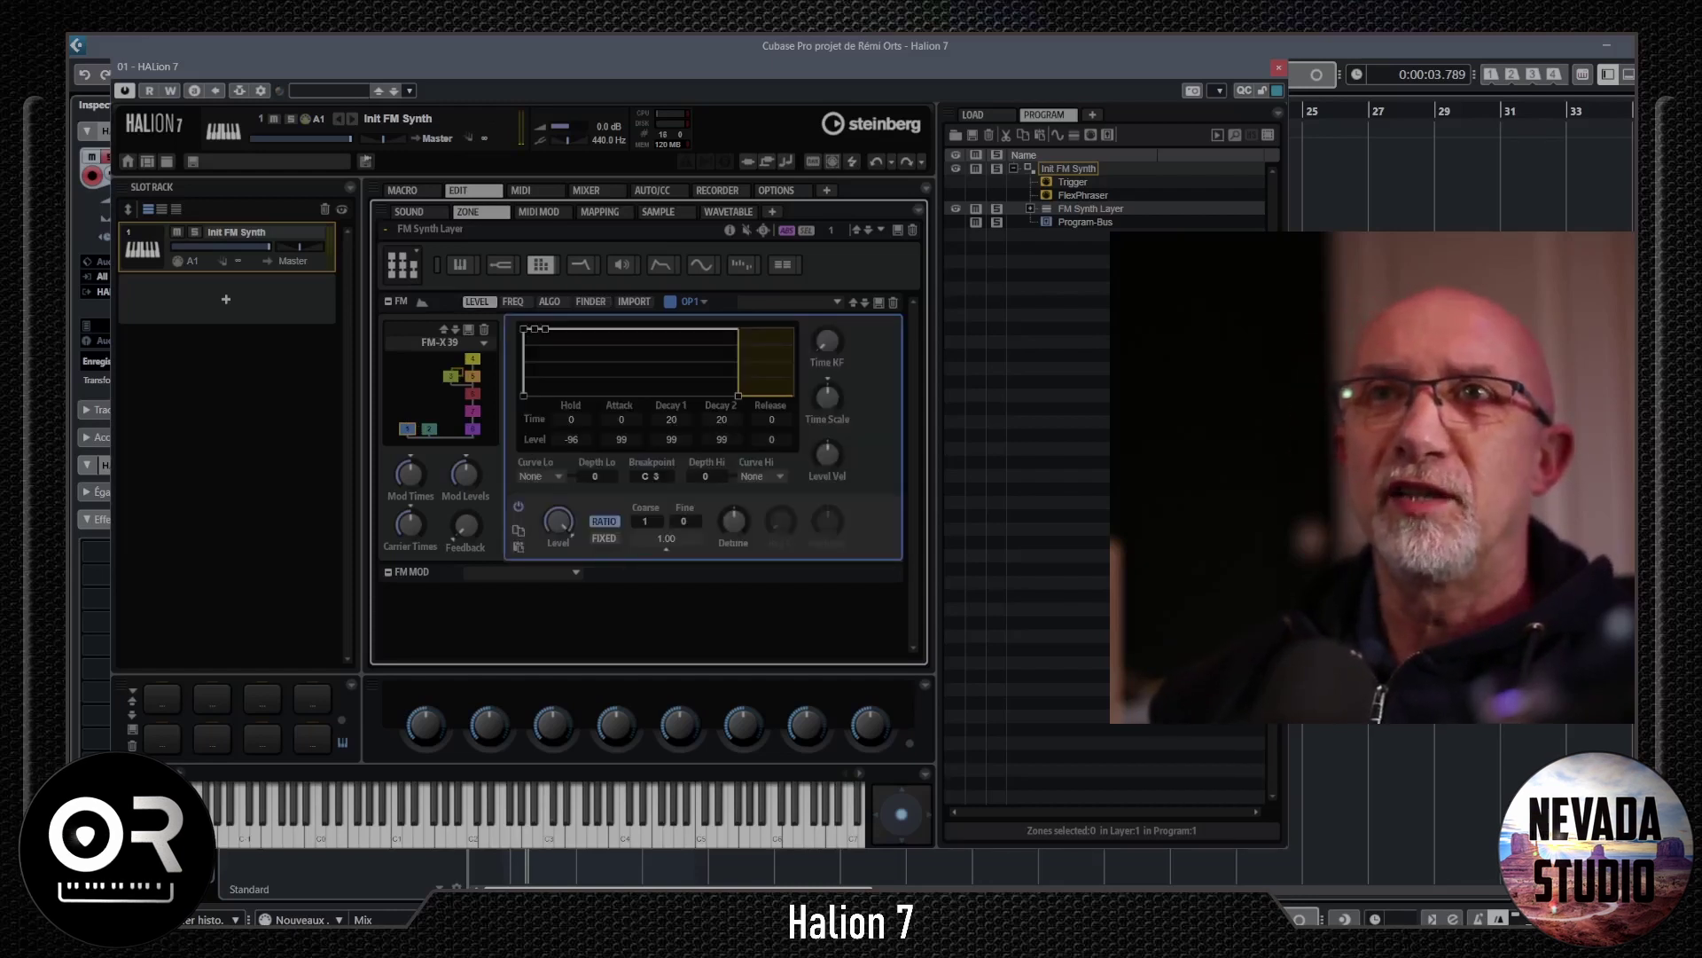
left_click(473, 359)
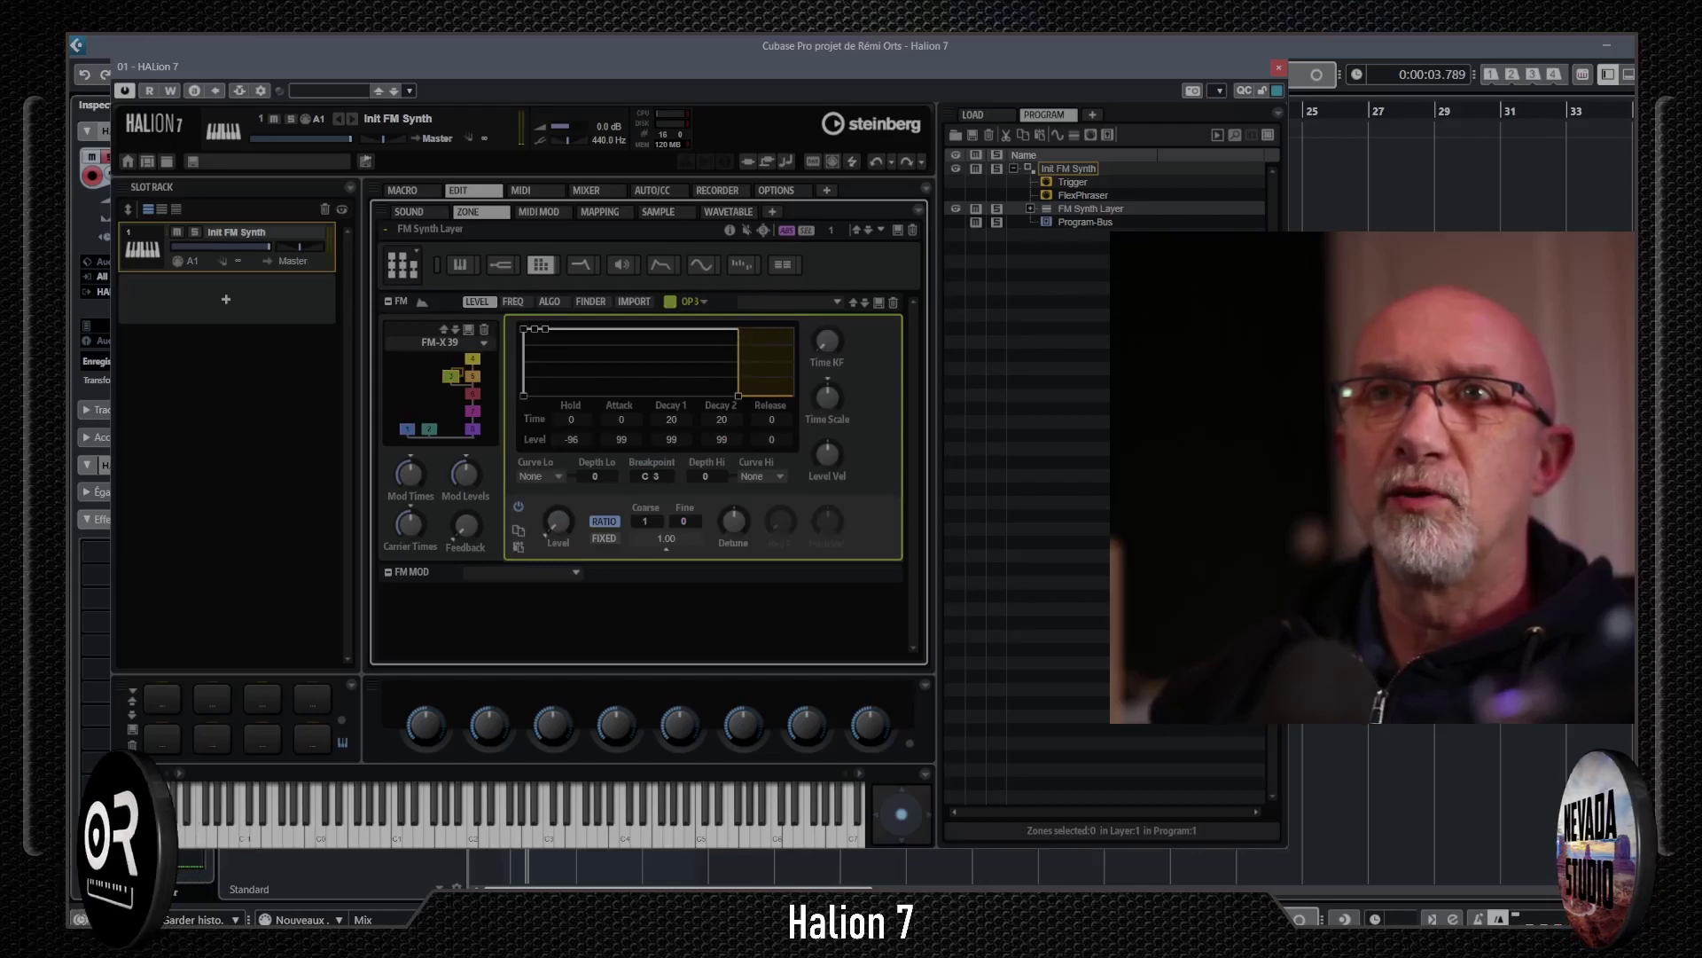
left_click(691, 301)
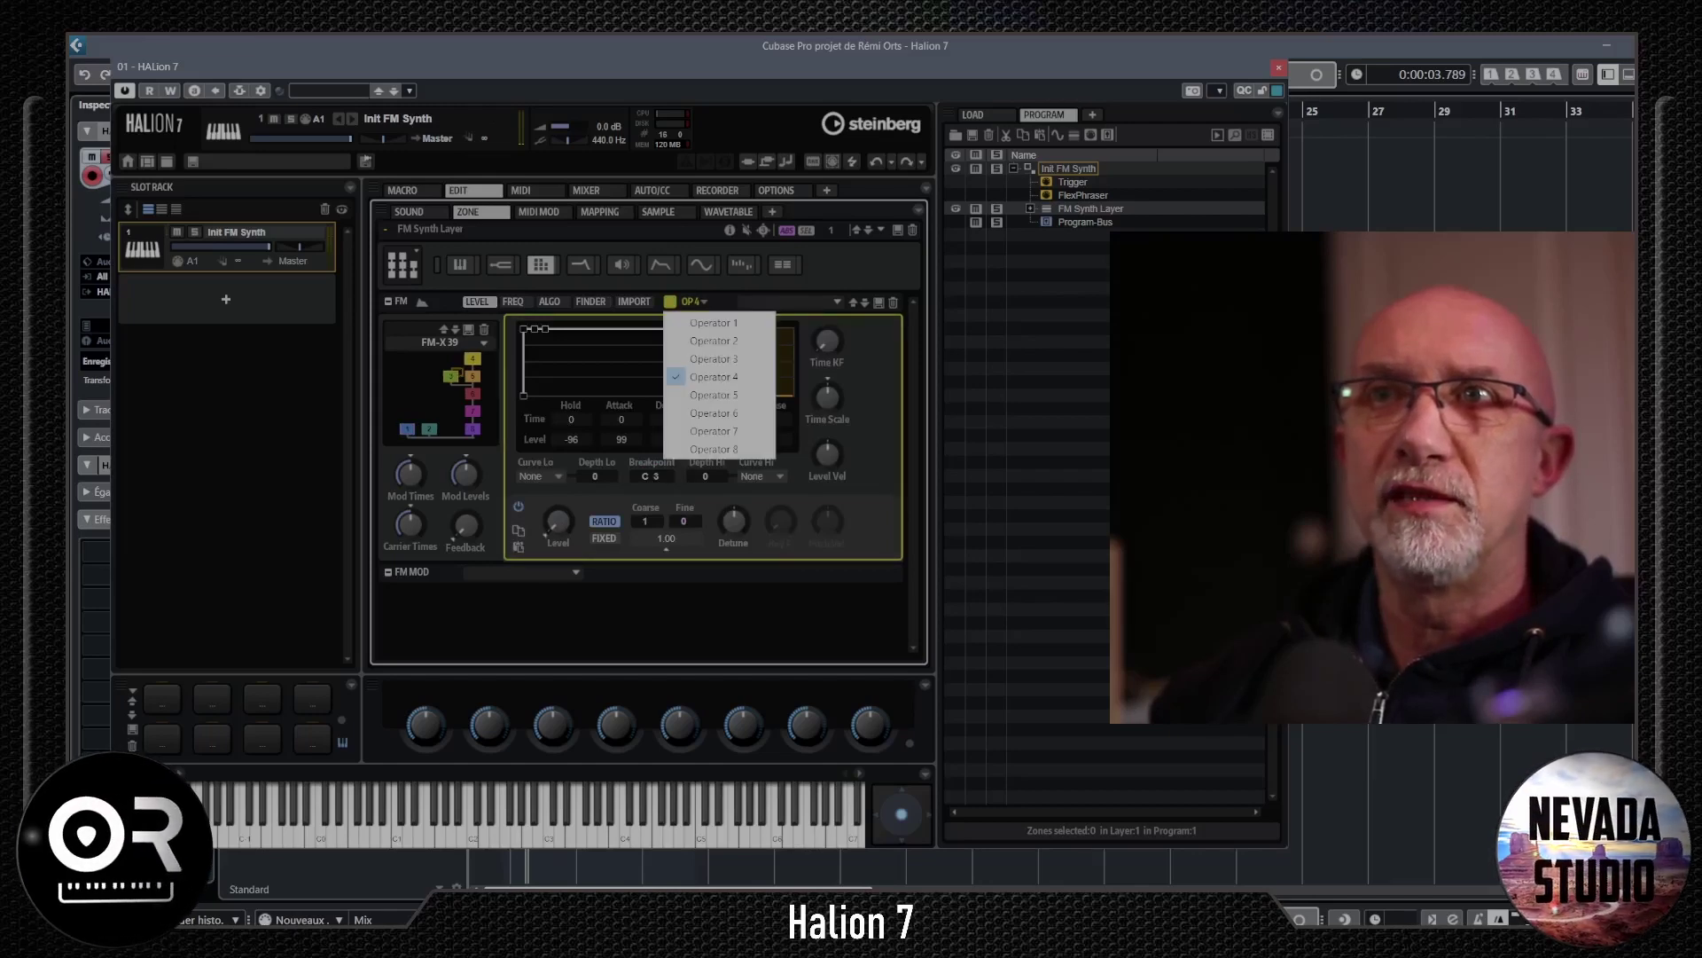
left_click(710, 323)
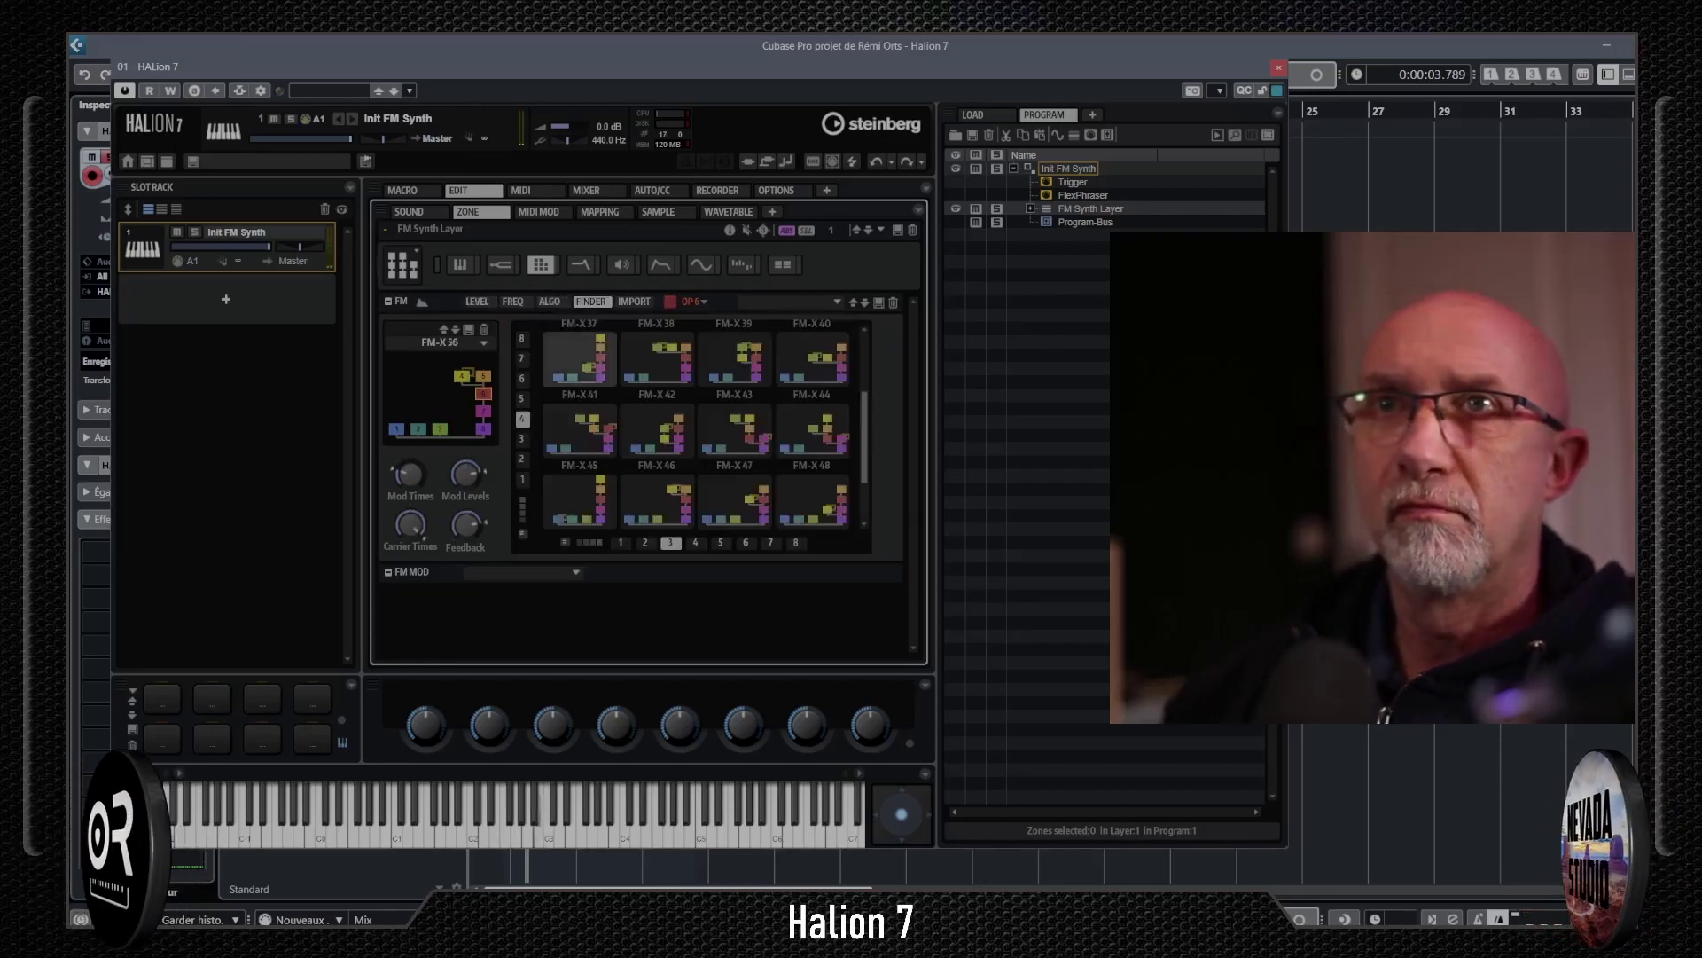
- Audition the FM-X 41, FM-X 42 and FM-X 44 algorithms from the Finder
left_click(657, 354)
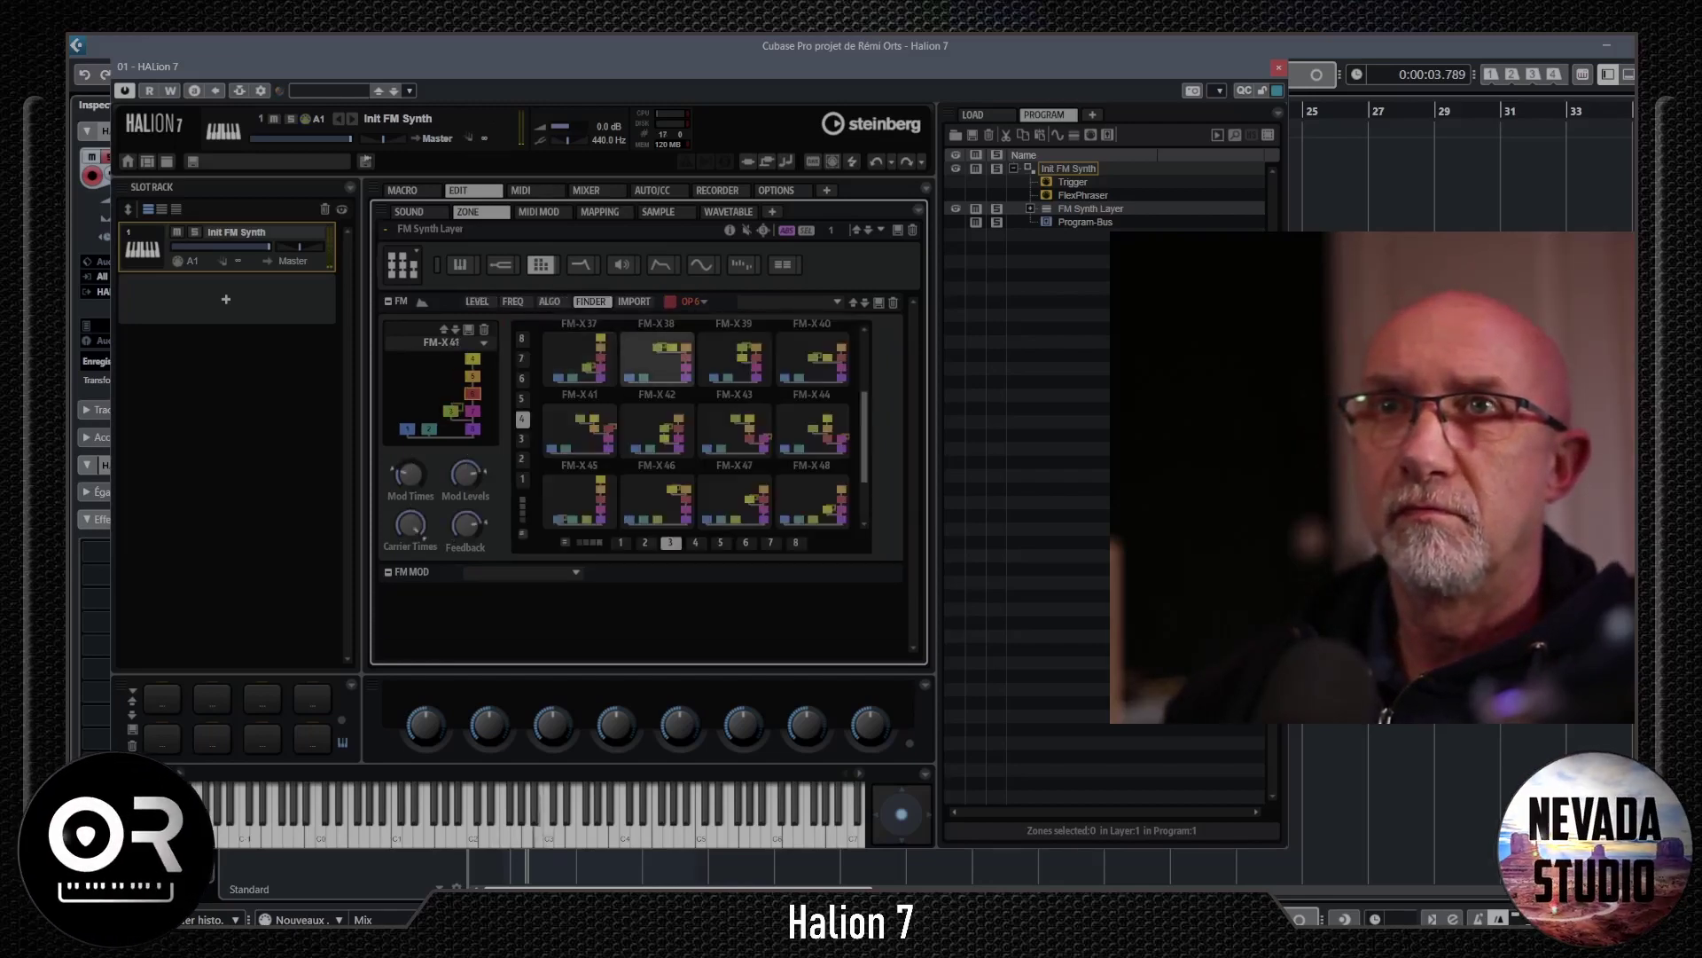
left_click(658, 425)
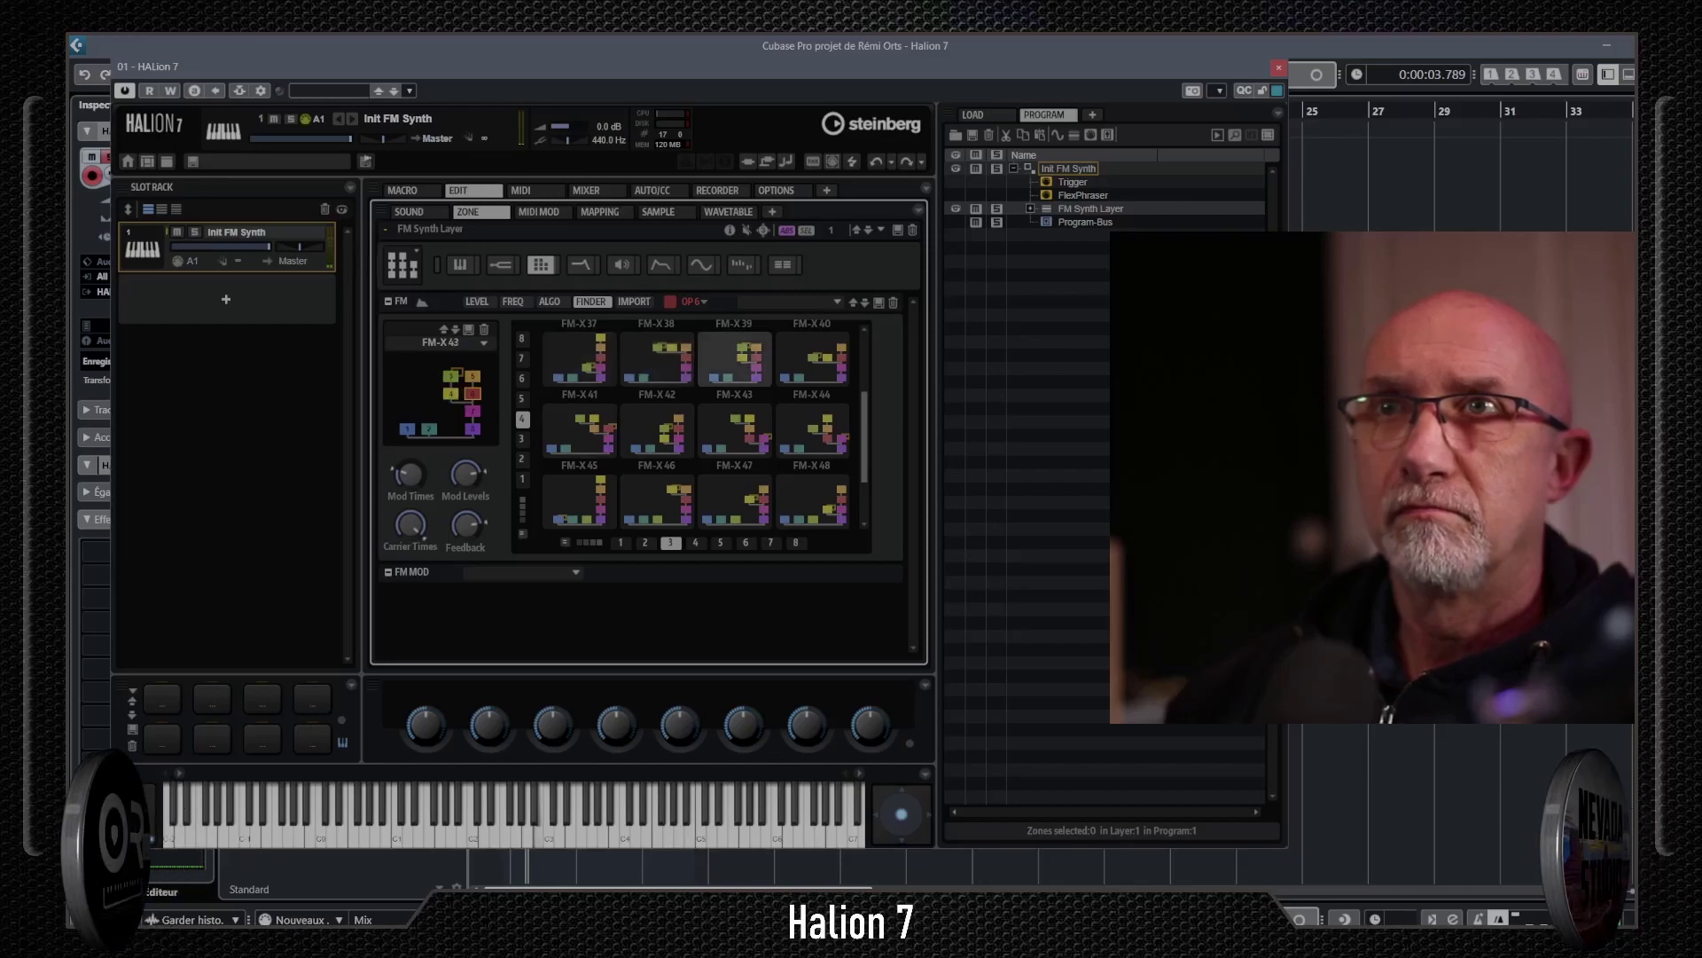
left_click(812, 355)
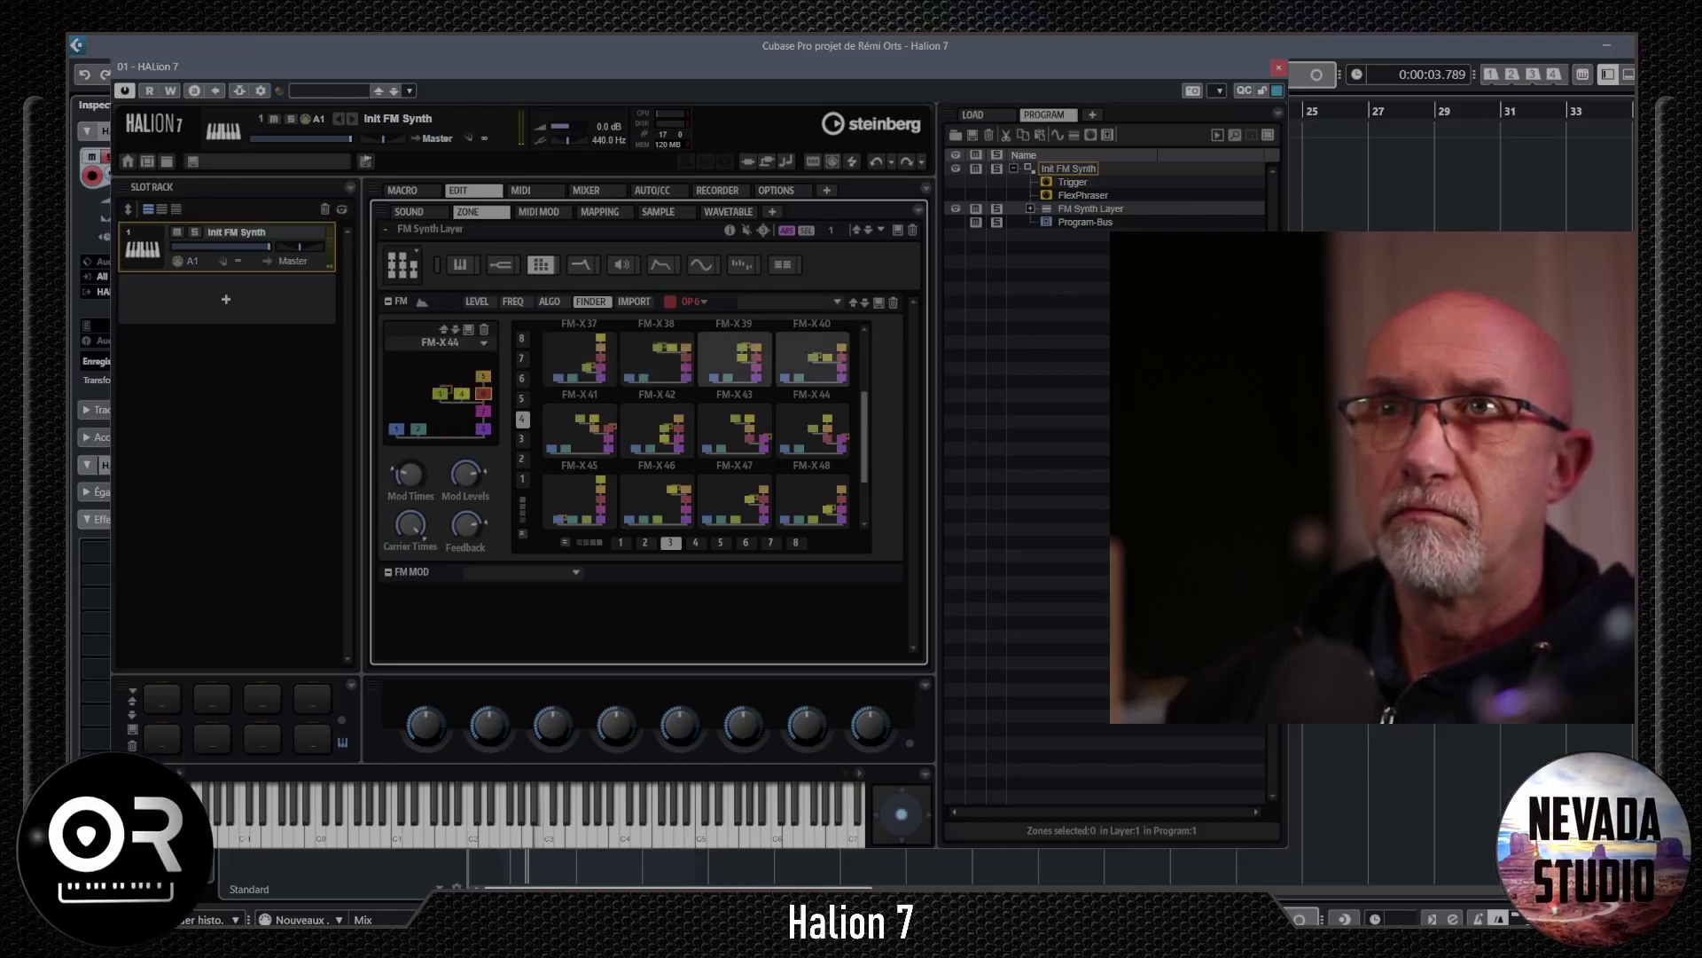
- Check the program's MIDI settings and the Mixer's master output effects, and return to the FM zone editor
left_click(536, 191)
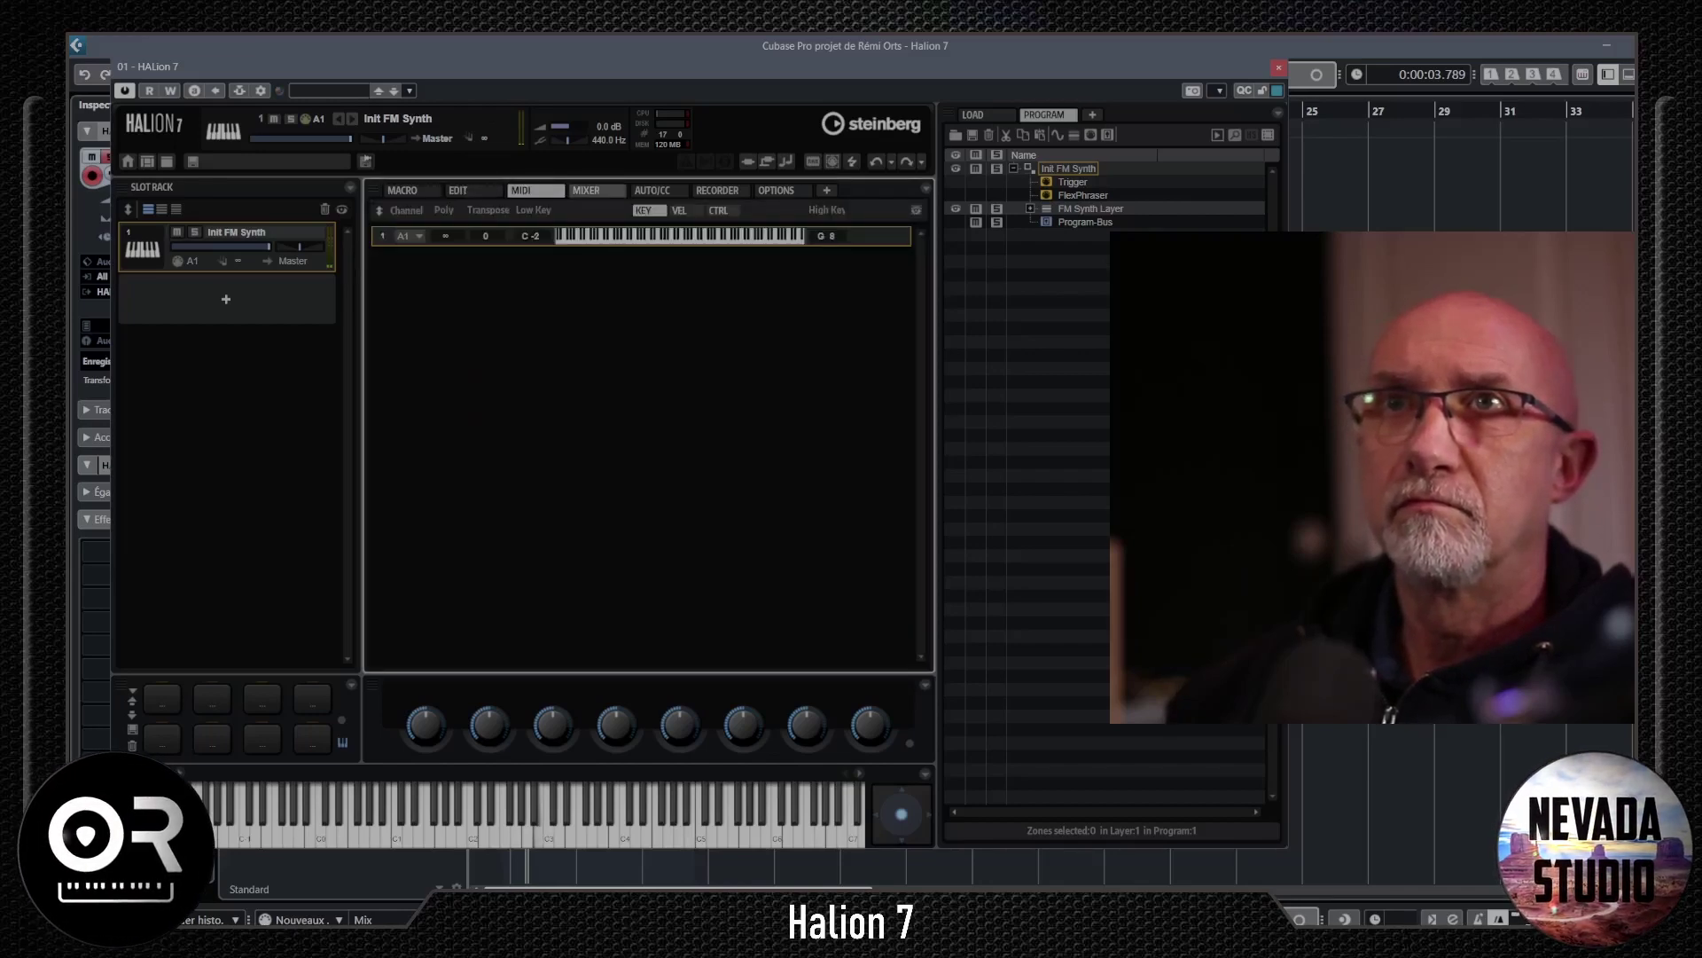
left_click(596, 191)
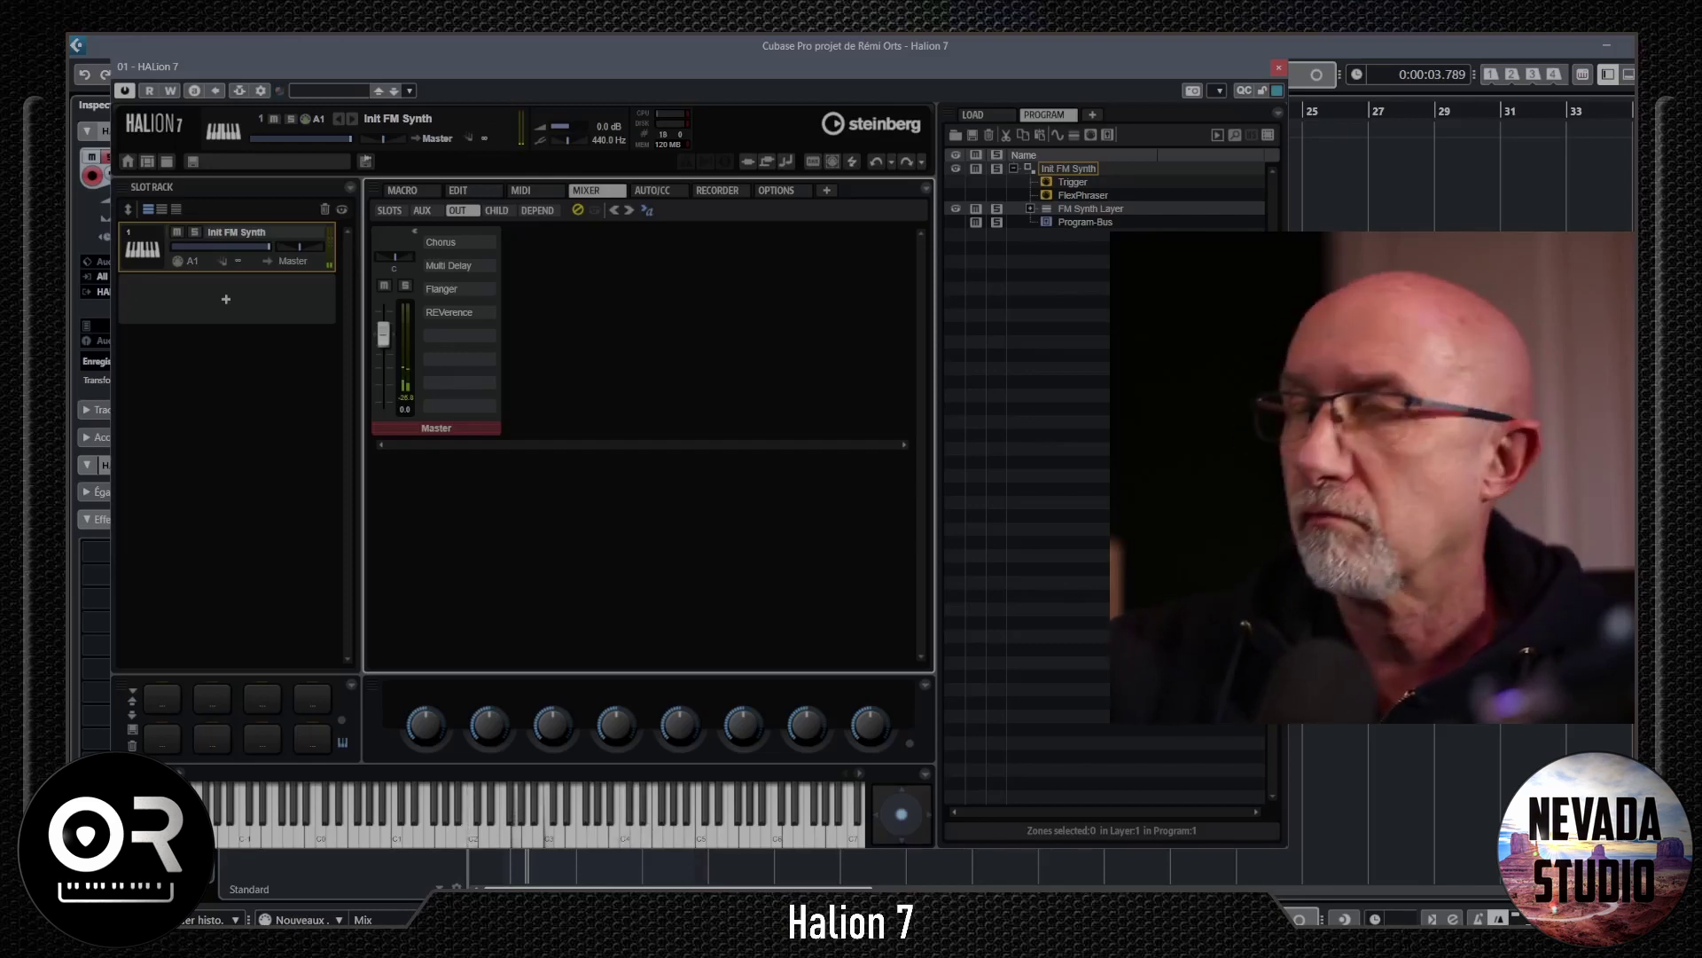
left_click(457, 190)
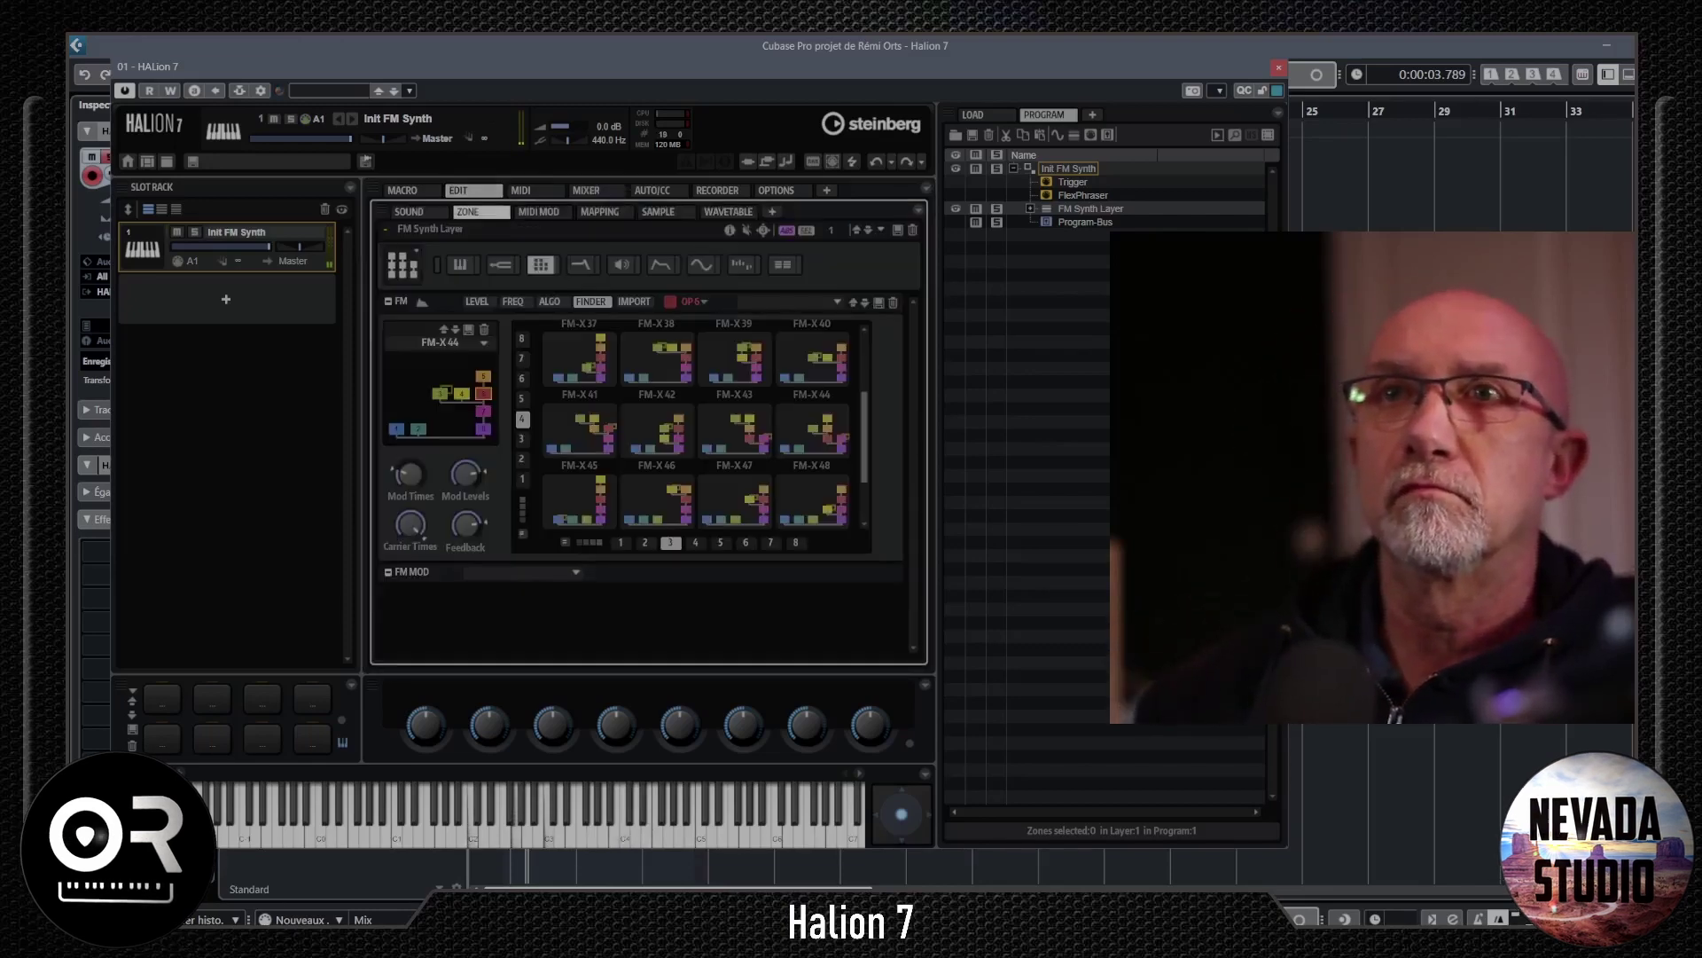
- Apply algorithm FM-X 47 and change the Finder's horizontal filter to 2
left_click(735, 430)
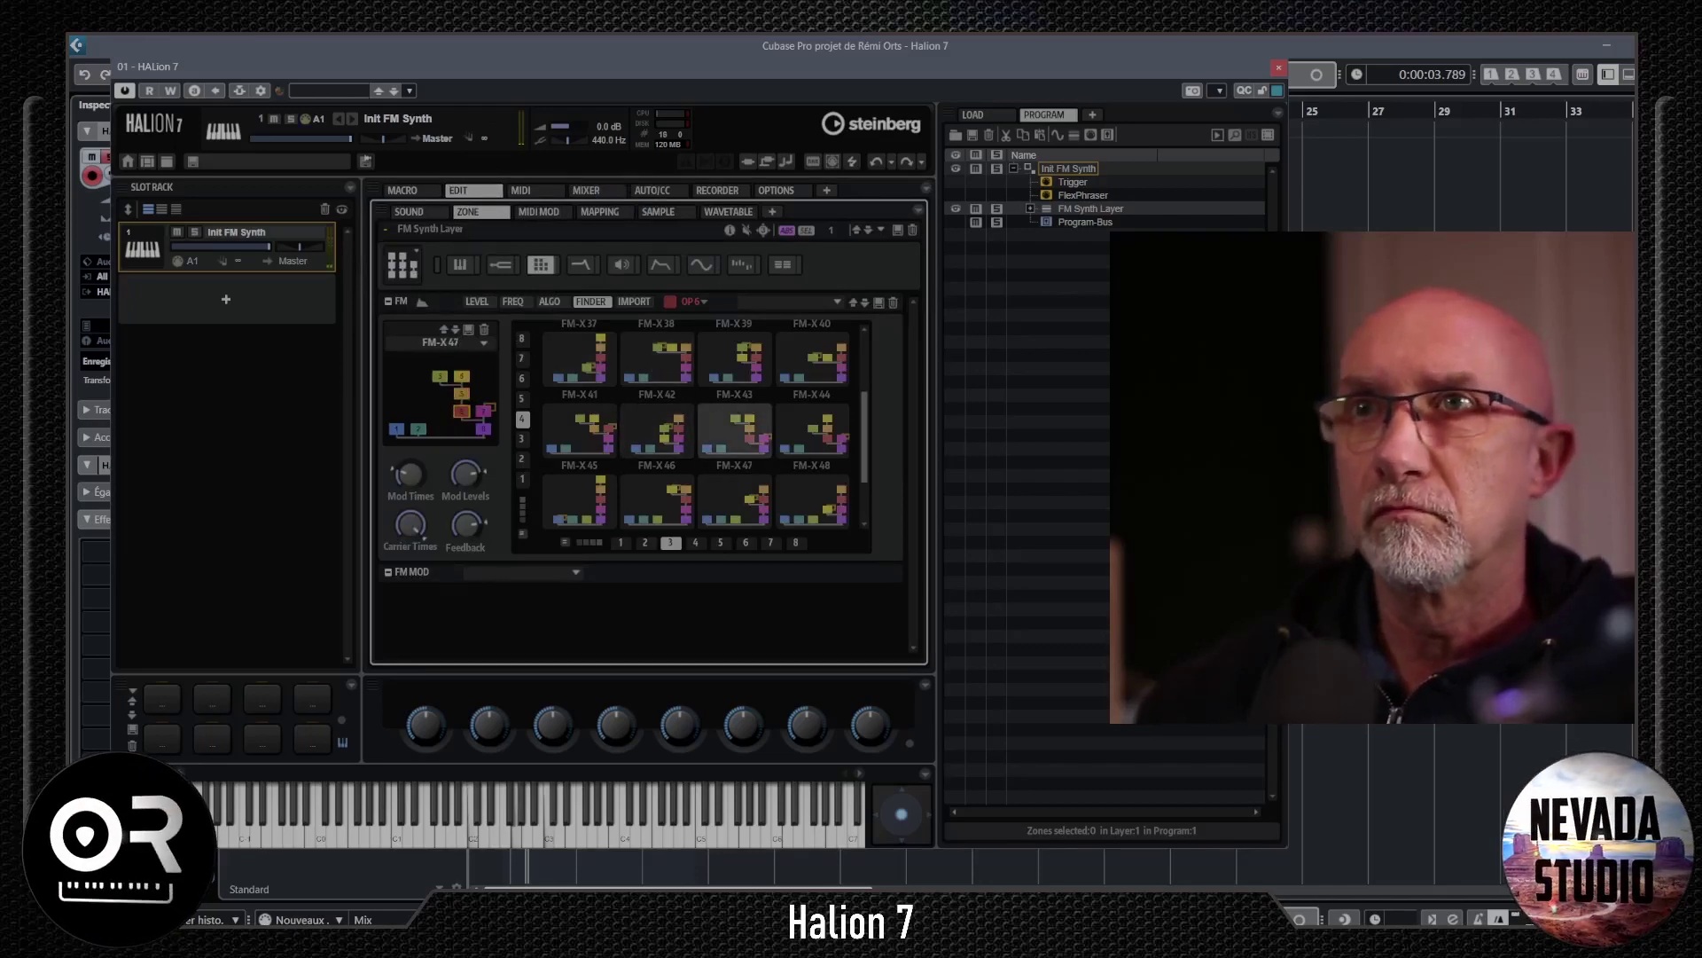
left_click(746, 542)
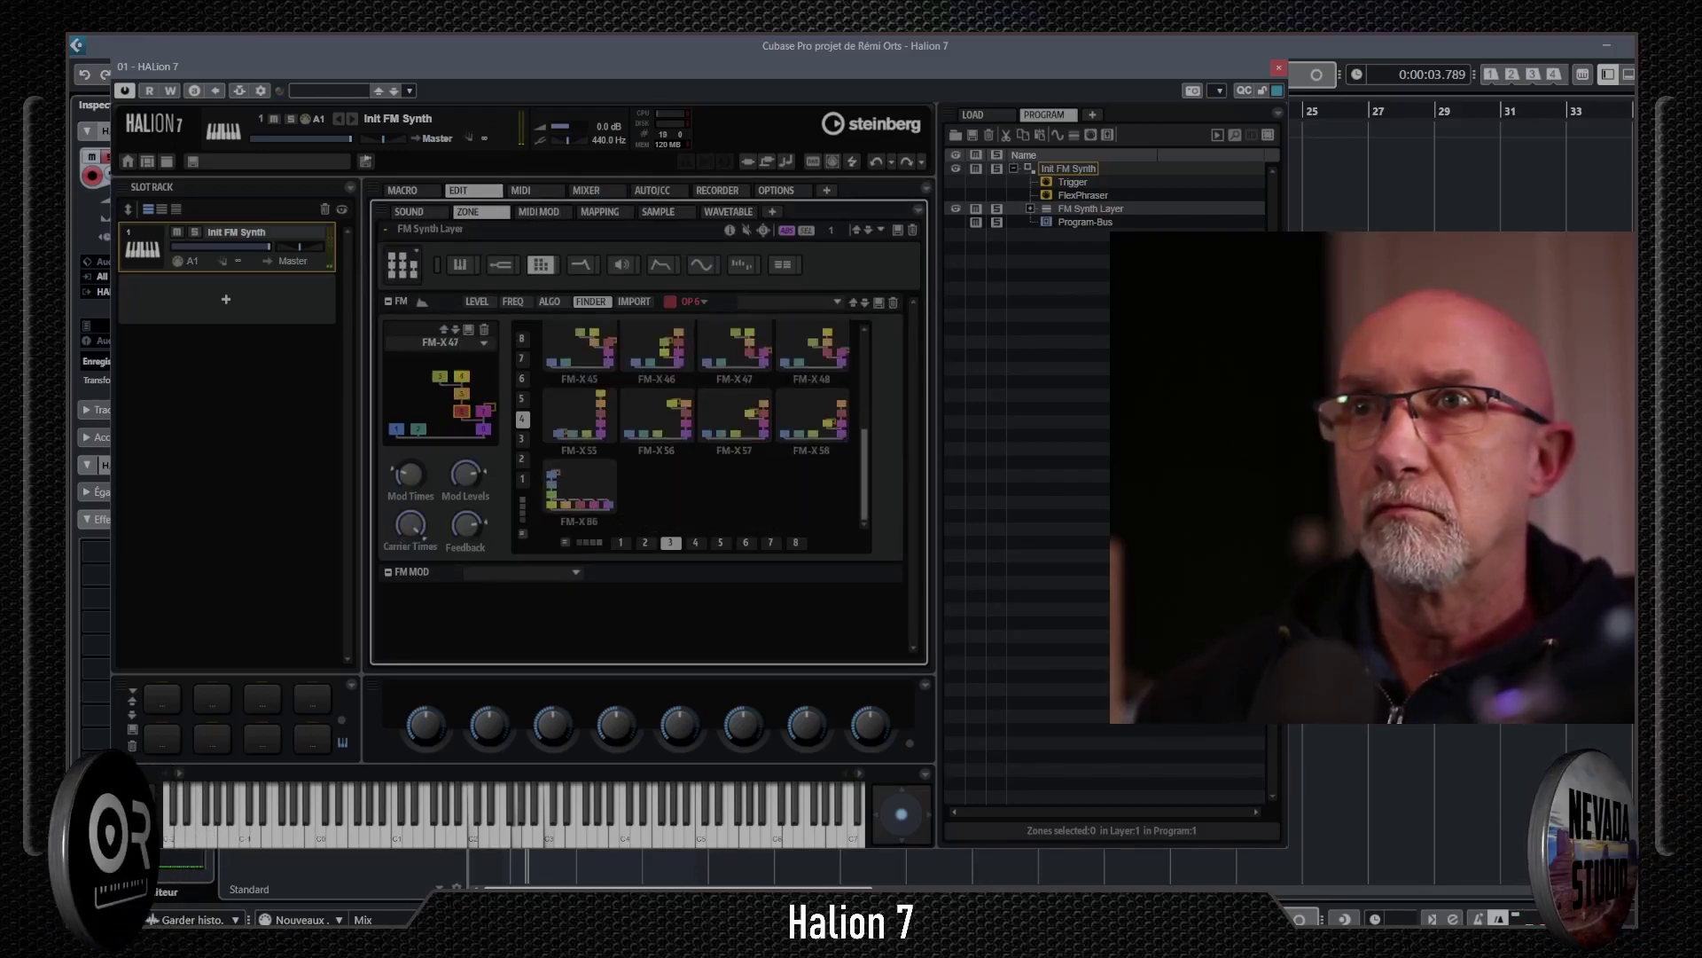
left_click(671, 542)
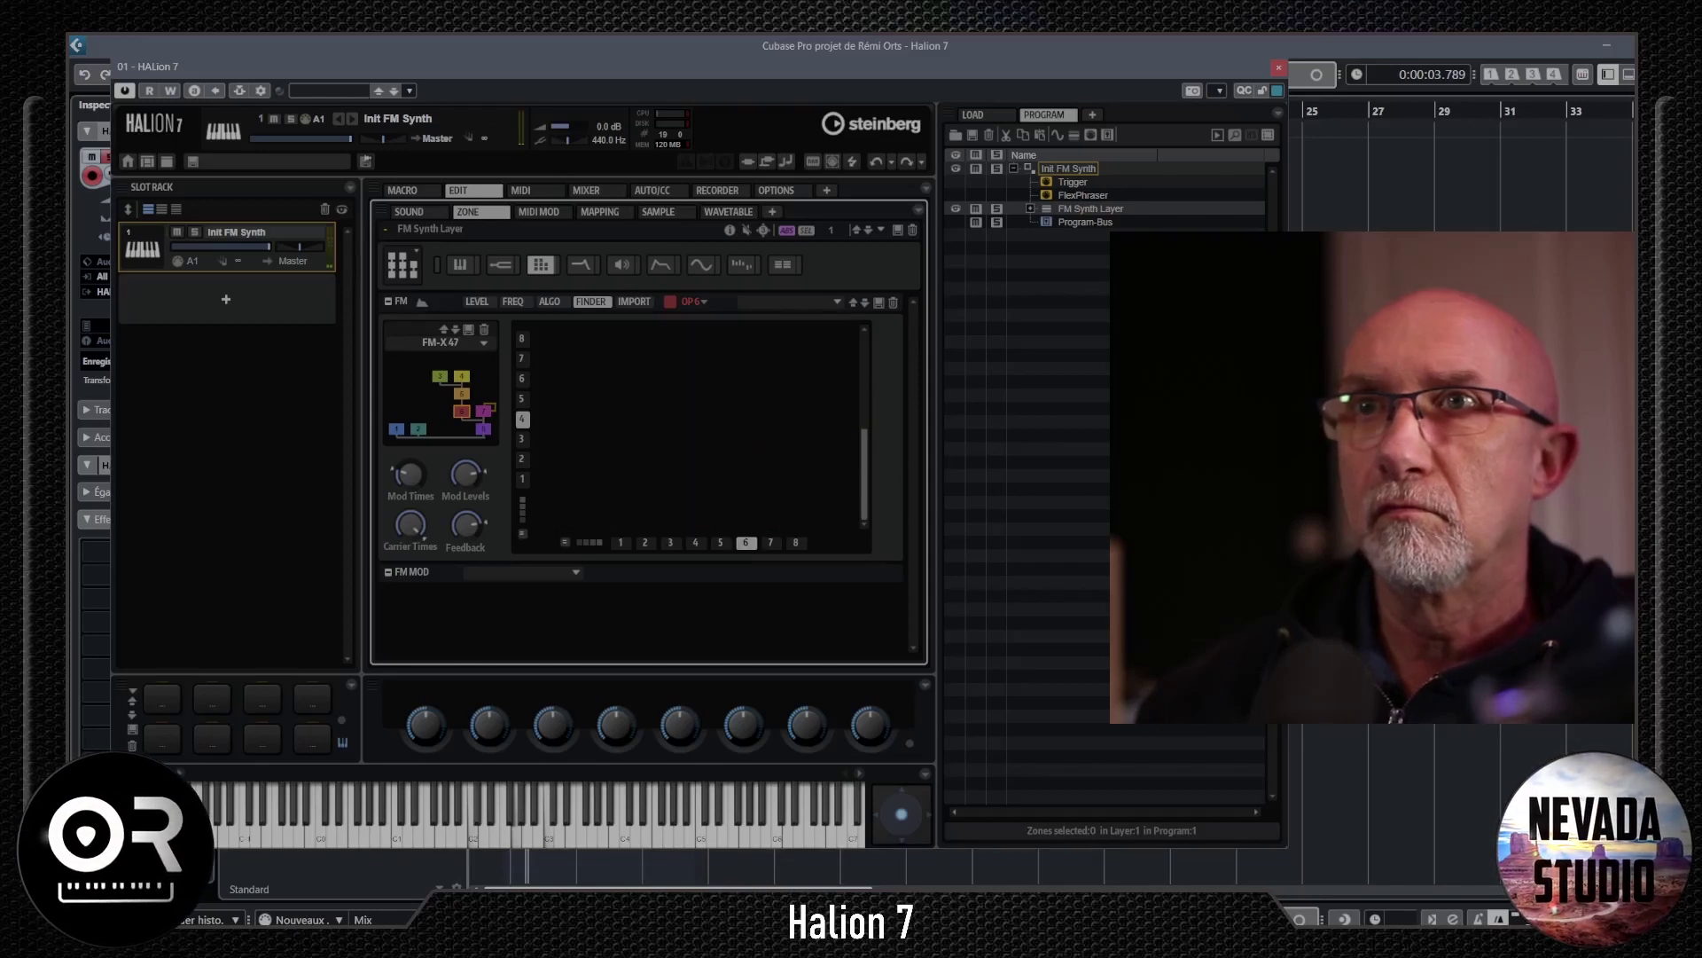
left_click(746, 542)
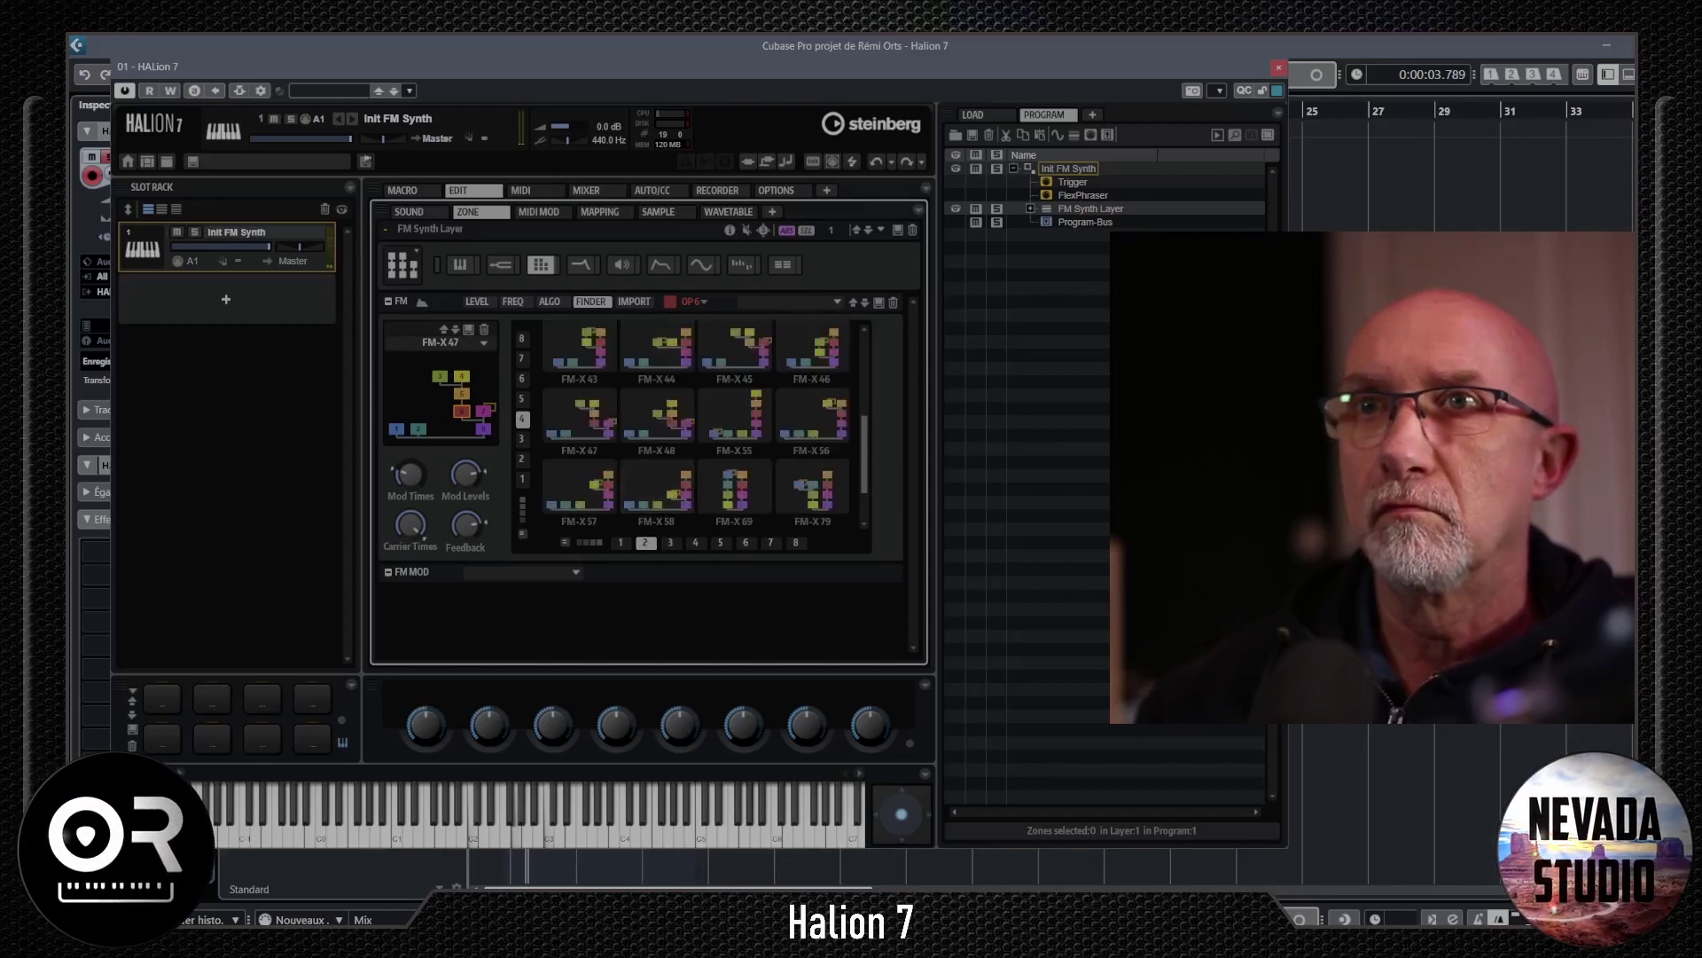
- Apply algorithm FM-X 58 and set OP2's output level to 98 and its feedback to 18 on the Algo page
left_click(657, 487)
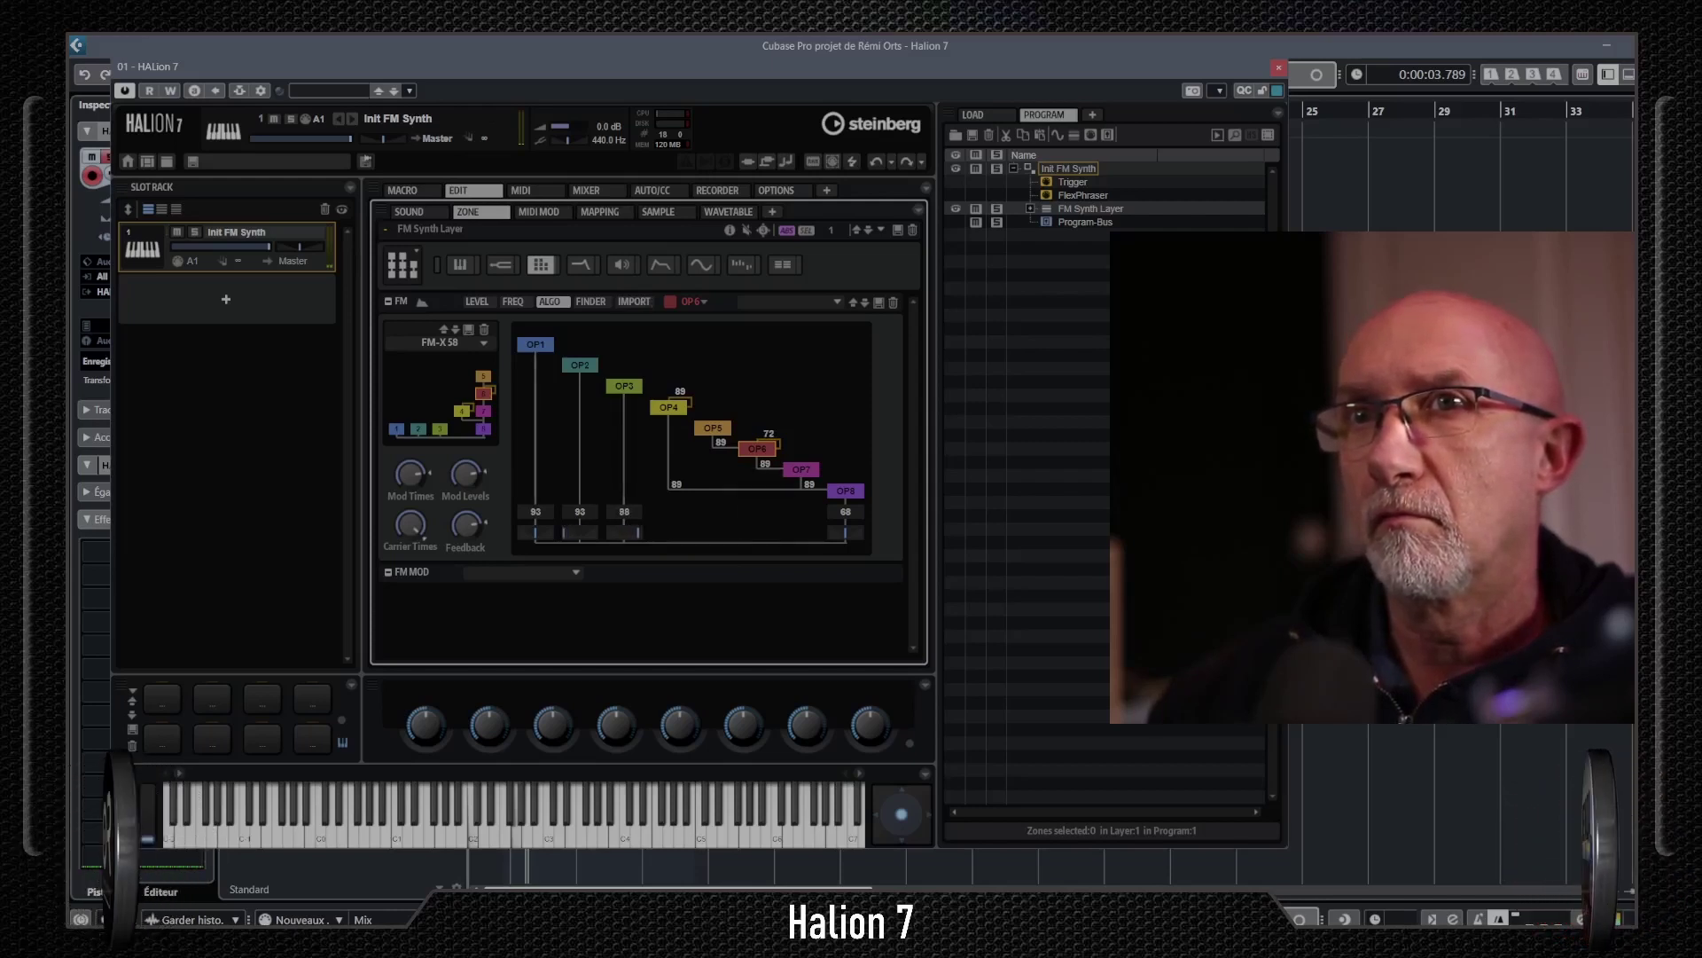
mouse_move(580, 512)
left_mouse_down()
mouse_move(579, 541)
mouse_move(580, 505)
left_mouse_up()
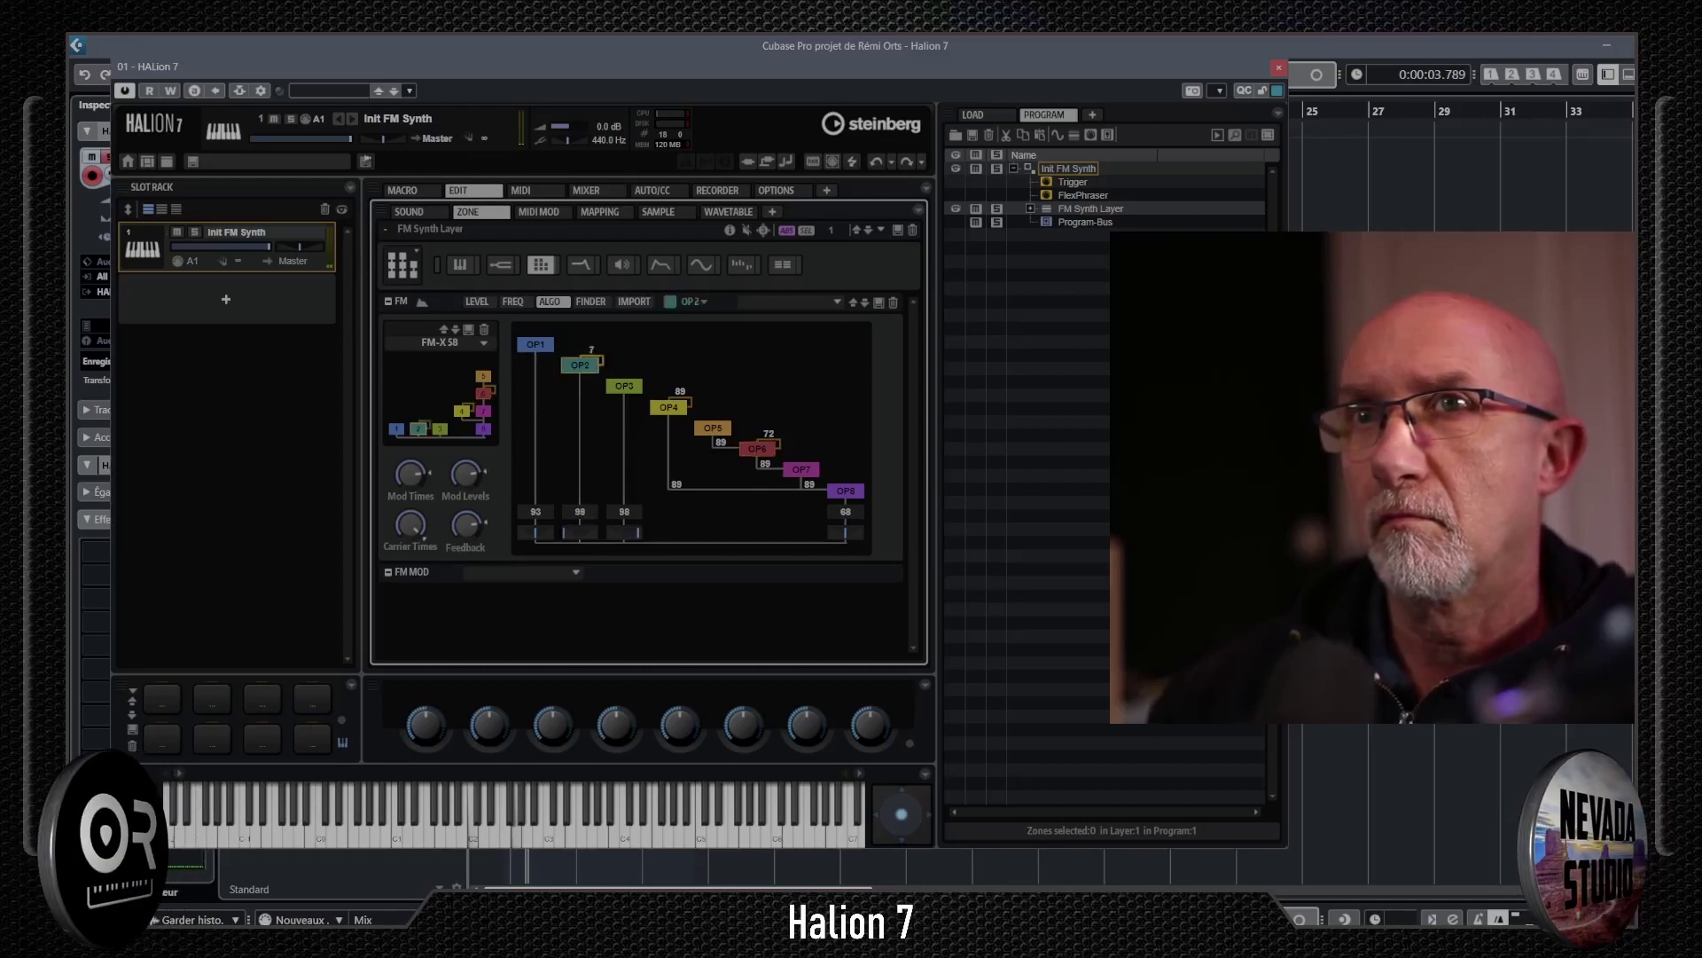
mouse_move(593, 350)
left_mouse_down()
mouse_move(592, 363)
mouse_move(592, 343)
left_mouse_up()
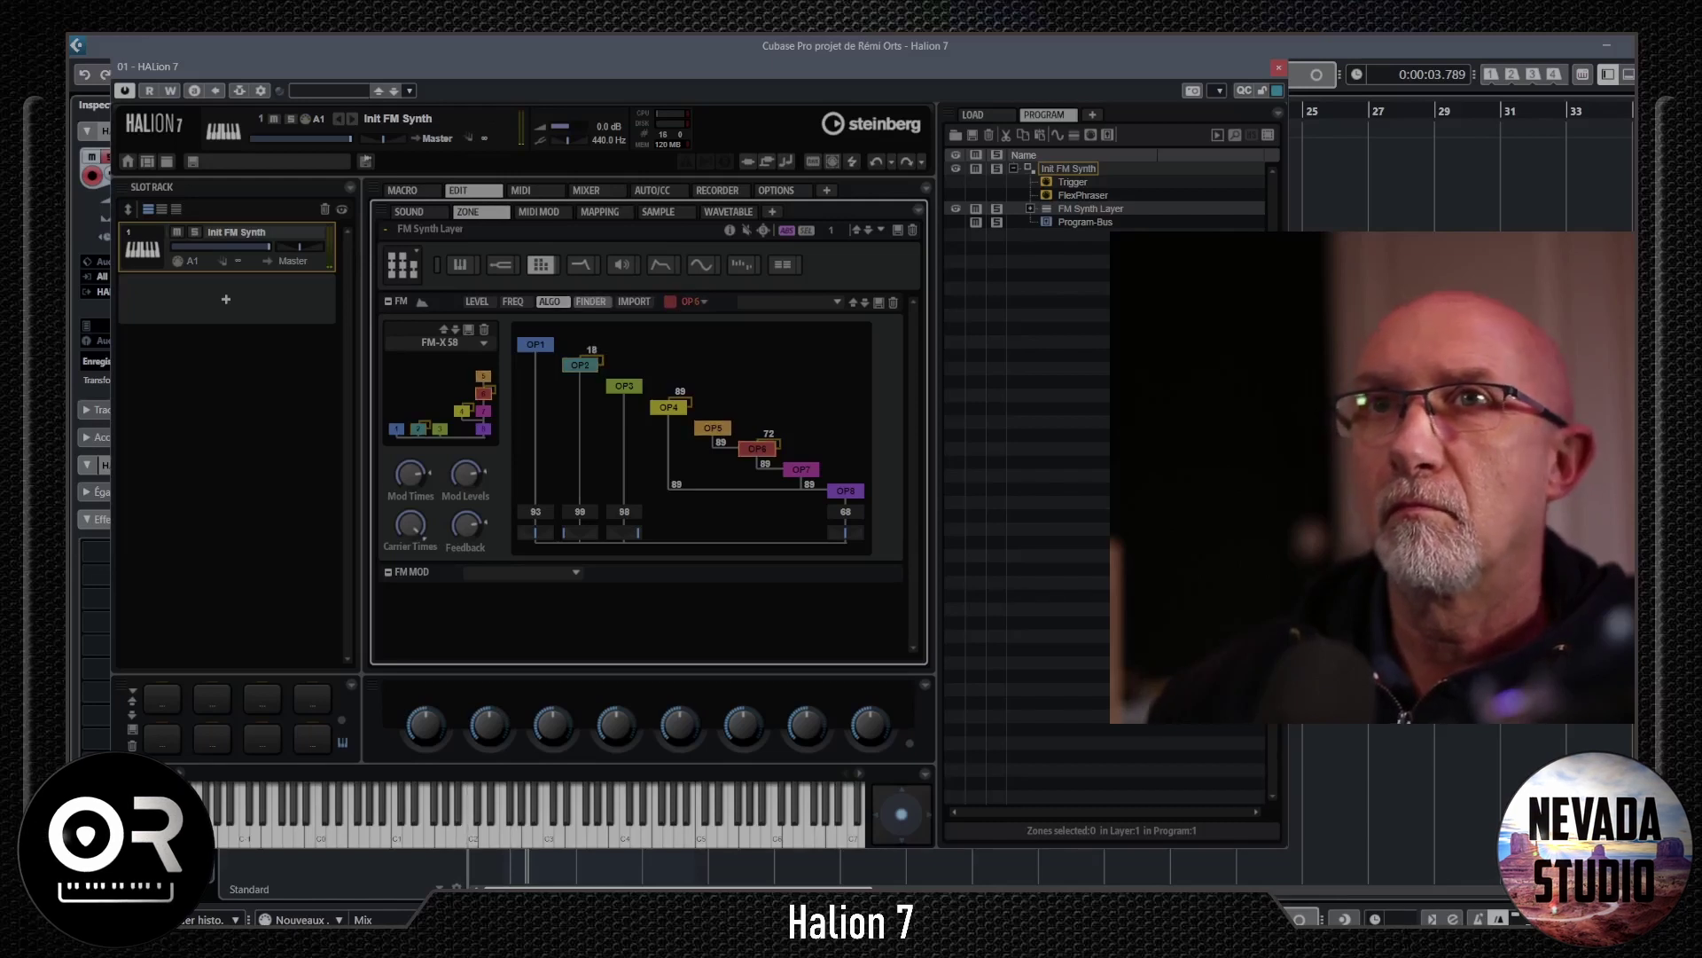
- Audition algorithms FM-X 43, FM-X 47, FM-X 48 and FM-X 69 in the Finder and settle on FM-X 79
left_click(591, 302)
left_click(580, 347)
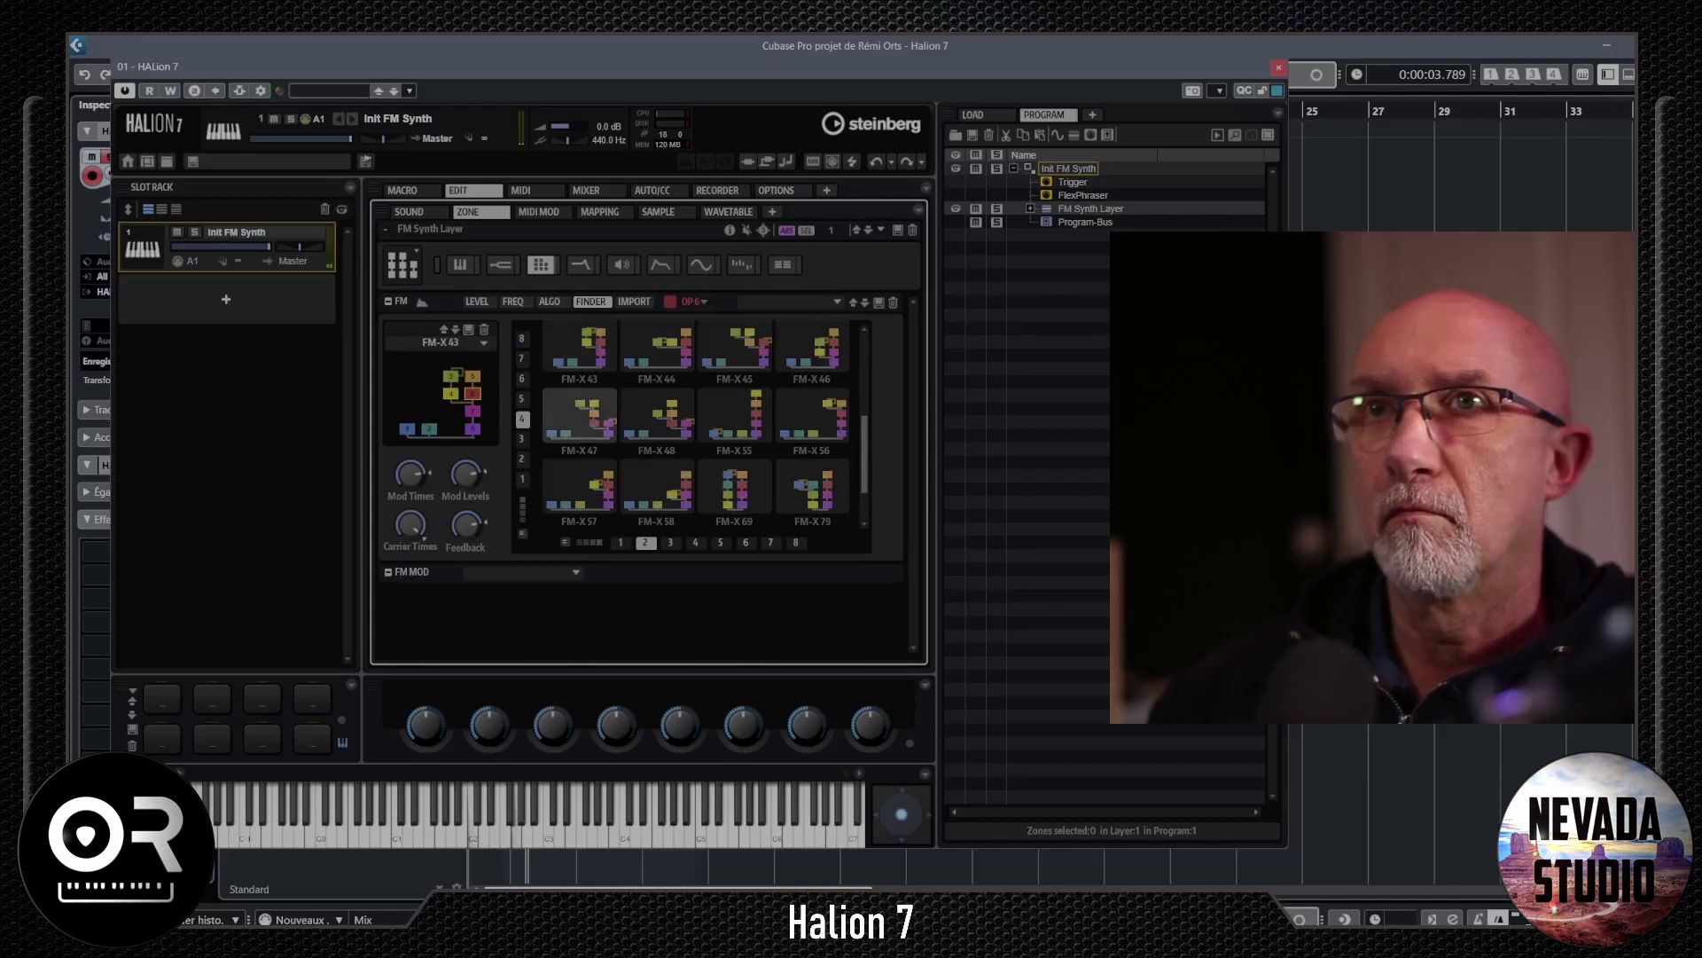
left_click(580, 417)
left_click(657, 416)
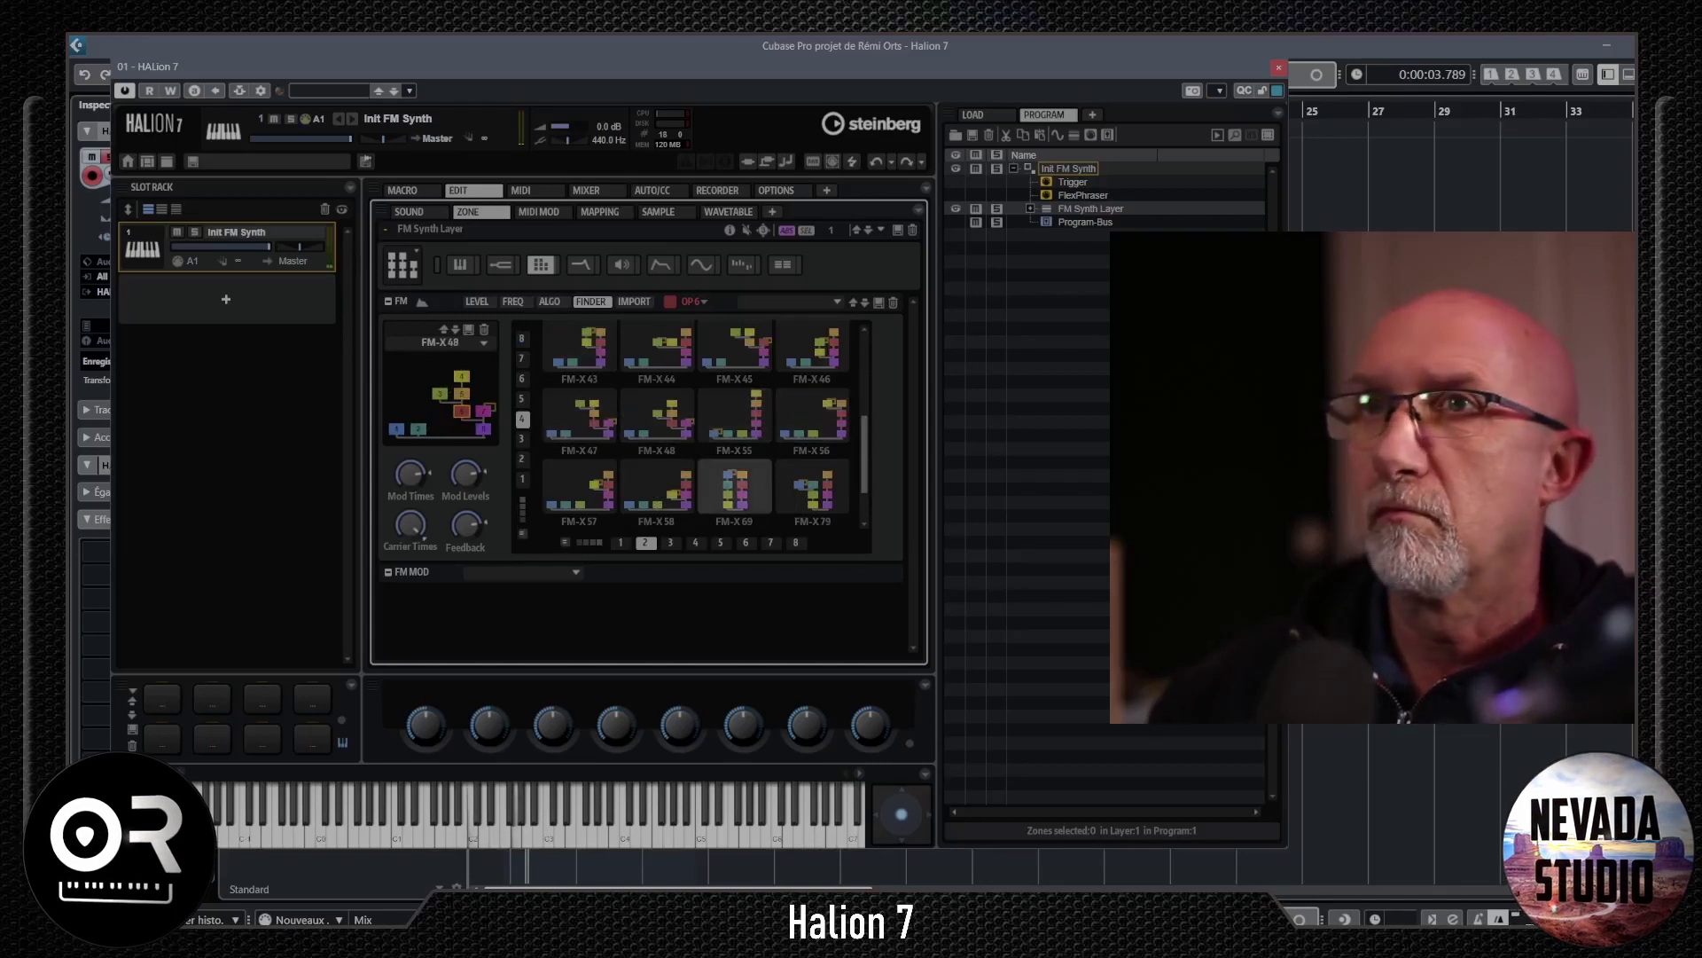
left_click(735, 487)
left_click(812, 488)
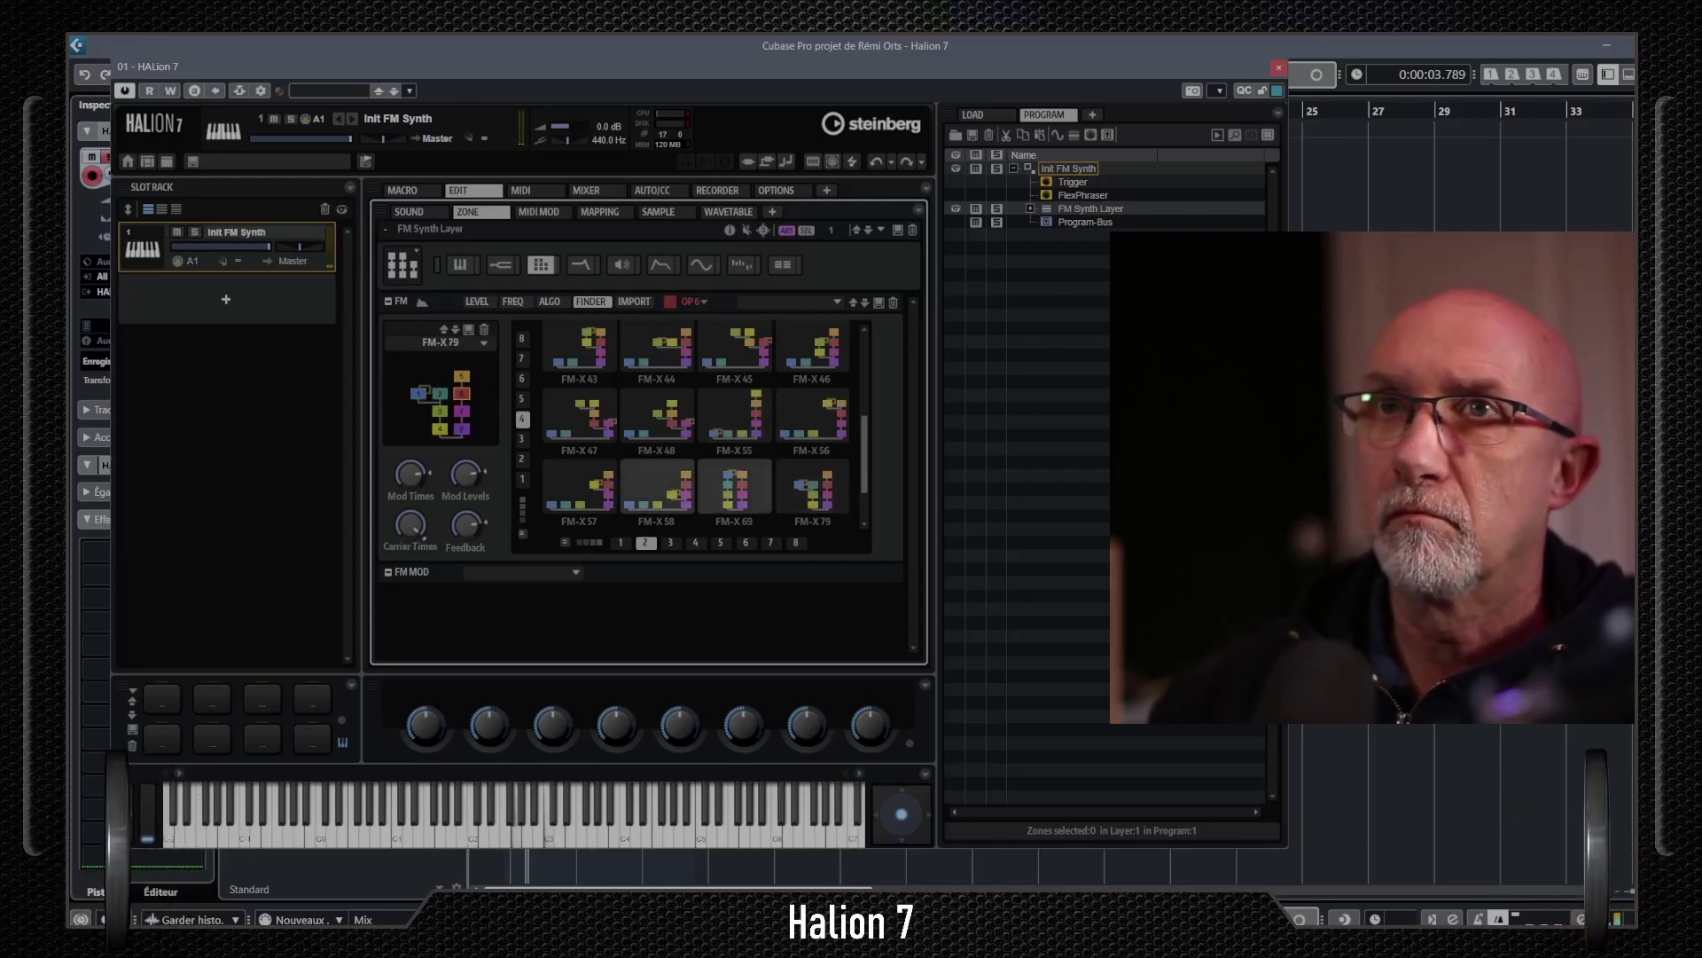
- Show the FM zone's filter settings and raise the filter resonance
left_click(580, 265)
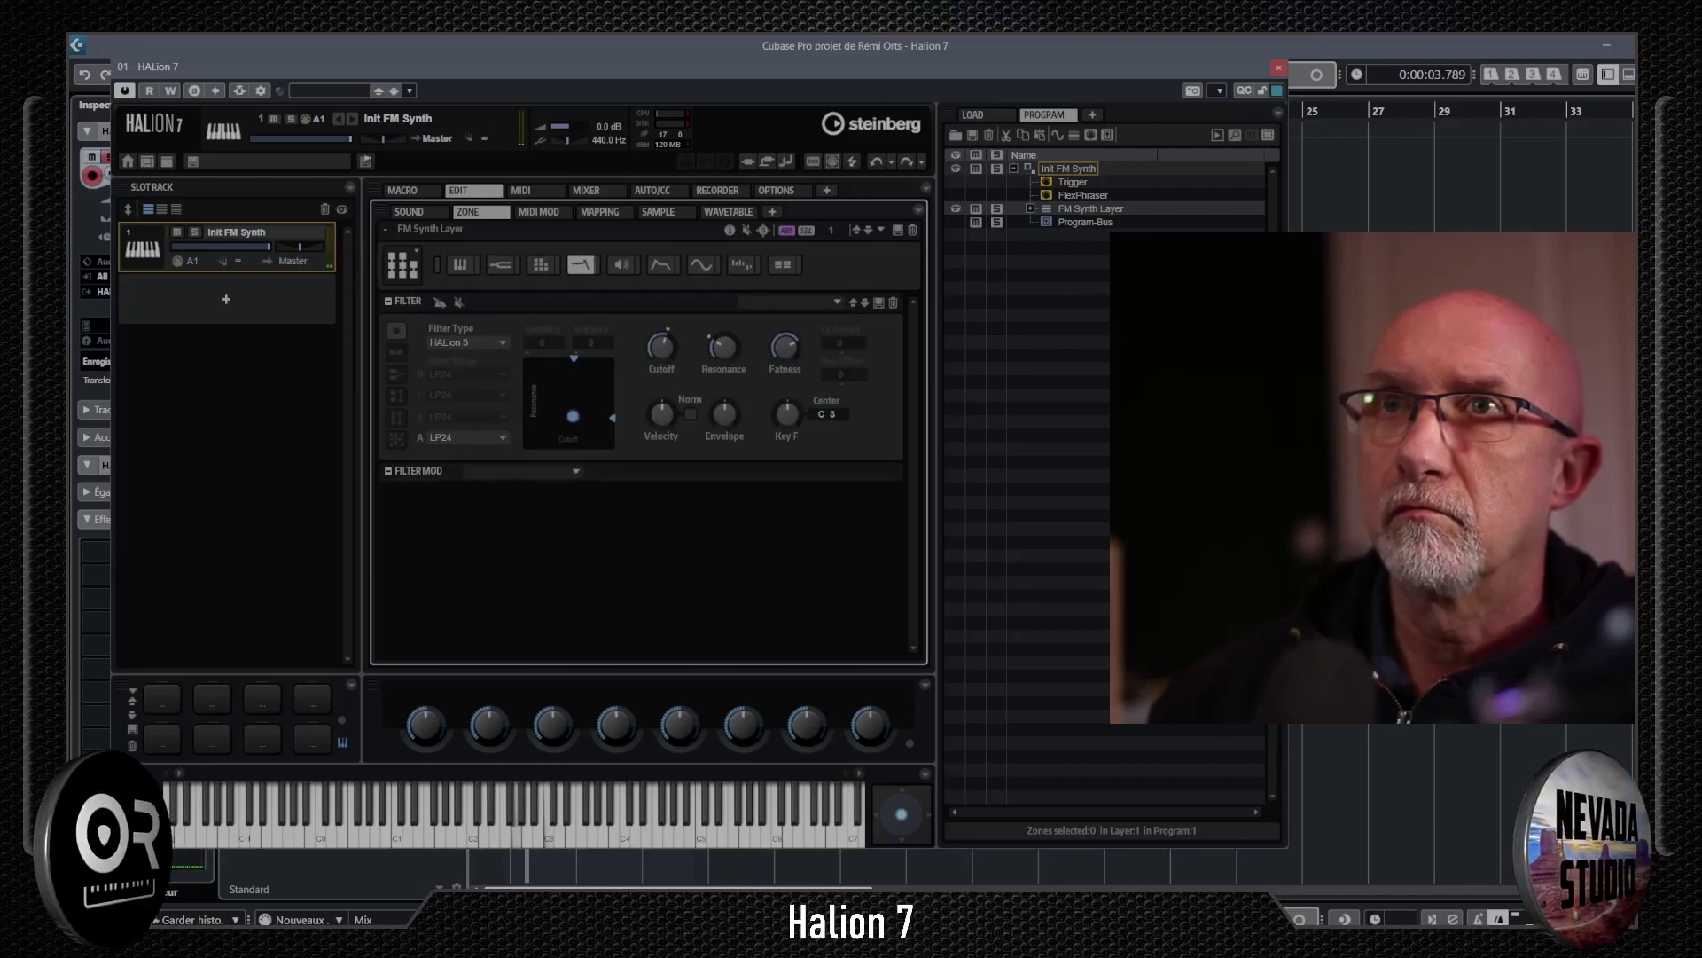
left_click_drag(723, 347, 724, 329)
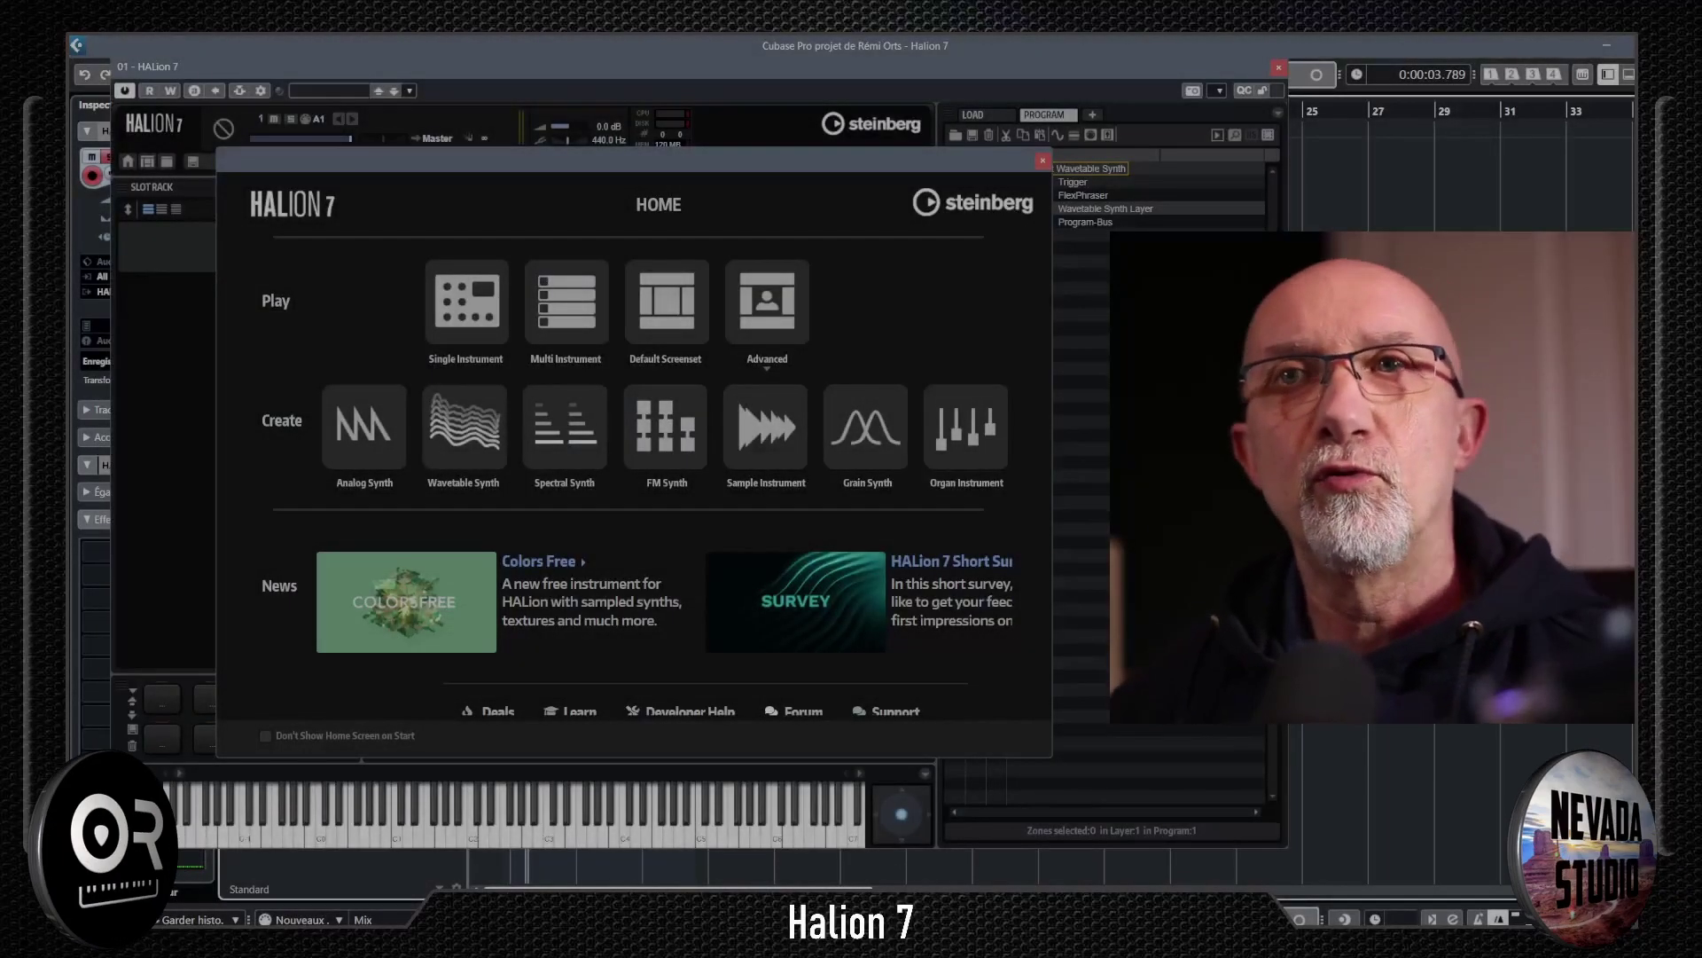
- Create a Wavetable Synth from the Home screen and check the wavetable preset list of OSC 1
left_click(464, 426)
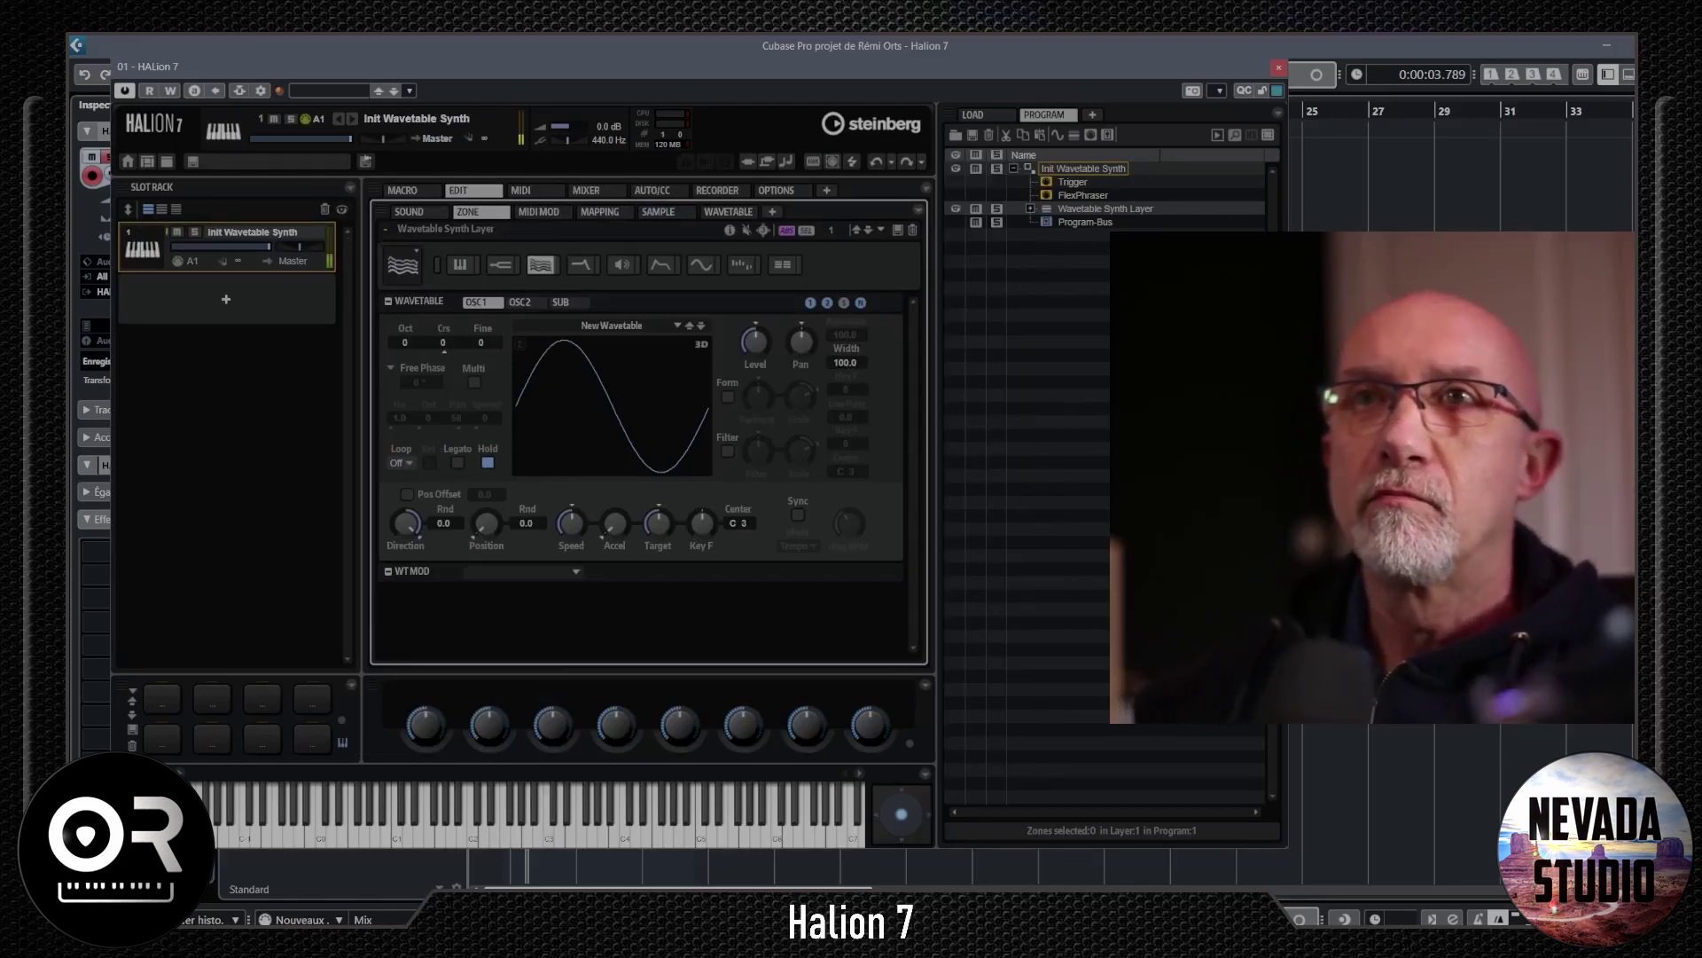
left_click(677, 325)
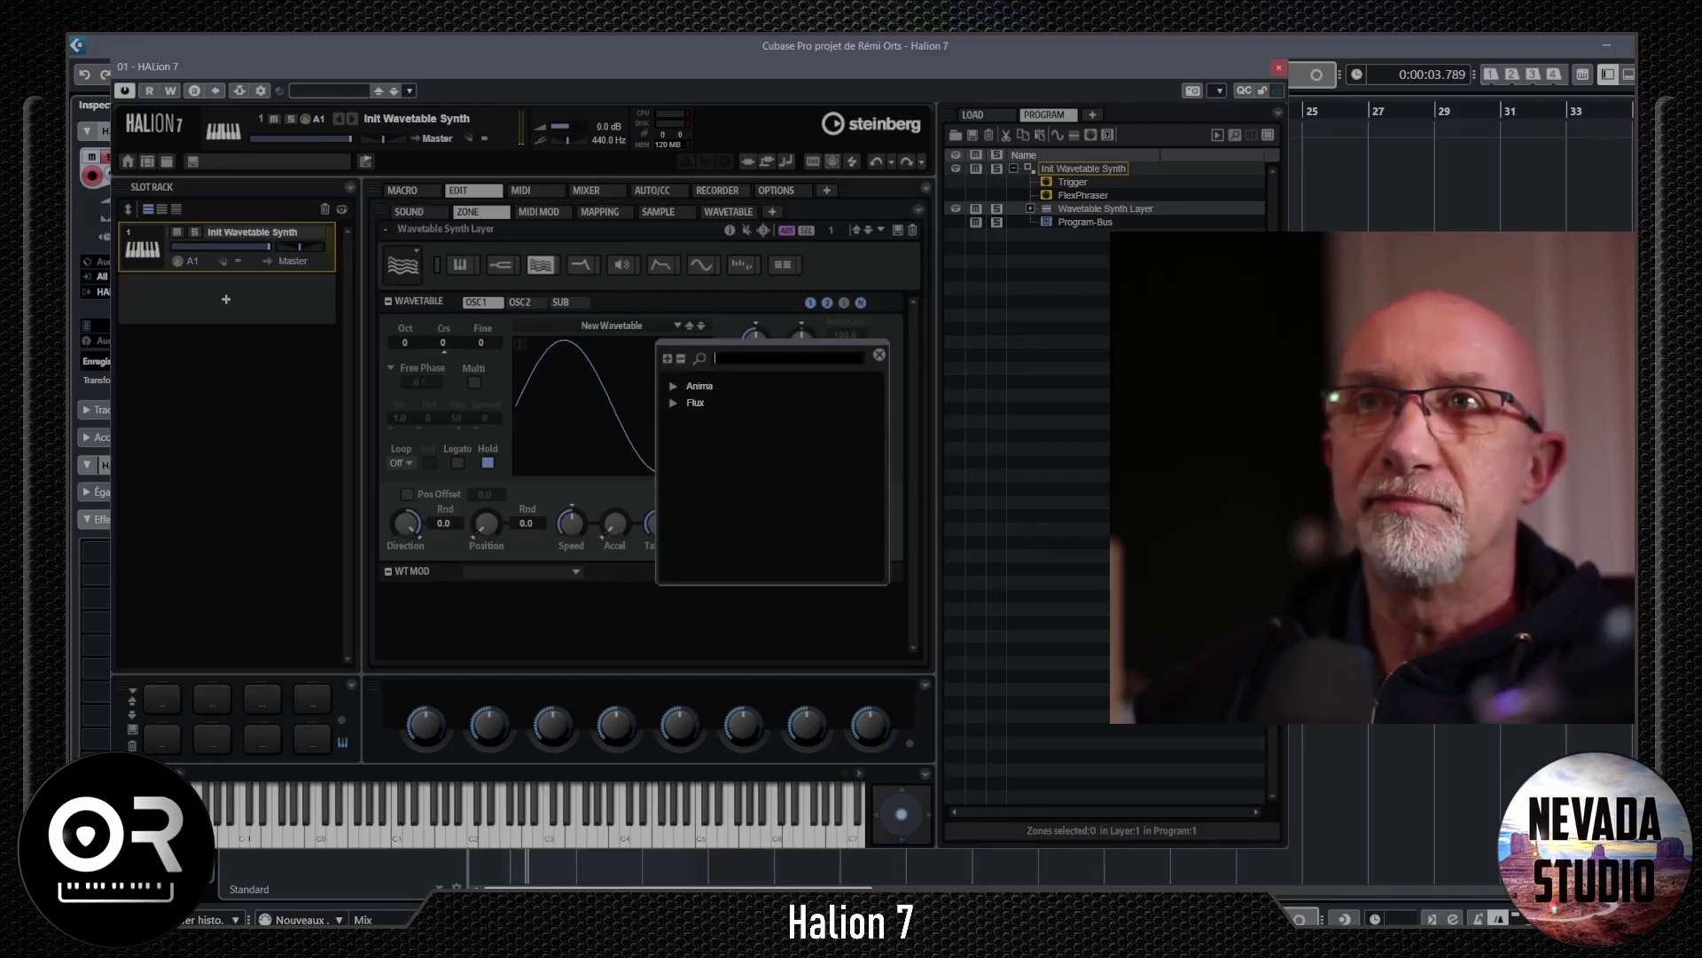
key("Escape")
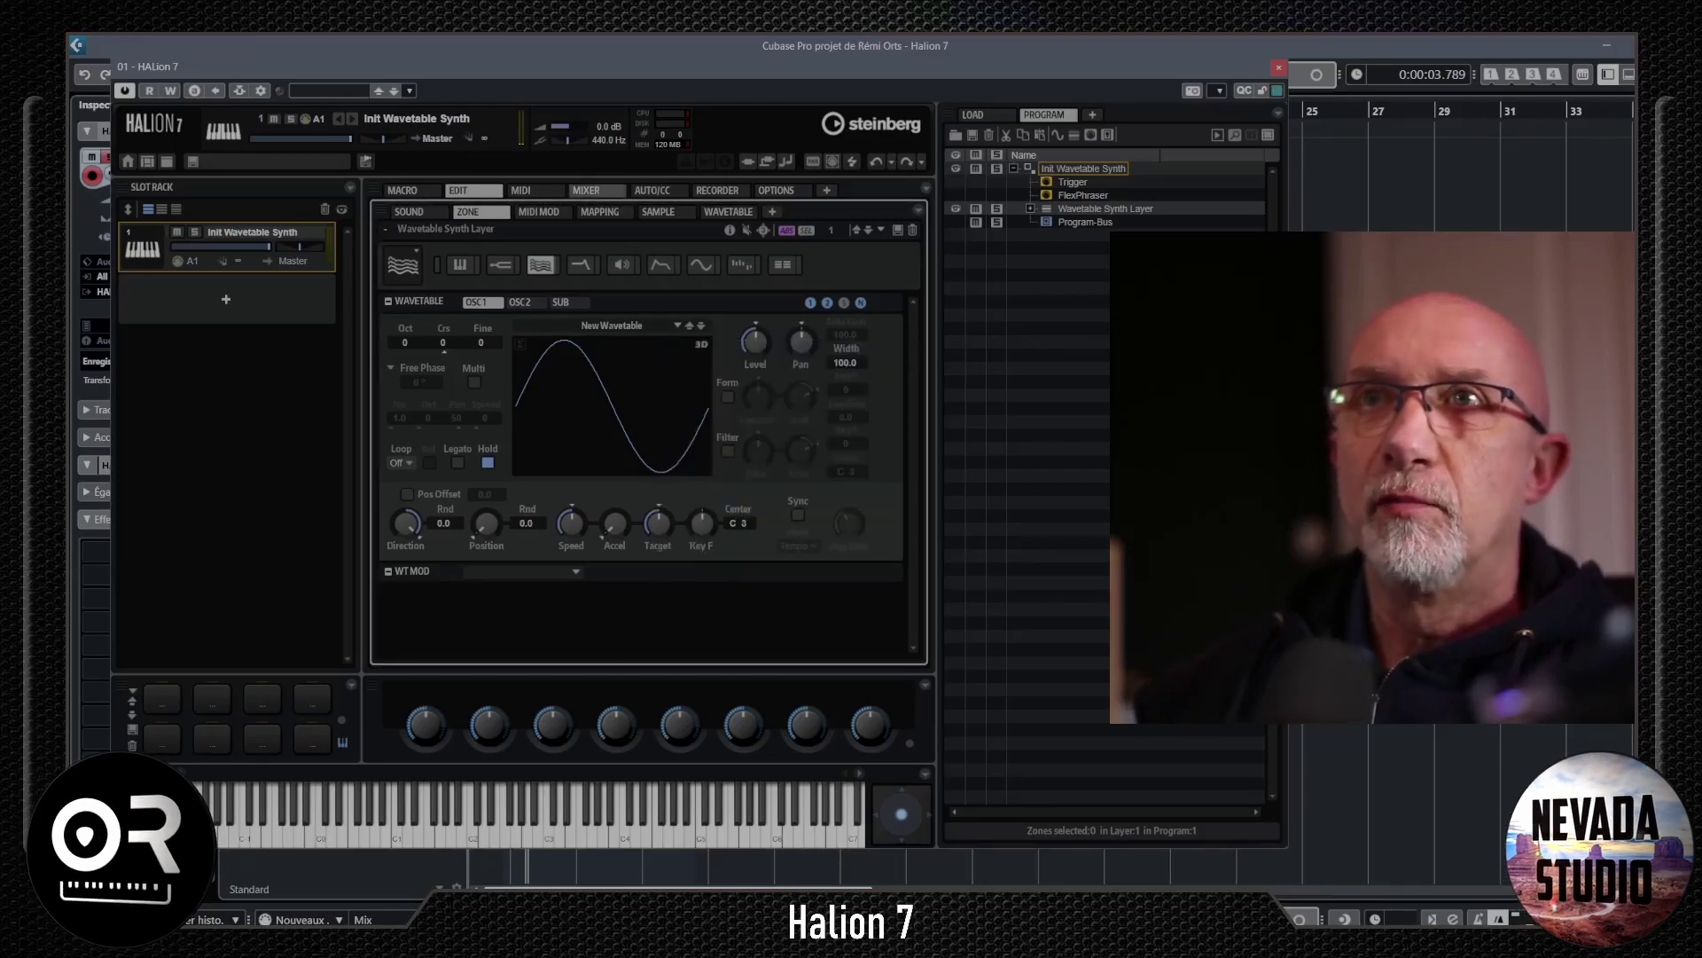
- Check the master output's effect slots in the Mixer and return to the wavetable zone editor
left_click(587, 190)
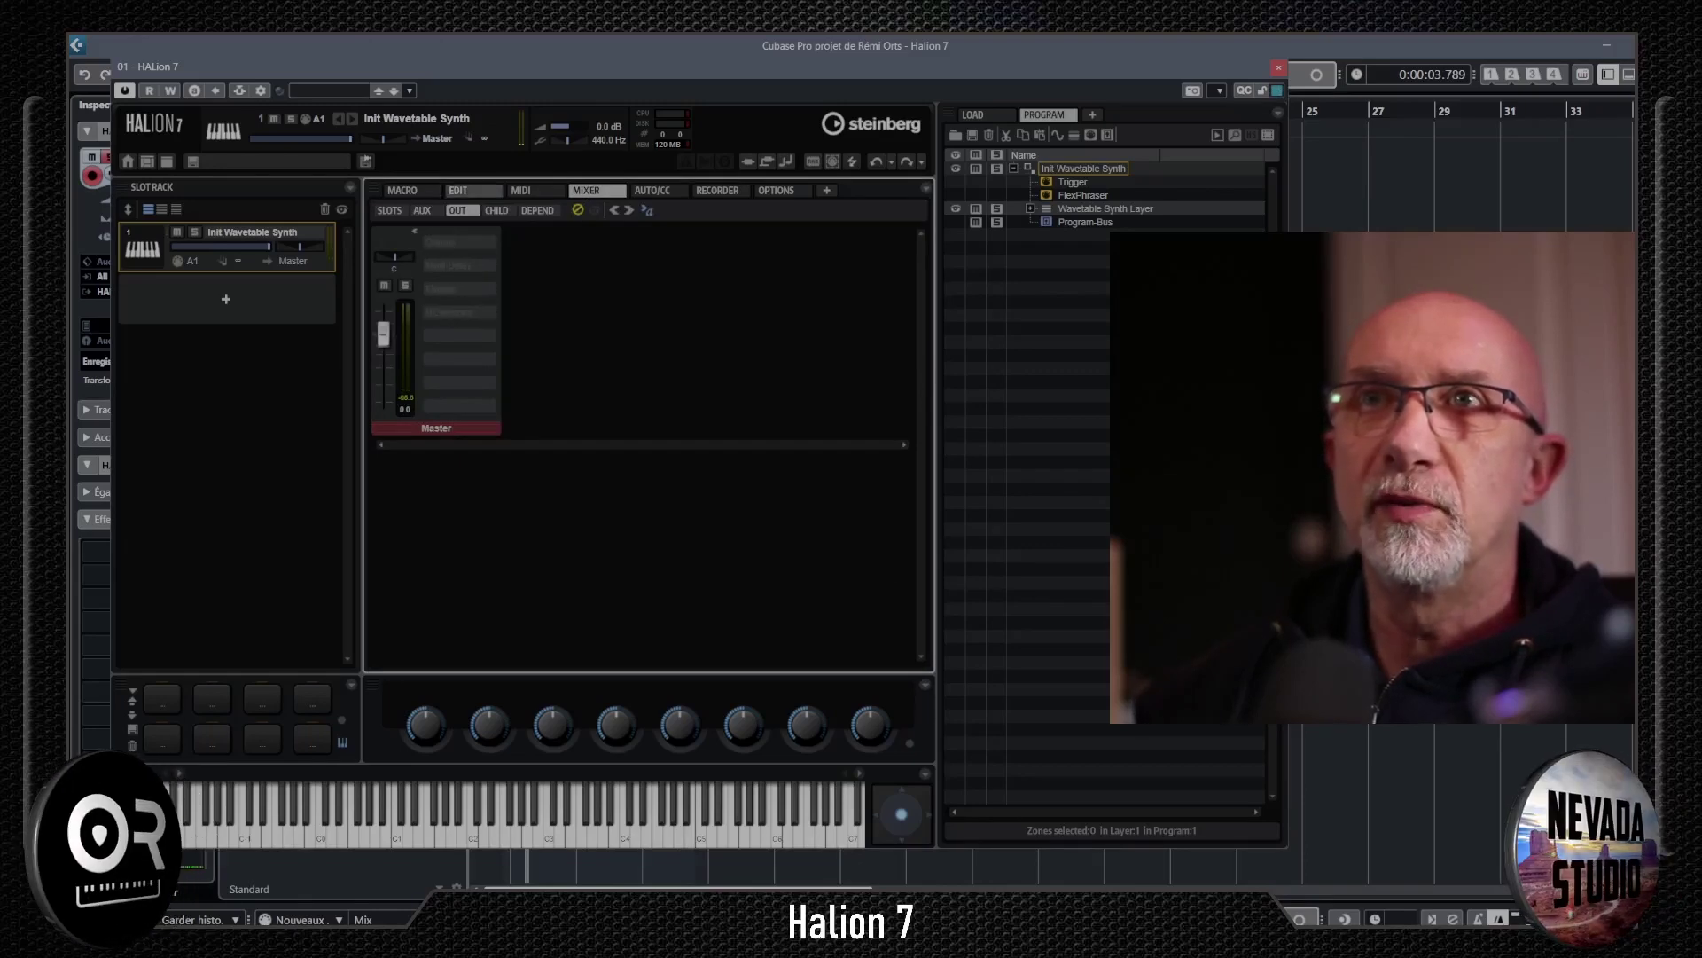
left_click(458, 189)
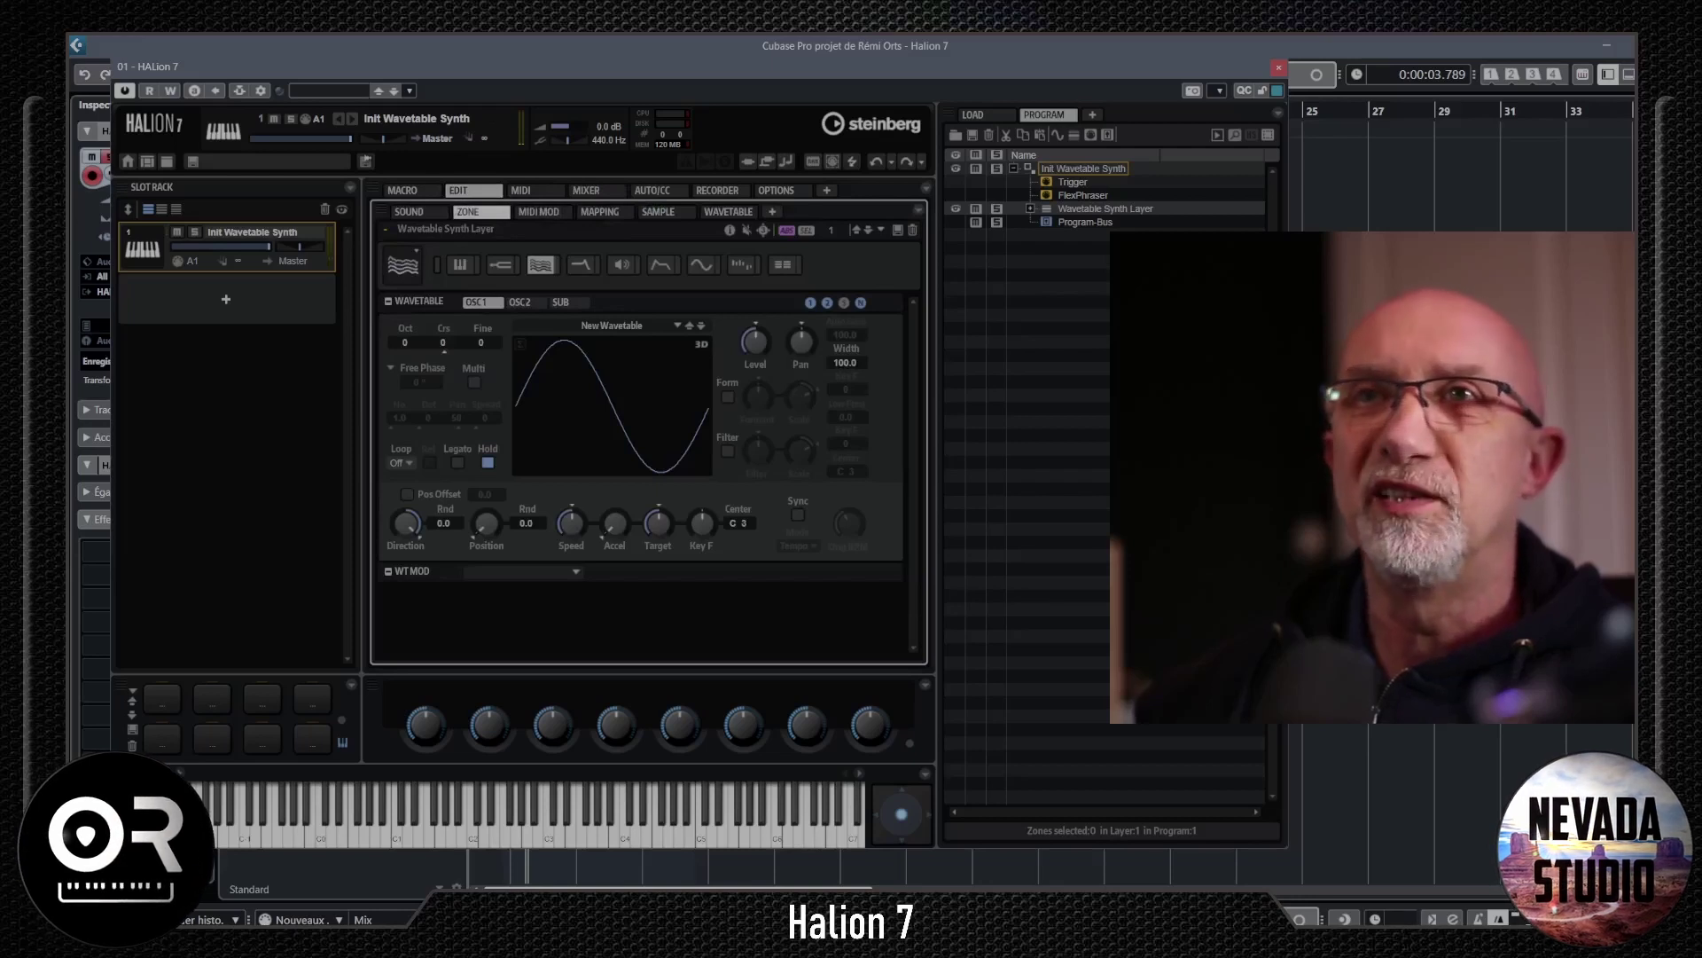
- Browse the Anima wavetable categories for OSC 1 without loading one, and pan the oscillator to the right
left_click(678, 325)
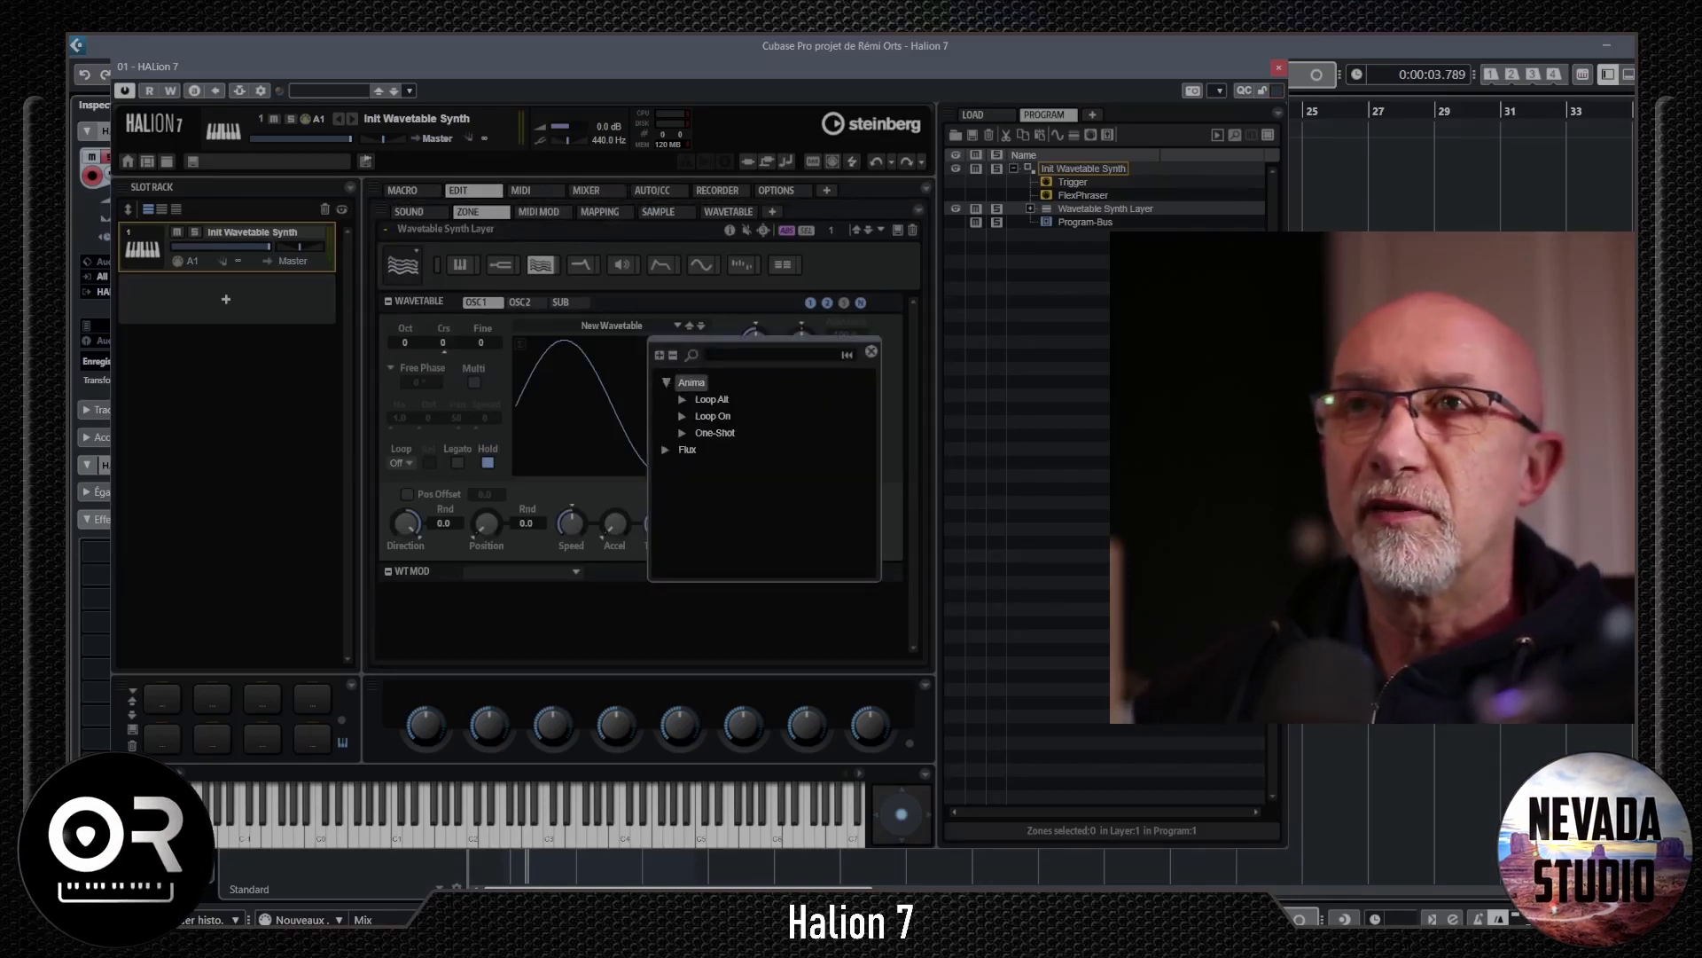
key("Right")
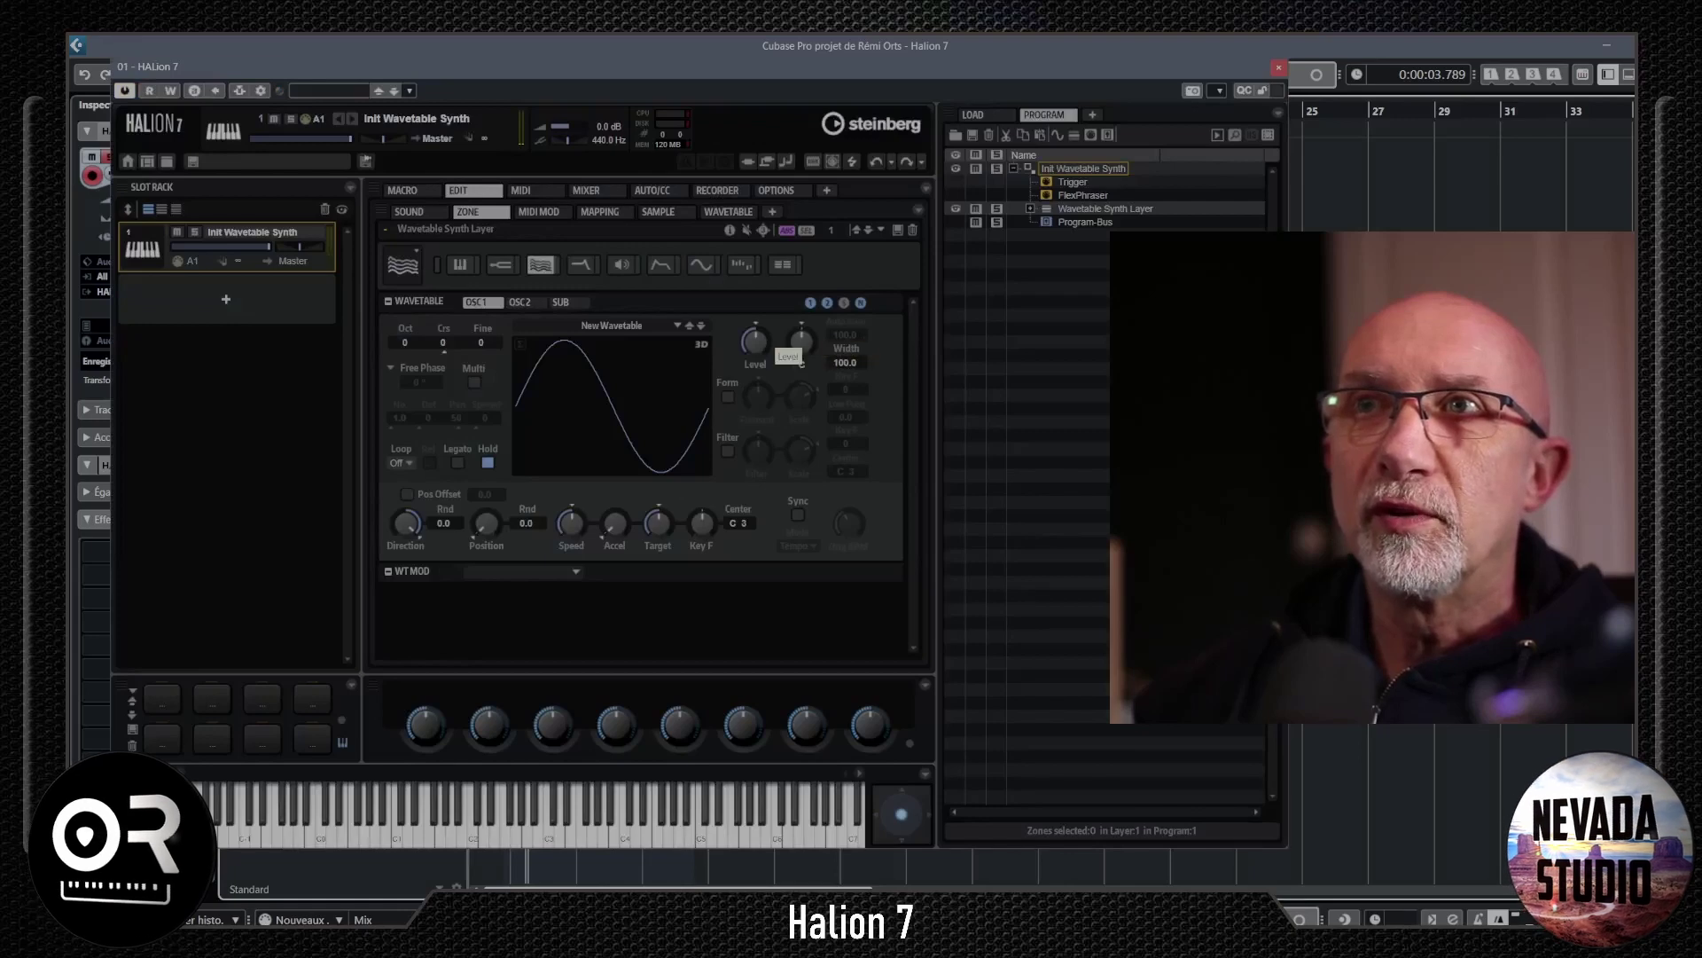
left_click_drag(801, 342, 801, 330)
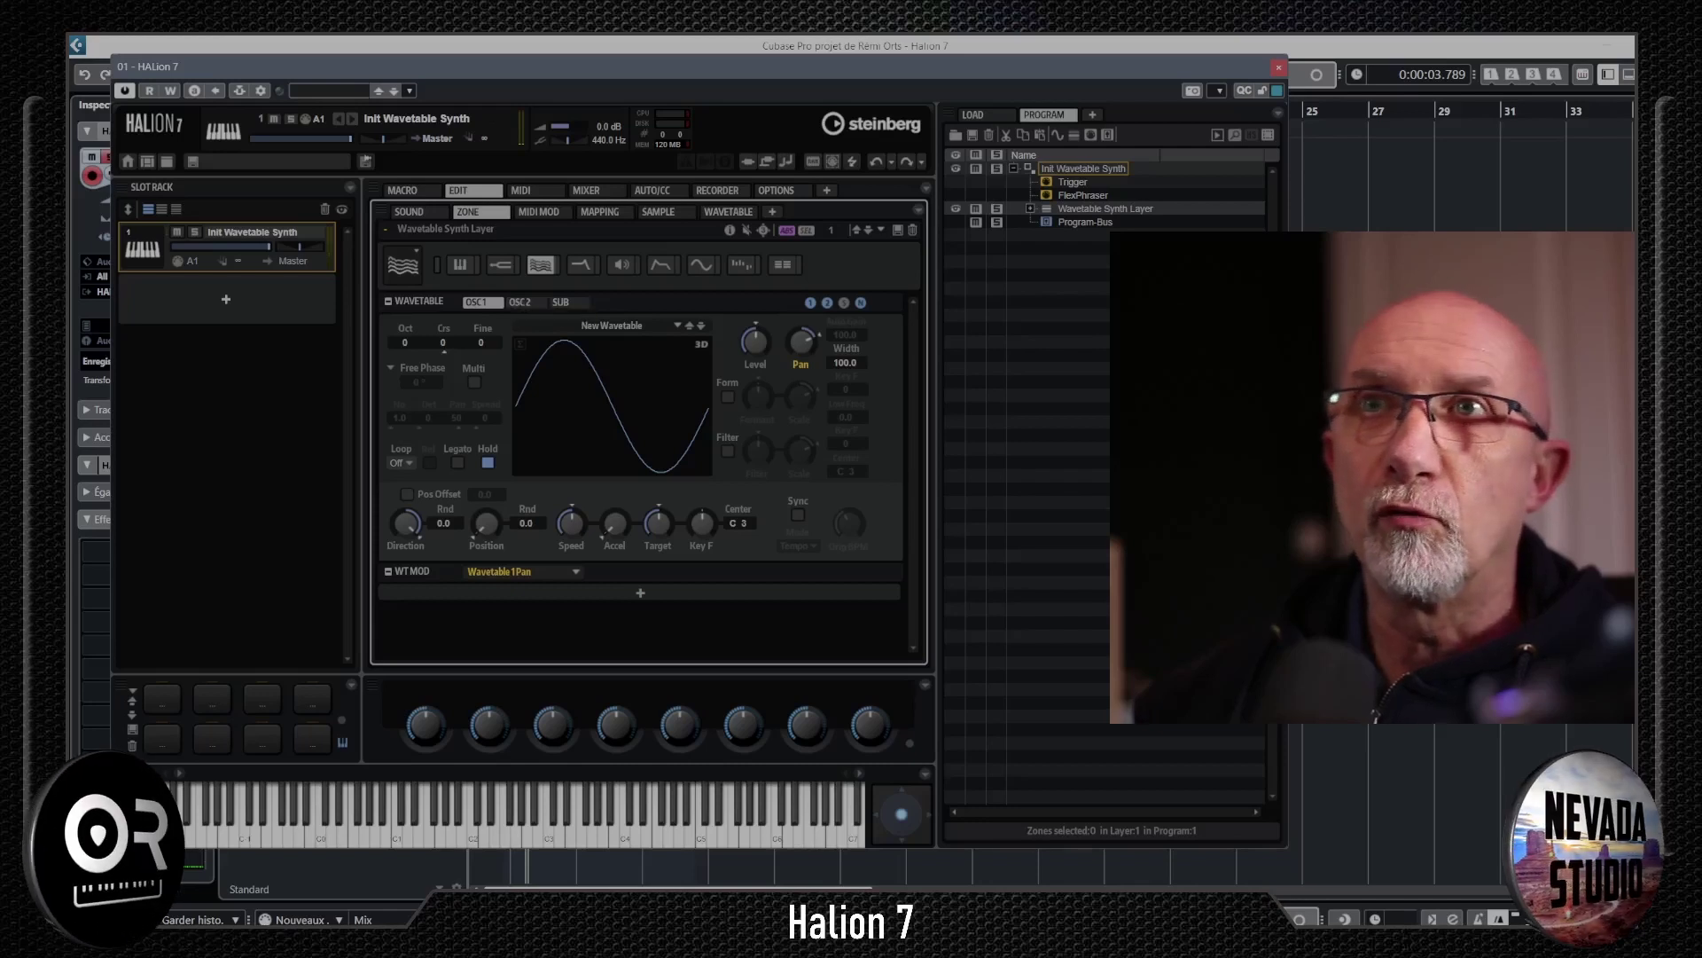
- Audition several Flux FM wavetables for OSC 2 and keep Sine FM loaded
left_click(521, 302)
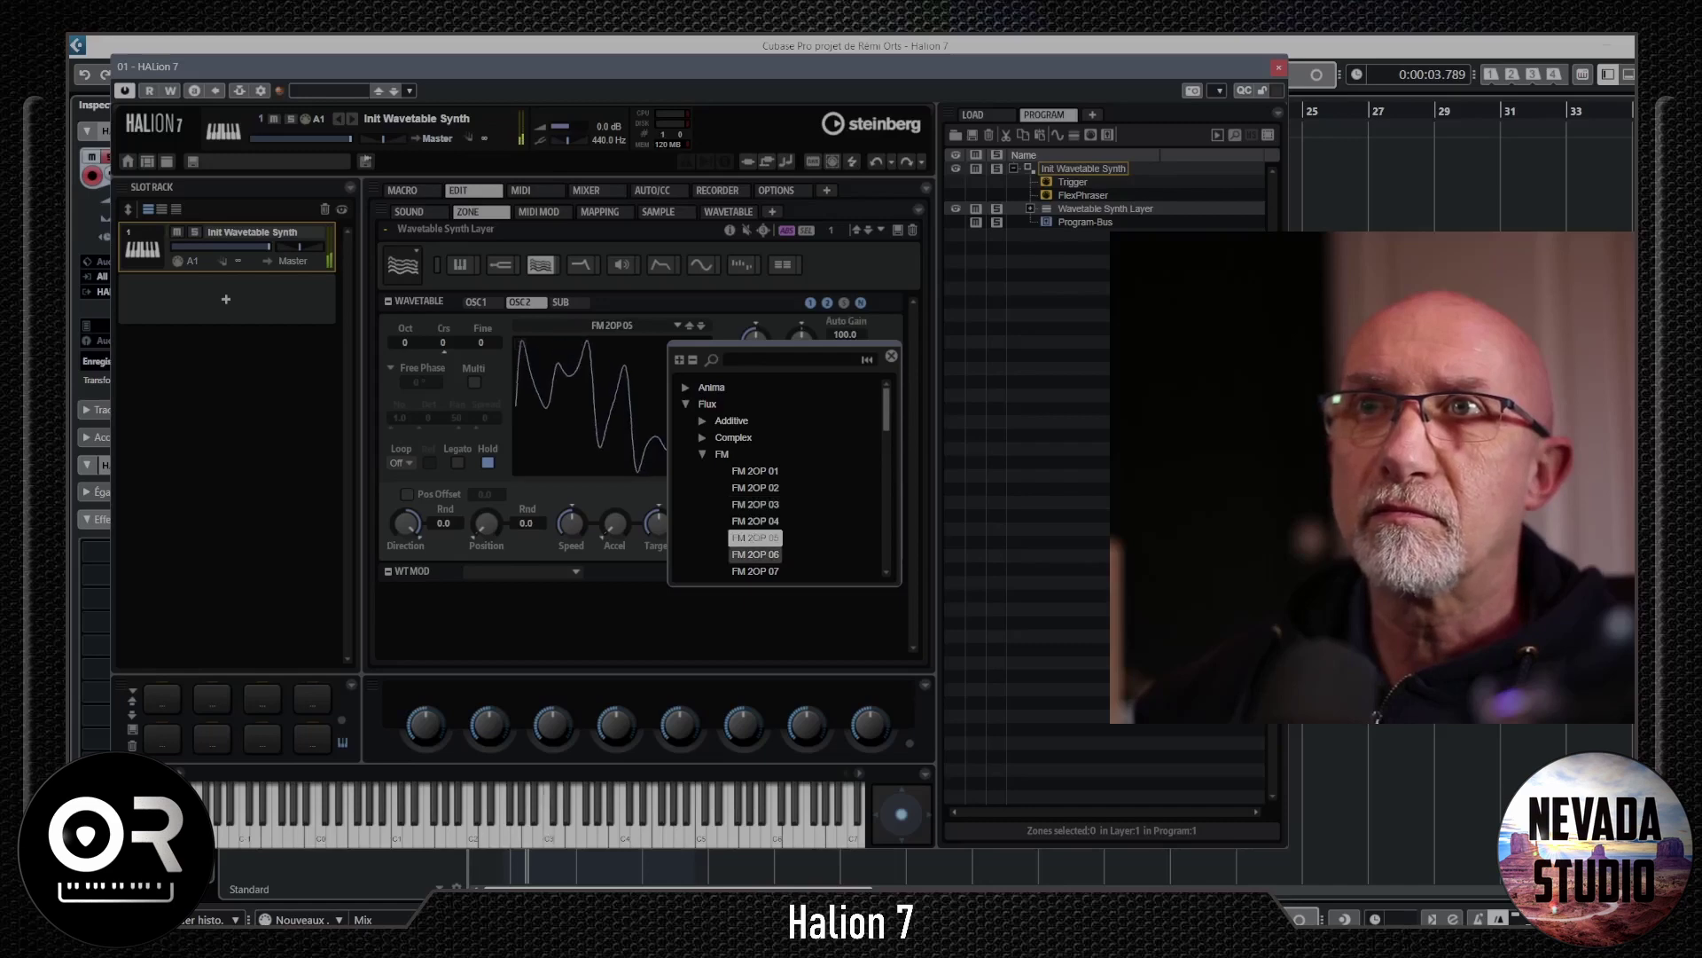
left_click(755, 554)
scroll(763, 488, "down", 10)
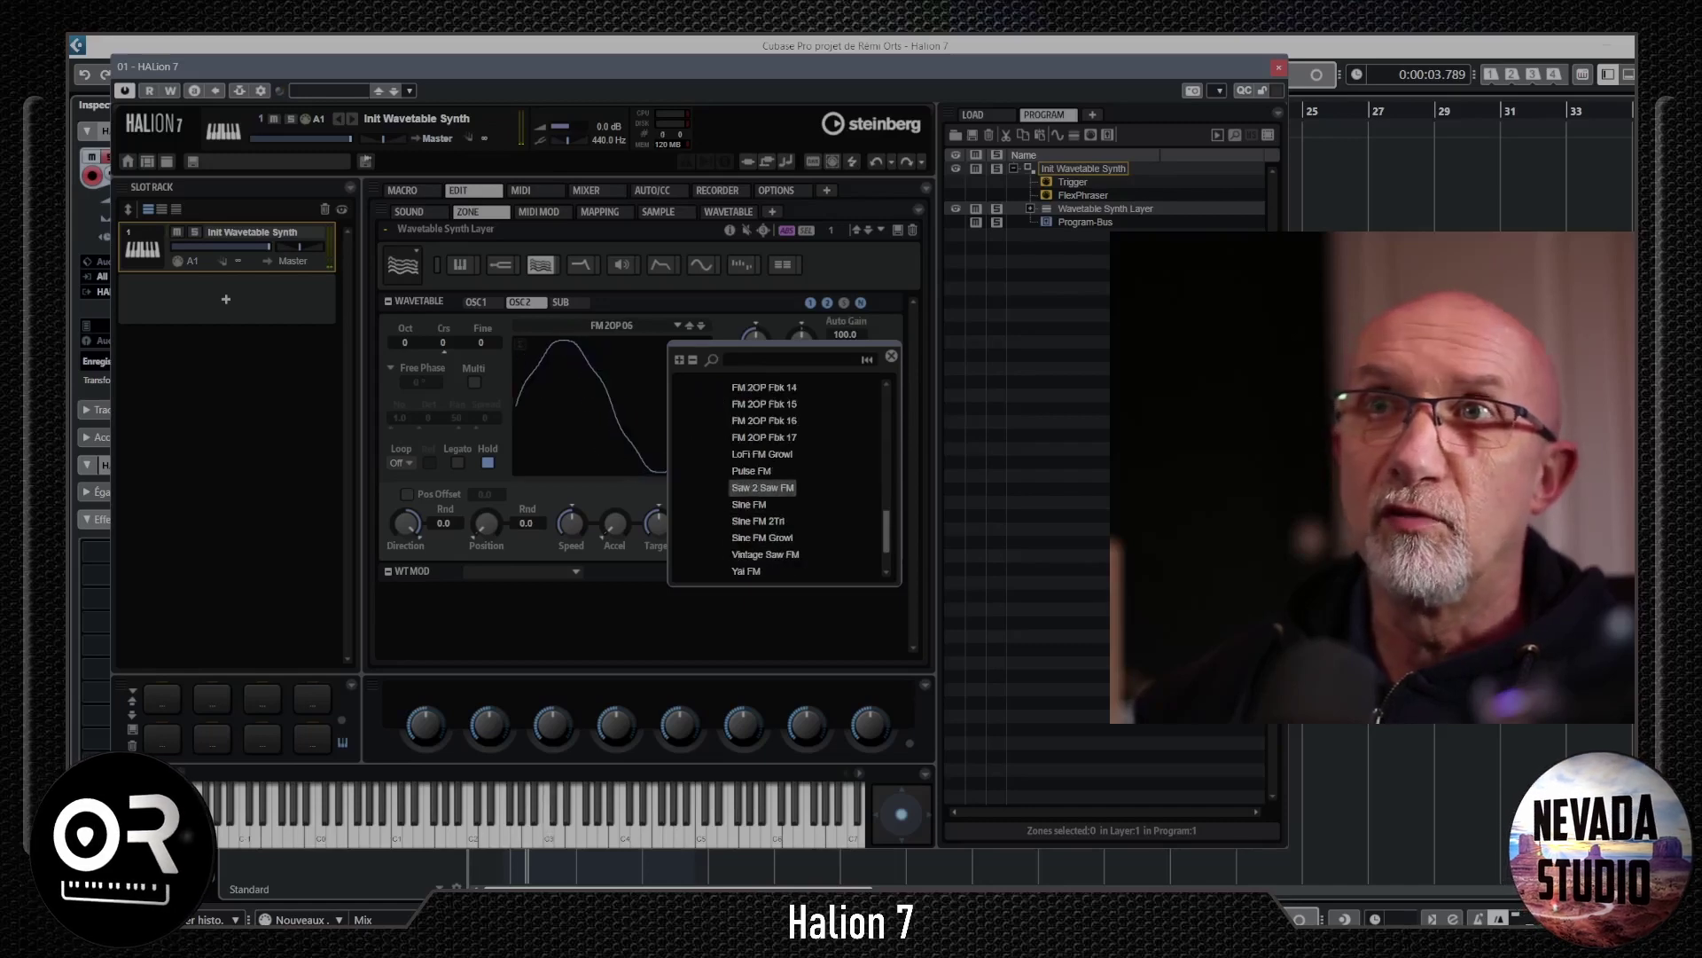
left_click(764, 404)
scroll(747, 500, "down", 3)
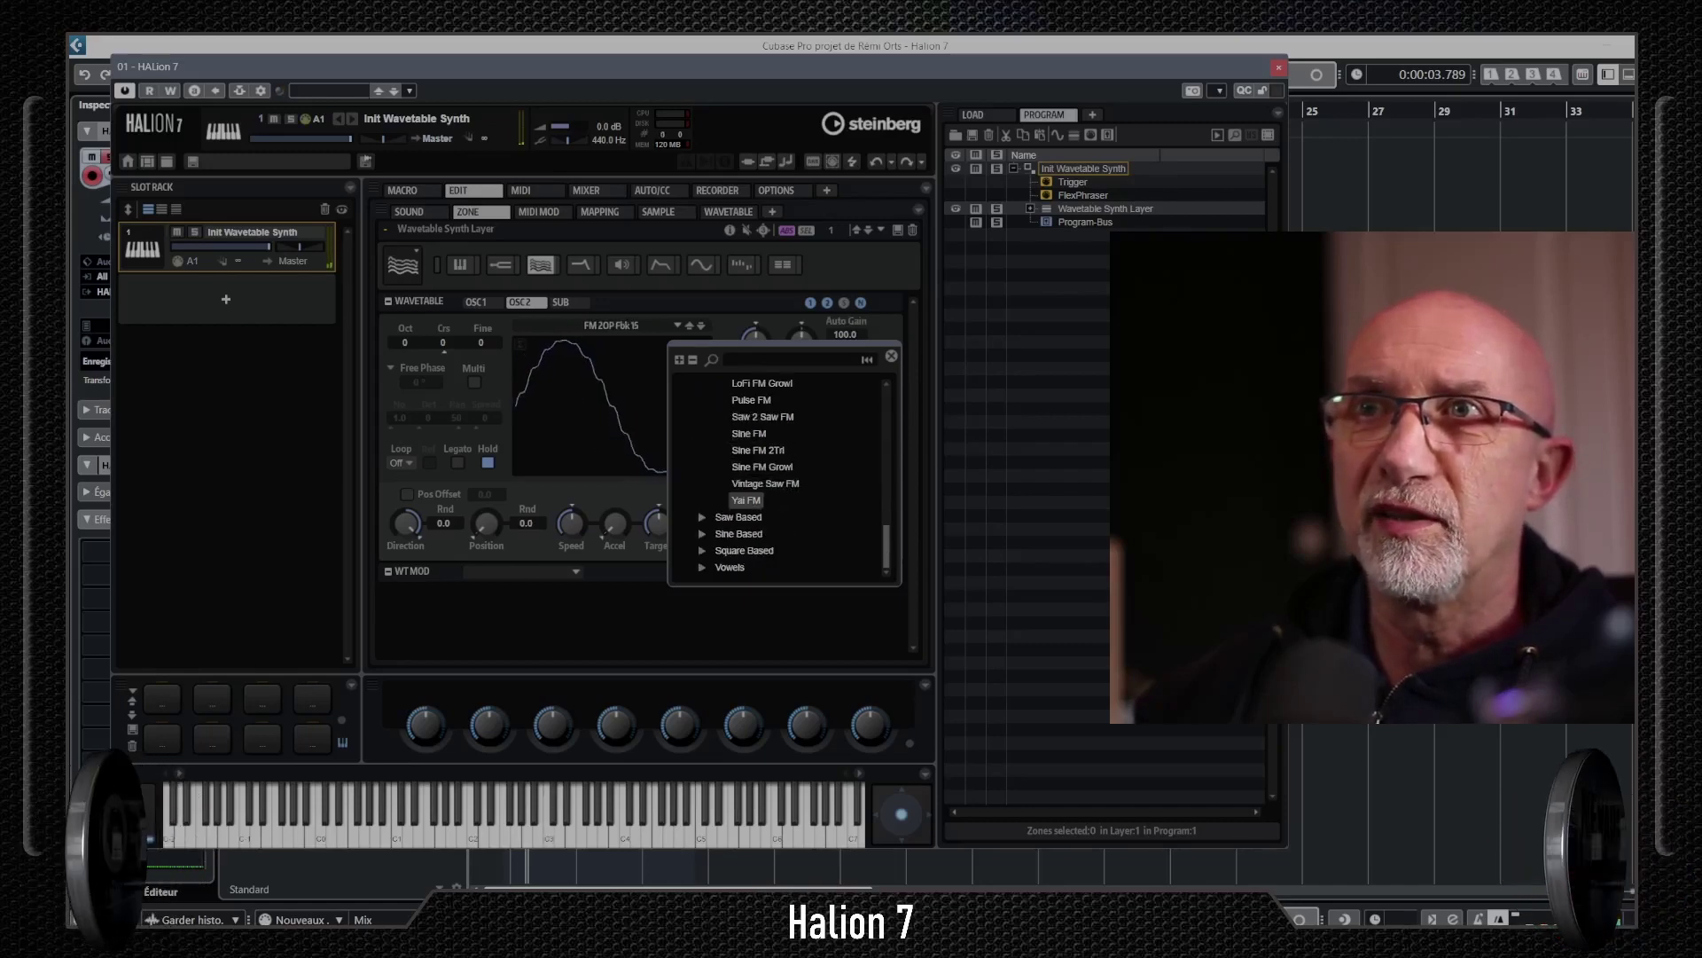
left_click(749, 434)
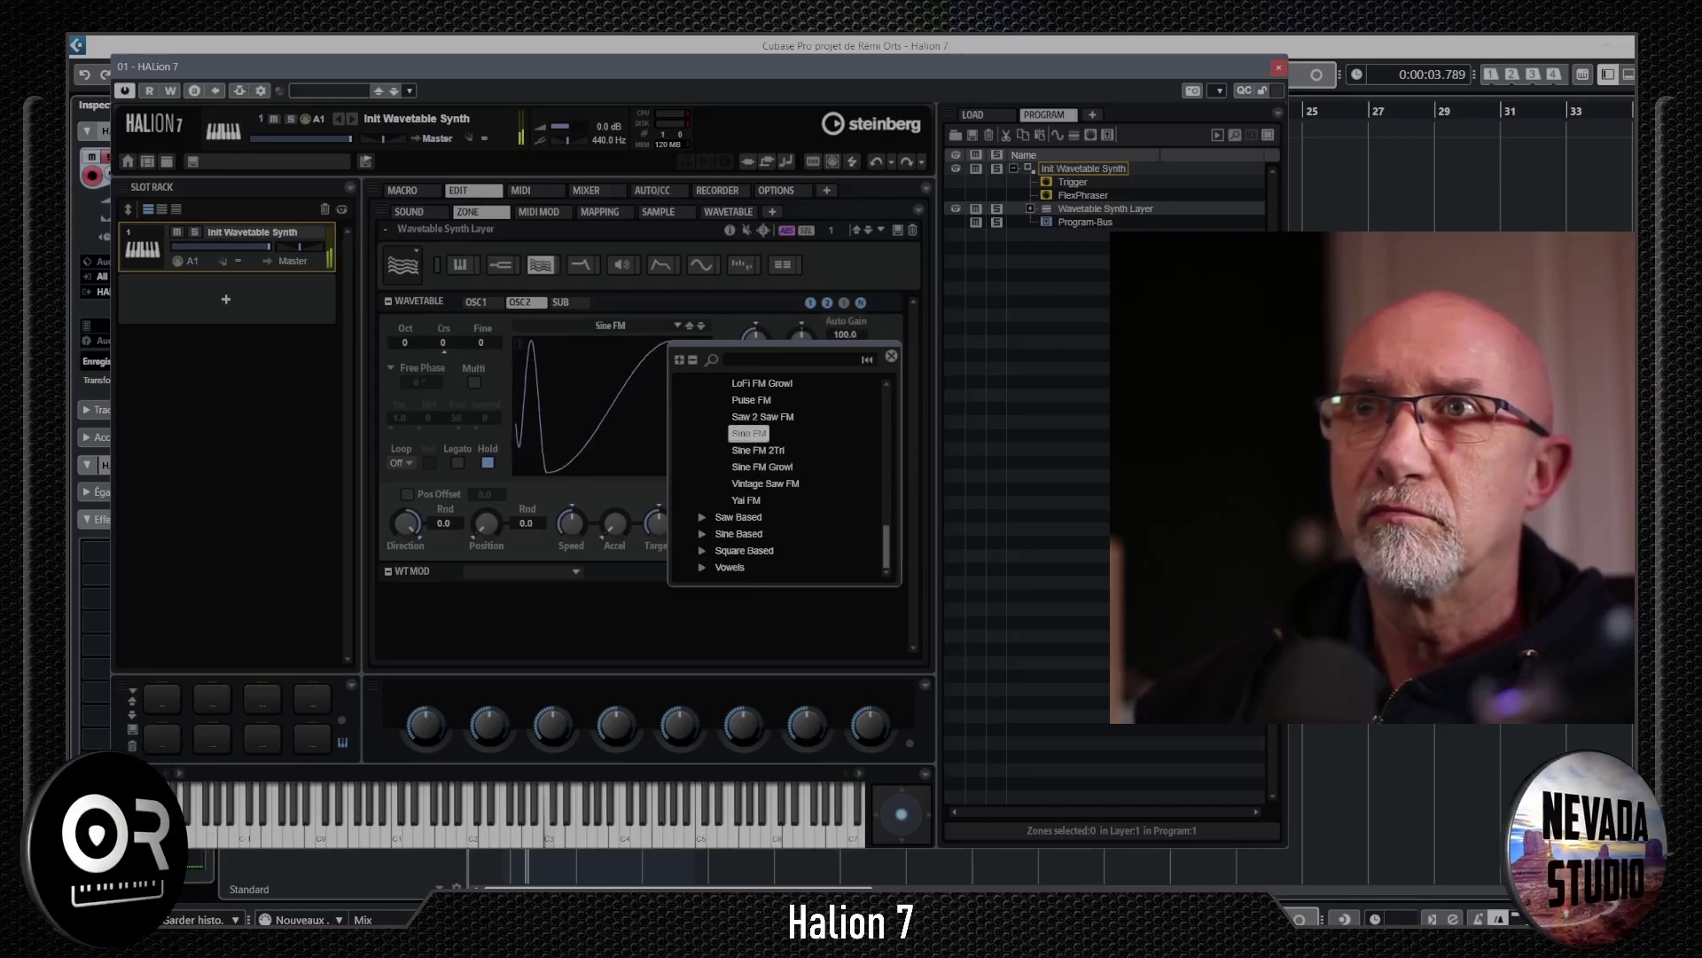
key("Escape")
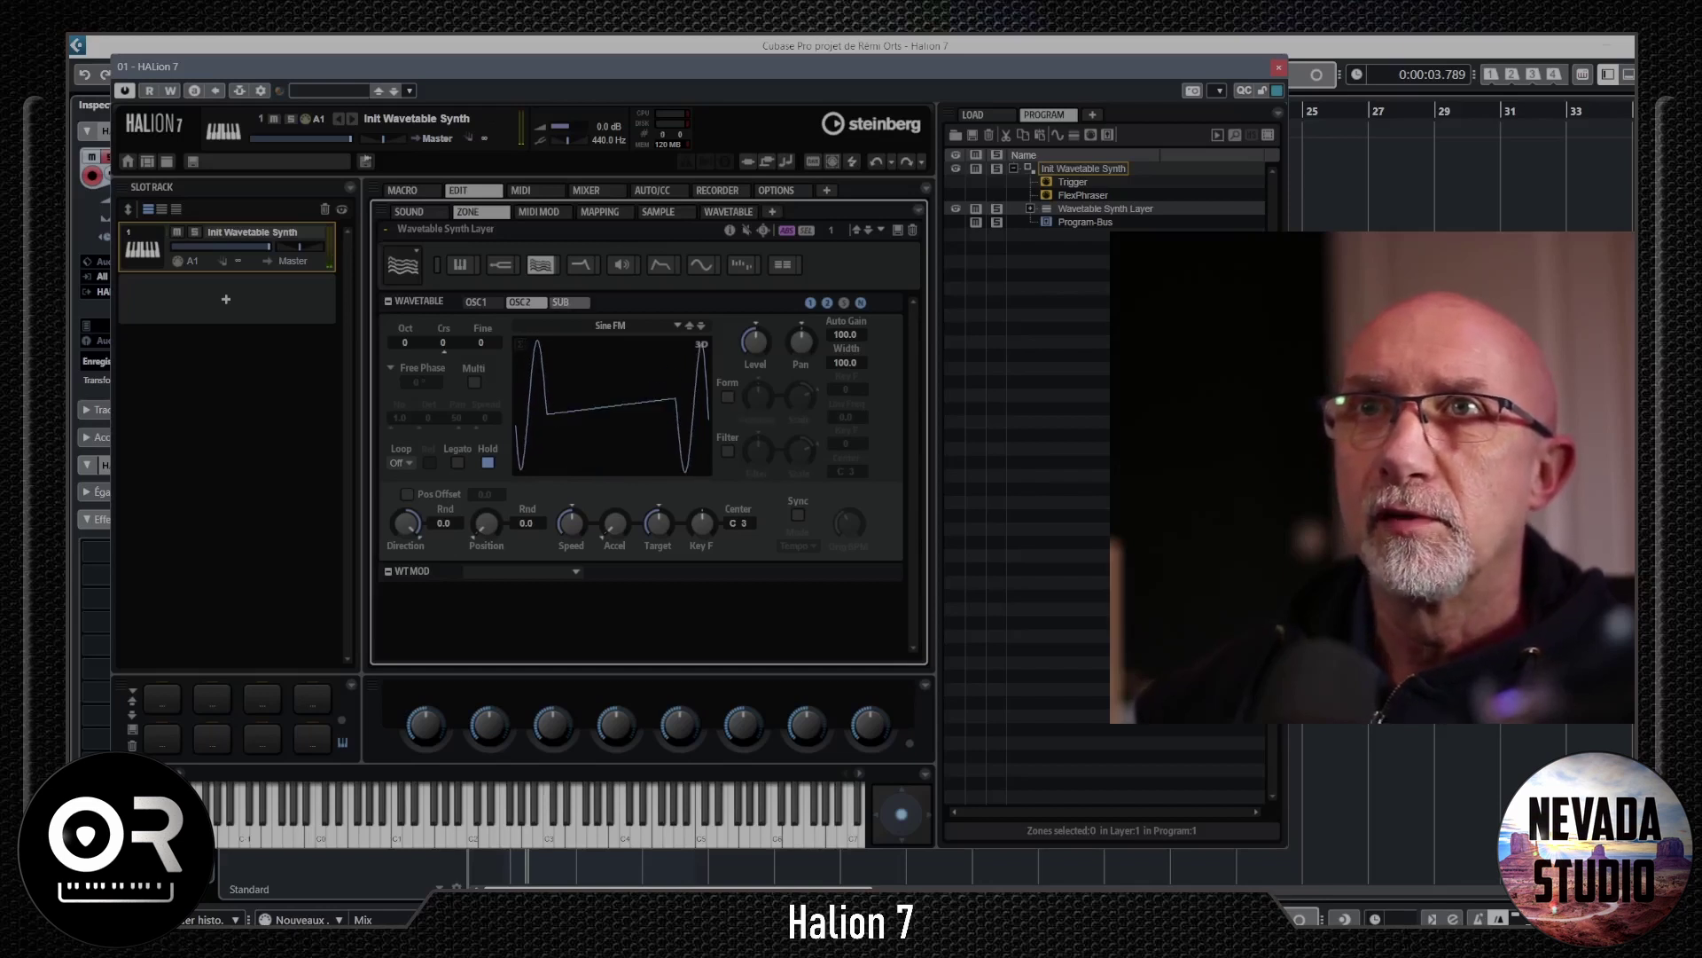
- Load the Kick 01 drum attack as the noise sample in the SUB section, and lower its Speed and Key Follow
left_click(561, 302)
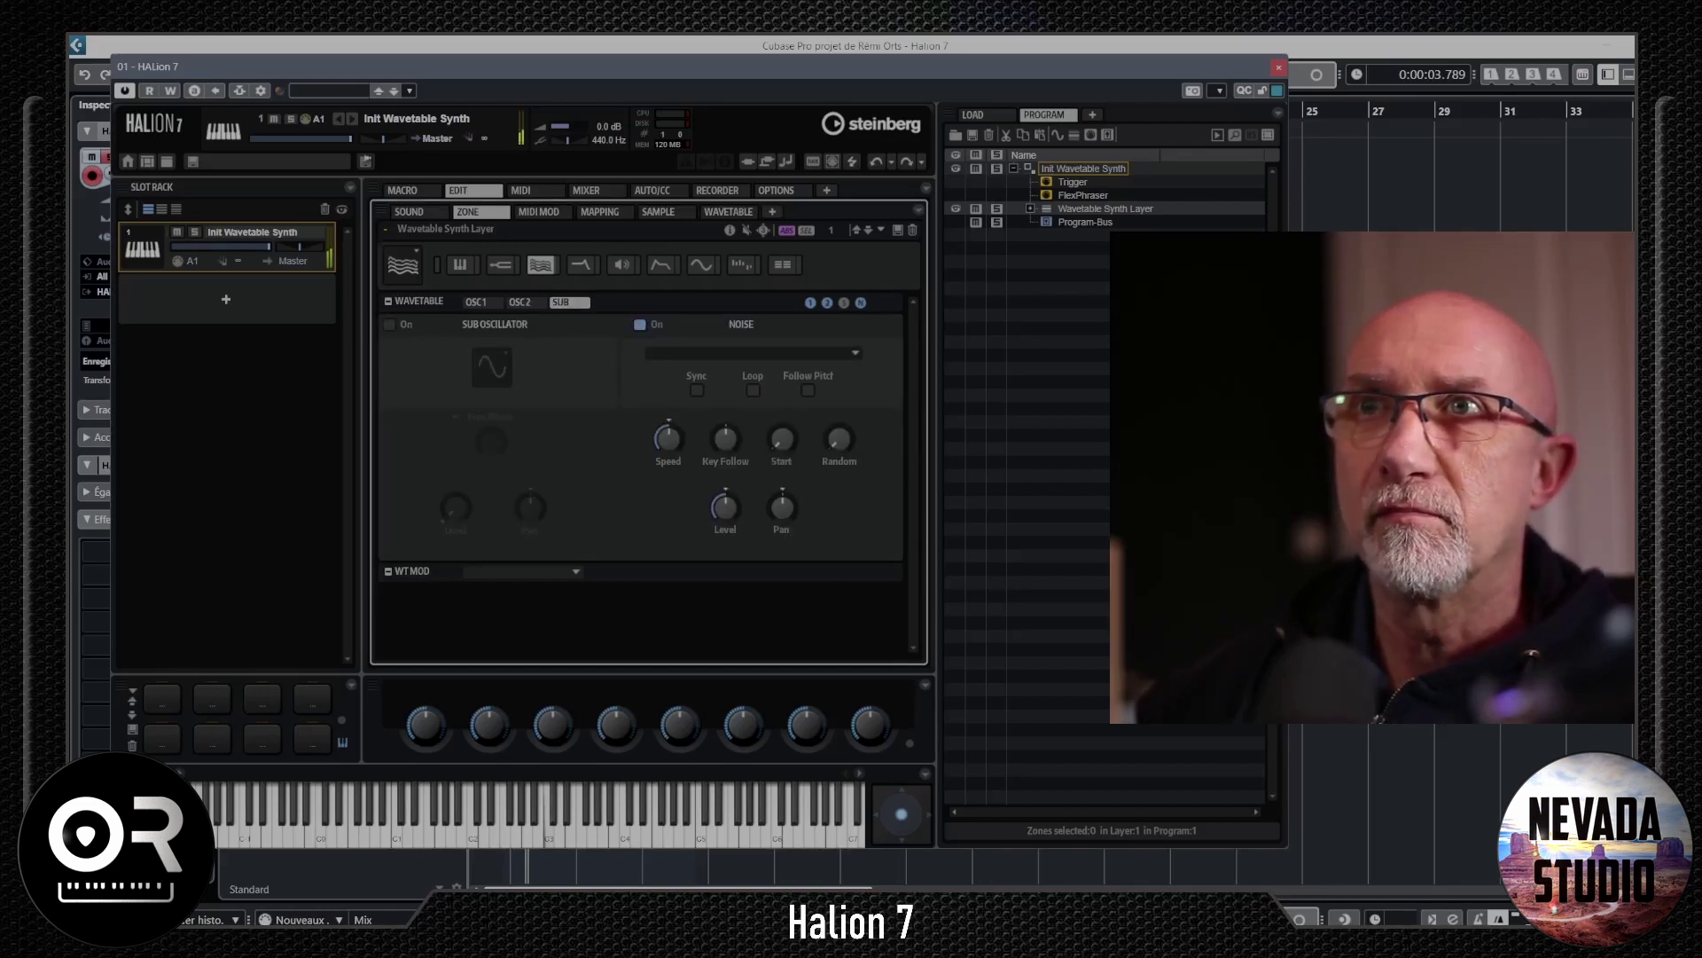
left_click(754, 353)
left_click(786, 427)
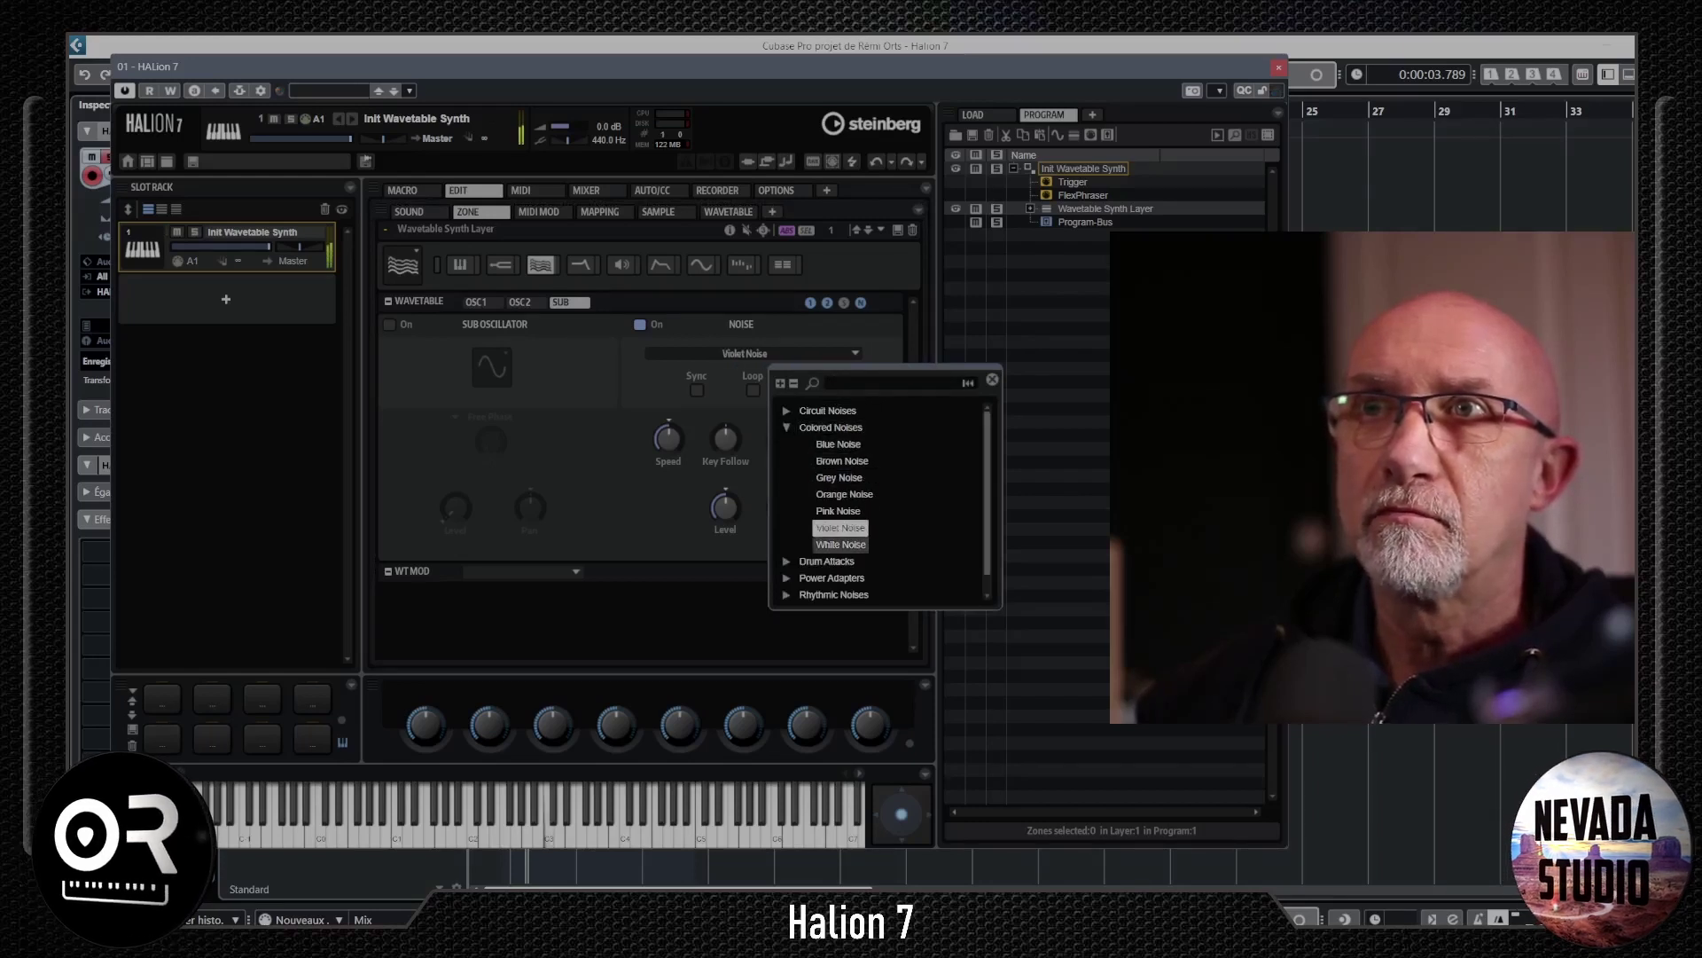
left_click(826, 562)
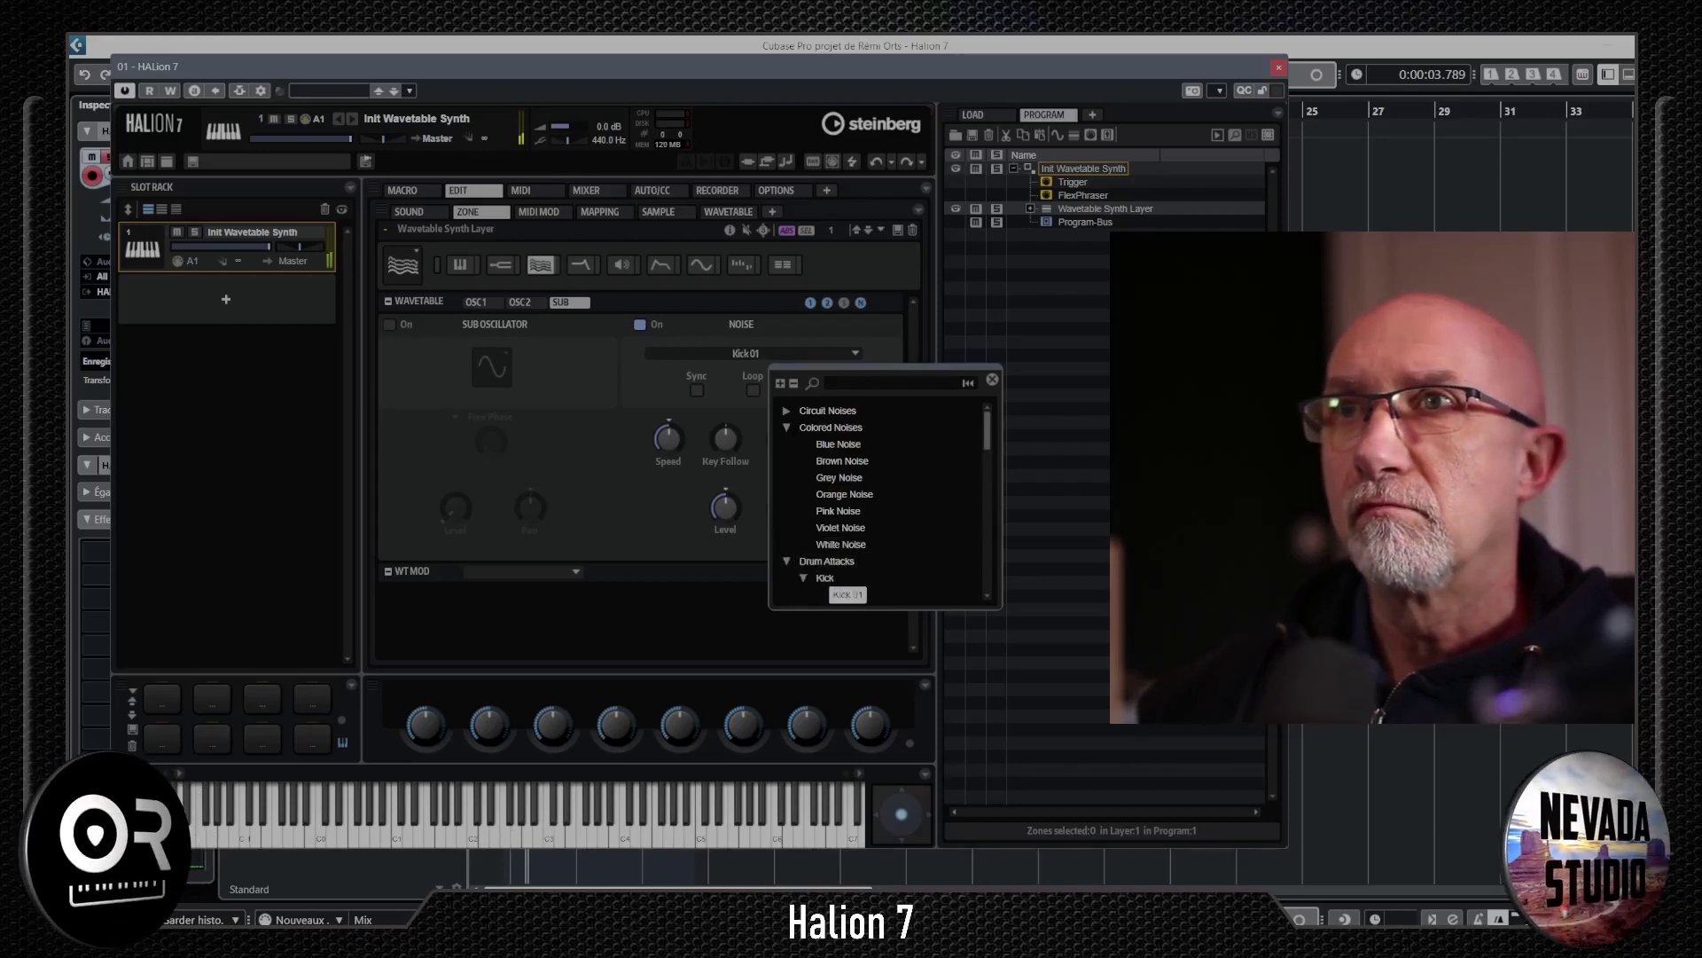
key("Return")
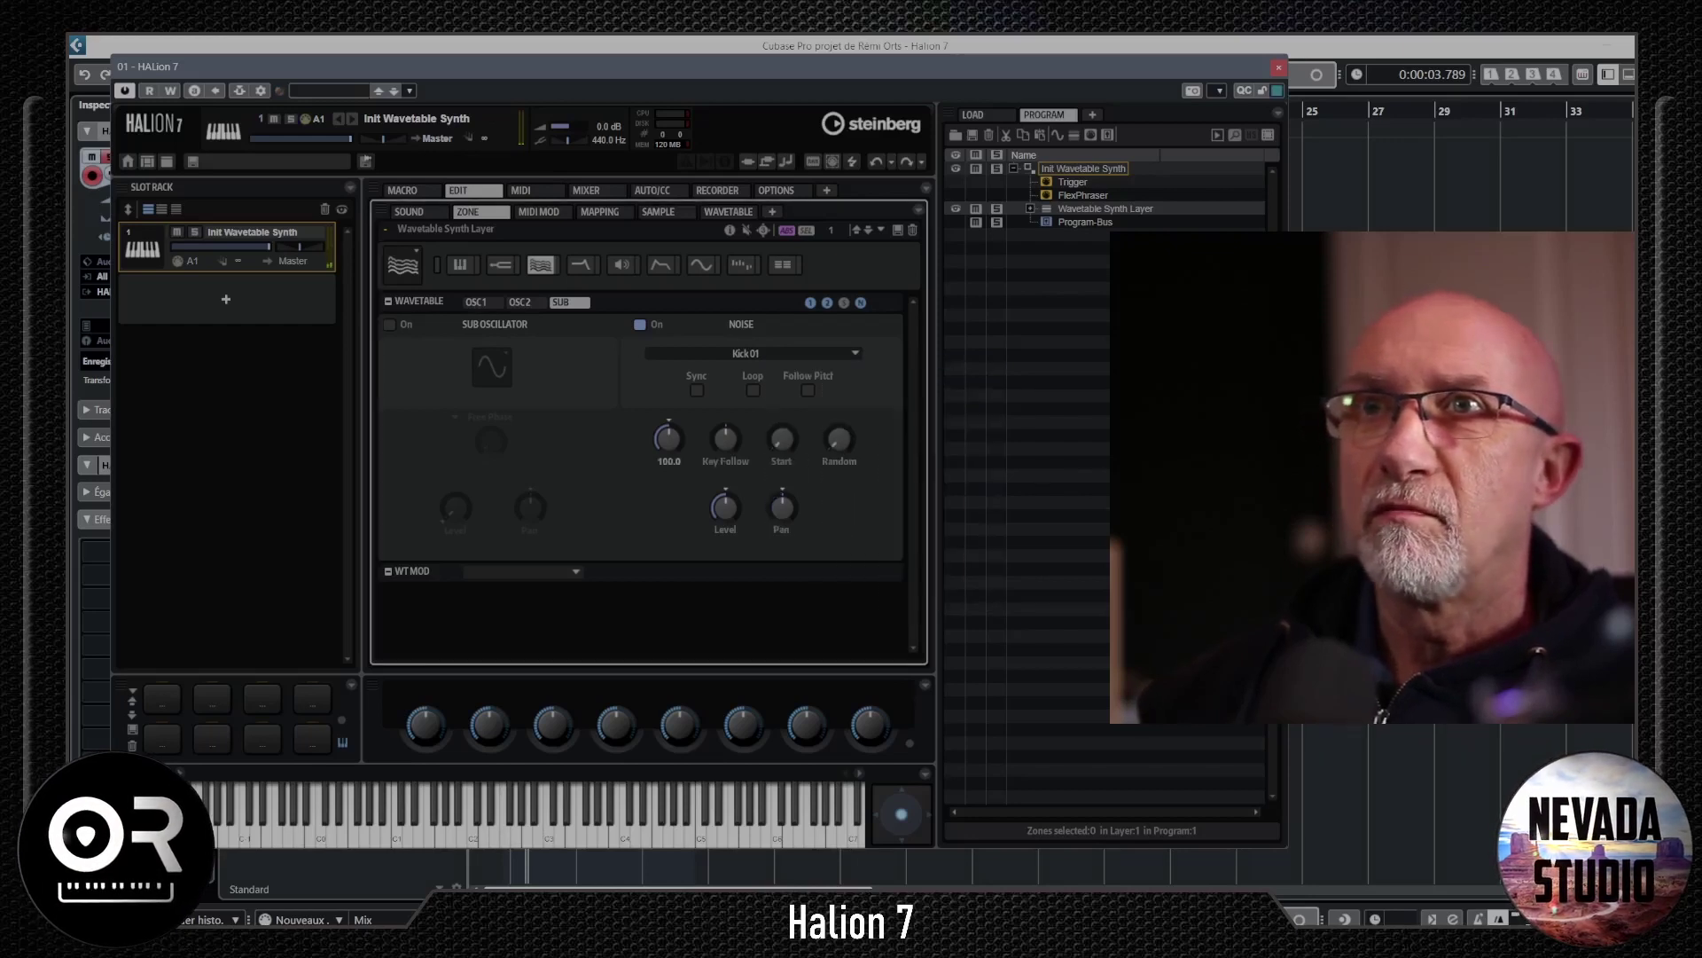
left_click_drag(668, 438, 725, 456)
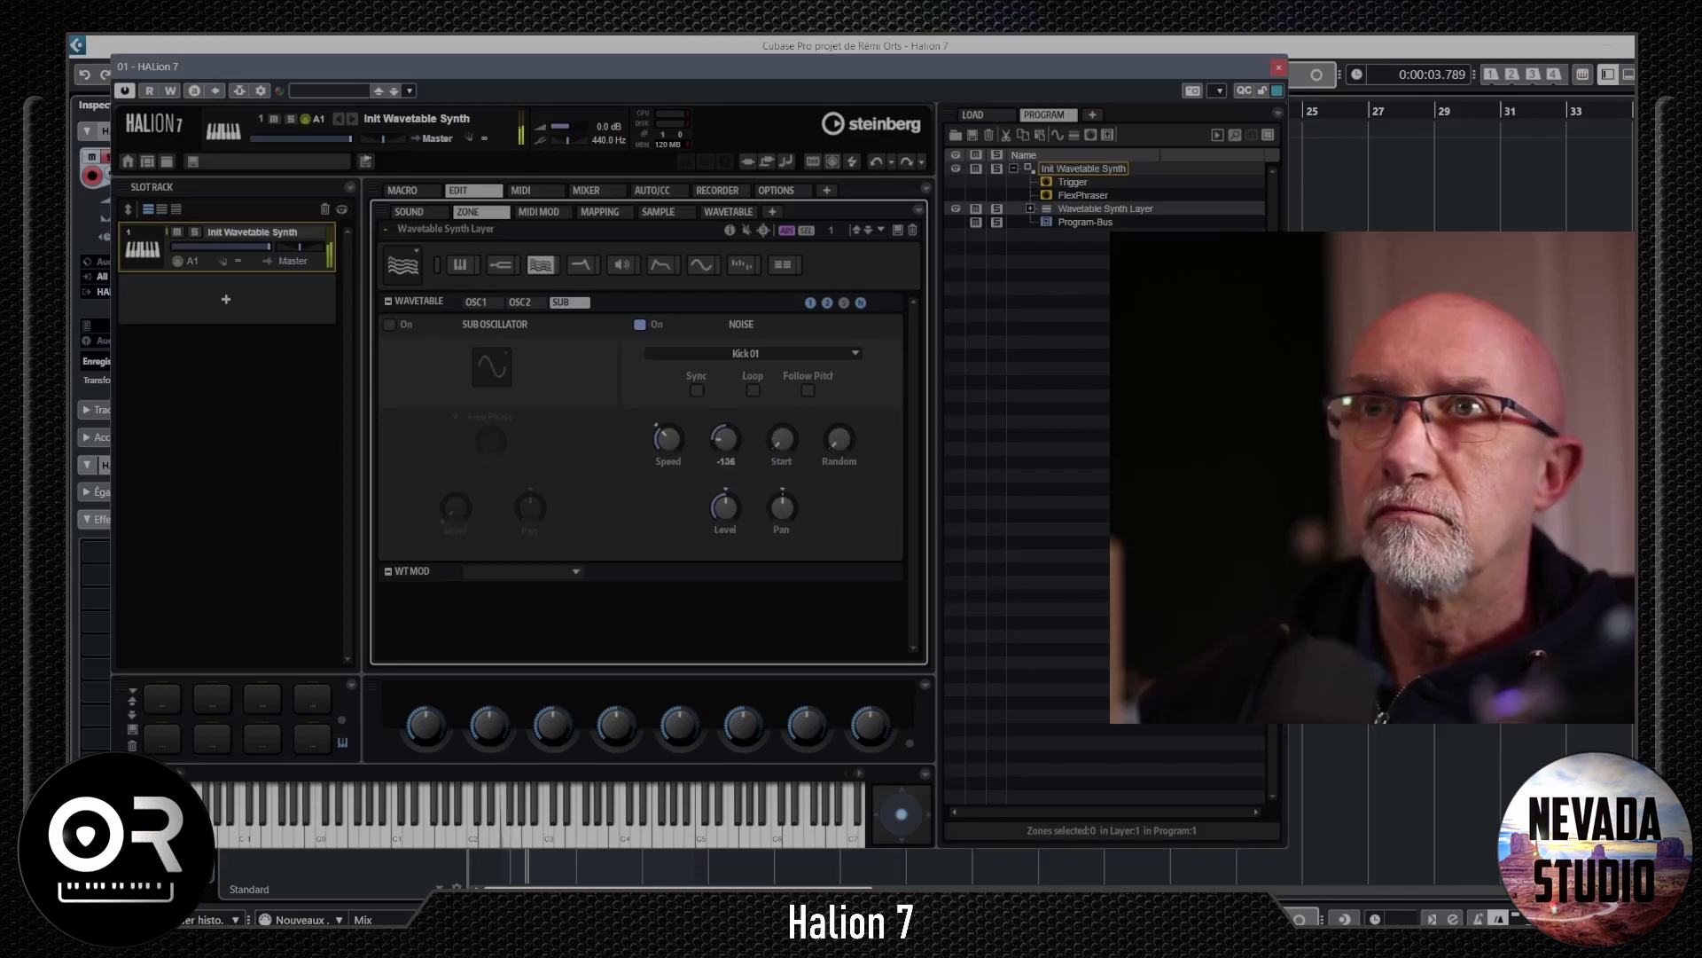
- Load the Sine Sweep wavetable from the Flux Sine Based category into OSC 1
left_click(476, 301)
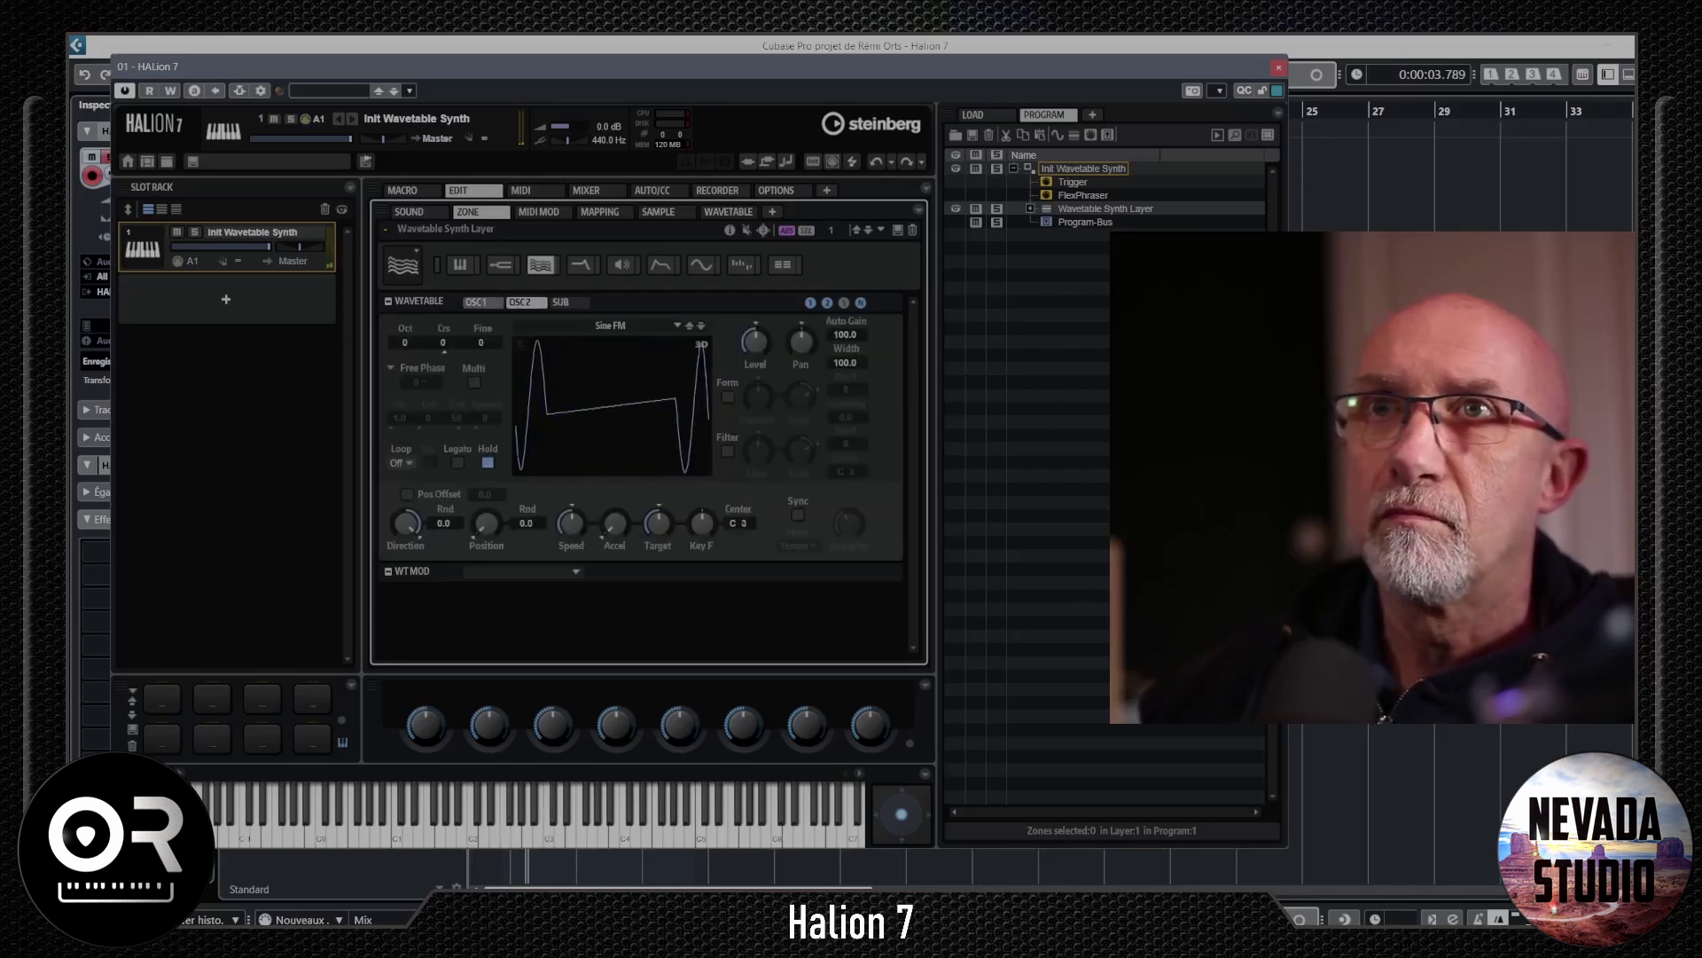
left_click(678, 326)
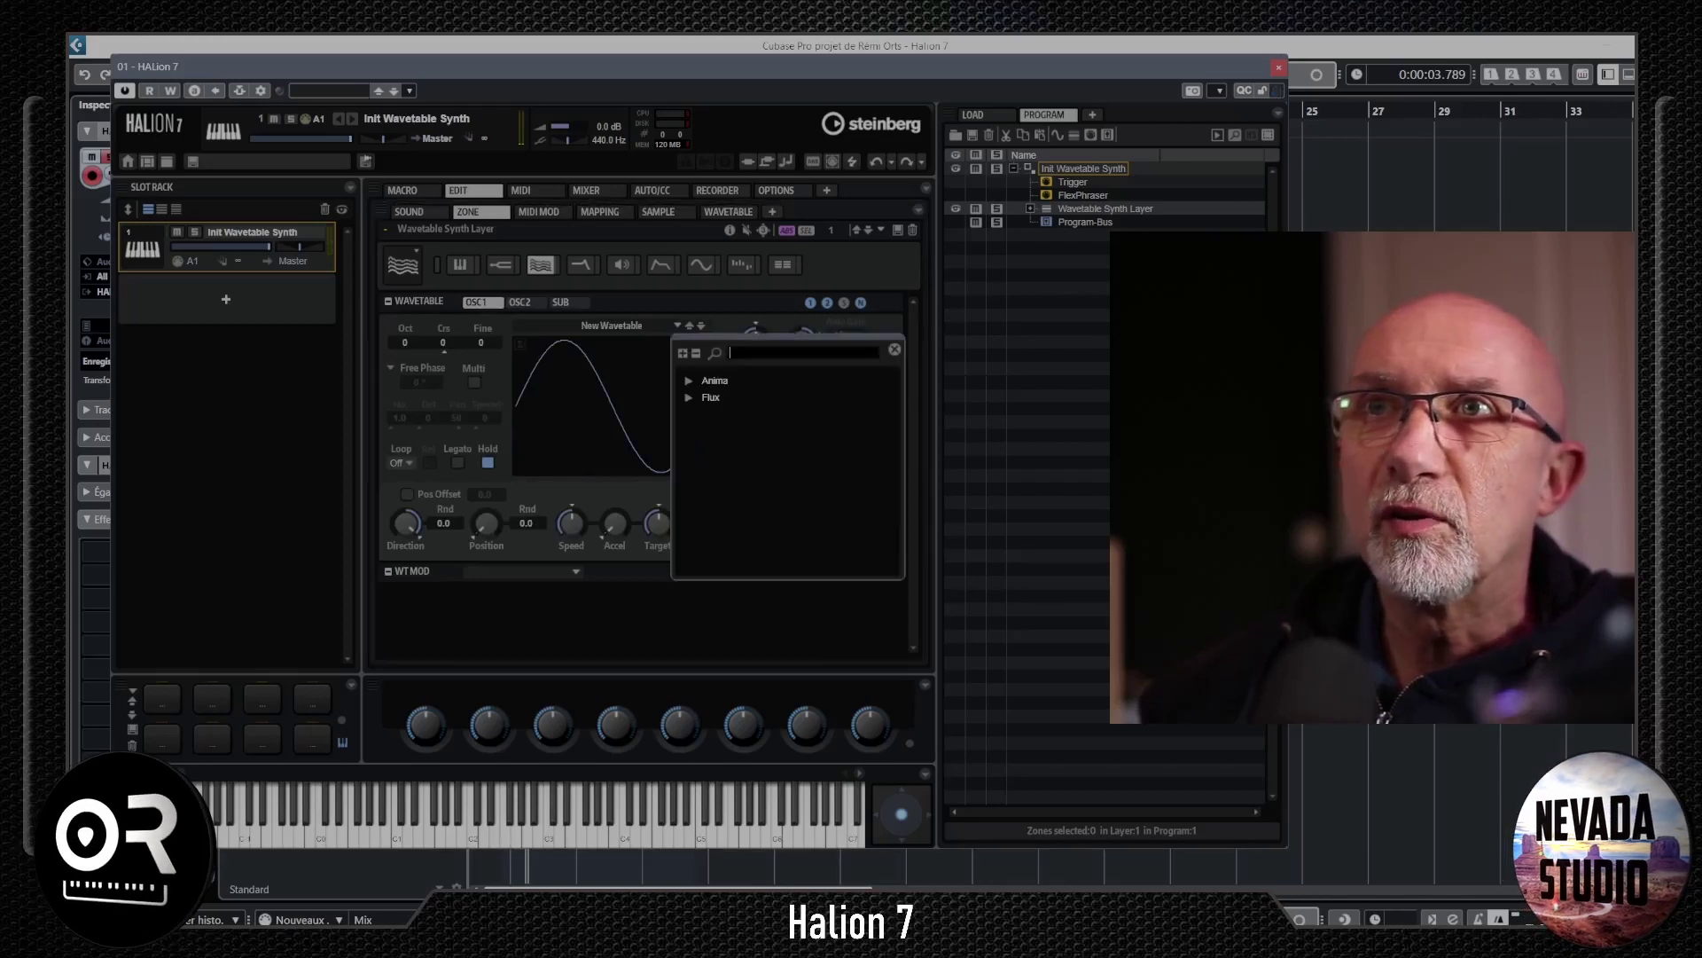
left_click(689, 397)
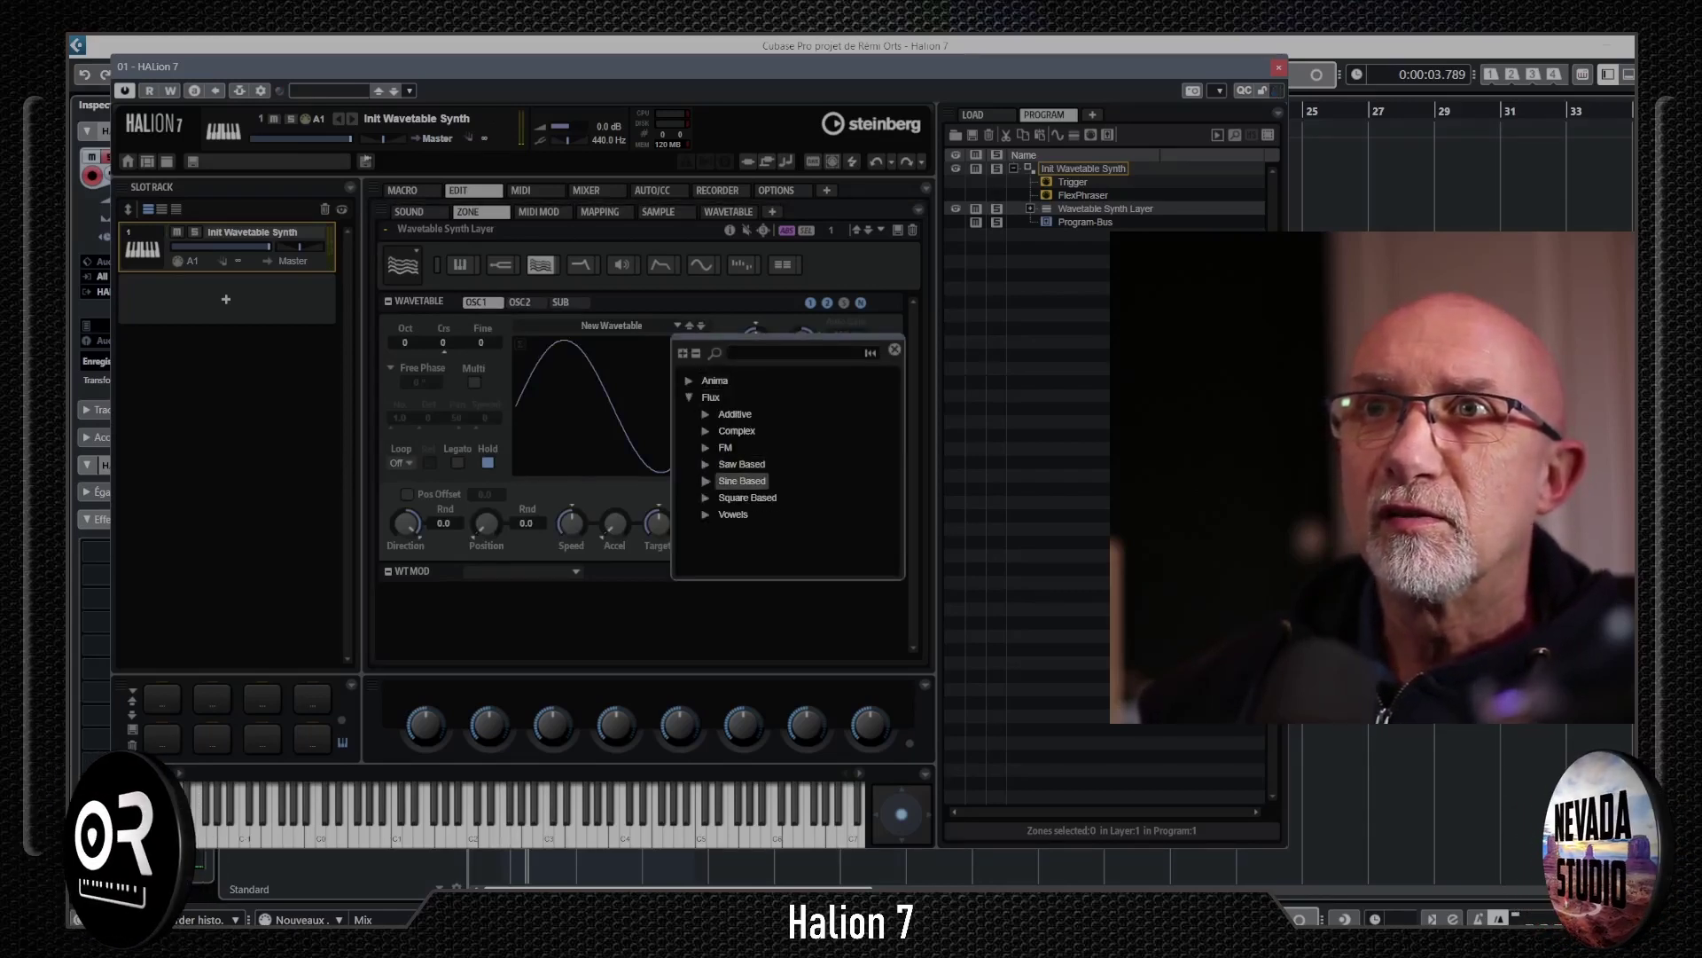
left_click(705, 480)
scroll(763, 515, "down", 1)
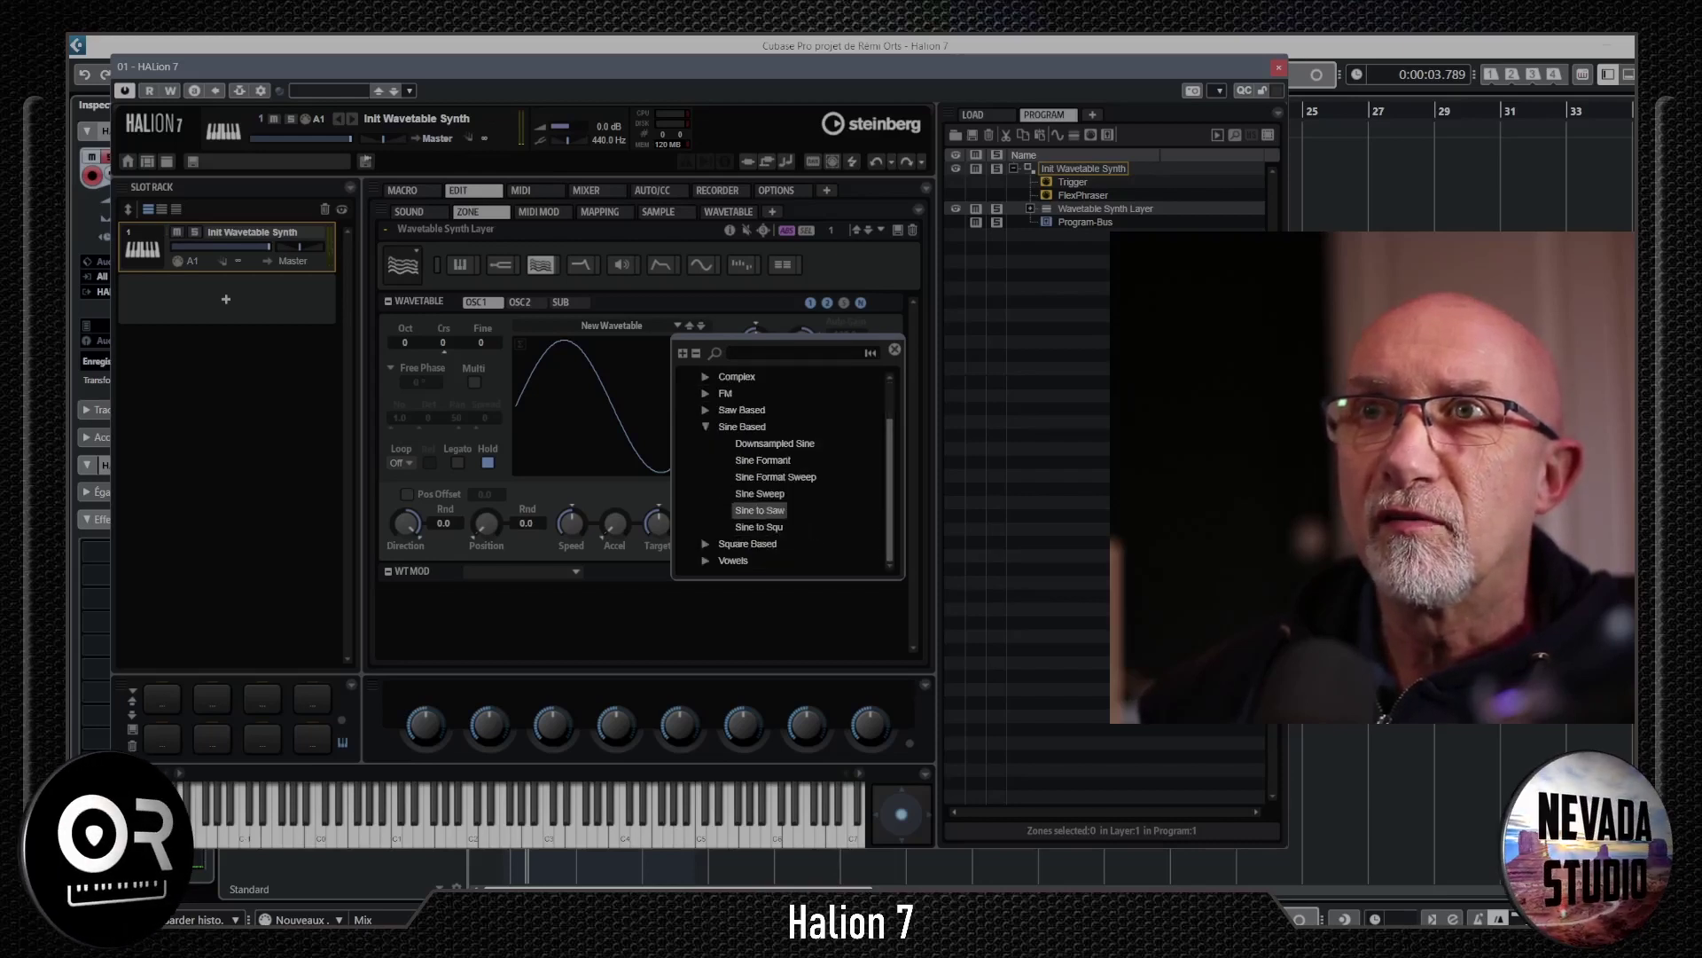
left_click(760, 493)
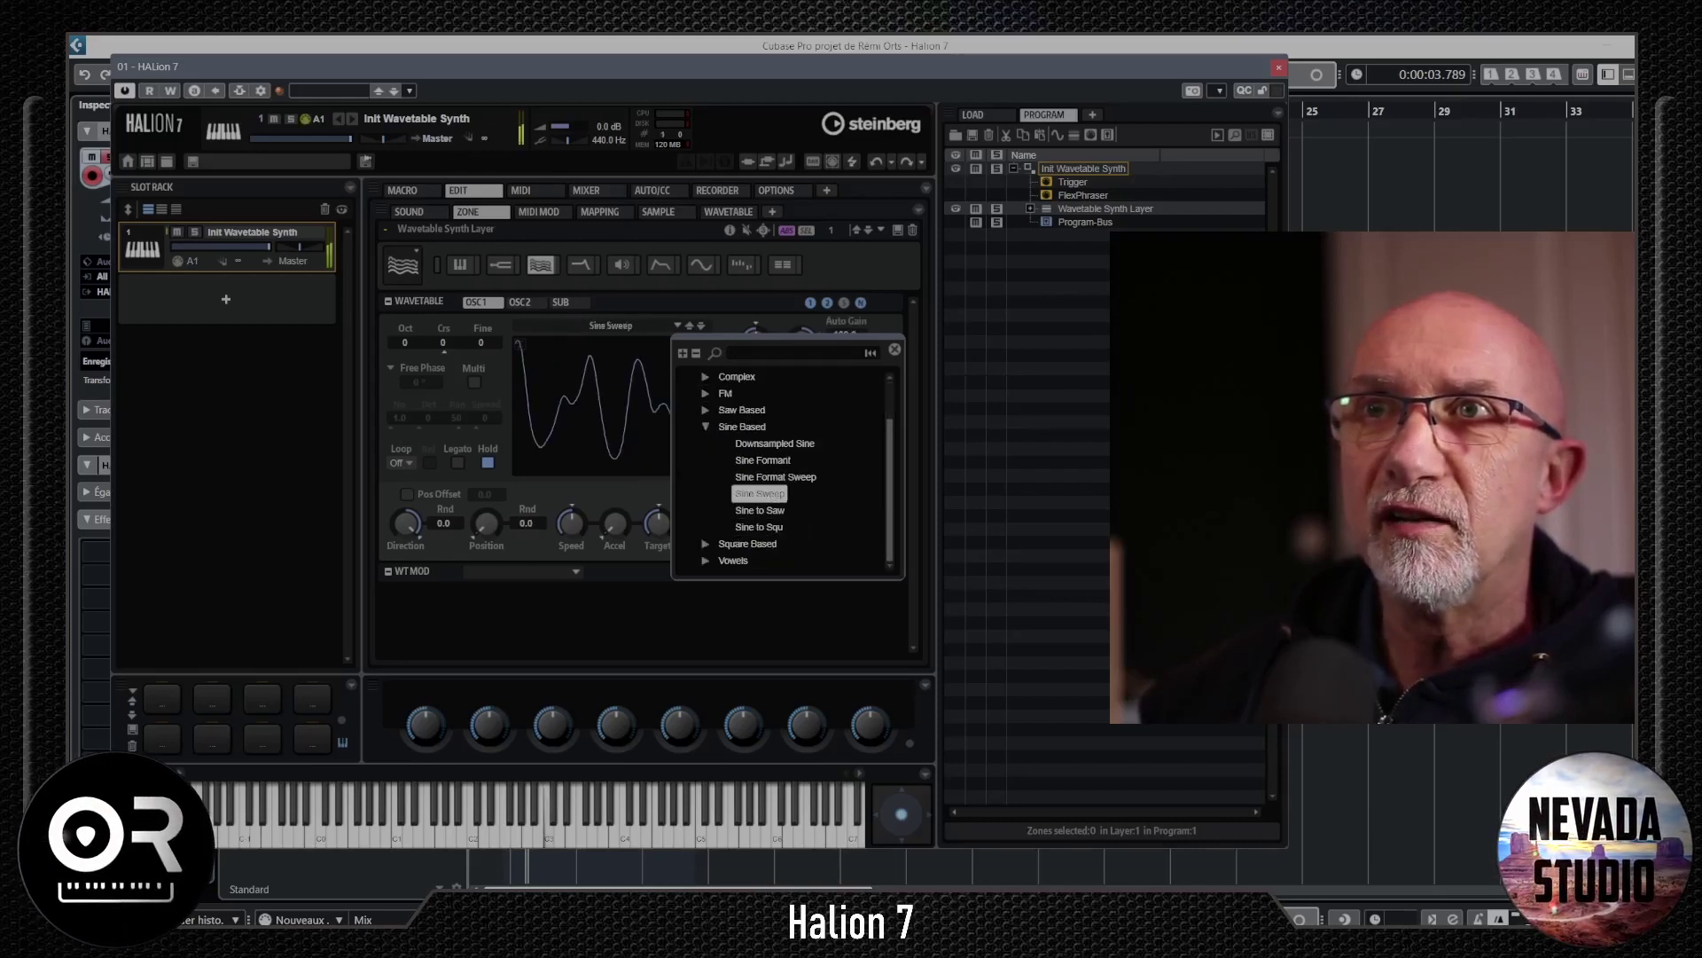
left_click(895, 349)
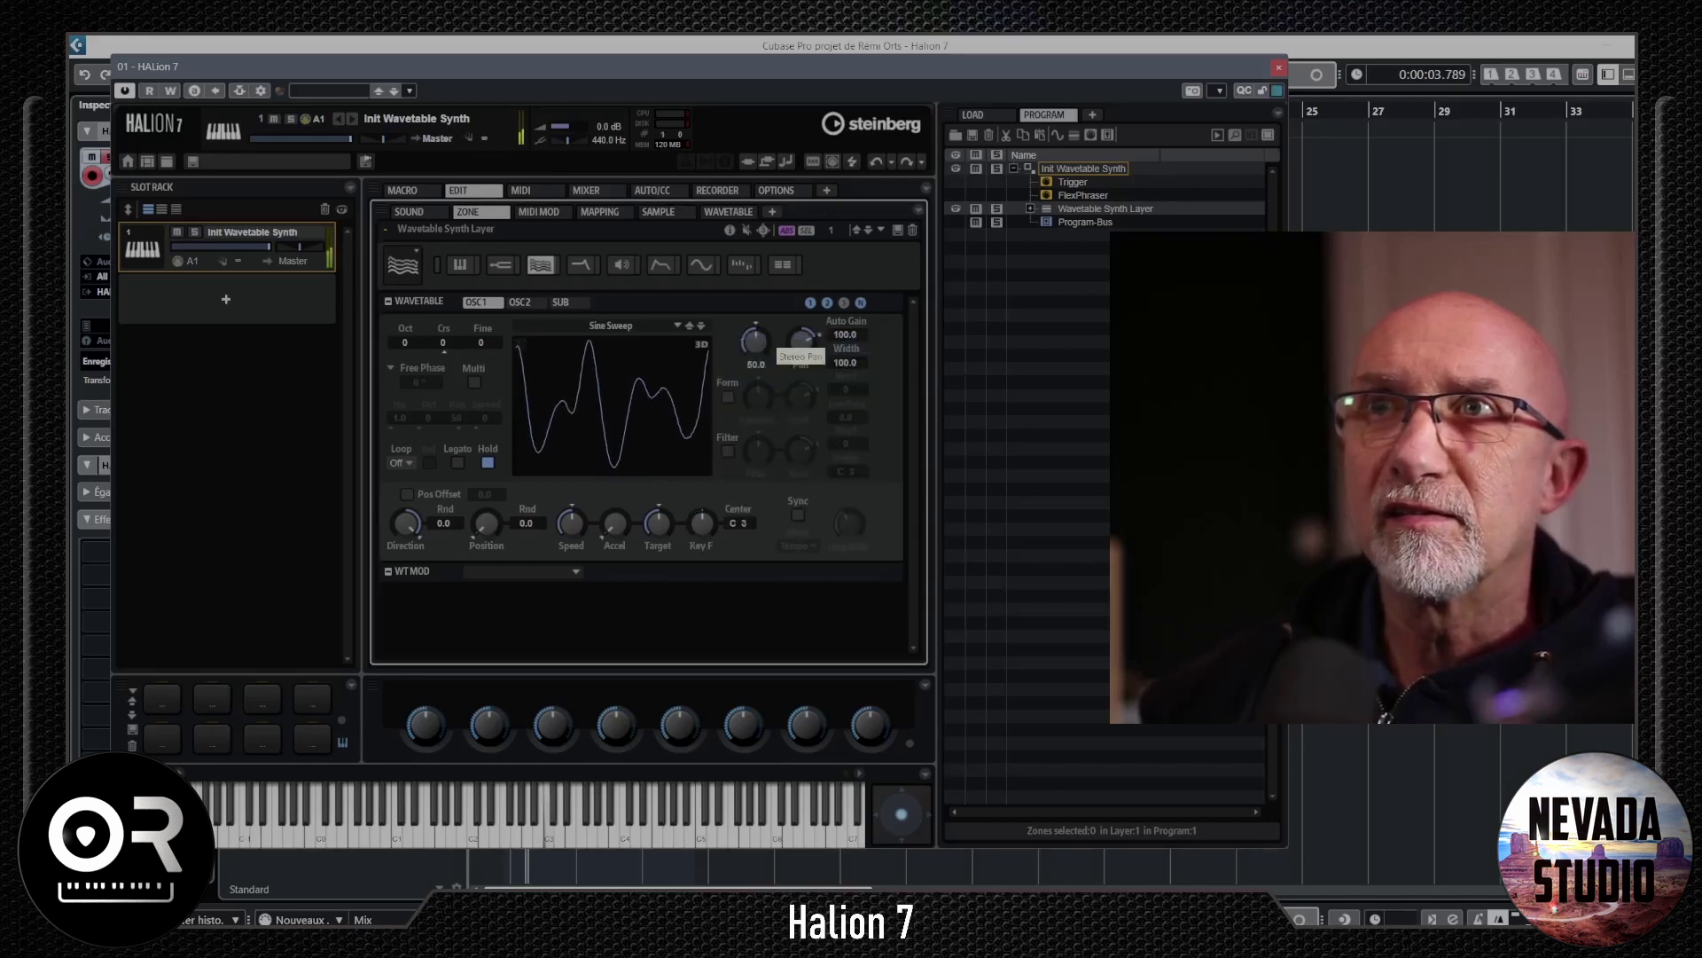
- Pan OSC 1 to the left and raise its wavetable Position, checking the master output in the Mixer
left_click(801, 341)
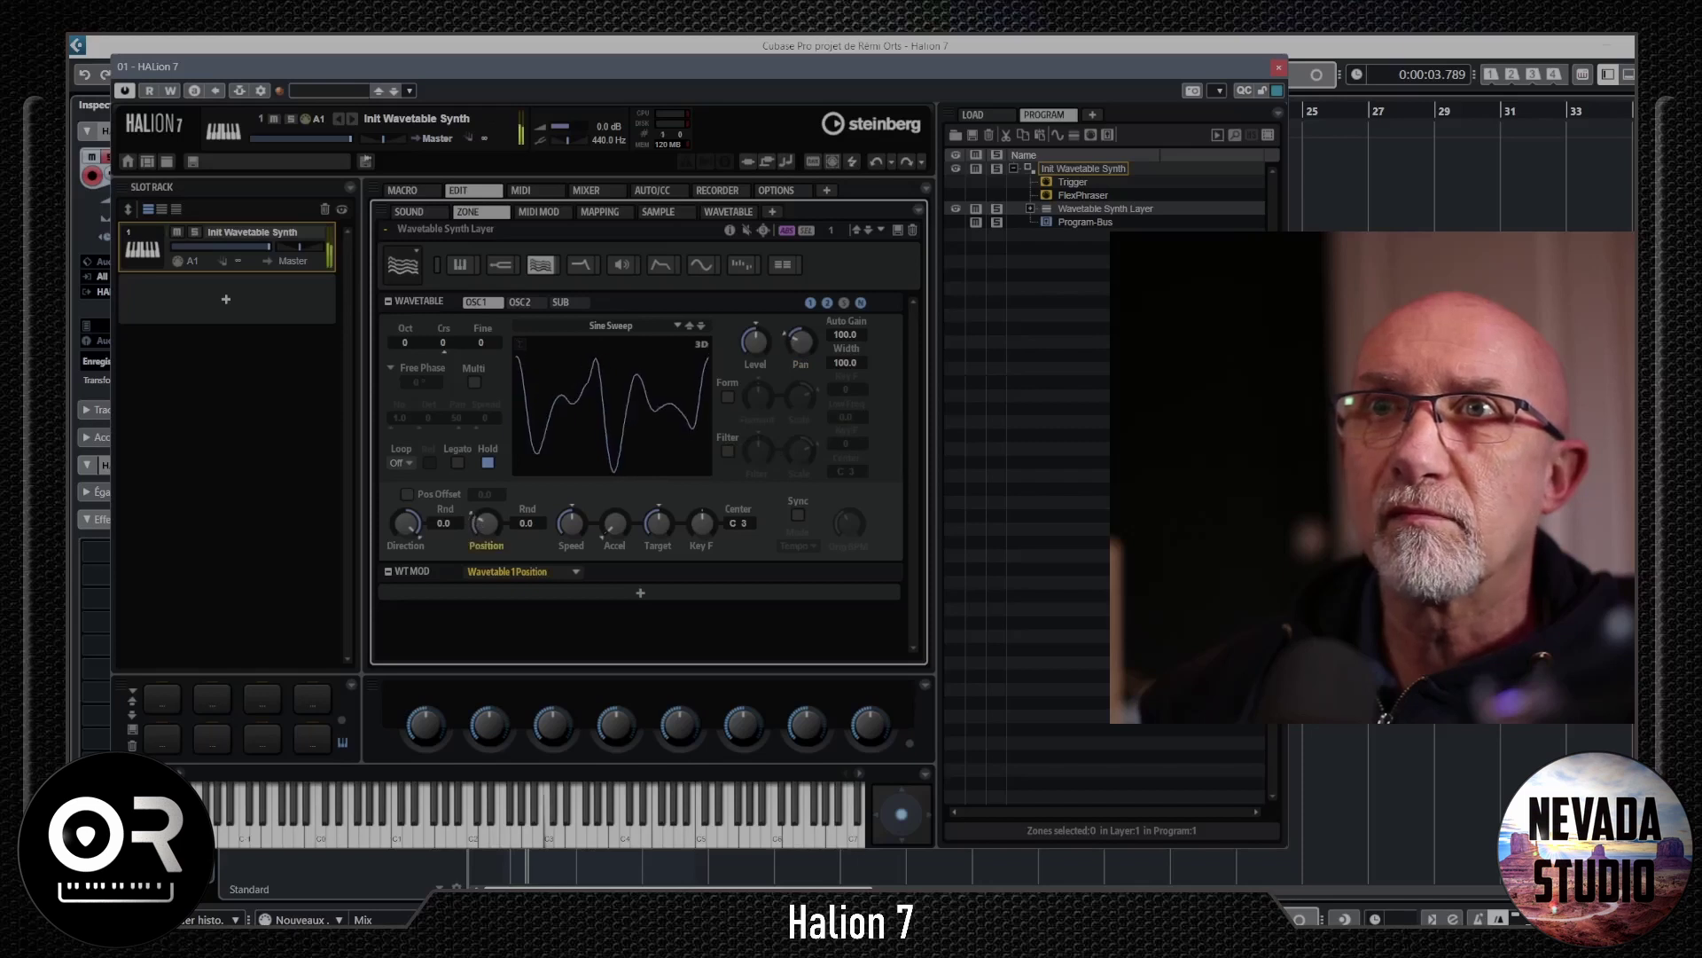
left_click(406, 523)
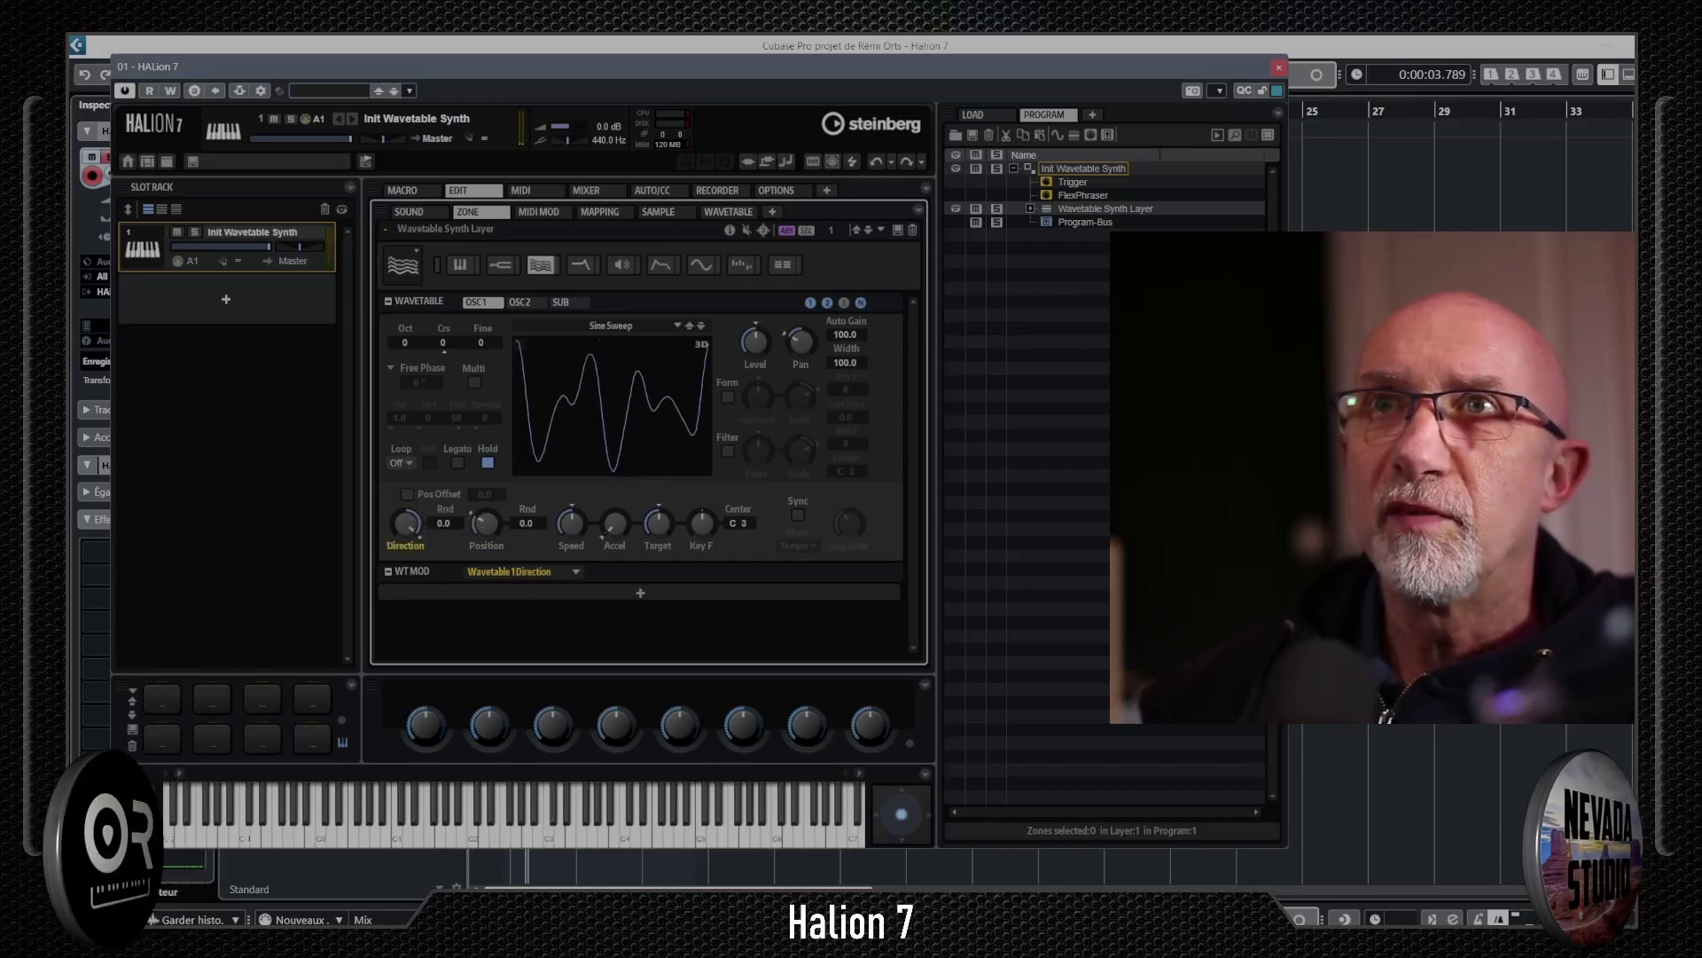
left_click(587, 189)
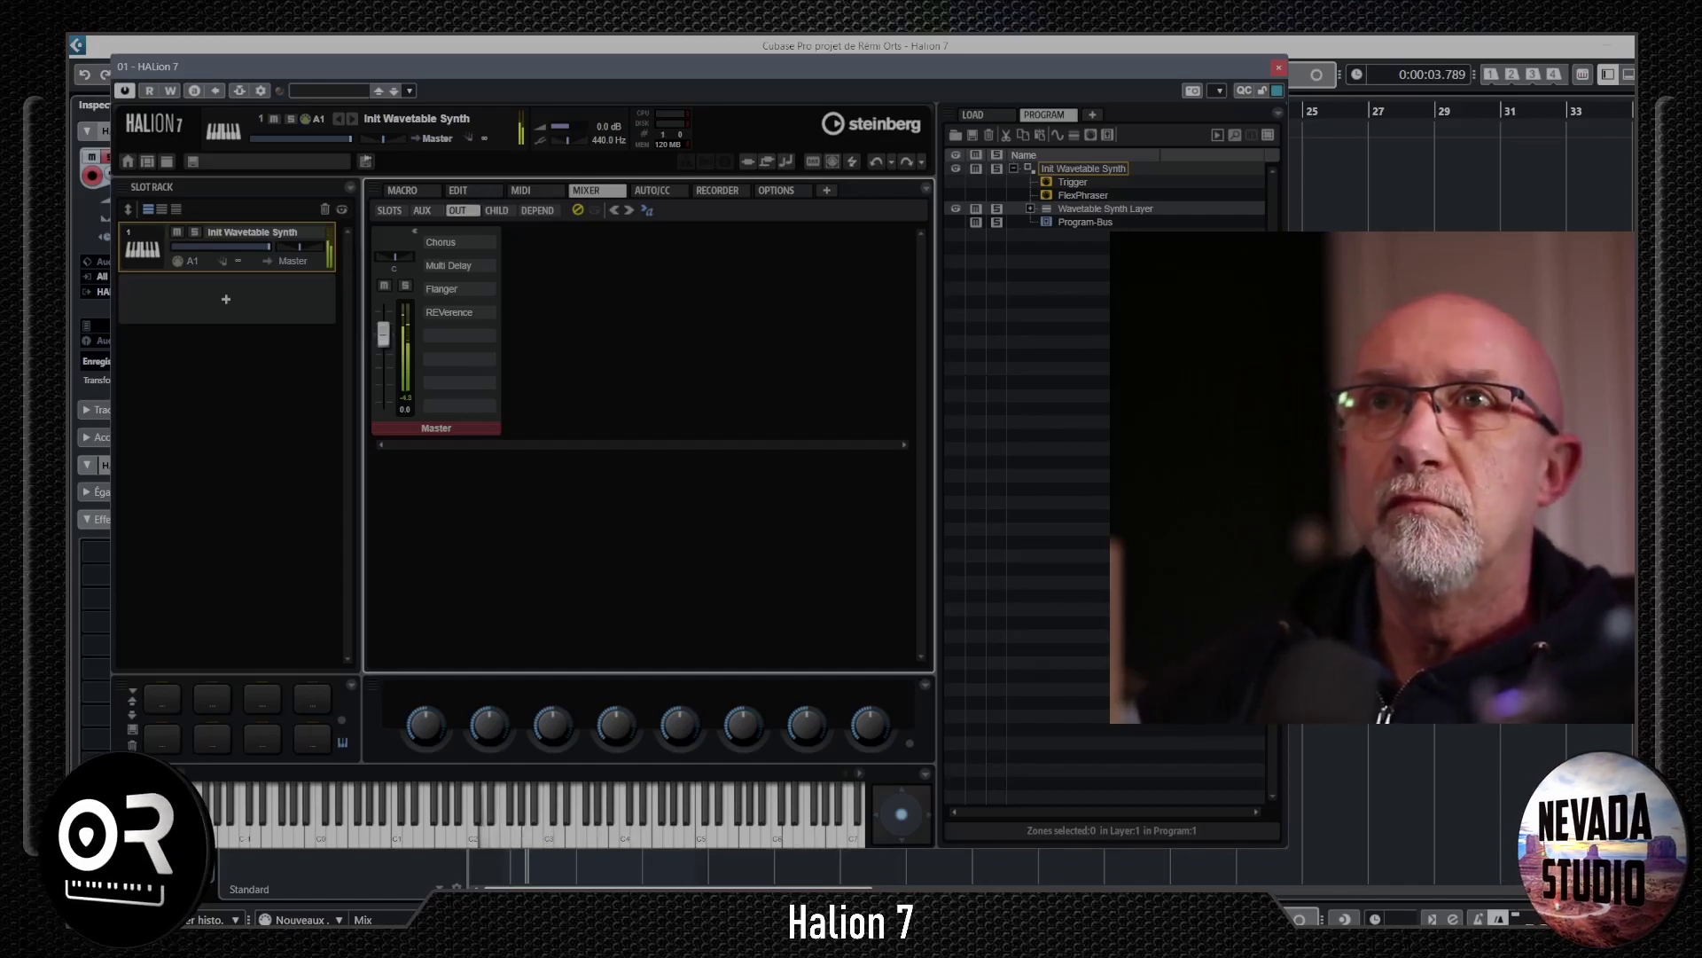
left_click(475, 190)
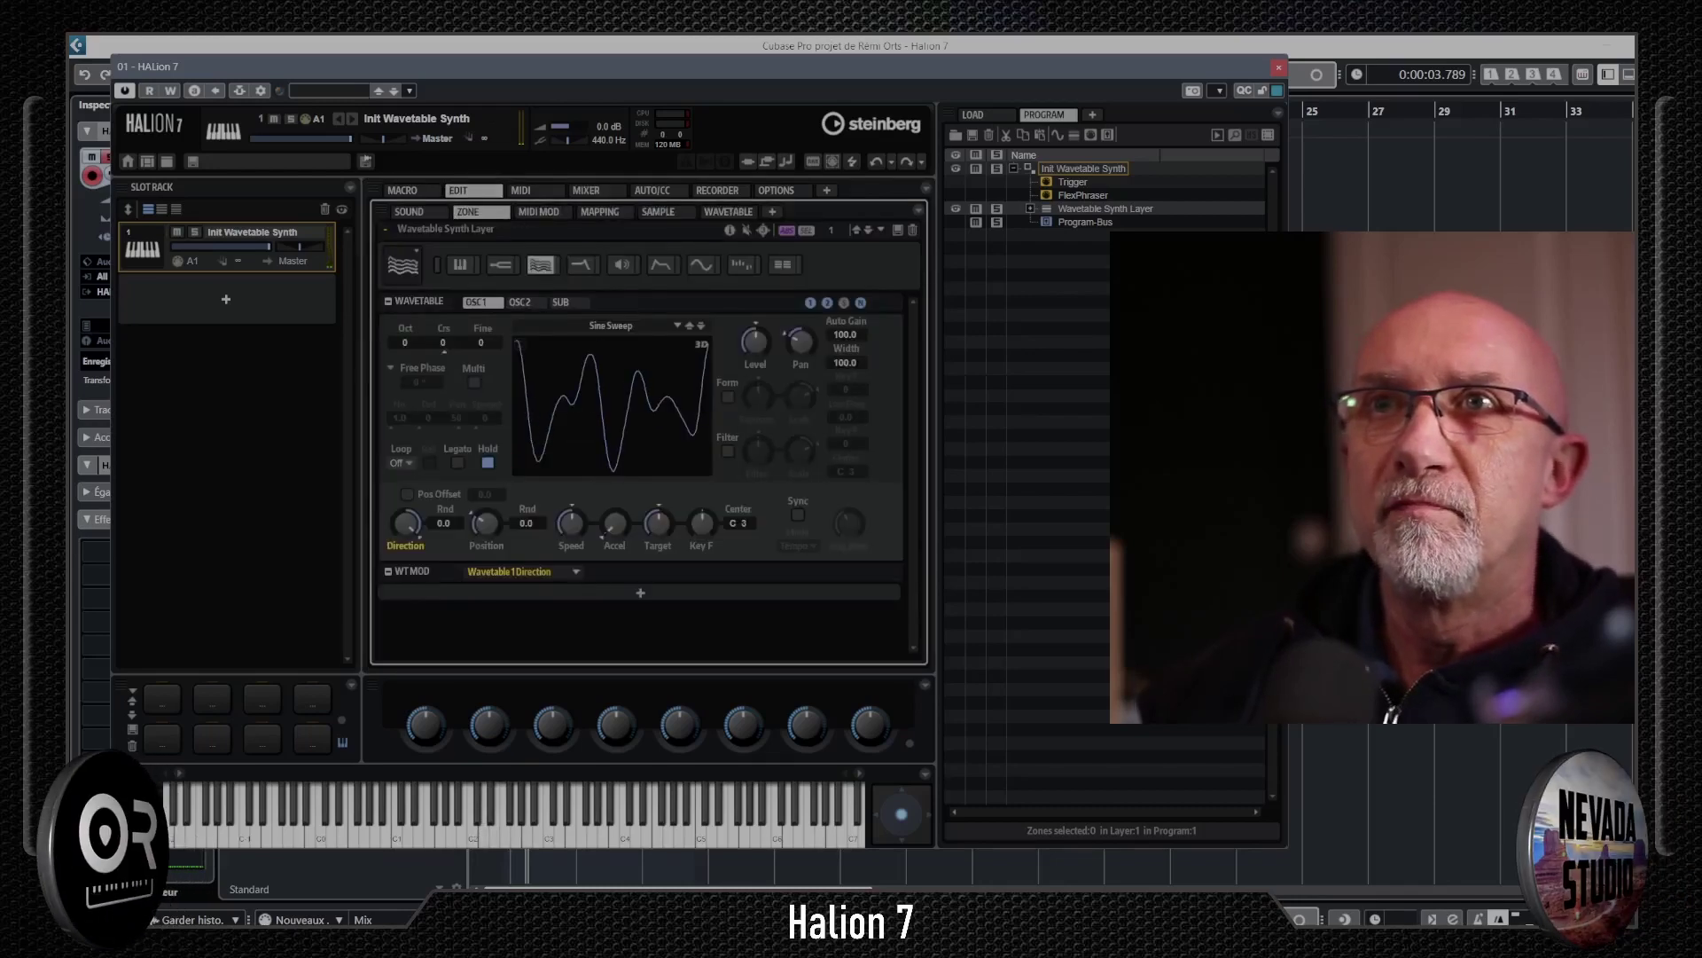
- Switch OSC 1 to the Sine Format Sweep wavetable
left_click(612, 326)
double_click(724, 556)
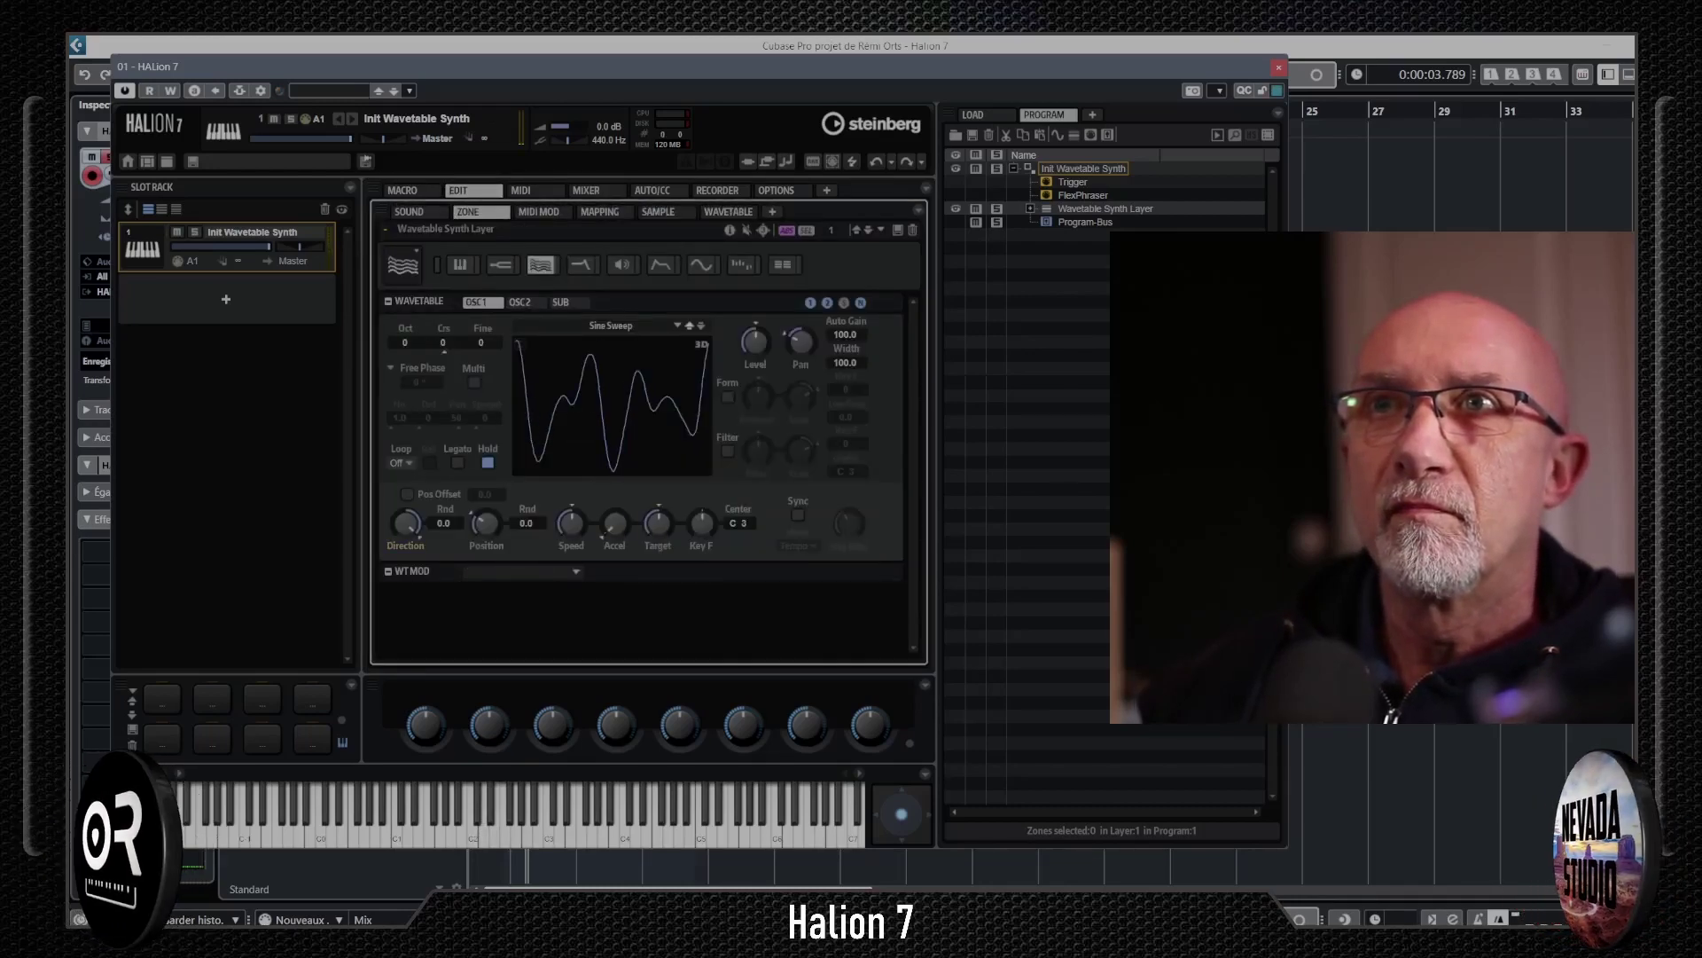
left_click(690, 325)
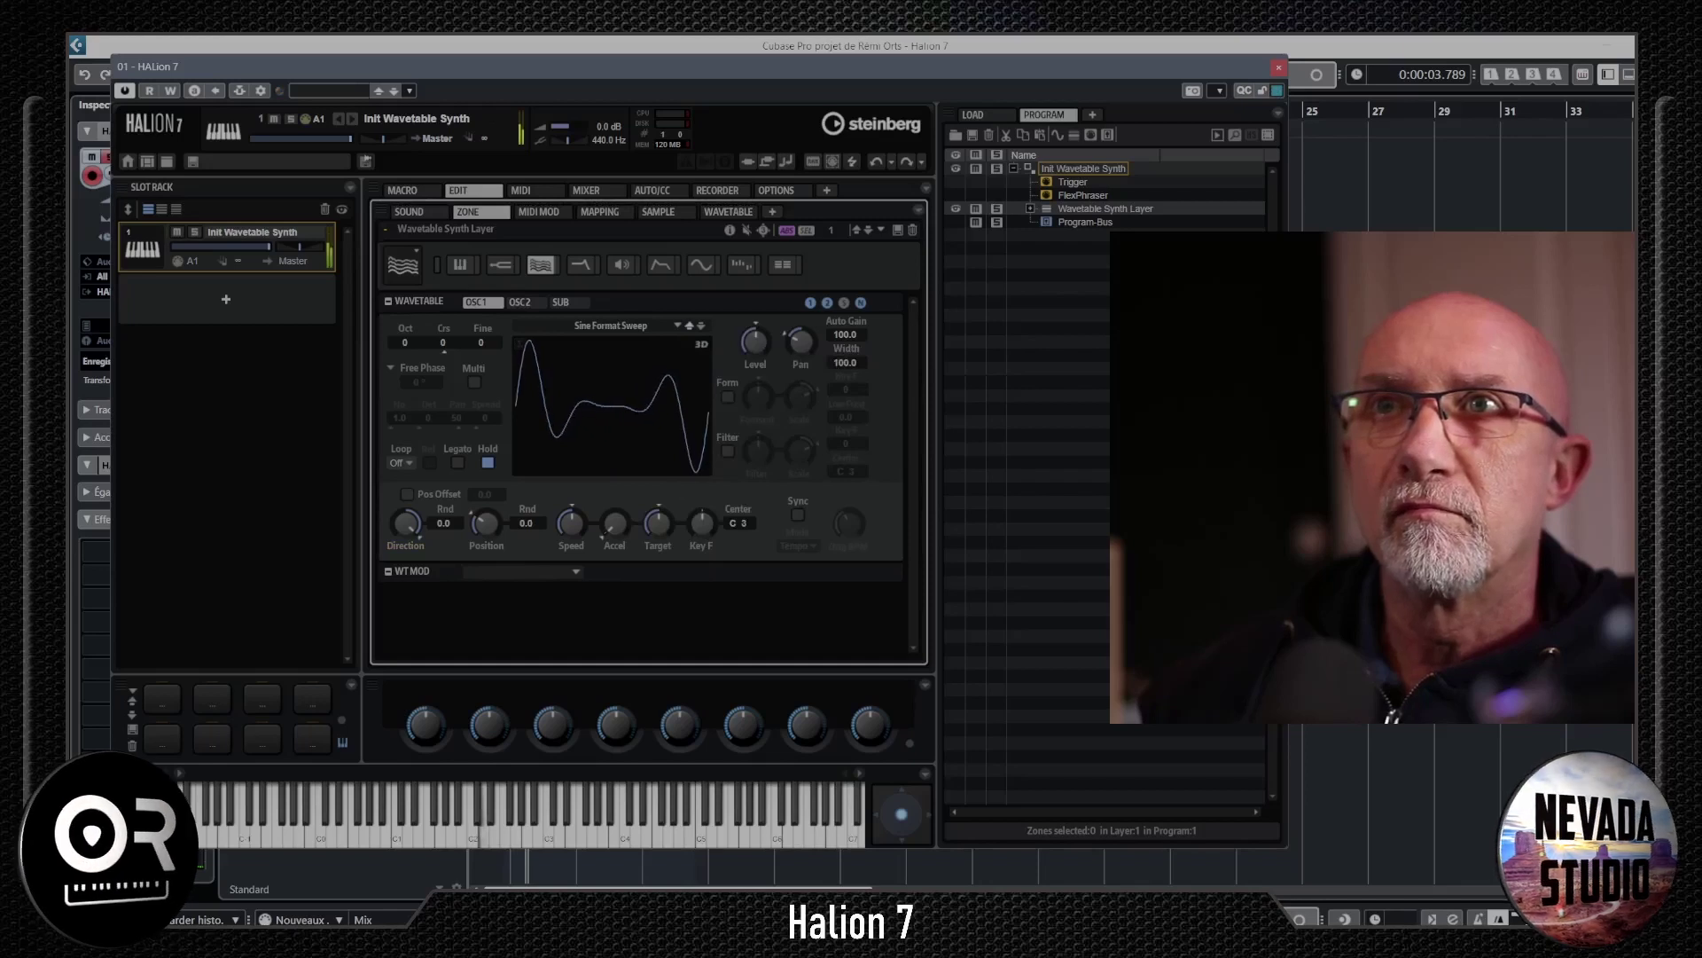
- Set the wavetable zone's filter type to Classic and lower its cutoff to about the middle of the range
left_click(581, 264)
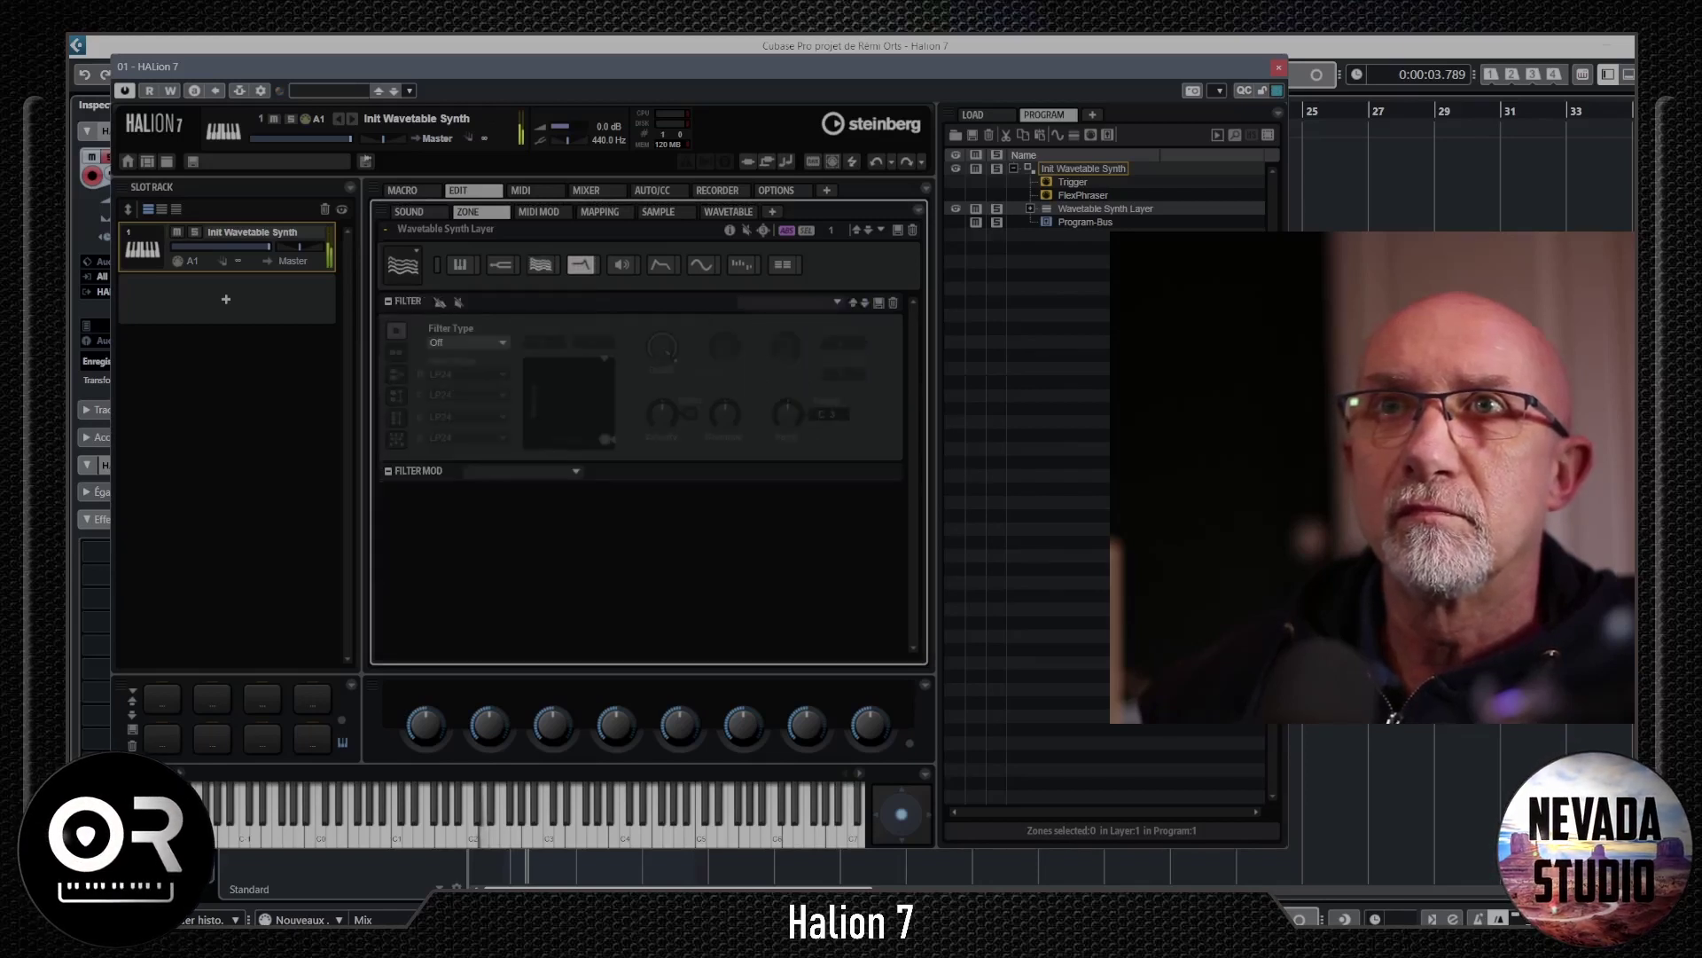
left_click(467, 342)
left_click(472, 378)
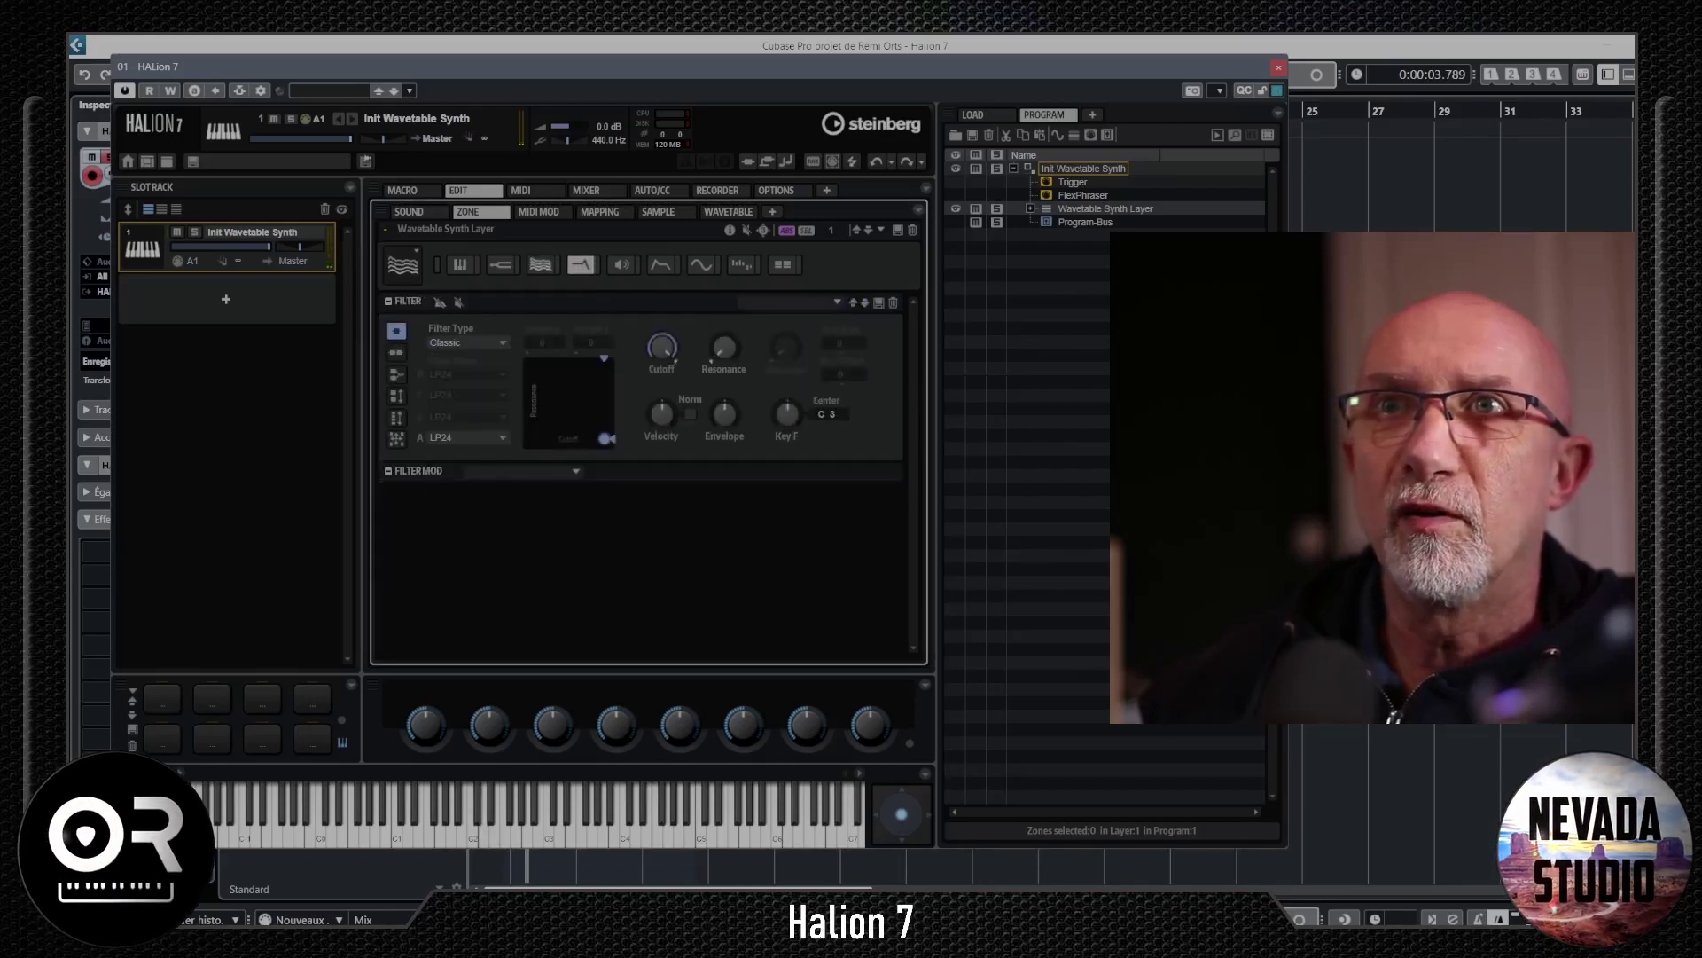
left_click_drag(661, 347, 661, 363)
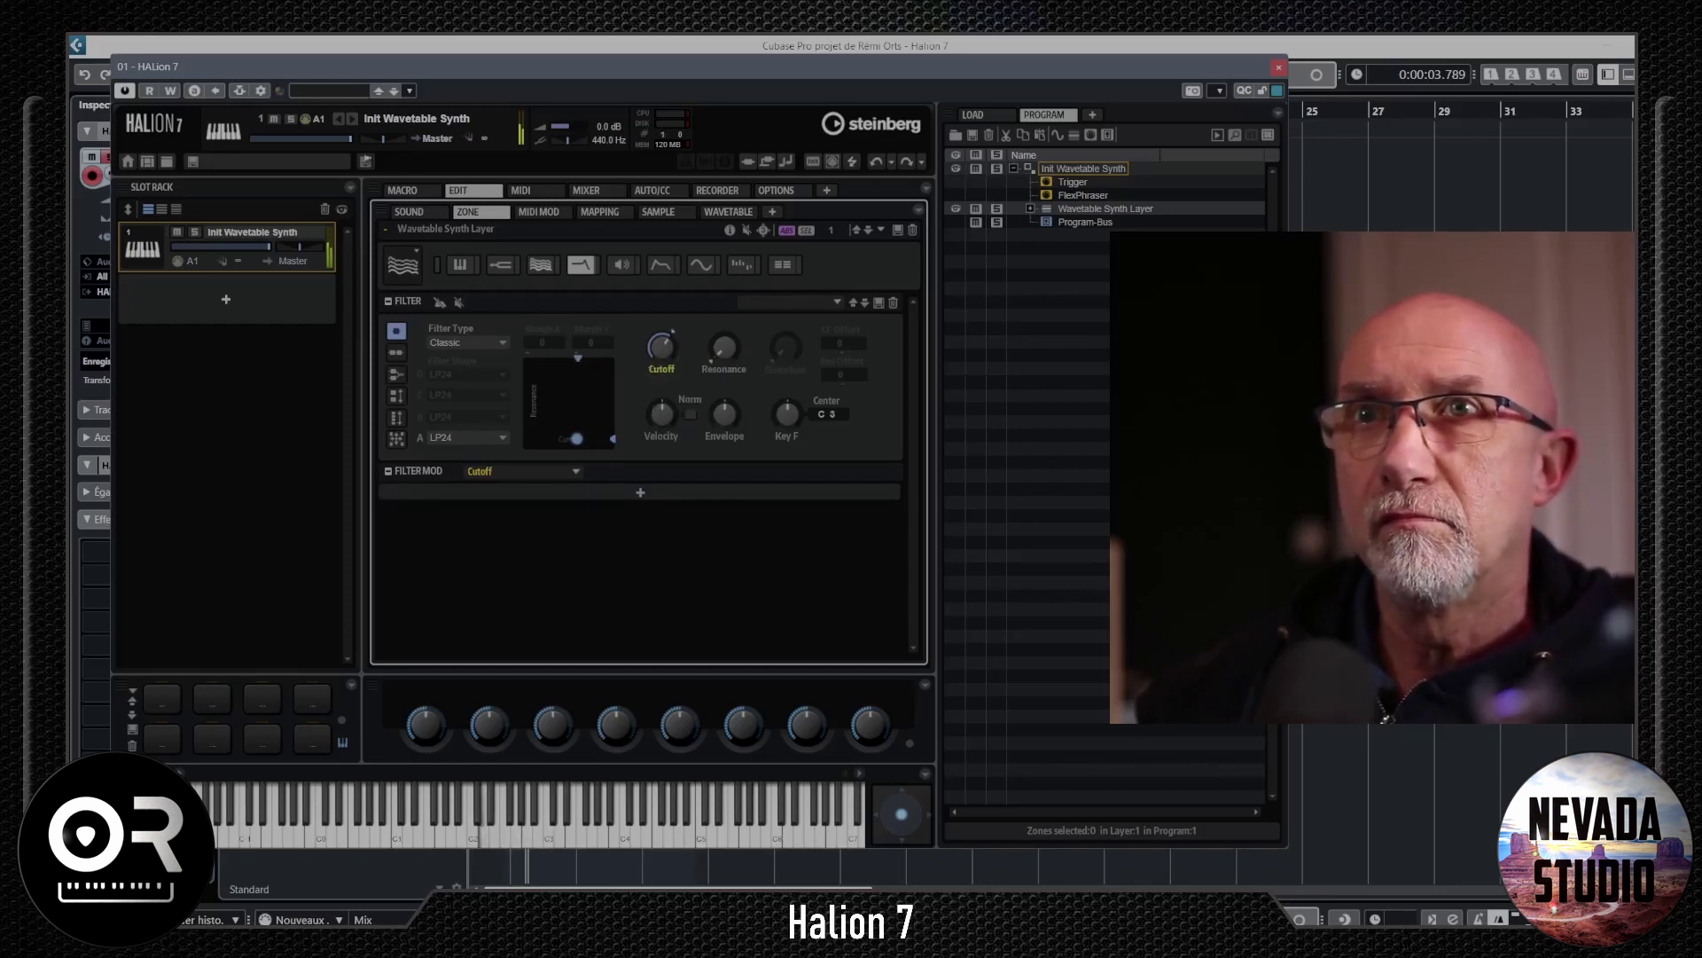
- Switch the filter to the two-shape morph arrangement and choose HP6+LP12 for filter shape B
left_click(397, 395)
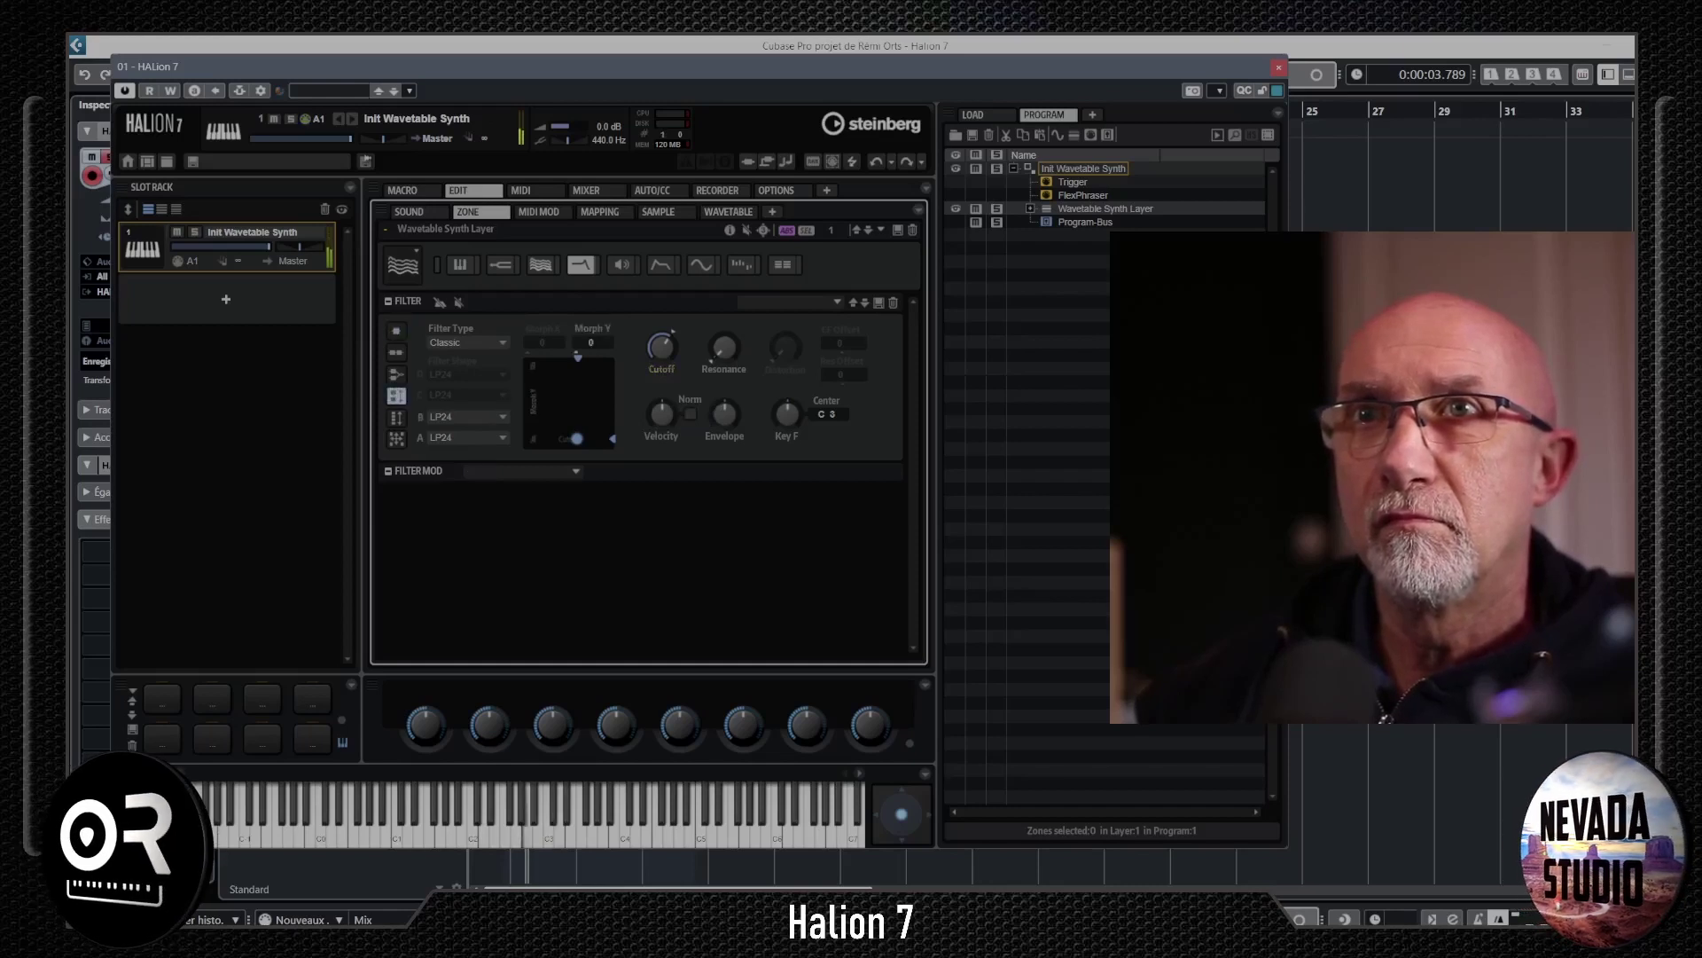
left_click(467, 416)
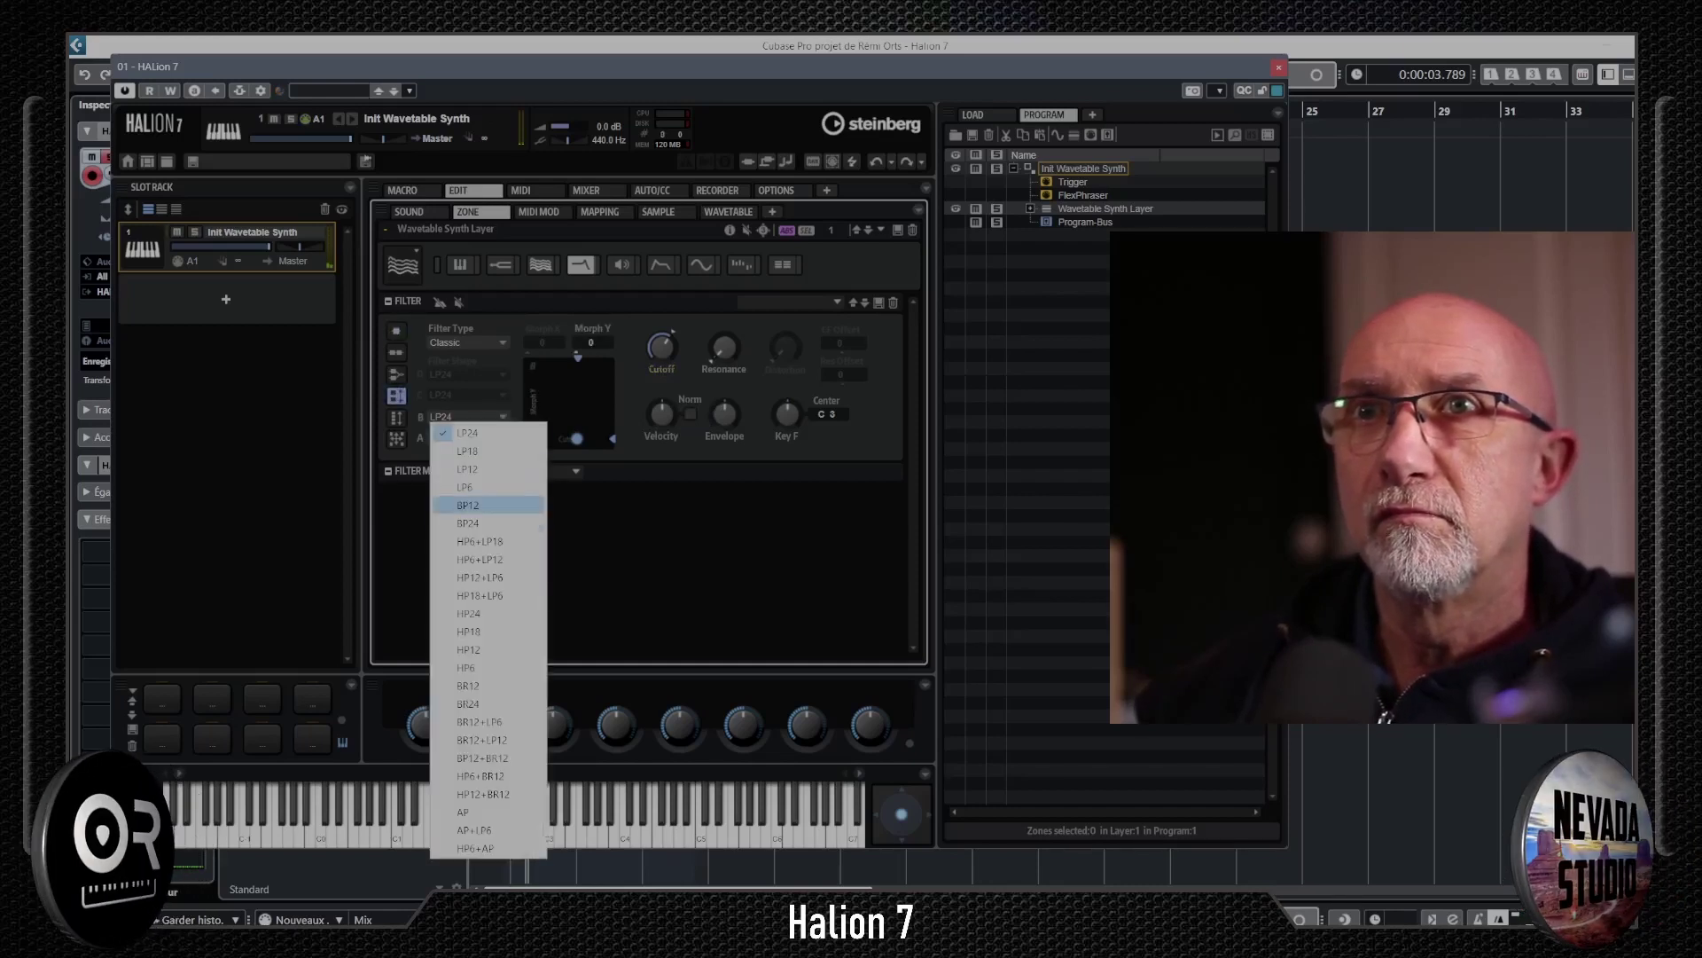
left_click(480, 559)
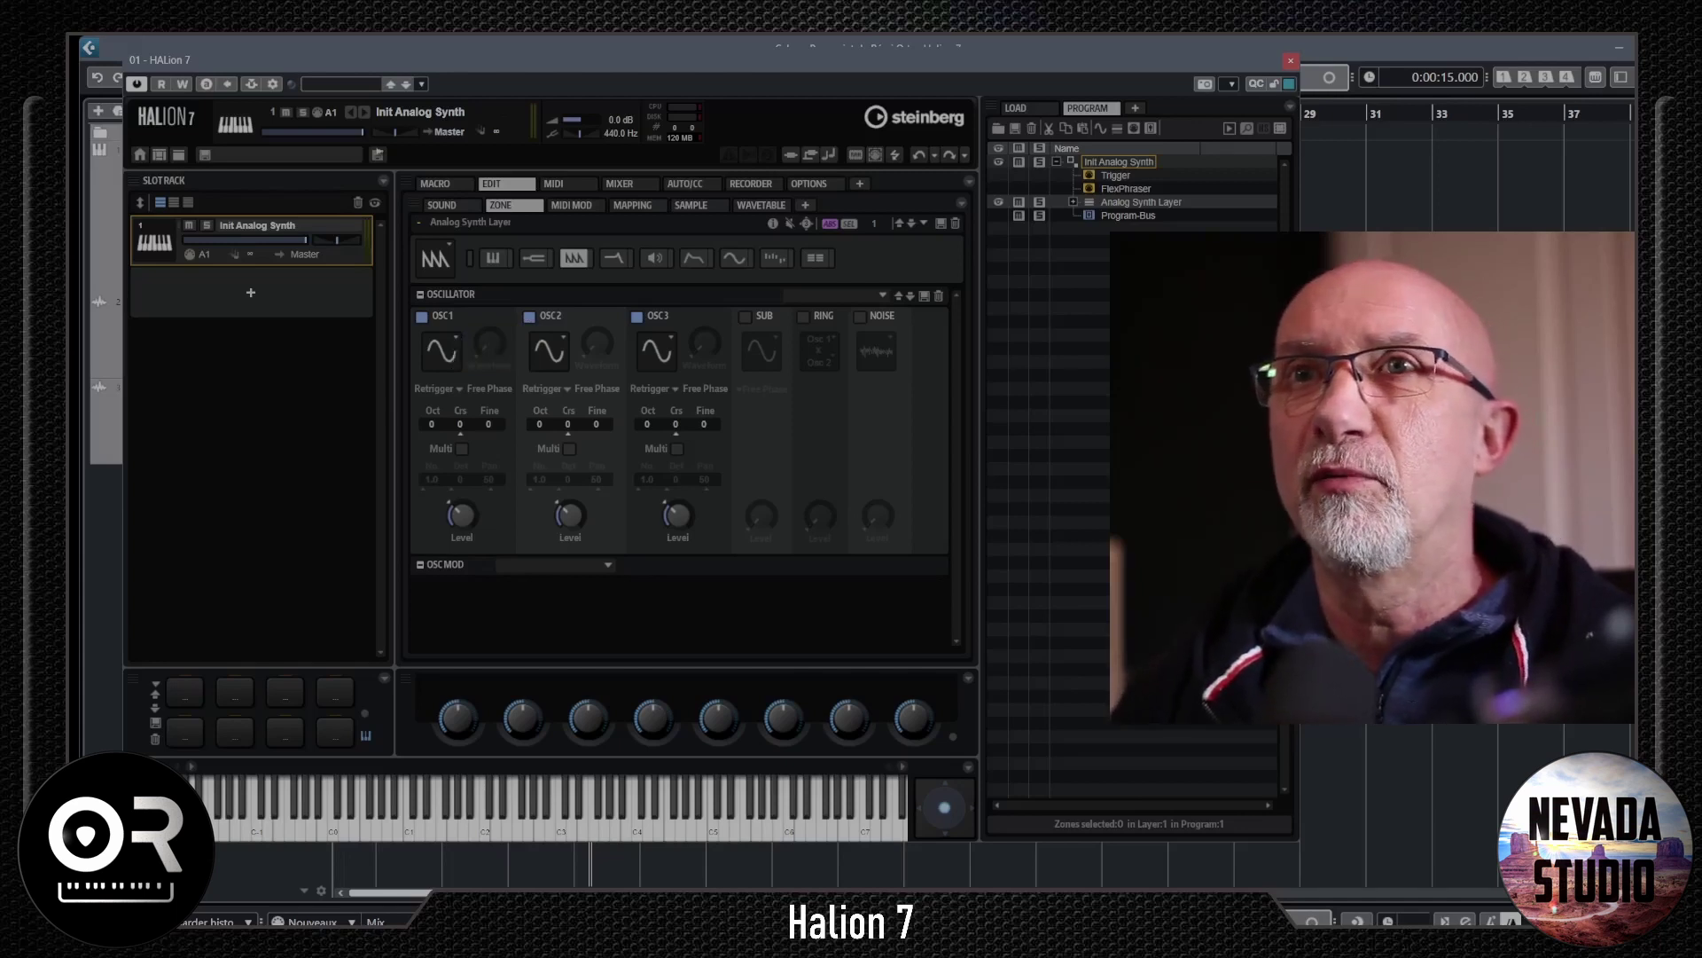
- In the Init Analog Synth zone, set OSC 2's waveform to Saw and OSC 3's to Saw Sync
left_click(548, 351)
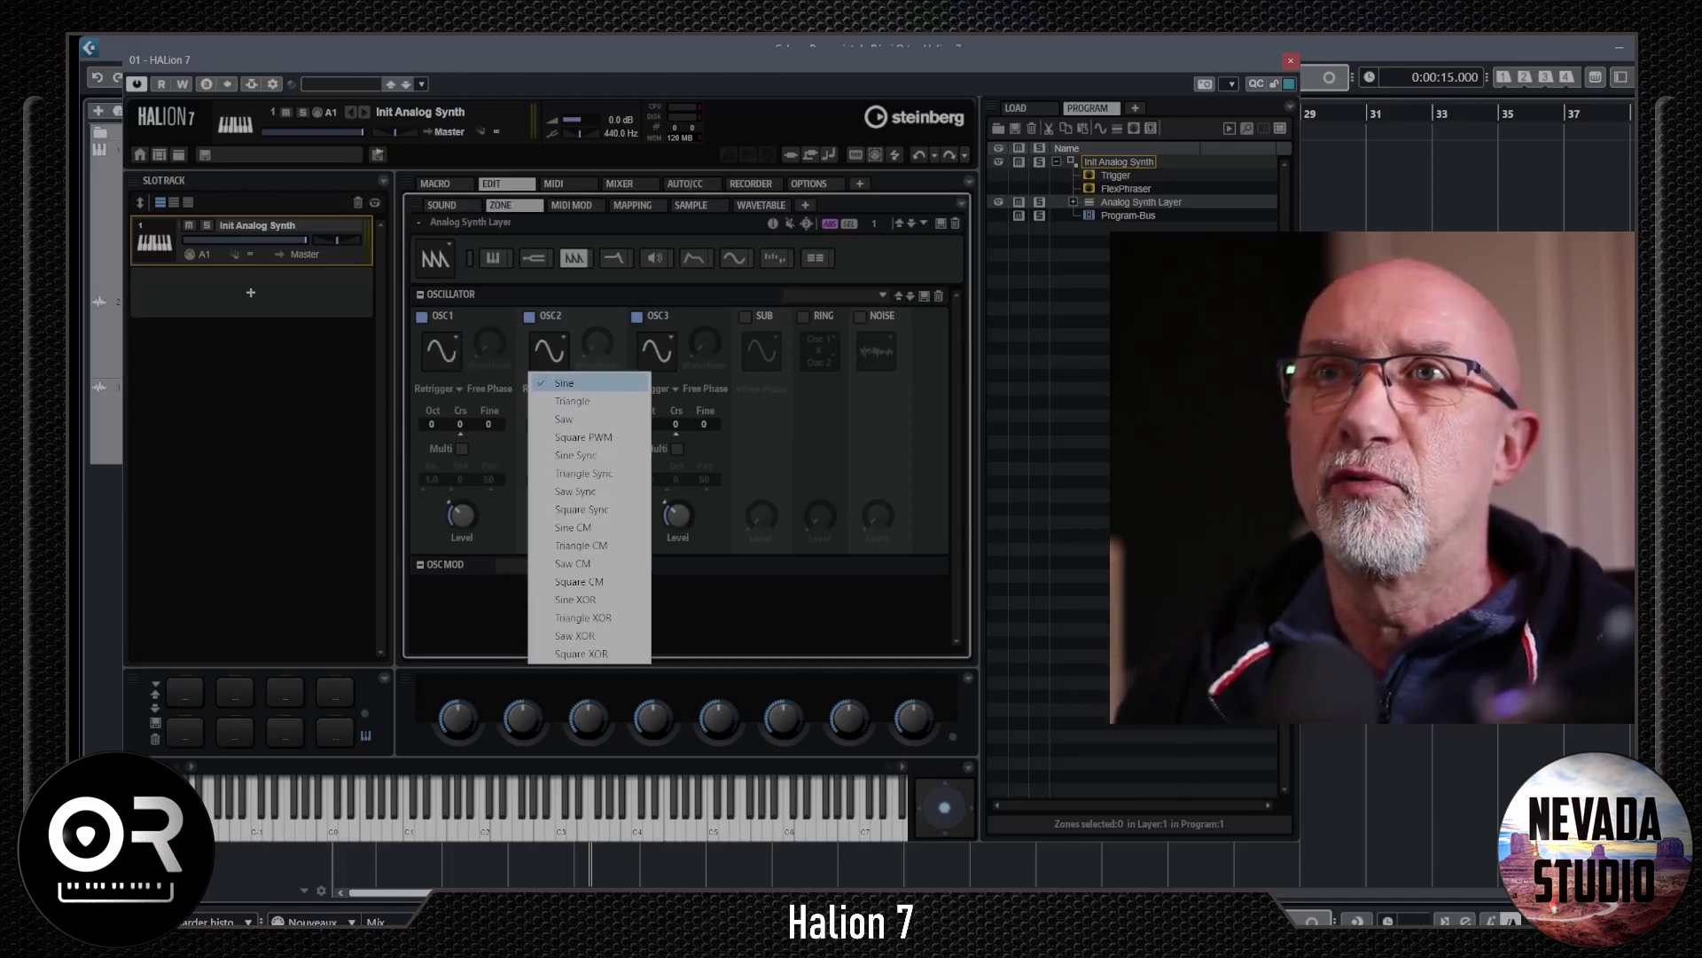
left_click(572, 419)
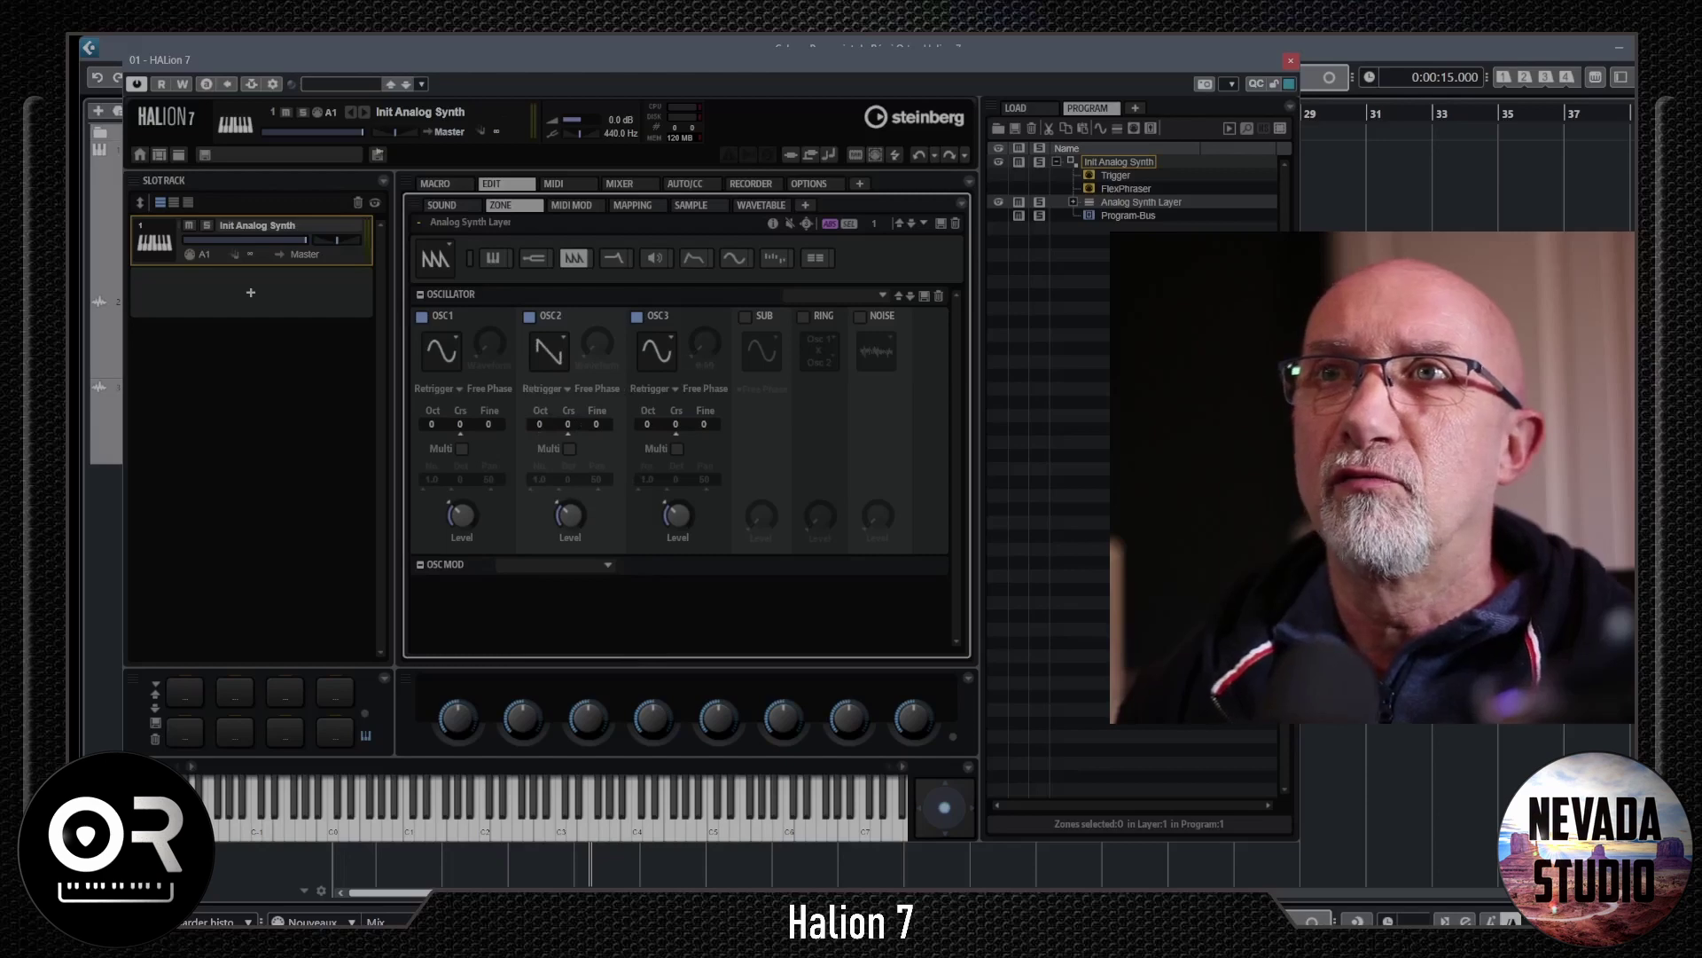
left_click(656, 351)
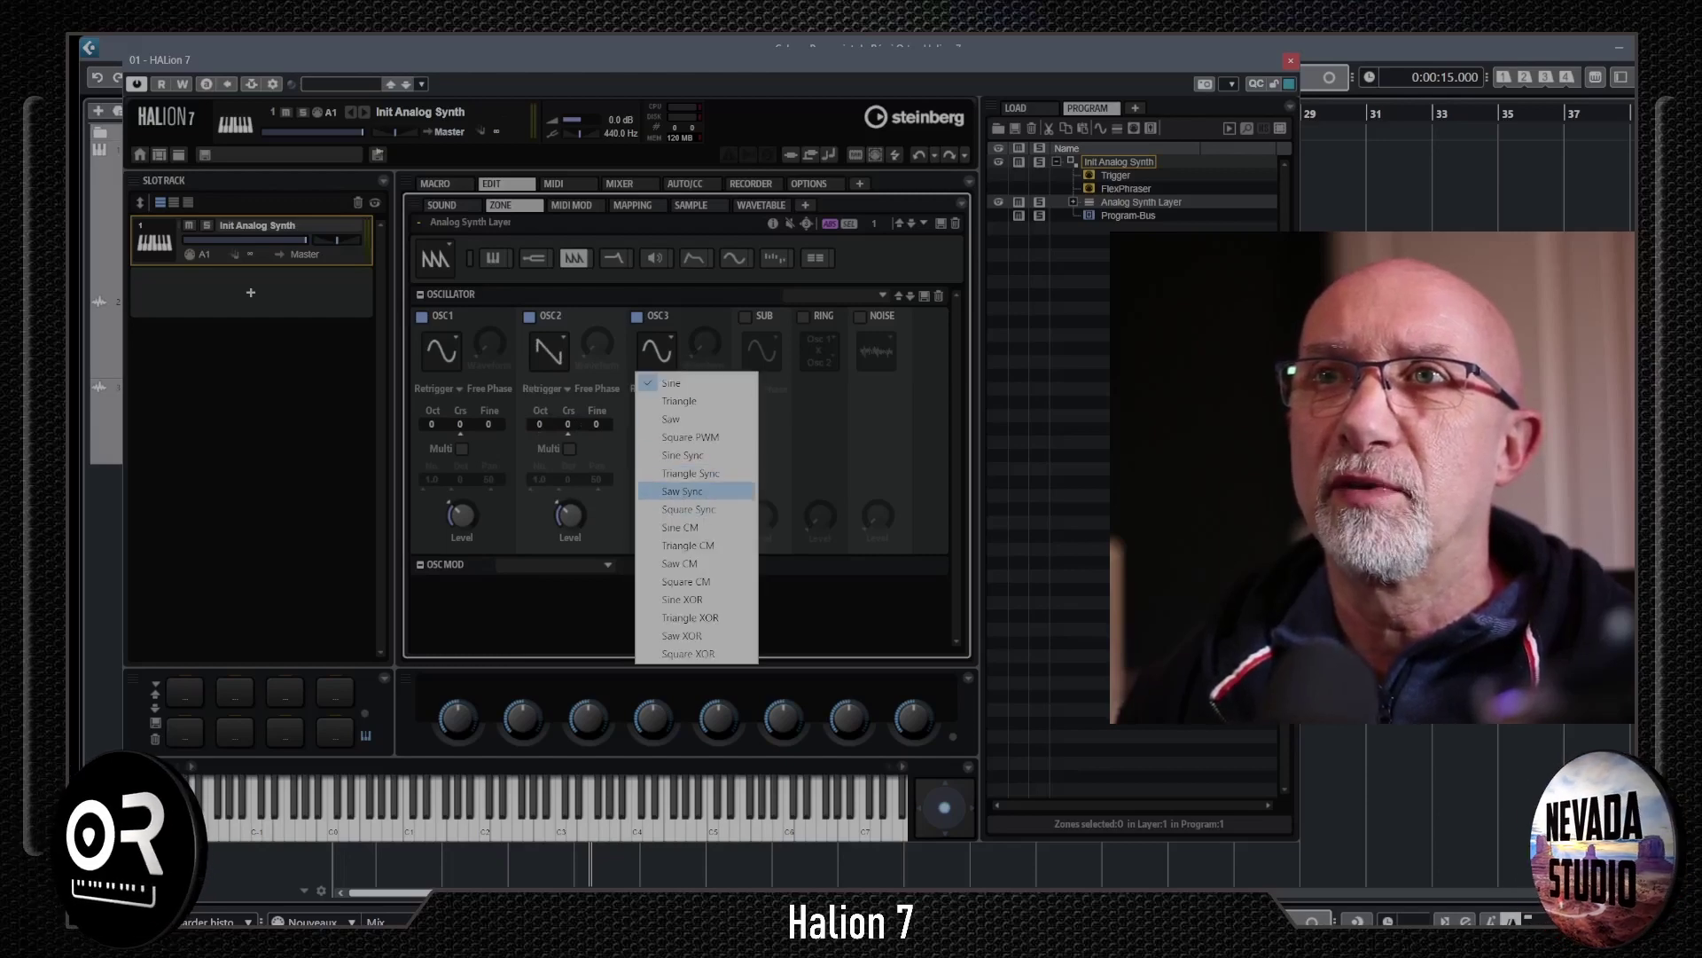
left_click(683, 491)
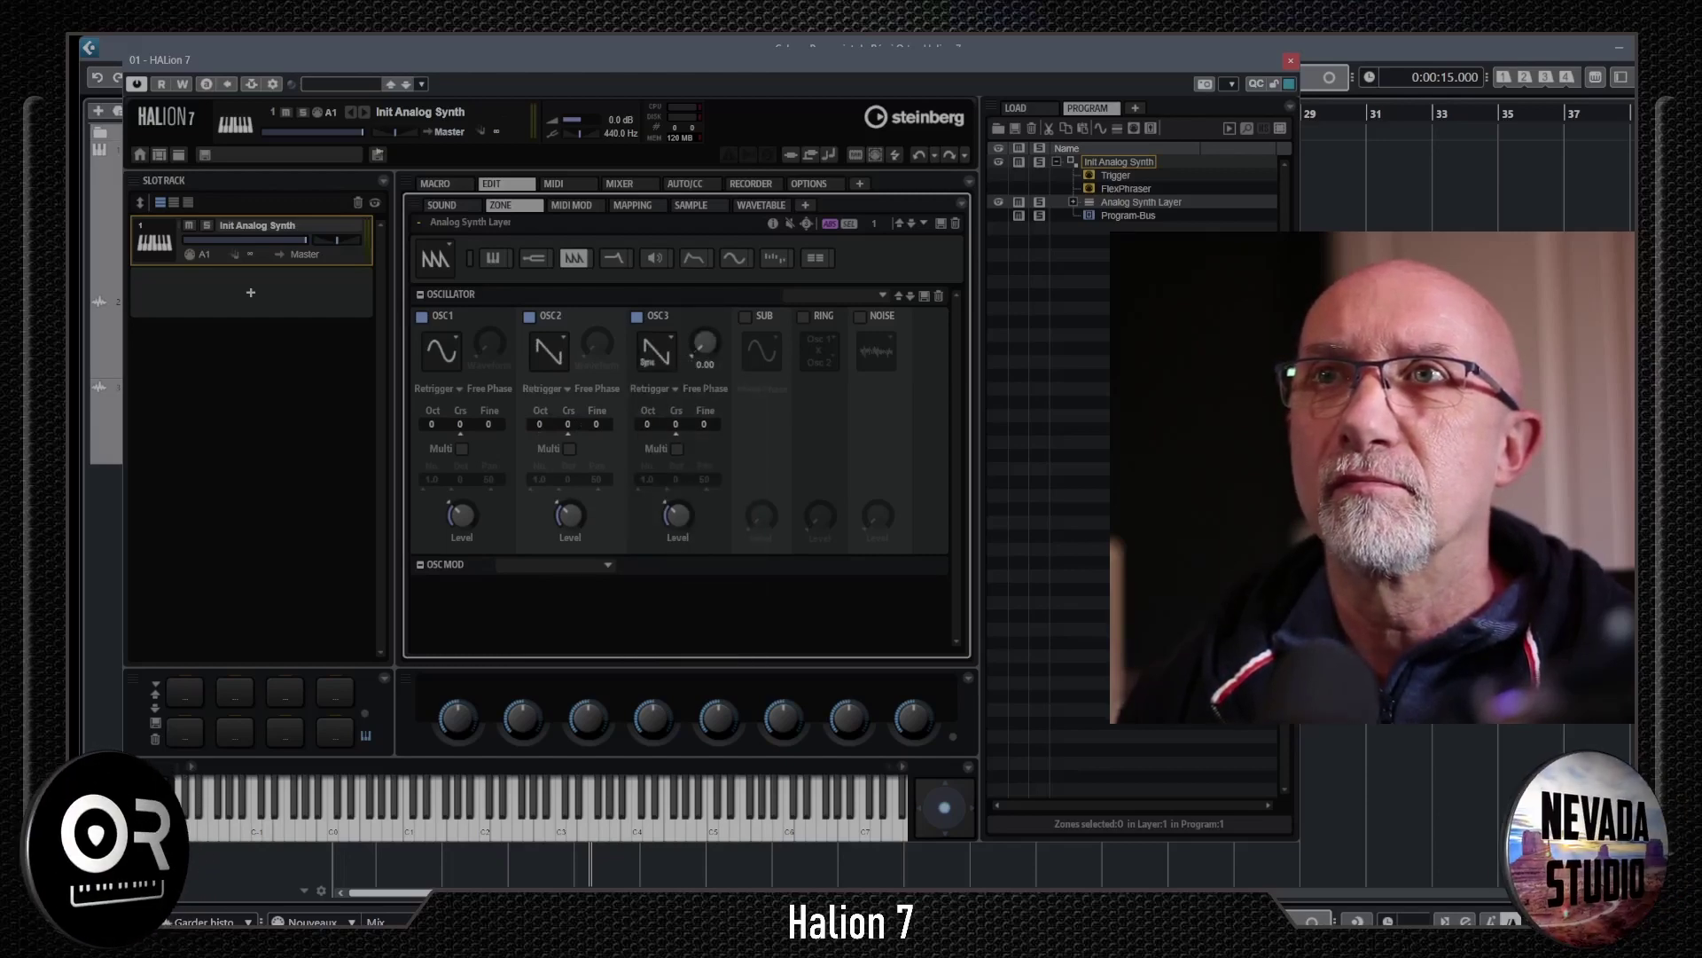
- Change OSC 2's waveform to Sine CM and raise its Waveform amount
left_click(549, 352)
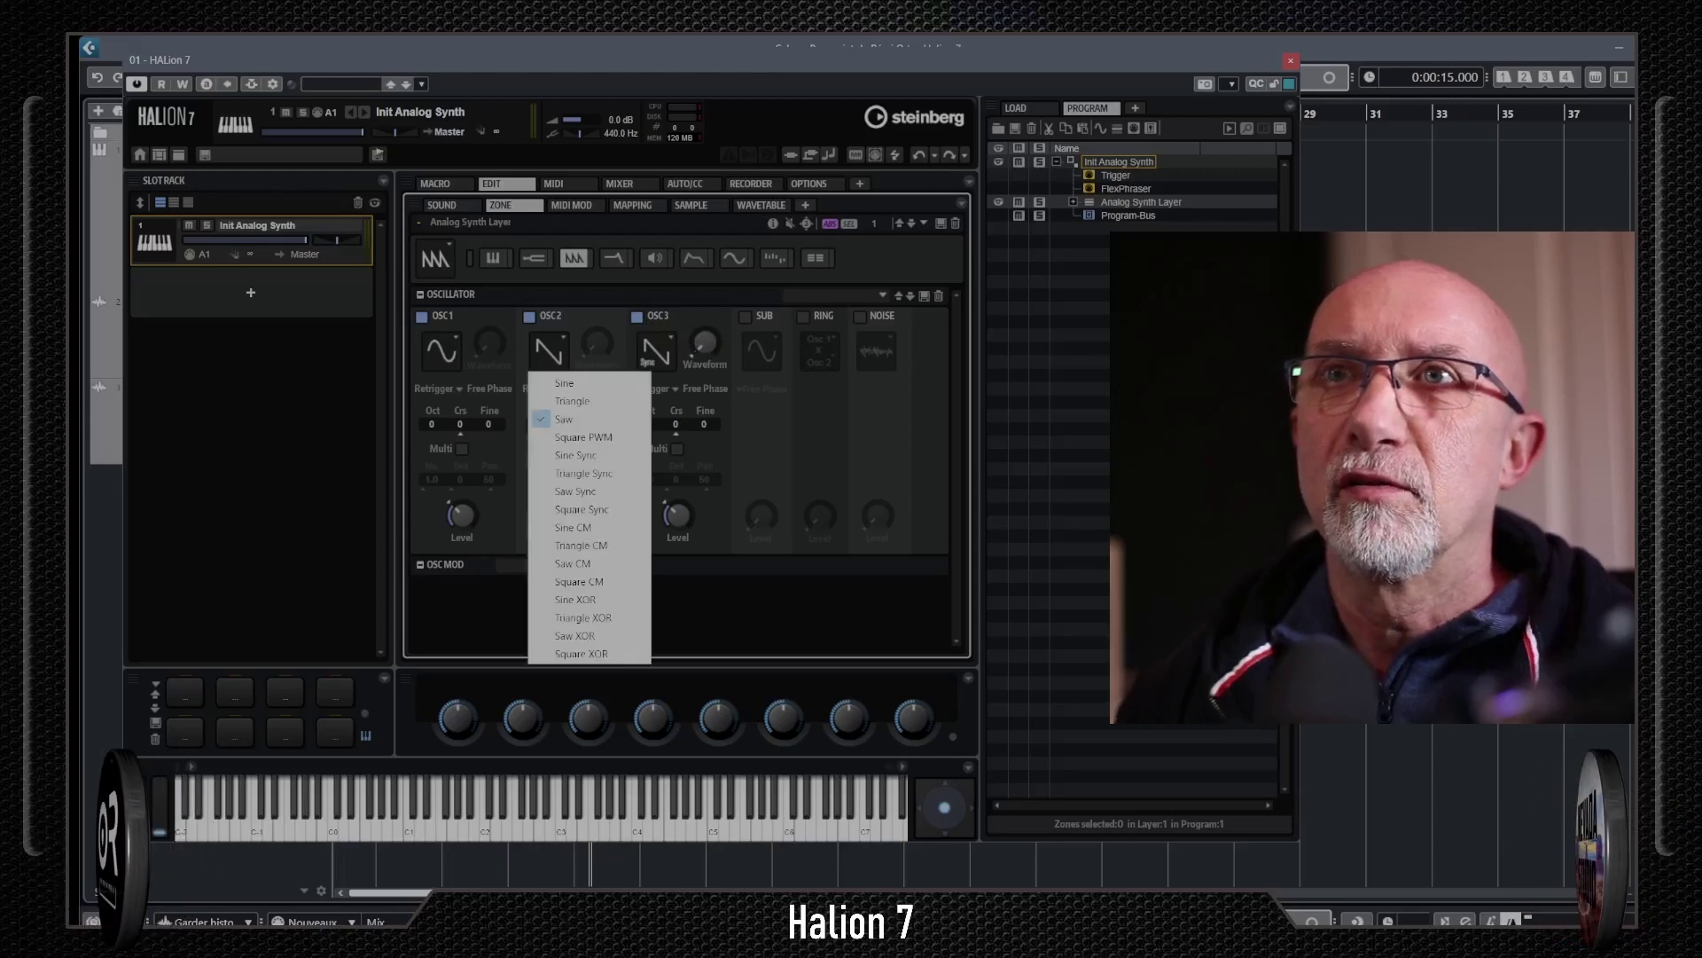
left_click(573, 527)
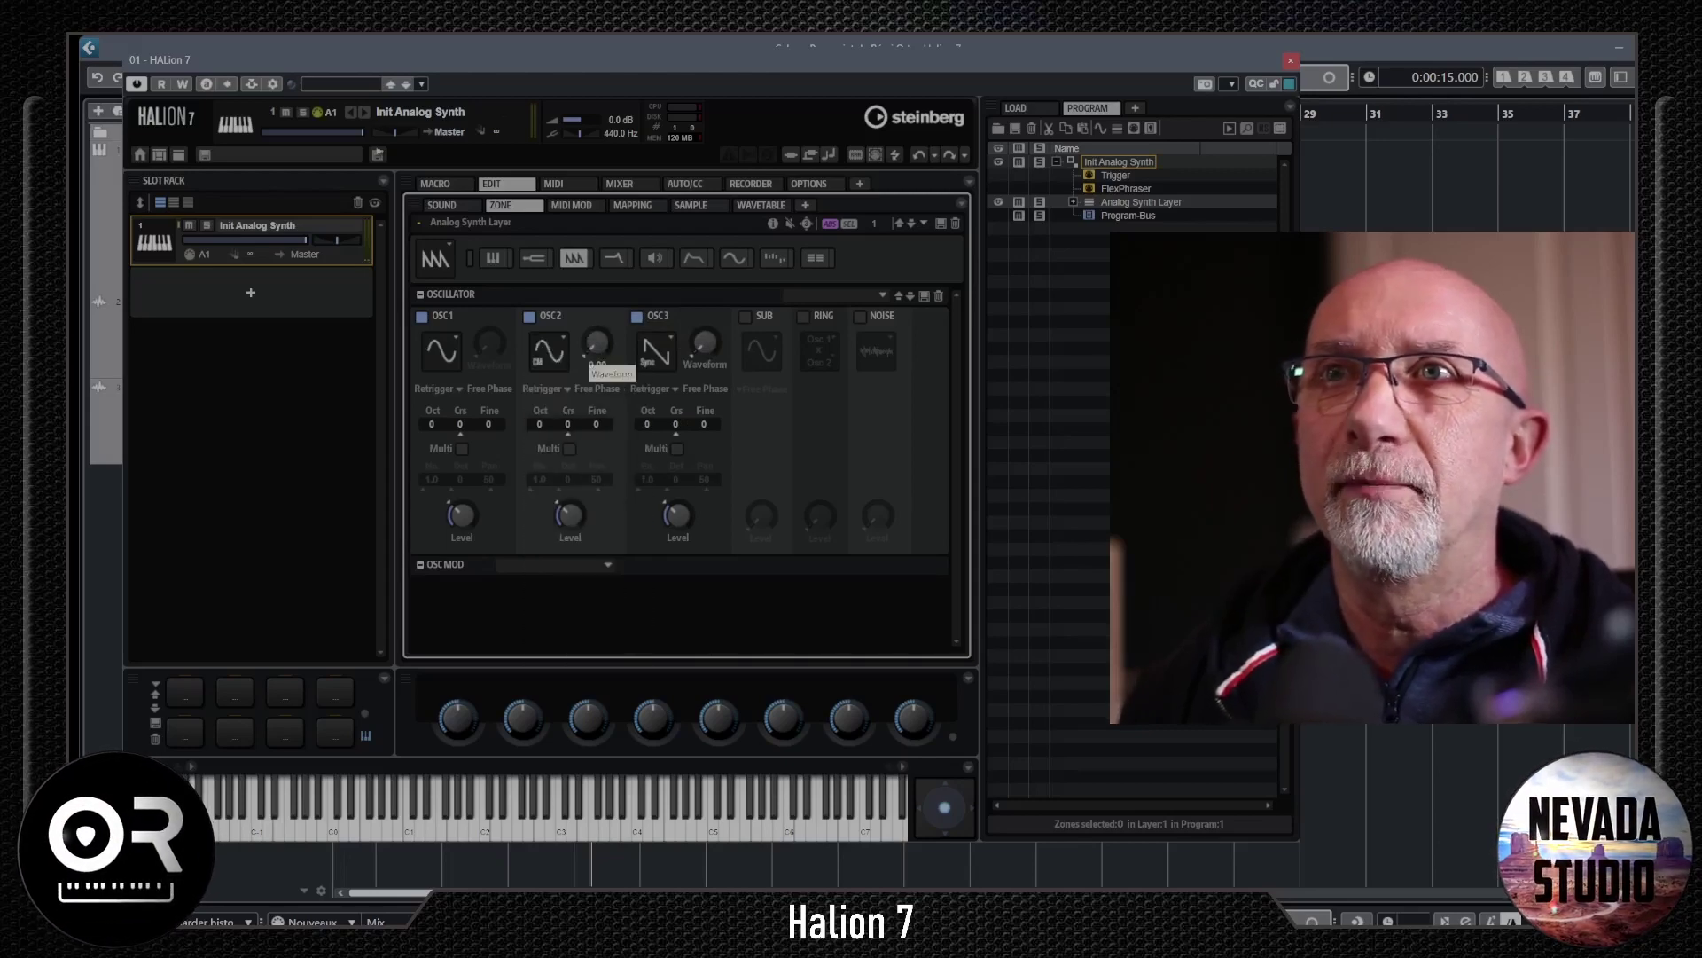
left_click_drag(596, 344, 596, 338)
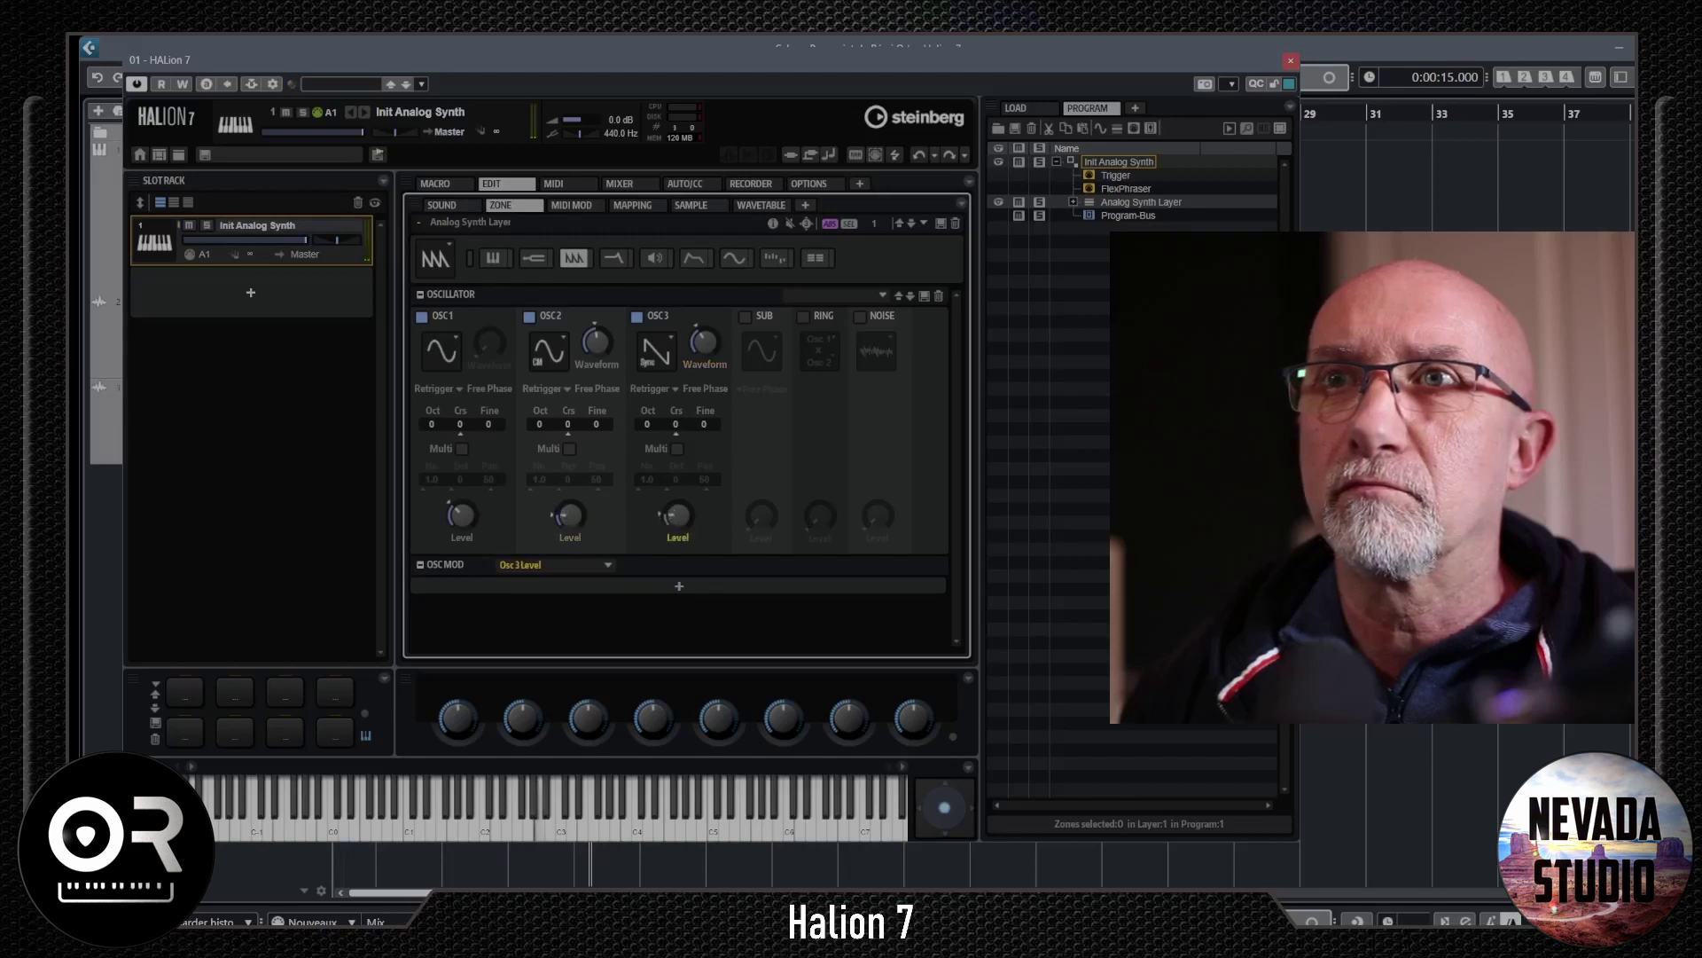
- Set the SUB oscillator's waveform to Saw and adjust its level along with OSC 1's level
left_click(460, 515)
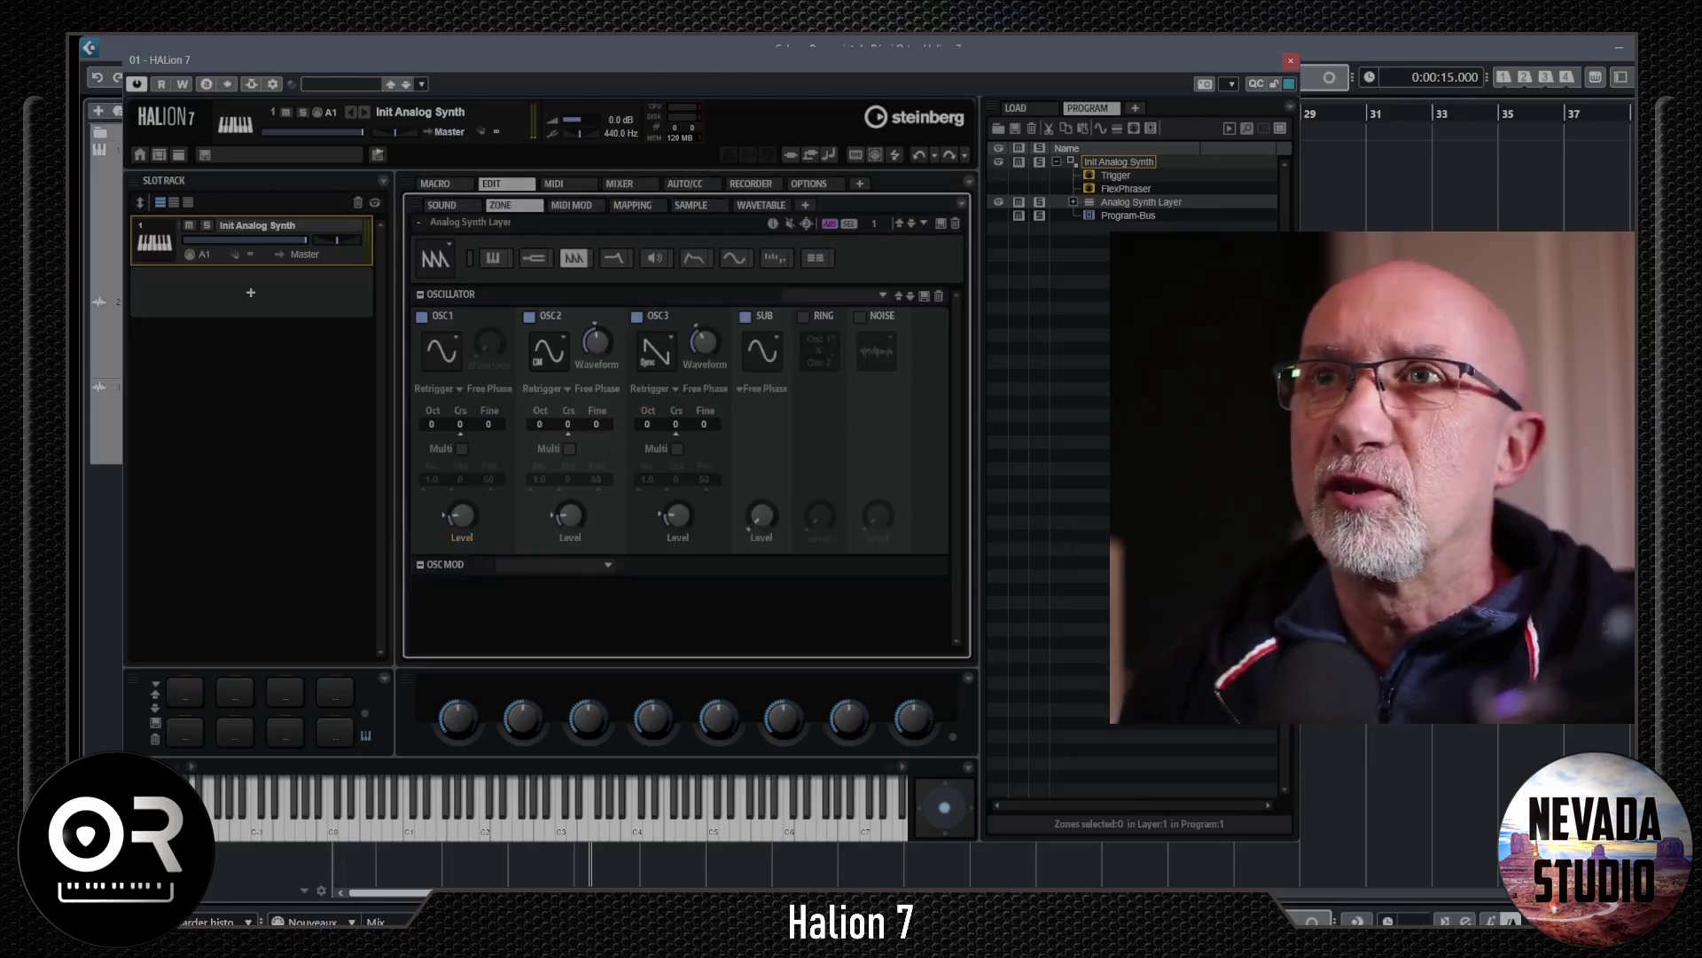
left_click(763, 351)
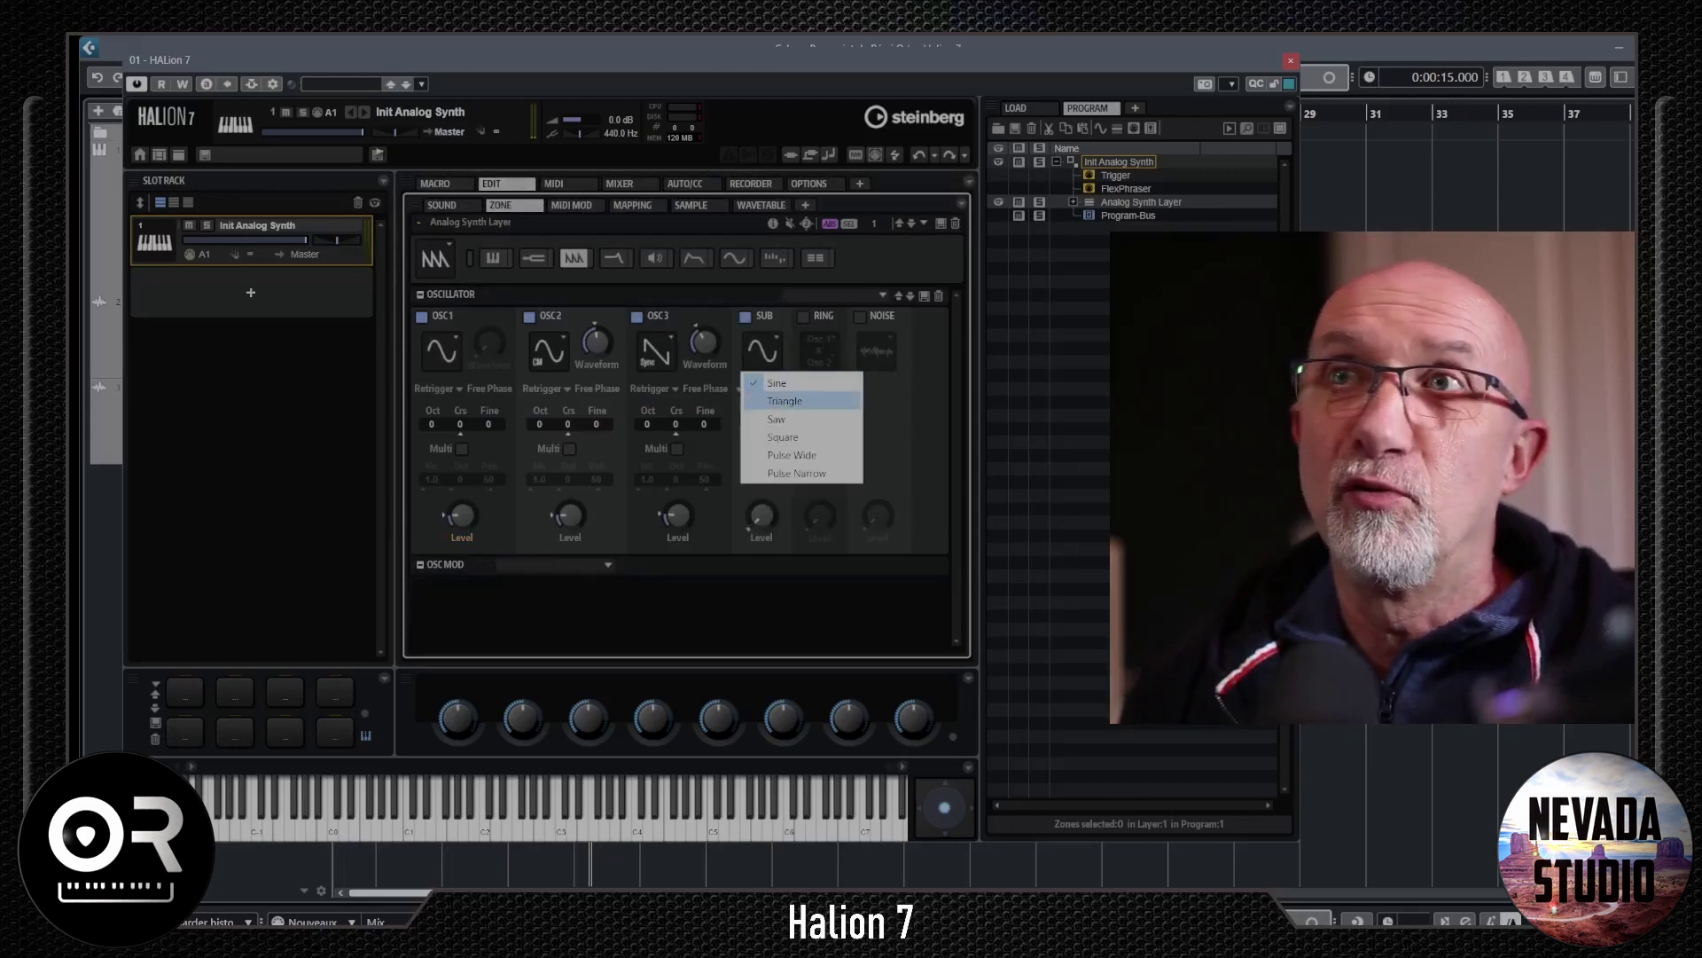
left_click(776, 419)
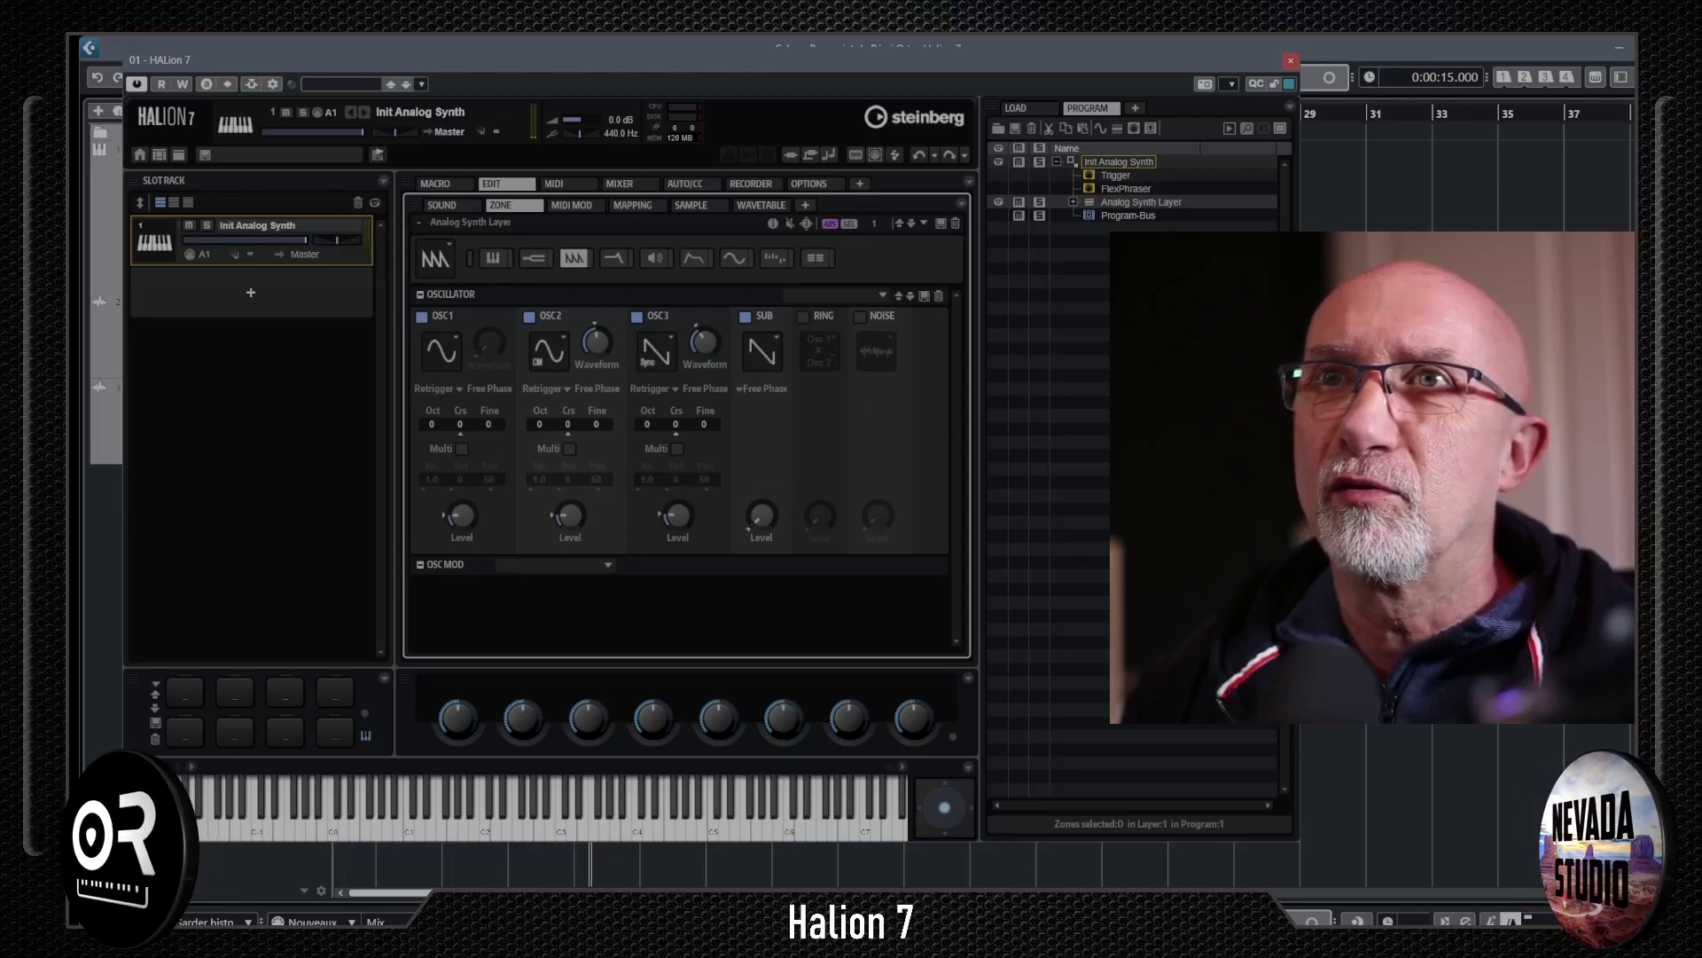
left_click(761, 516)
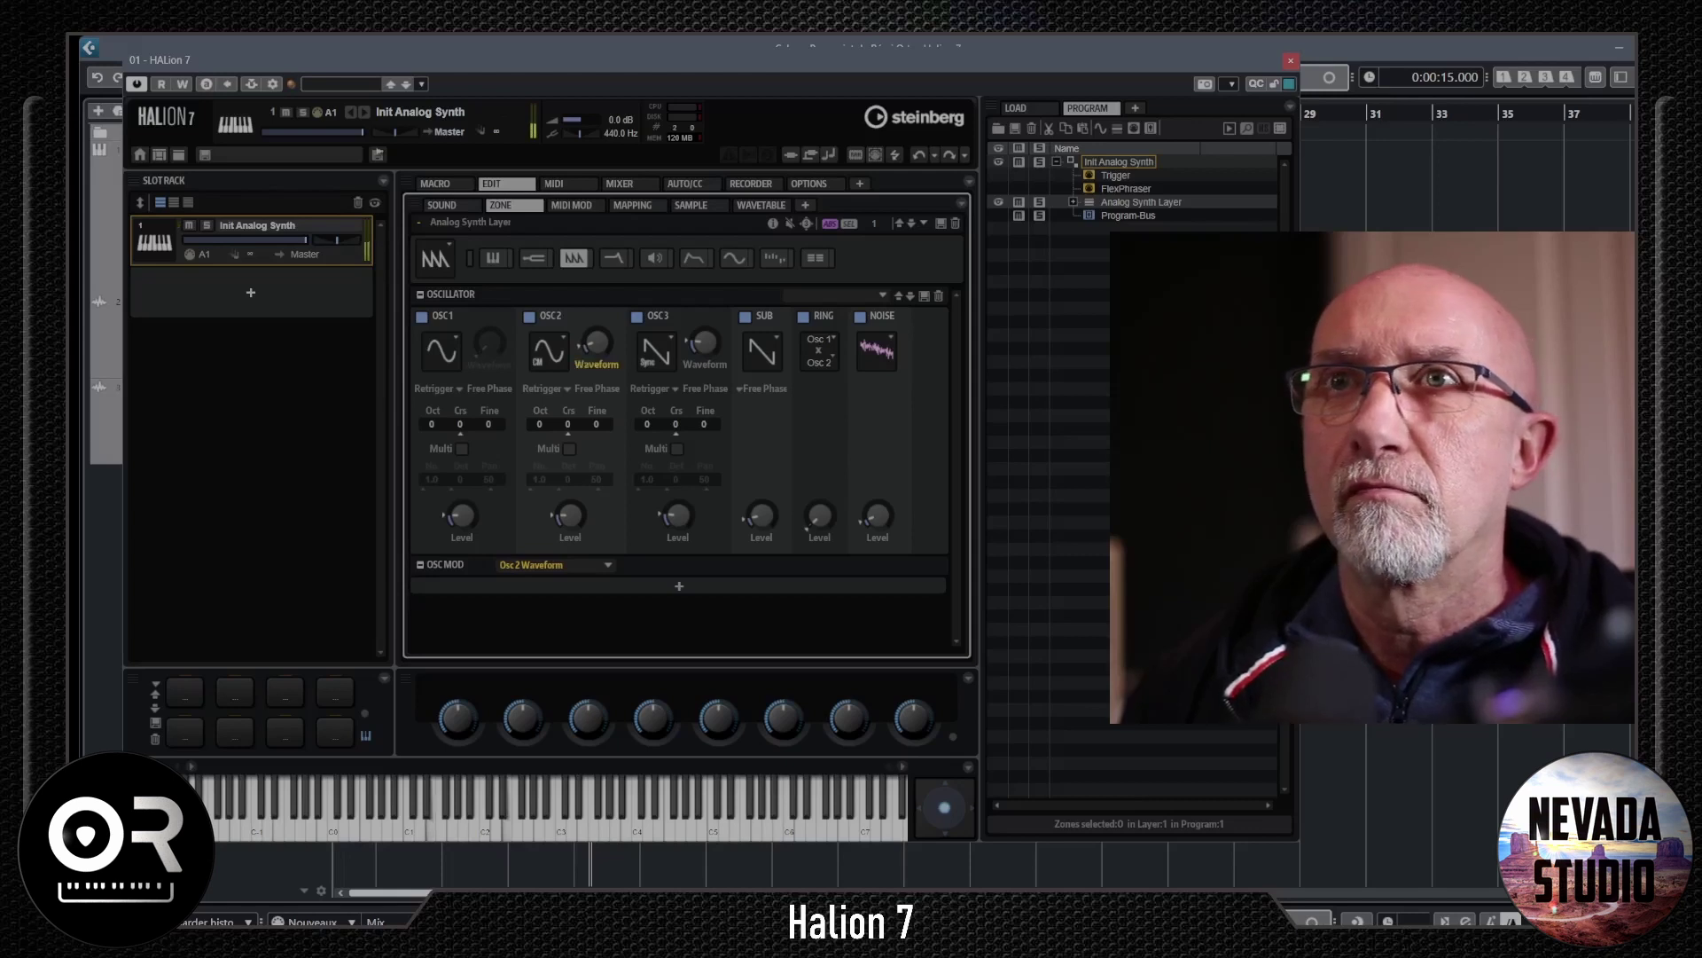
- Change OSC 1's waveform to Sine CM and raise its Waveform amount
left_click(442, 350)
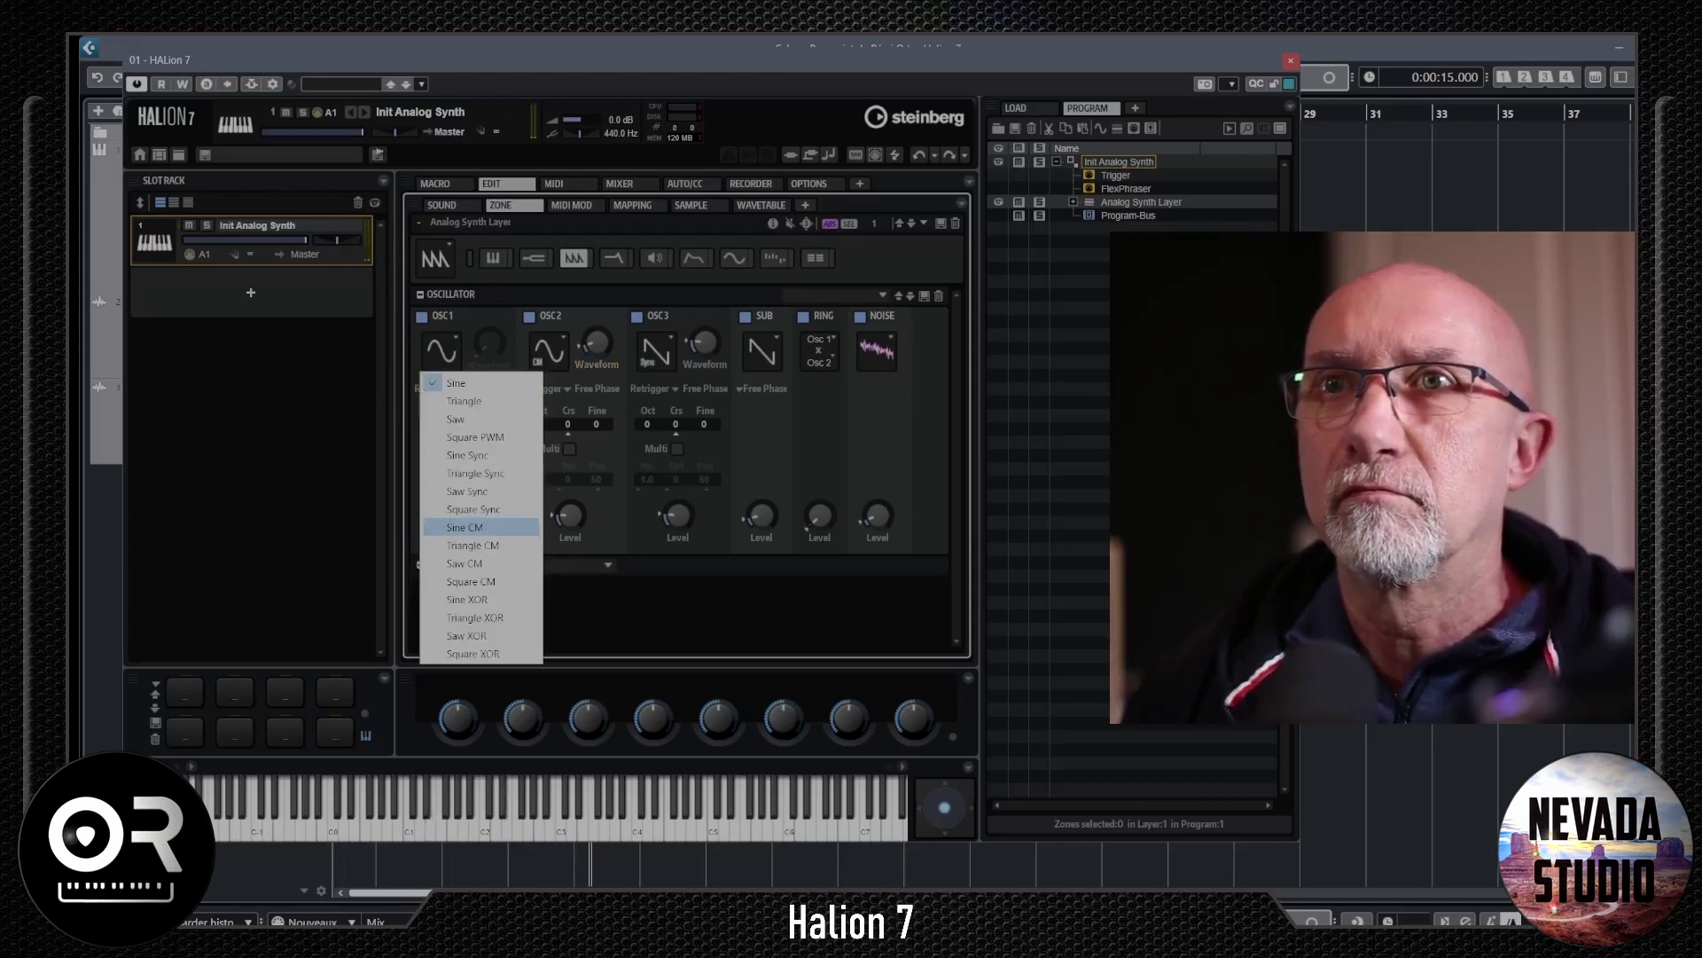
left_click(465, 527)
left_click_drag(489, 342, 489, 330)
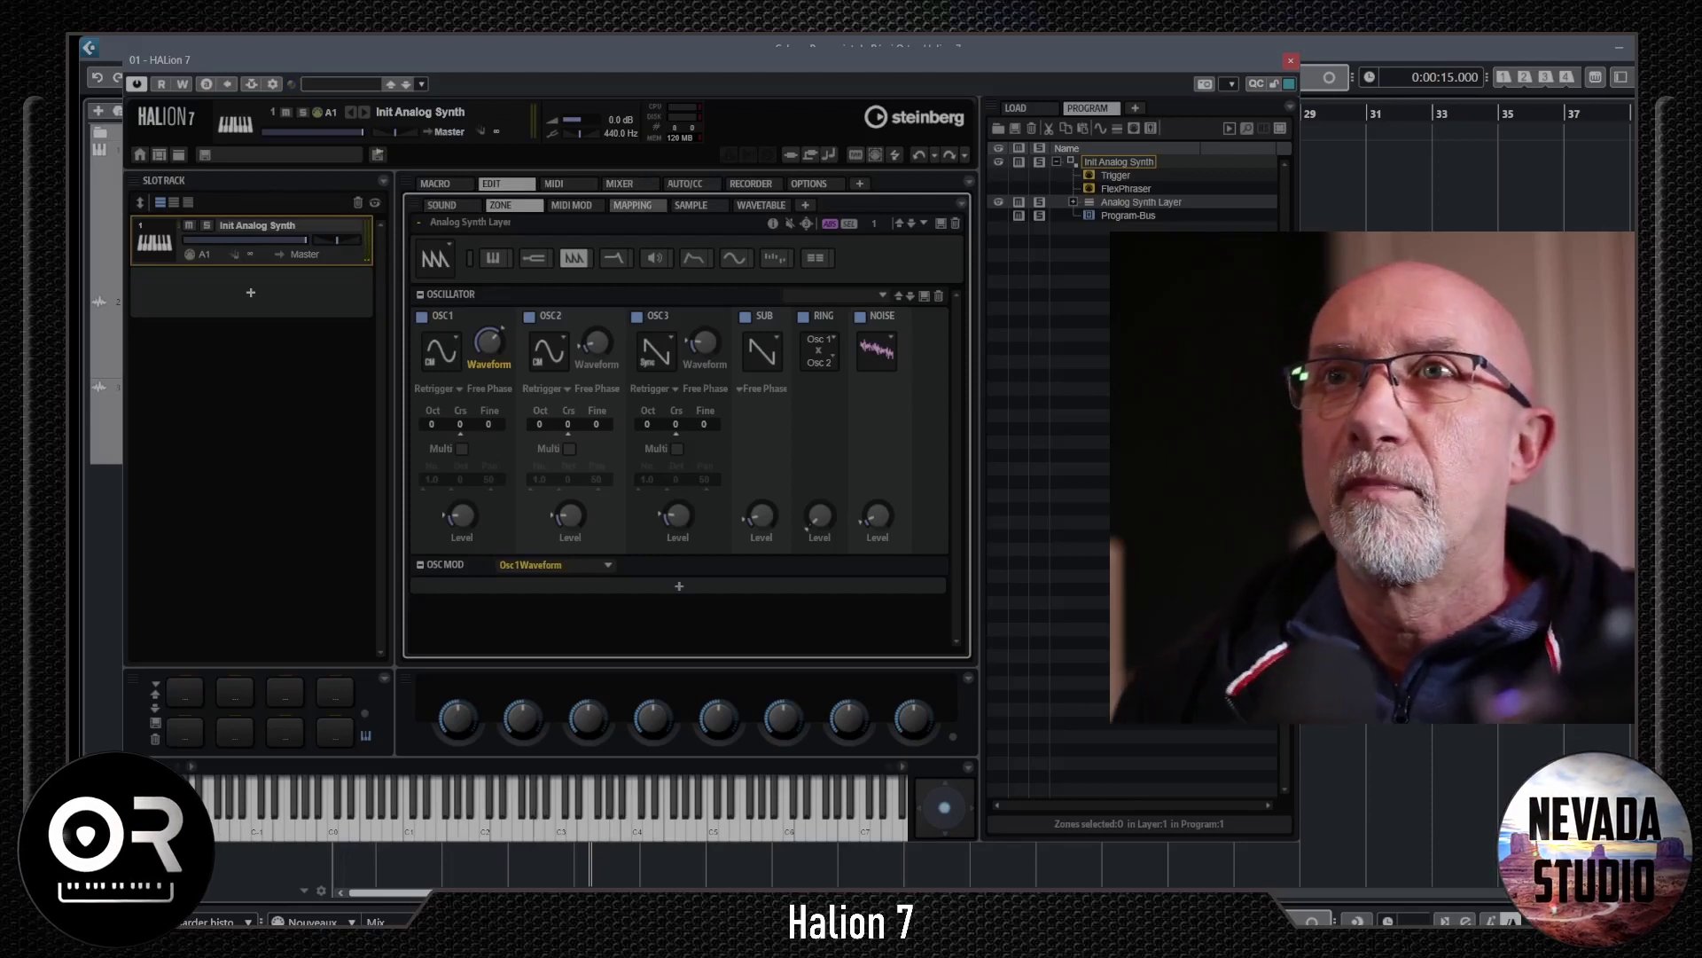
- Set the analog zone's filter type to Classic and lower its cutoff to about the middle of the range
left_click(614, 258)
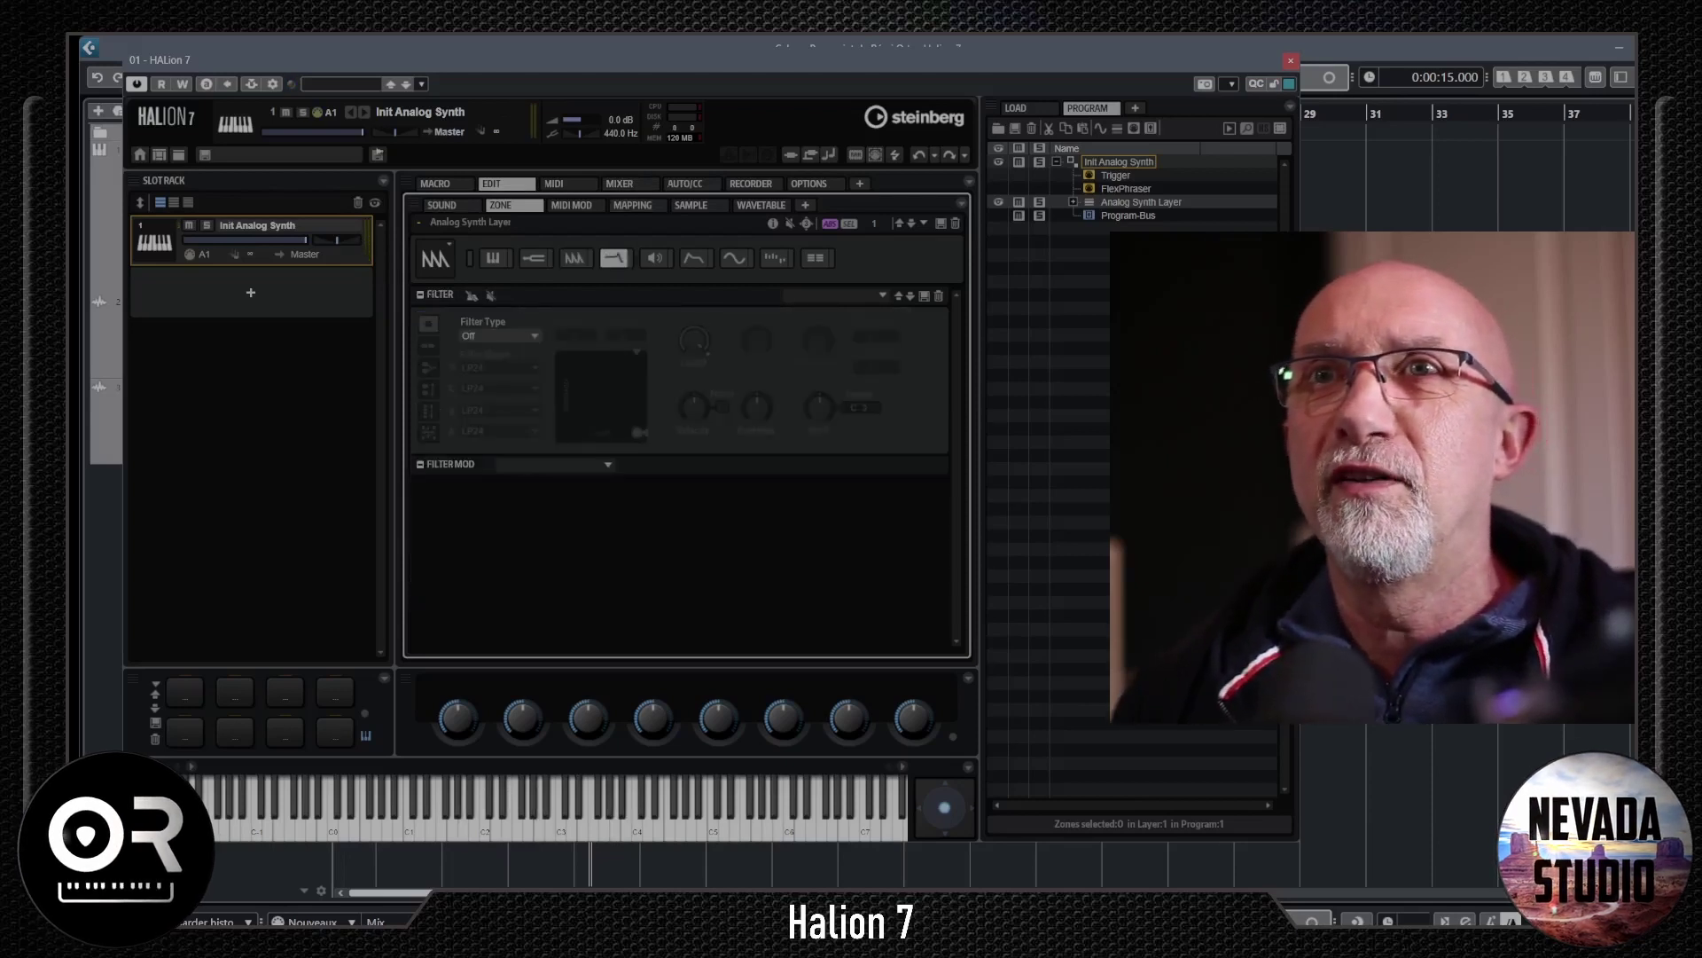
left_click(499, 335)
left_click(503, 371)
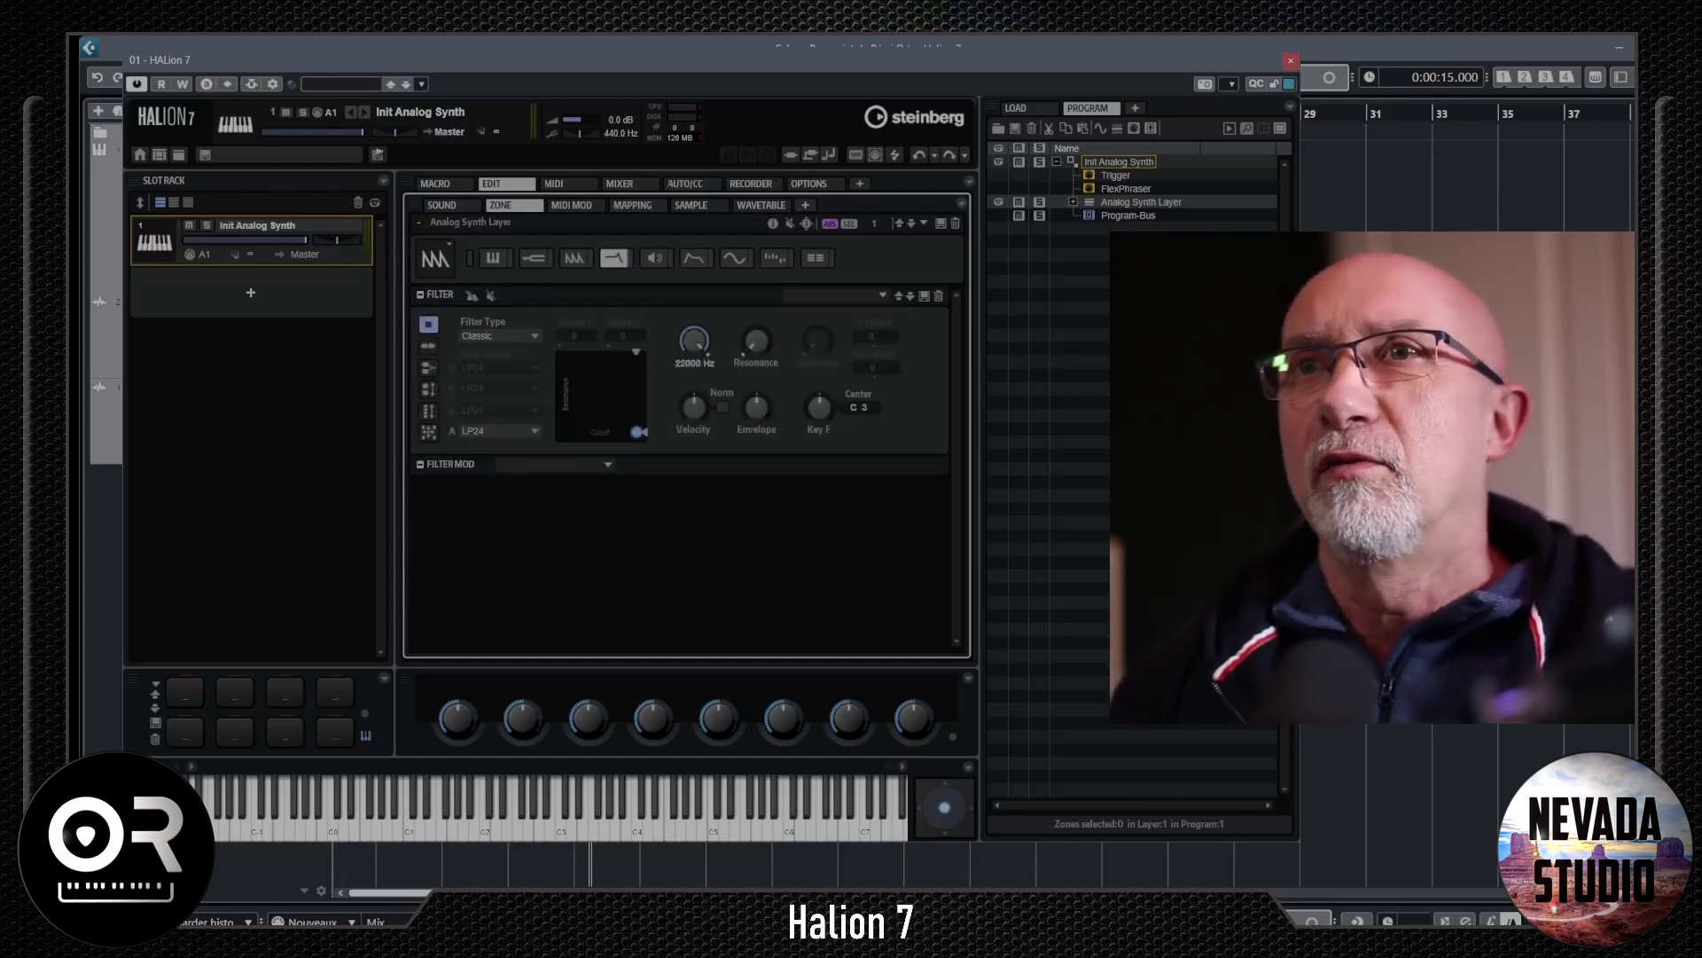
left_click(694, 339)
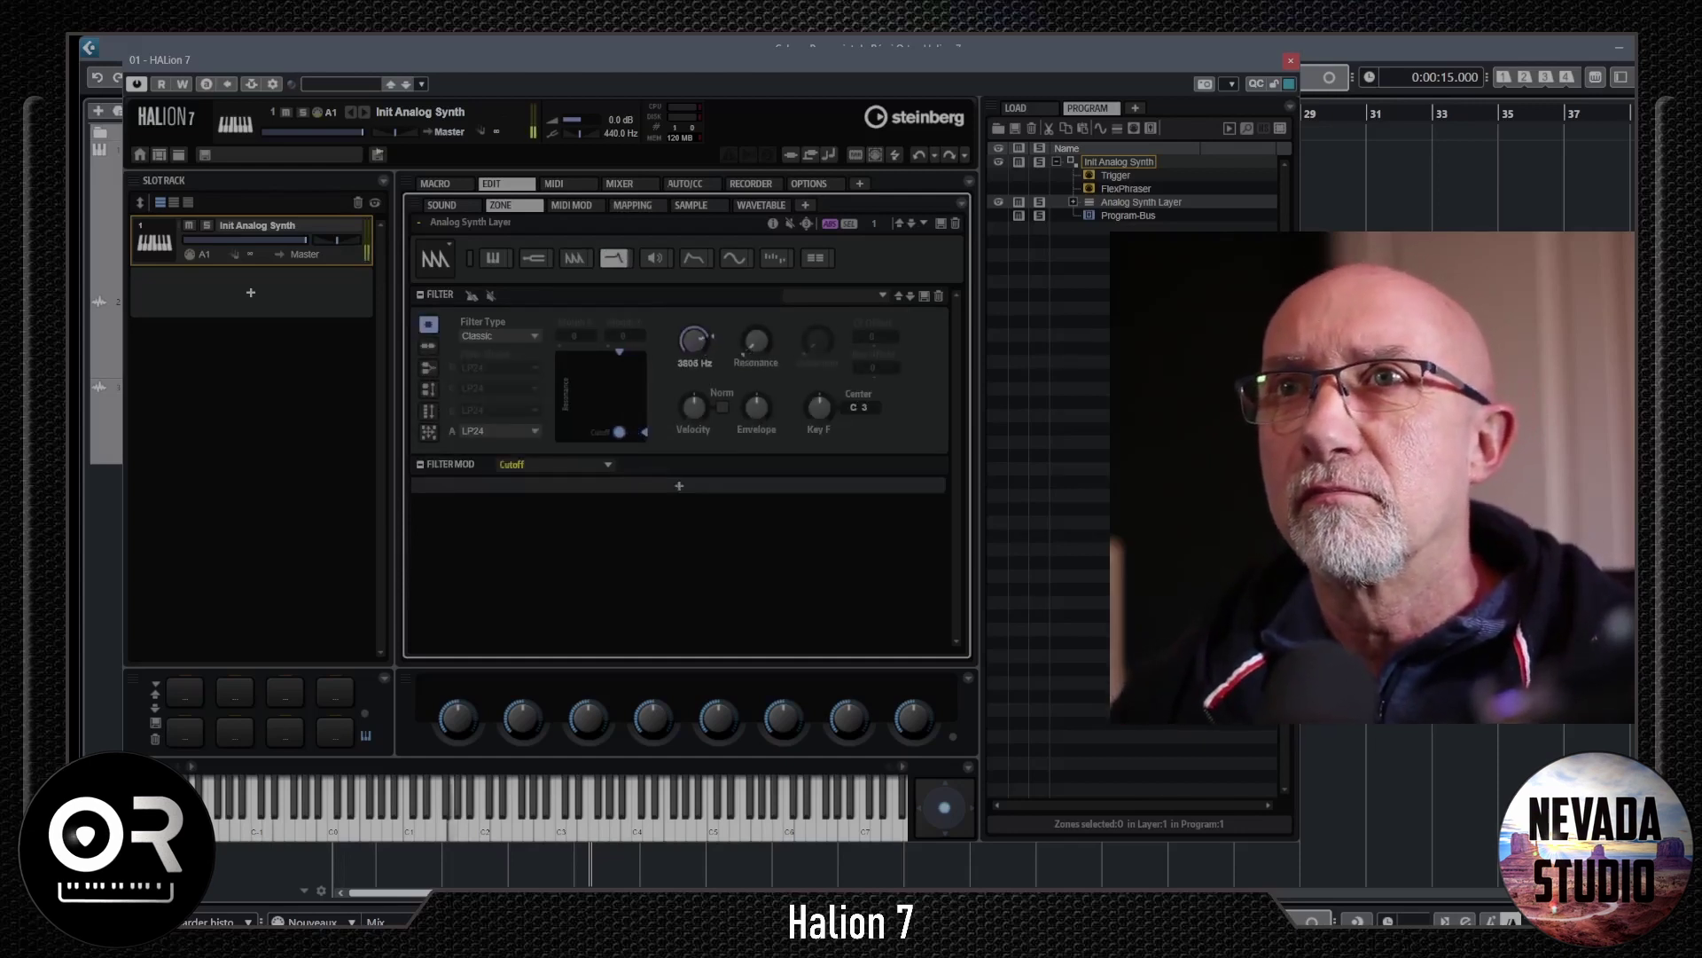
left_click_drag(694, 339, 695, 366)
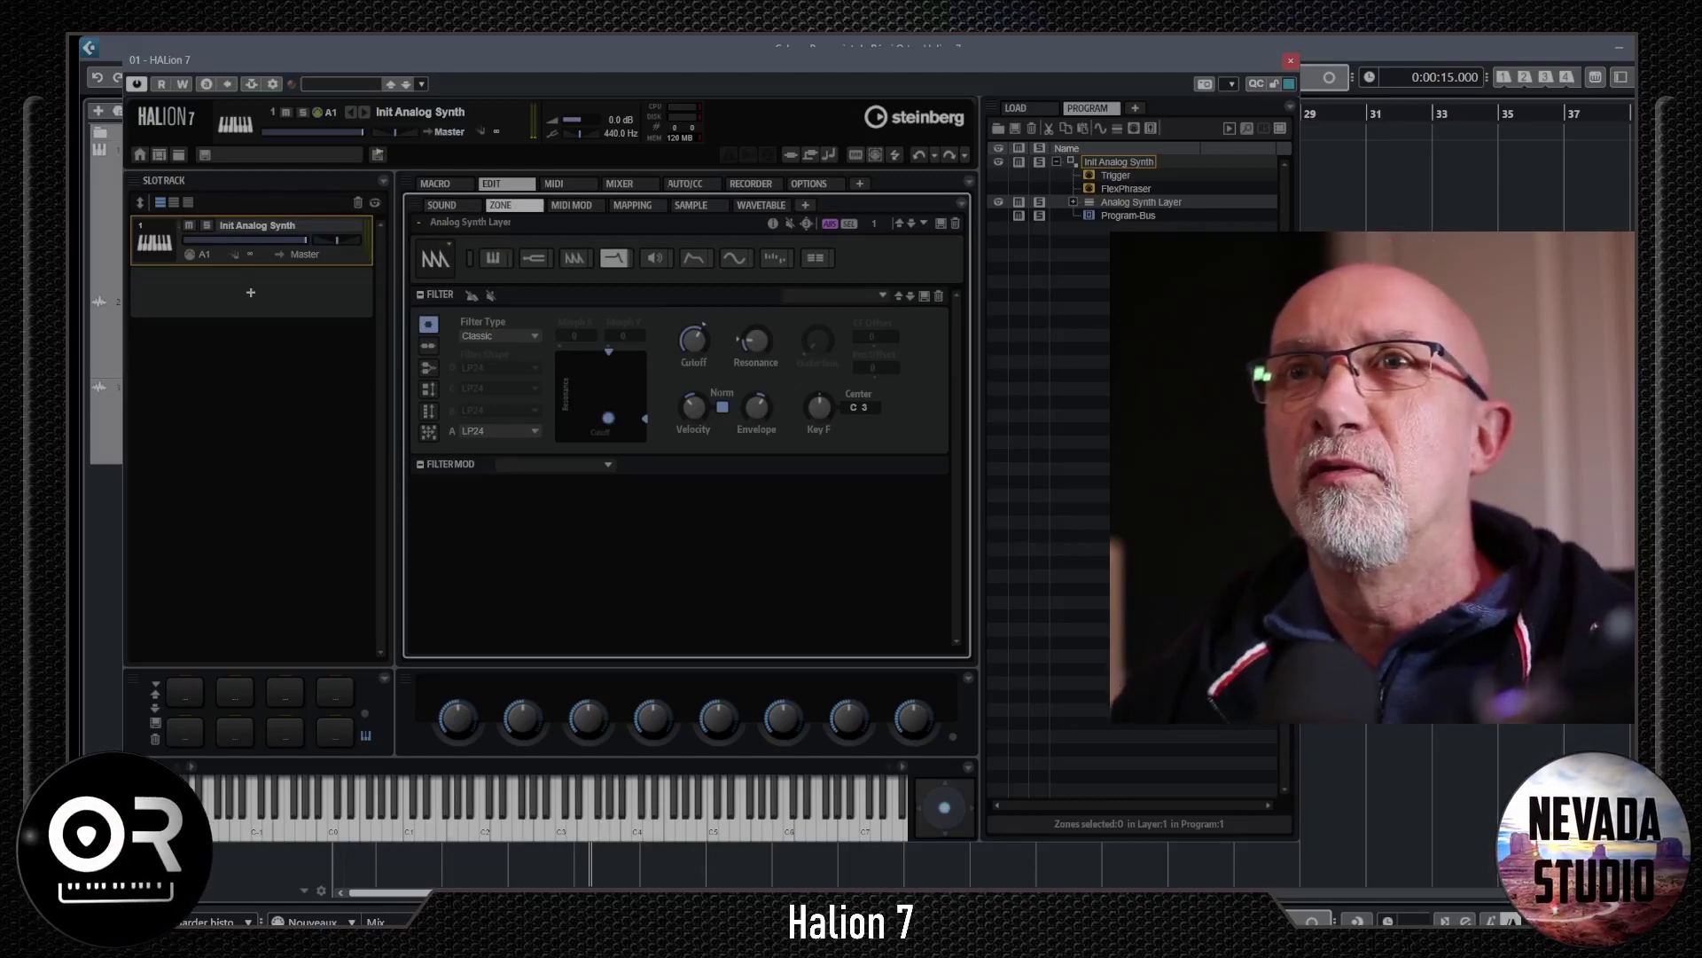
- Return to the oscillator settings and bypass OSC 1 and OSC 2 in turn to compare the sound
left_click(493, 258)
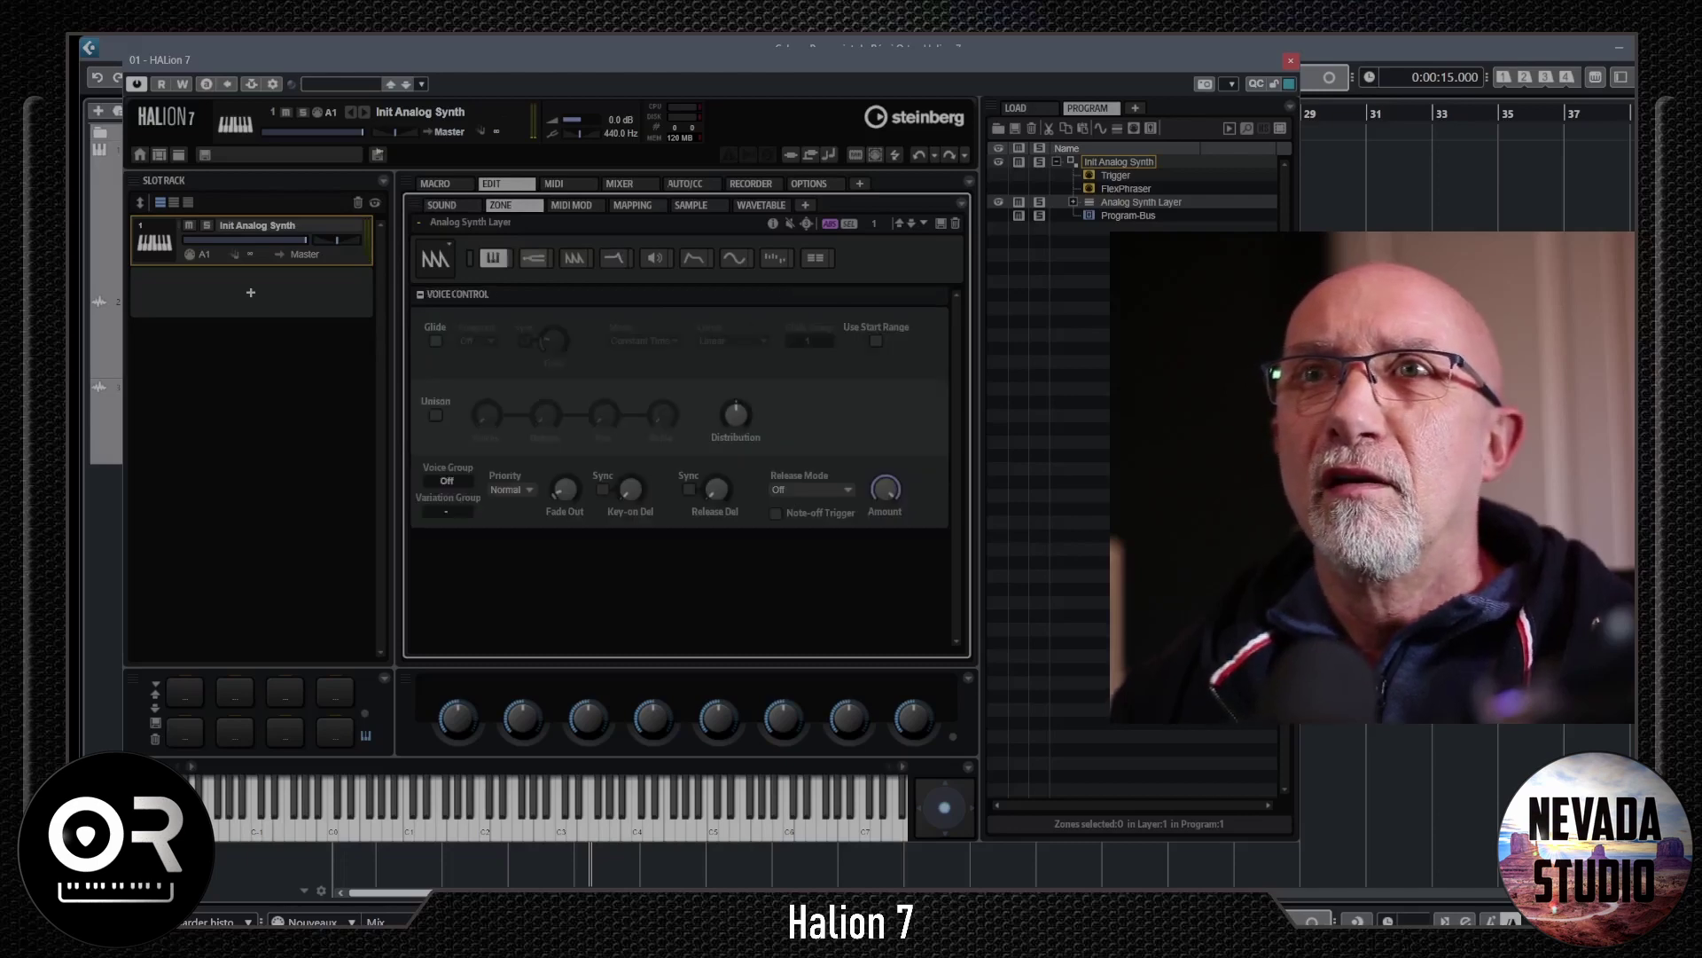
left_click(534, 258)
left_click(573, 258)
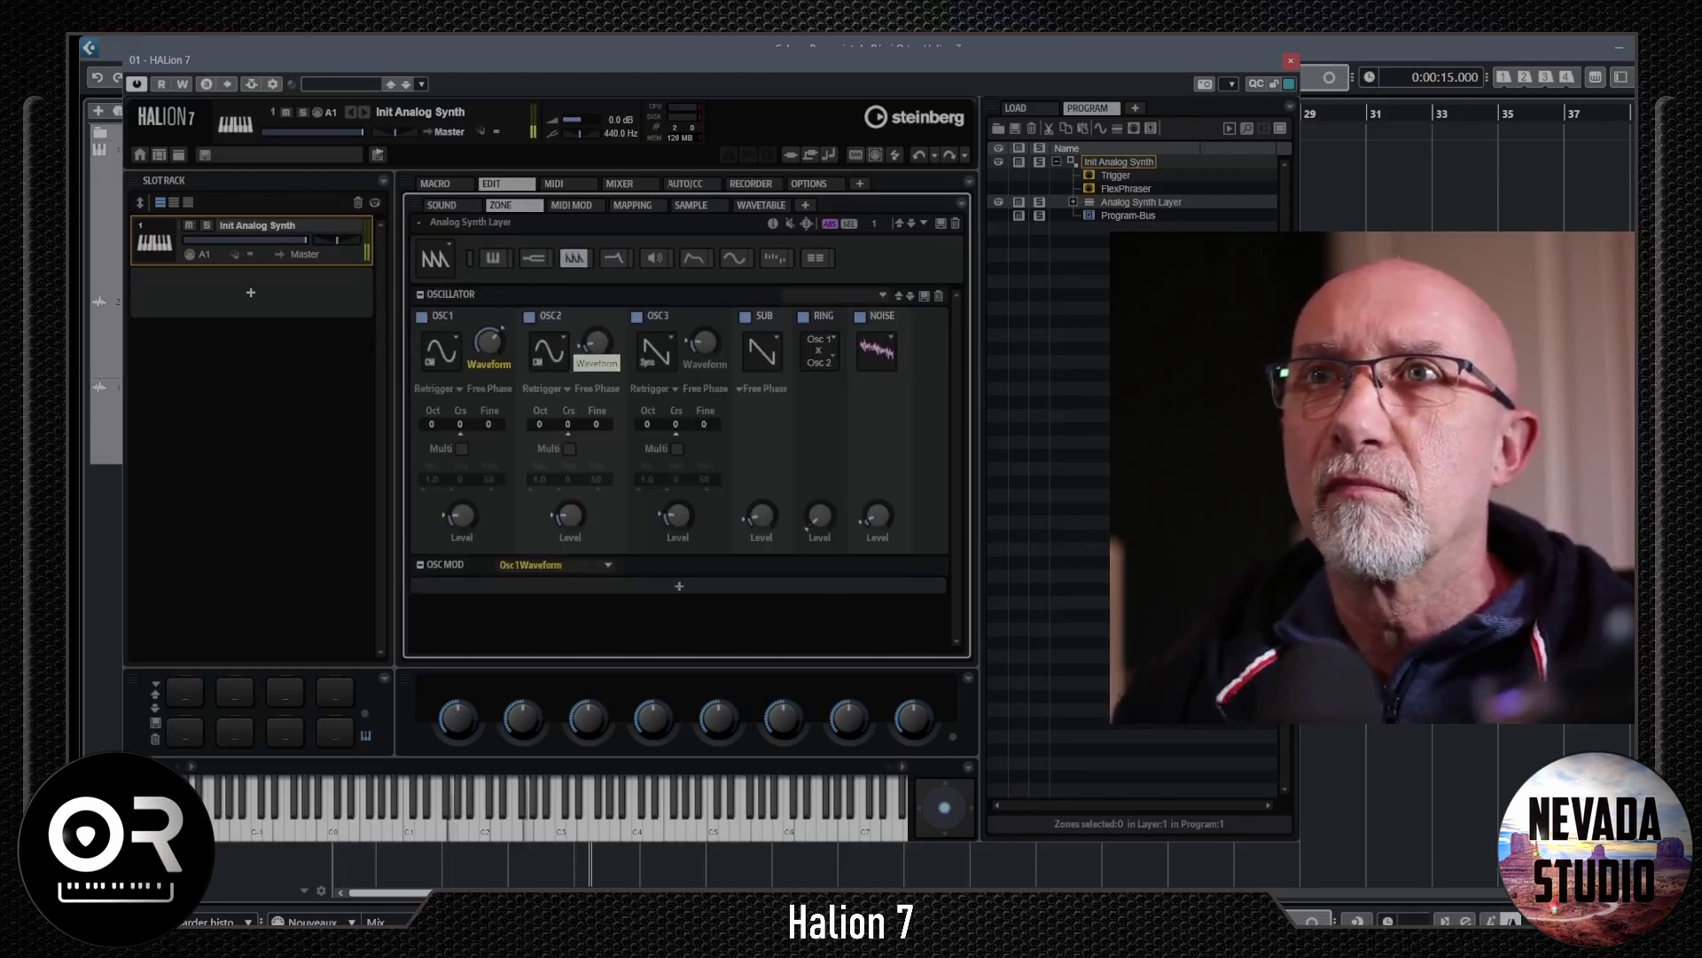
left_click(422, 317)
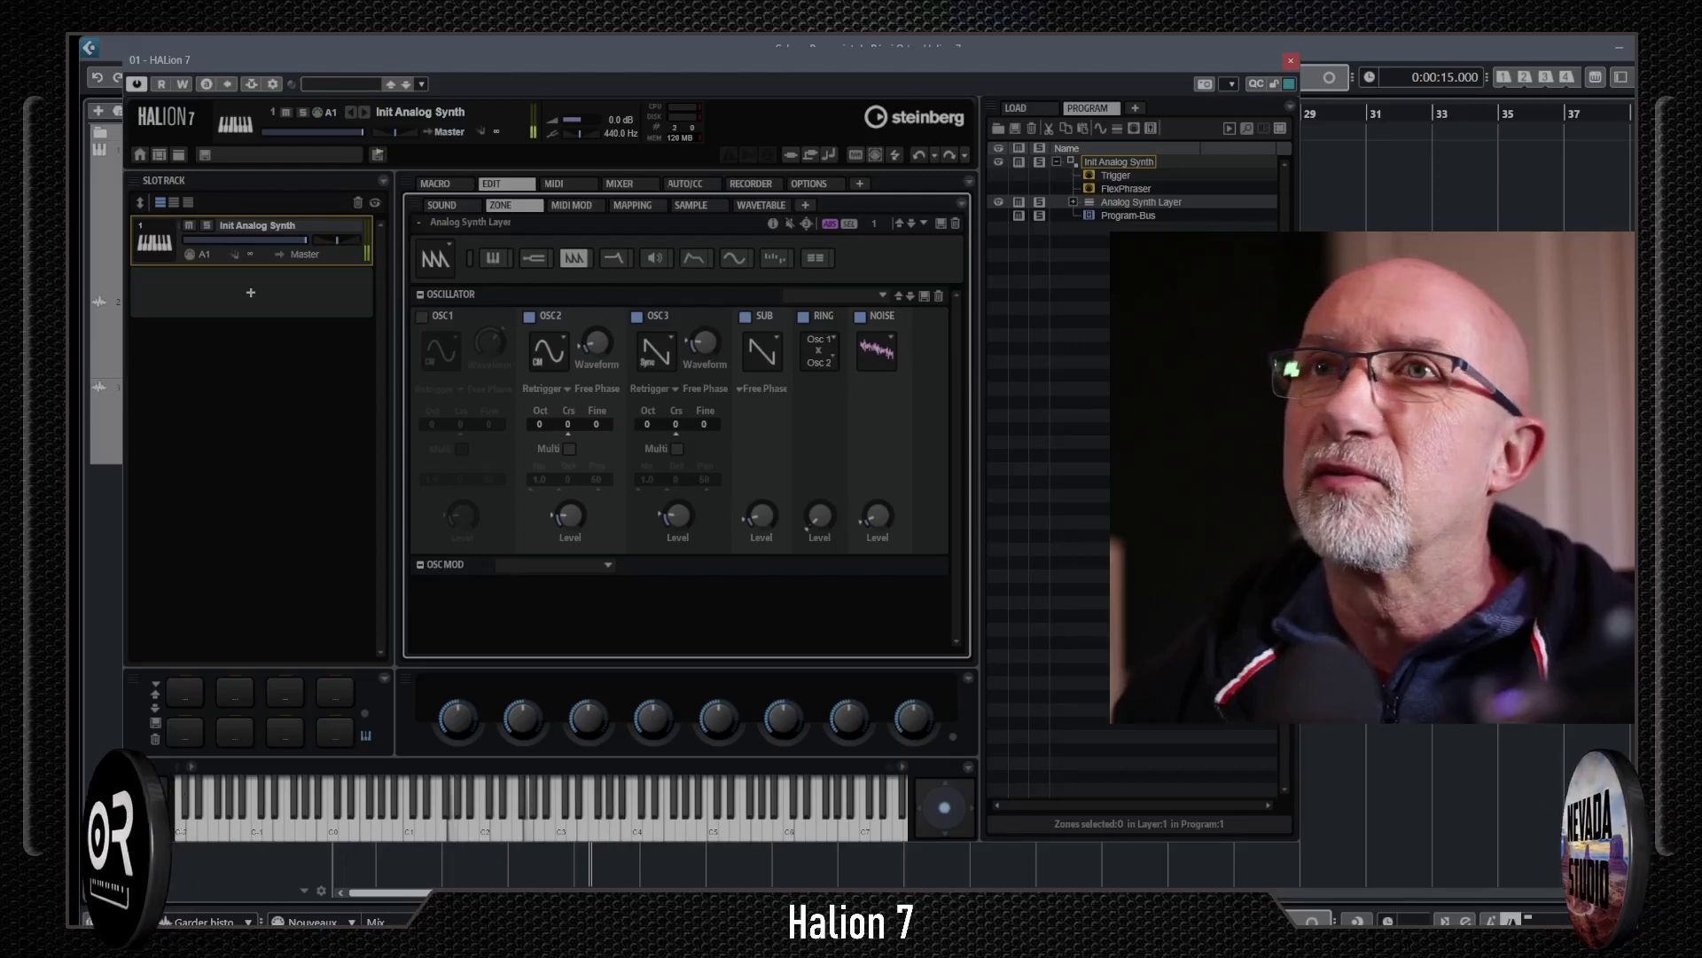
left_click(422, 317)
left_click(529, 316)
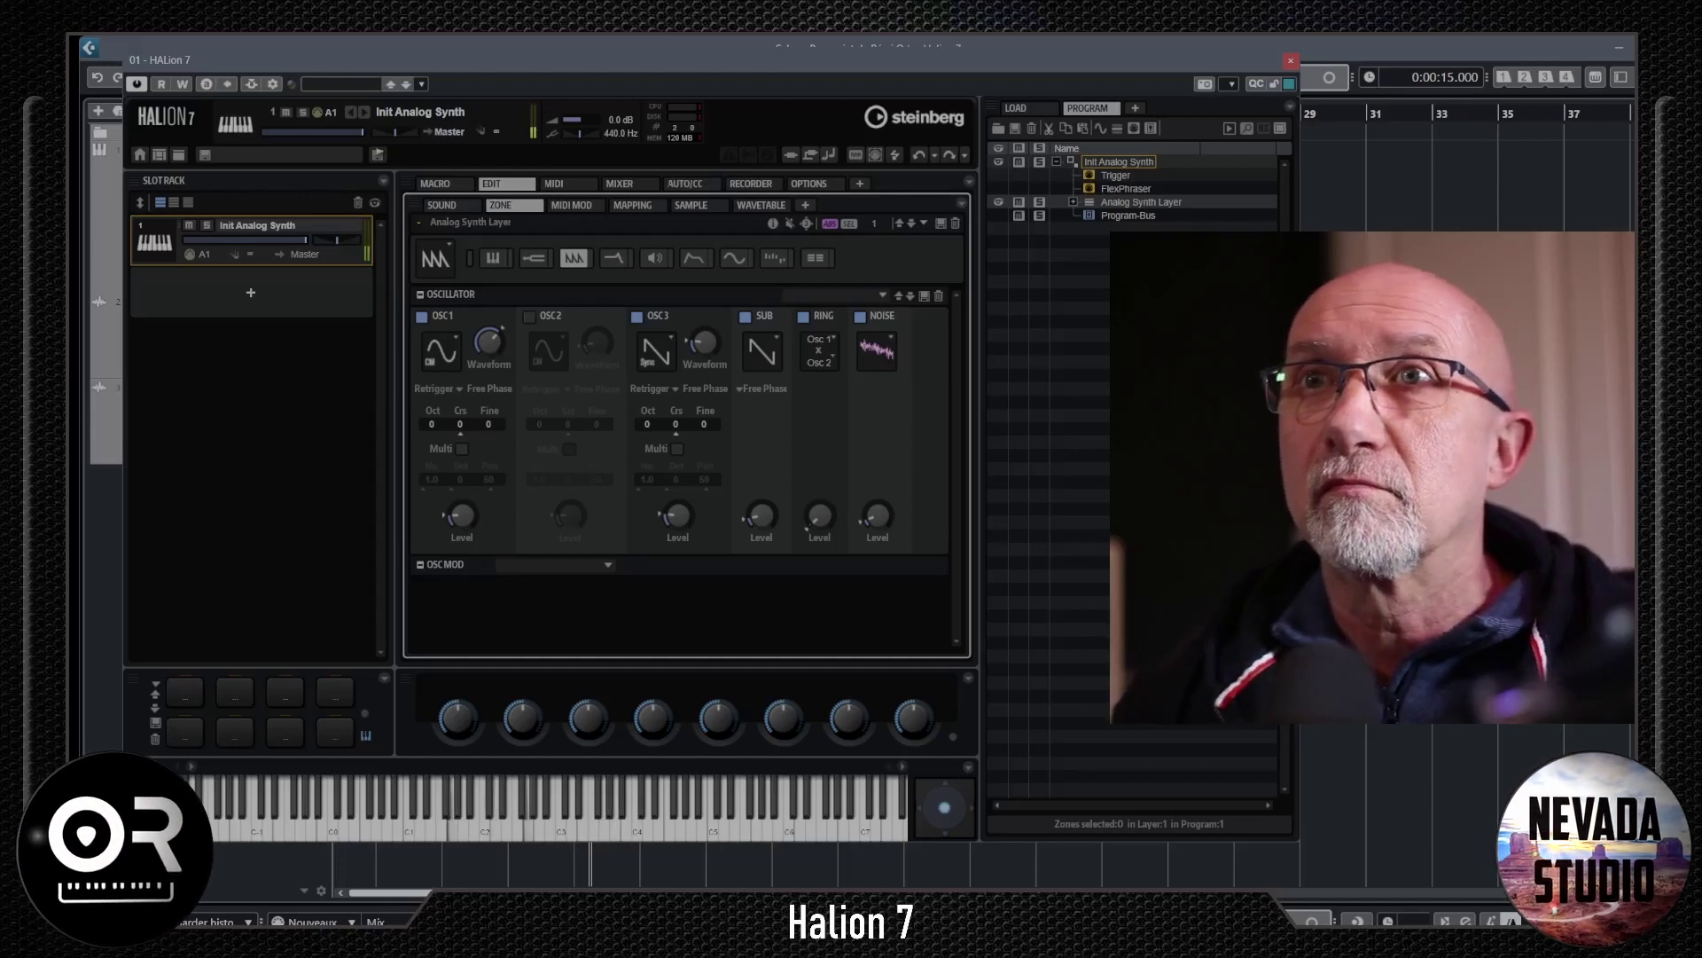
- Change OSC 2's waveform to Sine Sync and raise its Waveform amount
left_click(549, 351)
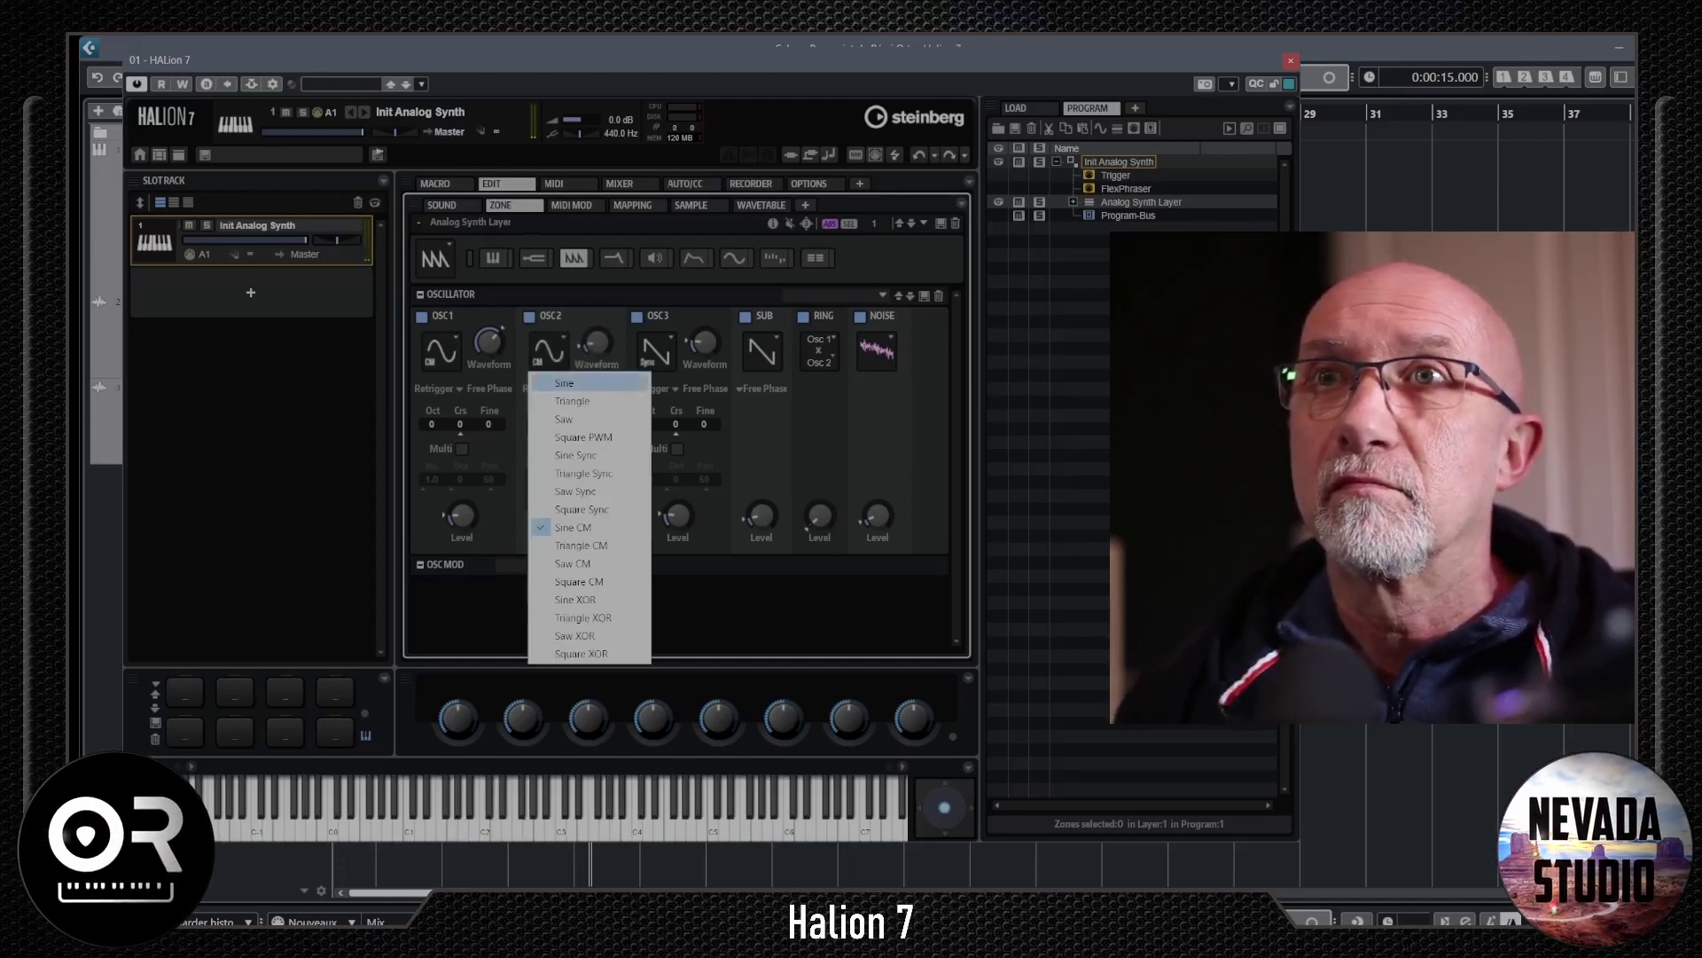
left_click(575, 455)
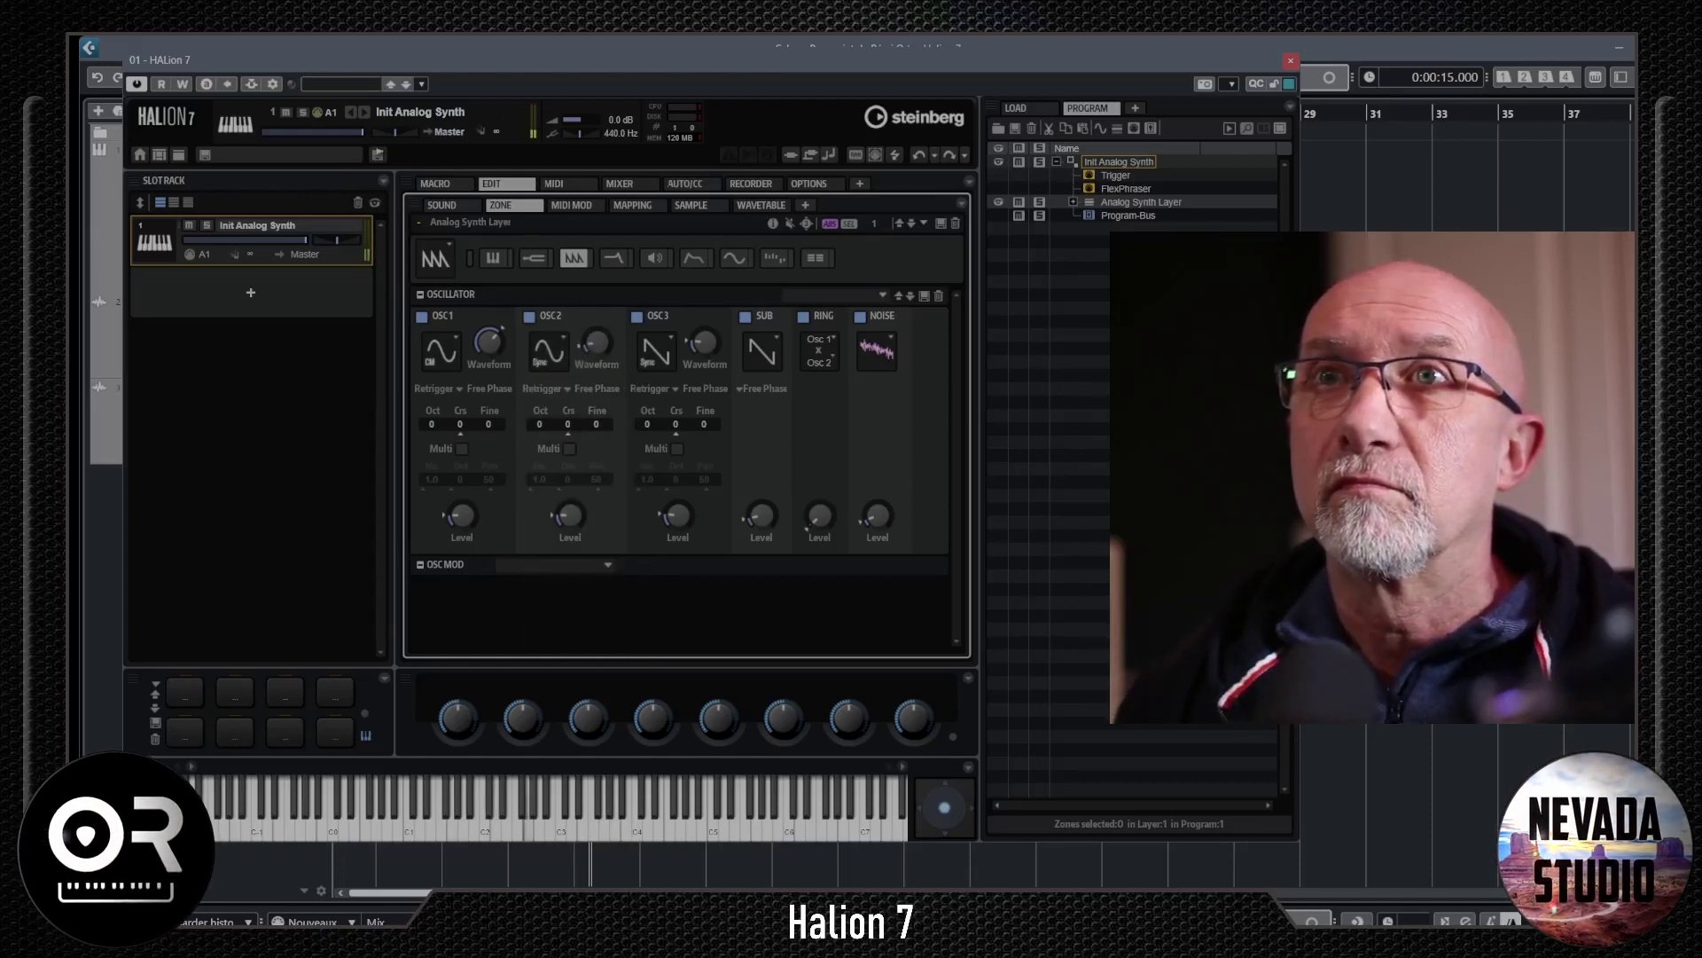
left_click(596, 343)
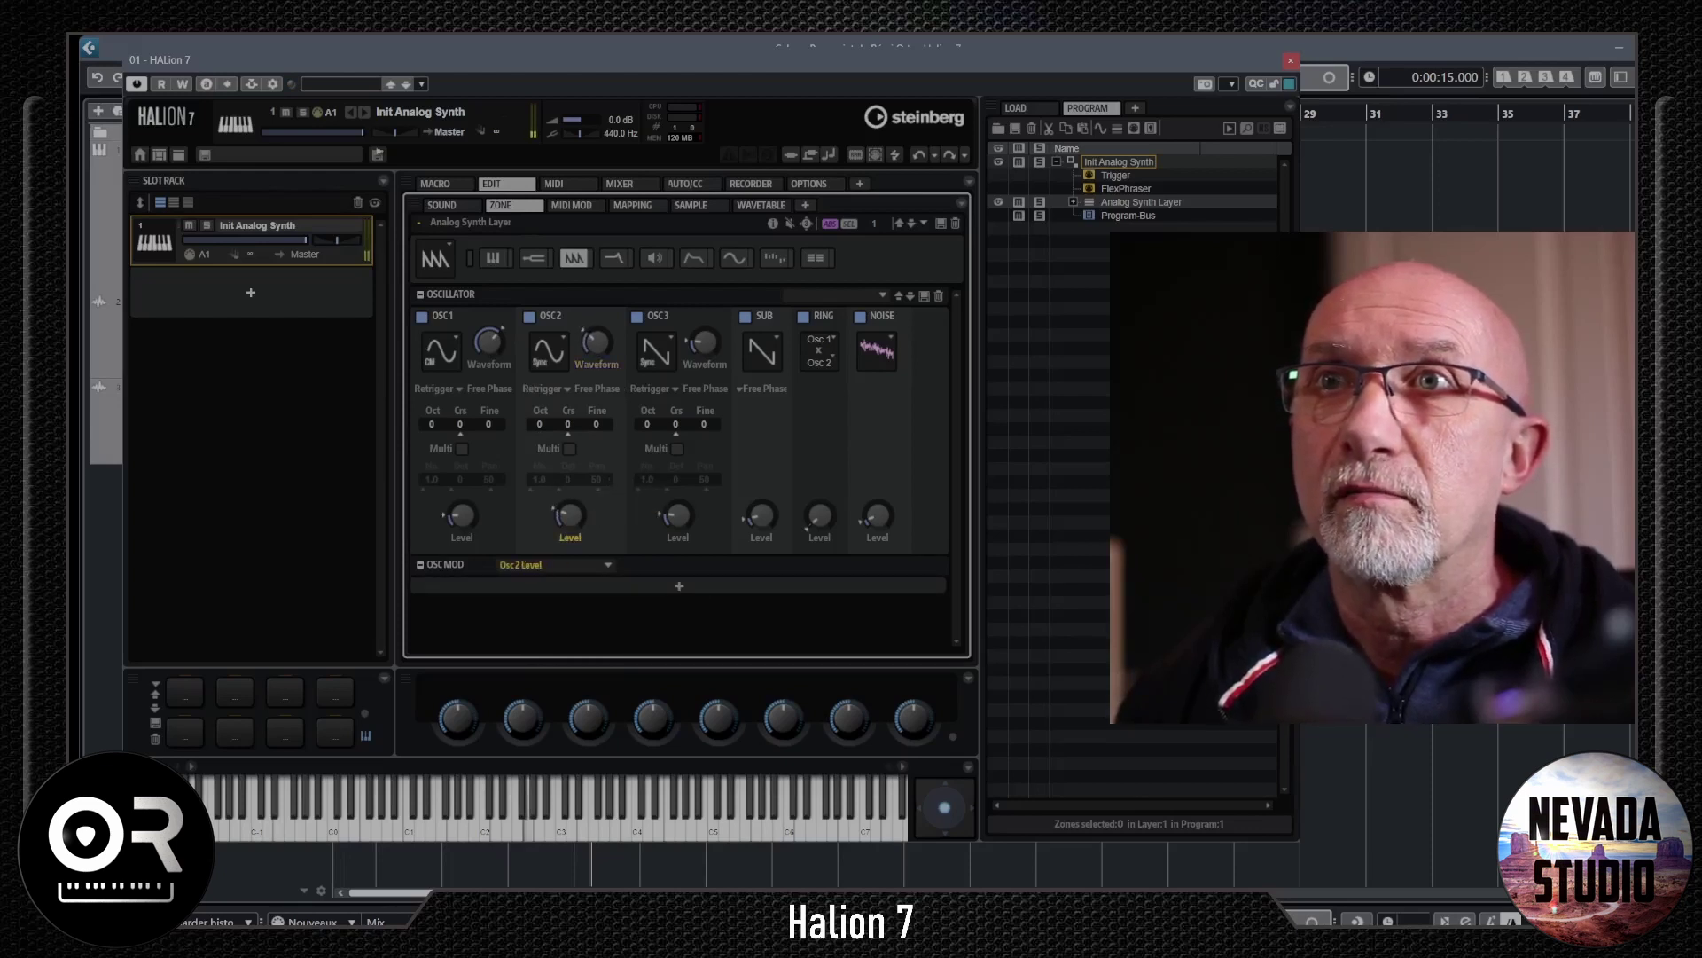
- Enable Multi on OSC 1, OSC 2 and OSC 3
left_click(678, 448)
left_click(462, 449)
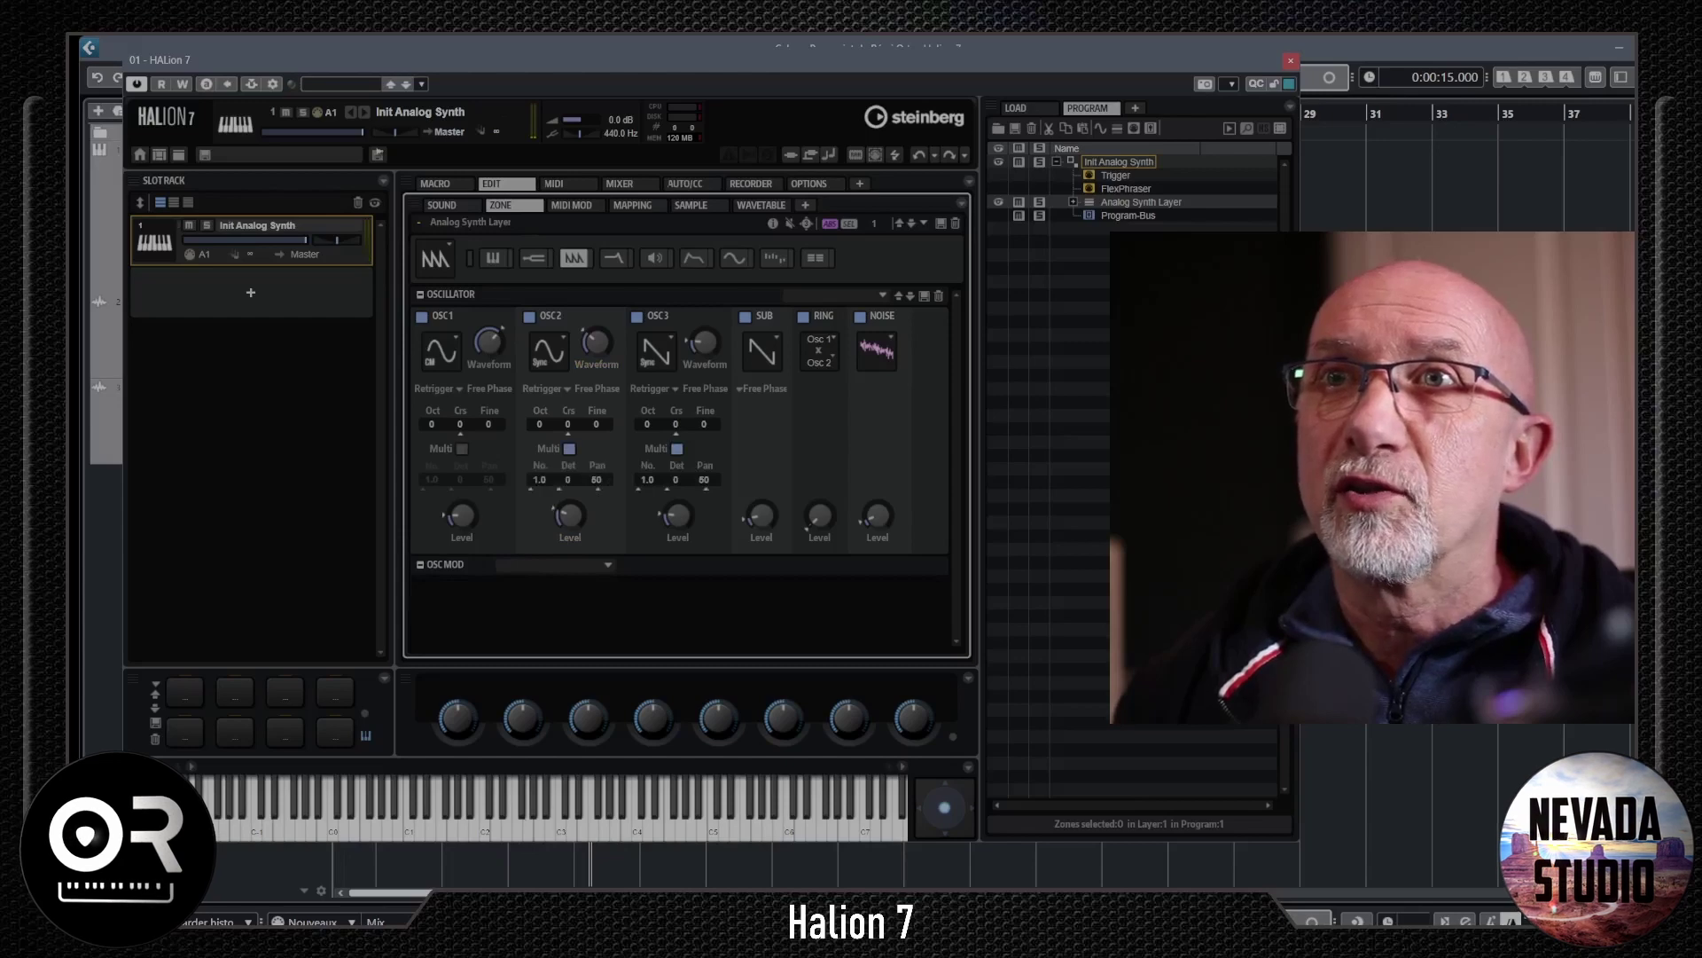
left_click(569, 449)
- Set the Multi voices and pan to 4.4 and 36 for OSC 1, 2.5 and 27 for OSC 2, and OSC 3's pan to 64
scroll(704, 480, "up", 1)
scroll(704, 480, "up", 13)
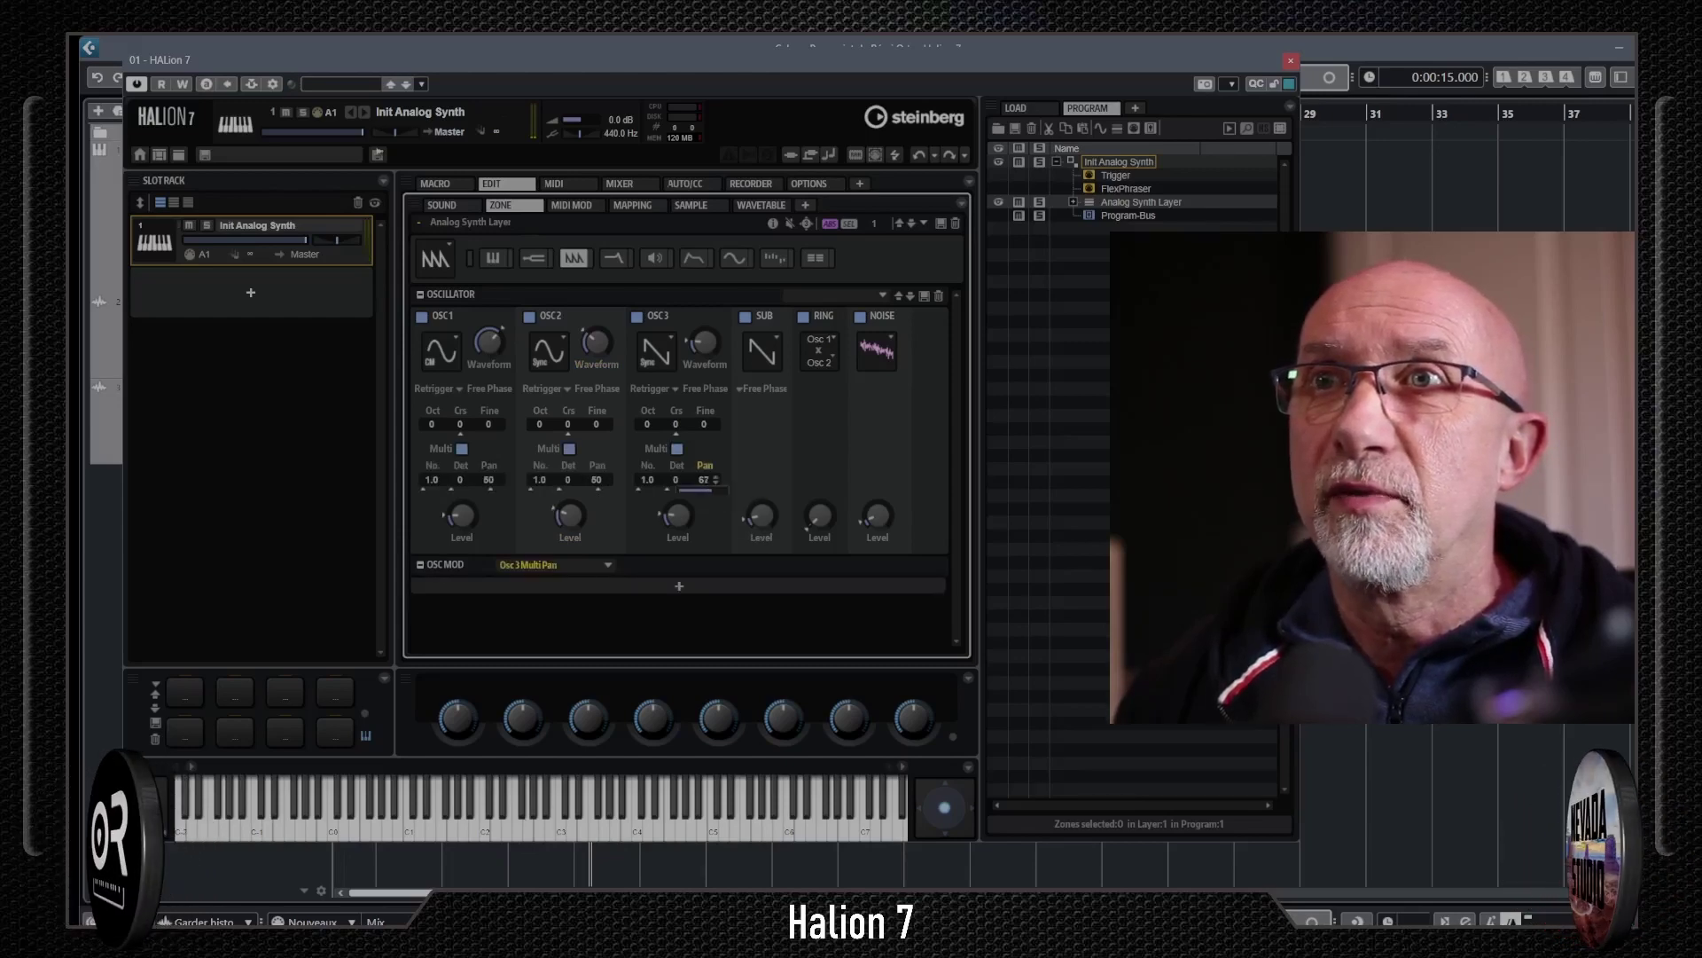
scroll(488, 480, "down", 13)
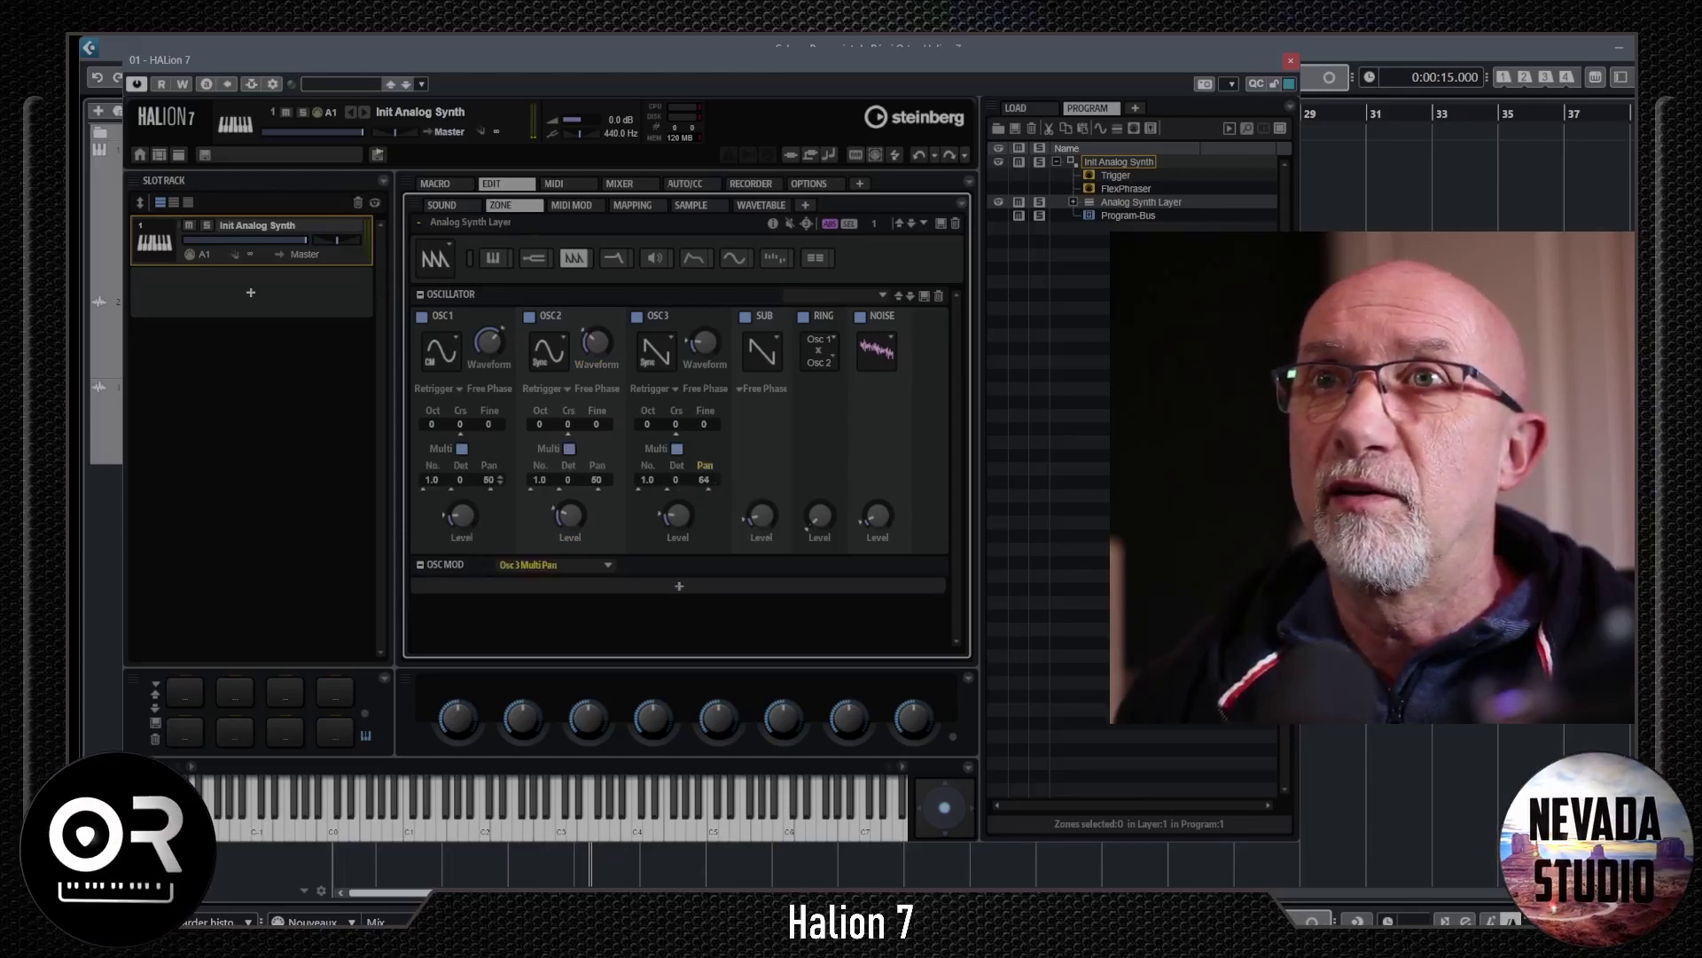
scroll(489, 480, "down", 15)
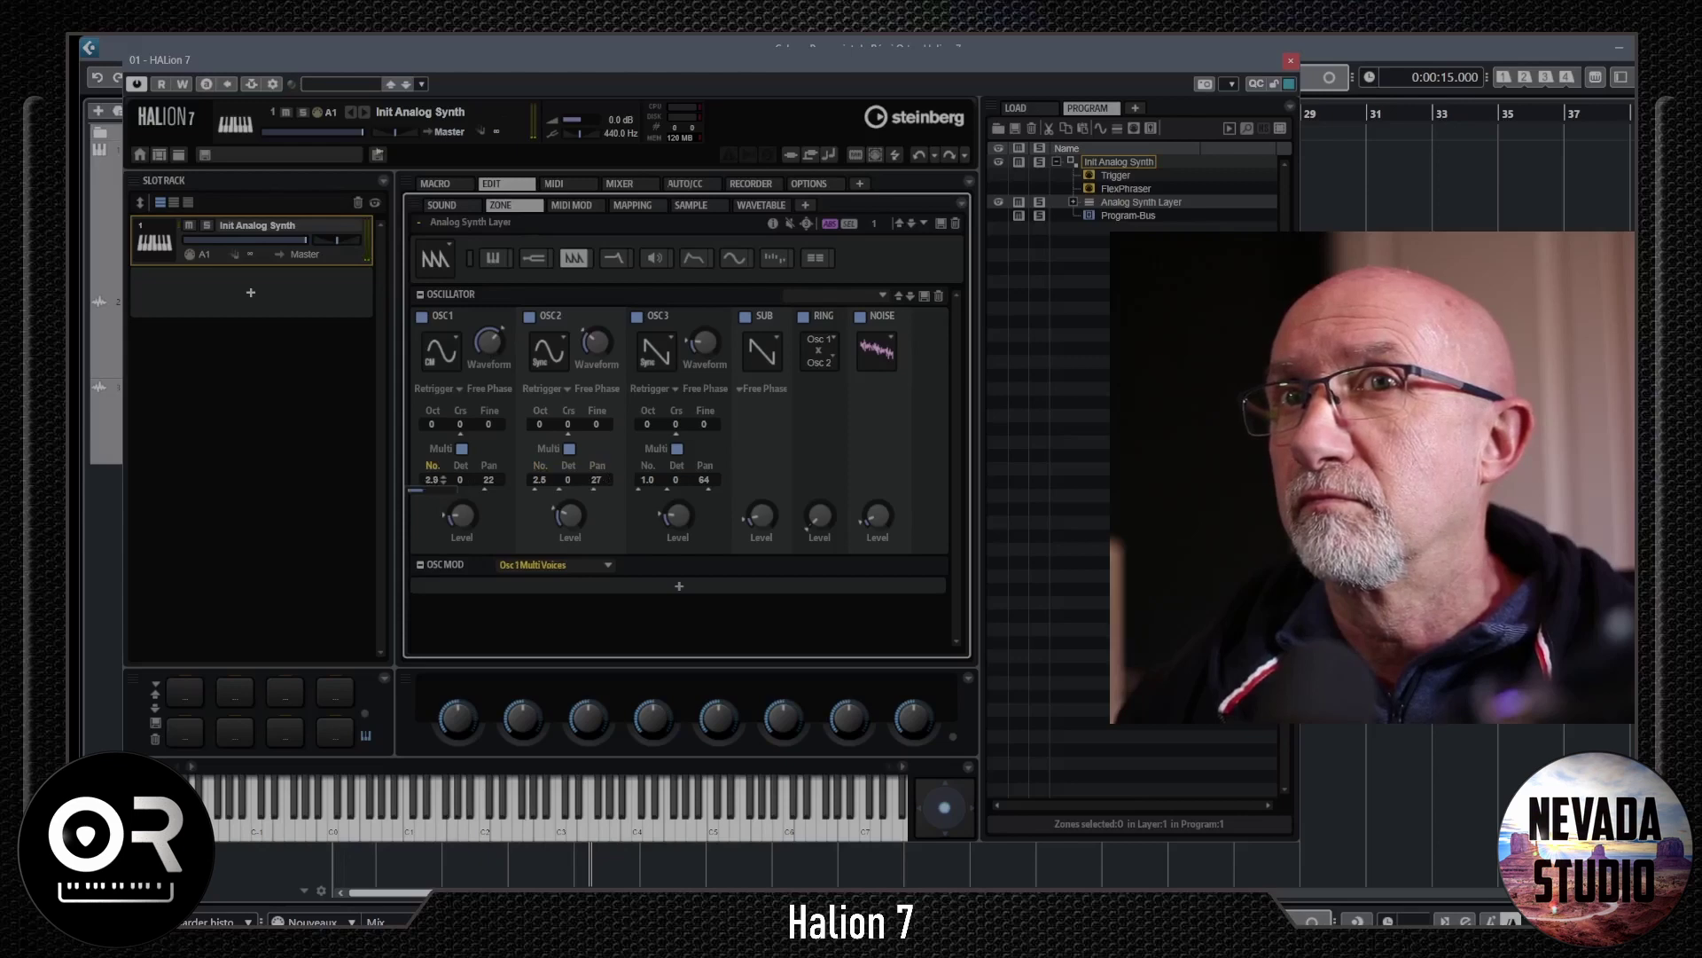
left_click_drag(489, 479, 489, 461)
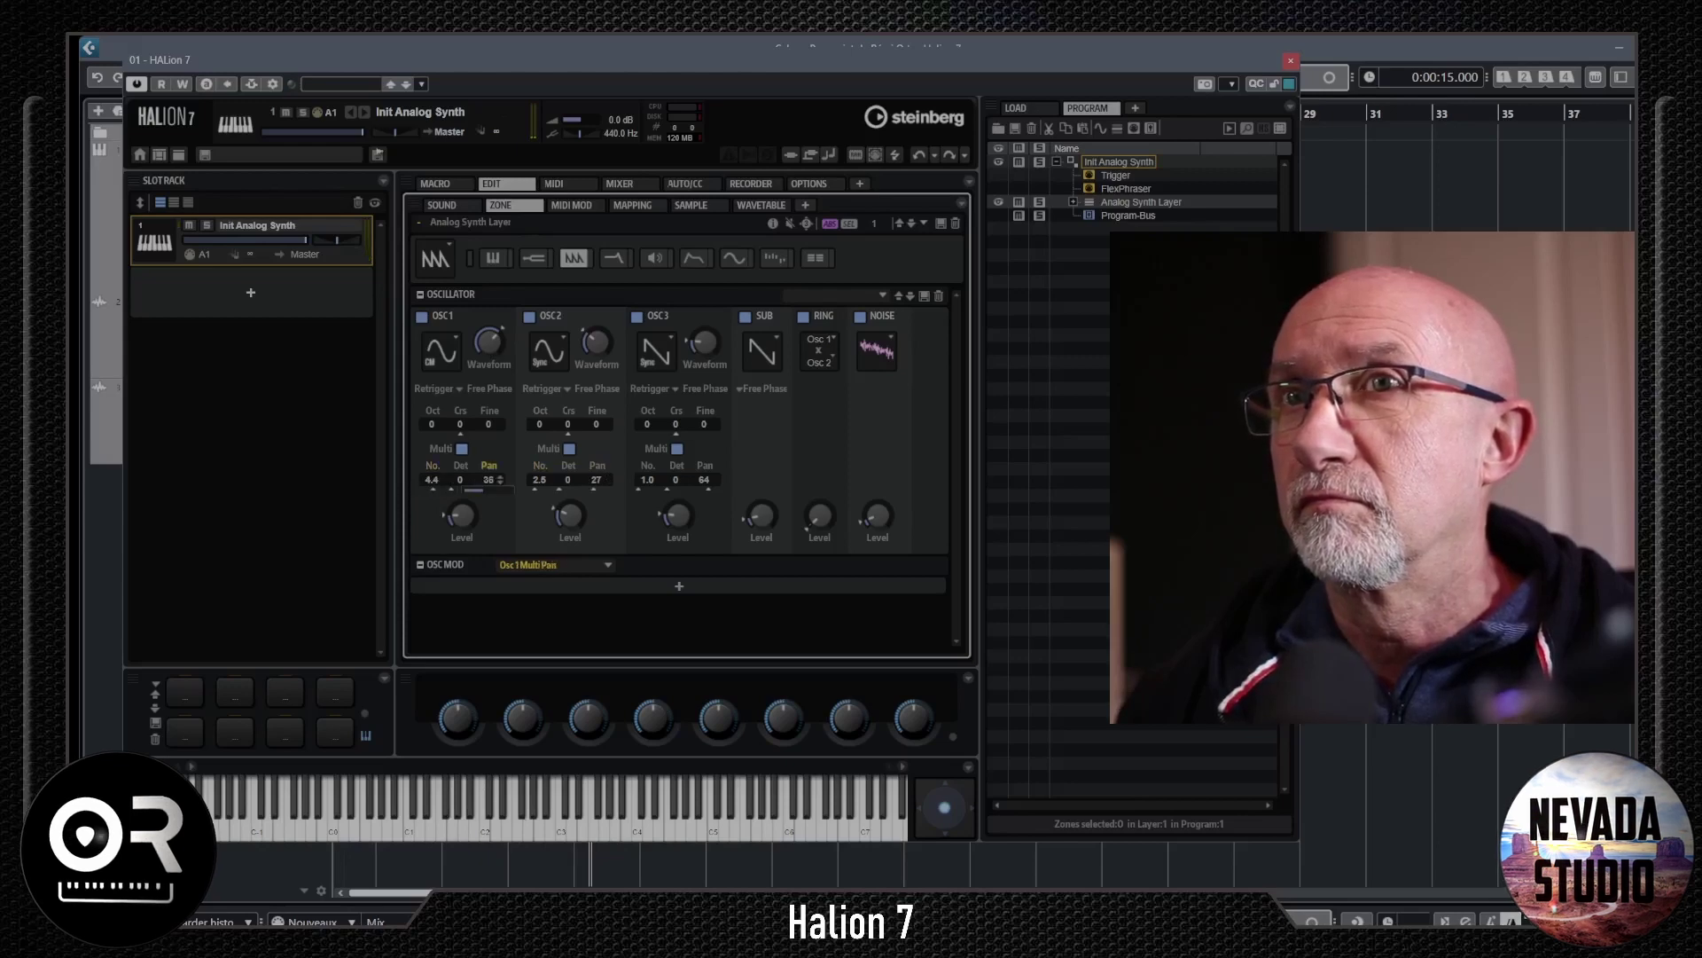
left_click(648, 479)
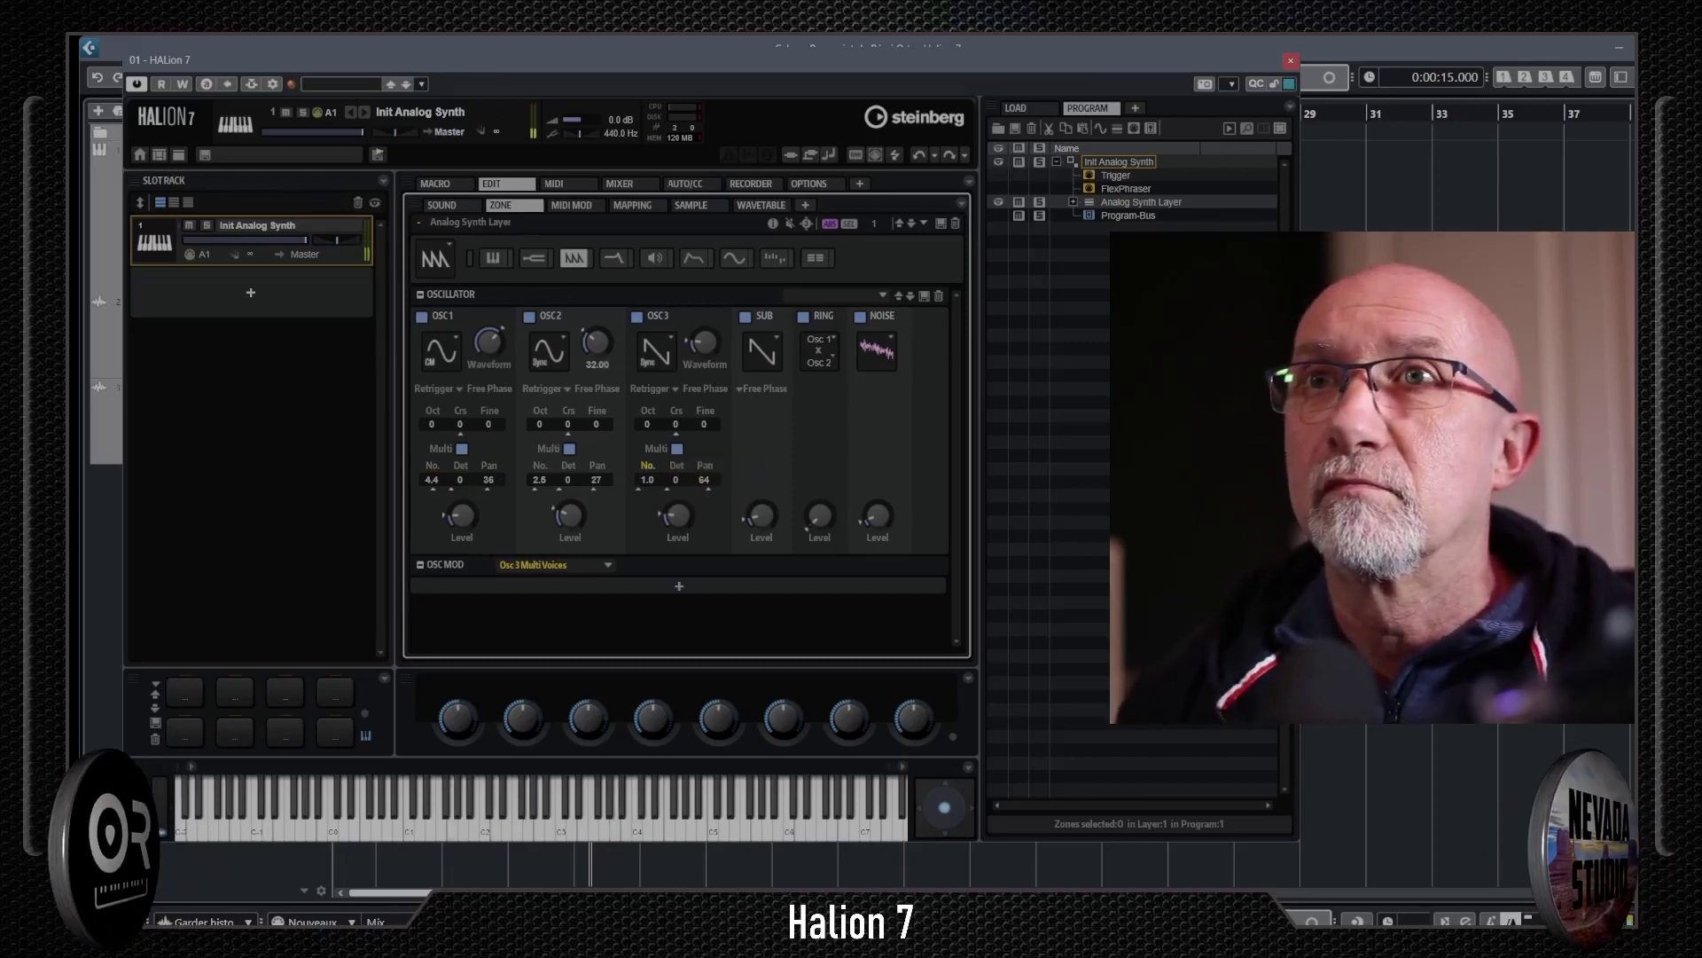
- Lower OSC 2's Waveform amount, change its waveform to Square CM and reopen the filter settings
left_click_drag(596, 342, 596, 347)
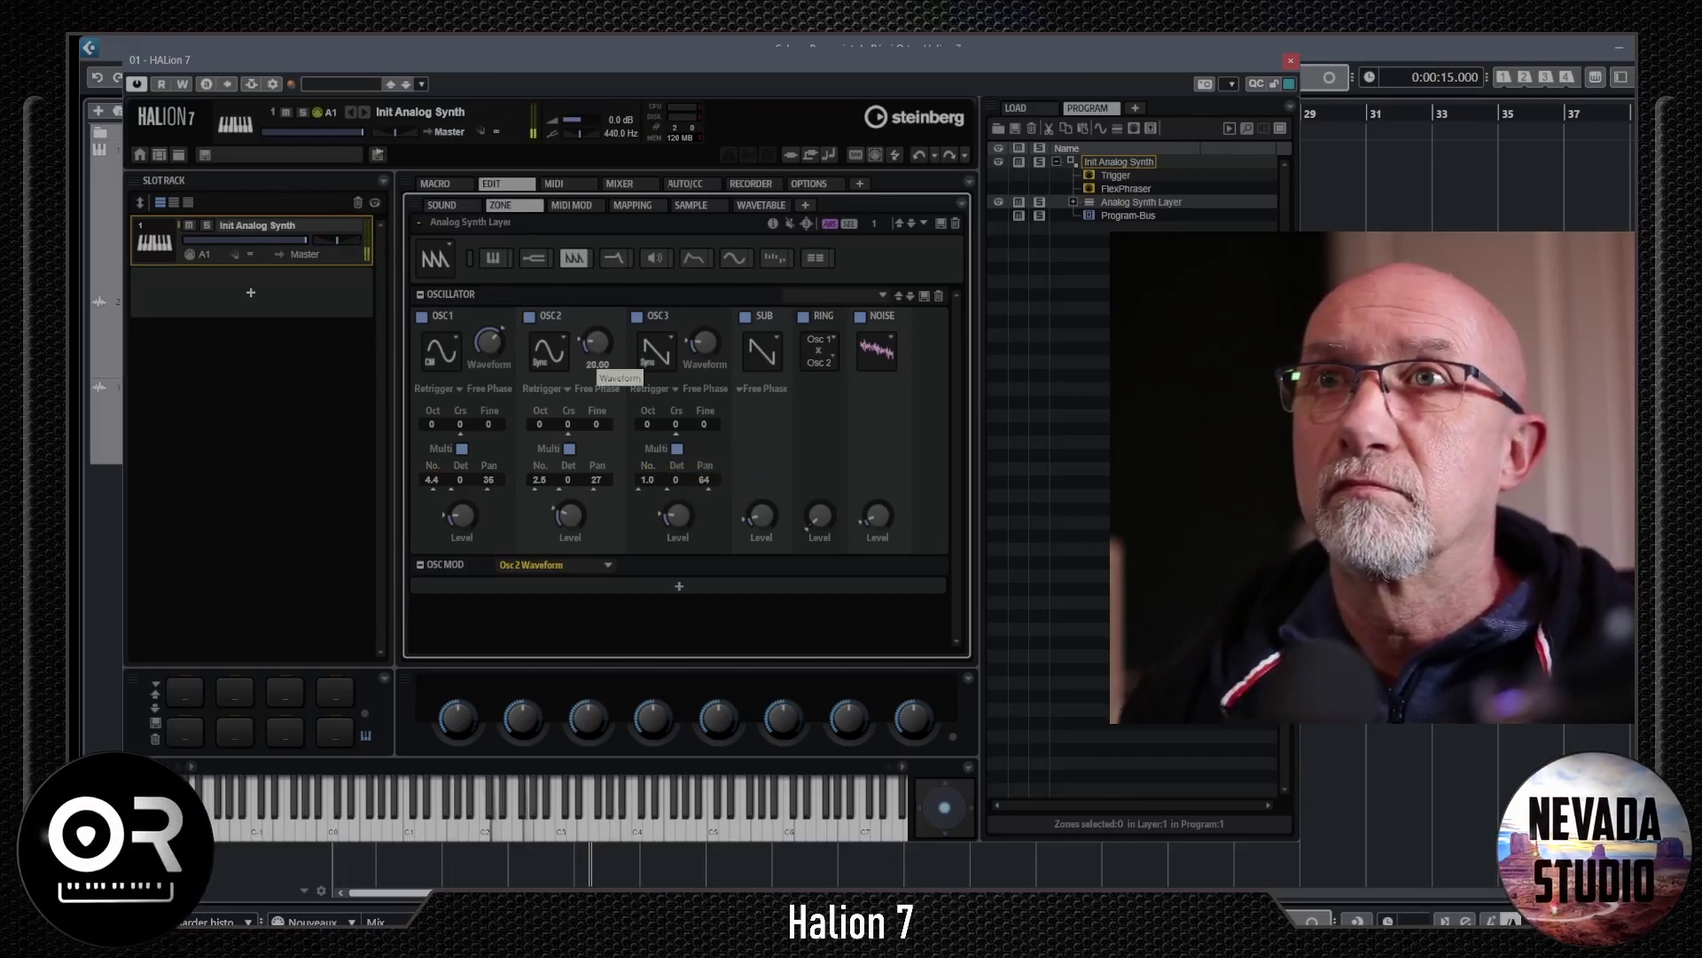
left_click(559, 357)
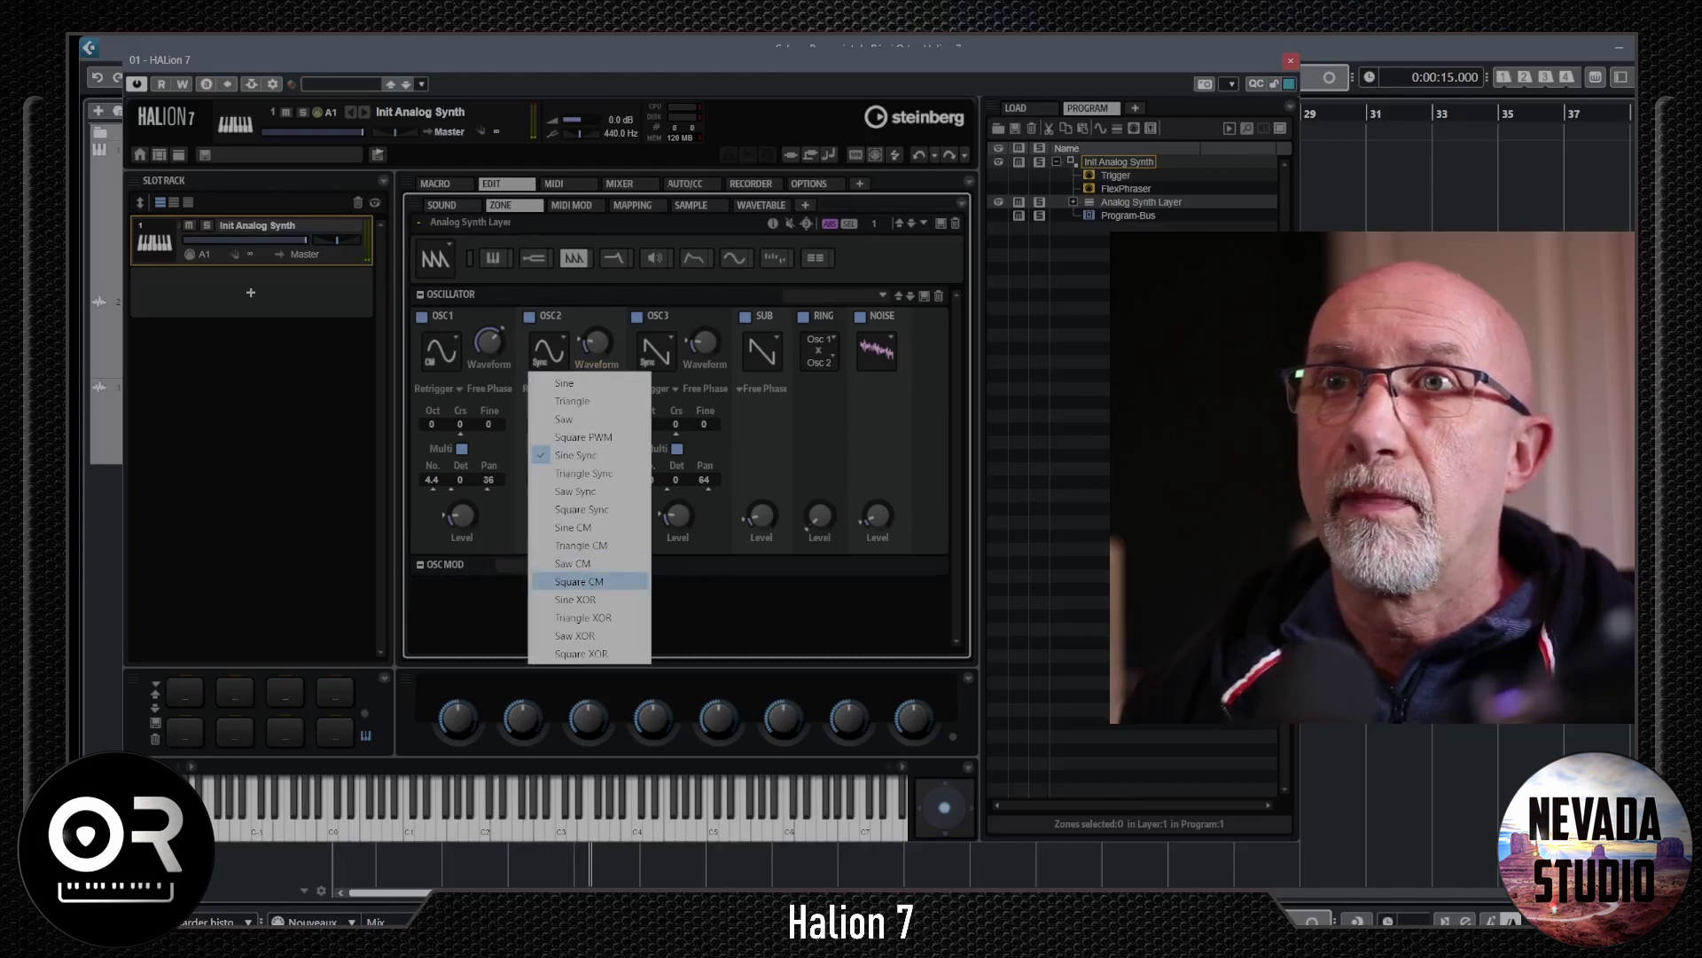
left_click(579, 581)
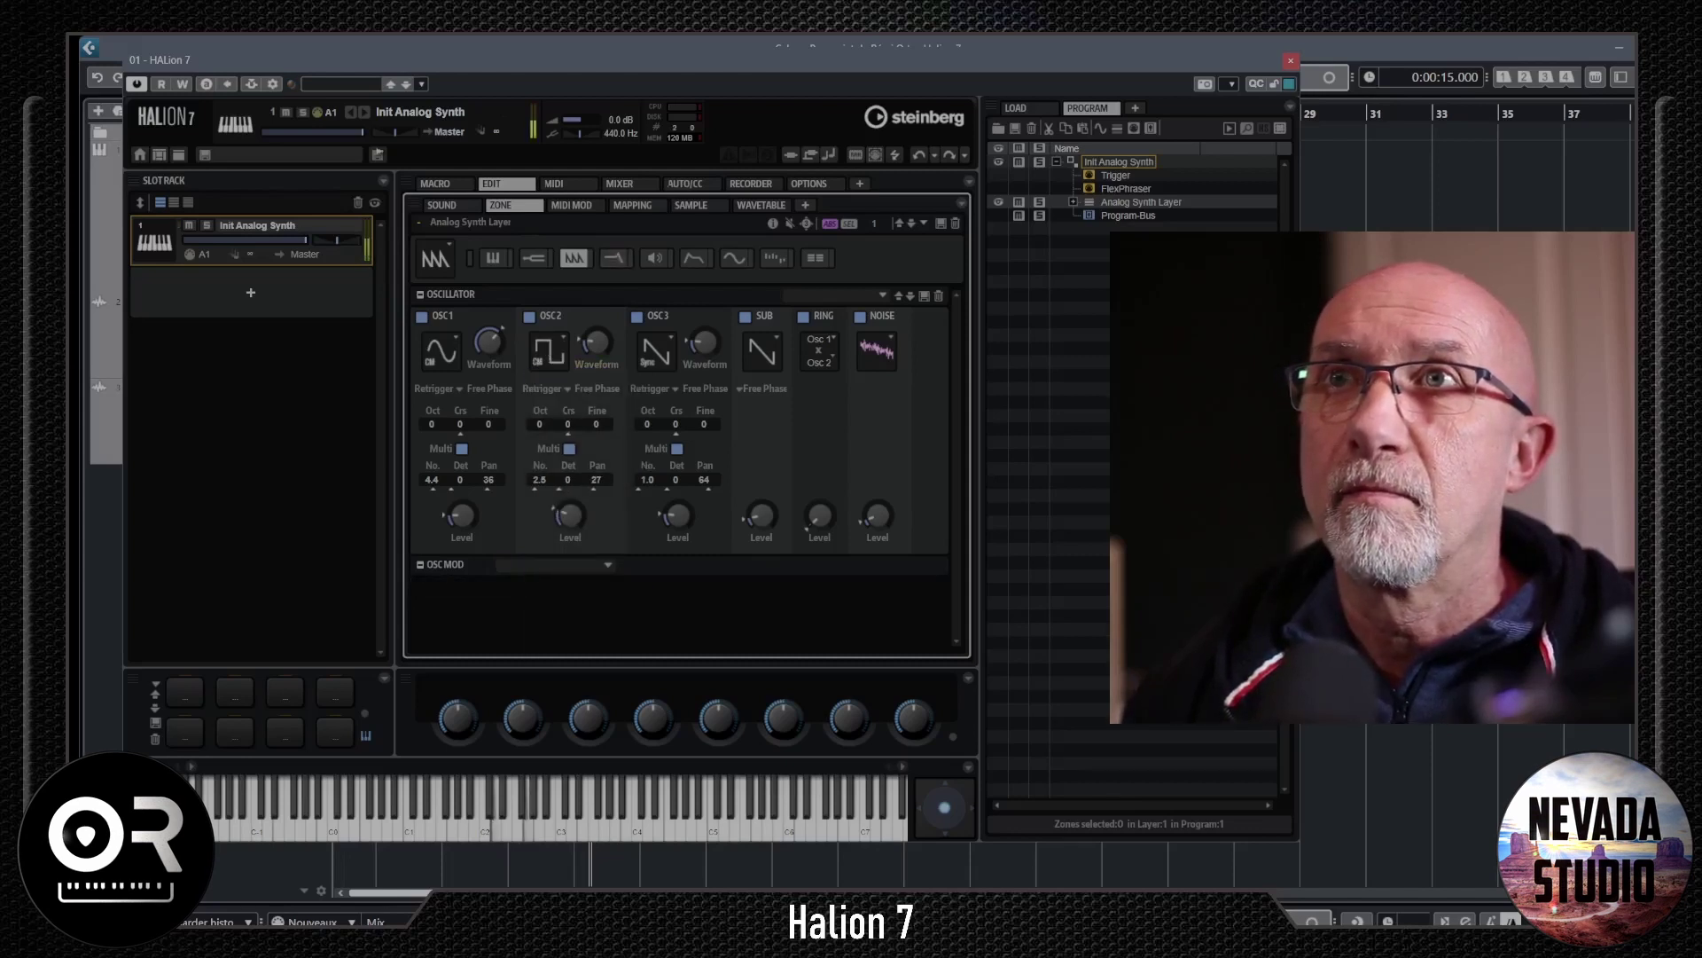
left_click(615, 257)
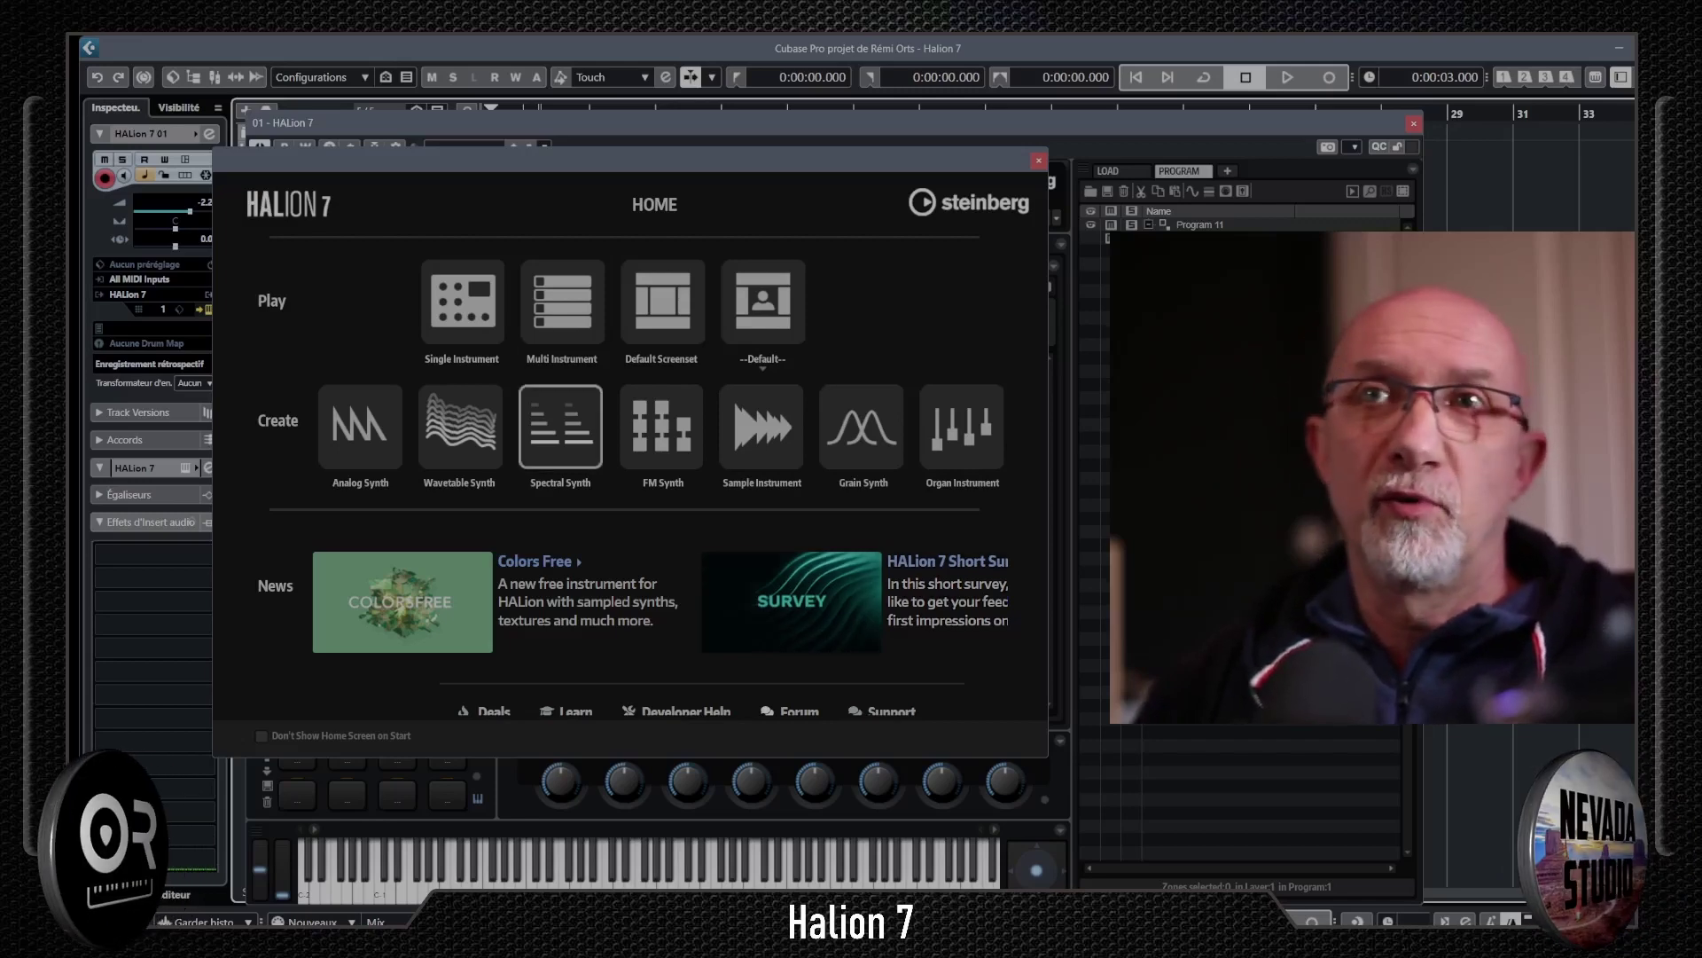
- Create a new Spectral Synth program and move the HALion window aside to uncover the project's audio tracks
left_click(560, 426)
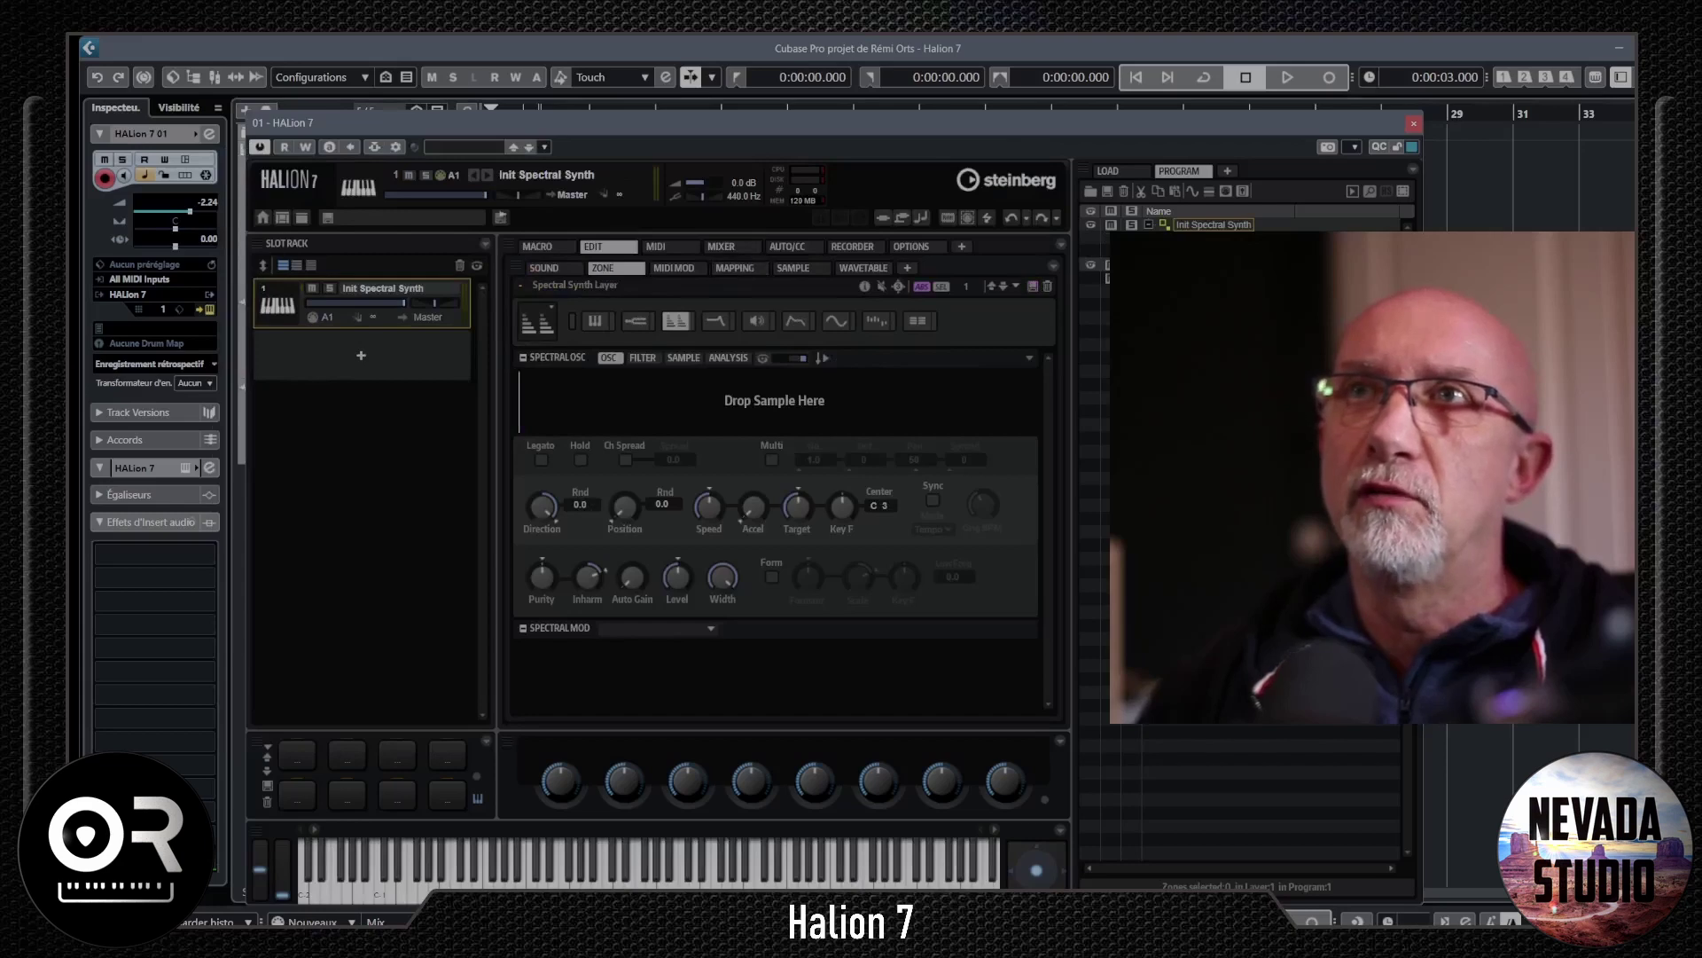
left_click_drag(621, 122, 1029, 124)
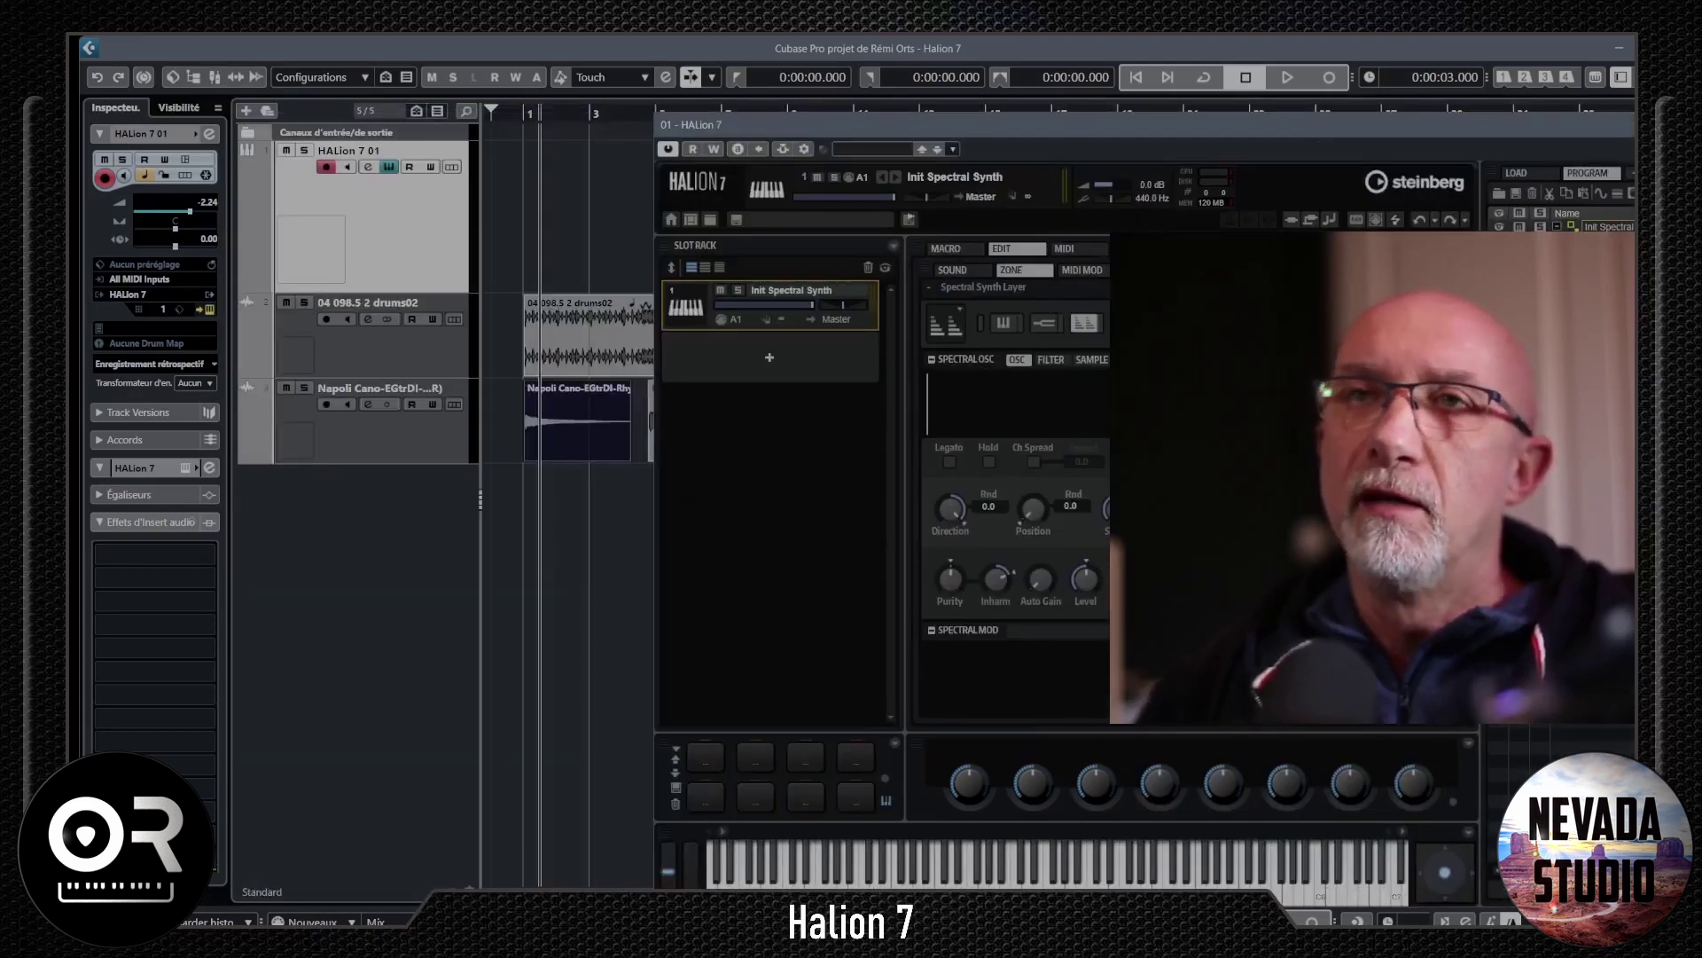
- Solo the electric guitar audio track and play it to hear the clip
left_click(304, 387)
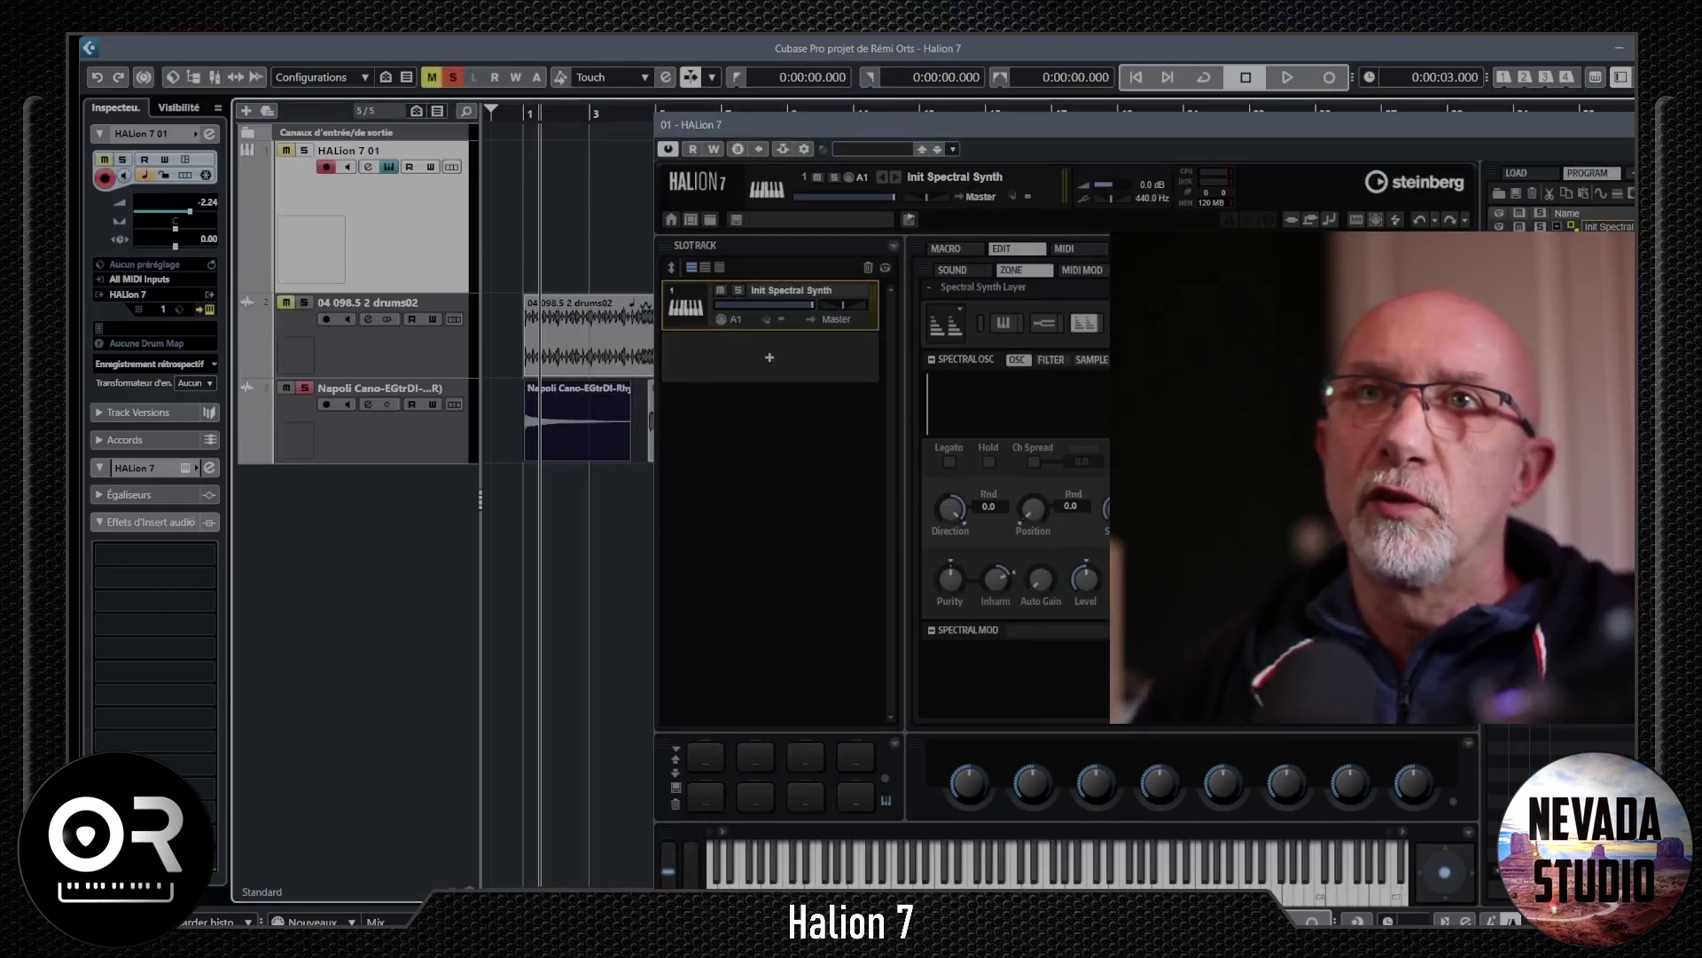
key("space")
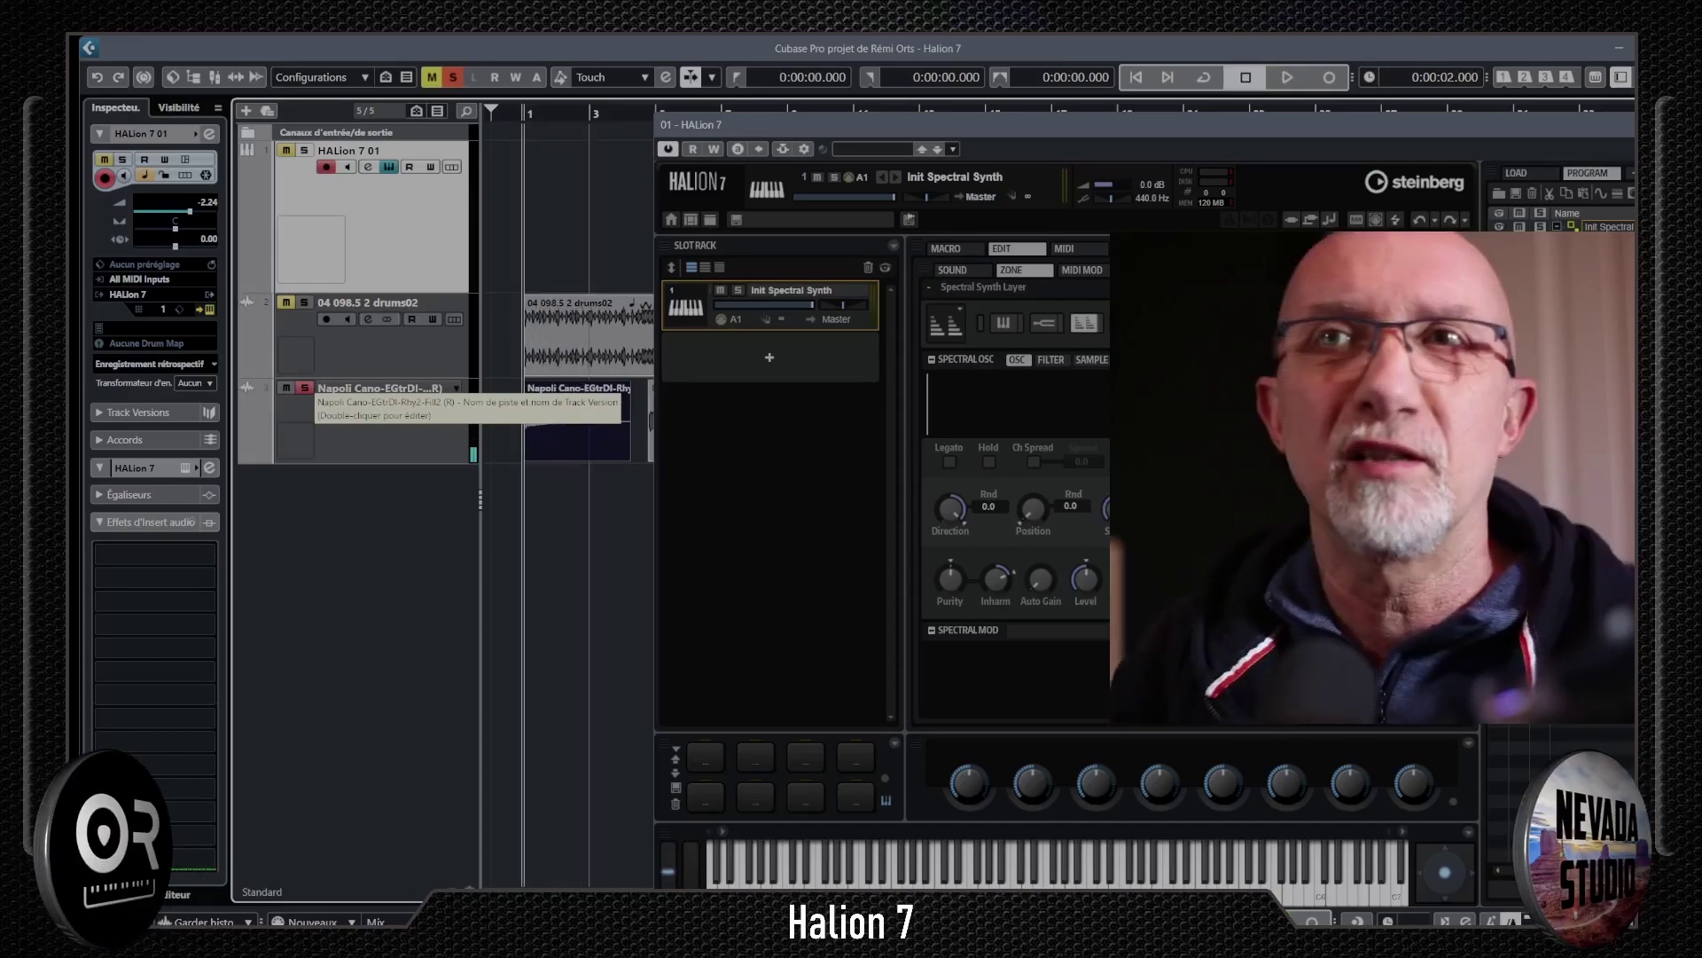
key("space")
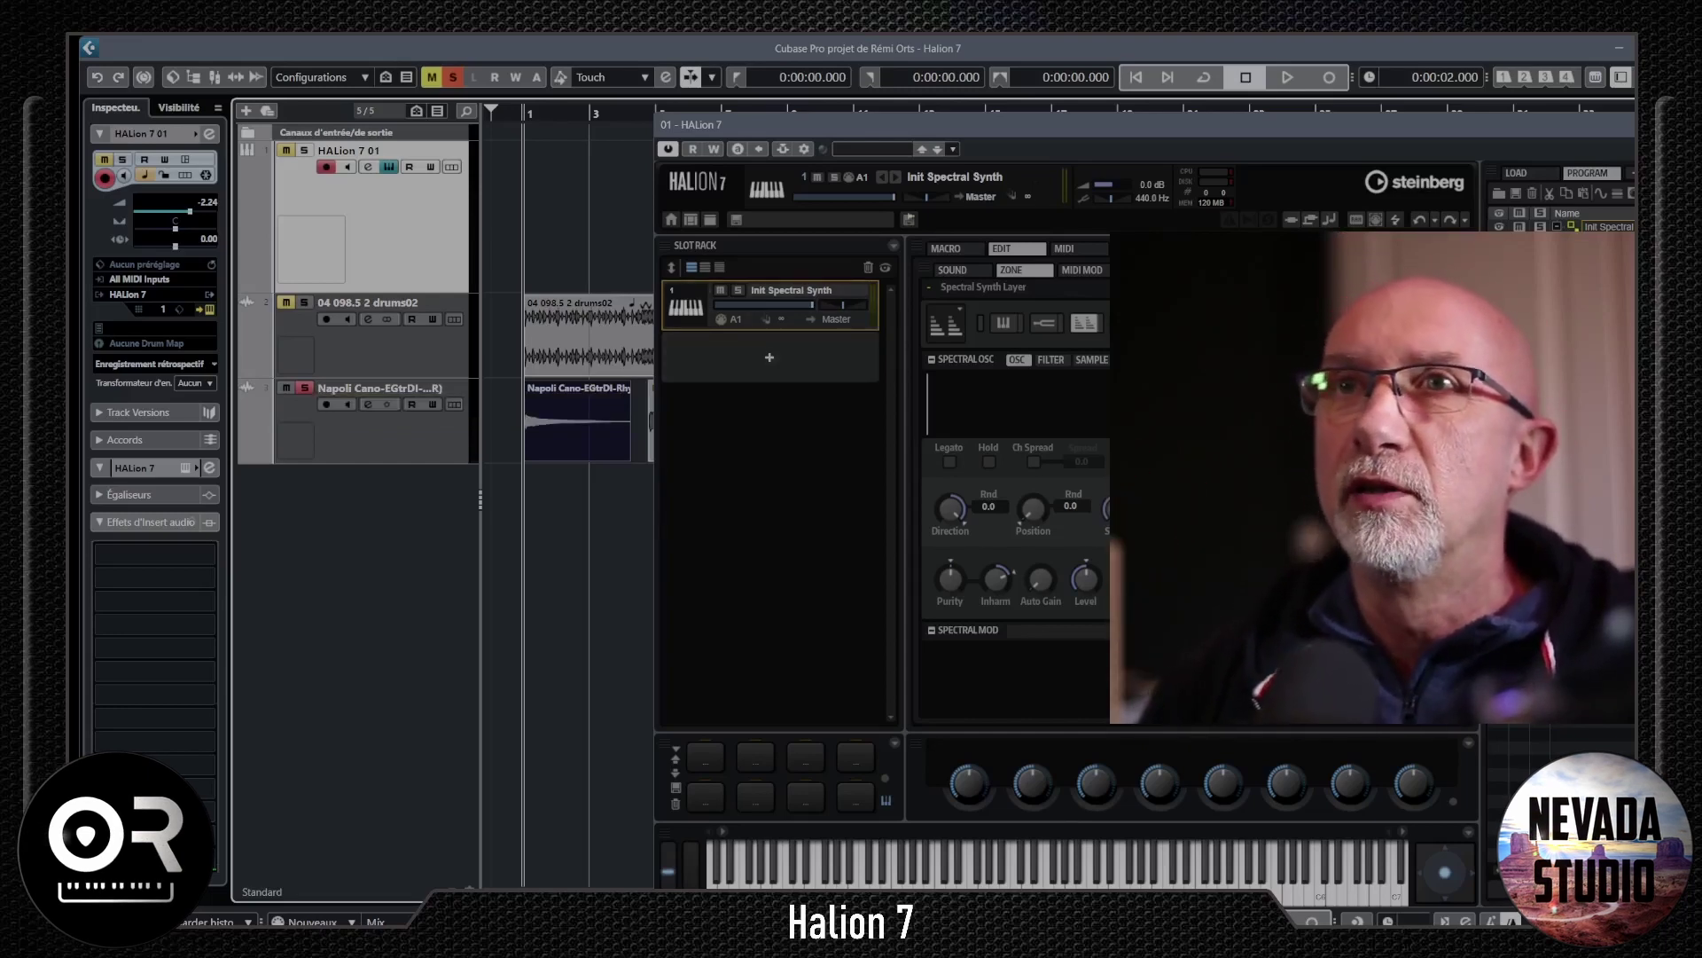
- Load the guitar clip from the audio track into the spectral oscillator and move the HALion window back over the project
left_click(539, 113)
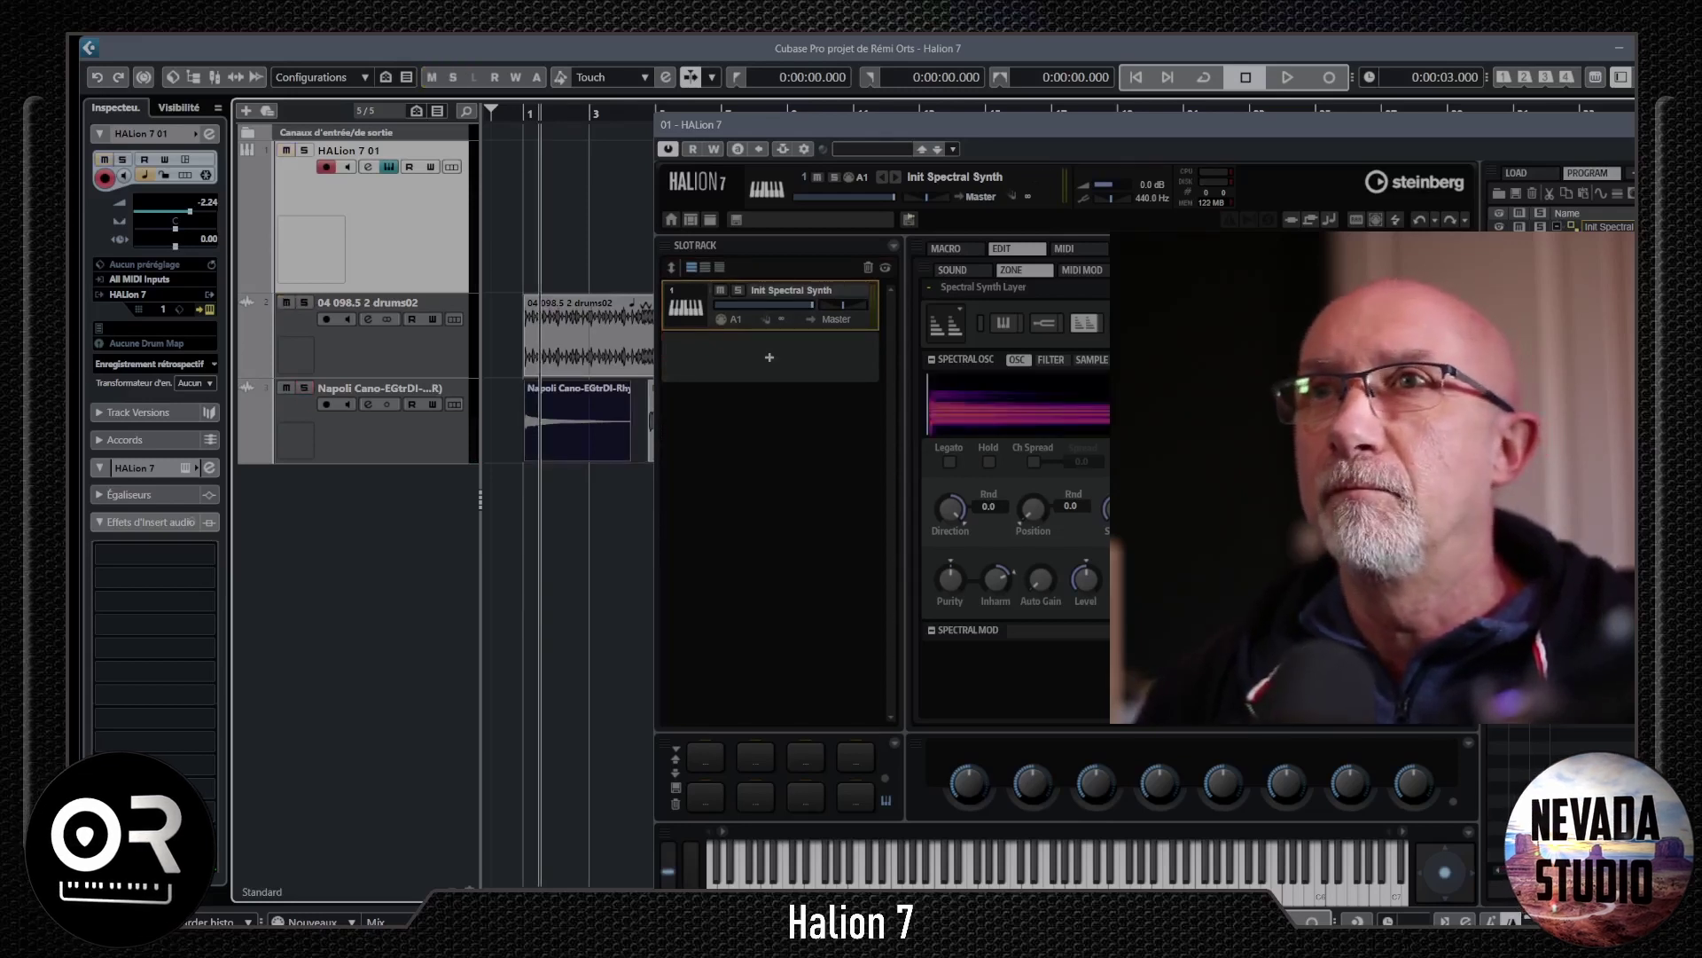
left_click_drag(417, 110, 360, 99)
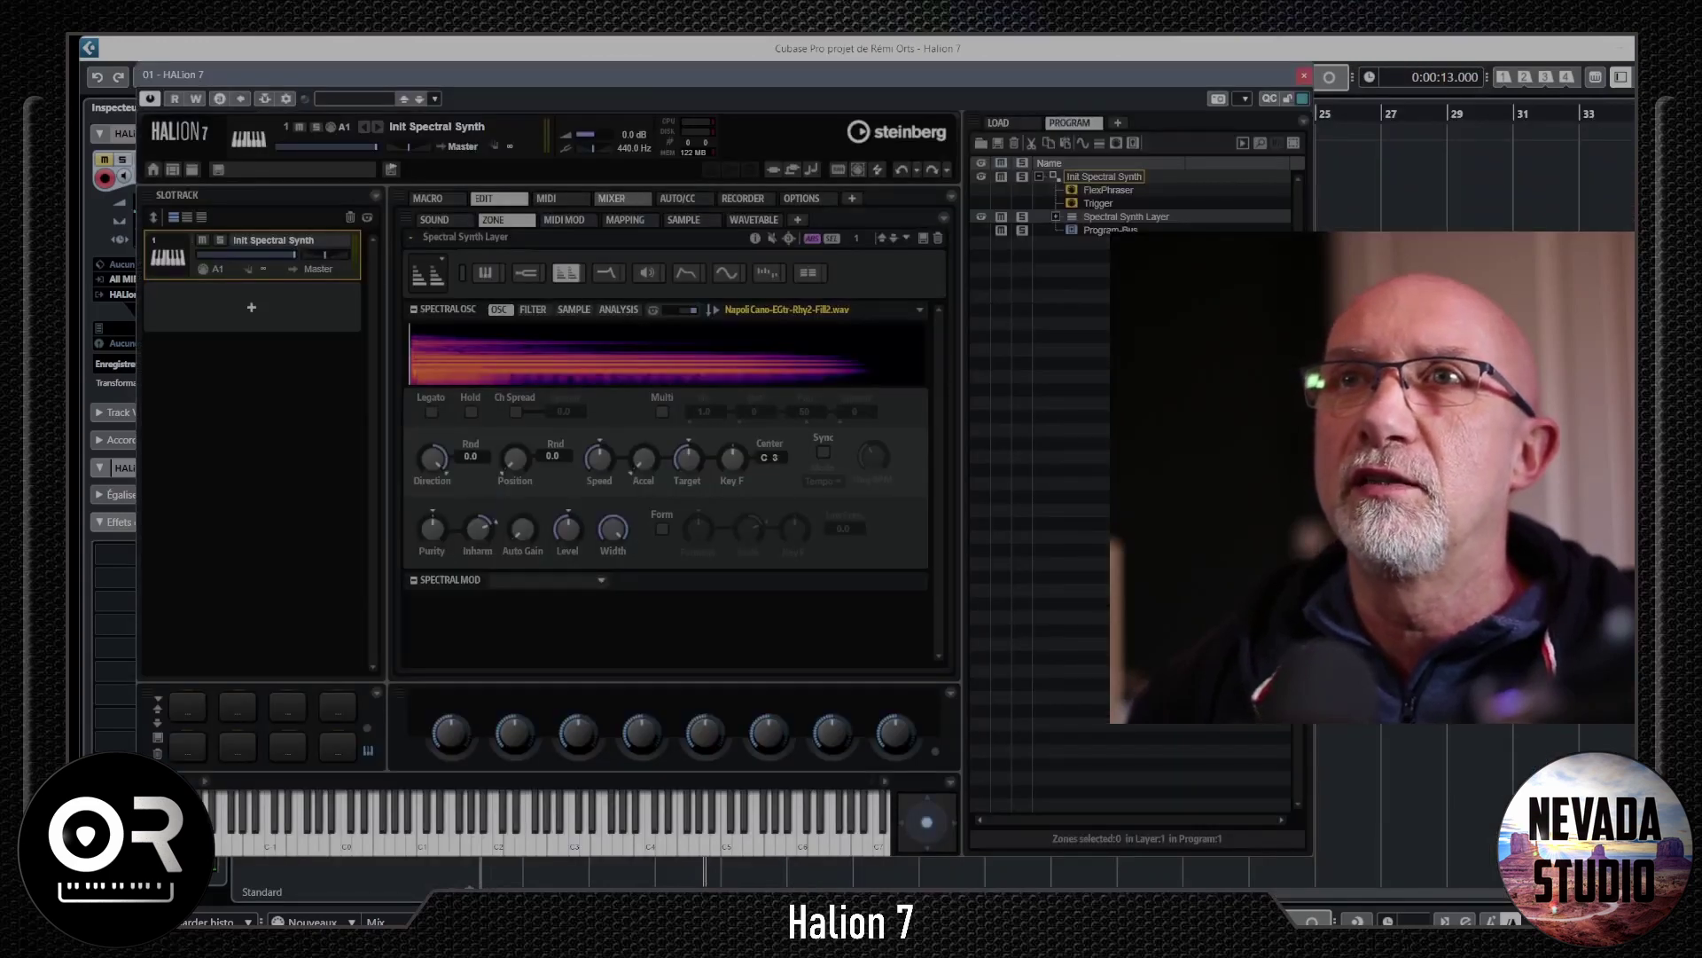
left_click(611, 198)
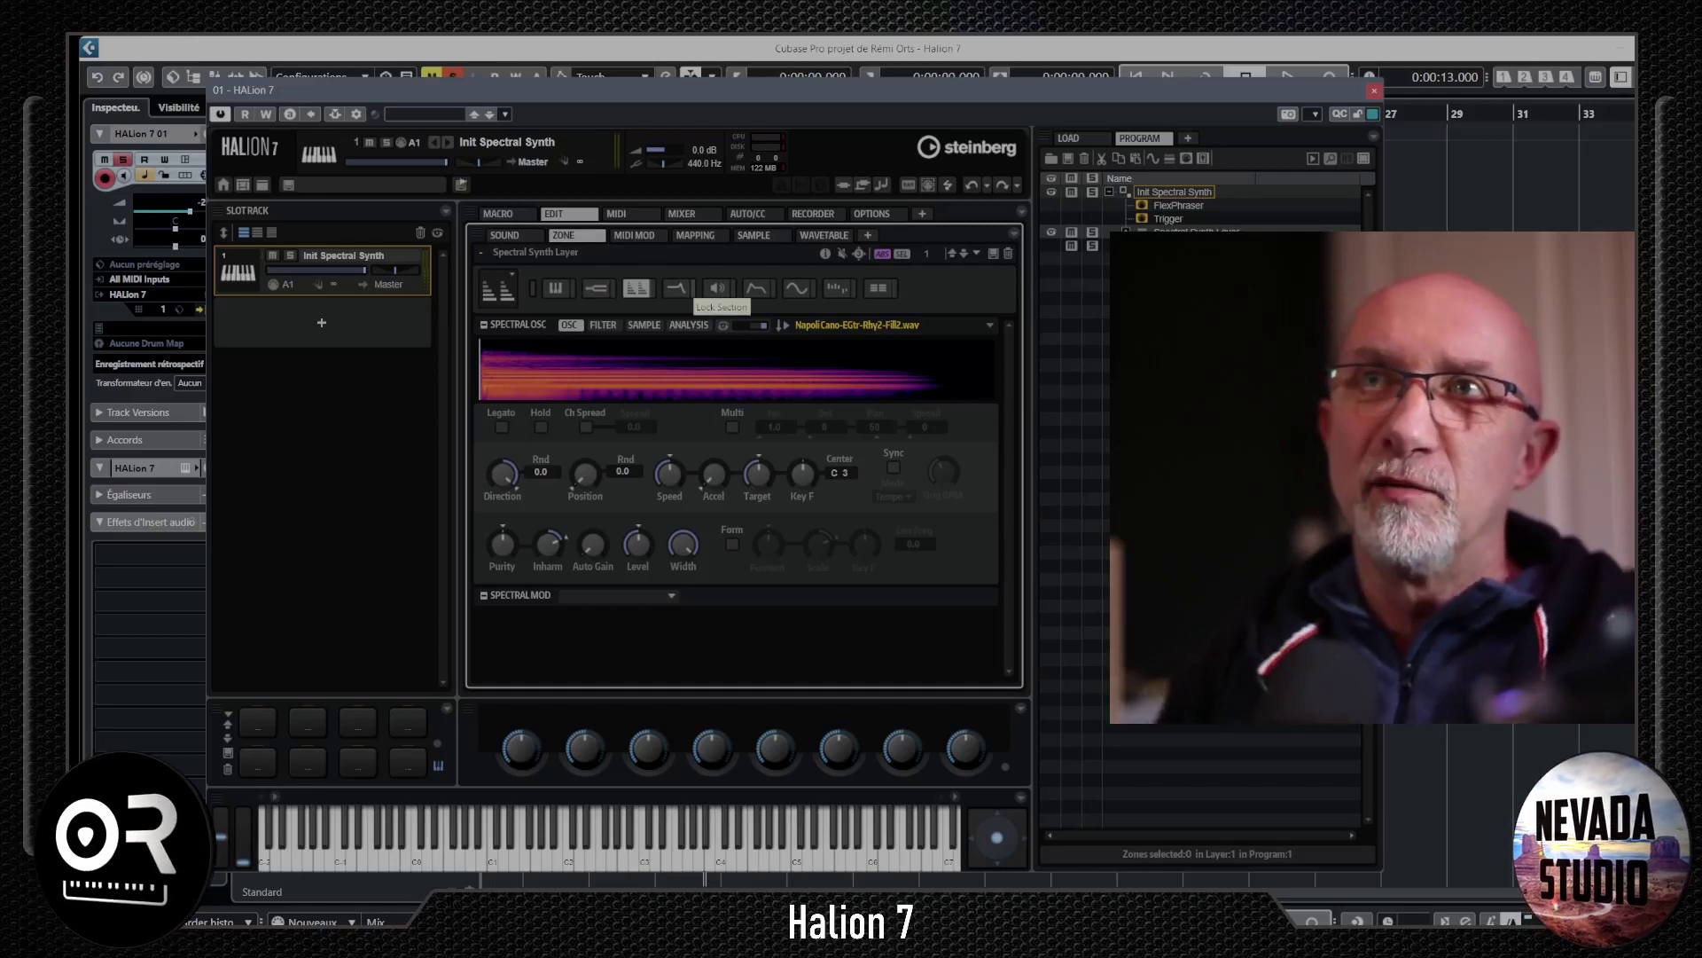
- Set the spectral layer's filter type to Classic, change it to Tube Drive and add some distortion
left_click(676, 288)
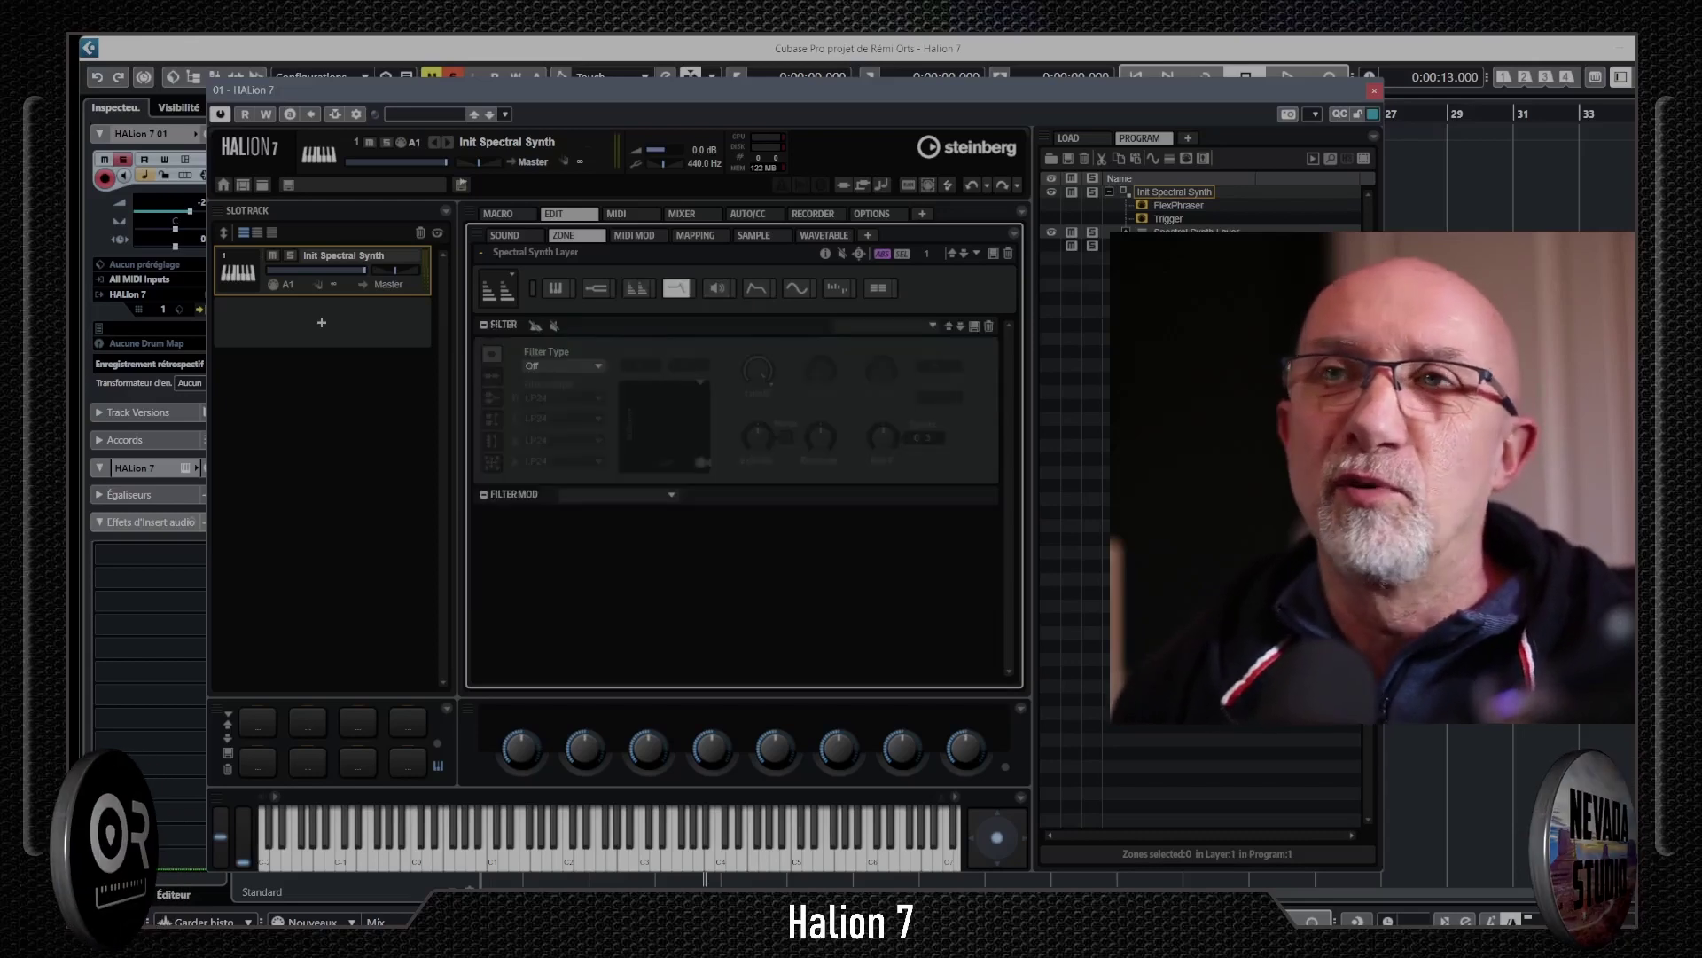
left_click(563, 366)
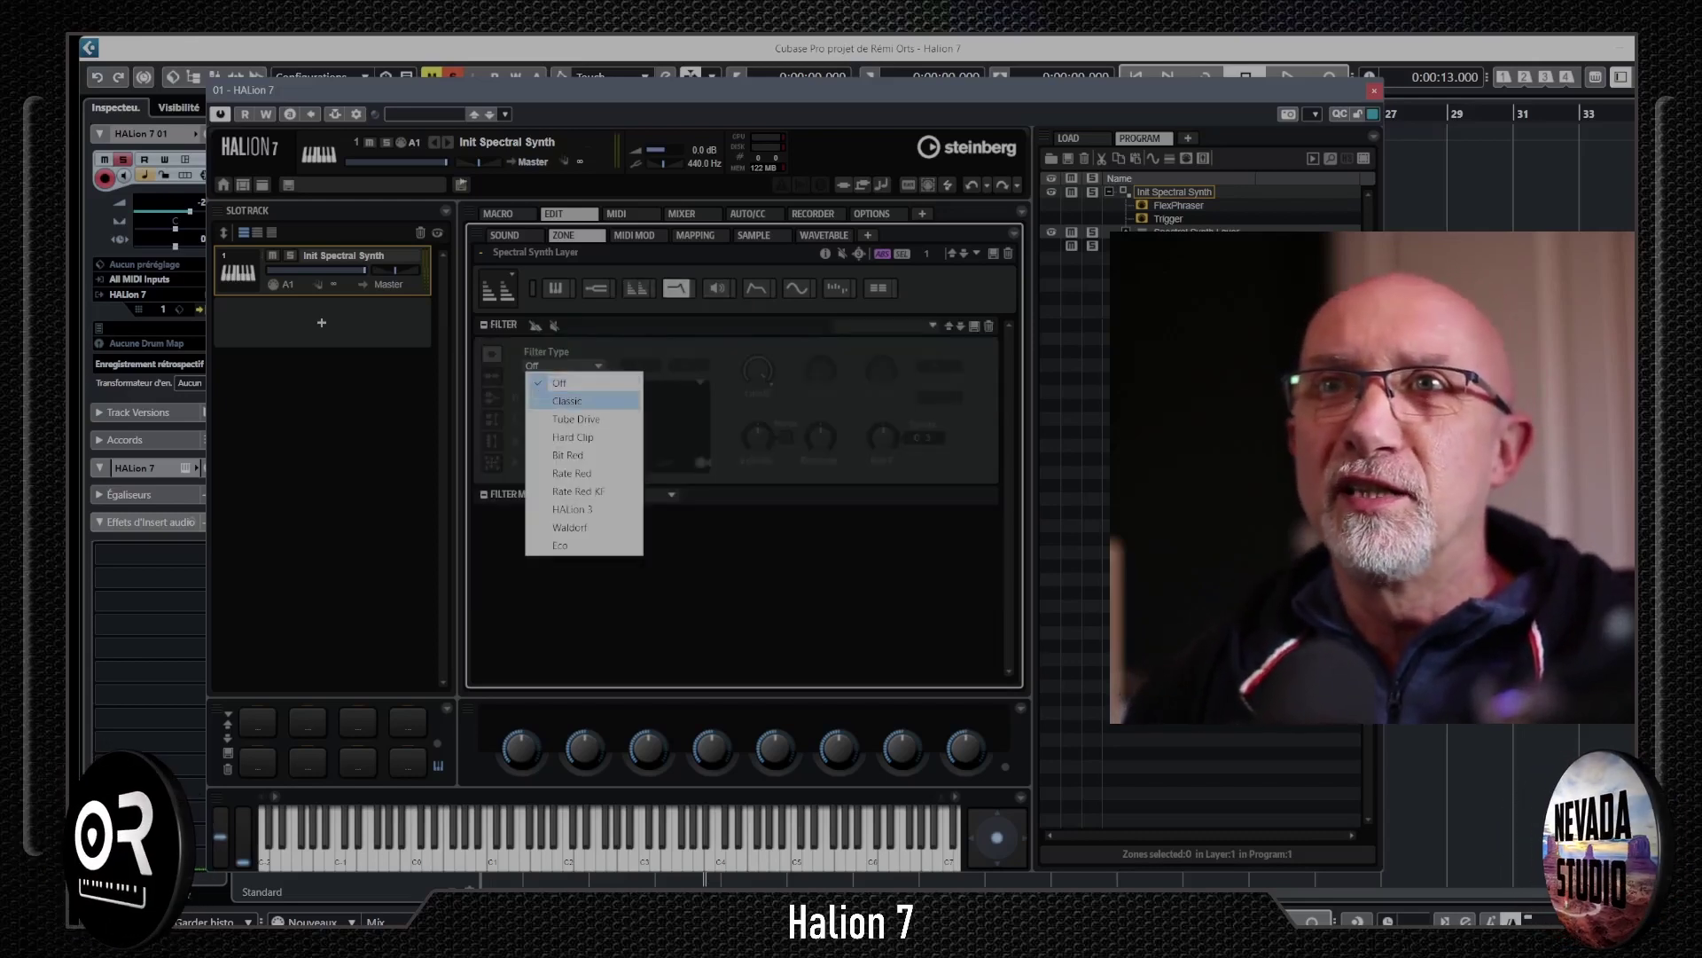
left_click(567, 403)
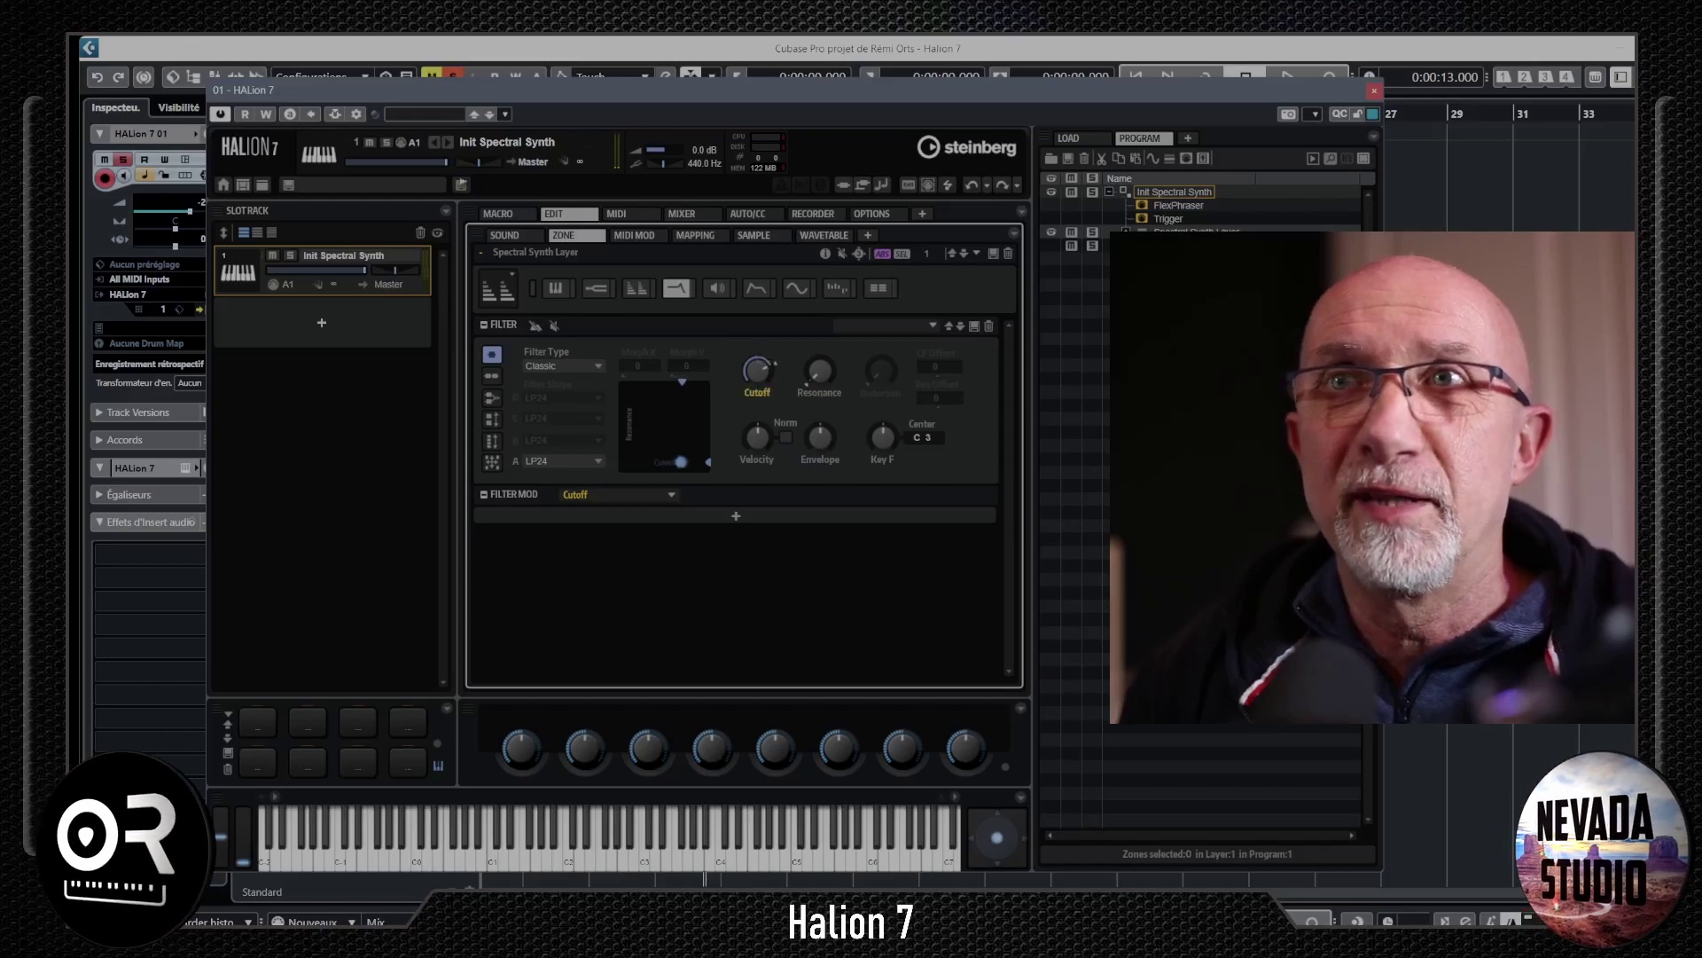
left_click(563, 365)
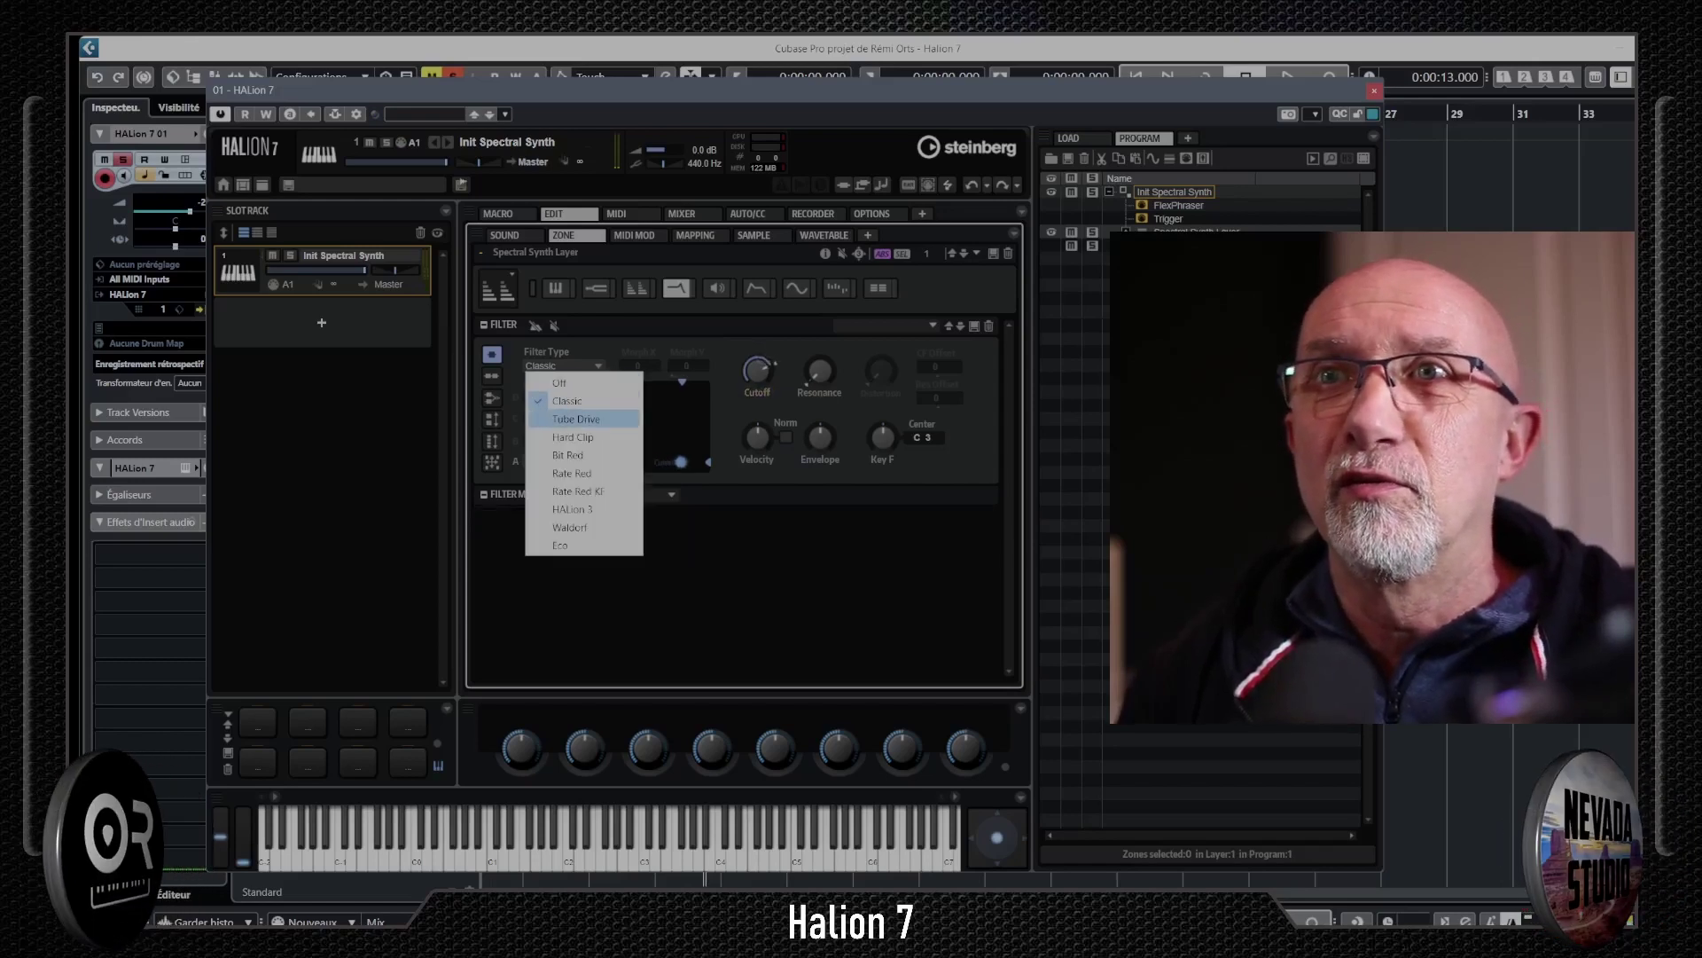
left_click(559, 392)
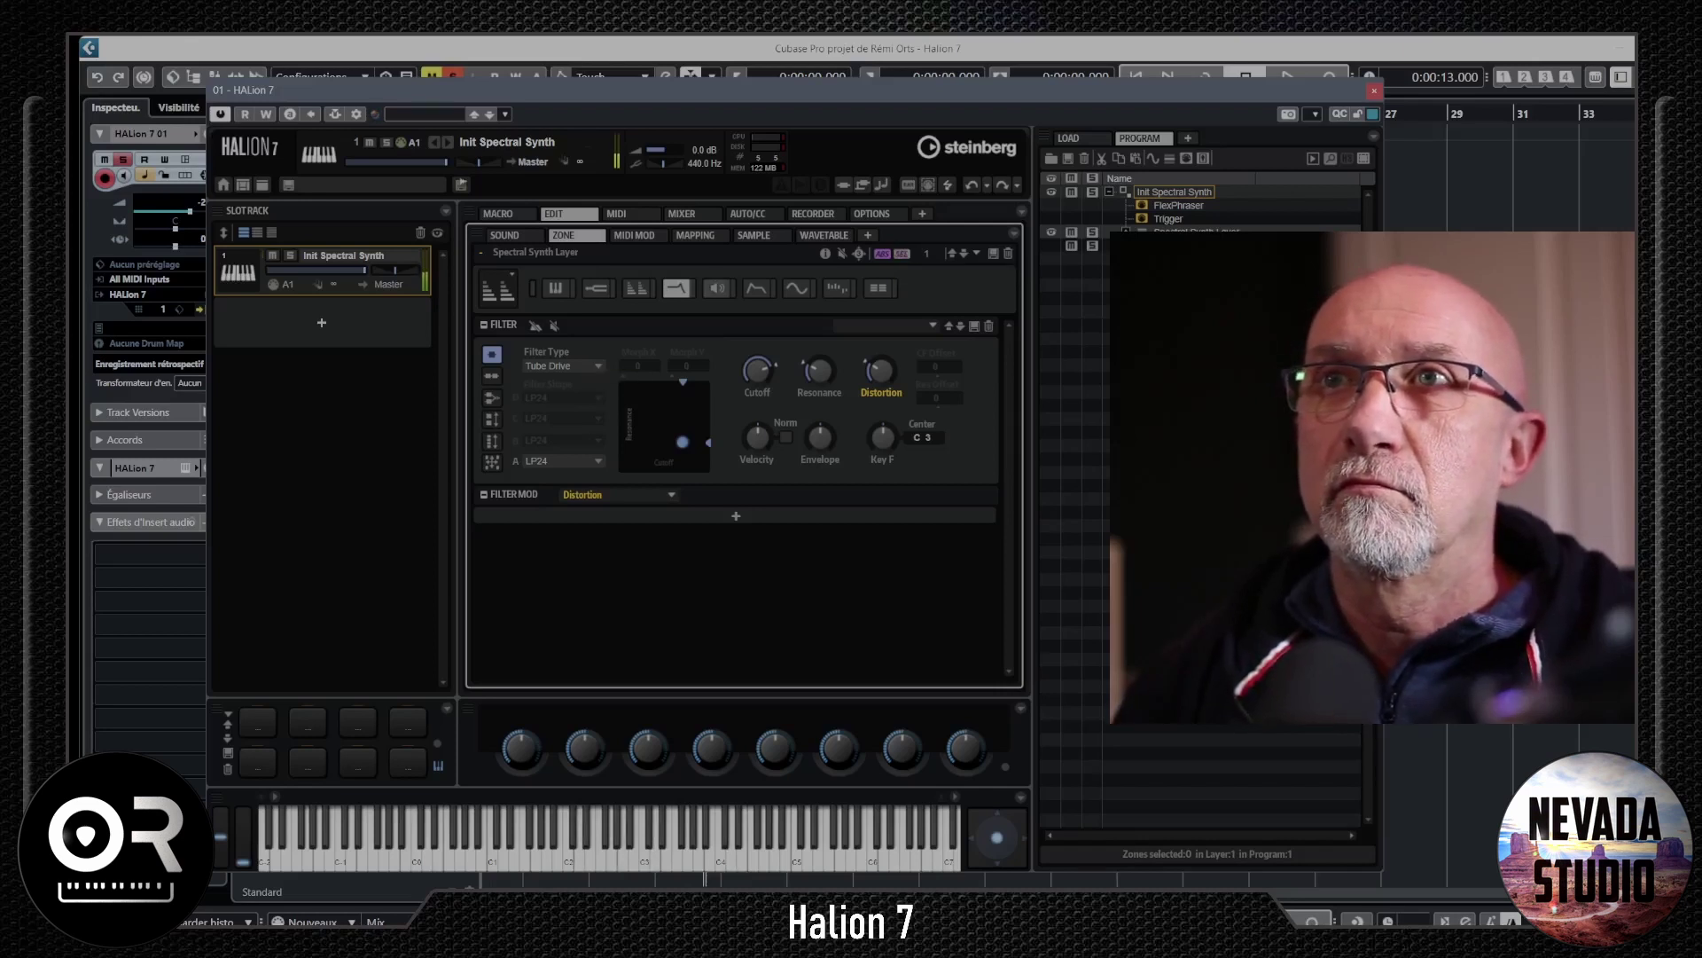
- Move the amp envelope's attack node out to about 289 ms at level 100
left_click(717, 288)
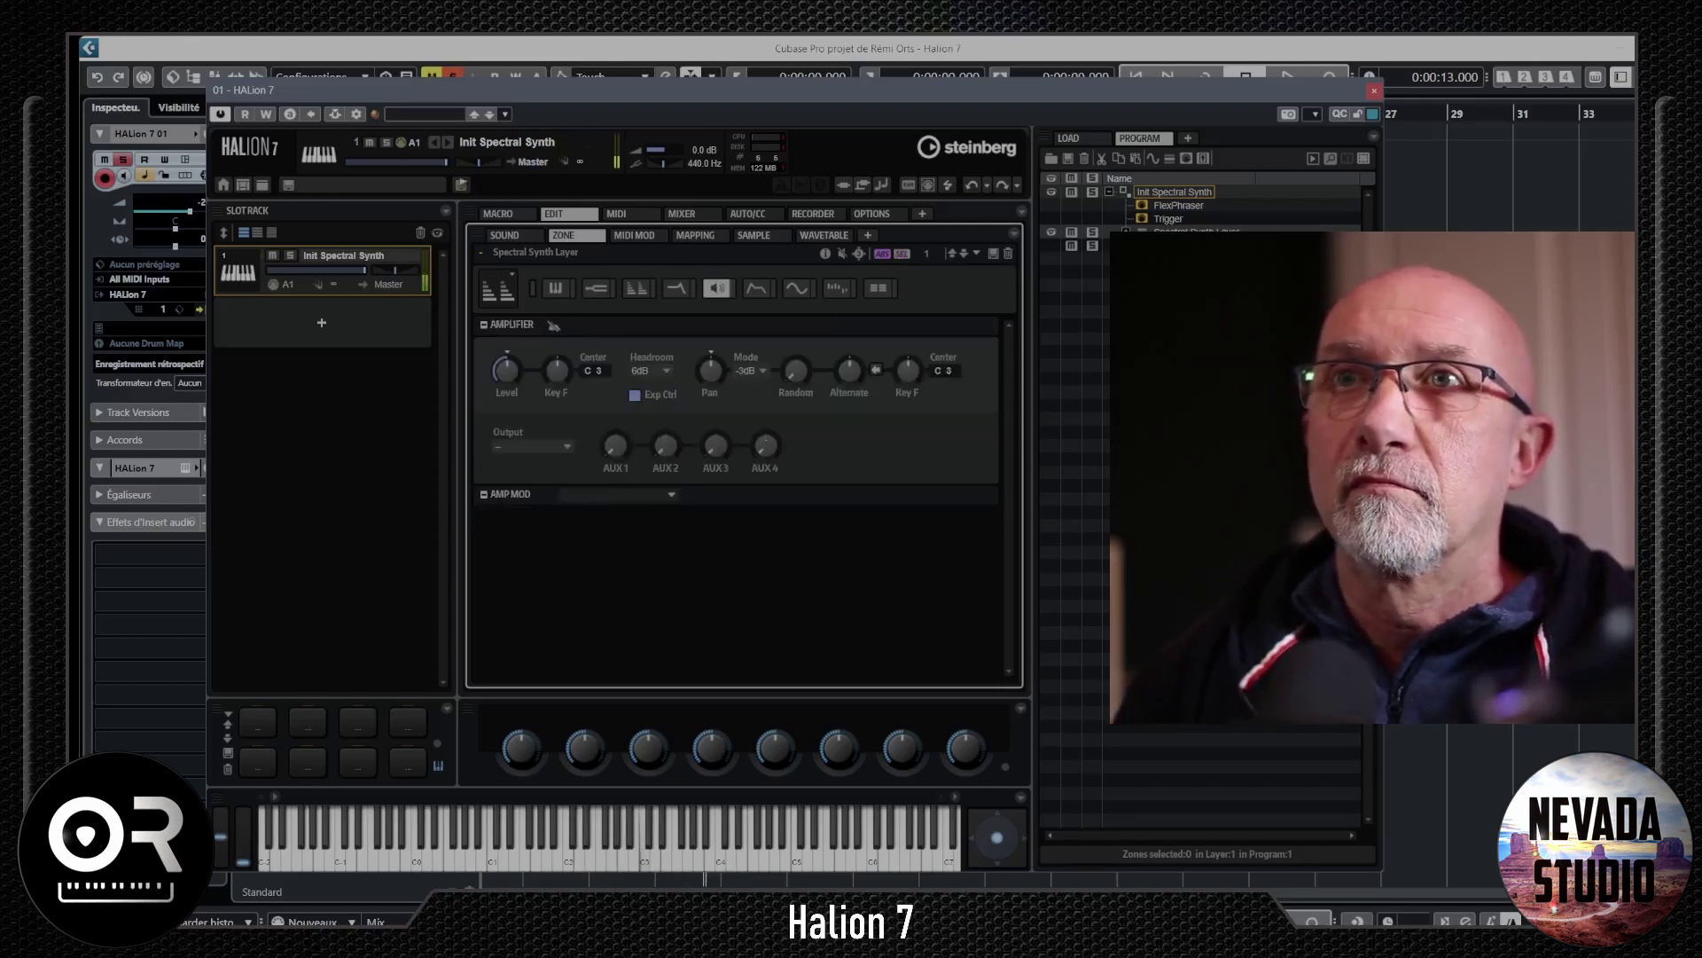
left_click(756, 288)
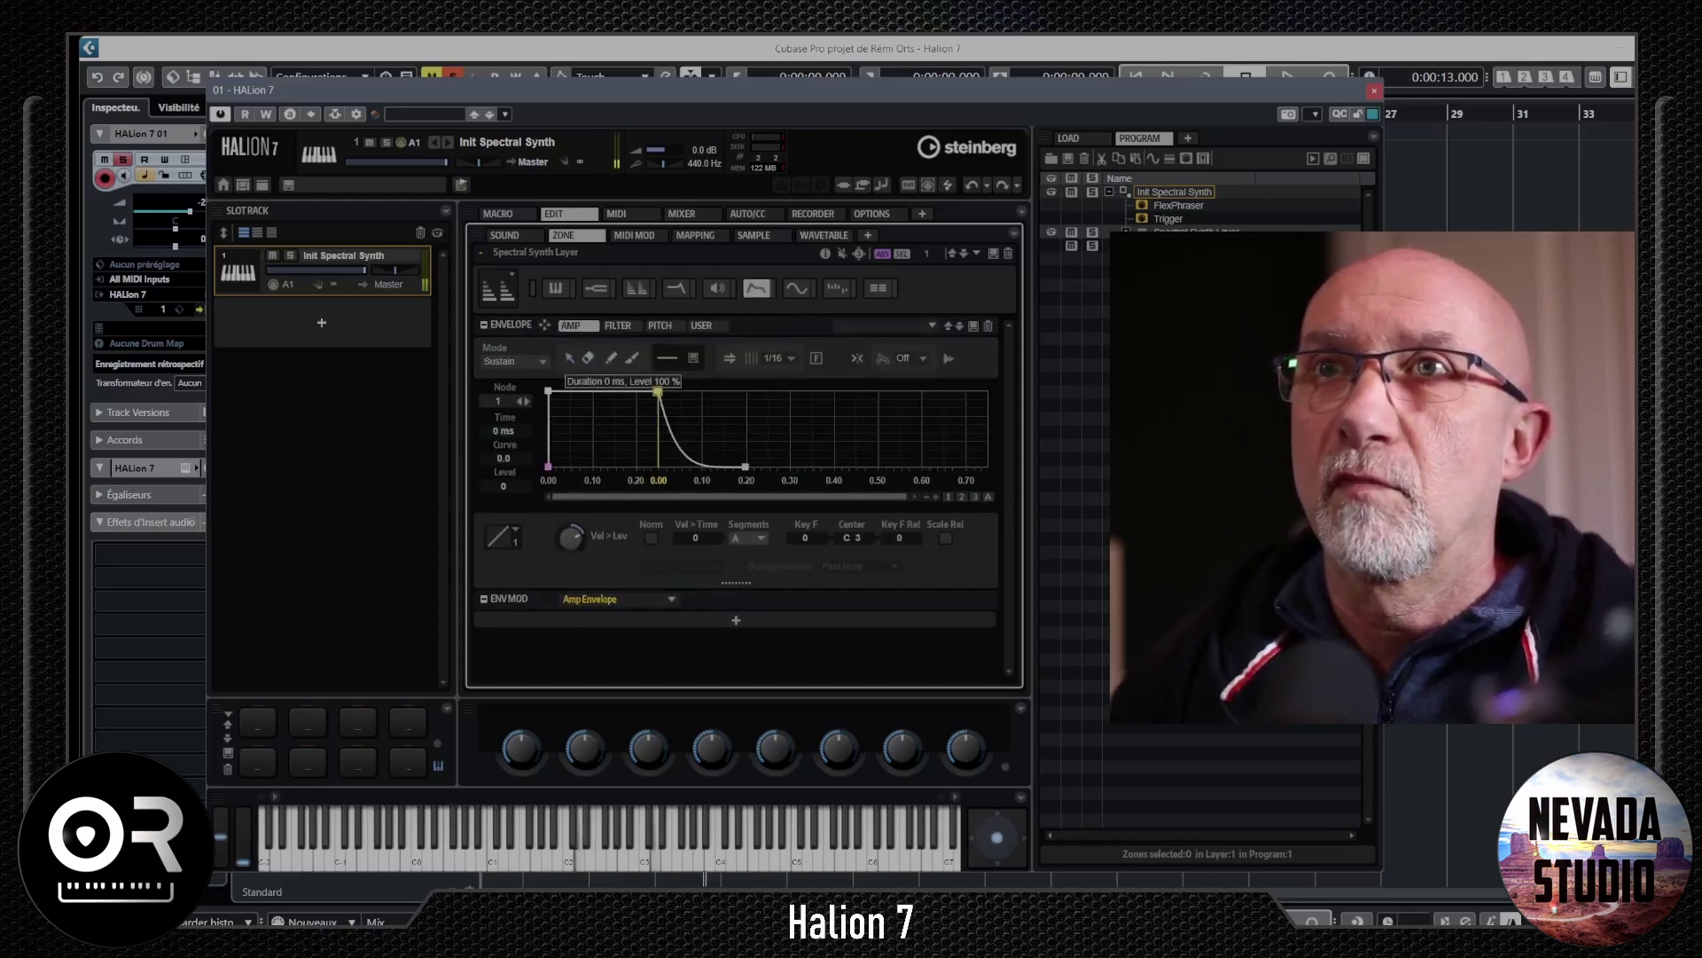
left_click_drag(548, 391, 579, 391)
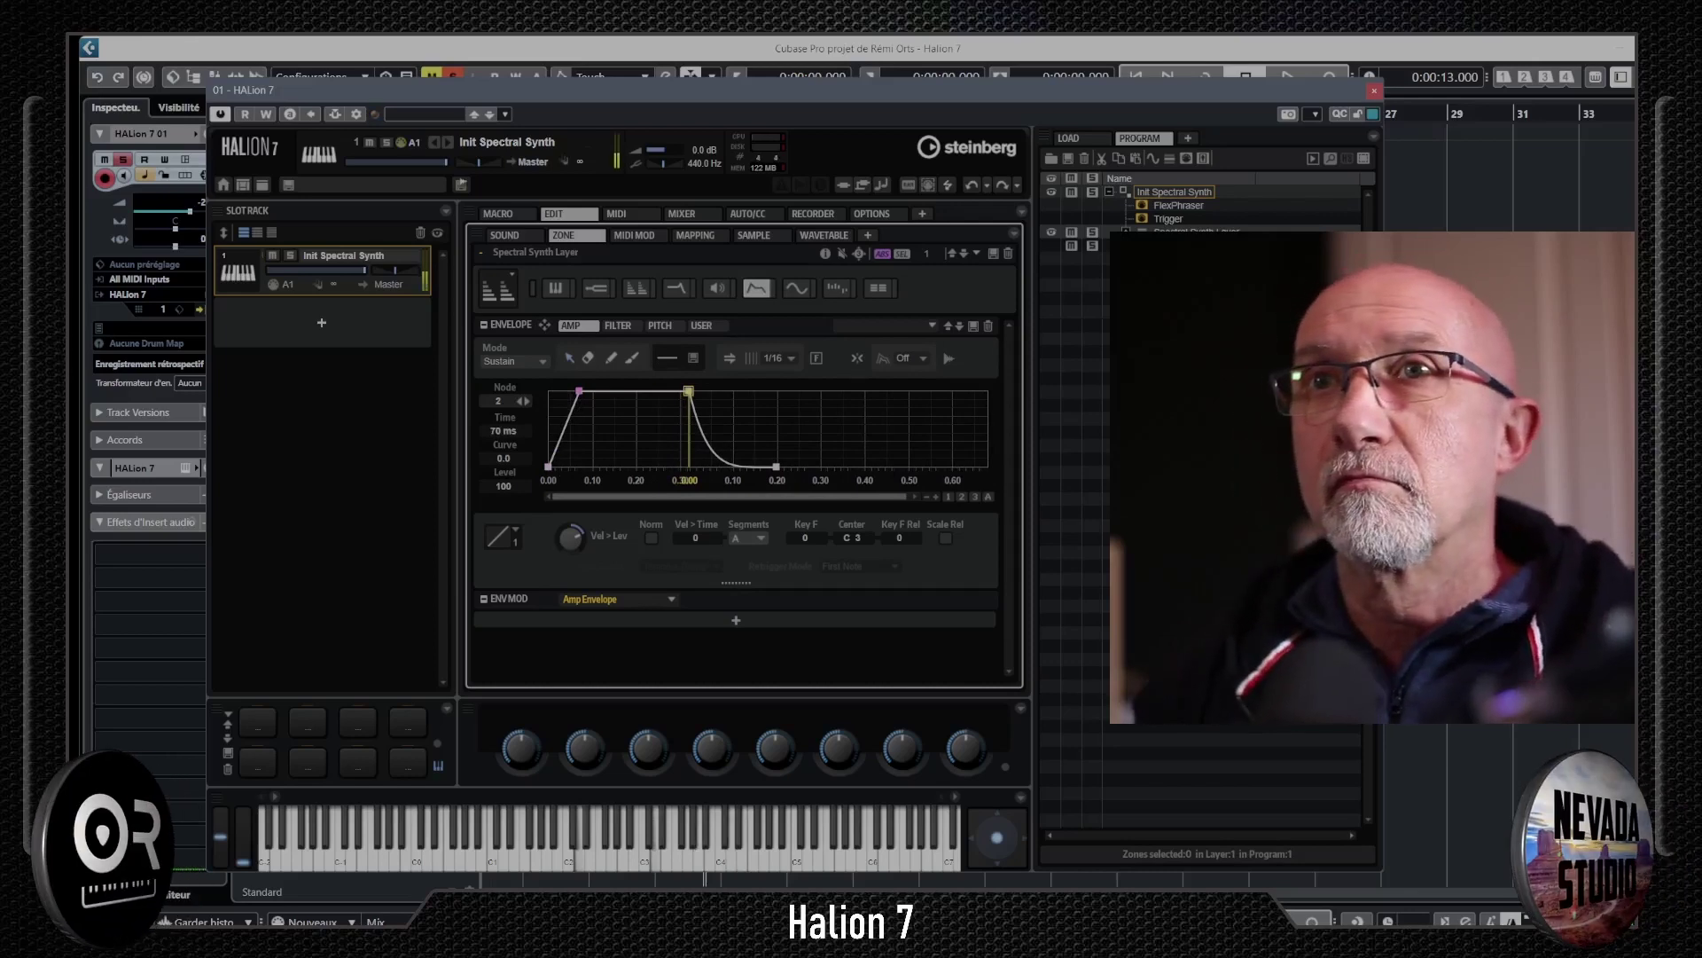
left_click_drag(579, 391, 663, 391)
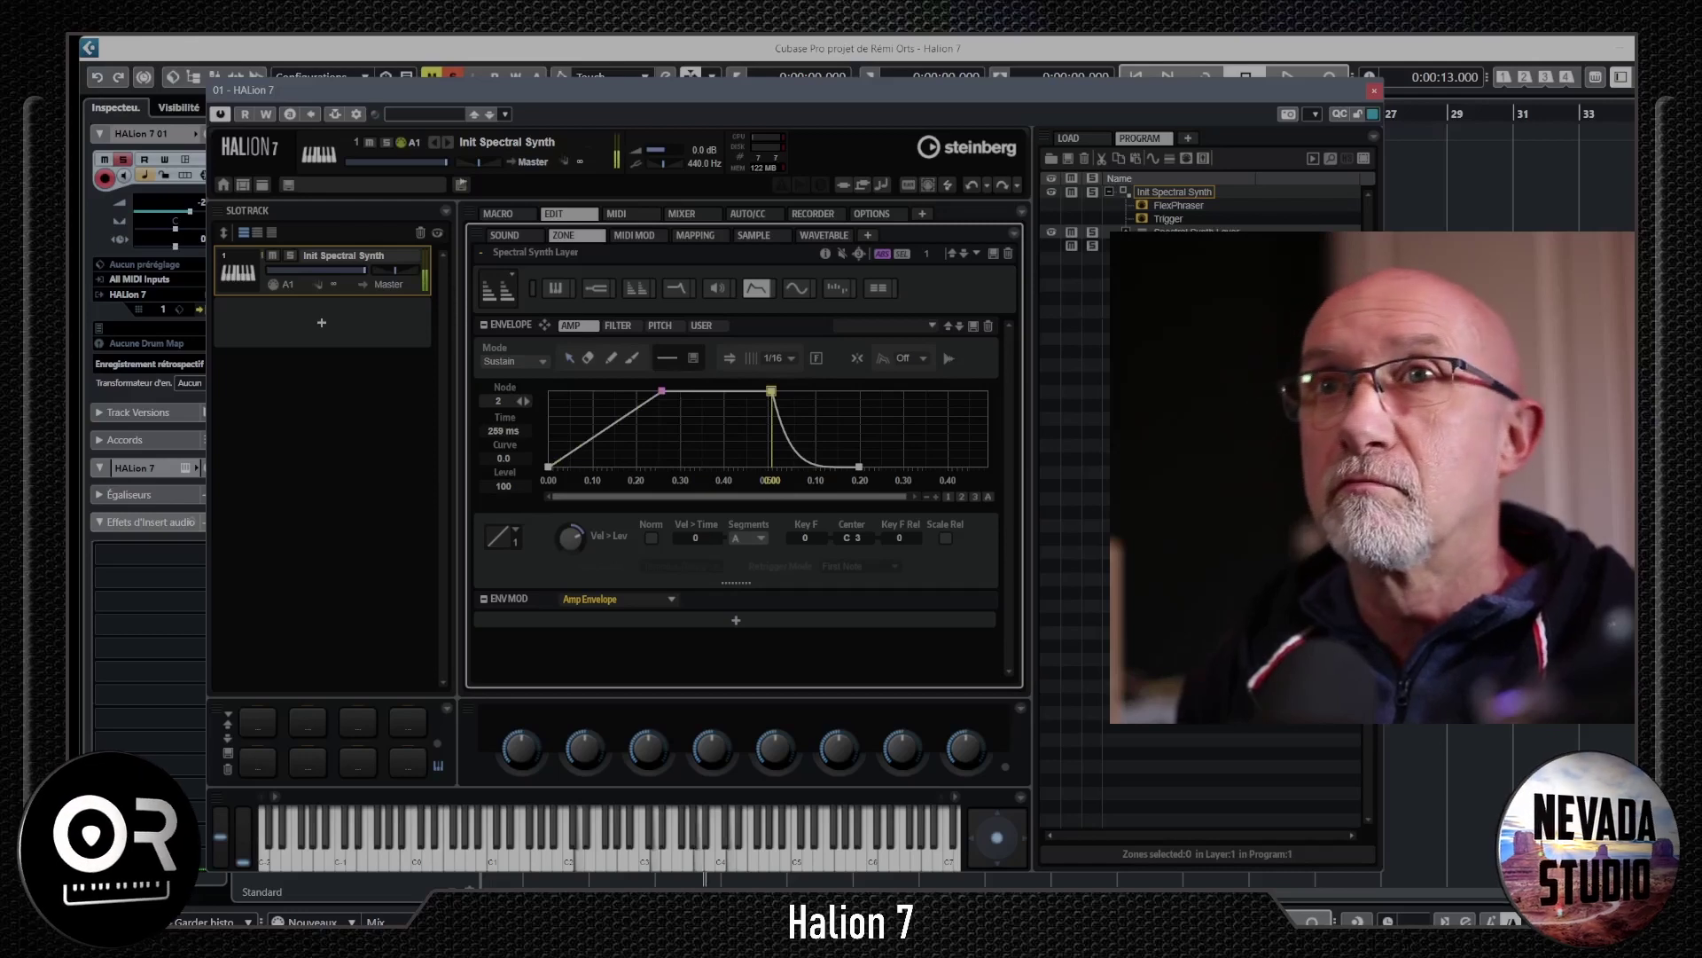
double_click(727, 391)
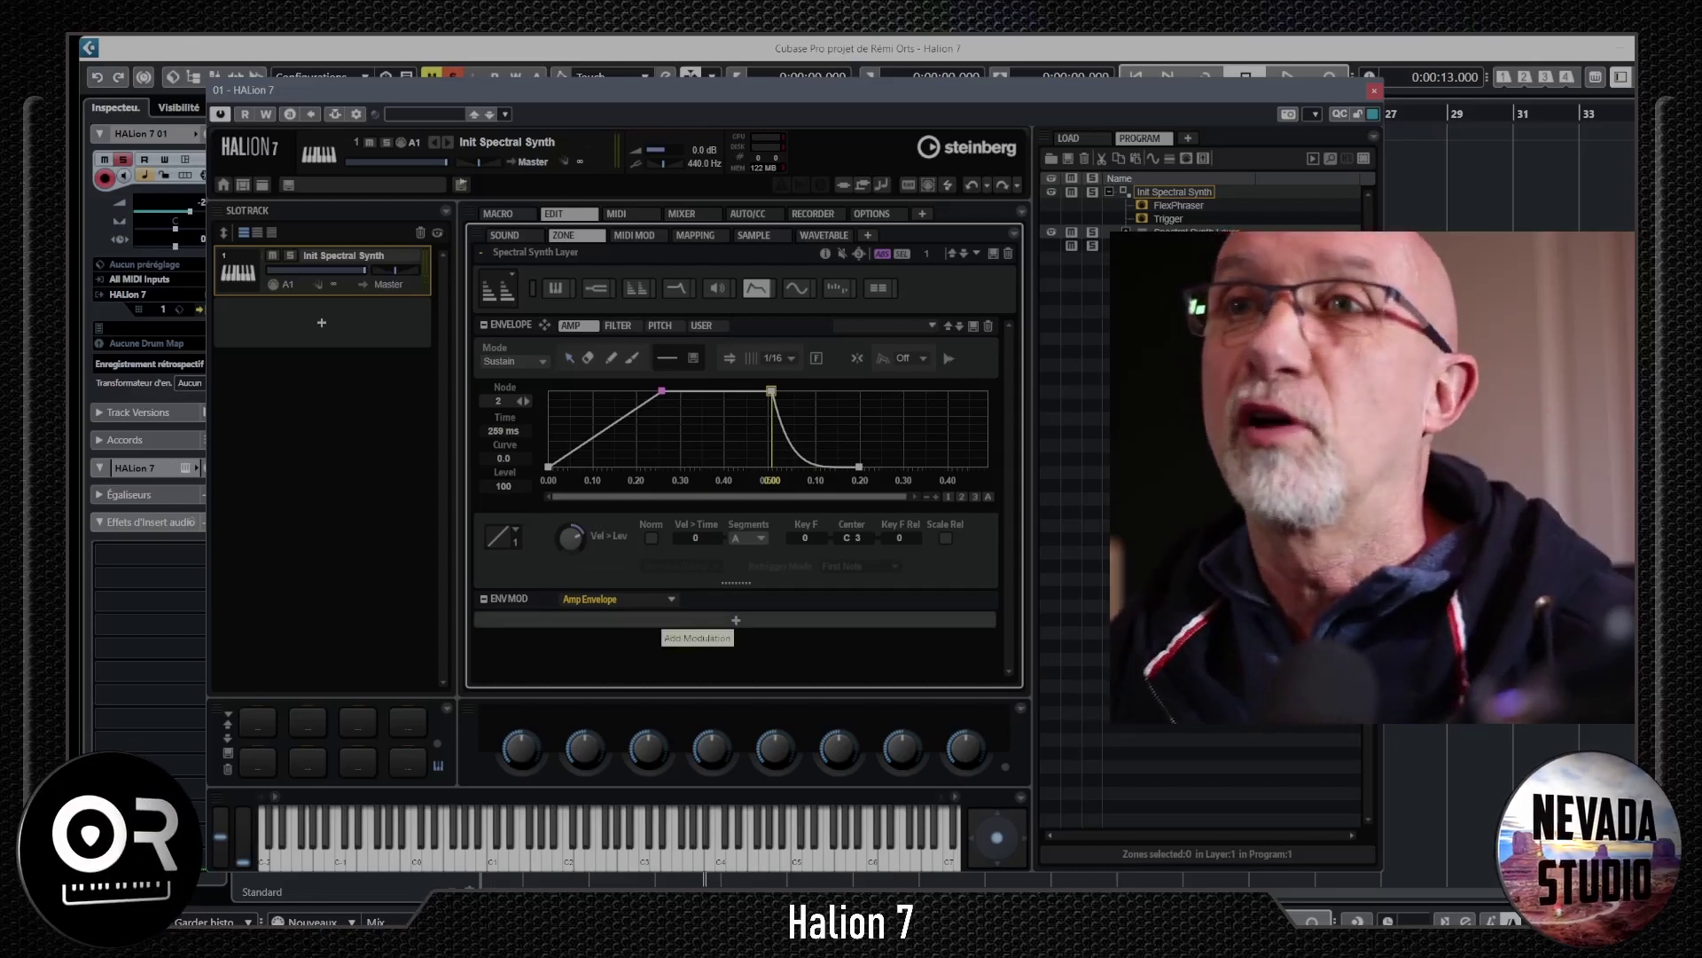
left_click(700, 620)
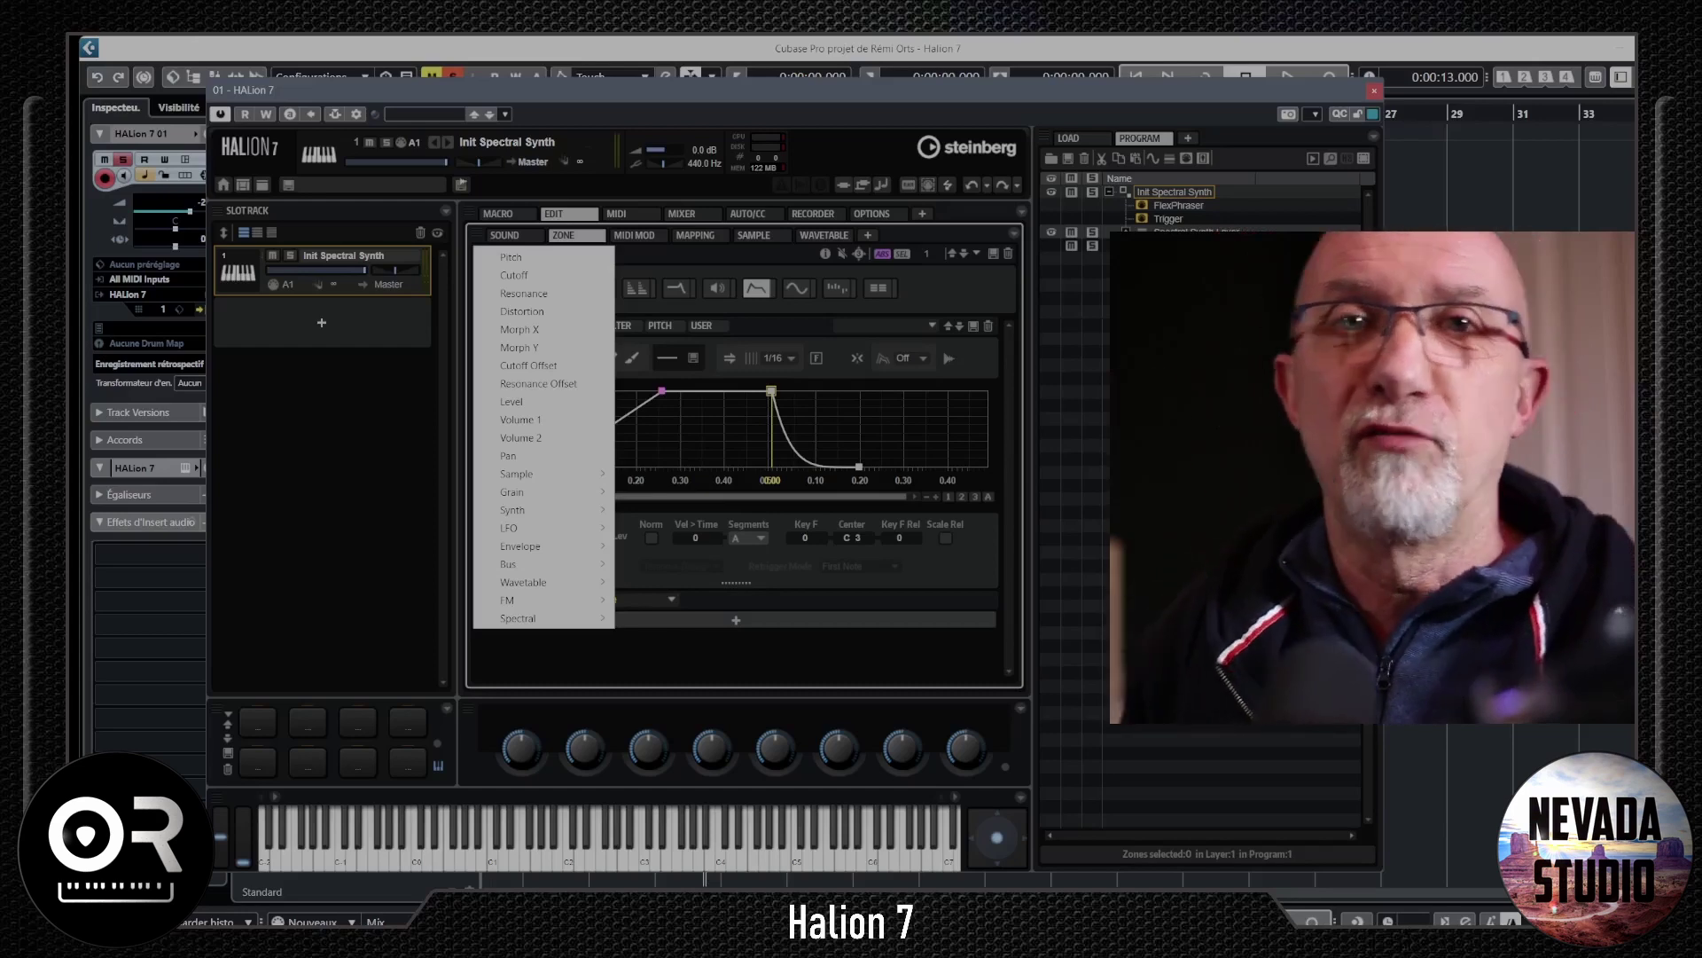
key("Escape")
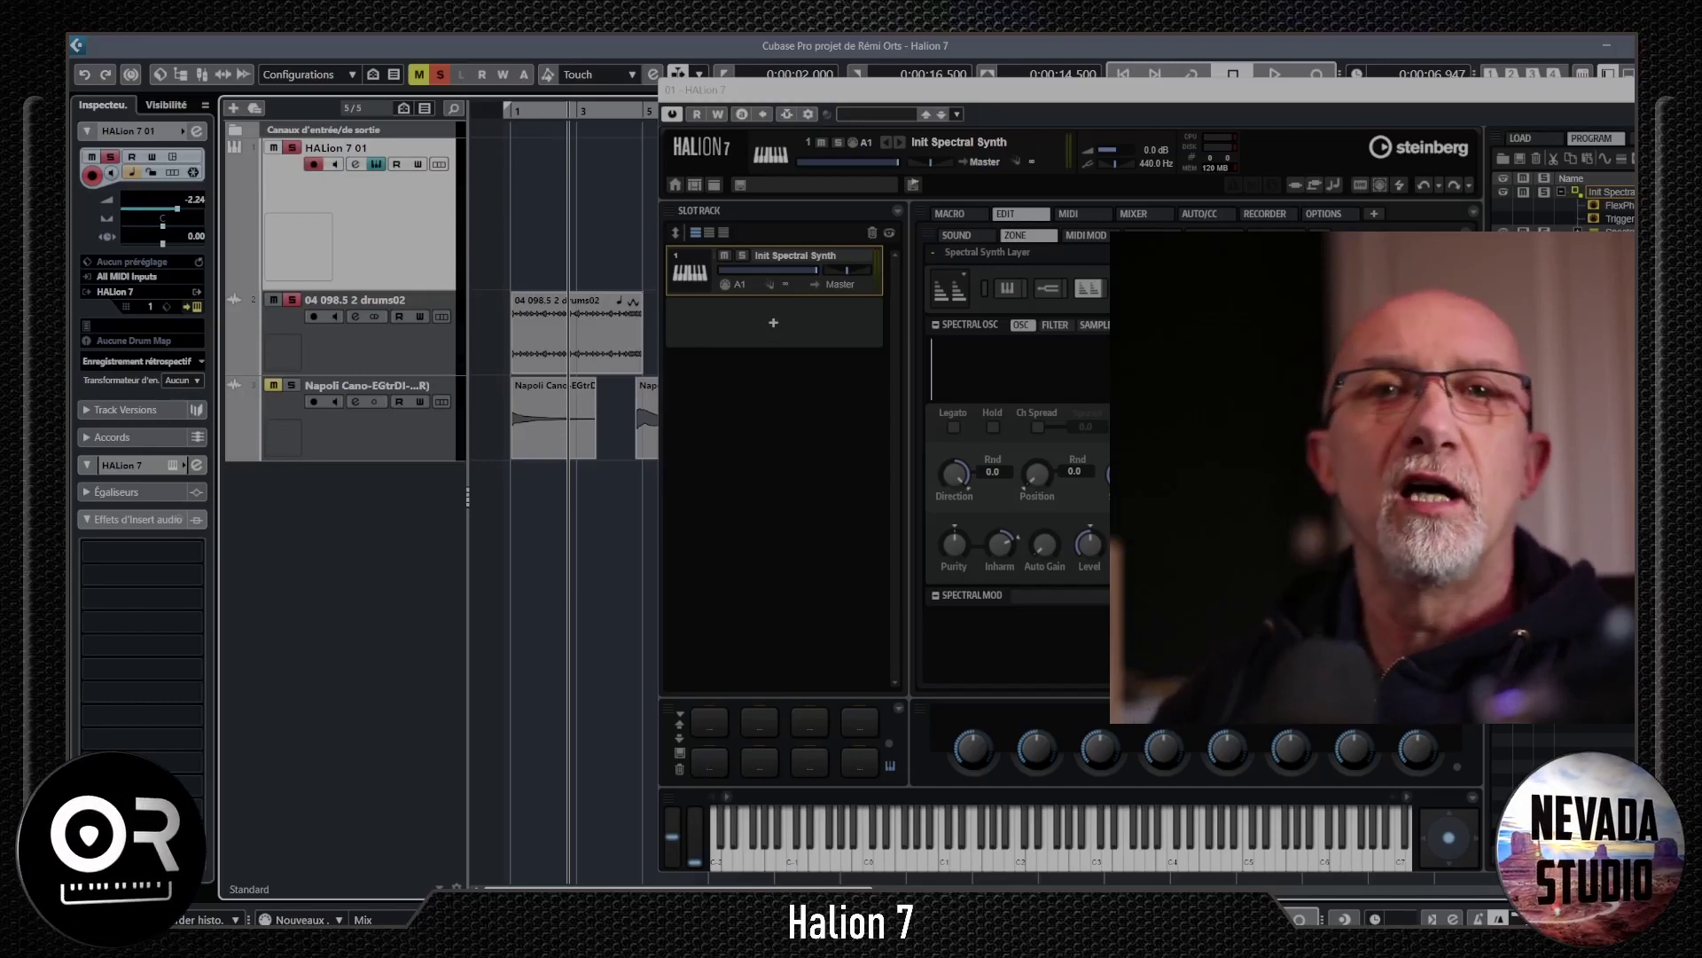
- Return to the start of the loop and play the drum track to hear its clip
key("KP_1")
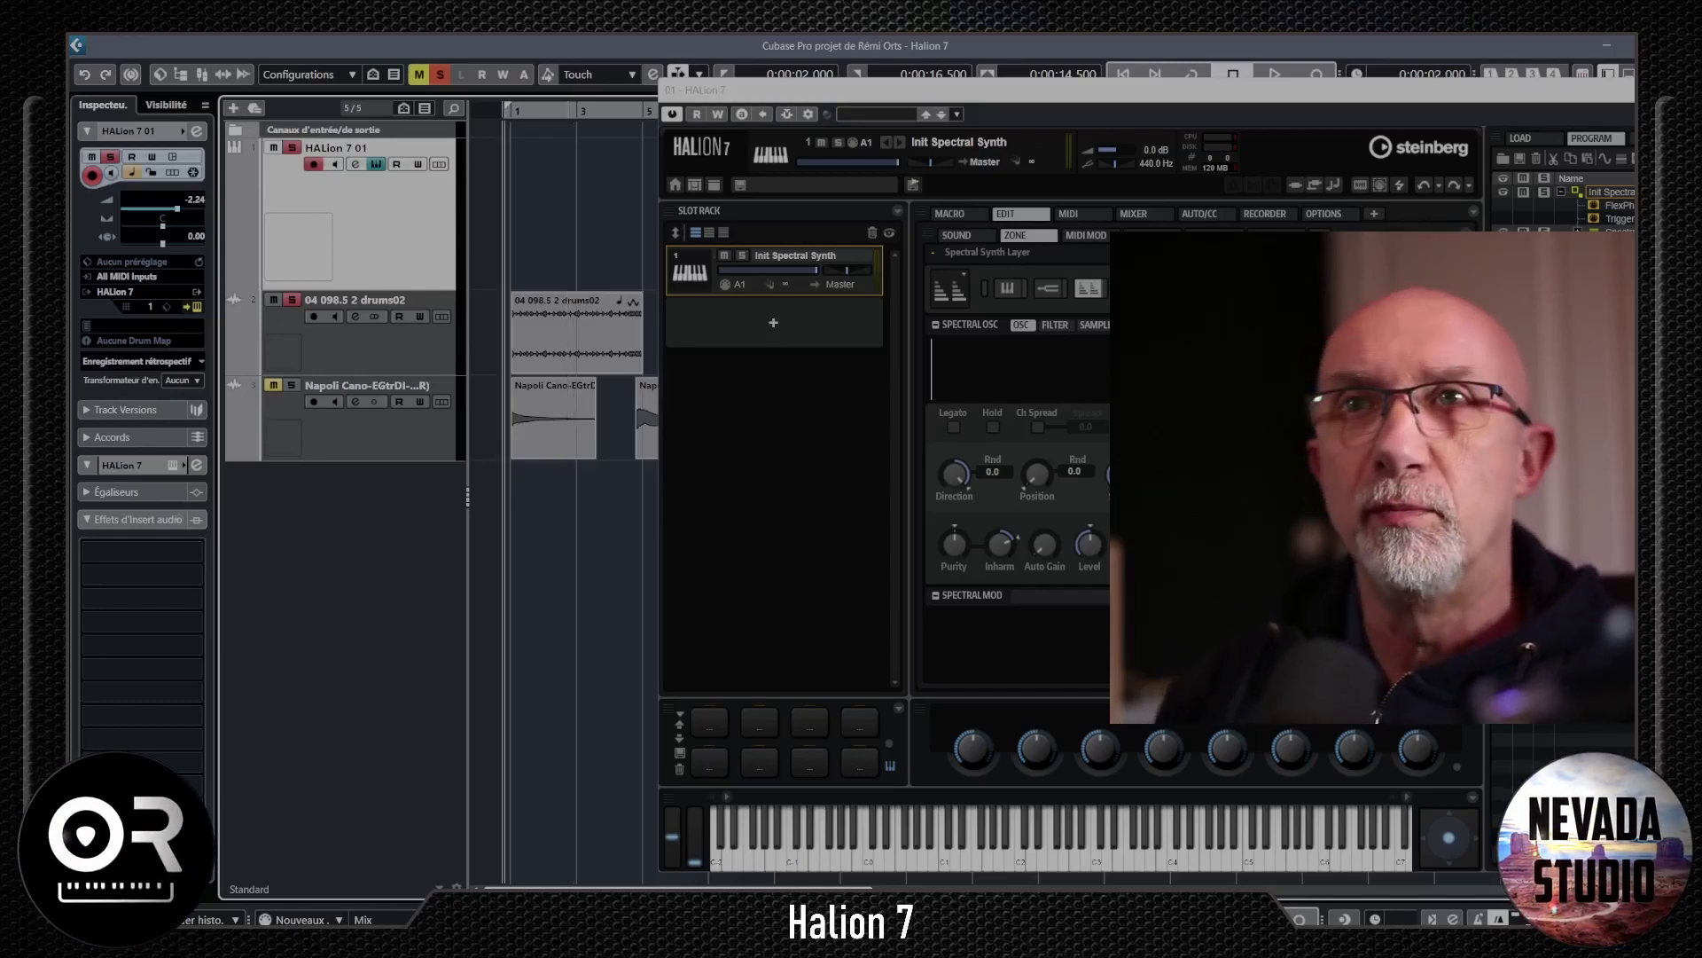
key("space")
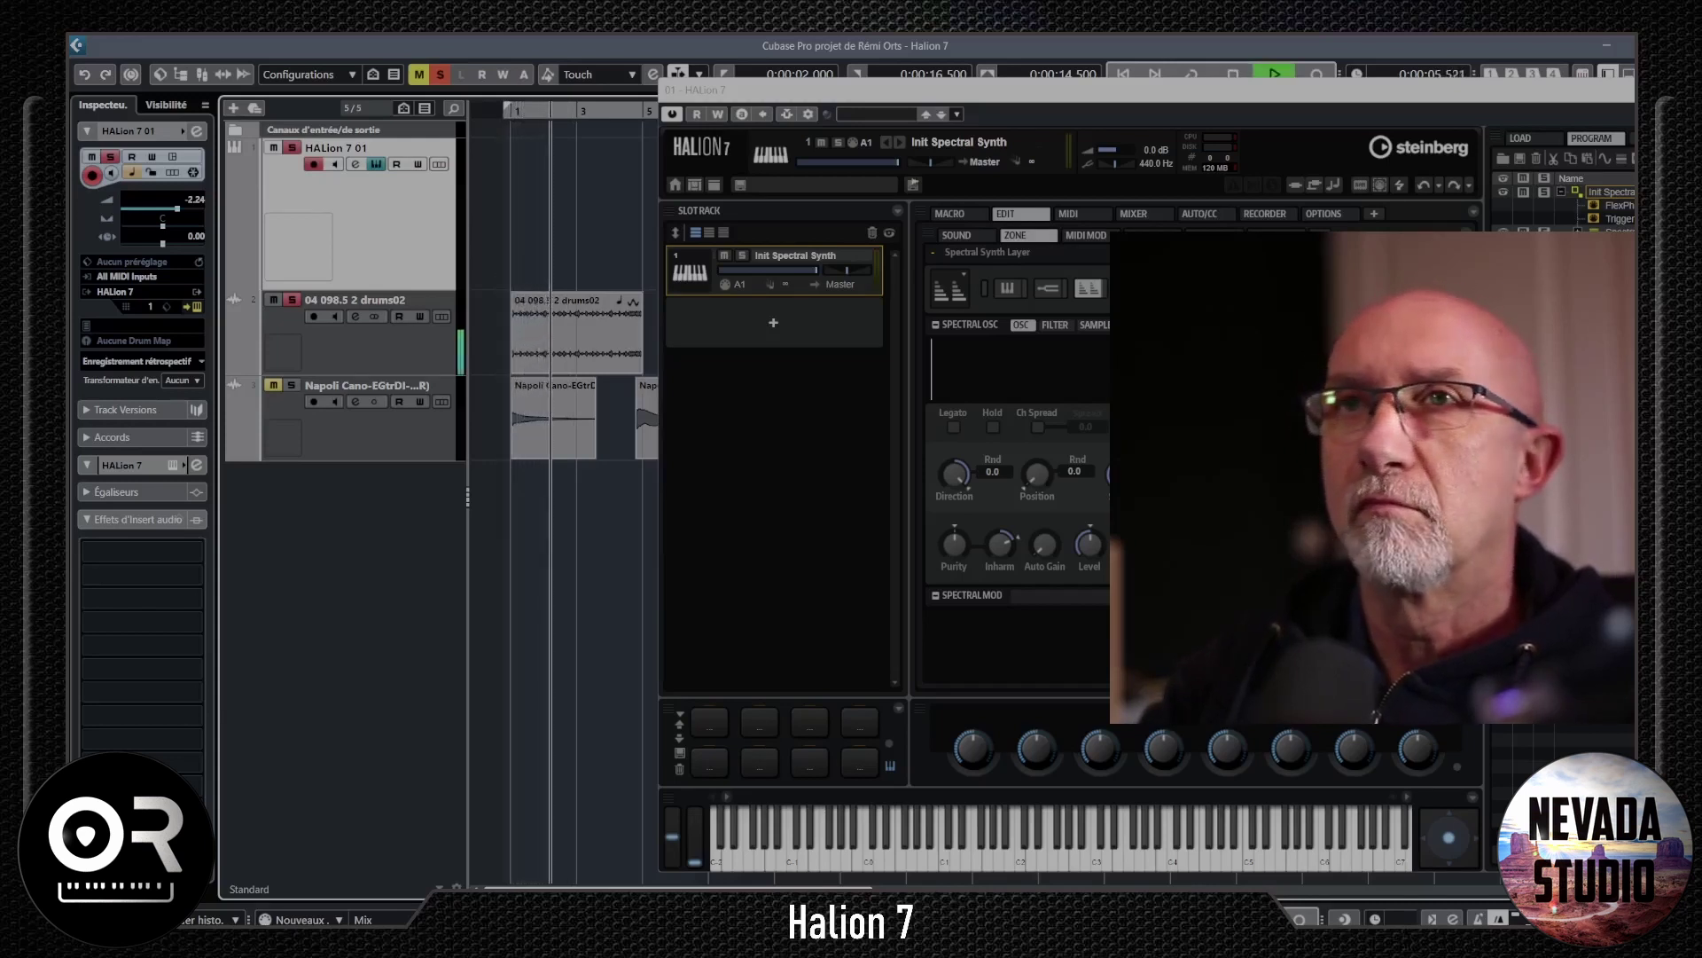
key("space")
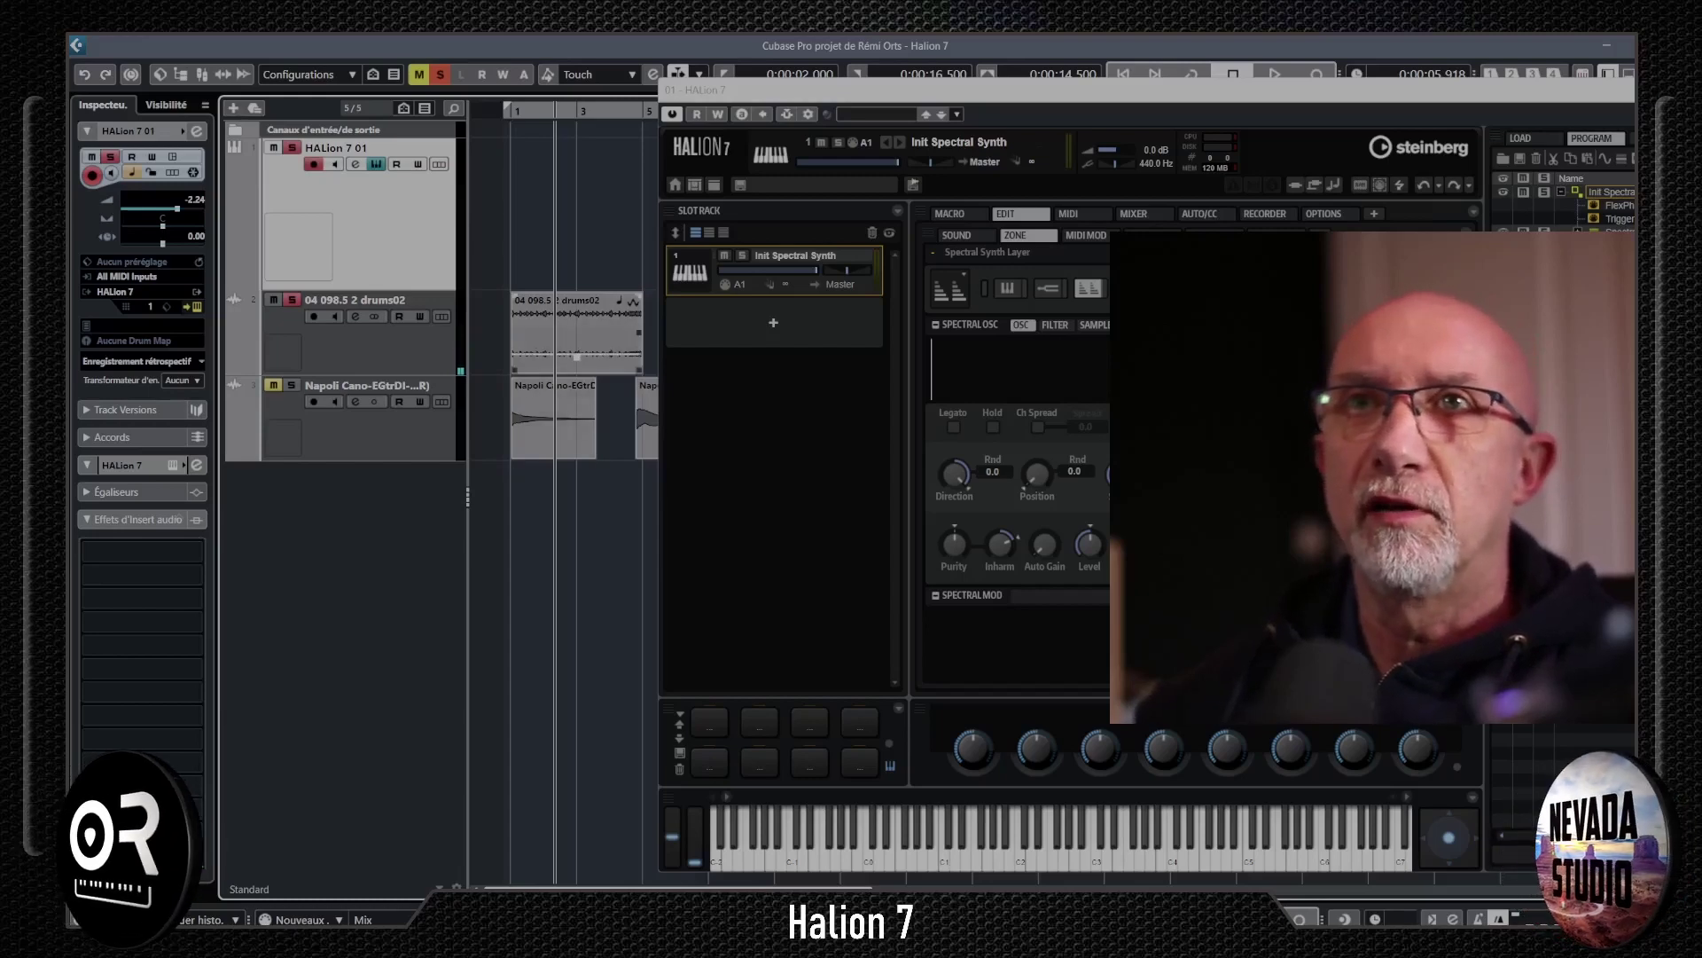
- Load the drum clip from the audio track into the spectral oscillator and move the HALion window back over the project
left_click_drag(532, 333, 1020, 368)
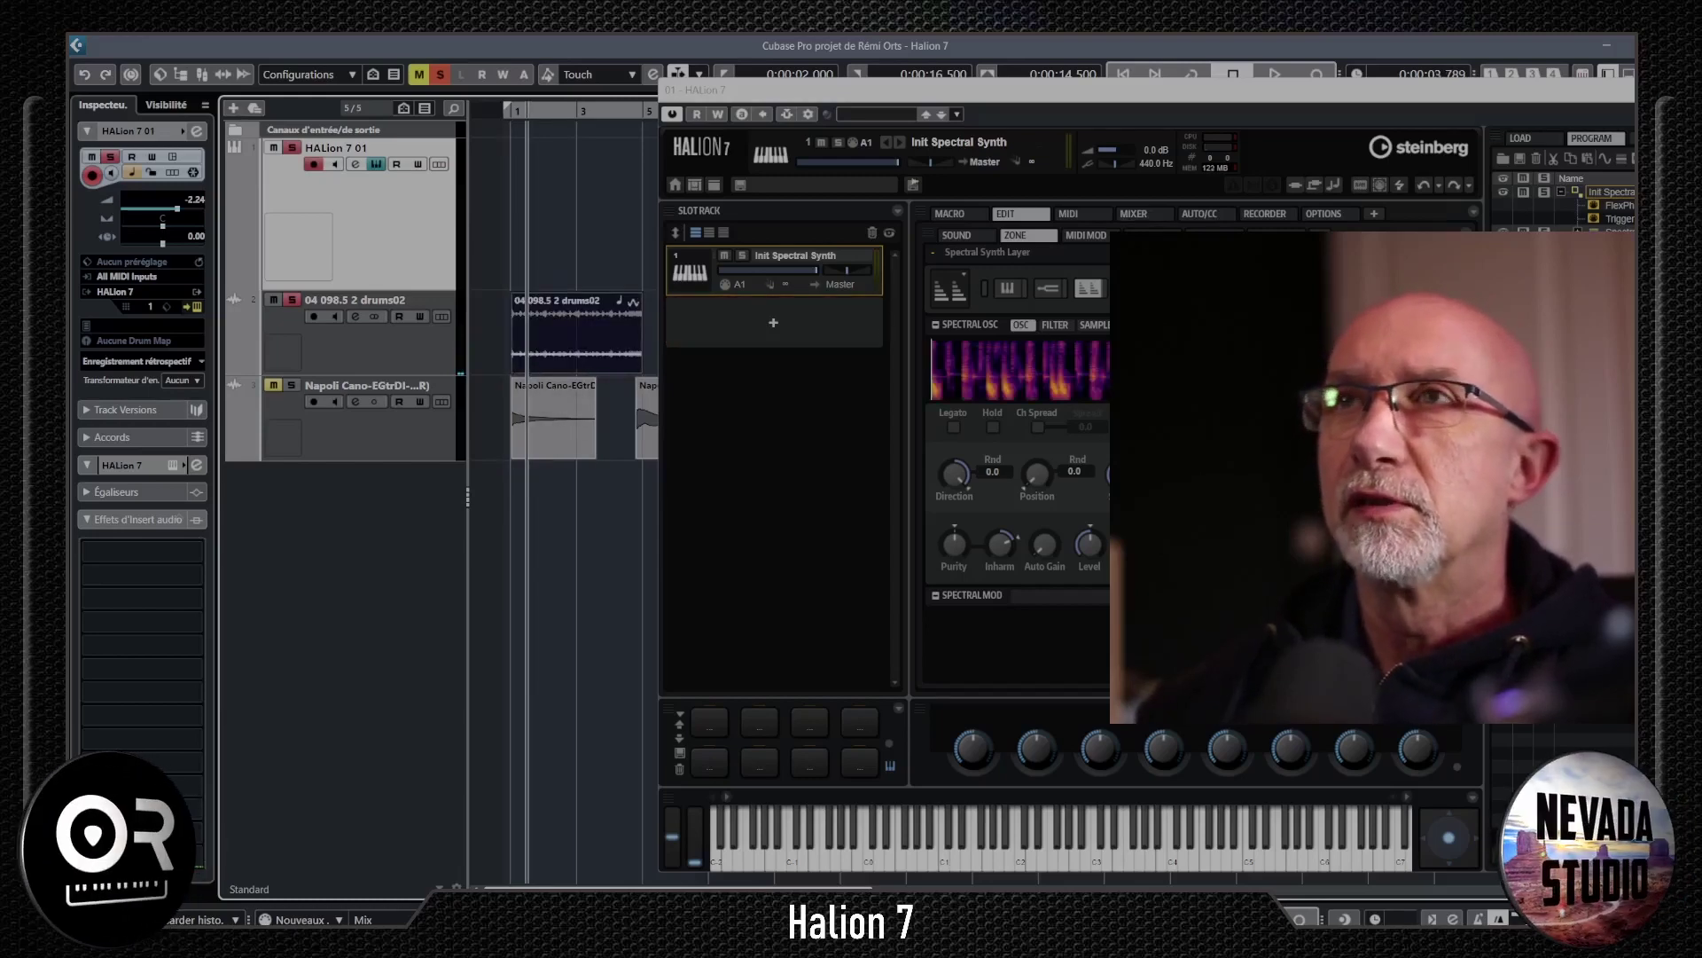
left_click_drag(798, 90, 251, 66)
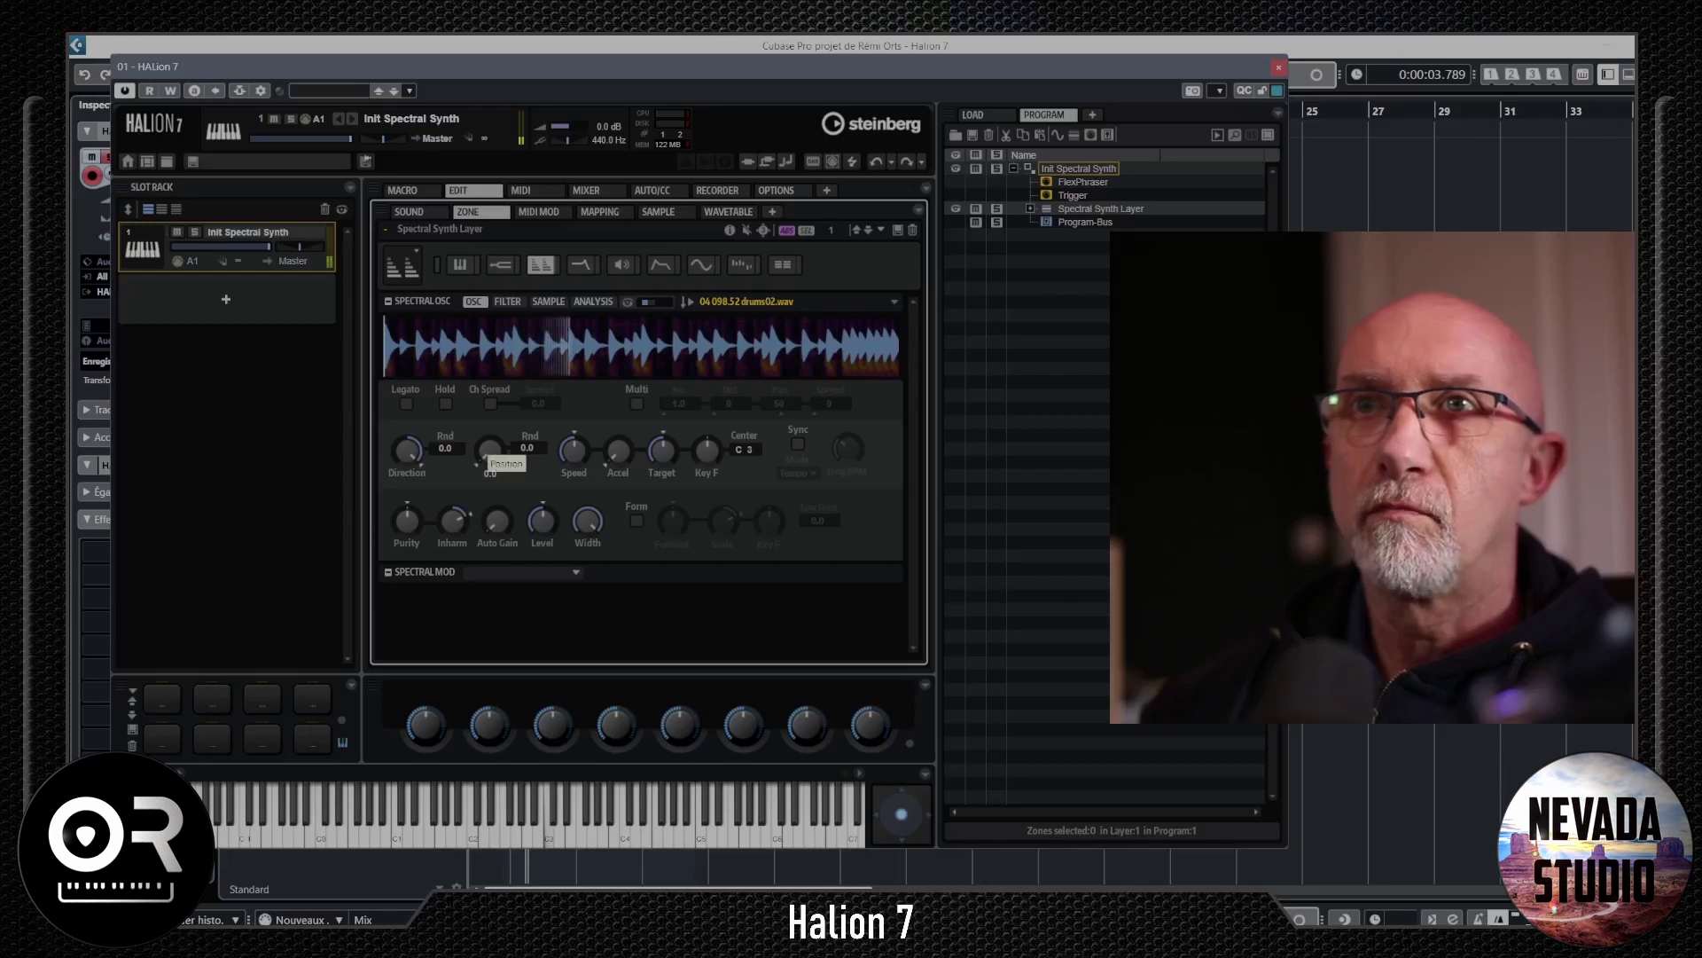
- Try out the spectral oscillator's Speed and Position controls on the drum loop
left_click(573, 451)
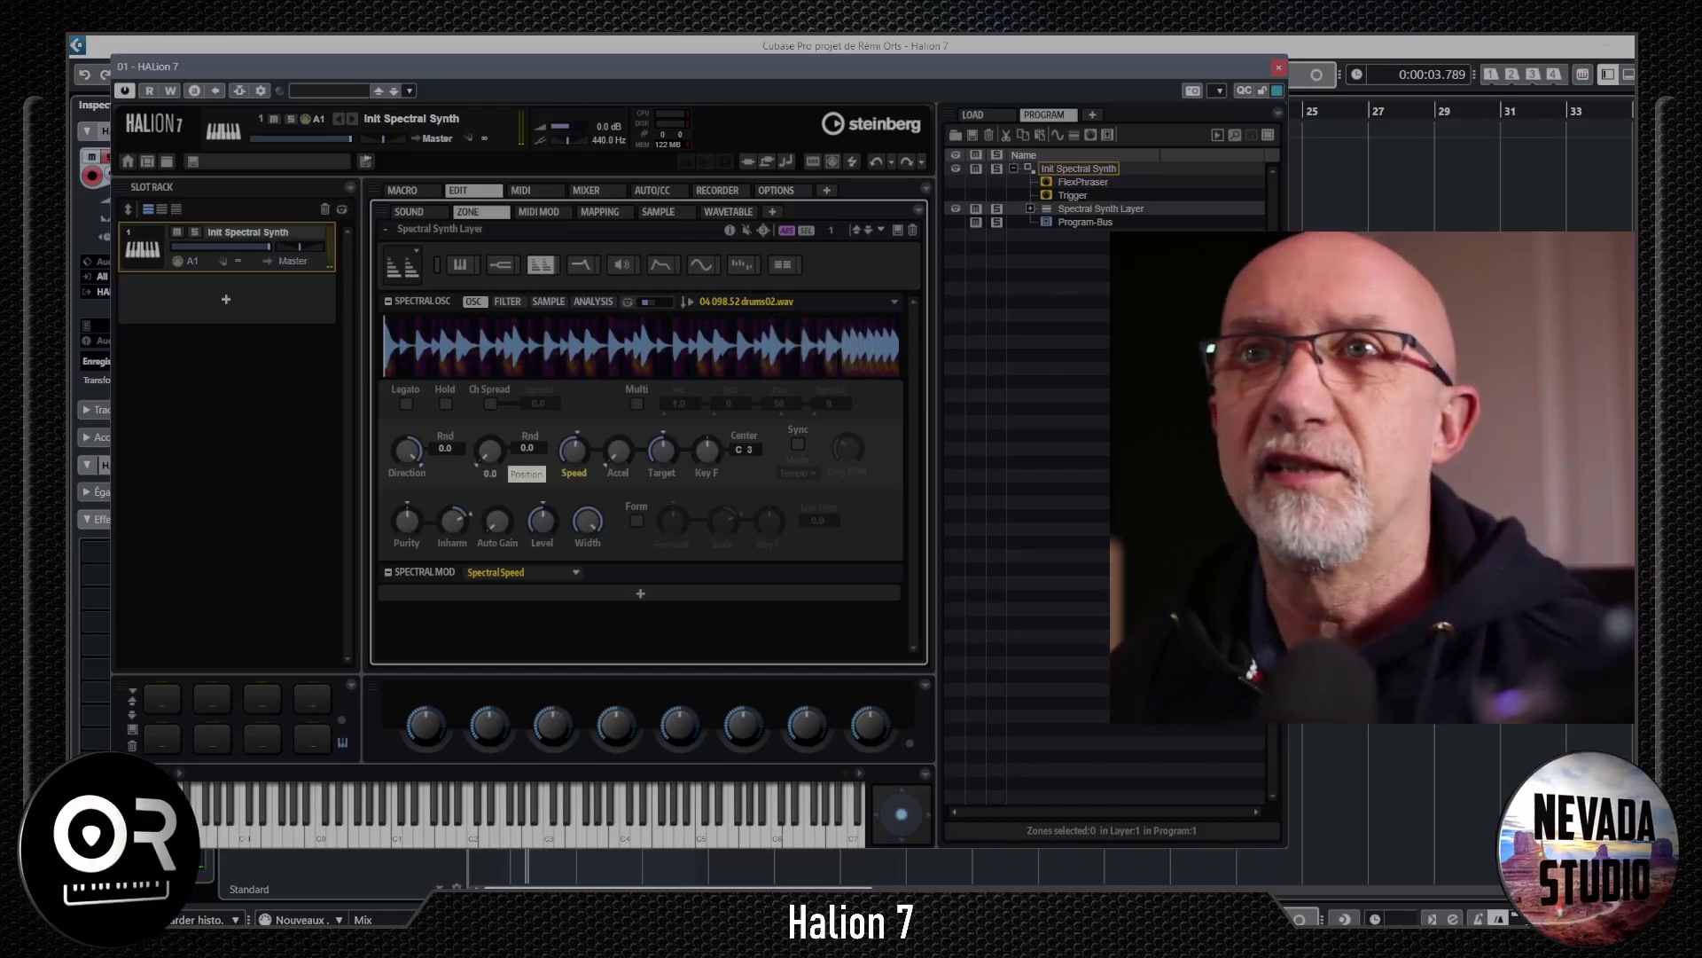
left_click(490, 450)
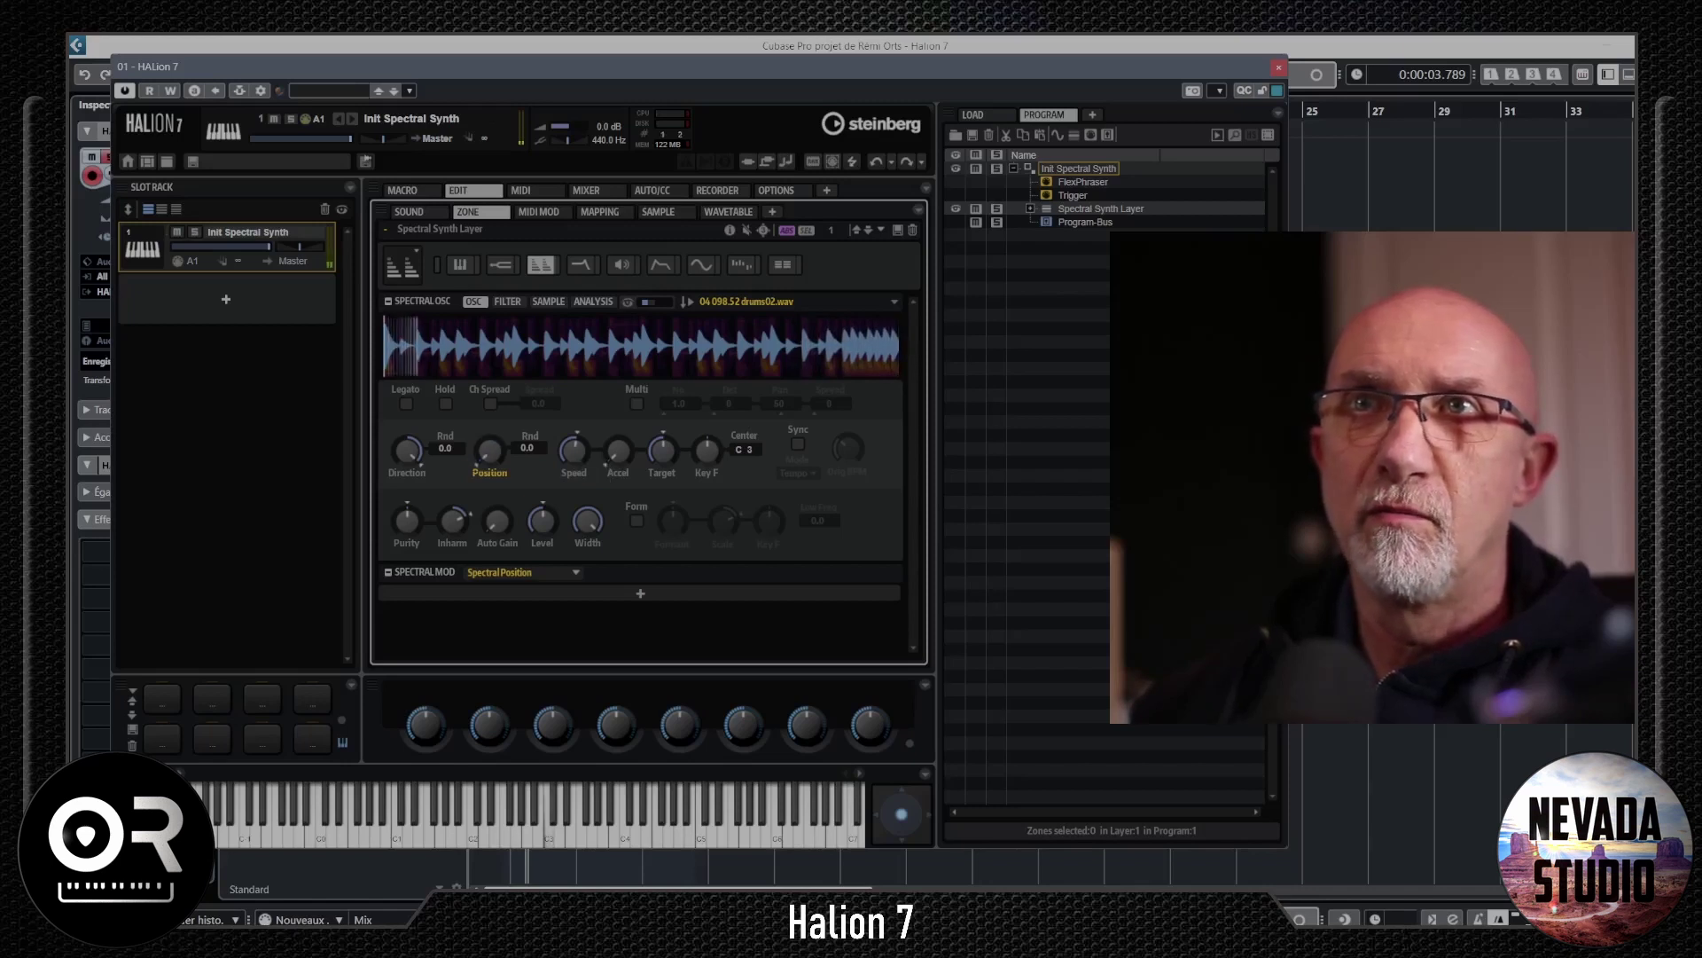
- Try sweeping the spectral filter's Low Cut up to about 43 % and back down on the drum loop
left_click(508, 301)
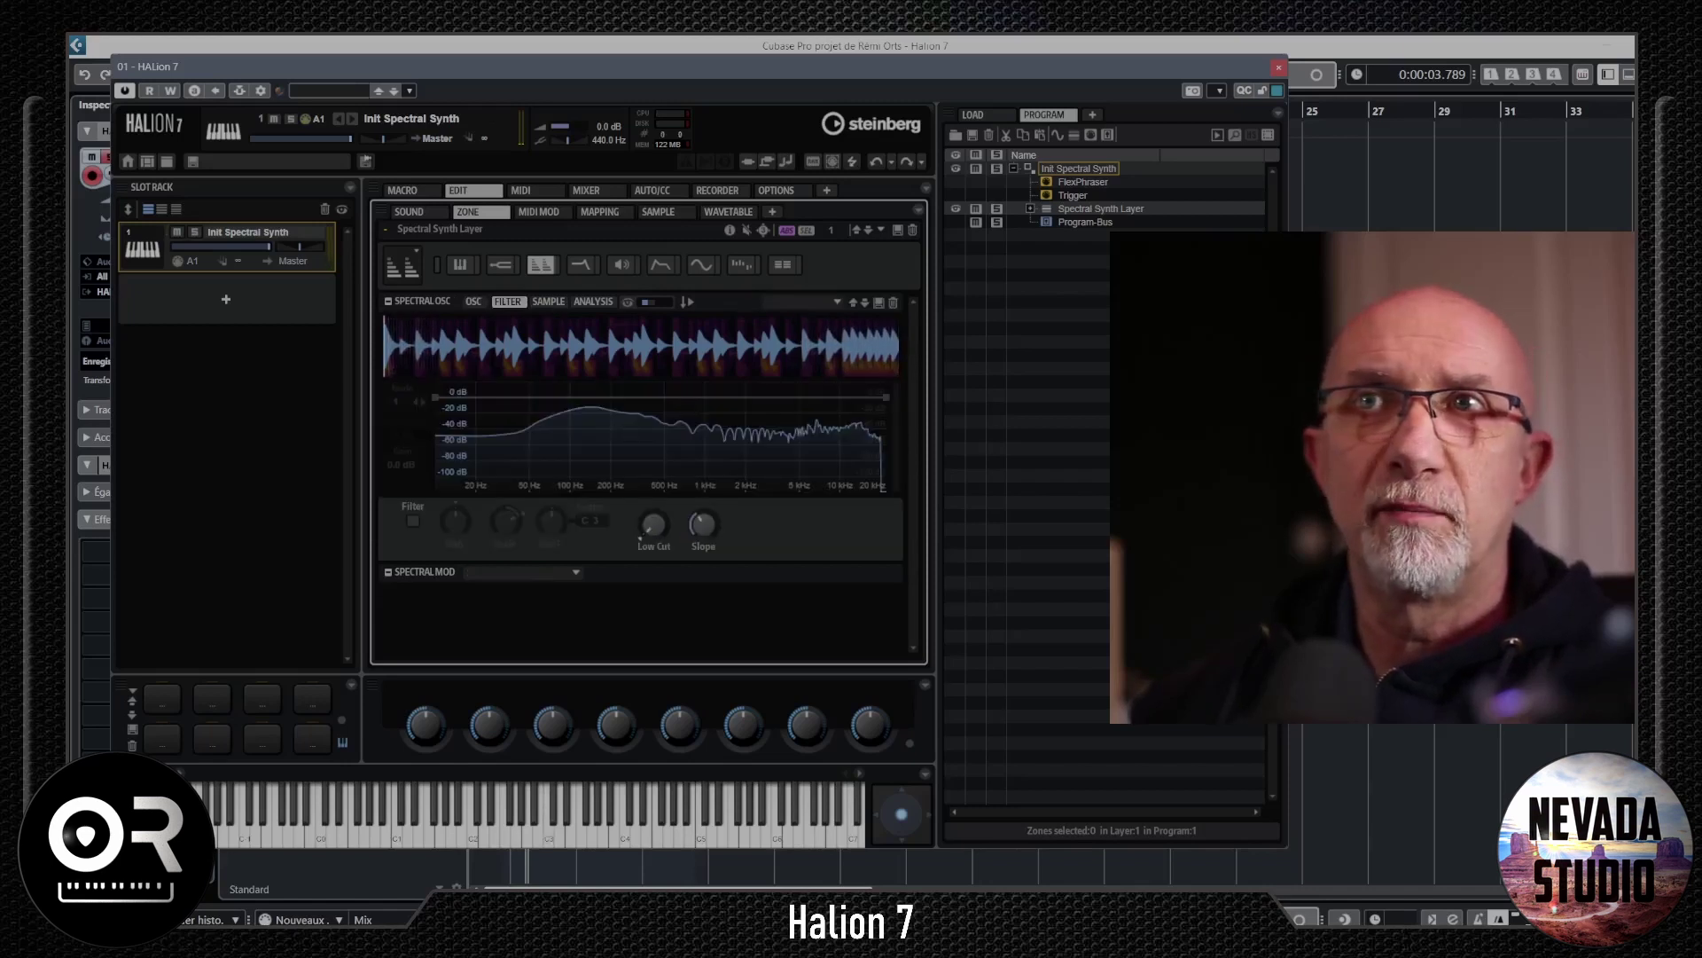
scroll(639, 536, "up", 5)
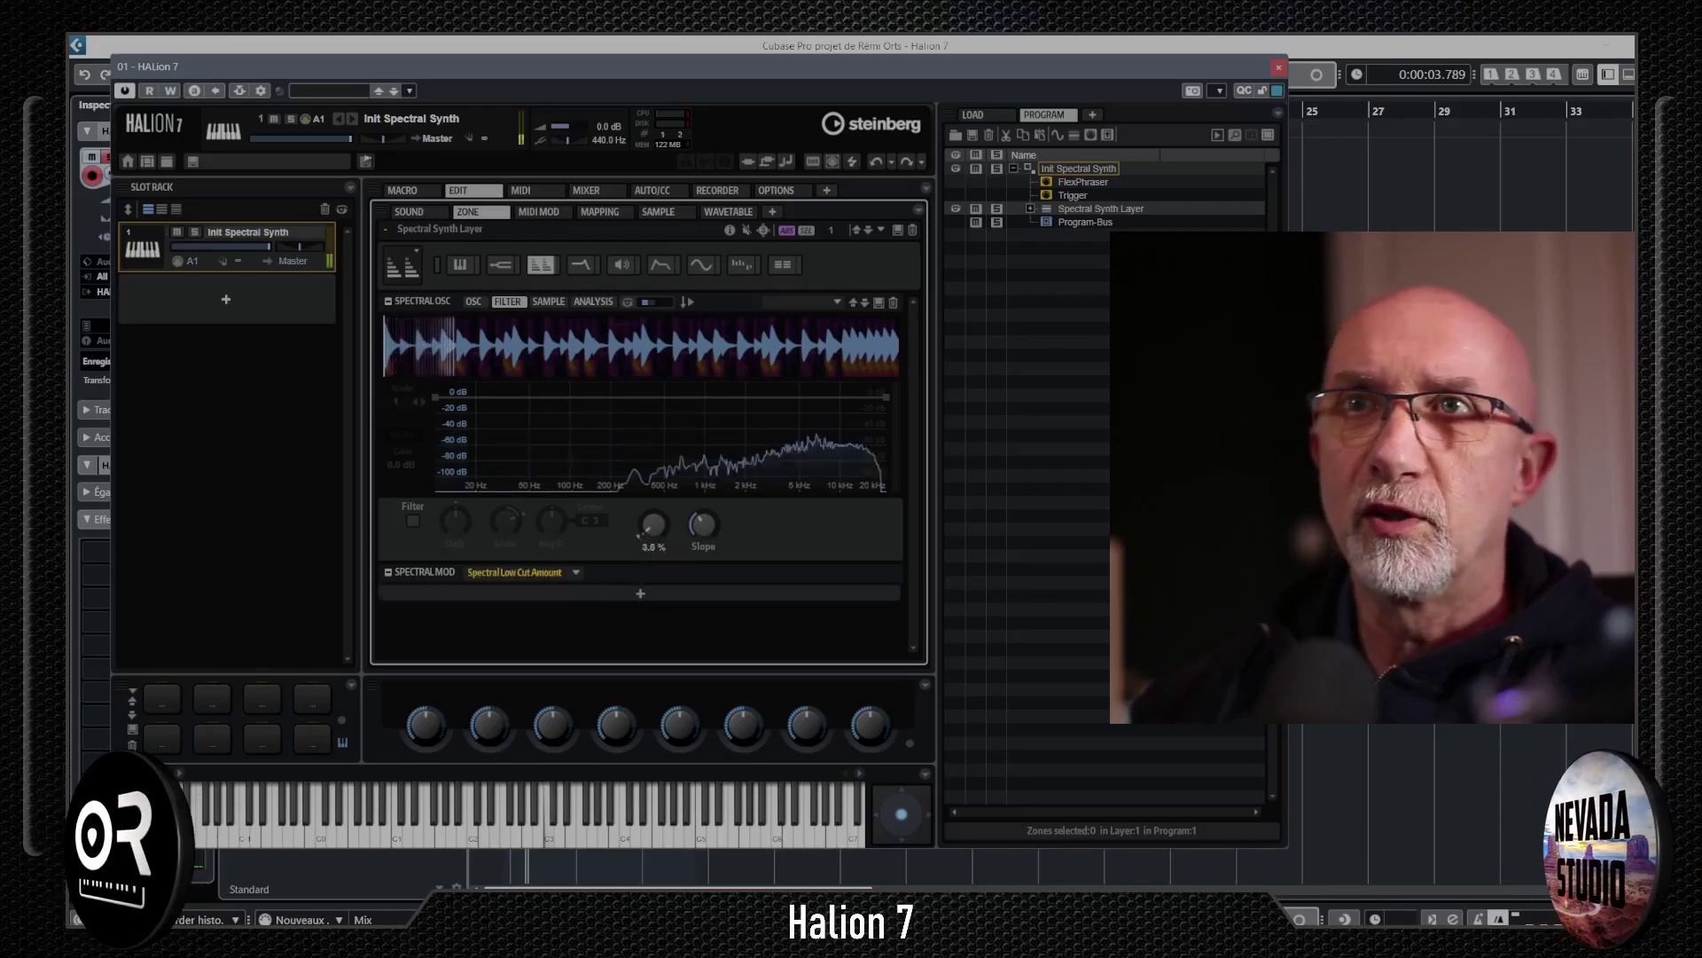
scroll(652, 523, "up", 10)
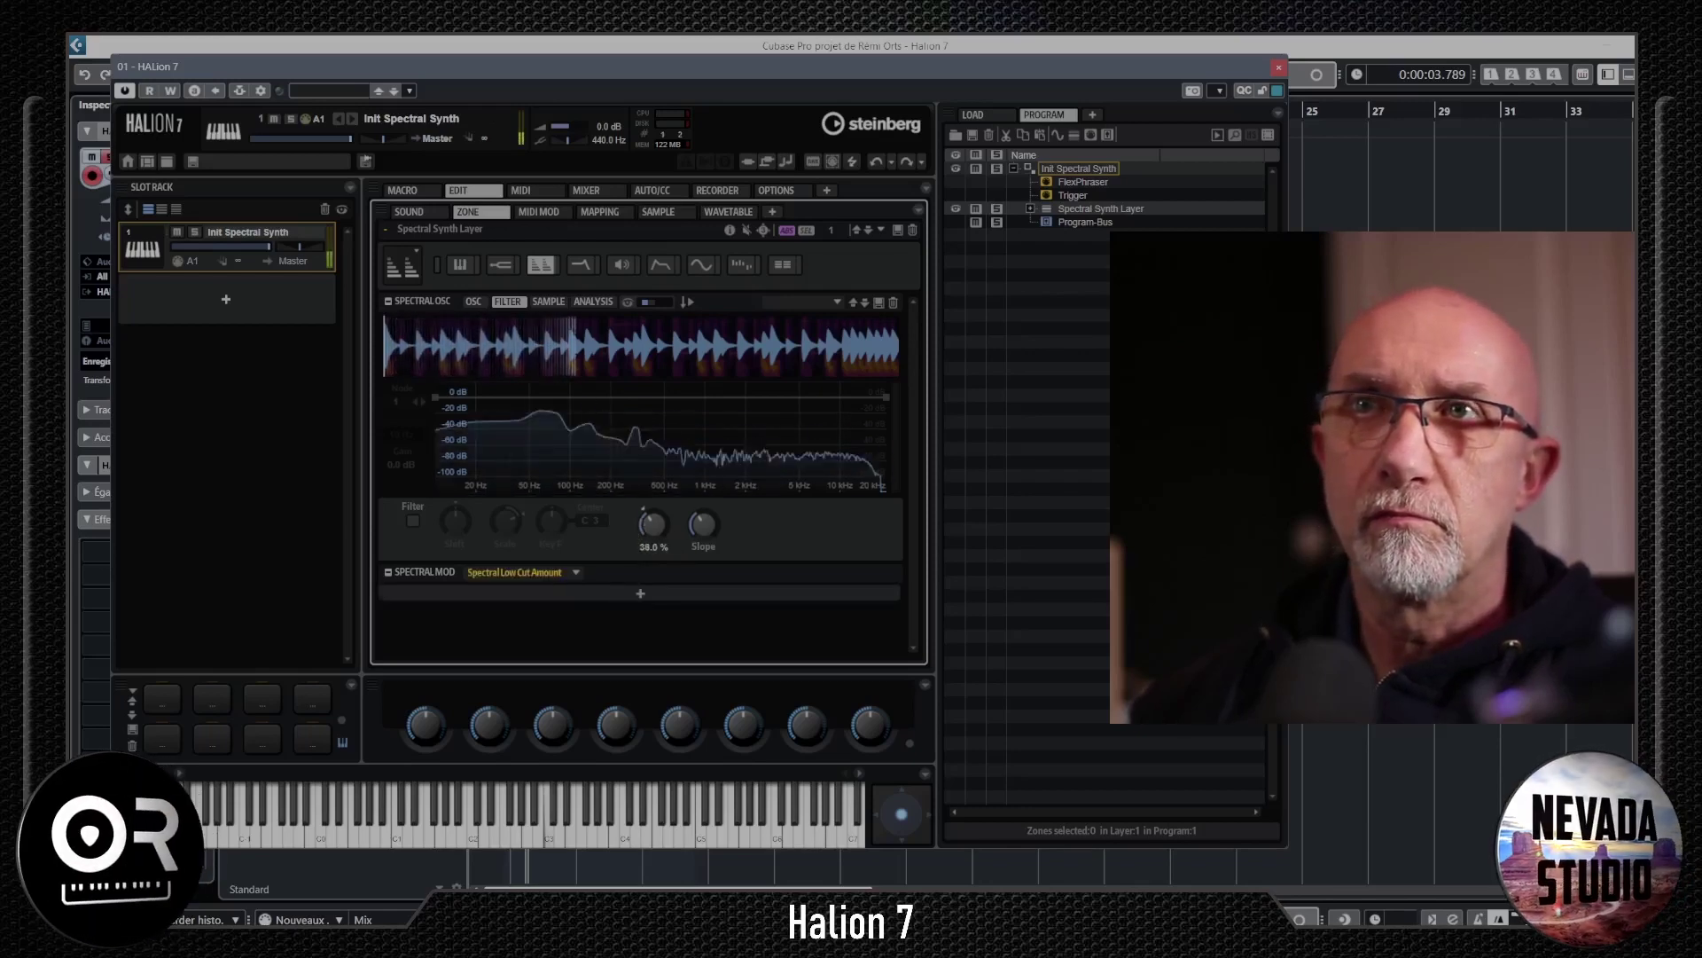
scroll(653, 523, "up", 2)
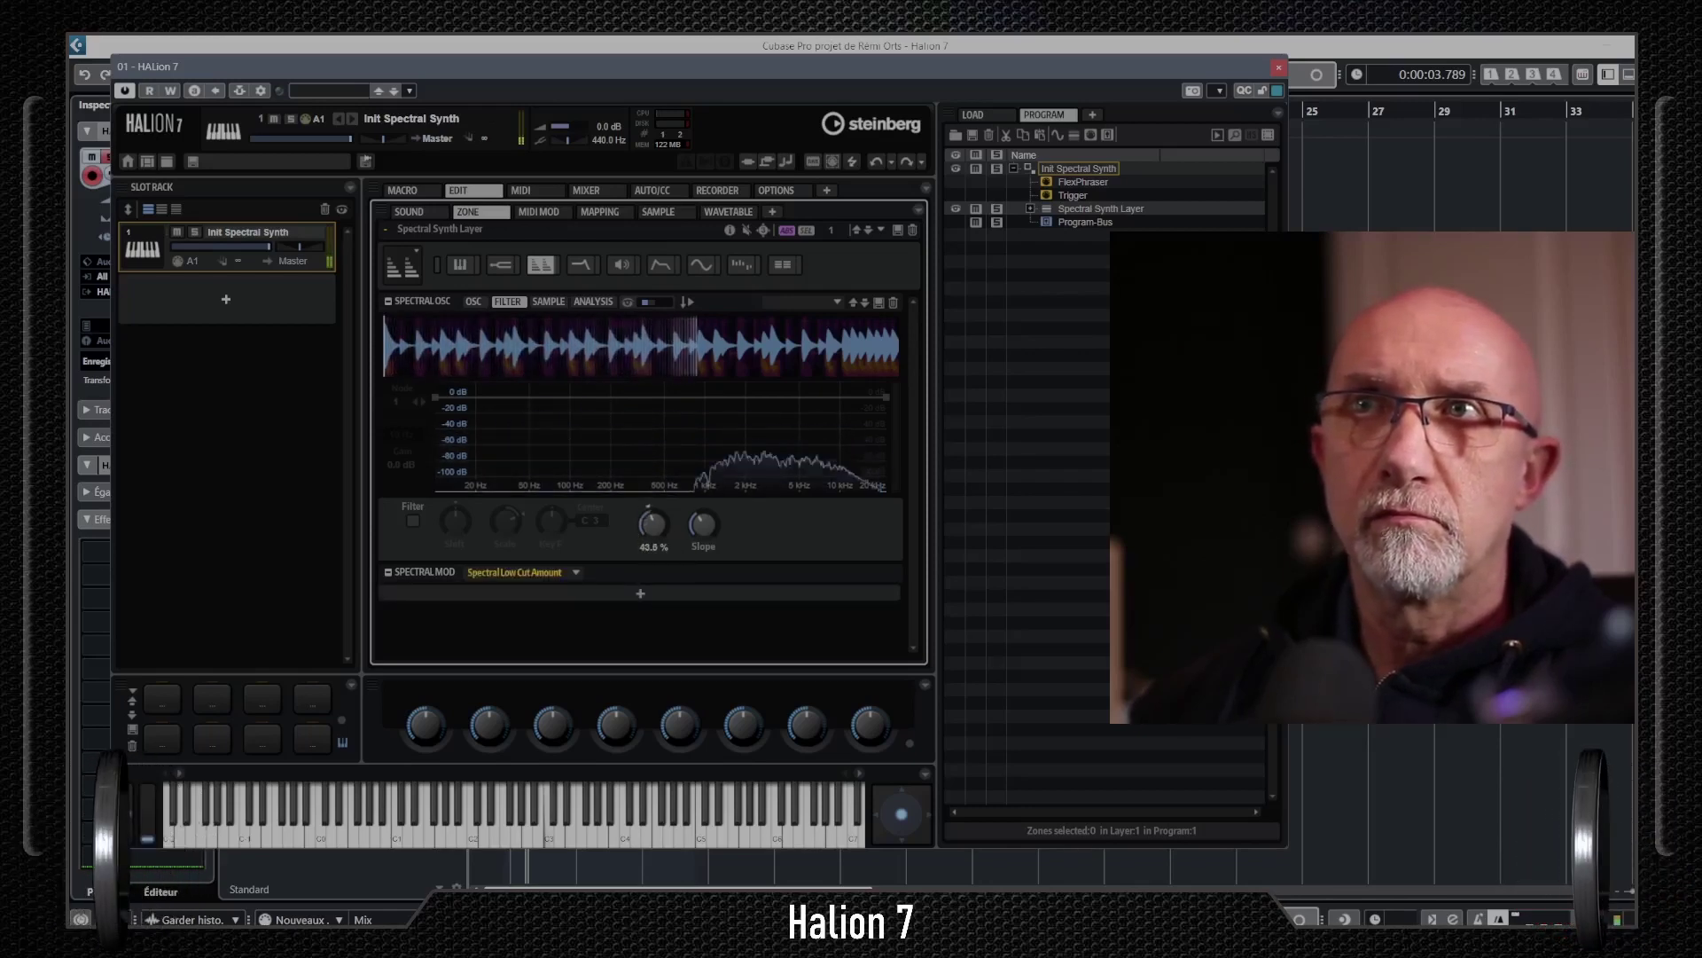
scroll(653, 524, "up", 1)
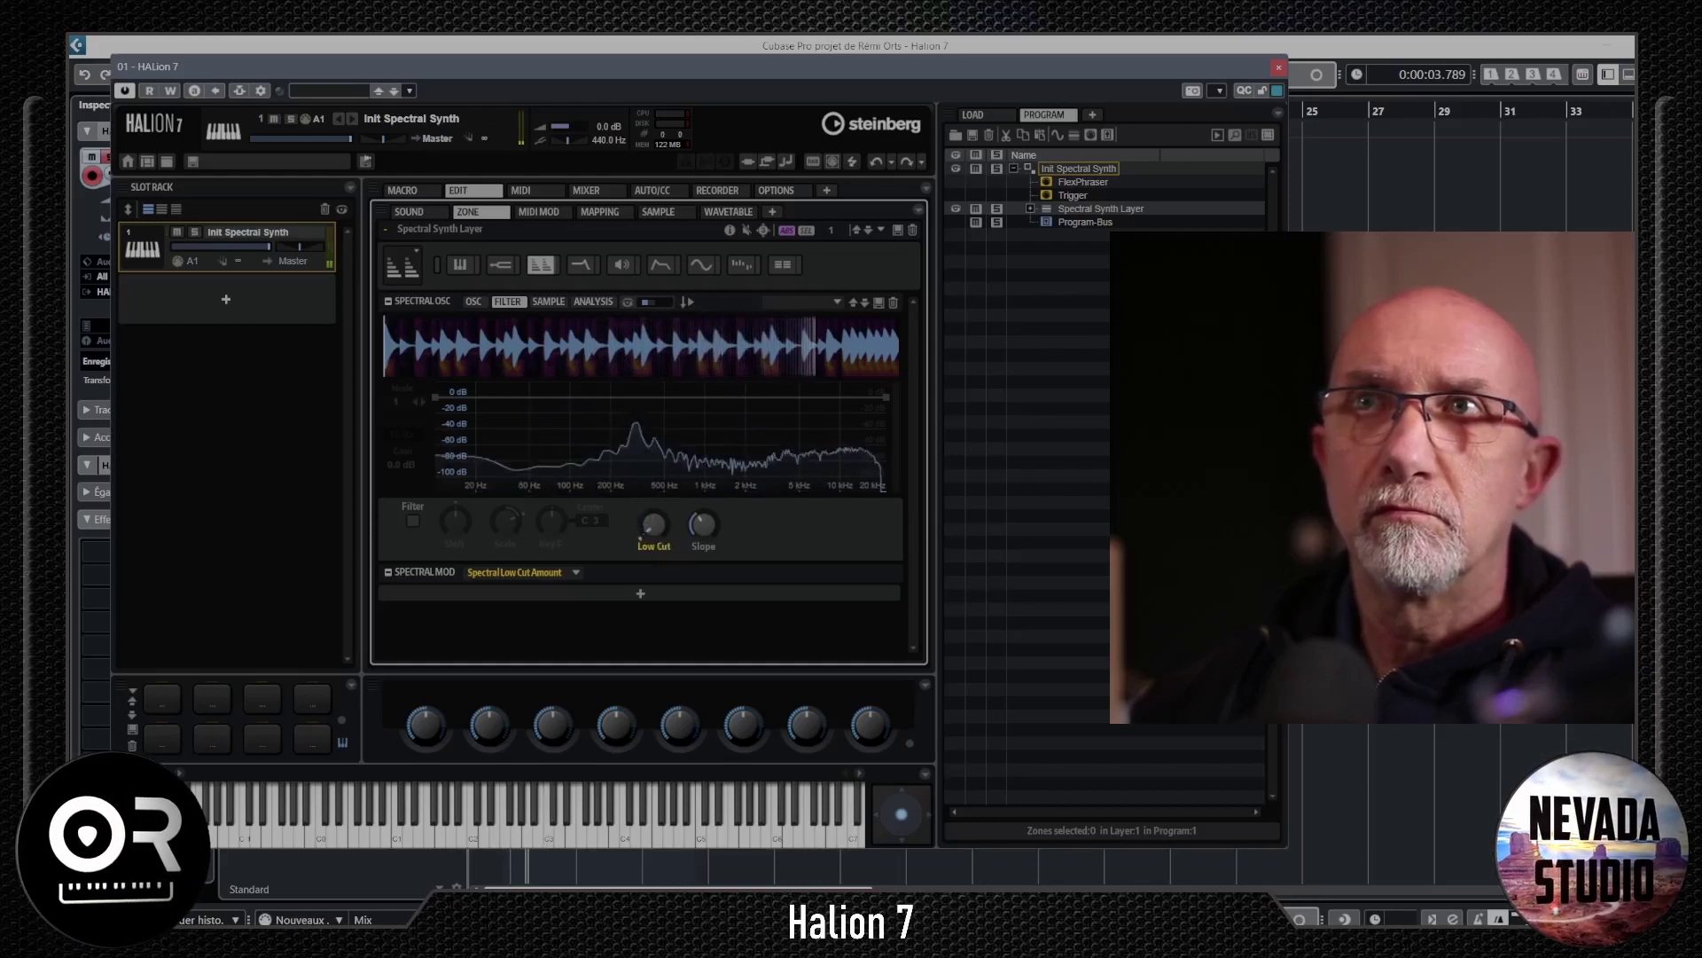
- Set the layer's filter type to Hard Clip, raise its resonance and bring distortion up to 31
left_click(581, 264)
left_click(468, 342)
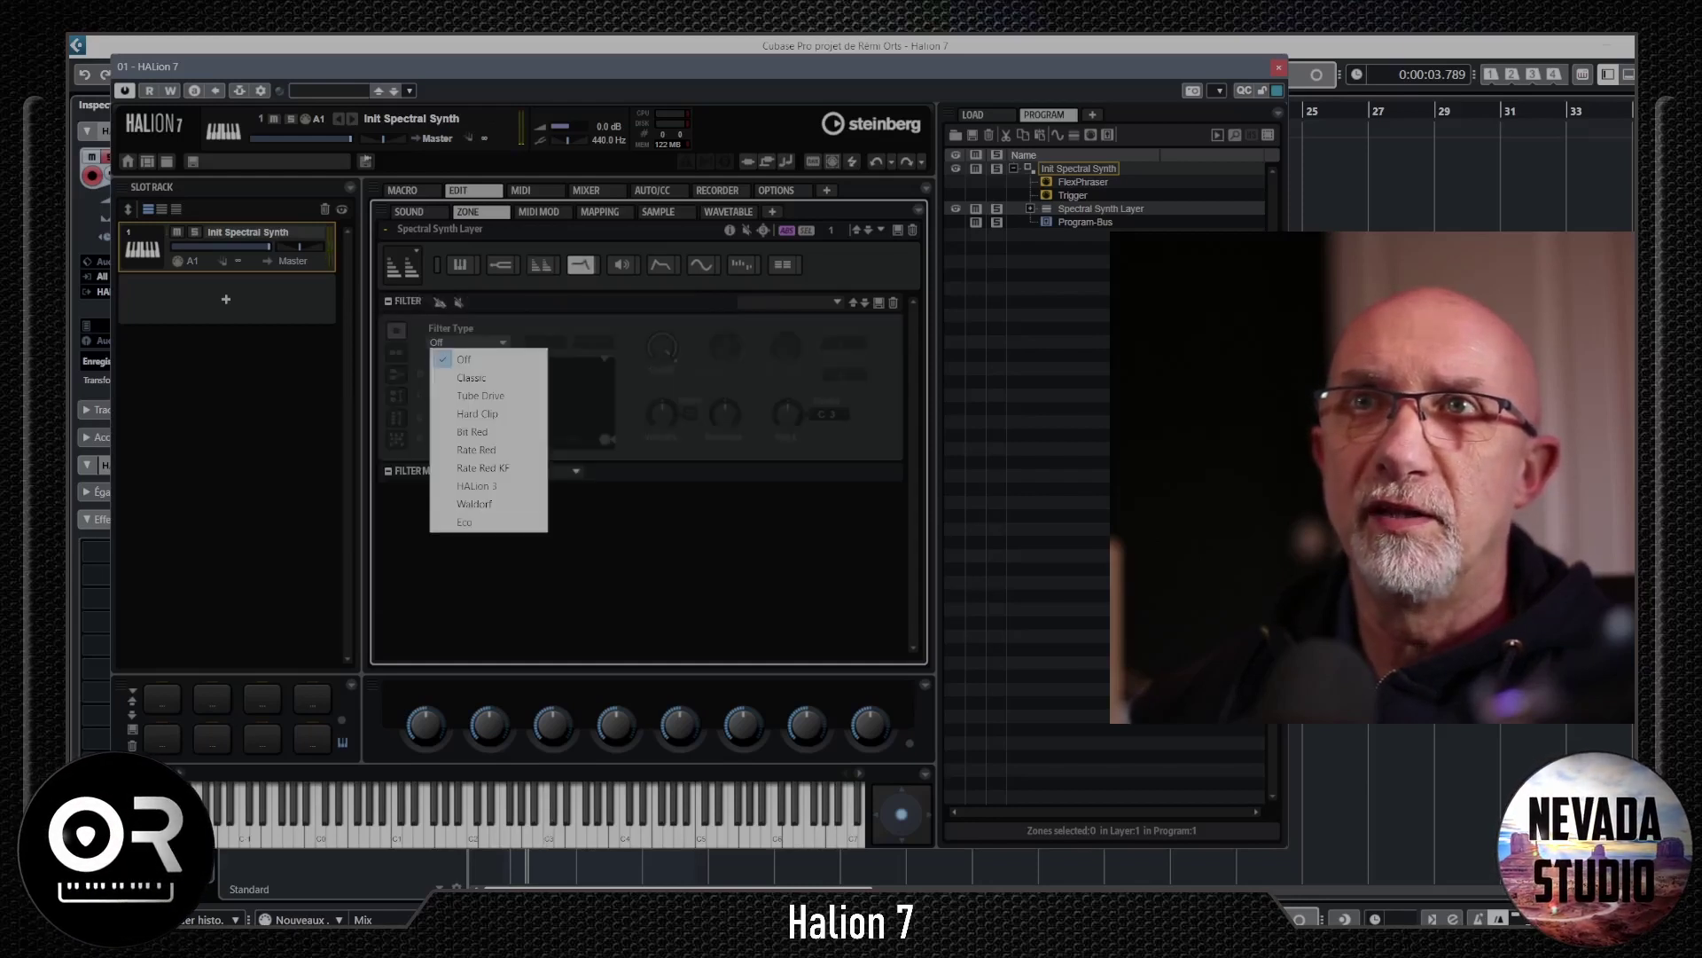
left_click(478, 414)
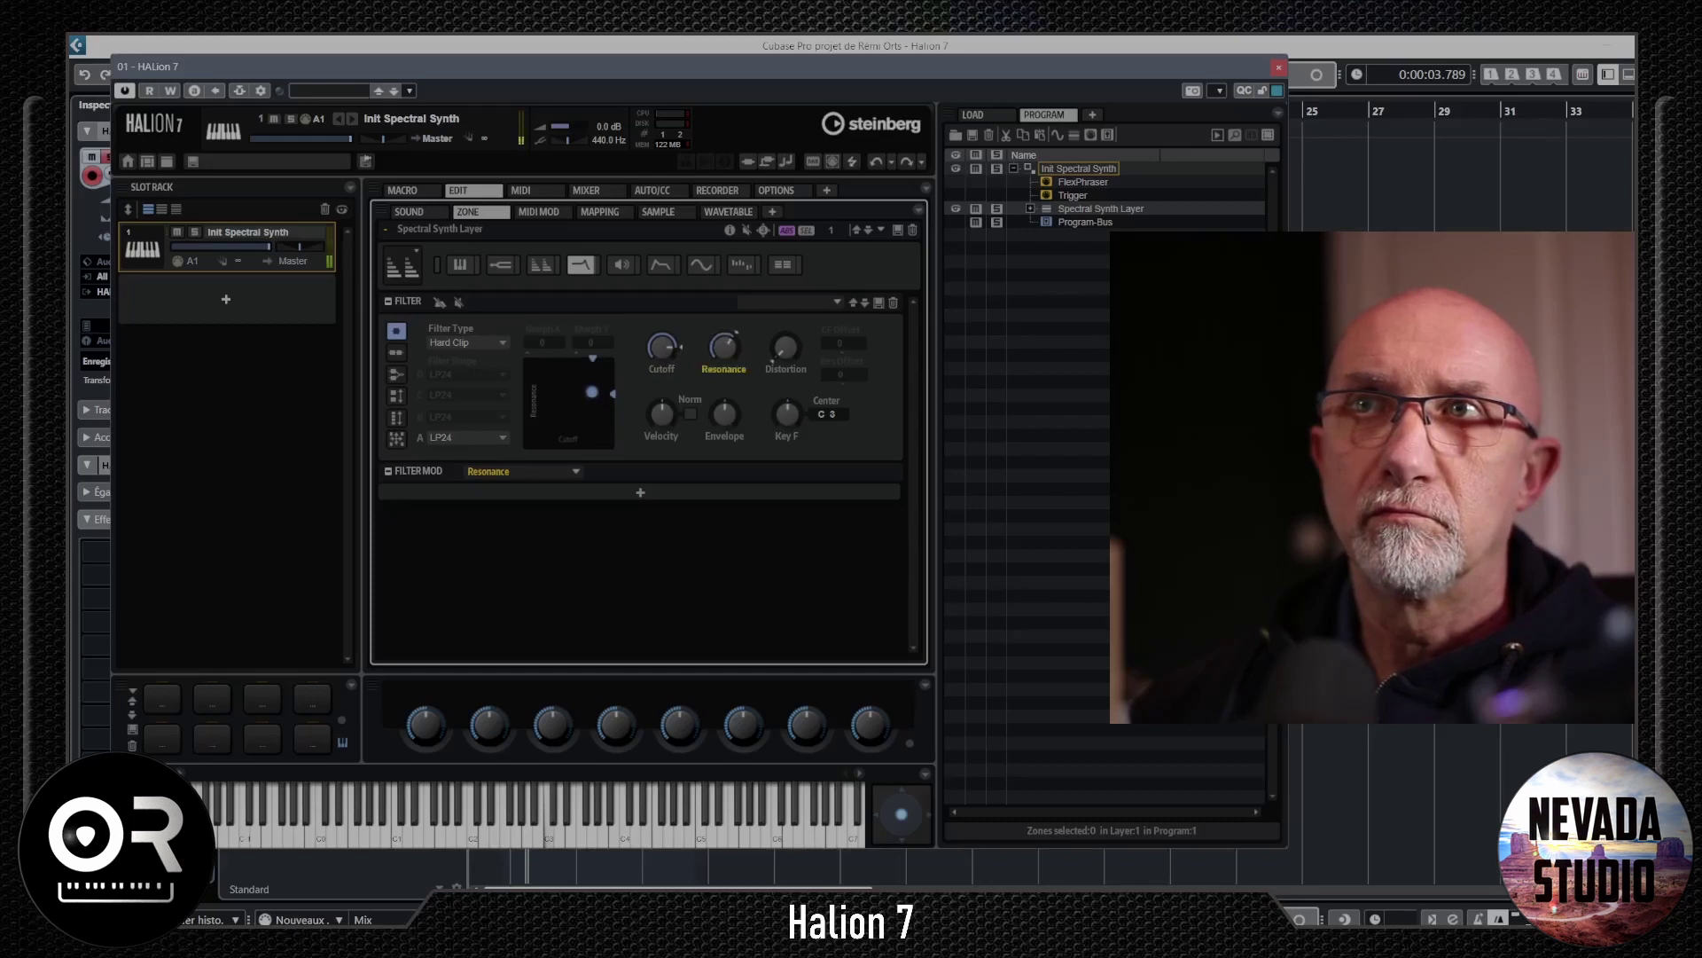
left_click_drag(786, 348, 786, 328)
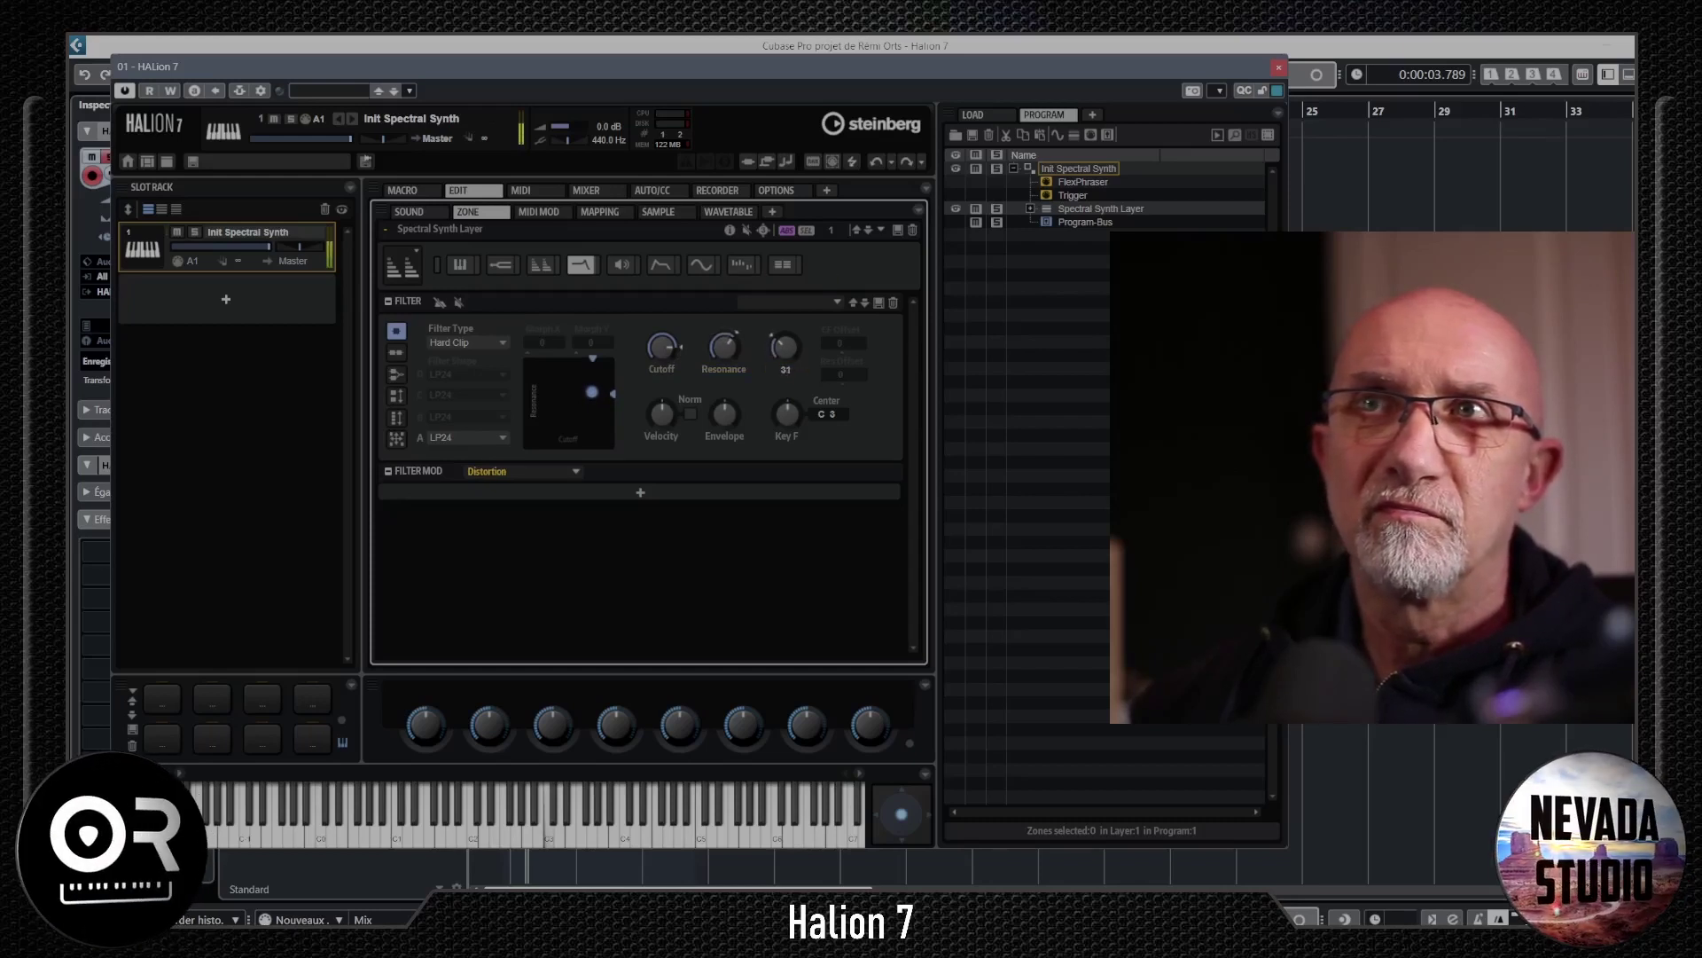
- Change the filter type to Rate Red and adjust its cutoff to about 4070 Hz
left_click(466, 342)
left_click(456, 444)
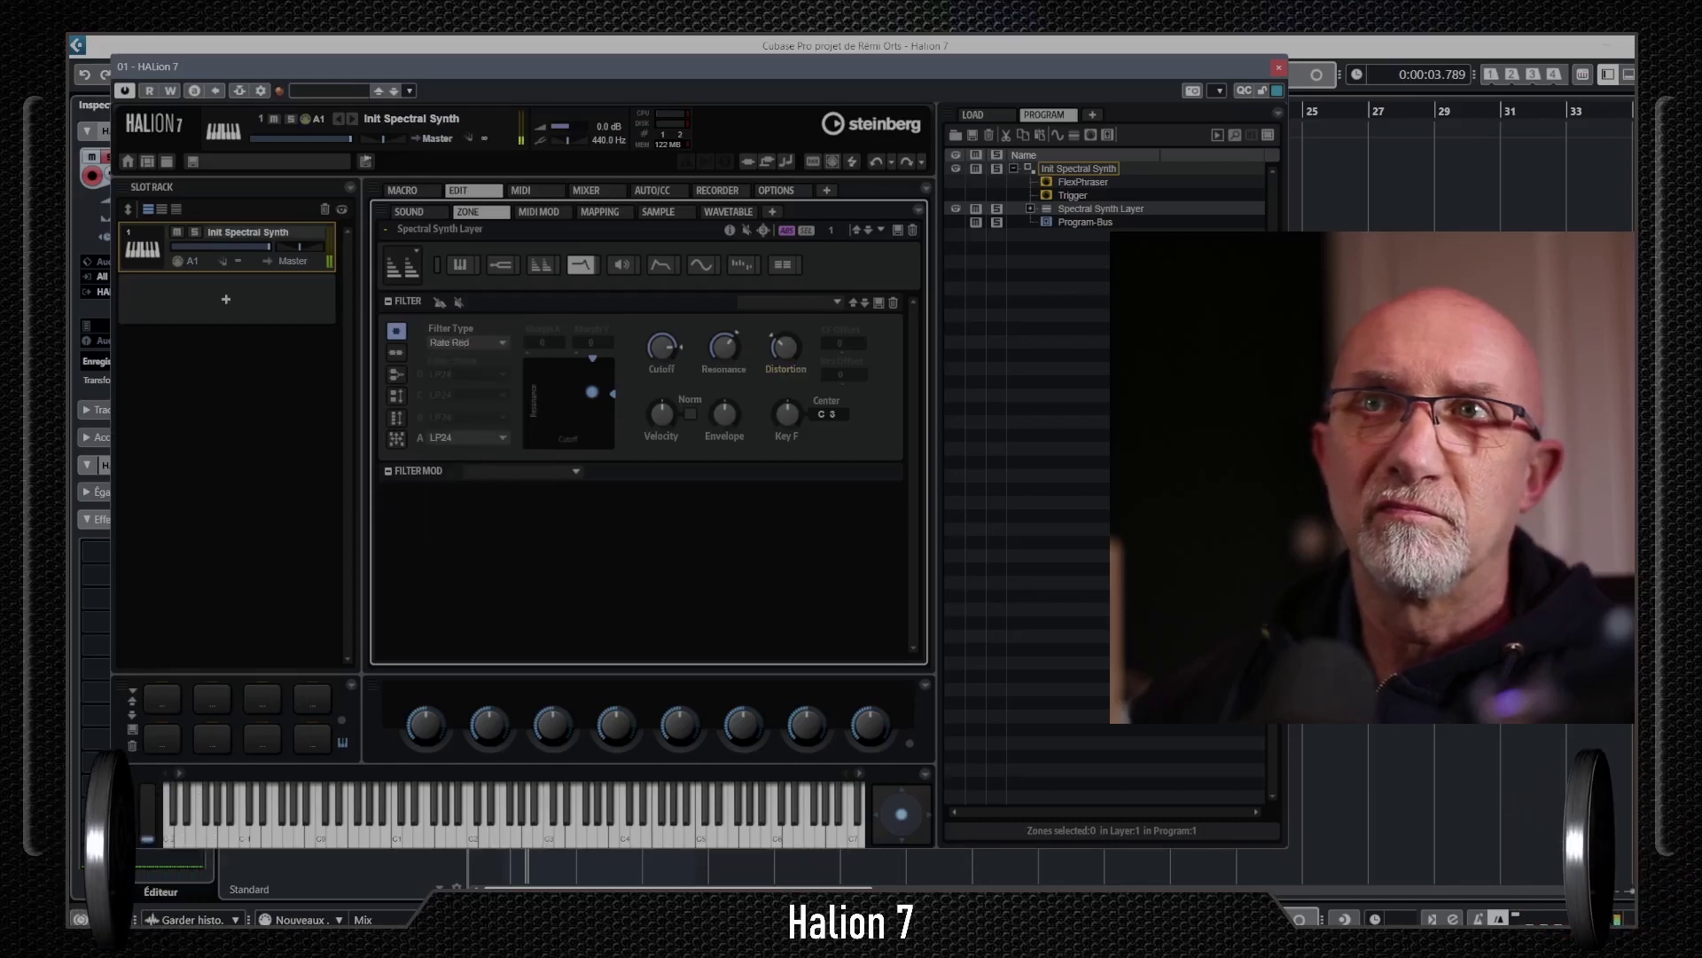
left_click_drag(662, 347, 661, 352)
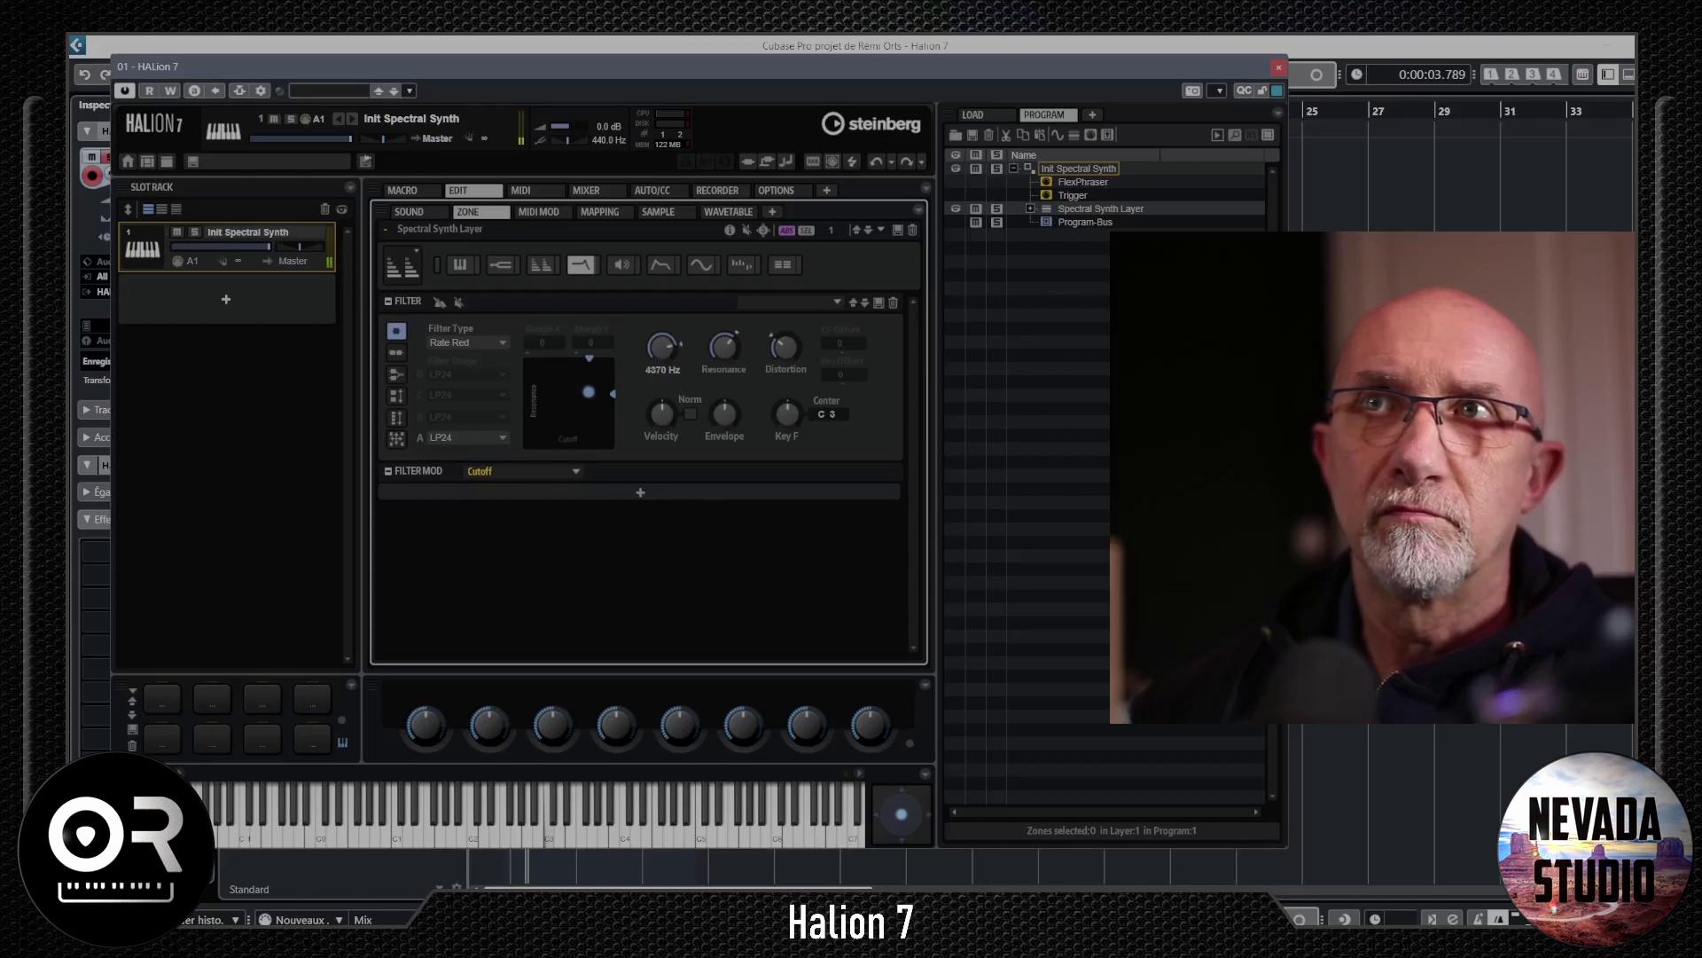
- Reshape the amp envelope with a shorter attack, extra sustain and release nodes, and a late node at about 203 ms
left_click(661, 264)
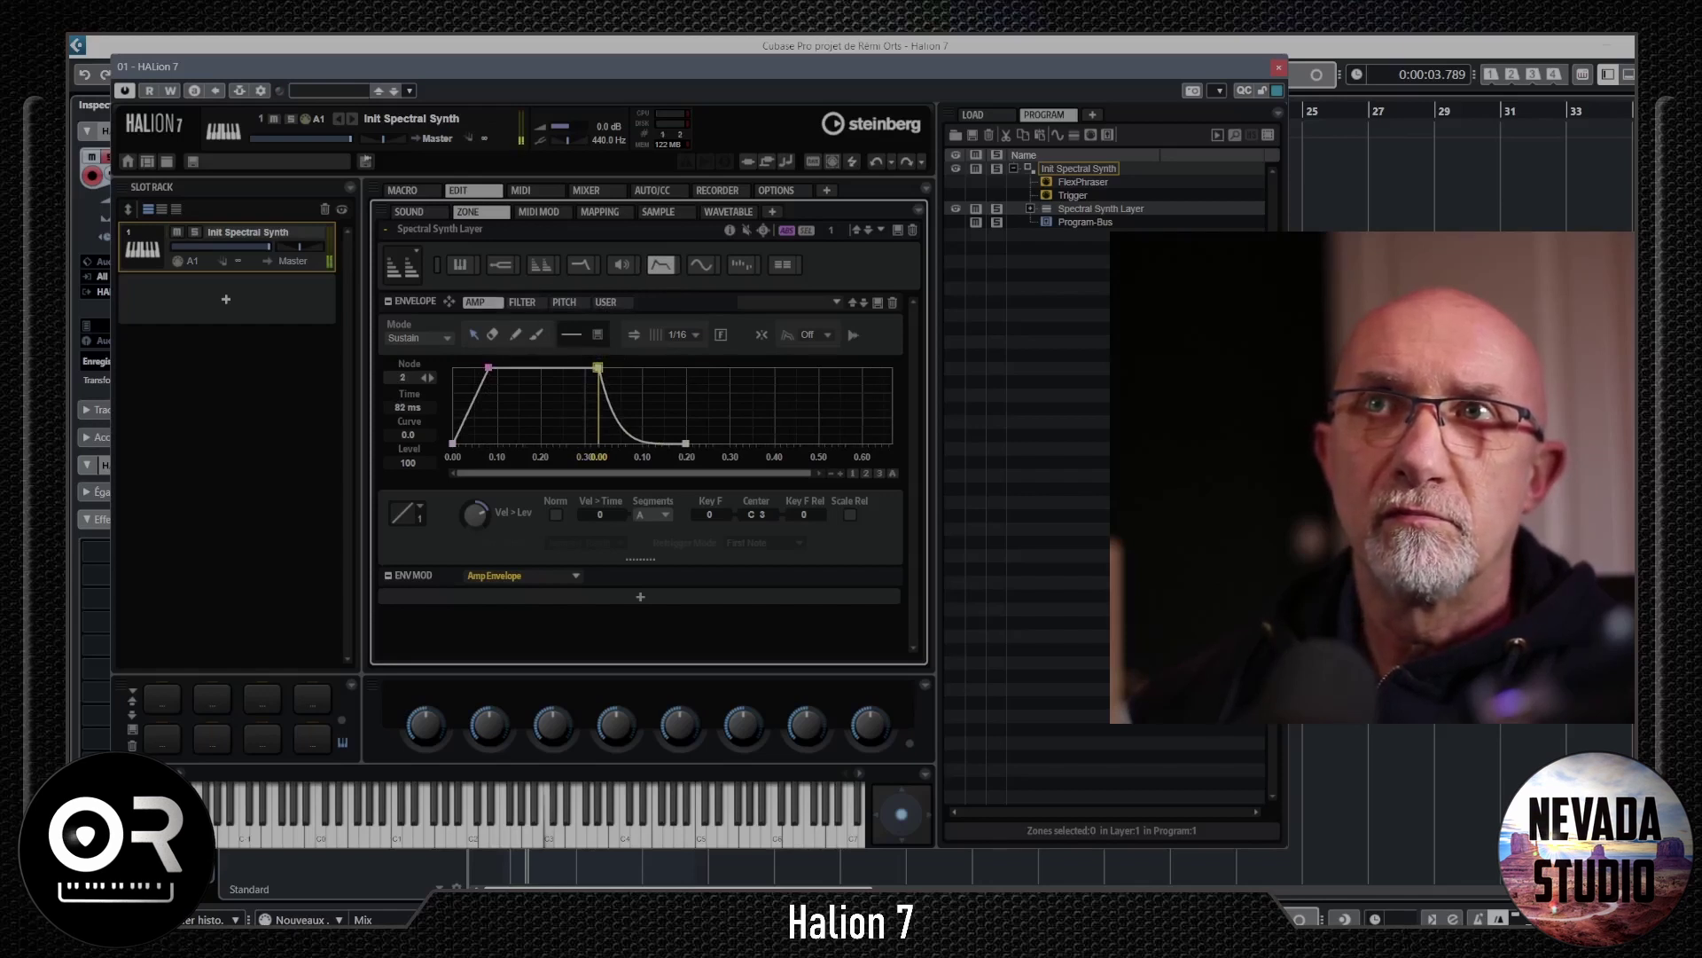
left_click_drag(598, 367, 612, 410)
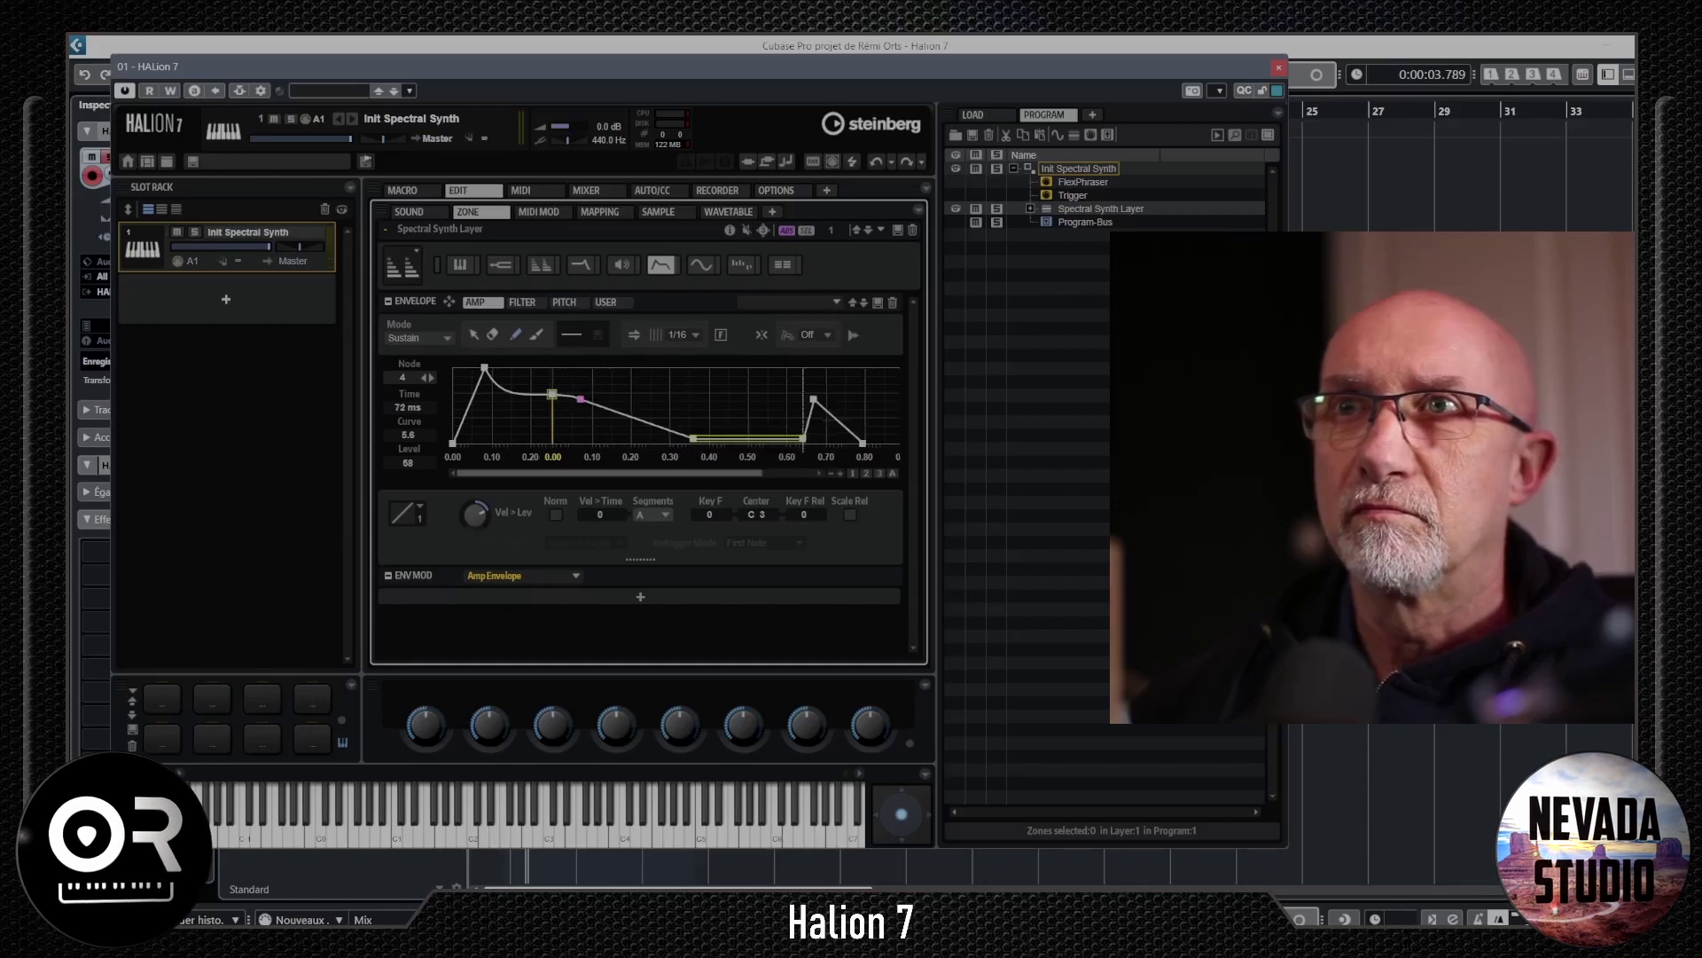
left_click(805, 438)
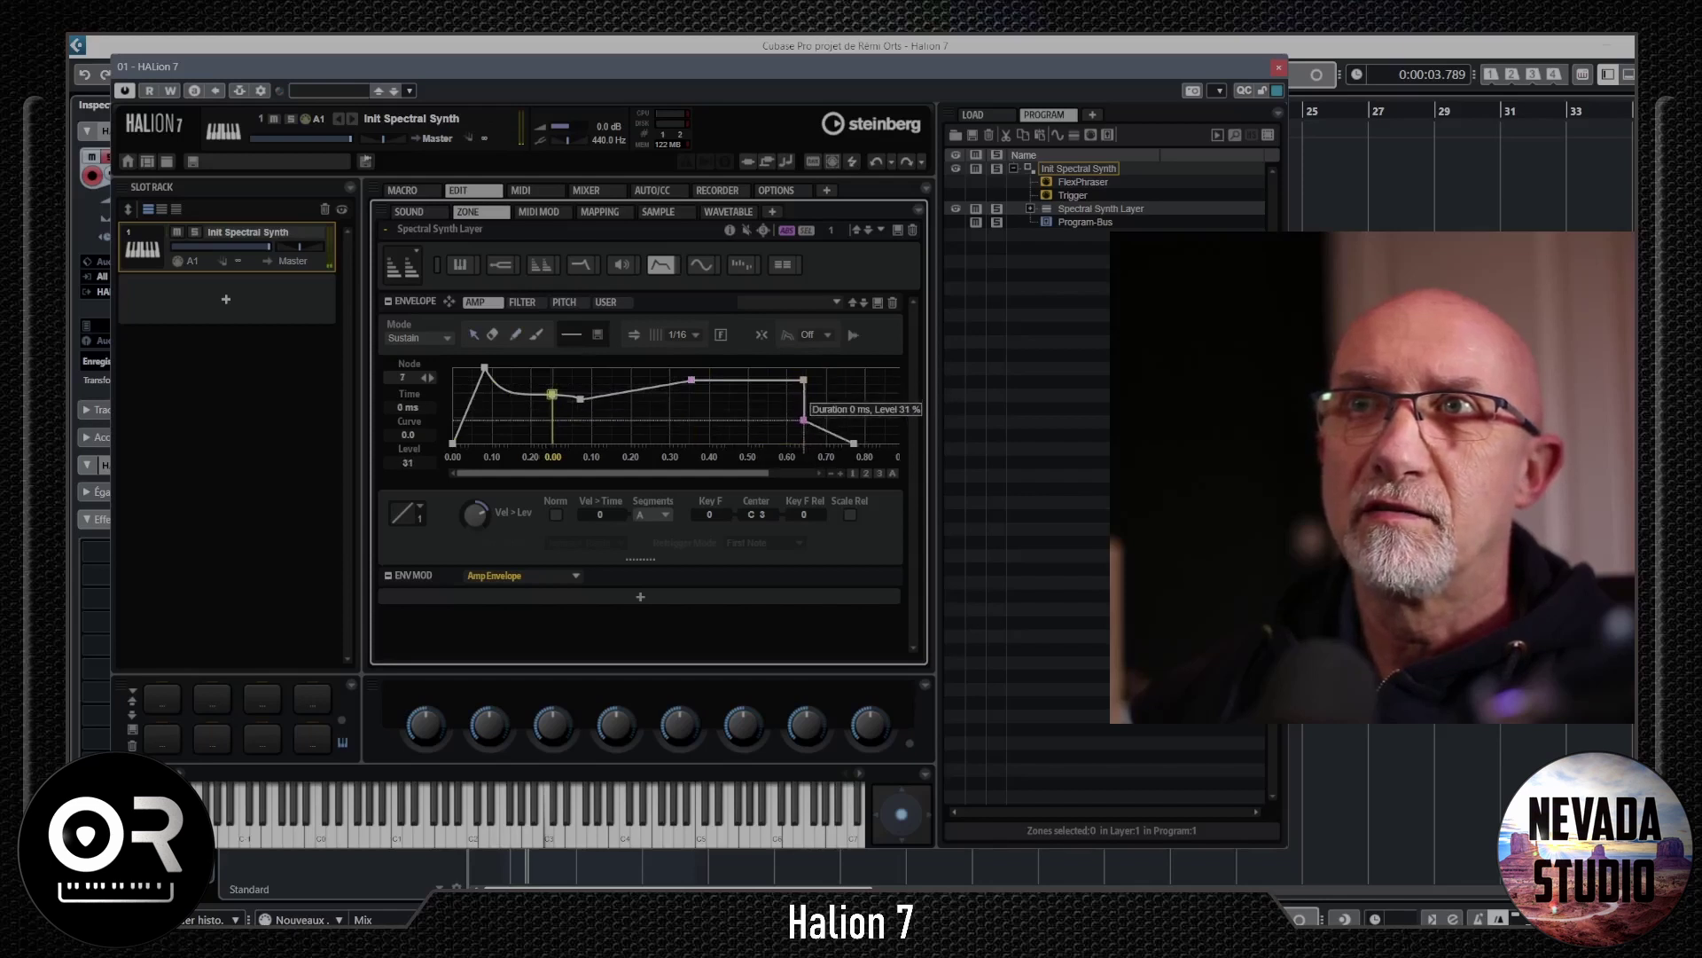
left_click_drag(803, 380, 779, 403)
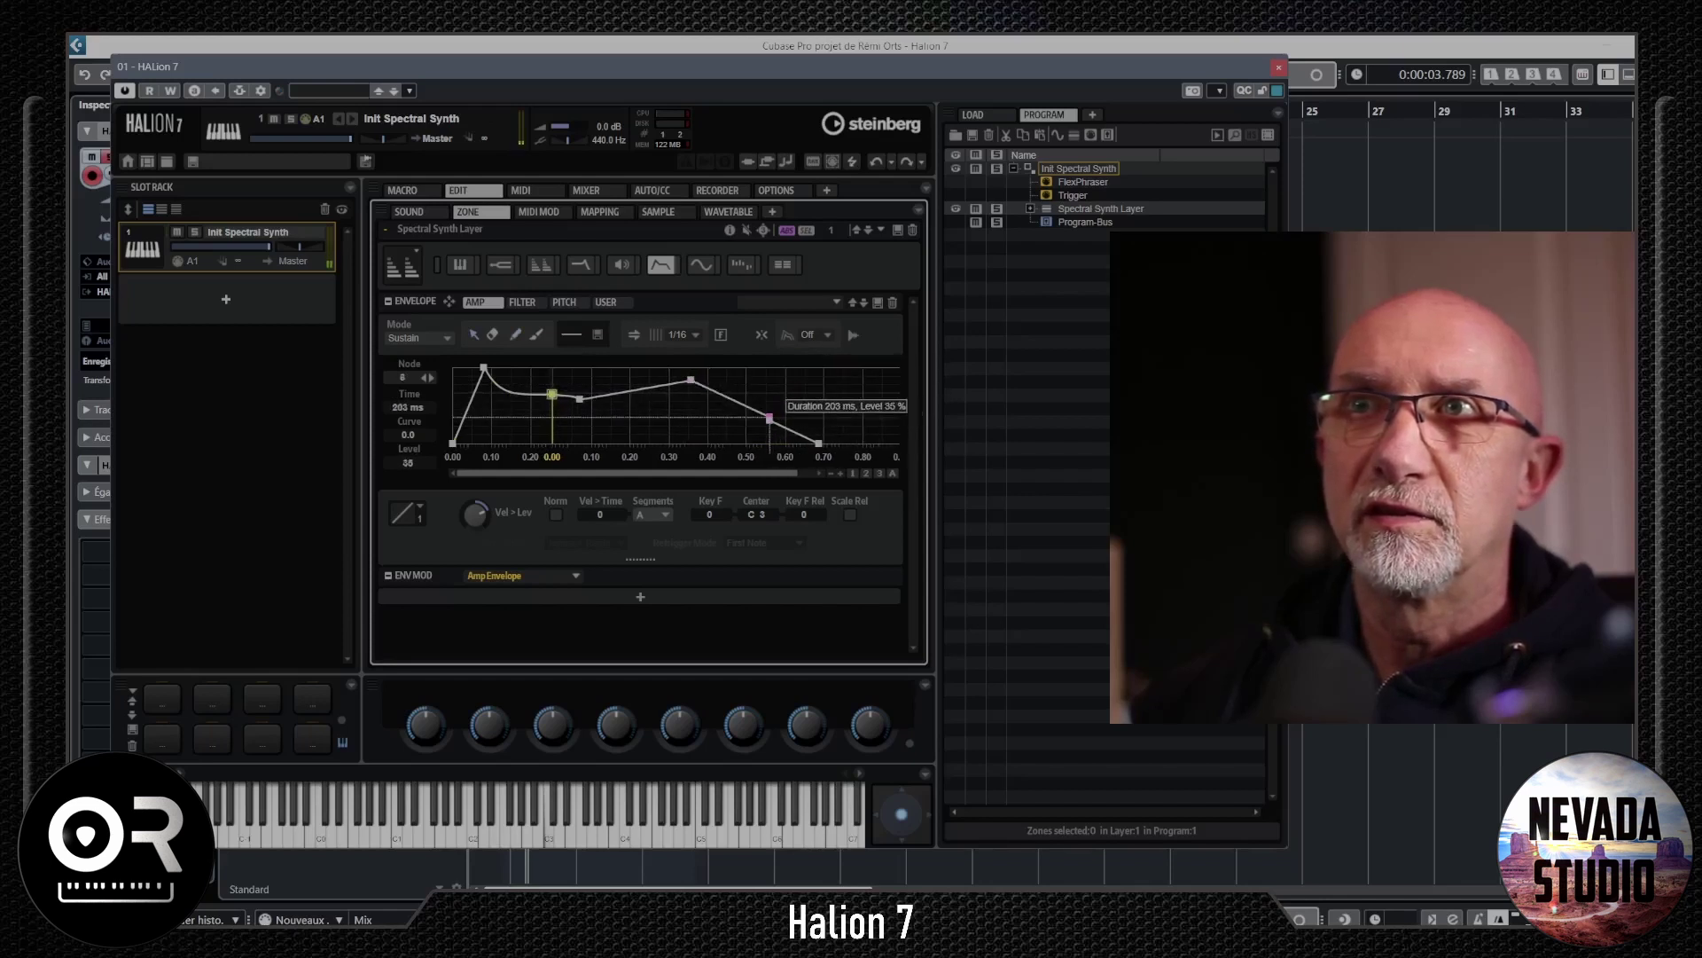